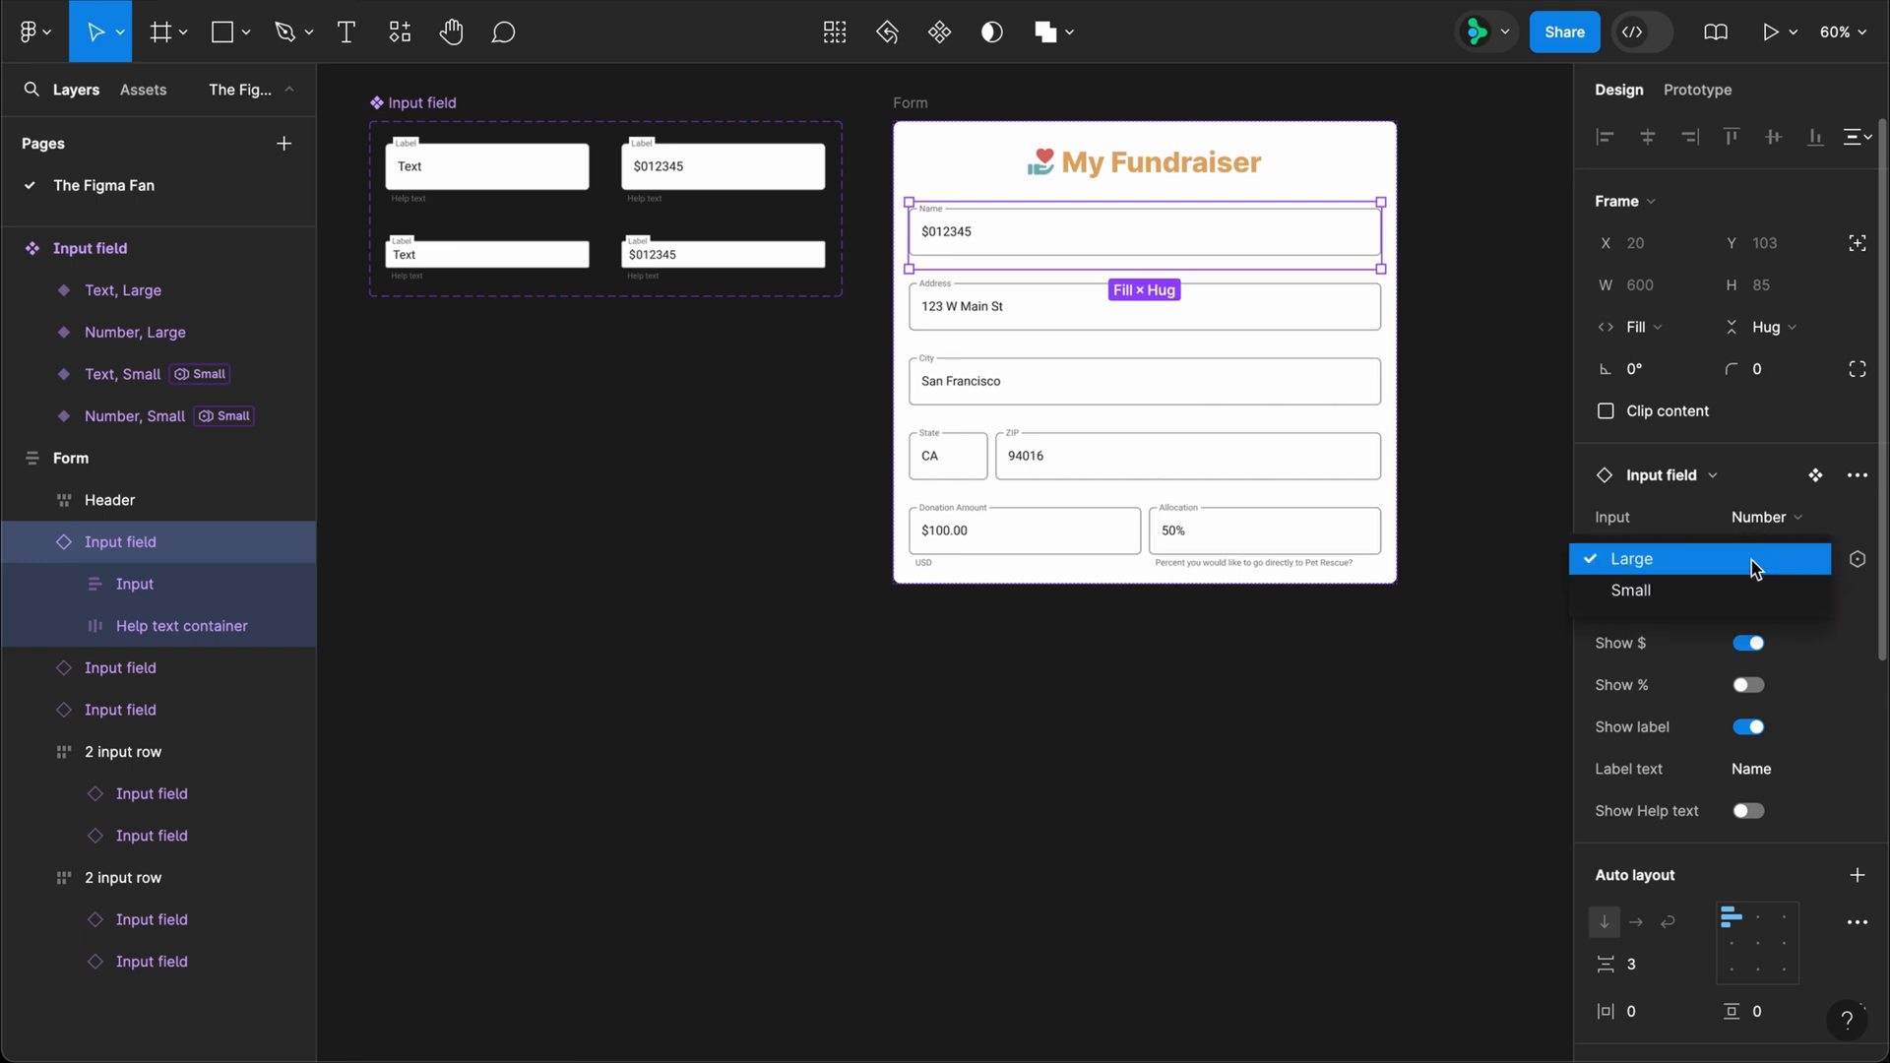
Step: Switch the Name input field instance between Small and Large, leaving it as the Text variant at Large size
{"action": "left_click", "coordinate": [1751, 590]}
{"action": "left_click", "coordinate": [1758, 519]}
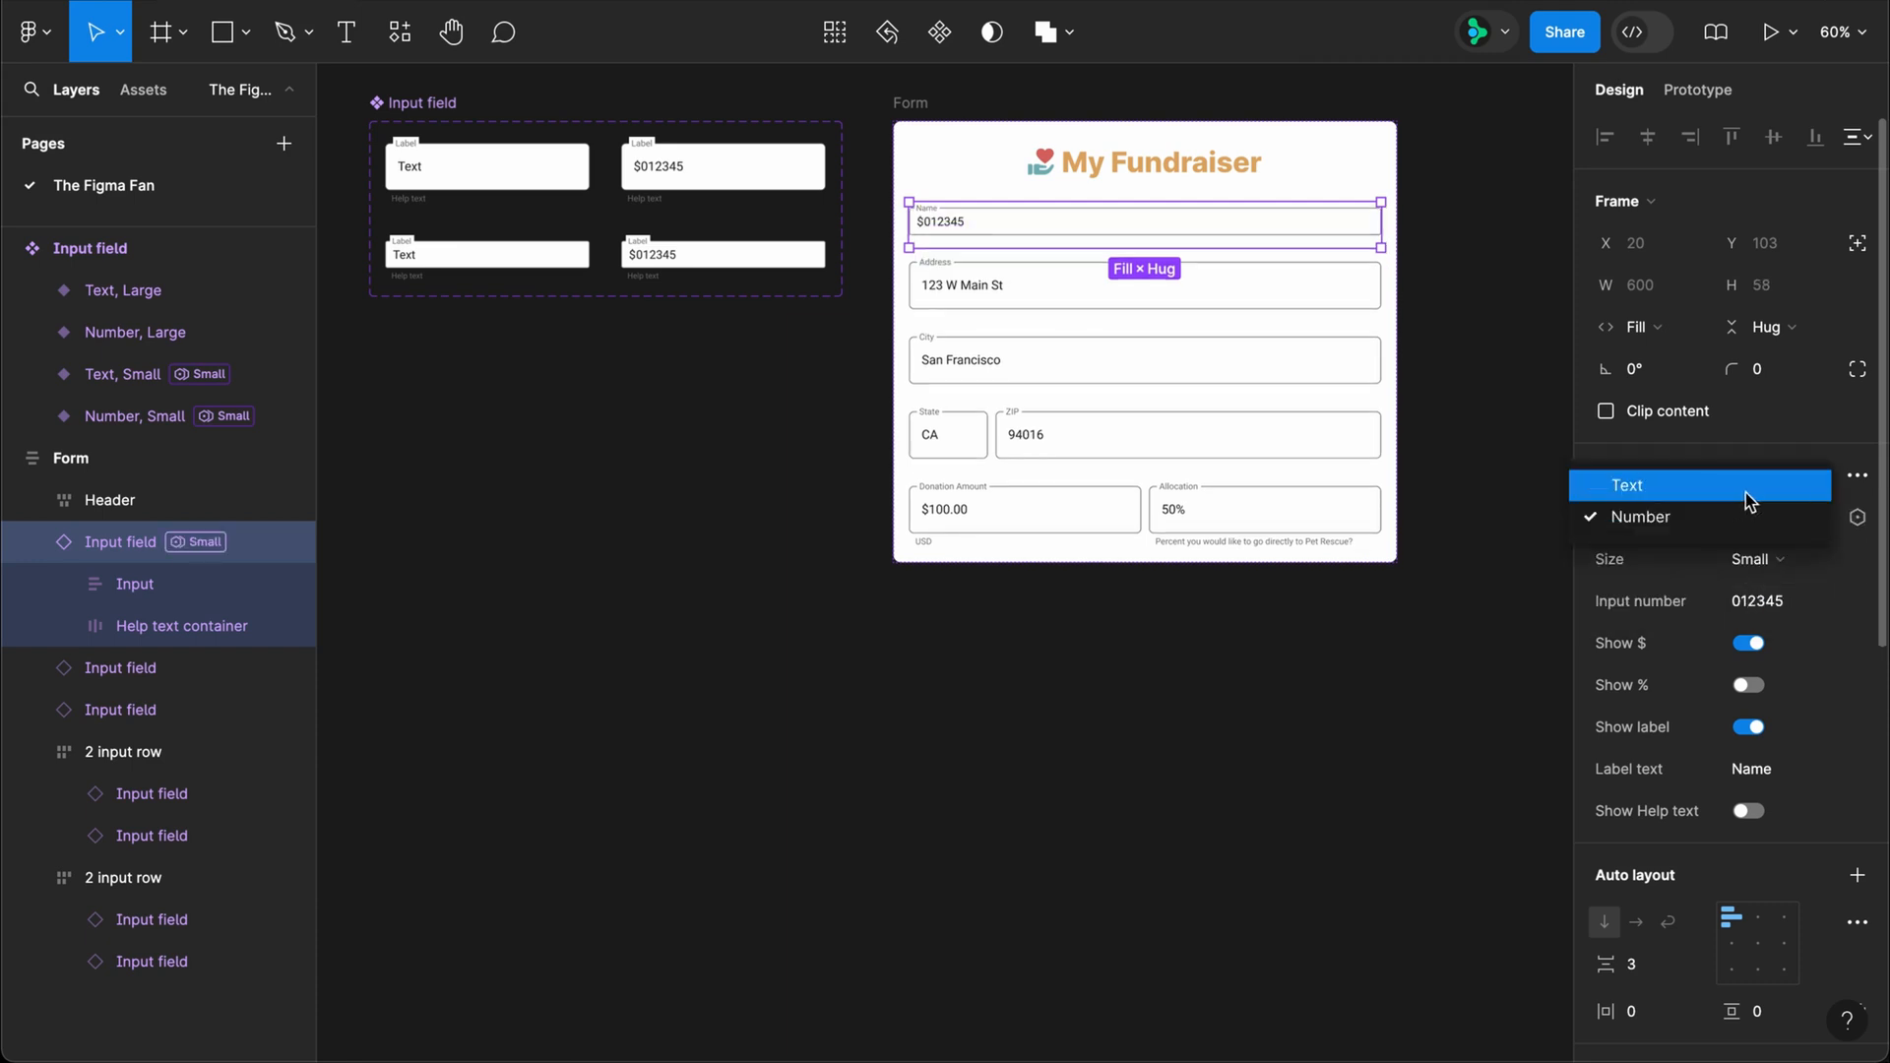
{"action": "left_click", "coordinate": [1758, 486]}
{"action": "left_click", "coordinate": [1752, 559]}
{"action": "left_click", "coordinate": [1758, 525]}
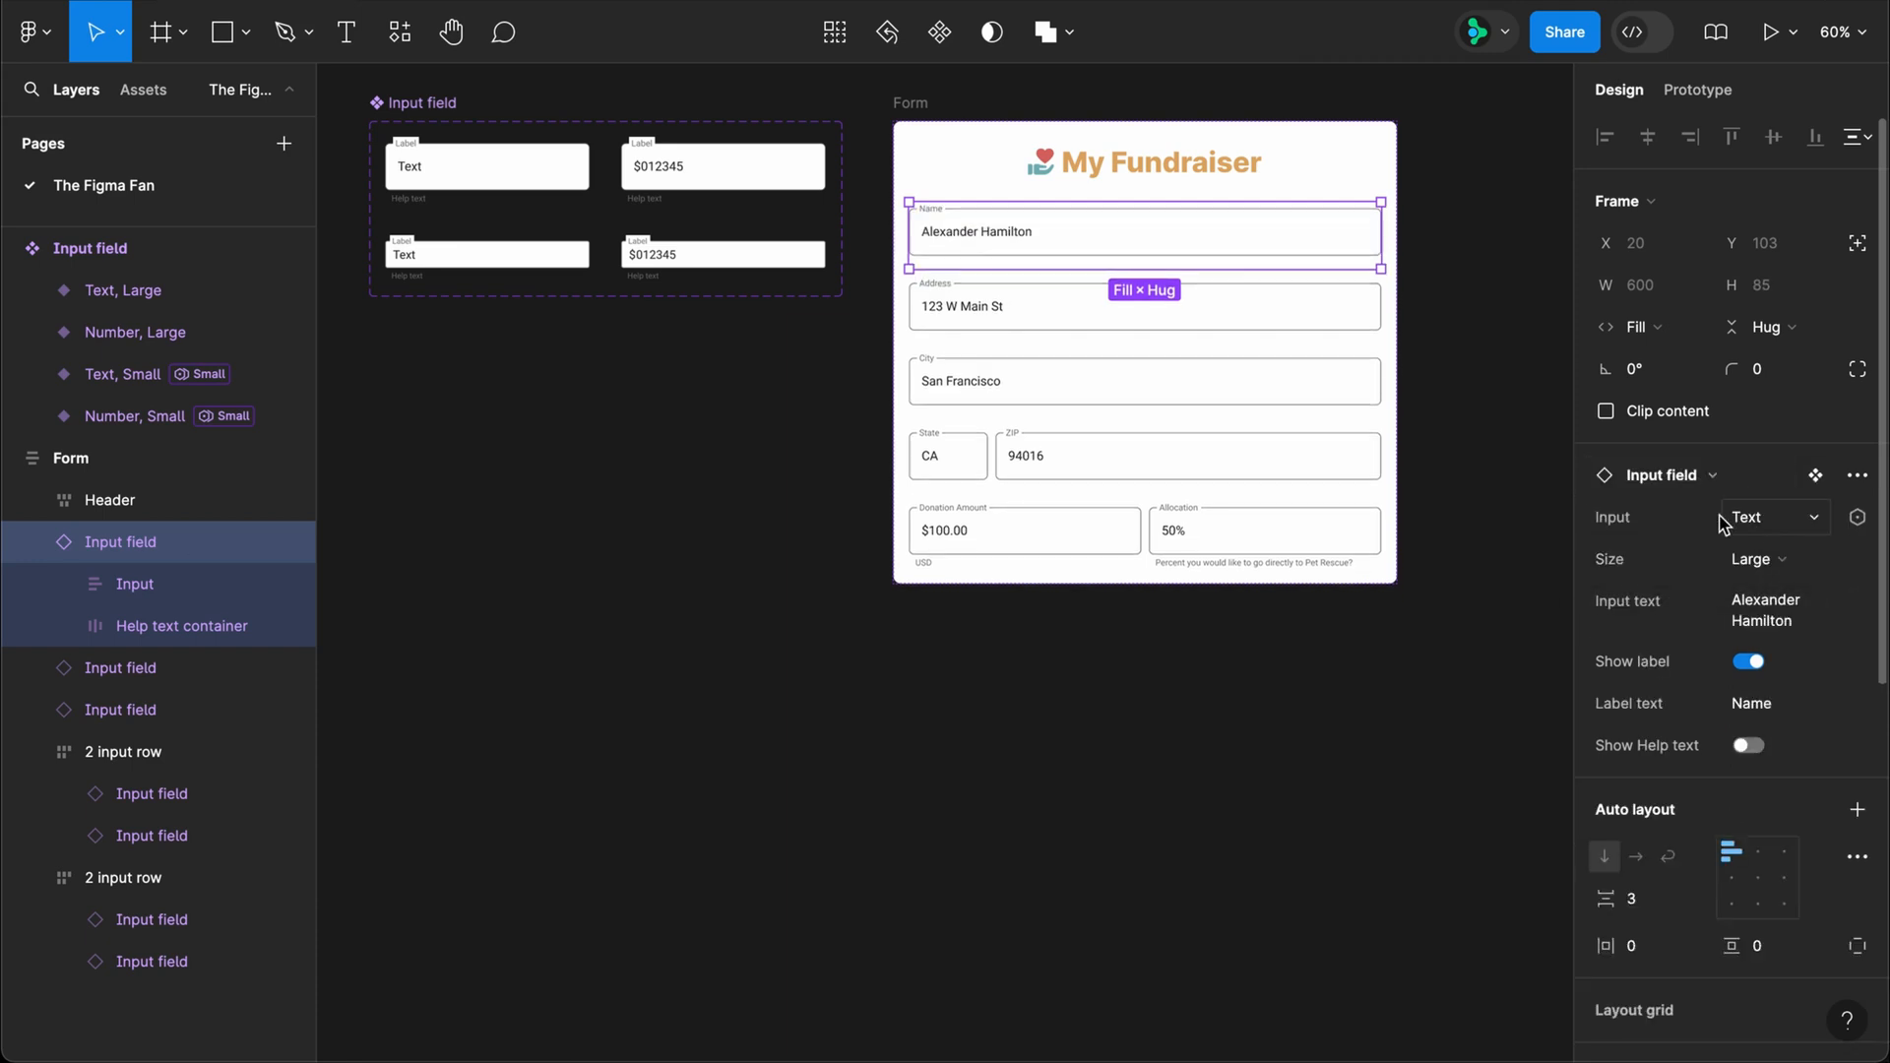
Step: Select all seven input field instances in the form, including the nested ones in both rows, and set their Size to Small
{"action": "left_click", "coordinate": [1329, 328], "text": "shift"}
{"action": "left_click", "coordinate": [1280, 404], "text": "shift"}
{"action": "left_click", "coordinate": [931, 466], "text": "shift"}
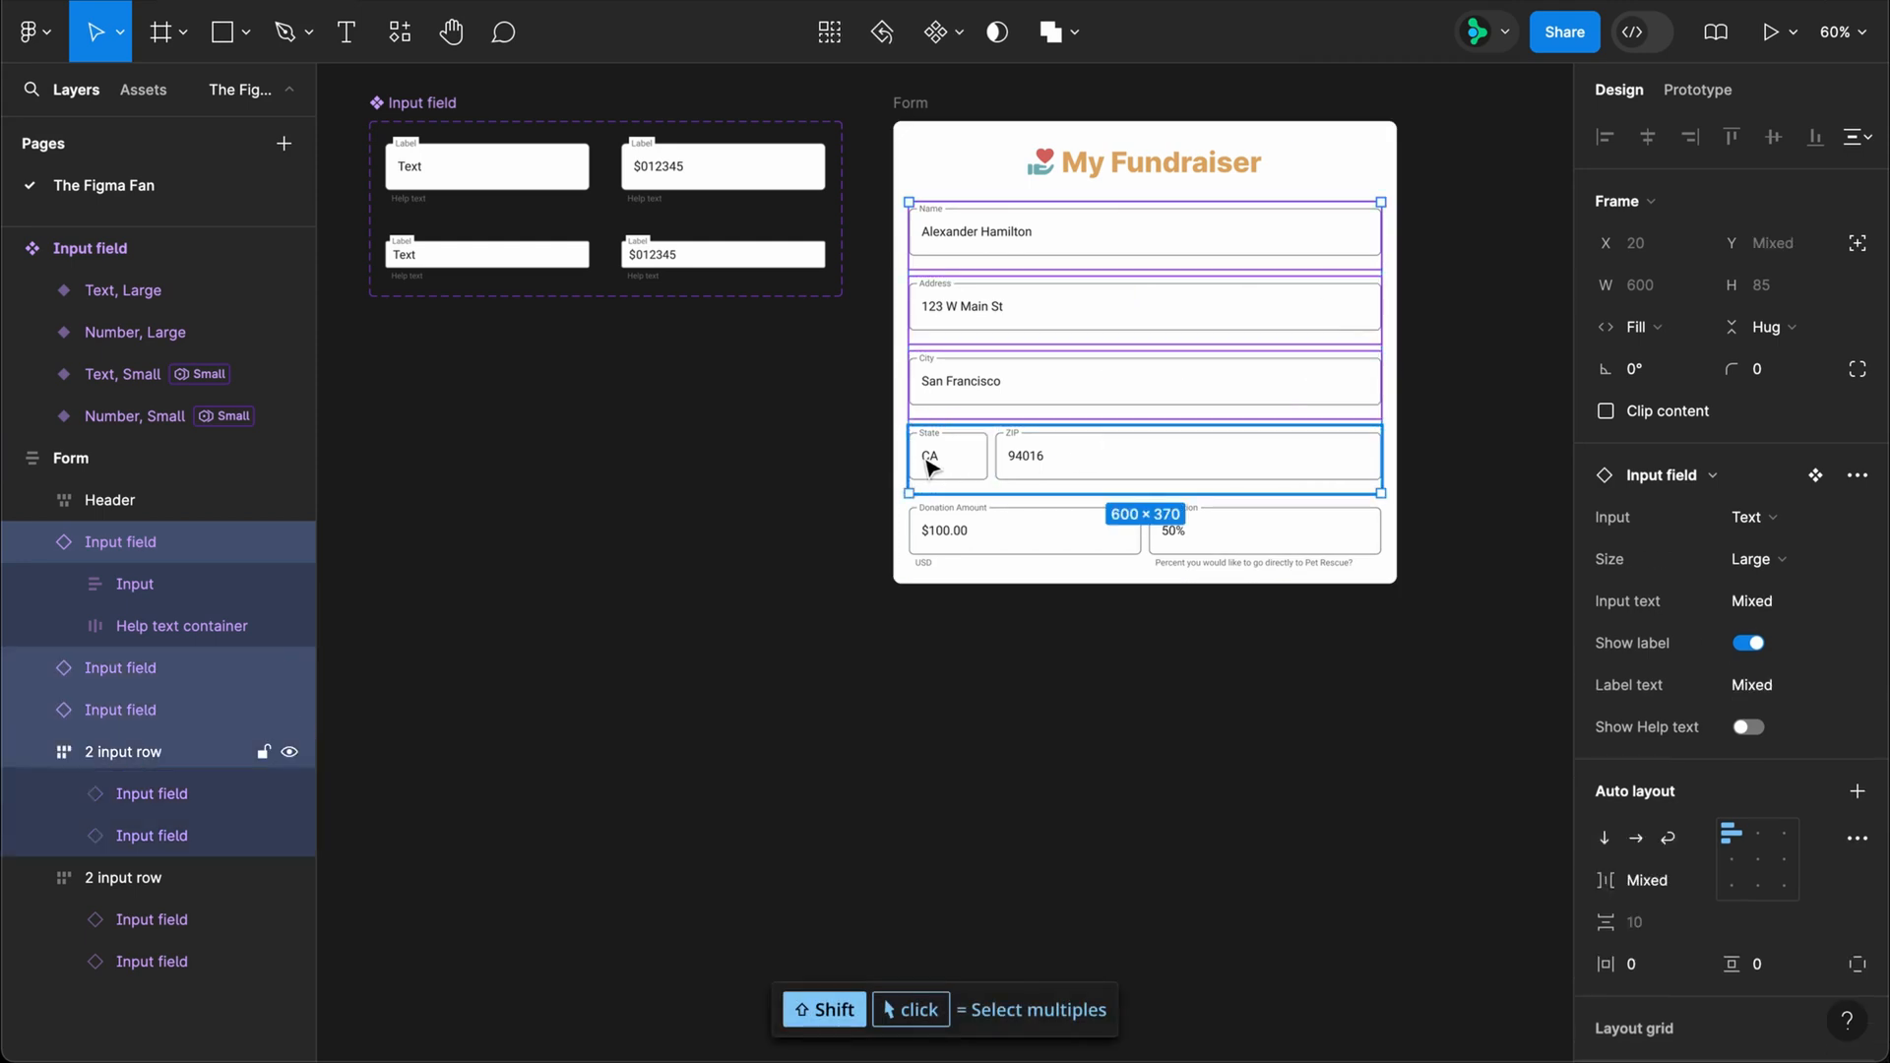
{"action": "left_click", "coordinate": [930, 465], "text": "shift"}
{"action": "left_click", "coordinate": [1113, 489], "text": "shift"}
{"action": "left_click", "coordinate": [1067, 536], "text": "shift"}
{"action": "left_click", "coordinate": [1261, 548], "text": "shift"}
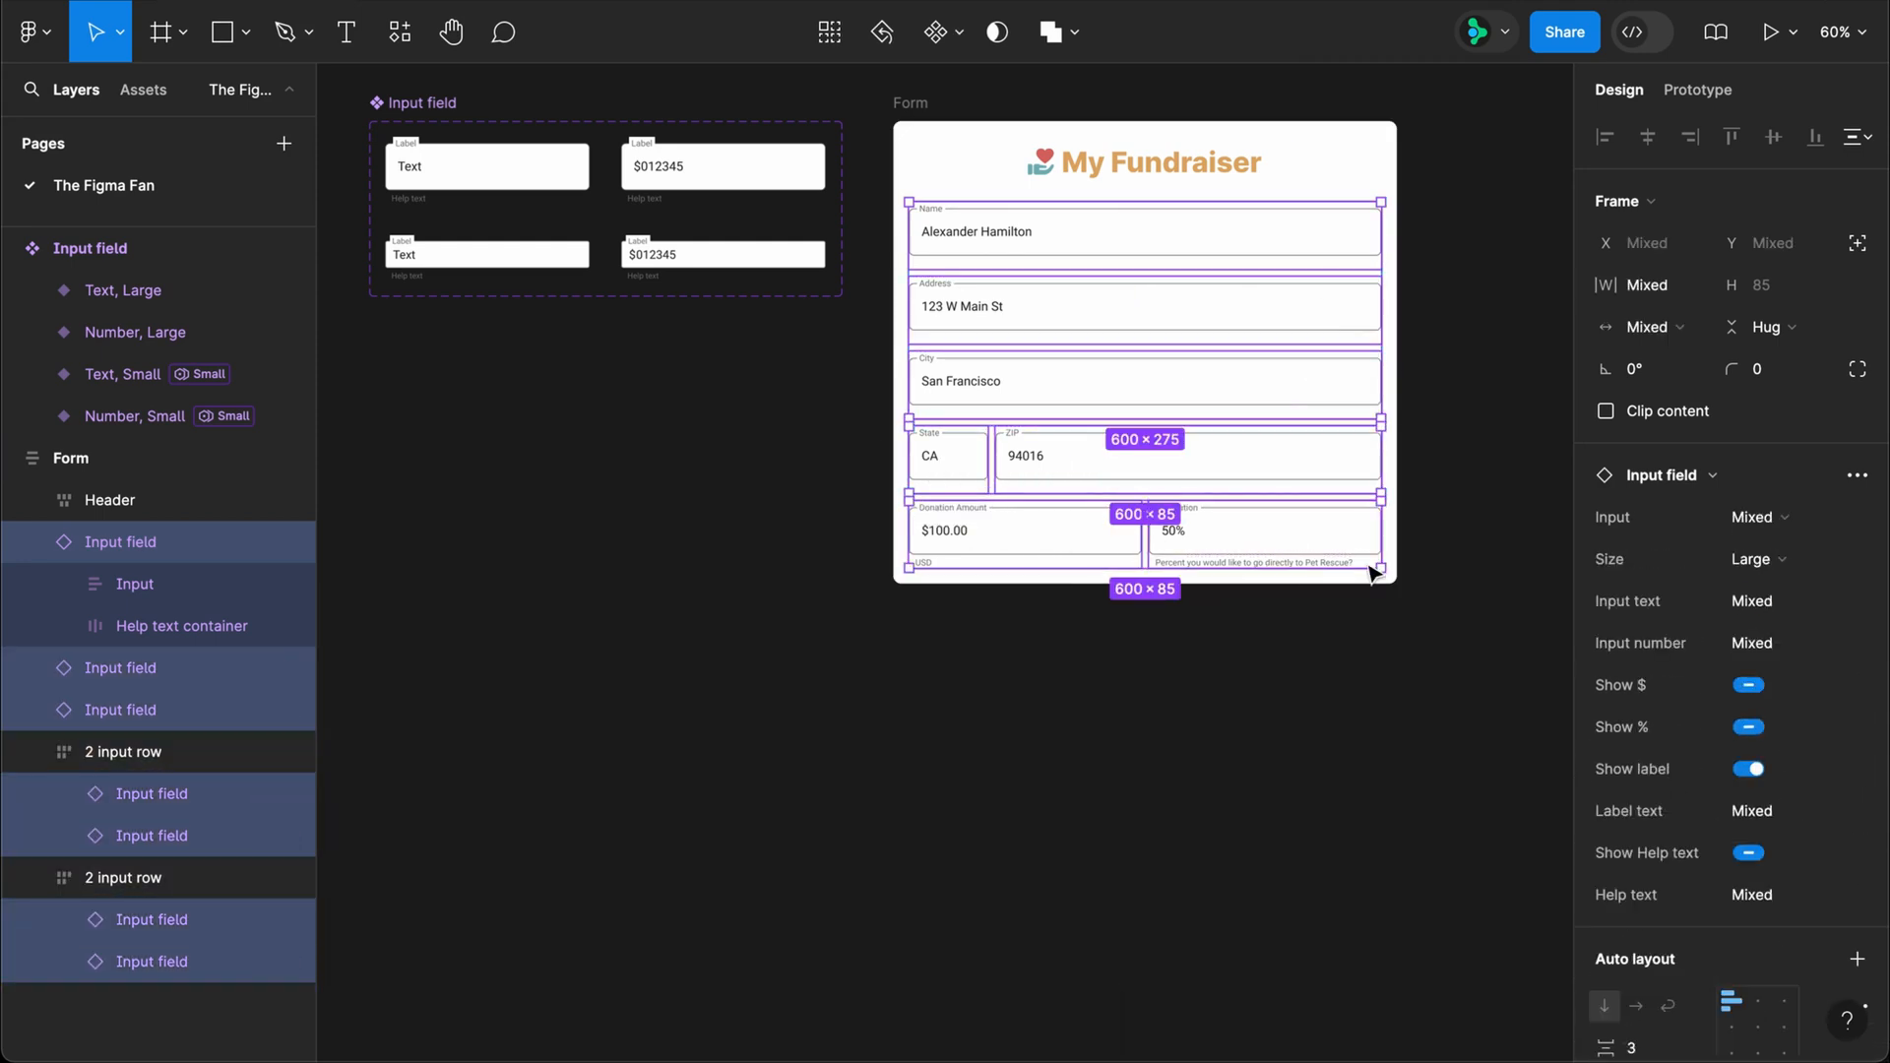
{"action": "left_click", "coordinate": [1762, 559]}
{"action": "left_click", "coordinate": [1769, 603]}
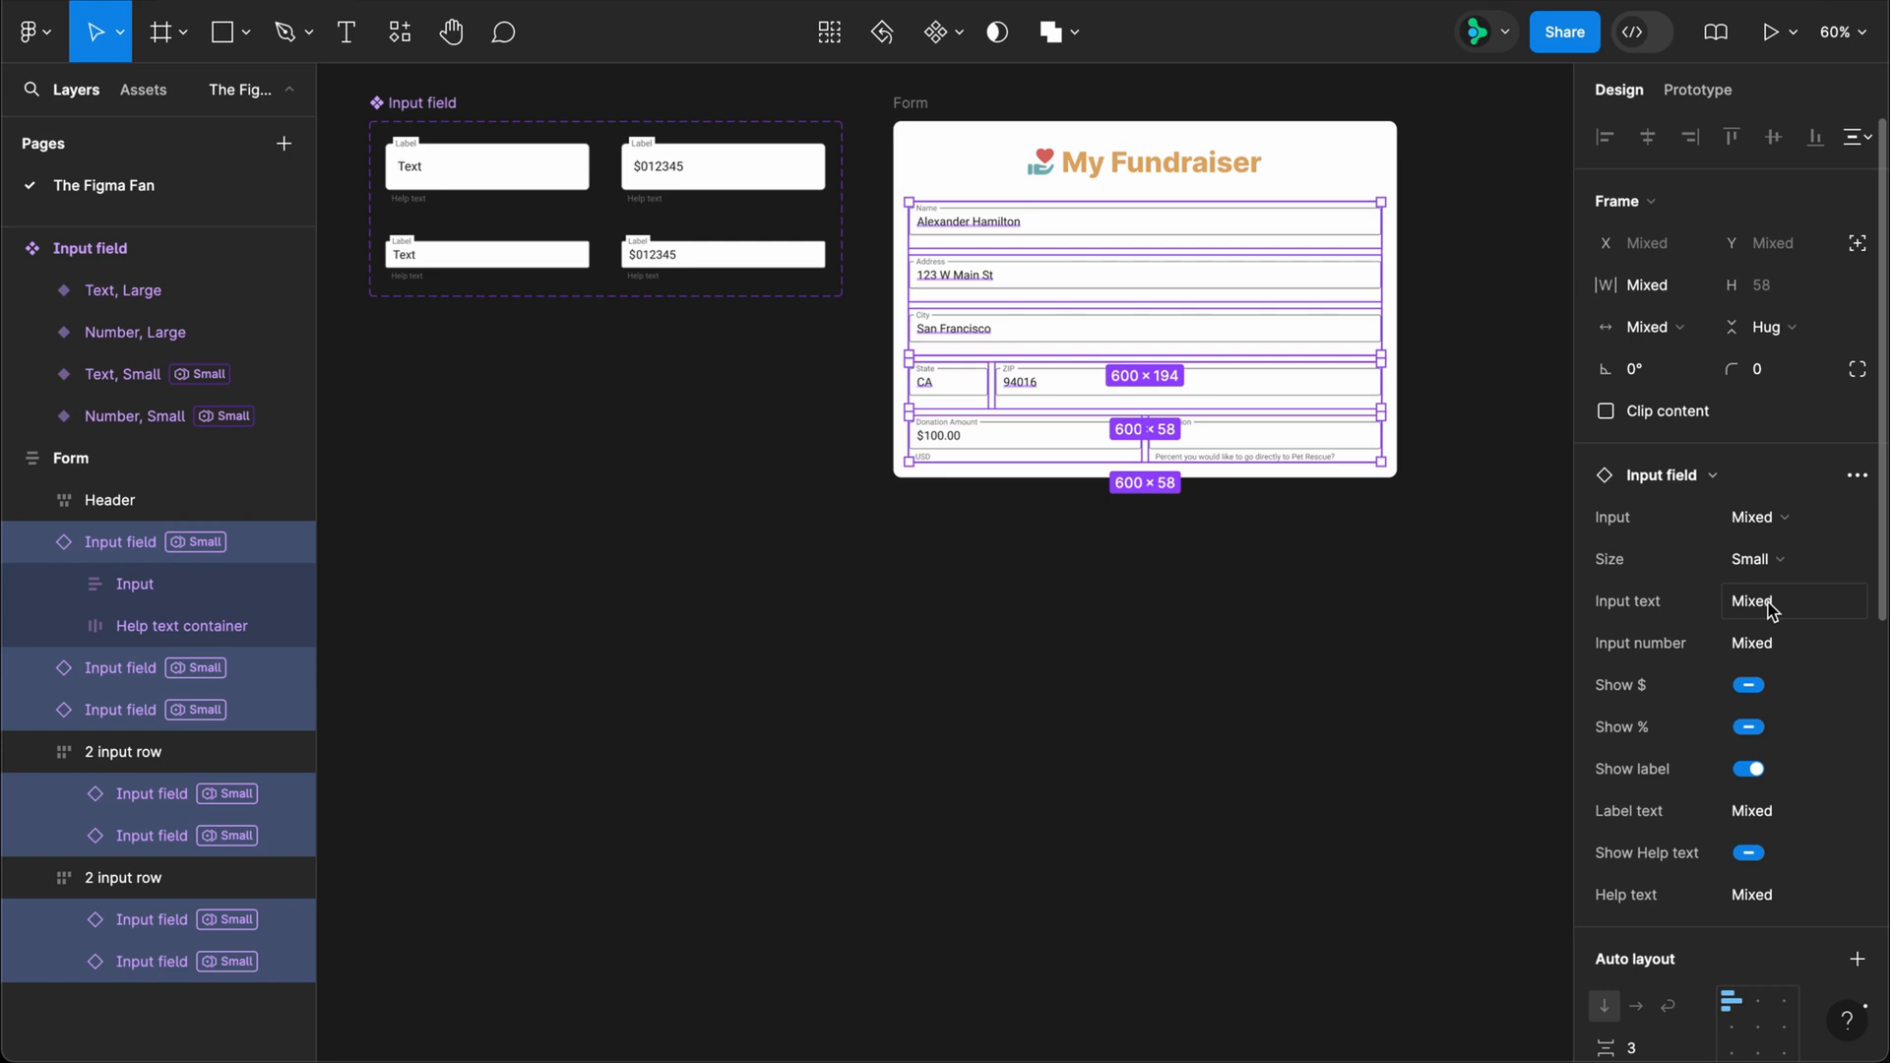
{"action": "left_click", "coordinate": [753, 541]}
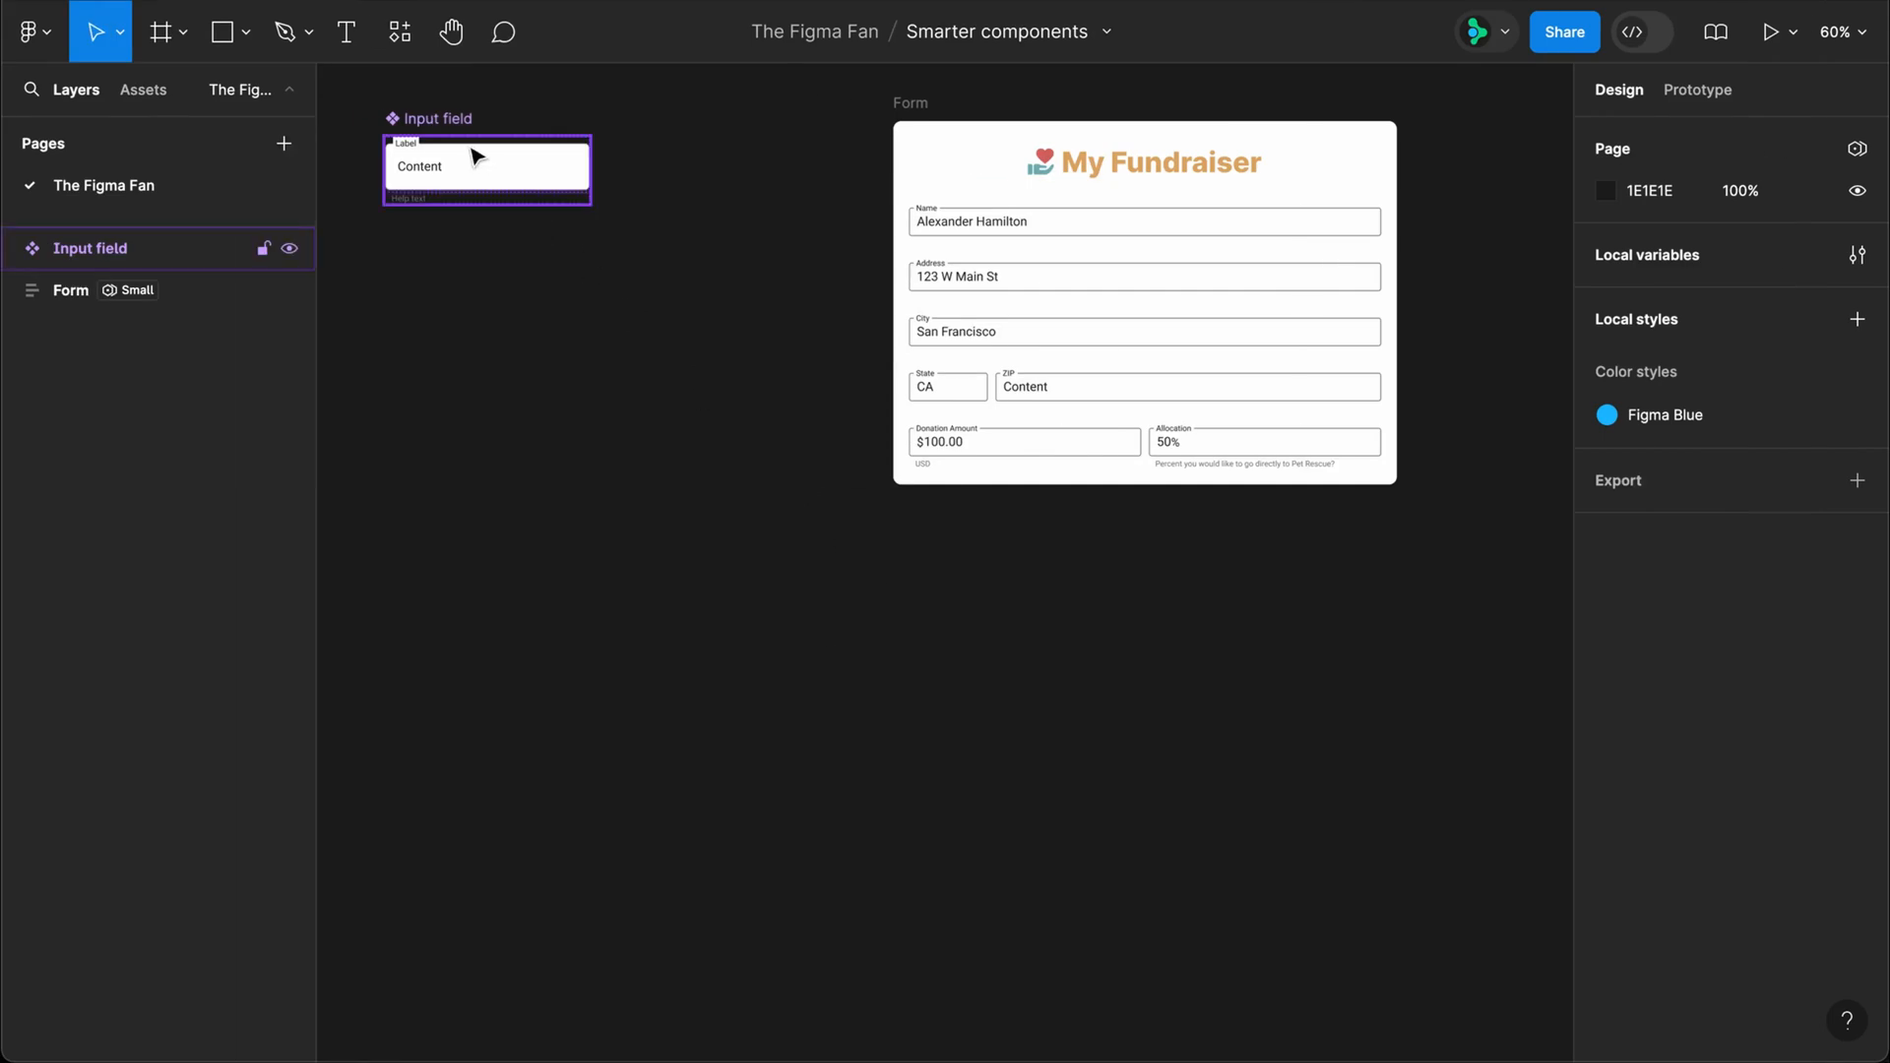
Step: Review the single Input field component's properties and switch the Form frame's Input field mode to Large
{"action": "left_click", "coordinate": [454, 126]}
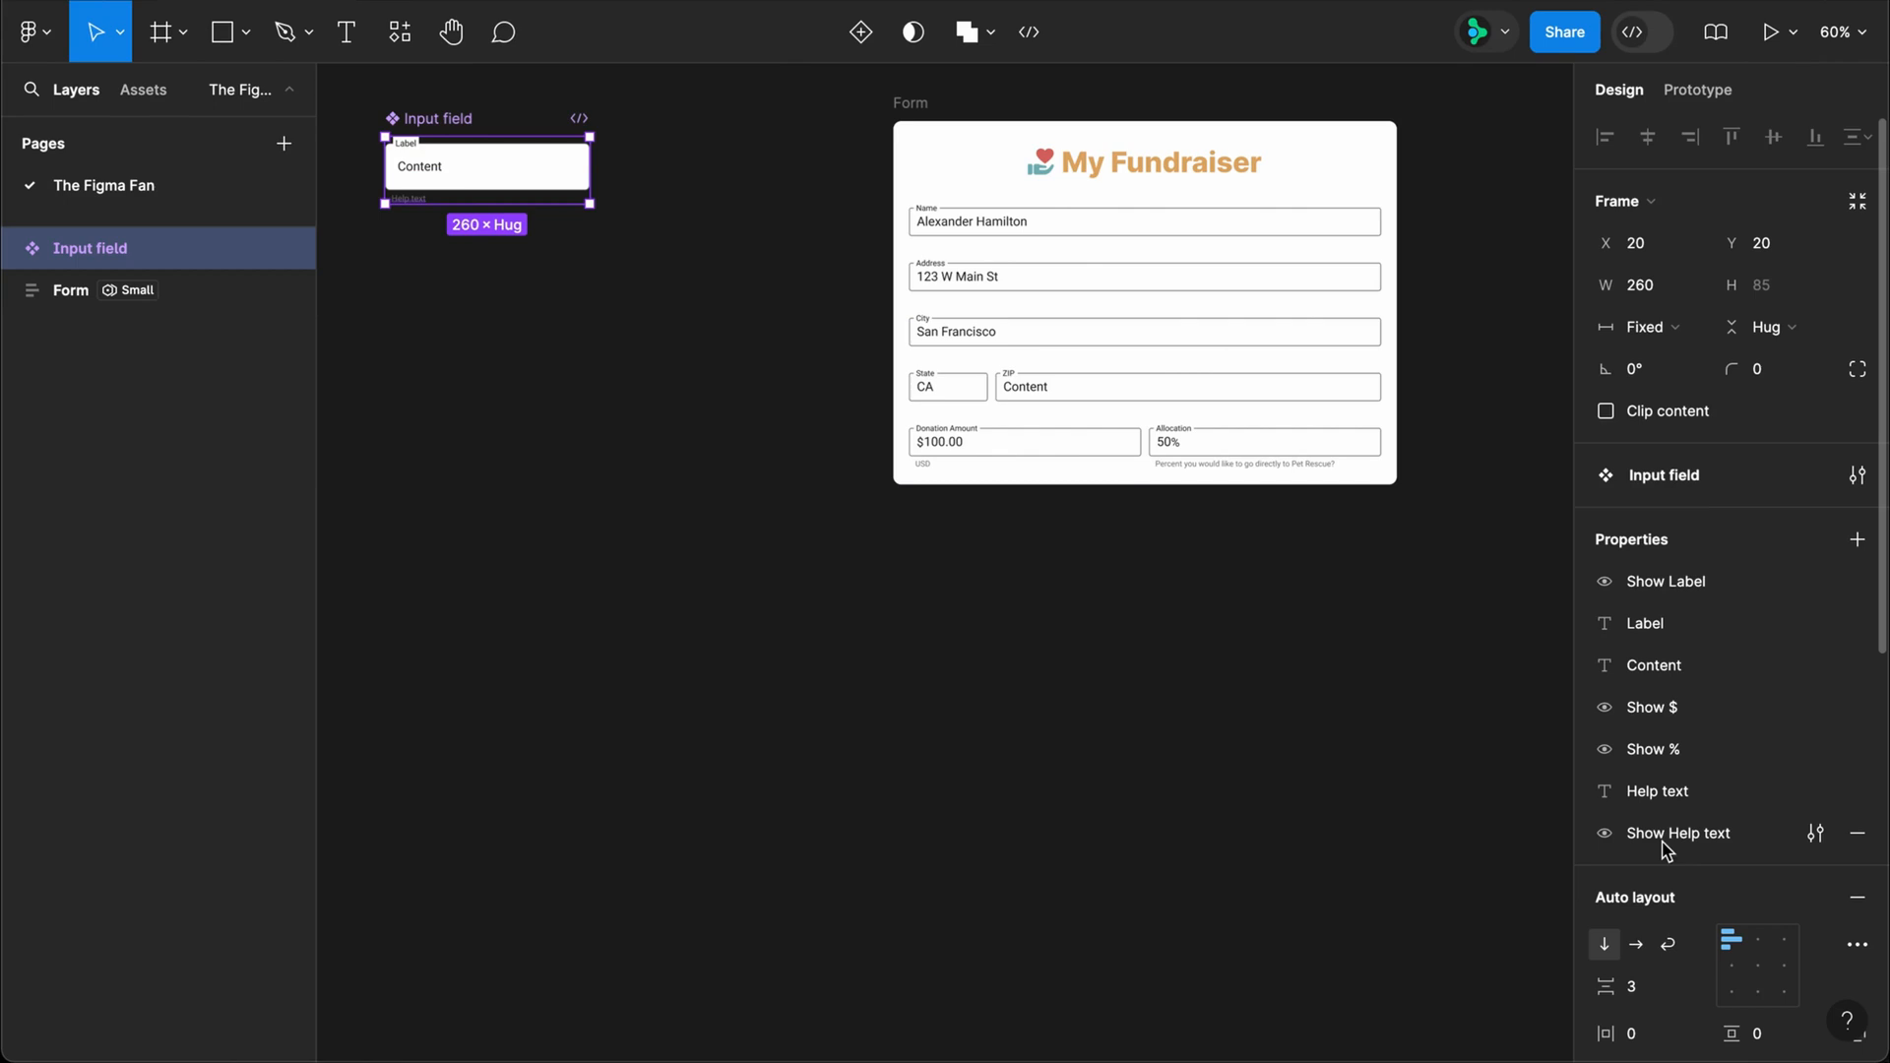
{"action": "left_click", "coordinate": [926, 121]}
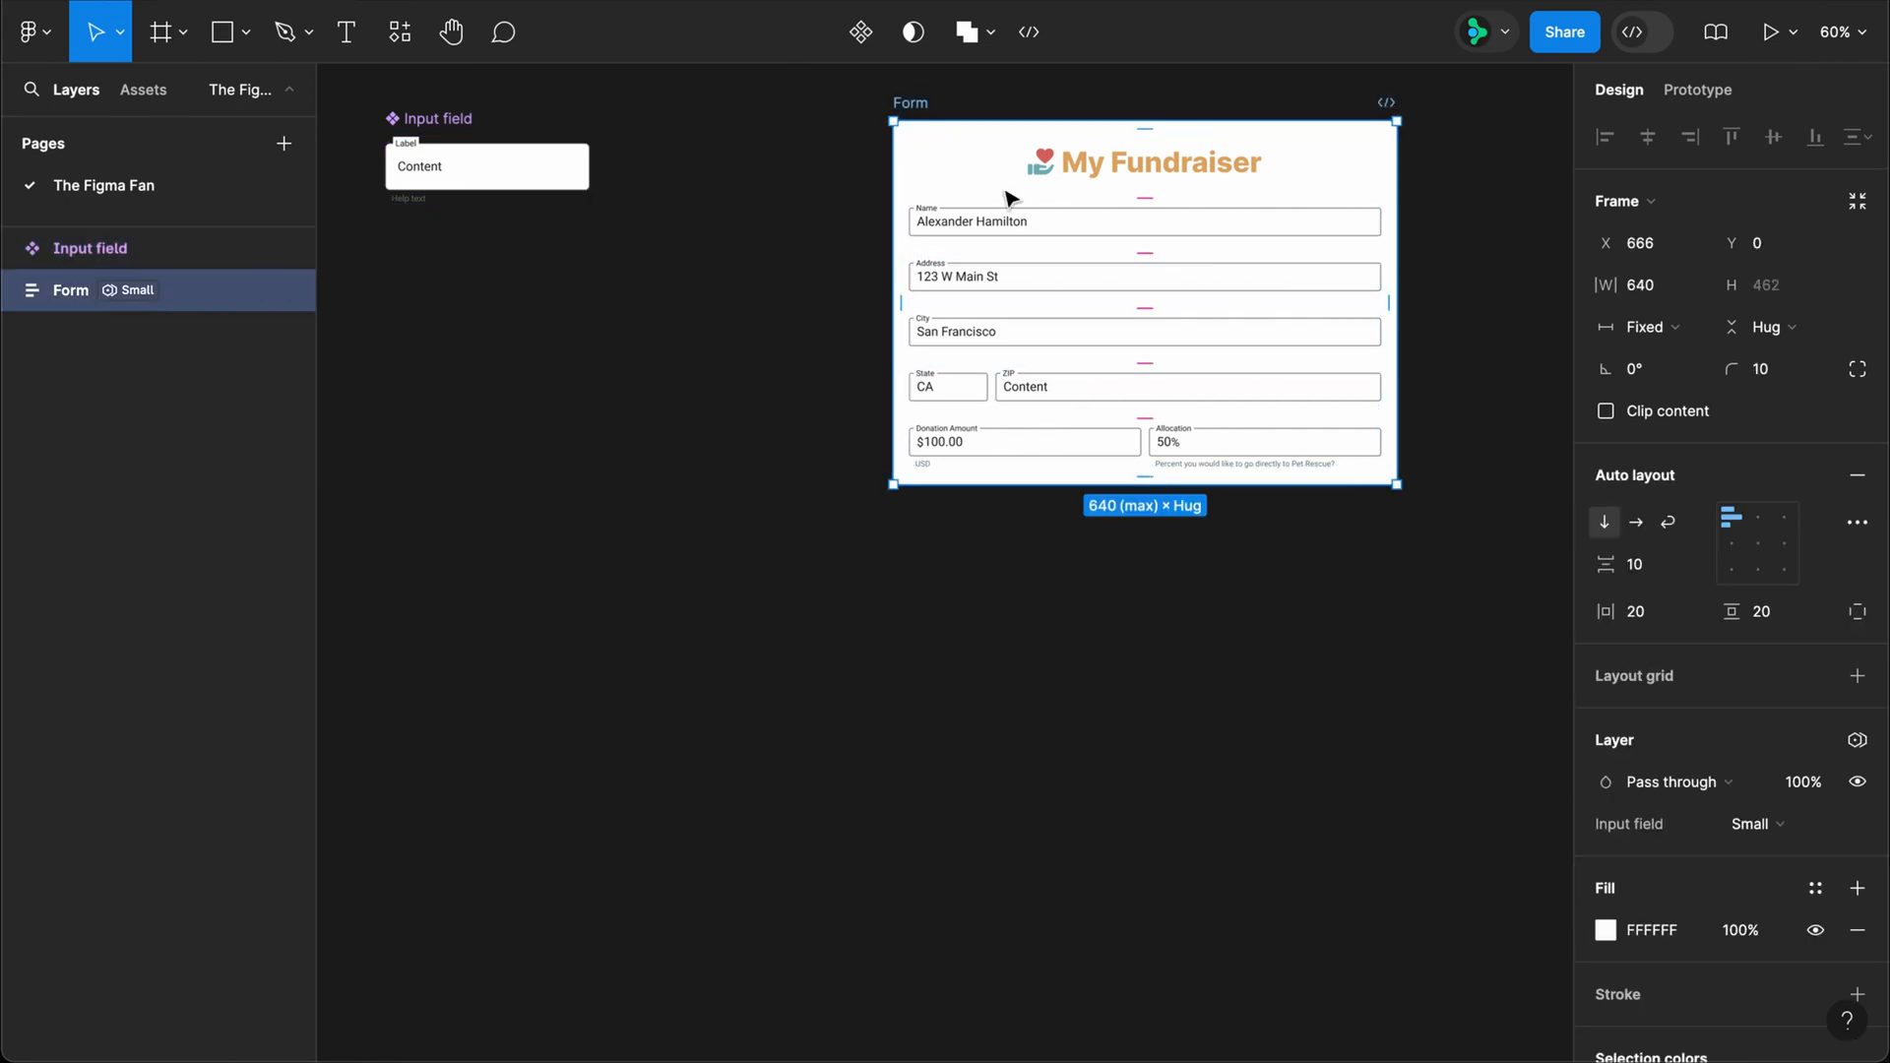
{"action": "left_click", "coordinate": [1734, 825]}
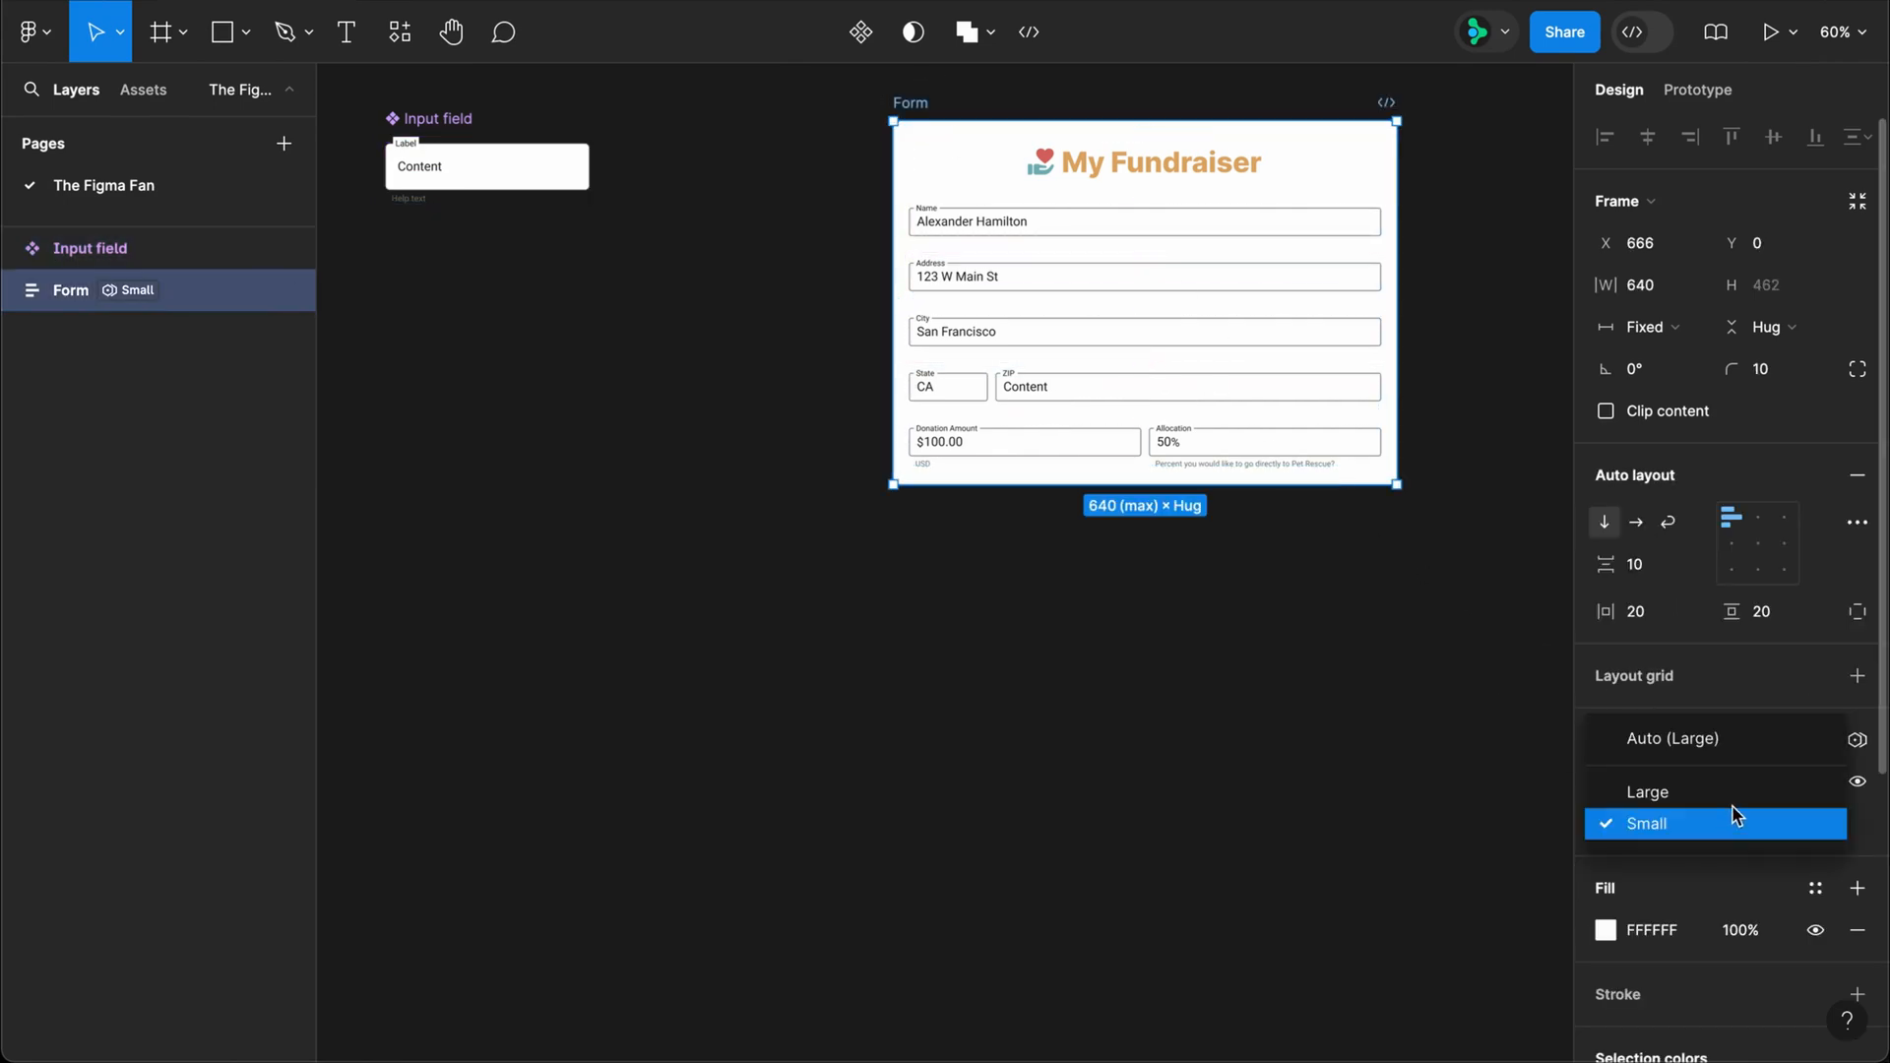
{"action": "left_click", "coordinate": [1732, 802]}
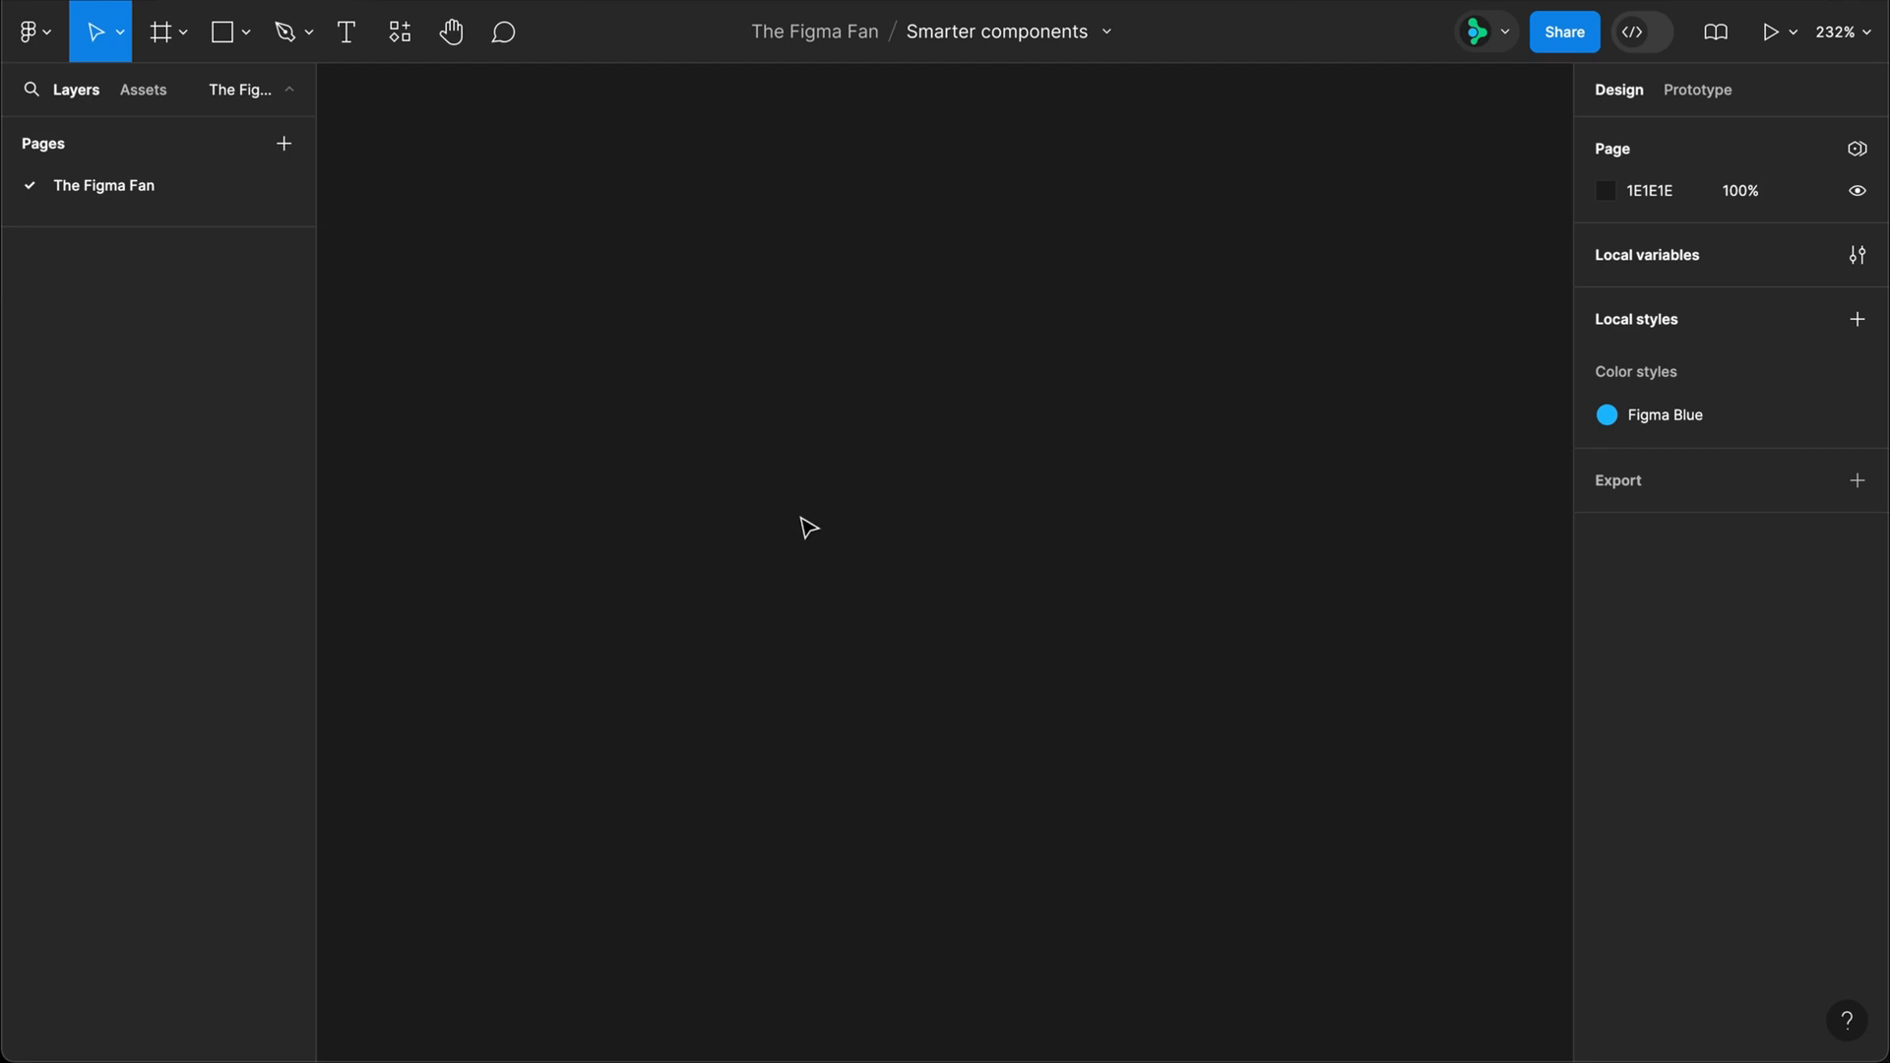
Step: Add a text layer reading "Content" with font size 16 and 125% line height
{"action": "key", "text": "t"}
{"action": "left_click", "coordinate": [629, 417]}
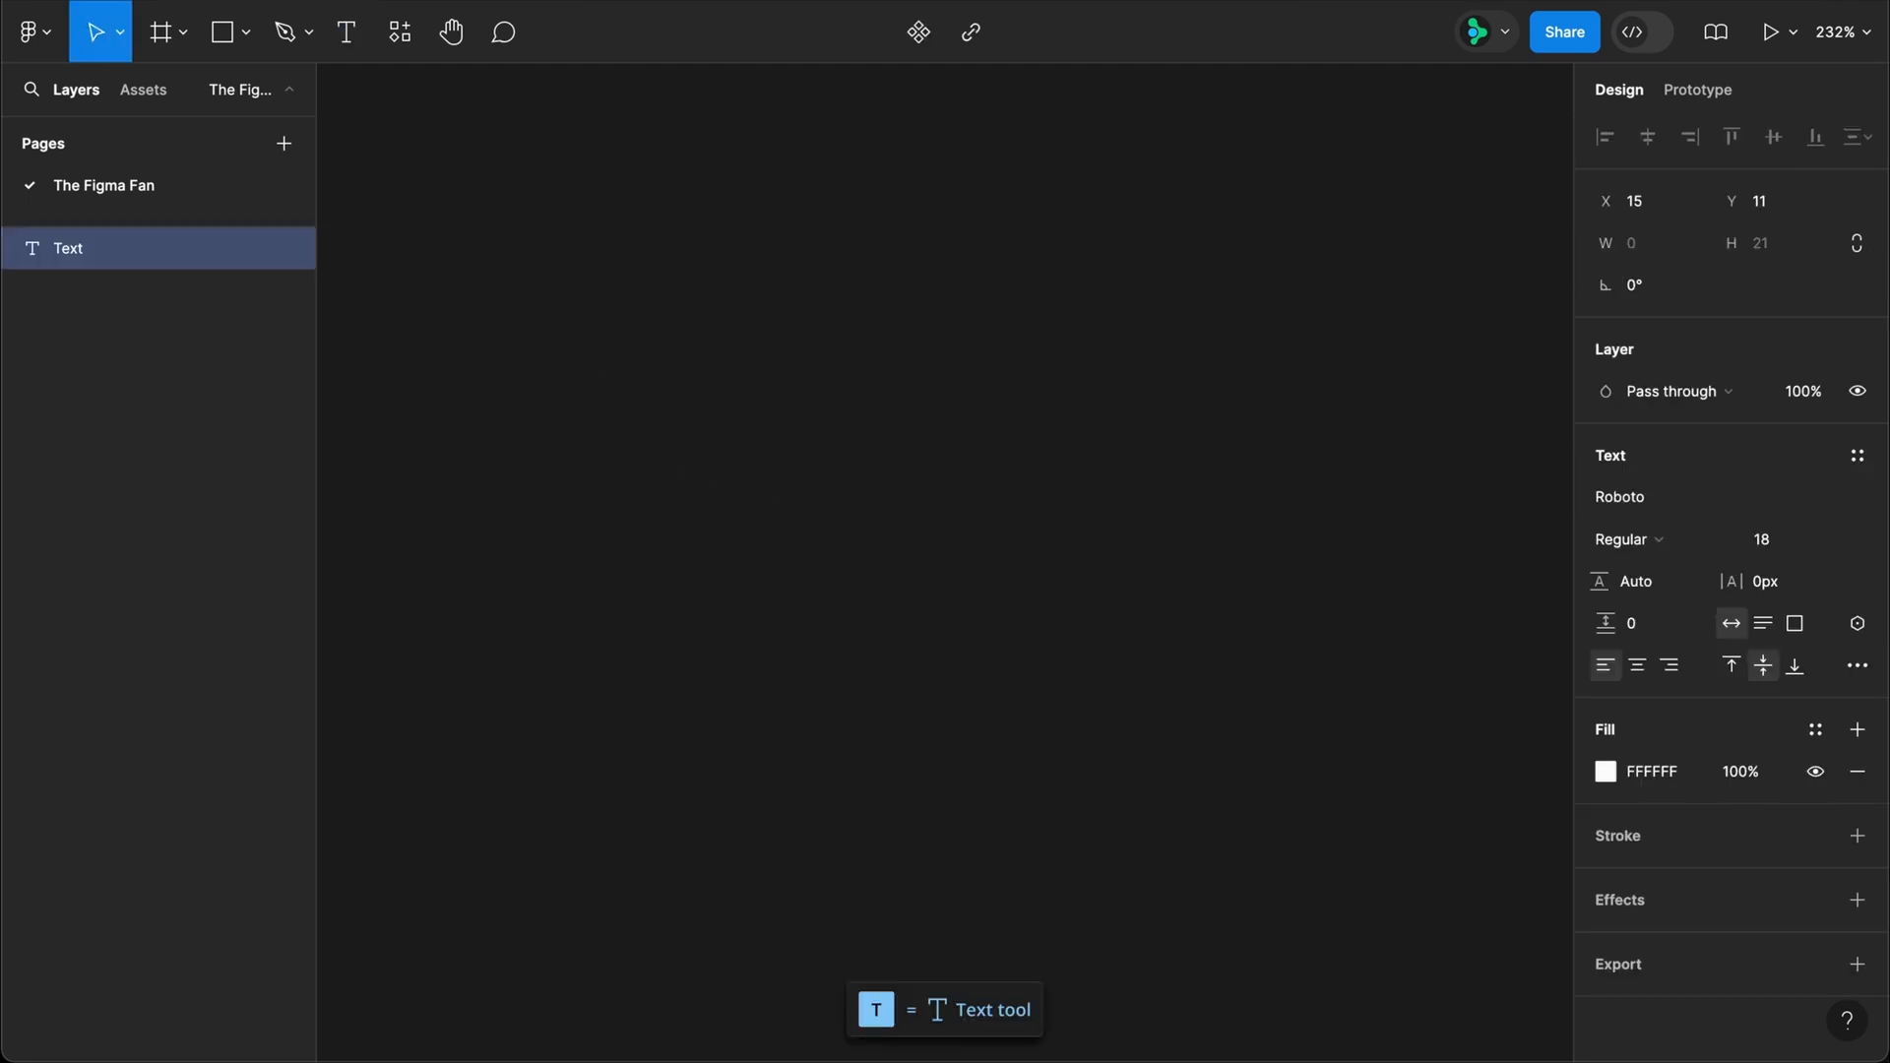
{"action": "type", "text": "Content"}
{"action": "key", "text": "Escape"}
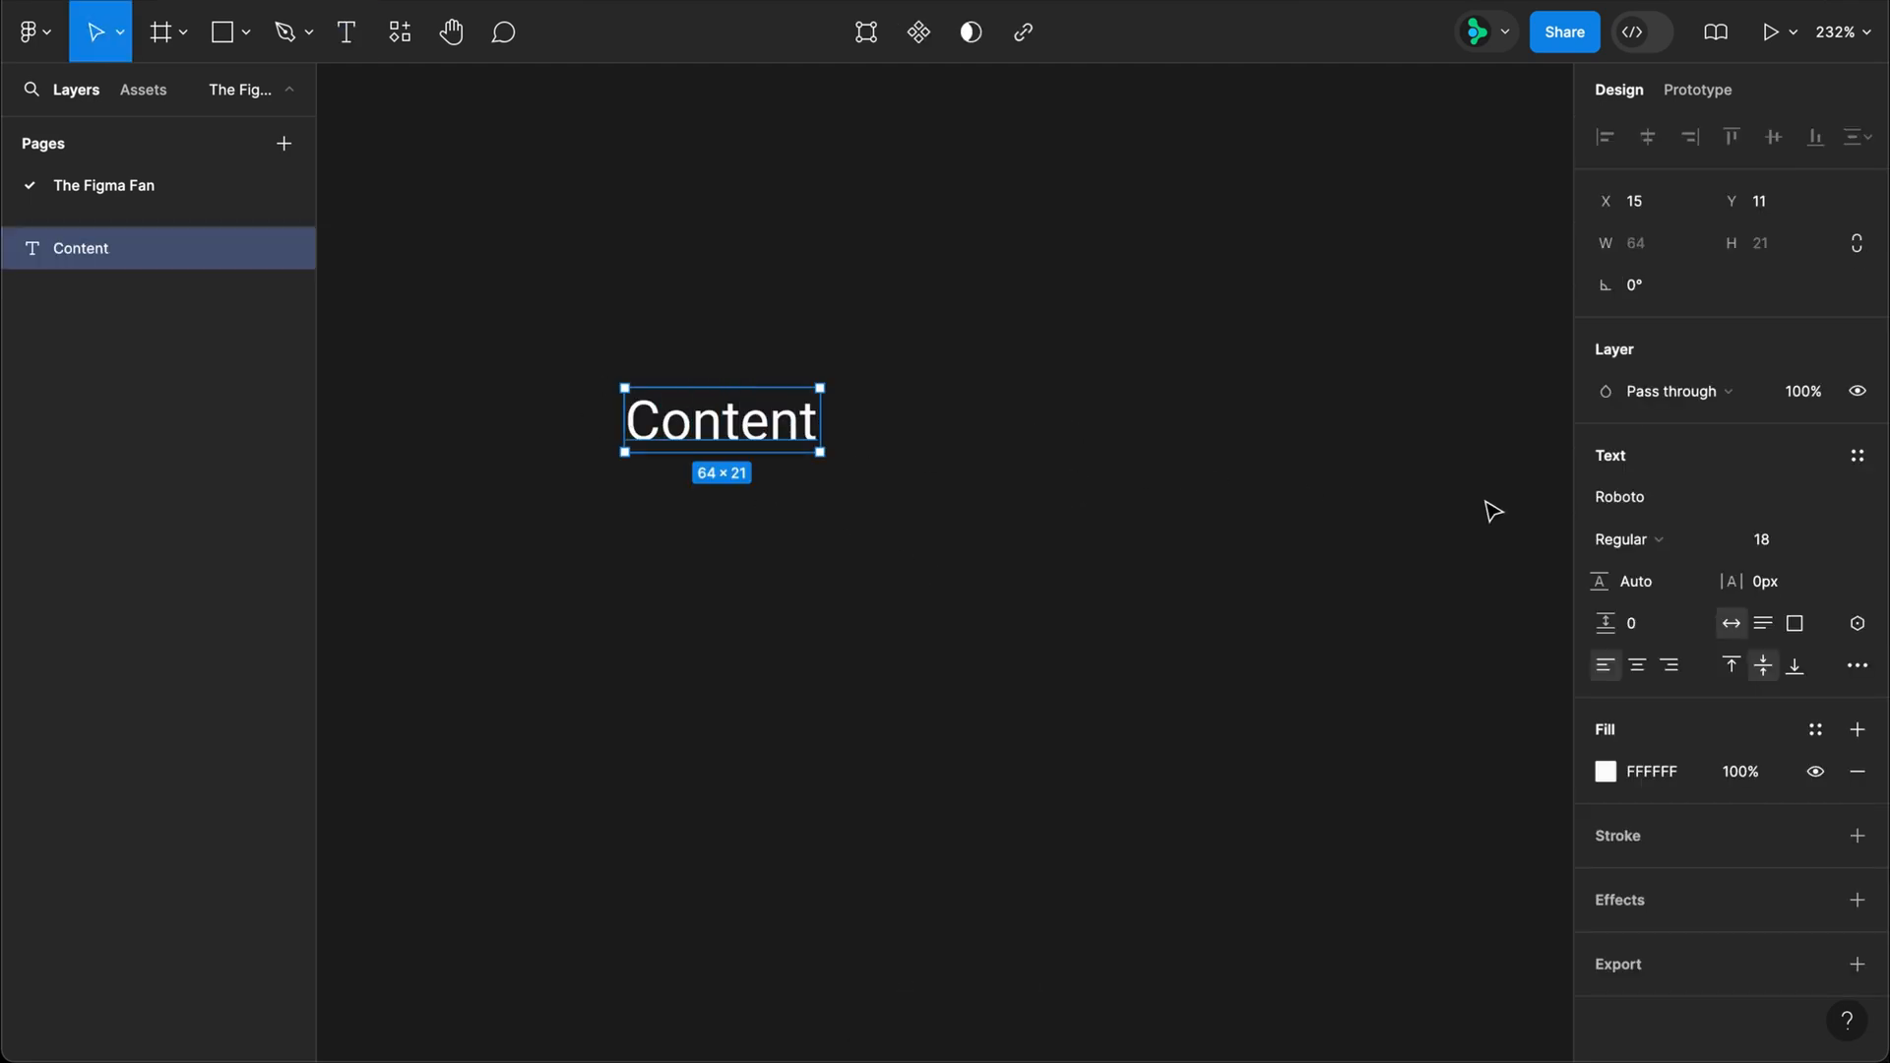
{"action": "left_click", "coordinate": [1805, 549]}
{"action": "key", "text": "Tab"}
{"action": "type", "text": "125%"}
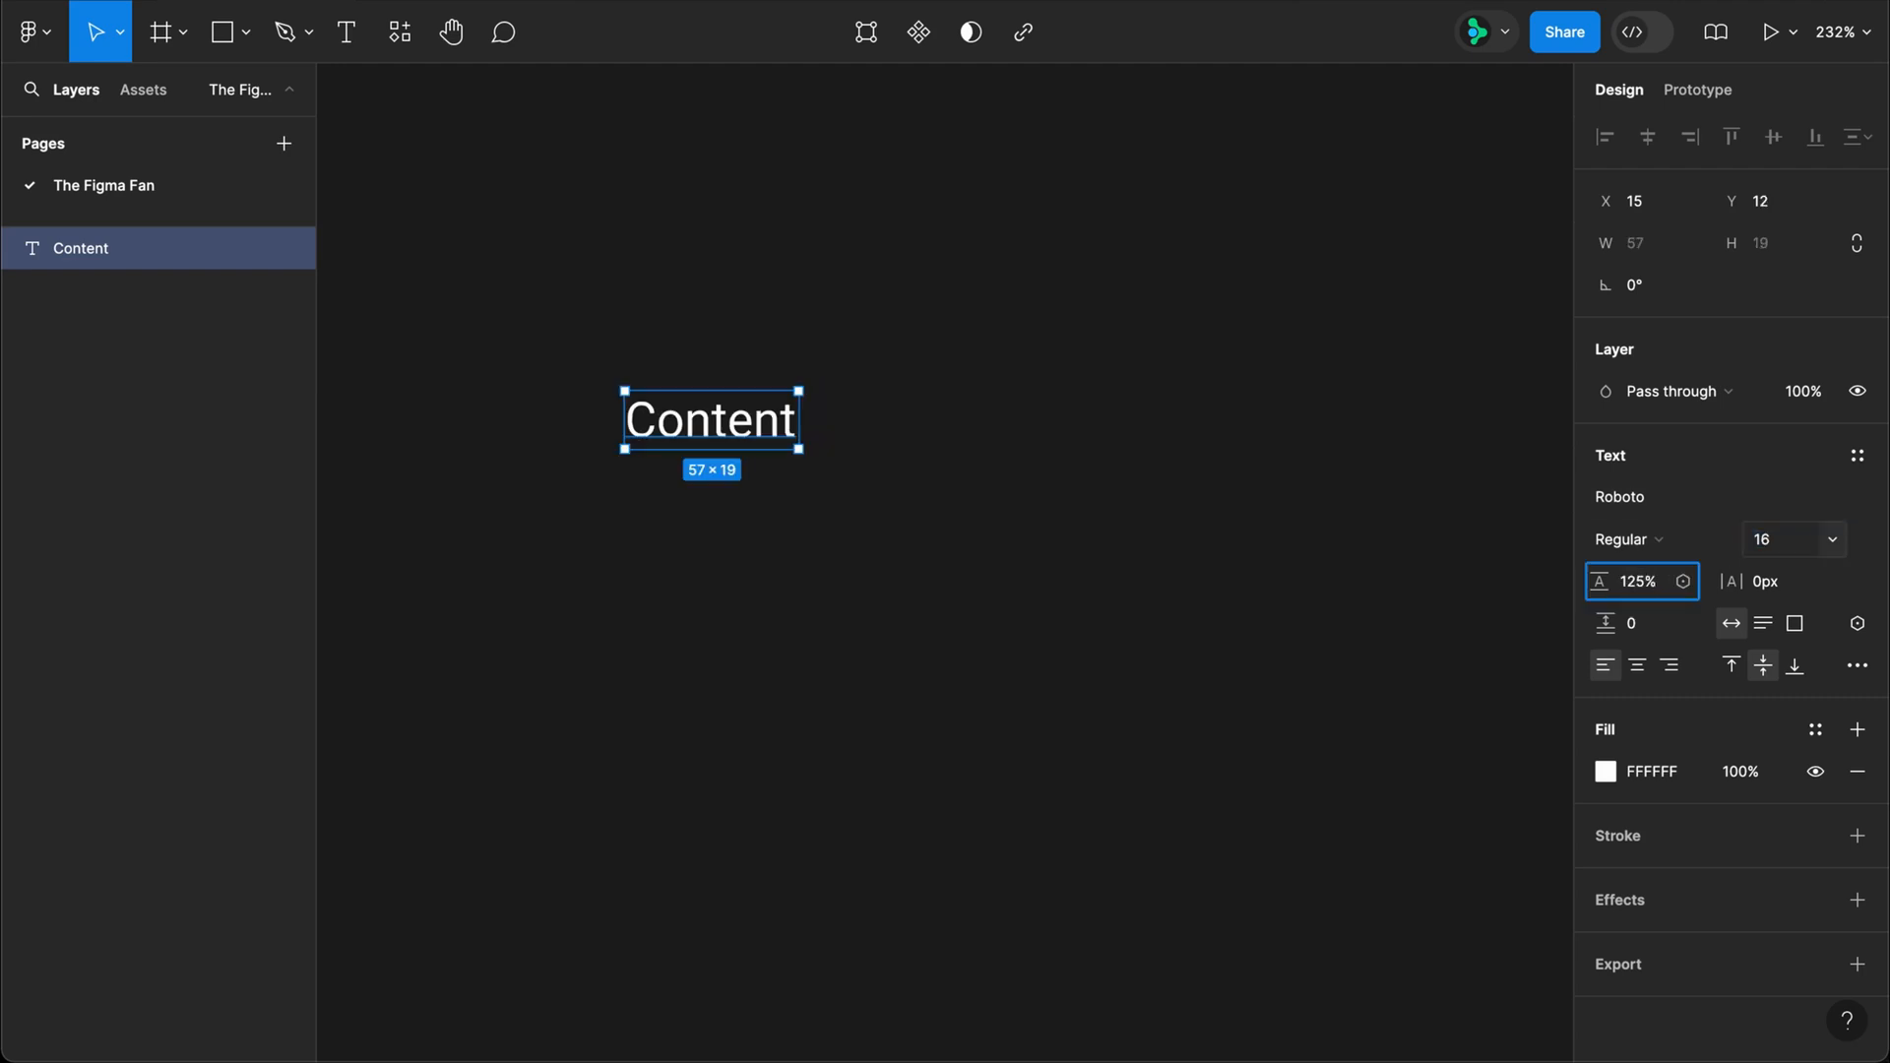
Step: Duplicate the Content text twice in a row and wrap all three layers in an auto layout frame
{"action": "left_click_drag", "start_coordinate": [742, 426], "coordinate": [916, 429]}
{"action": "key", "text": "super+d"}
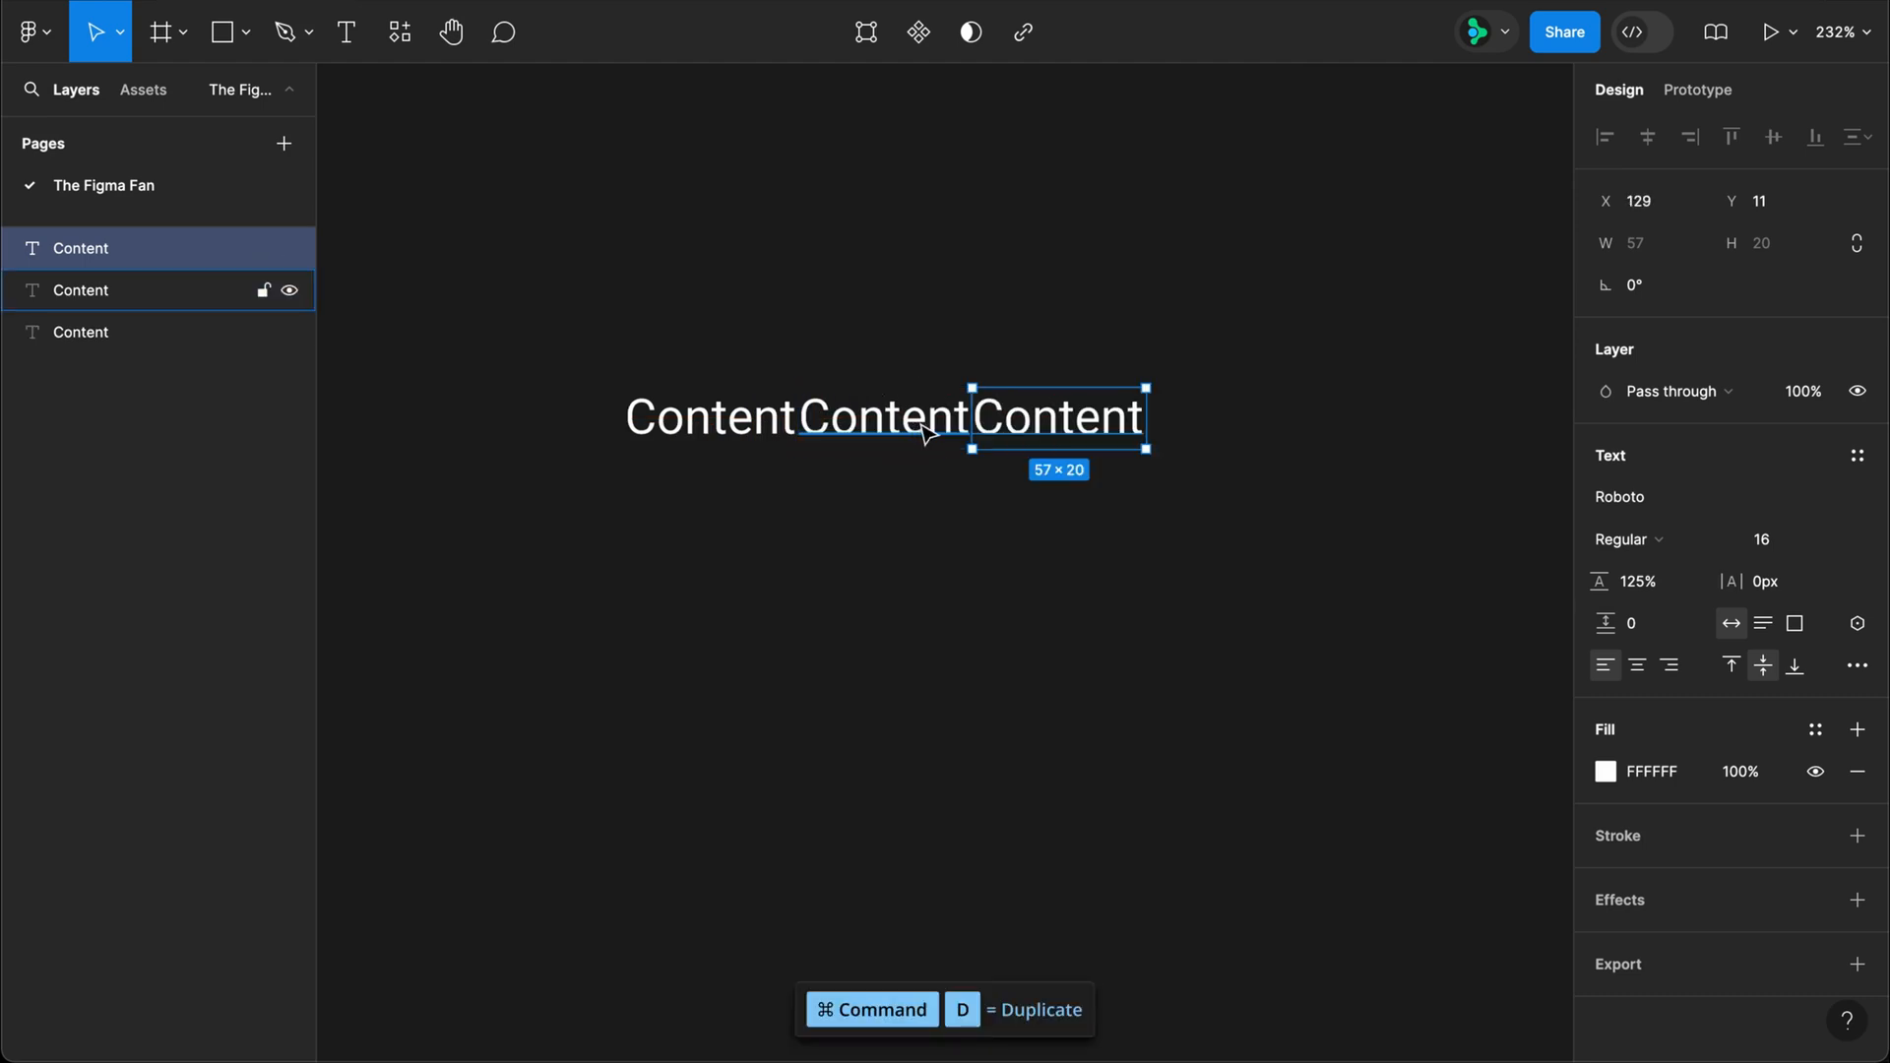
{"action": "key", "text": "super+a"}
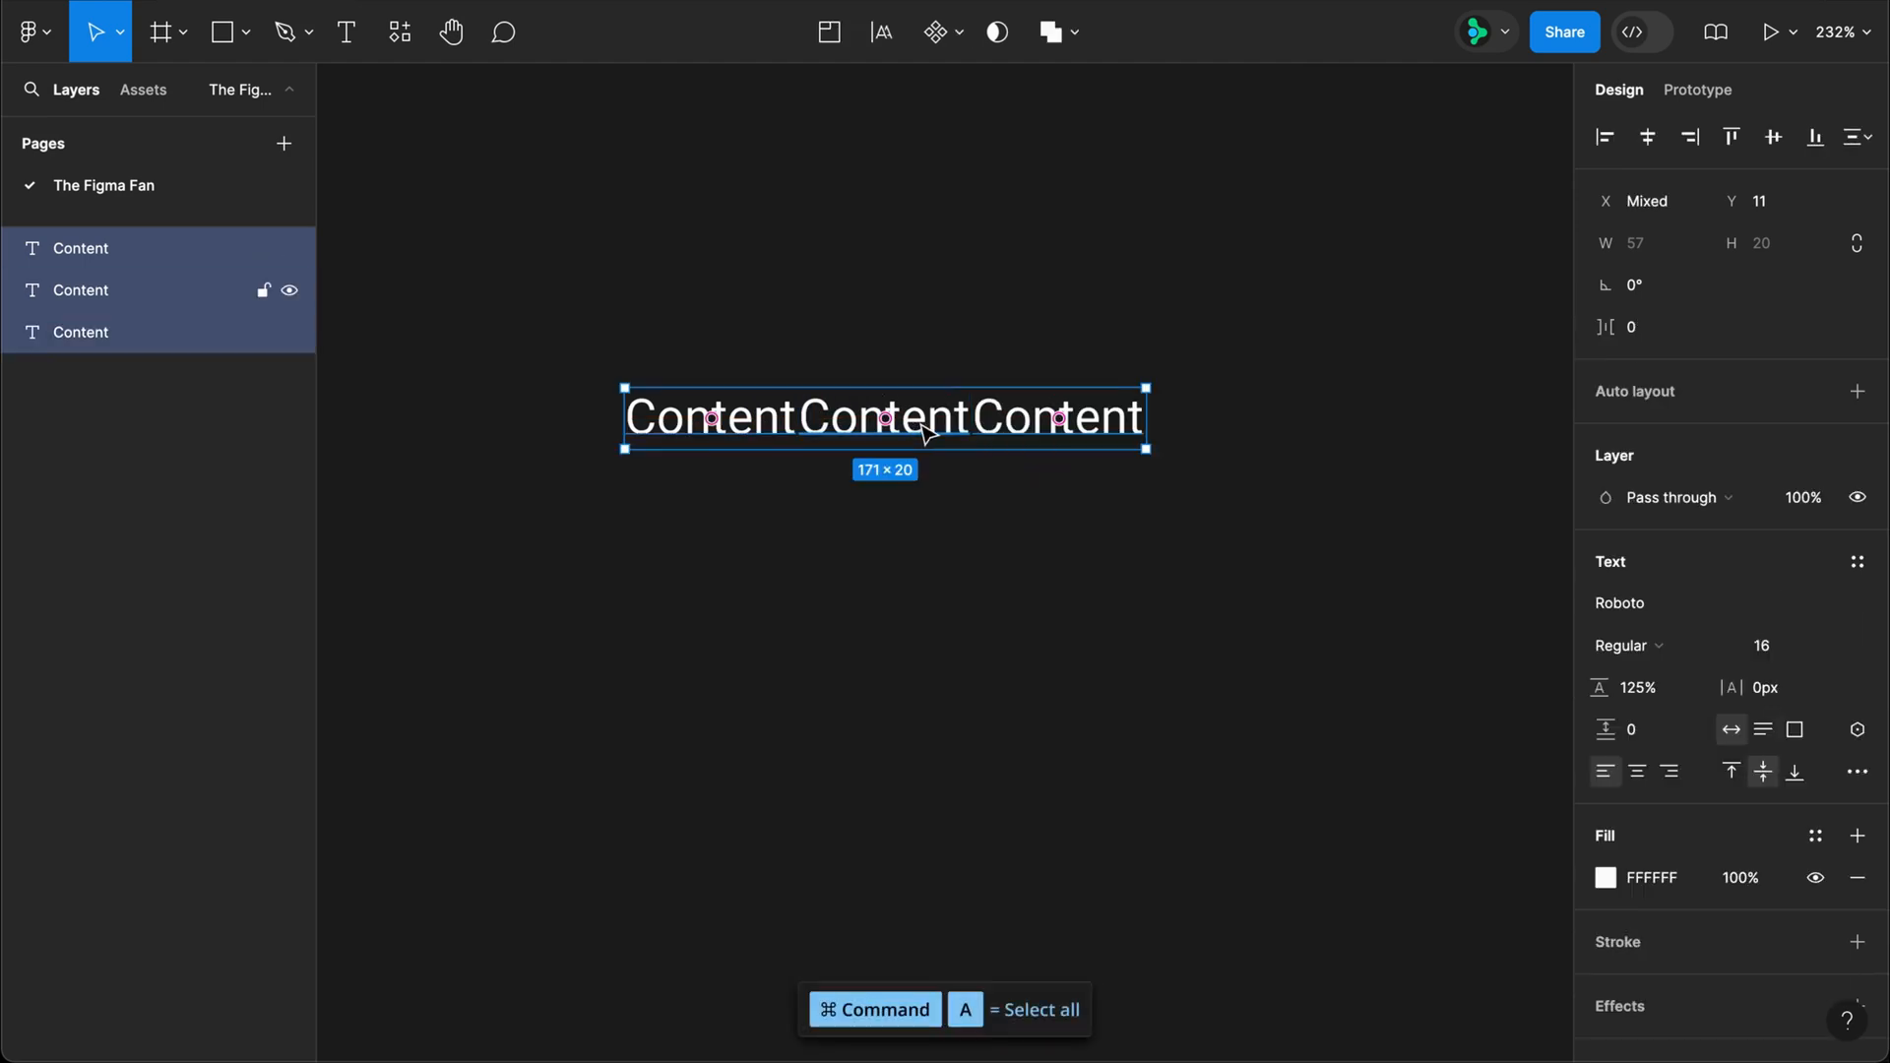
{"action": "key", "text": "shift+a"}
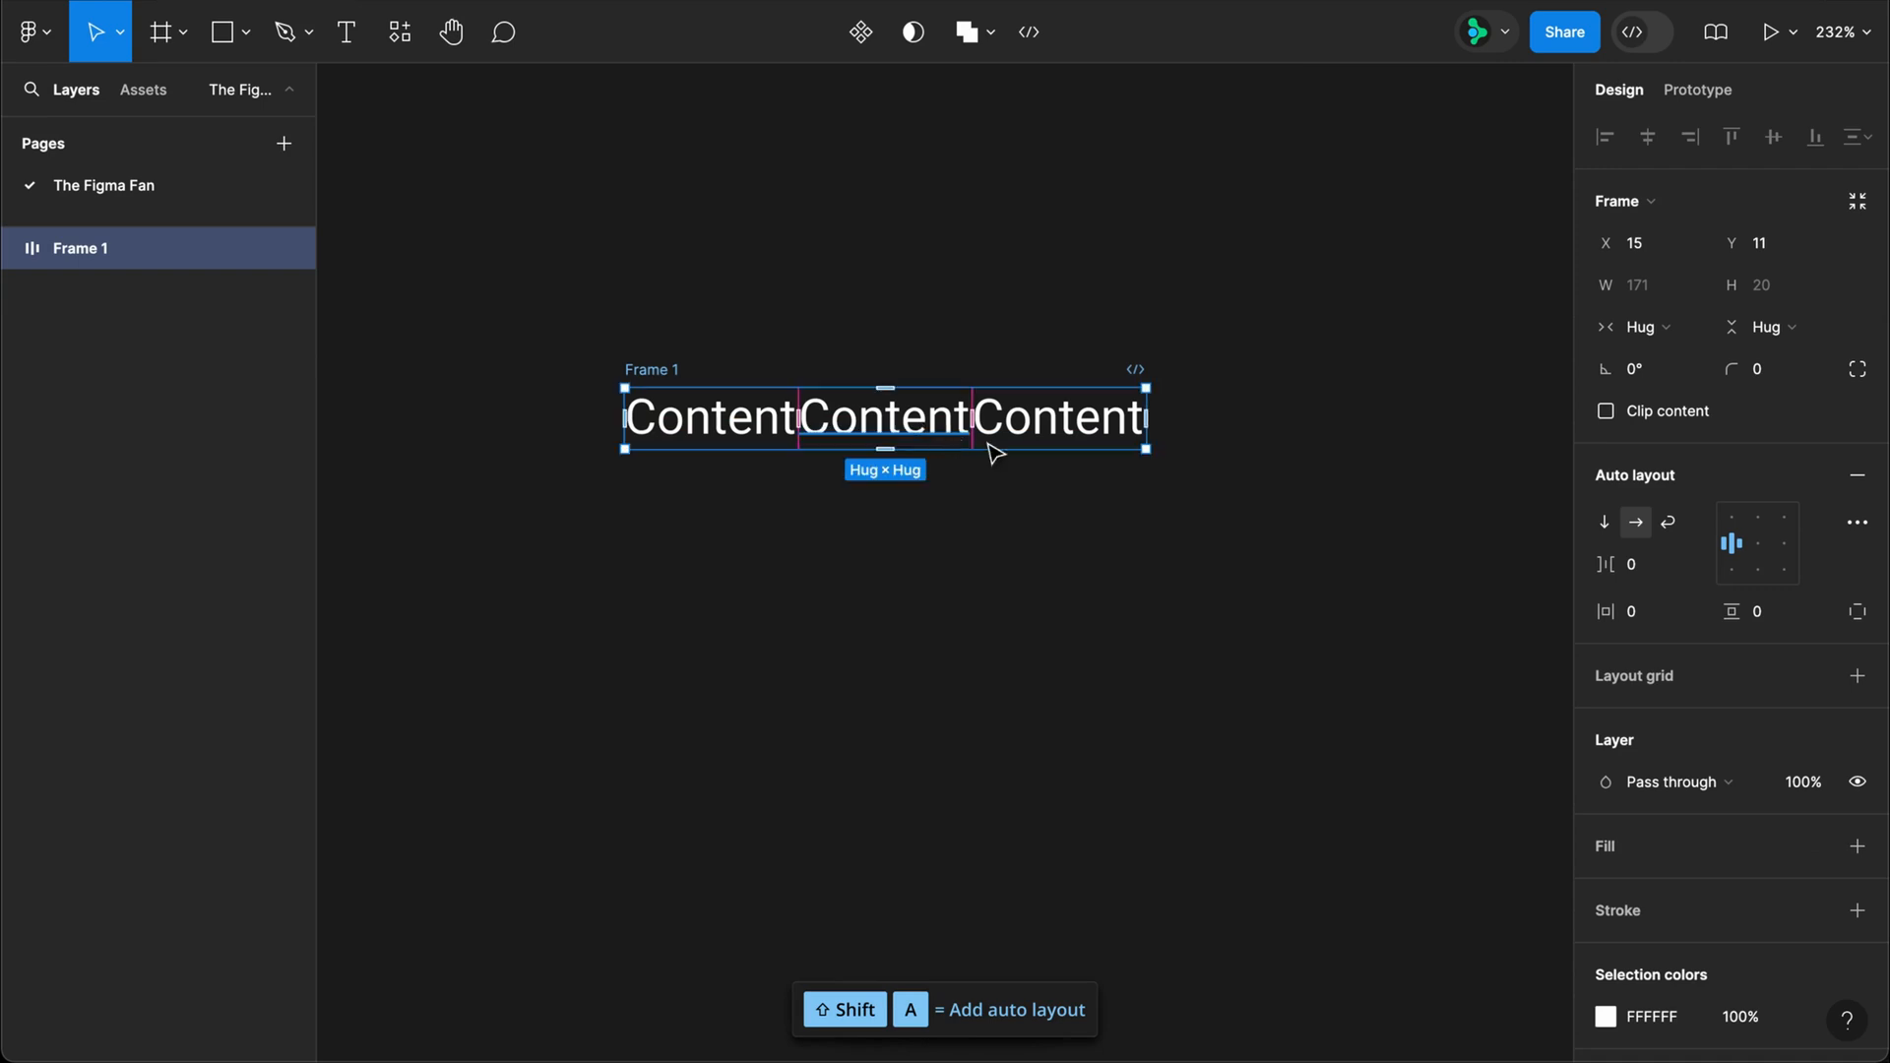
Step: Set the auto layout frame's padding to 16 horizontally and 20 vertically
{"action": "left_click", "coordinate": [1649, 612]}
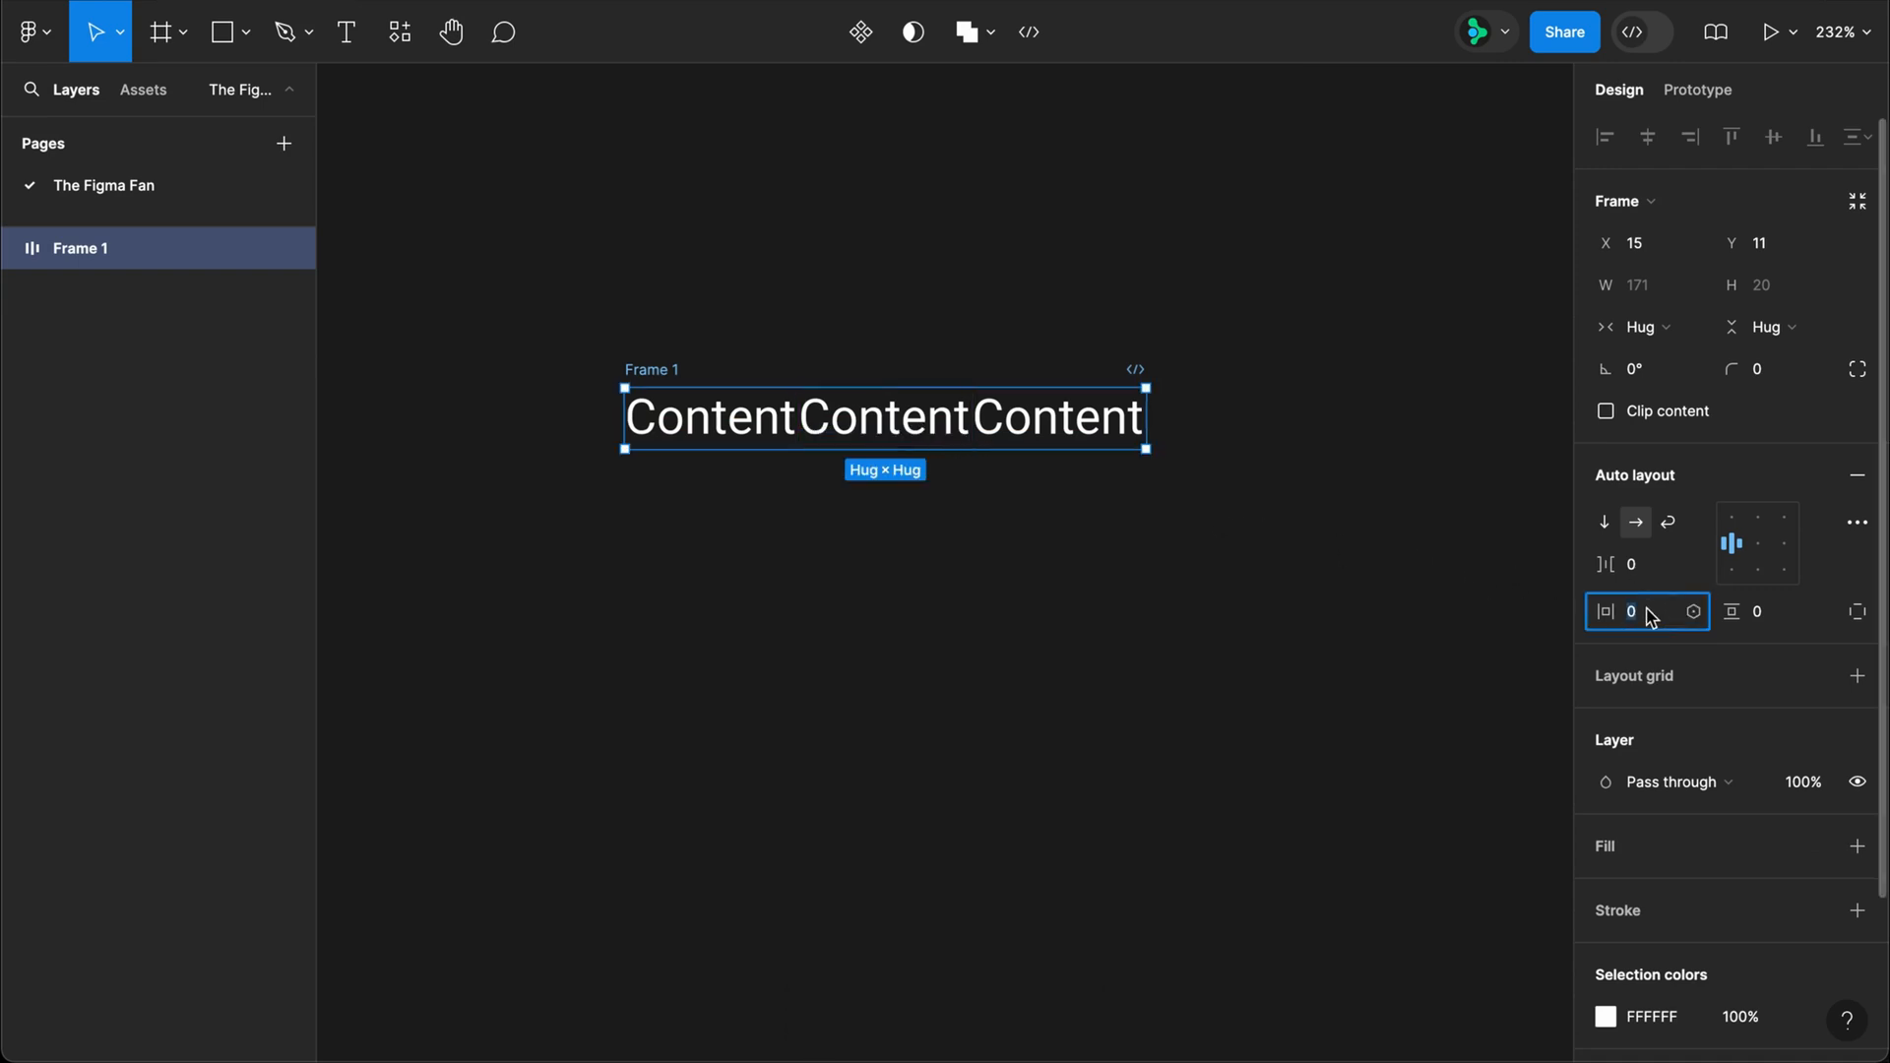
{"action": "key", "text": "Tab"}
{"action": "type", "text": "20"}
{"action": "key", "text": "Return"}
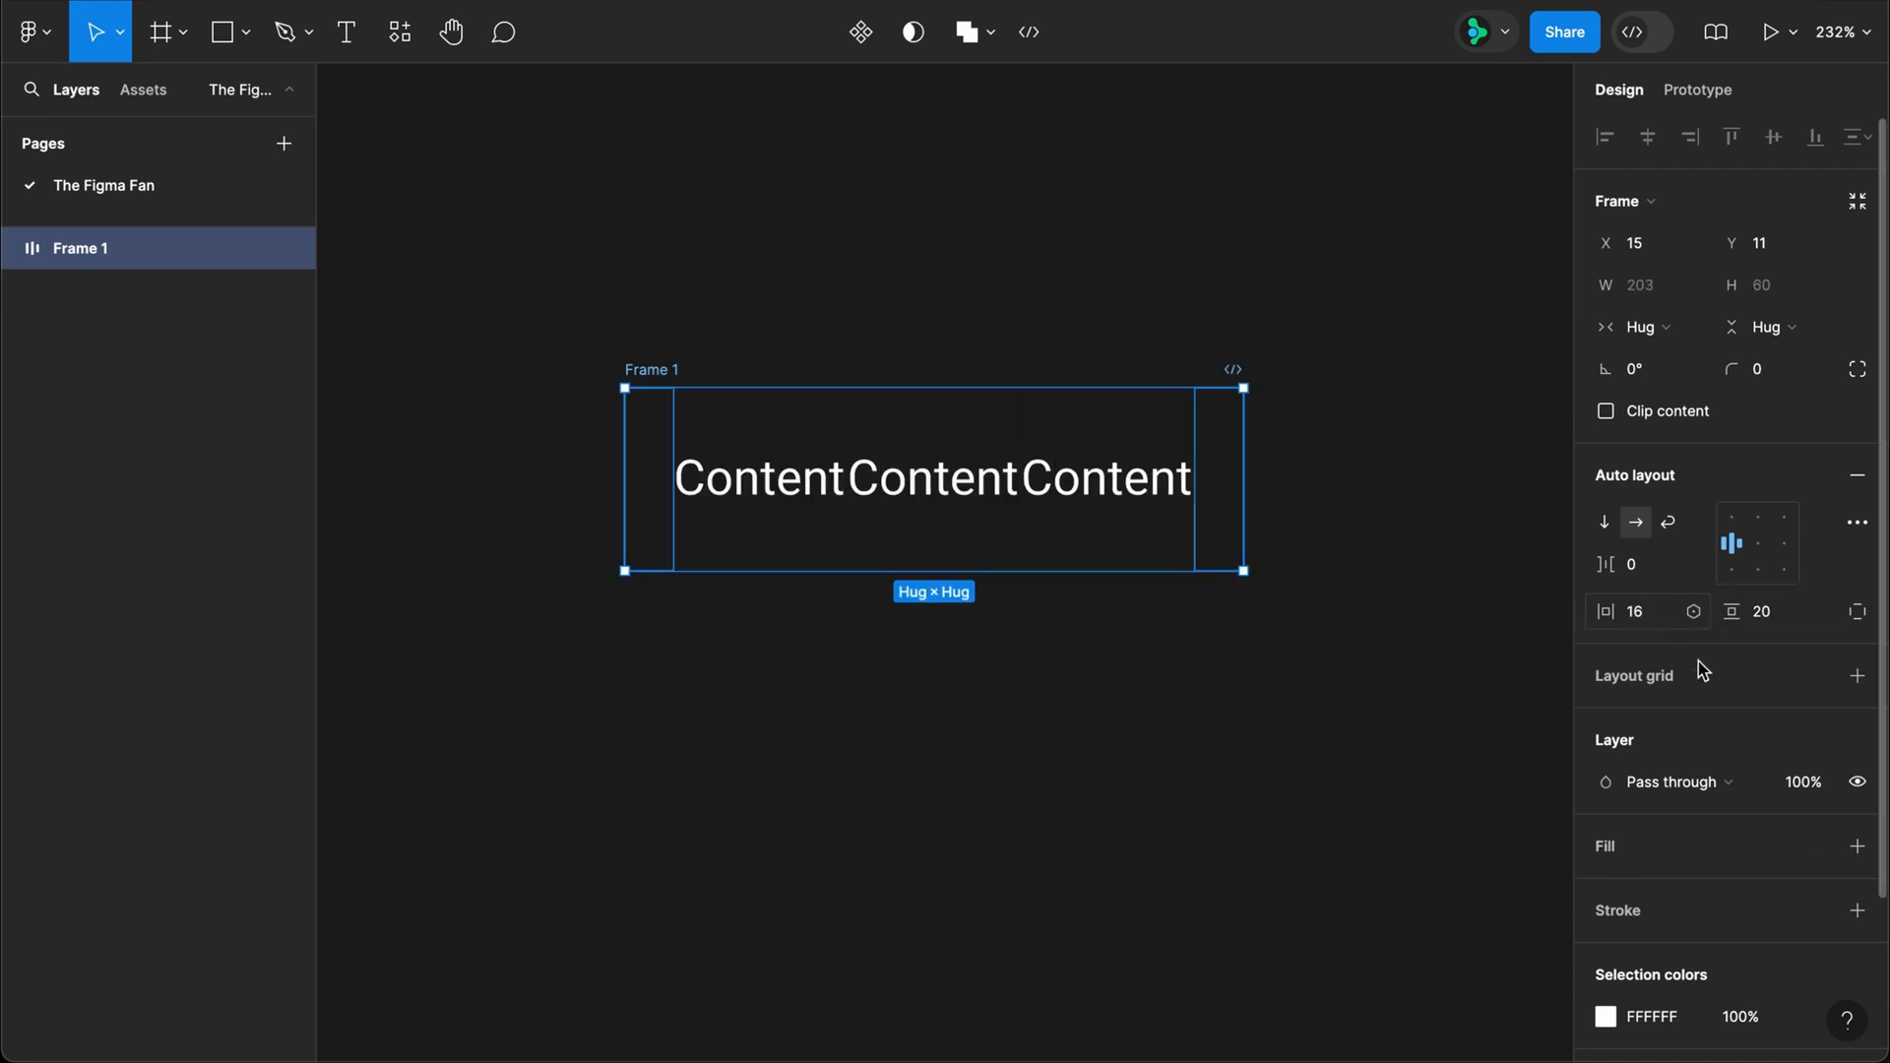
Step: Give the frame a white FFFFFF fill and a stroke coloured 777777
{"action": "left_click", "coordinate": [1858, 847]}
{"action": "scroll", "coordinate": [1864, 788], "scroll_direction": "down", "scroll_amount": 3}
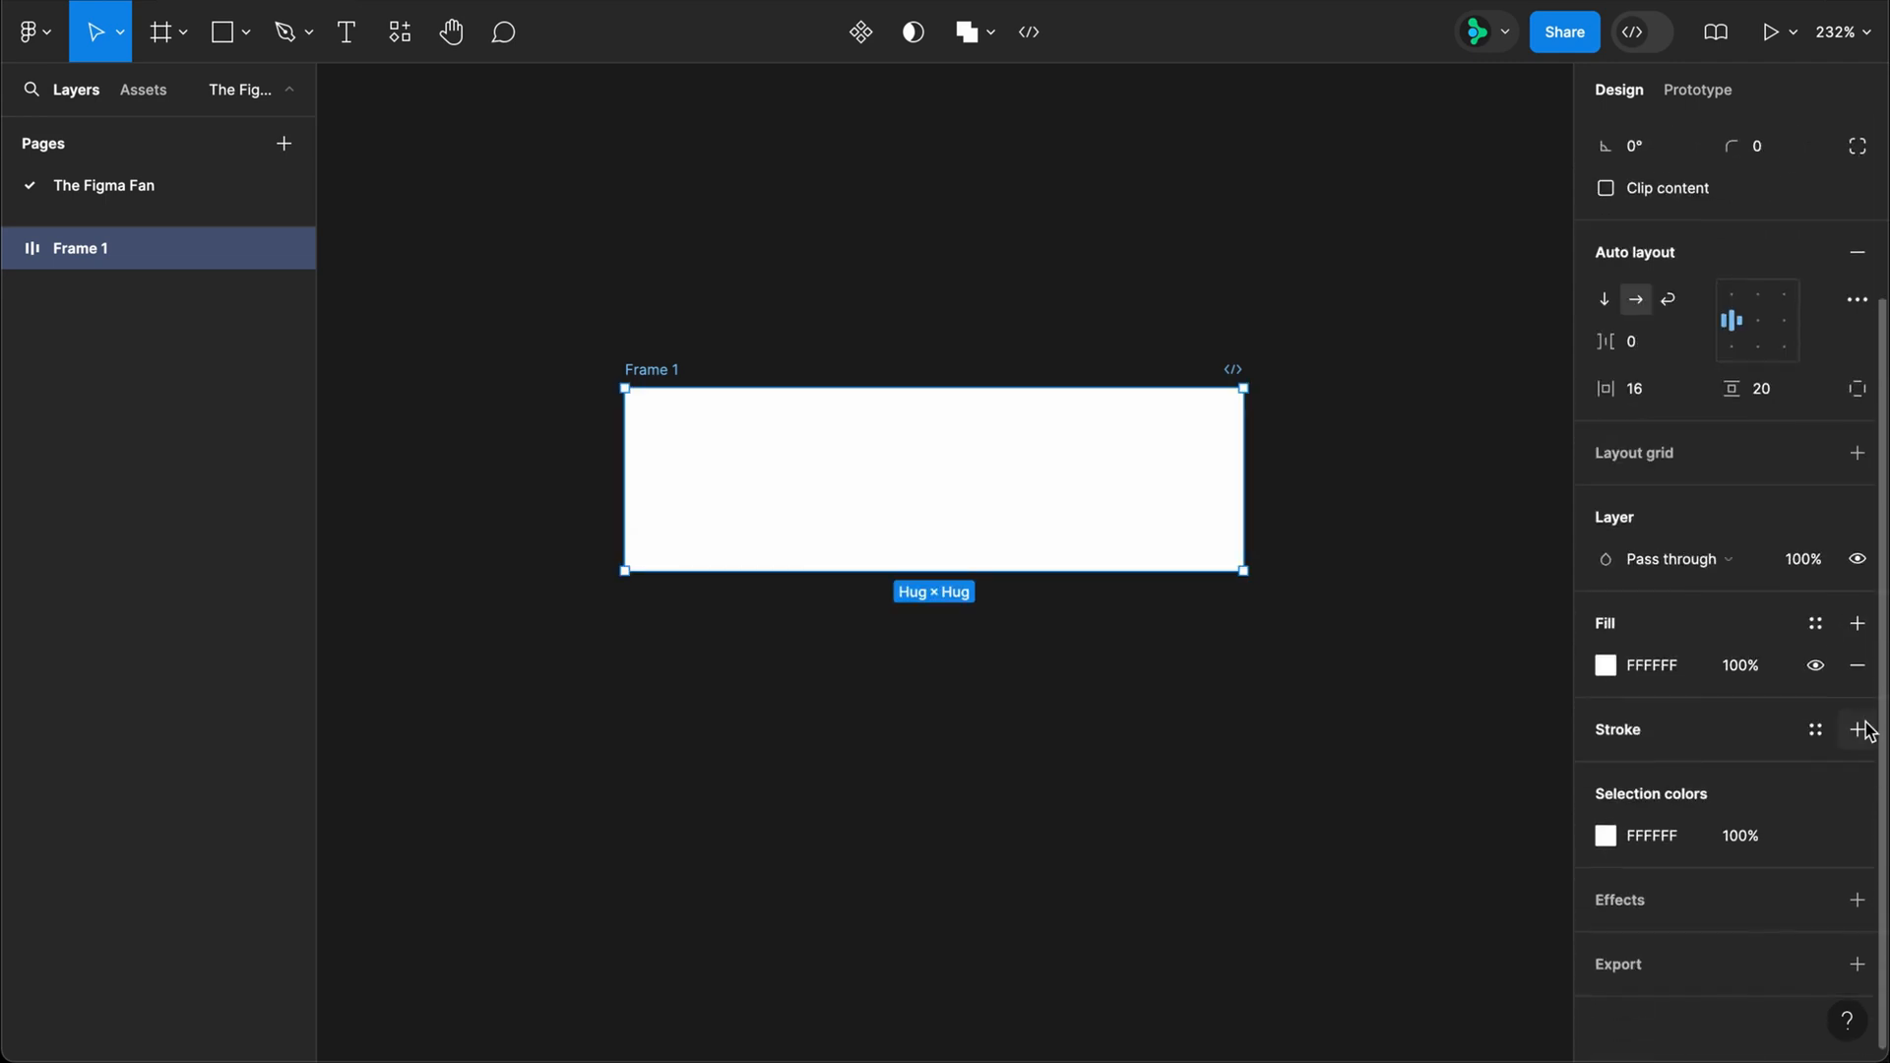
{"action": "left_click", "coordinate": [1858, 729]}
{"action": "left_click", "coordinate": [1699, 781]}
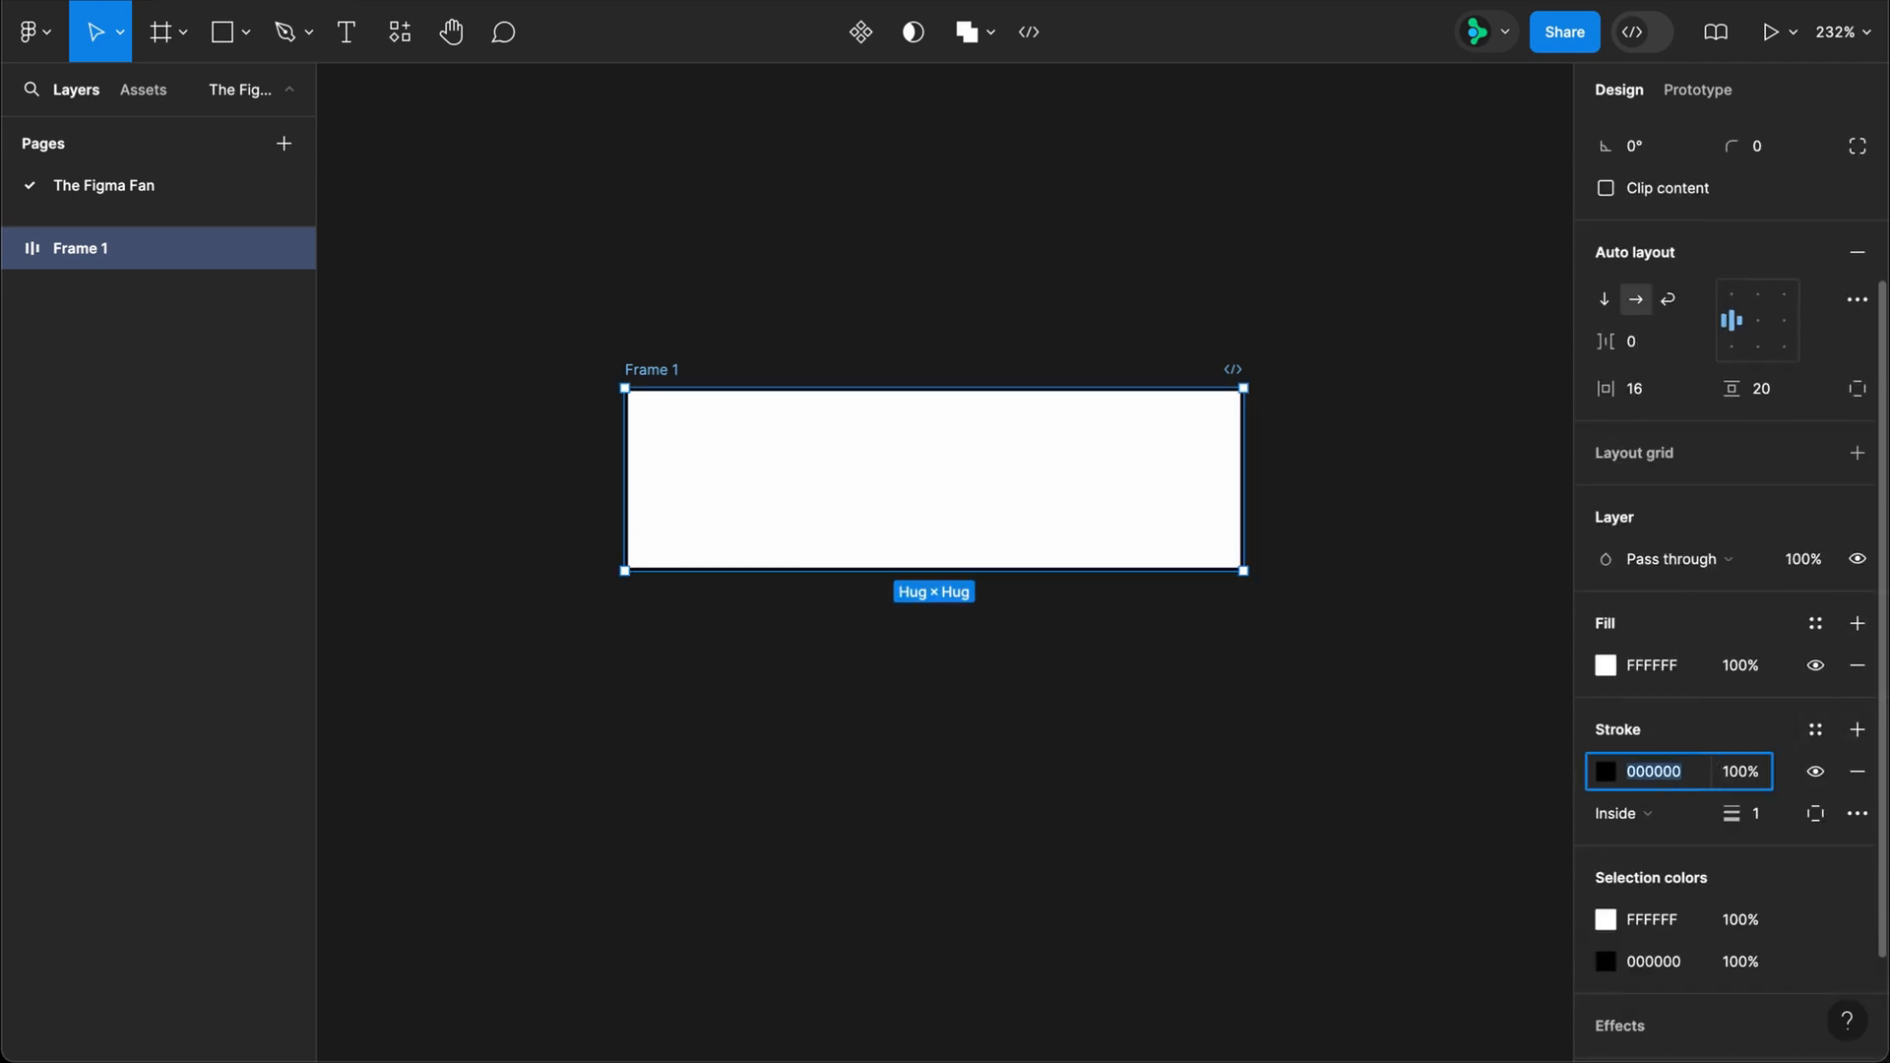
{"action": "type", "text": "777"}
{"action": "key", "text": "Return"}
{"action": "scroll", "coordinate": [1713, 734], "scroll_direction": "up", "scroll_amount": 3}
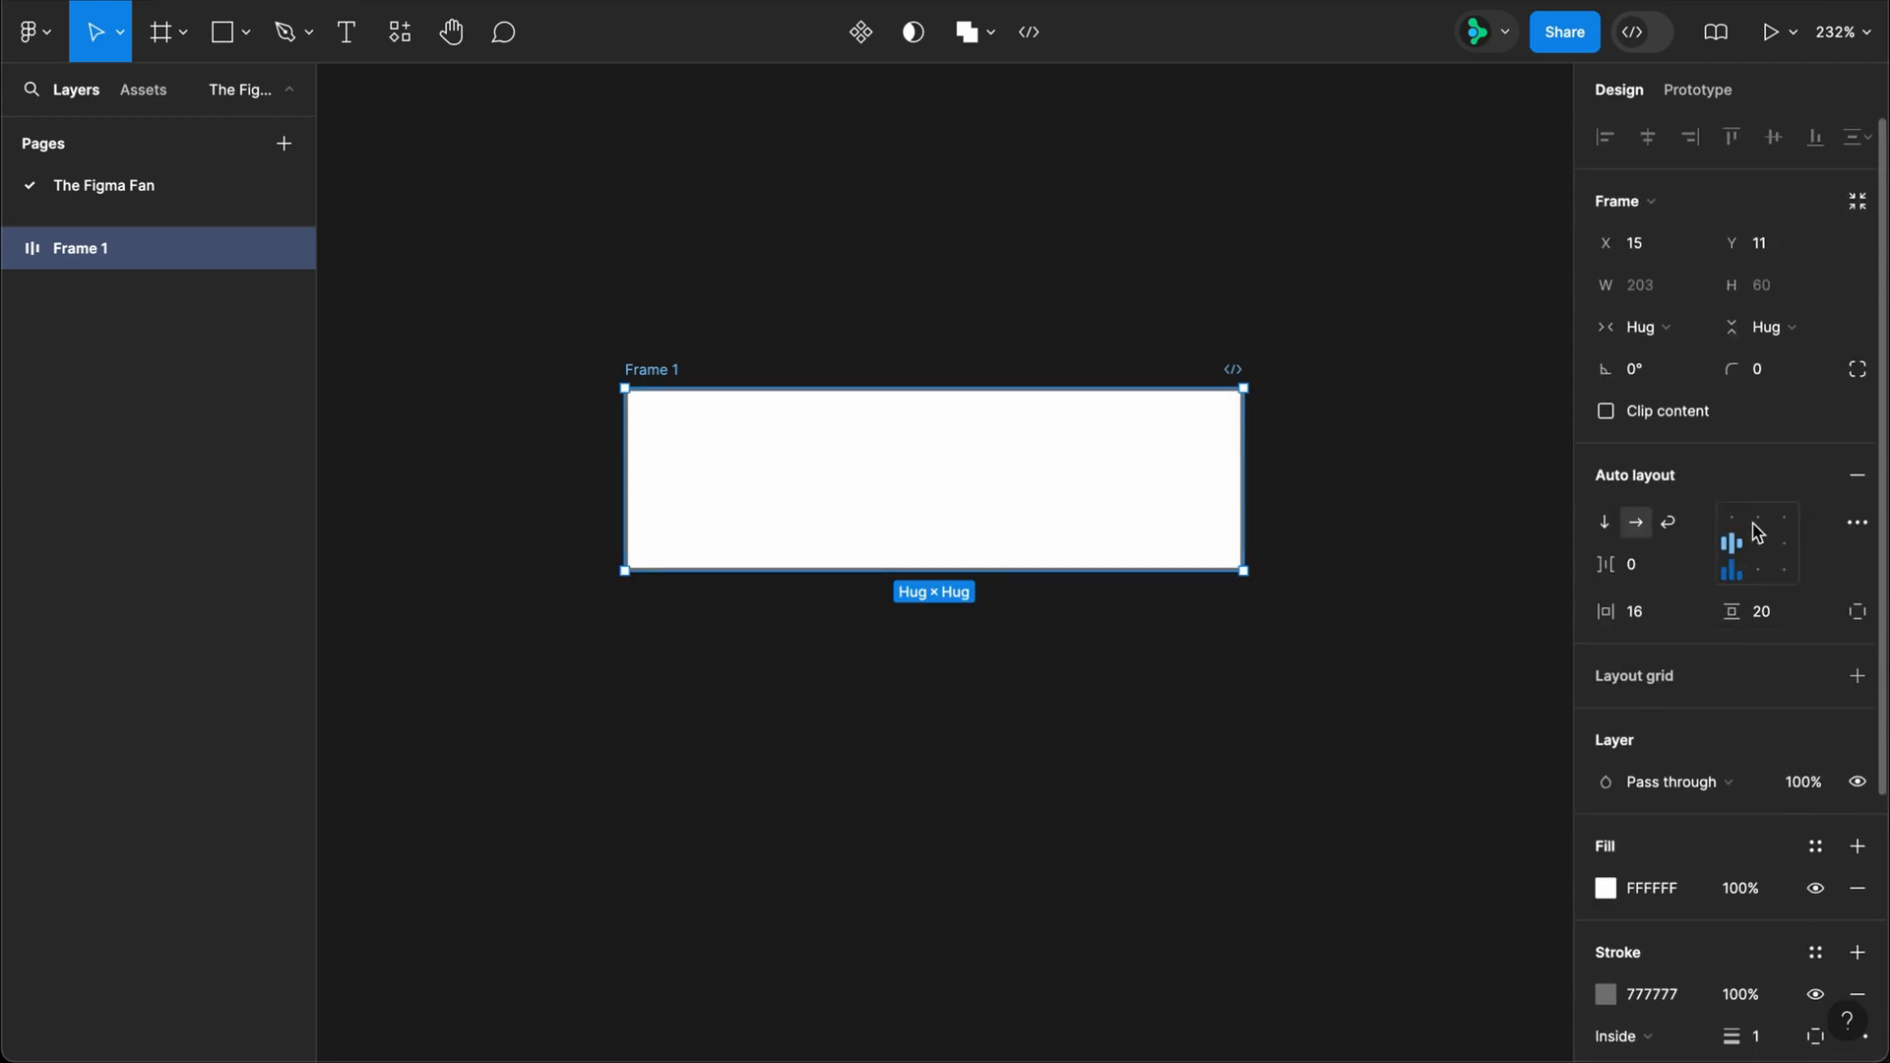
Step: Set the frame's corner radius to 6
{"action": "left_click", "coordinate": [1751, 371]}
{"action": "type", "text": "6"}
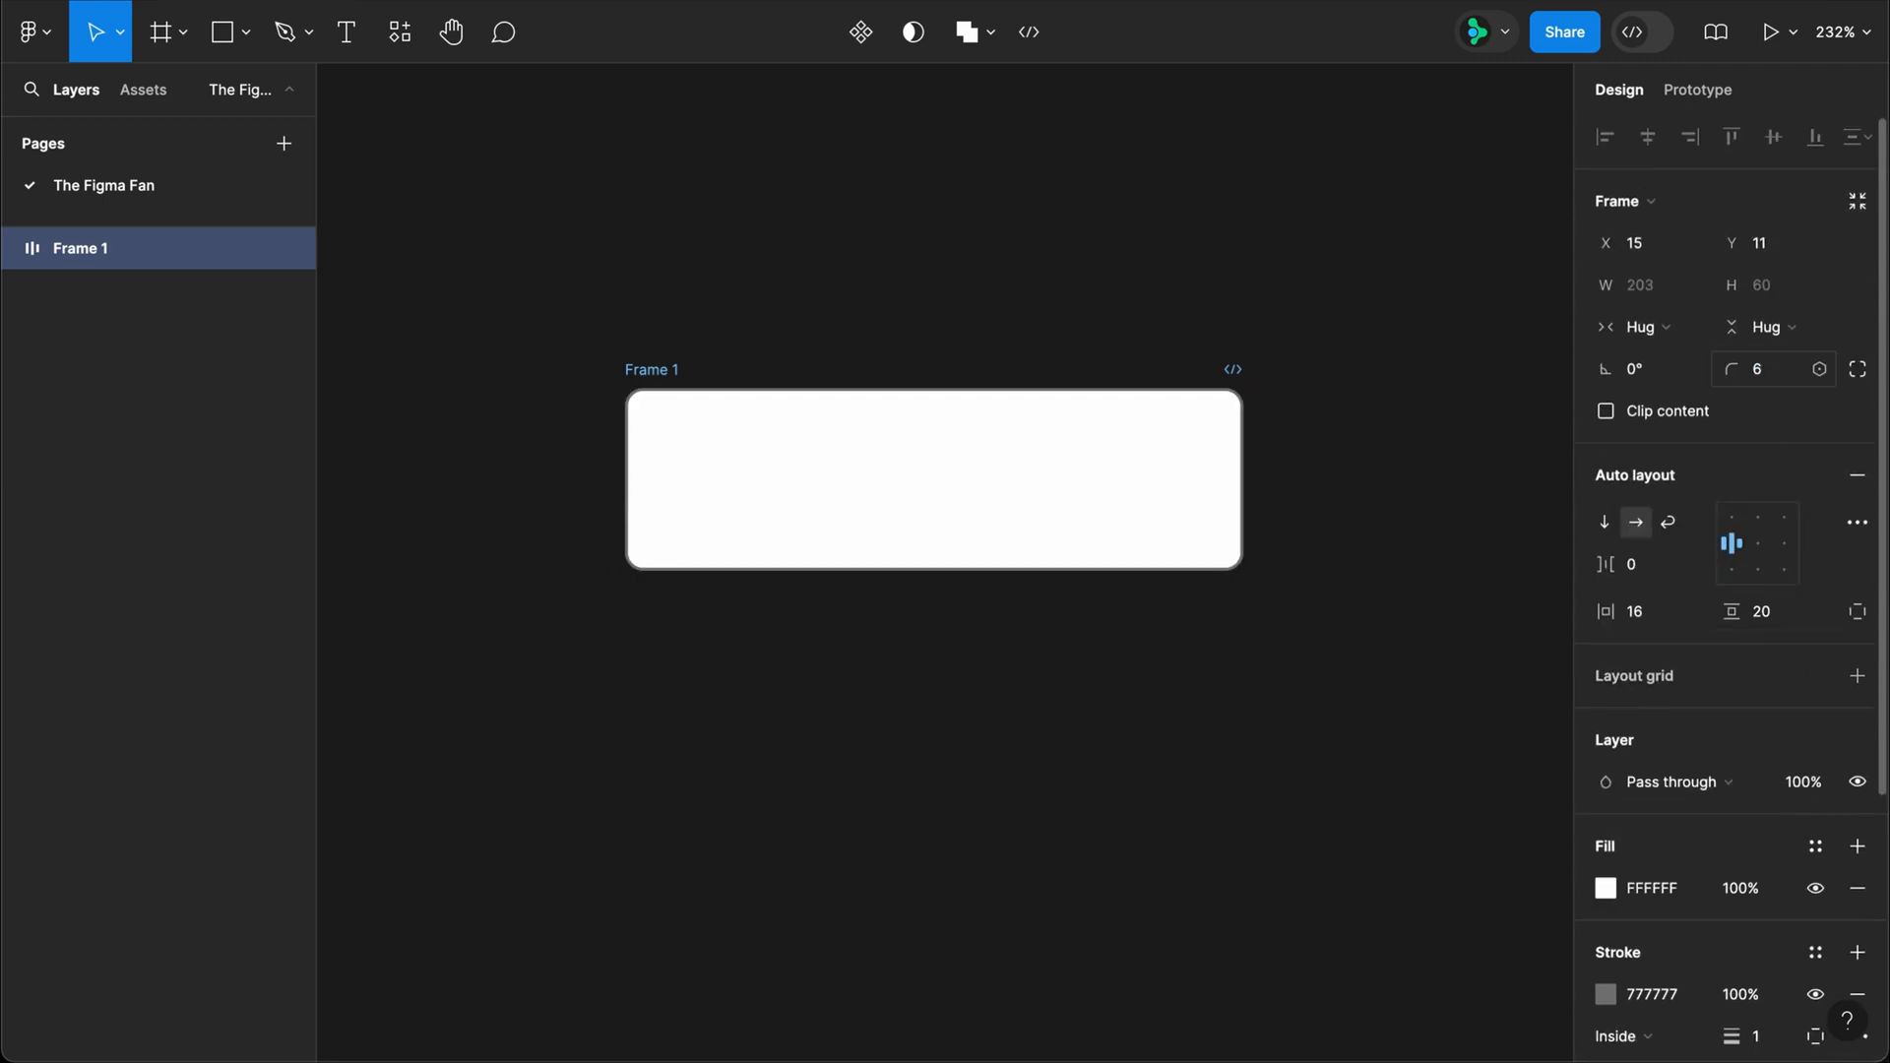
{"action": "key", "text": "Return"}
Step: Set the fill of all three Content text layers to 222222
{"action": "left_click_drag", "start_coordinate": [1315, 605], "coordinate": [694, 492]}
{"action": "left_click", "coordinate": [1668, 878]}
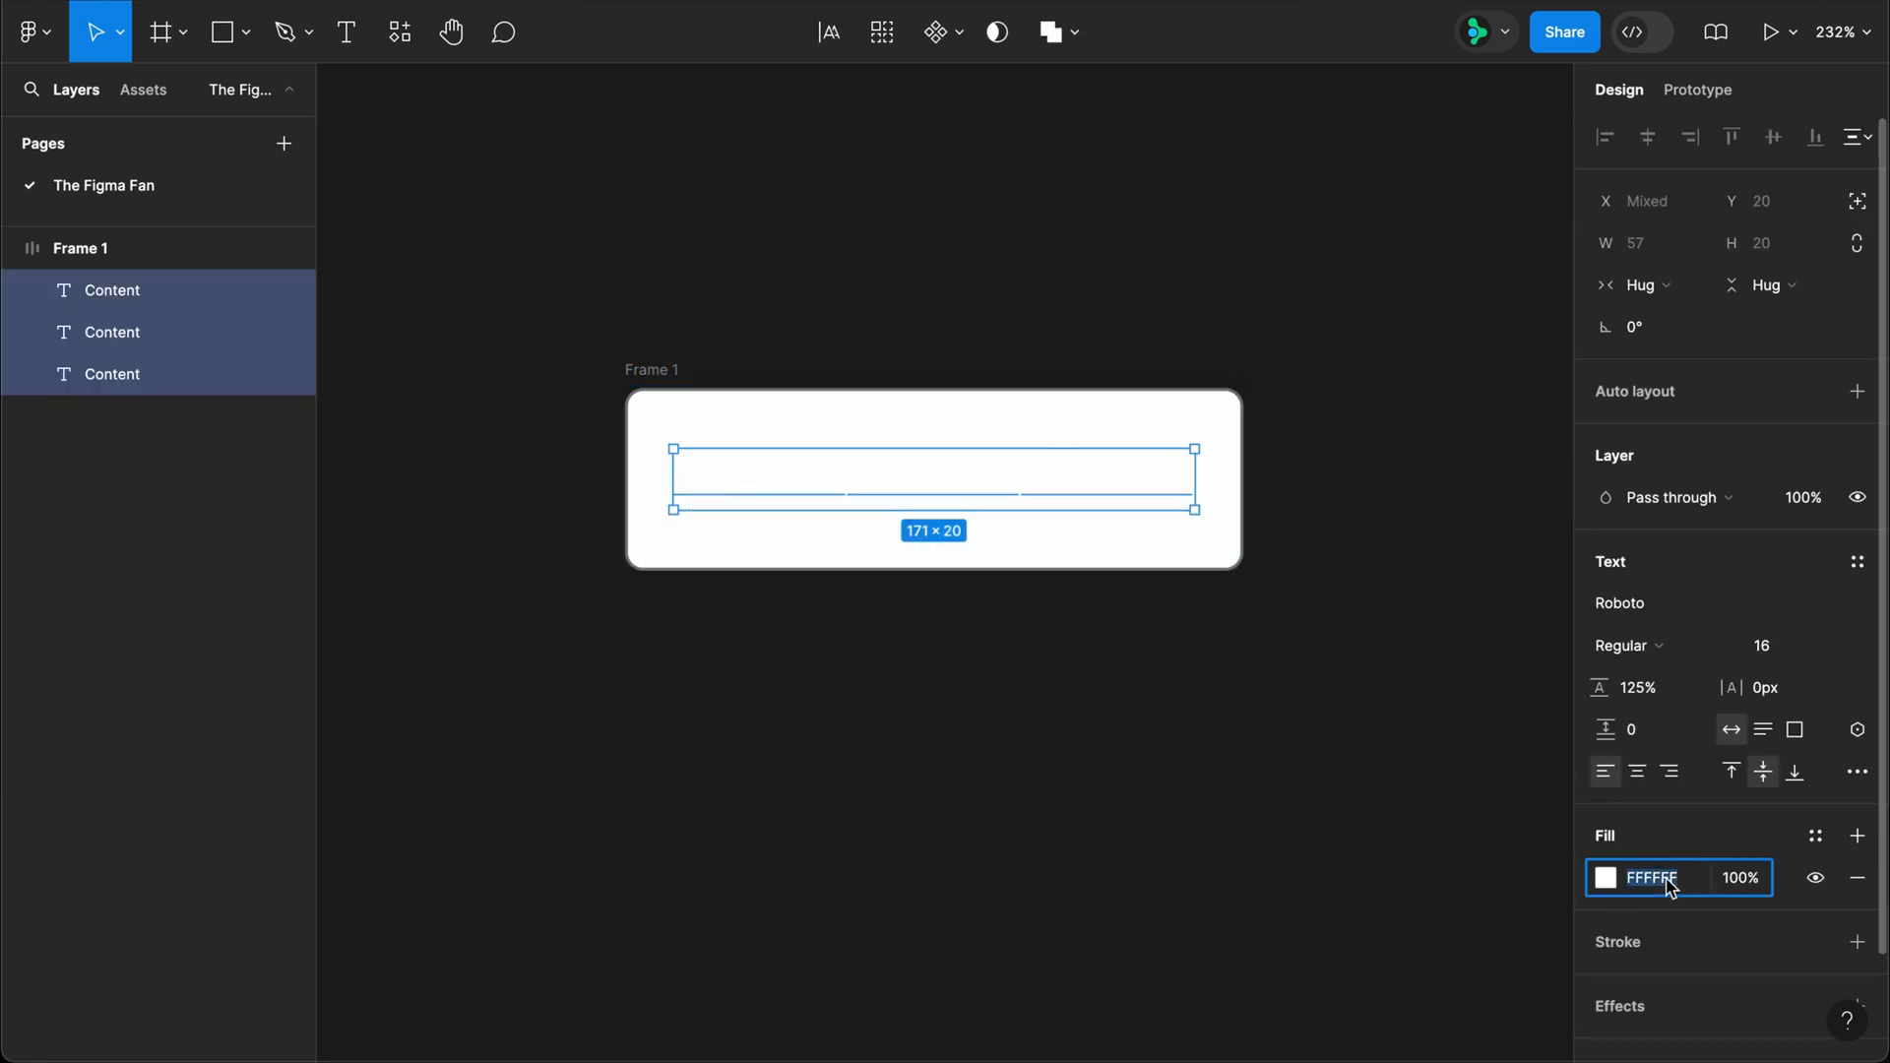
{"action": "type", "text": "222222"}
{"action": "key", "text": "Return"}
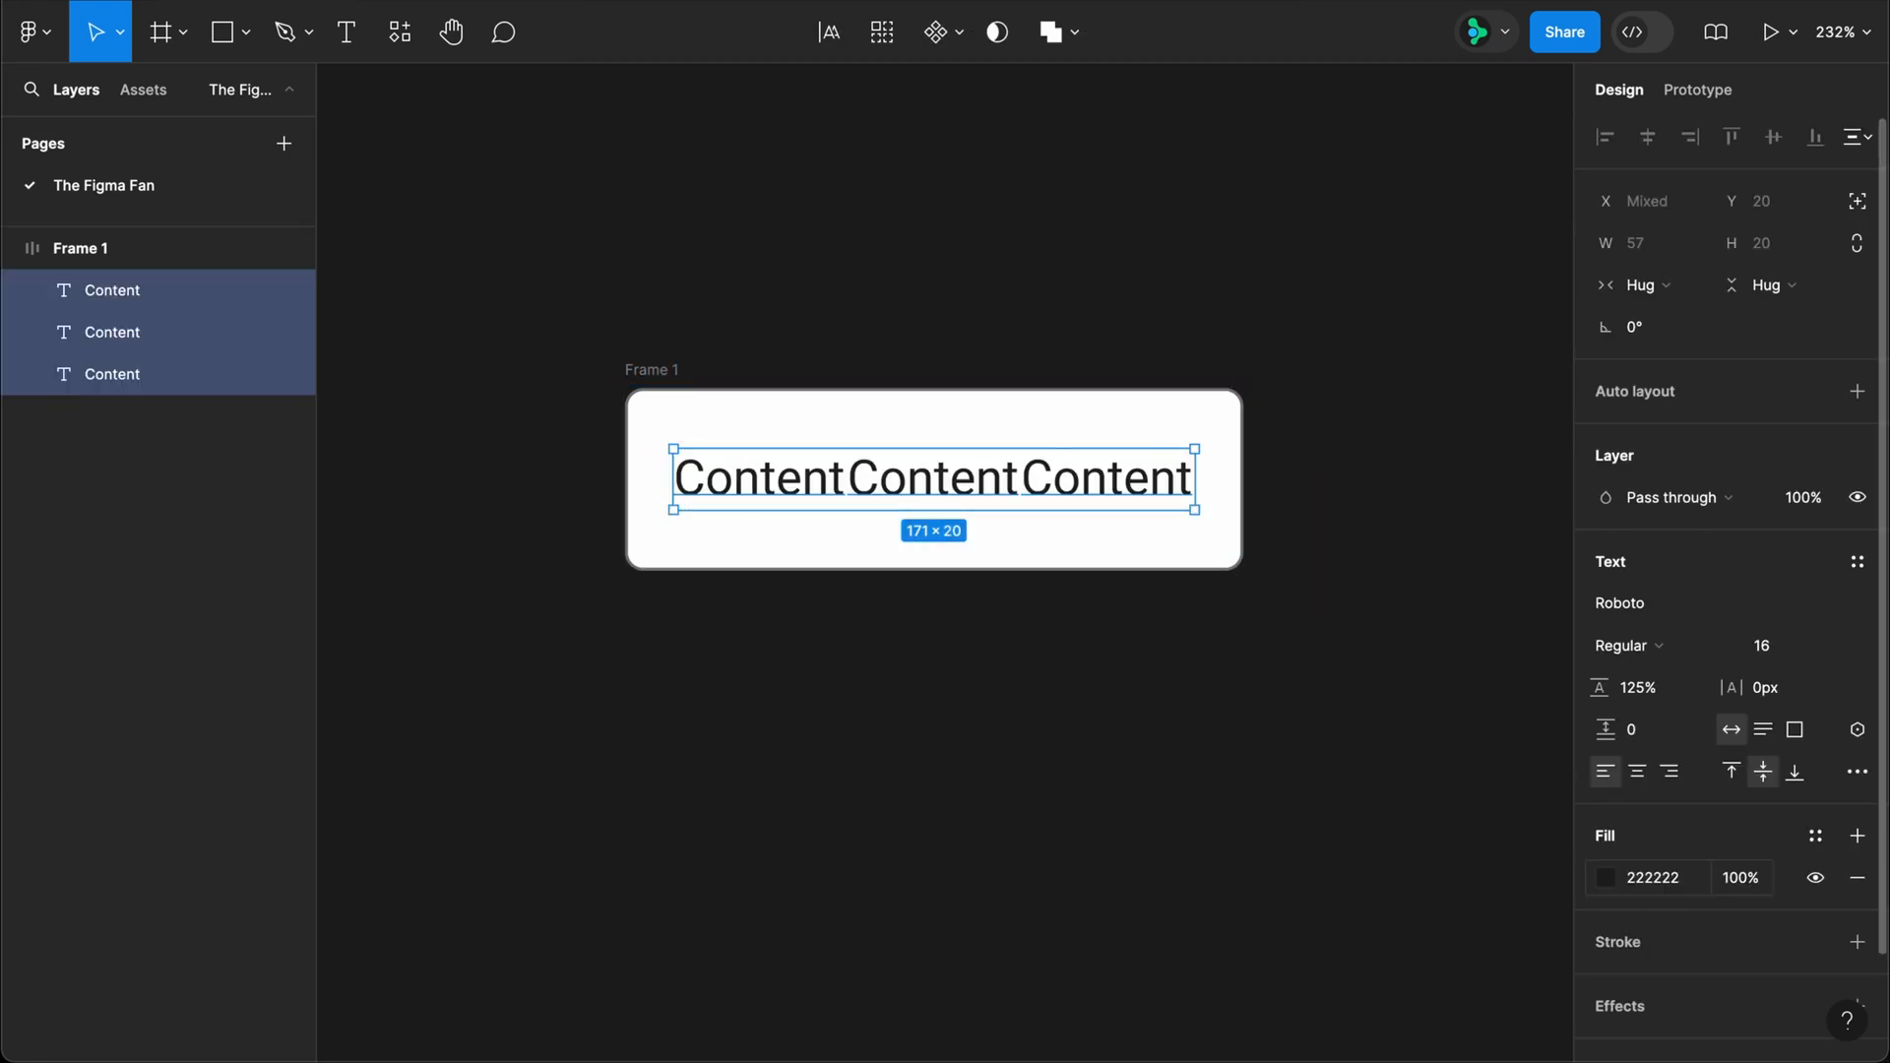
Step: Change the first text layer to "$" and the last one to "%"
{"action": "double_click", "coordinate": [795, 479]}
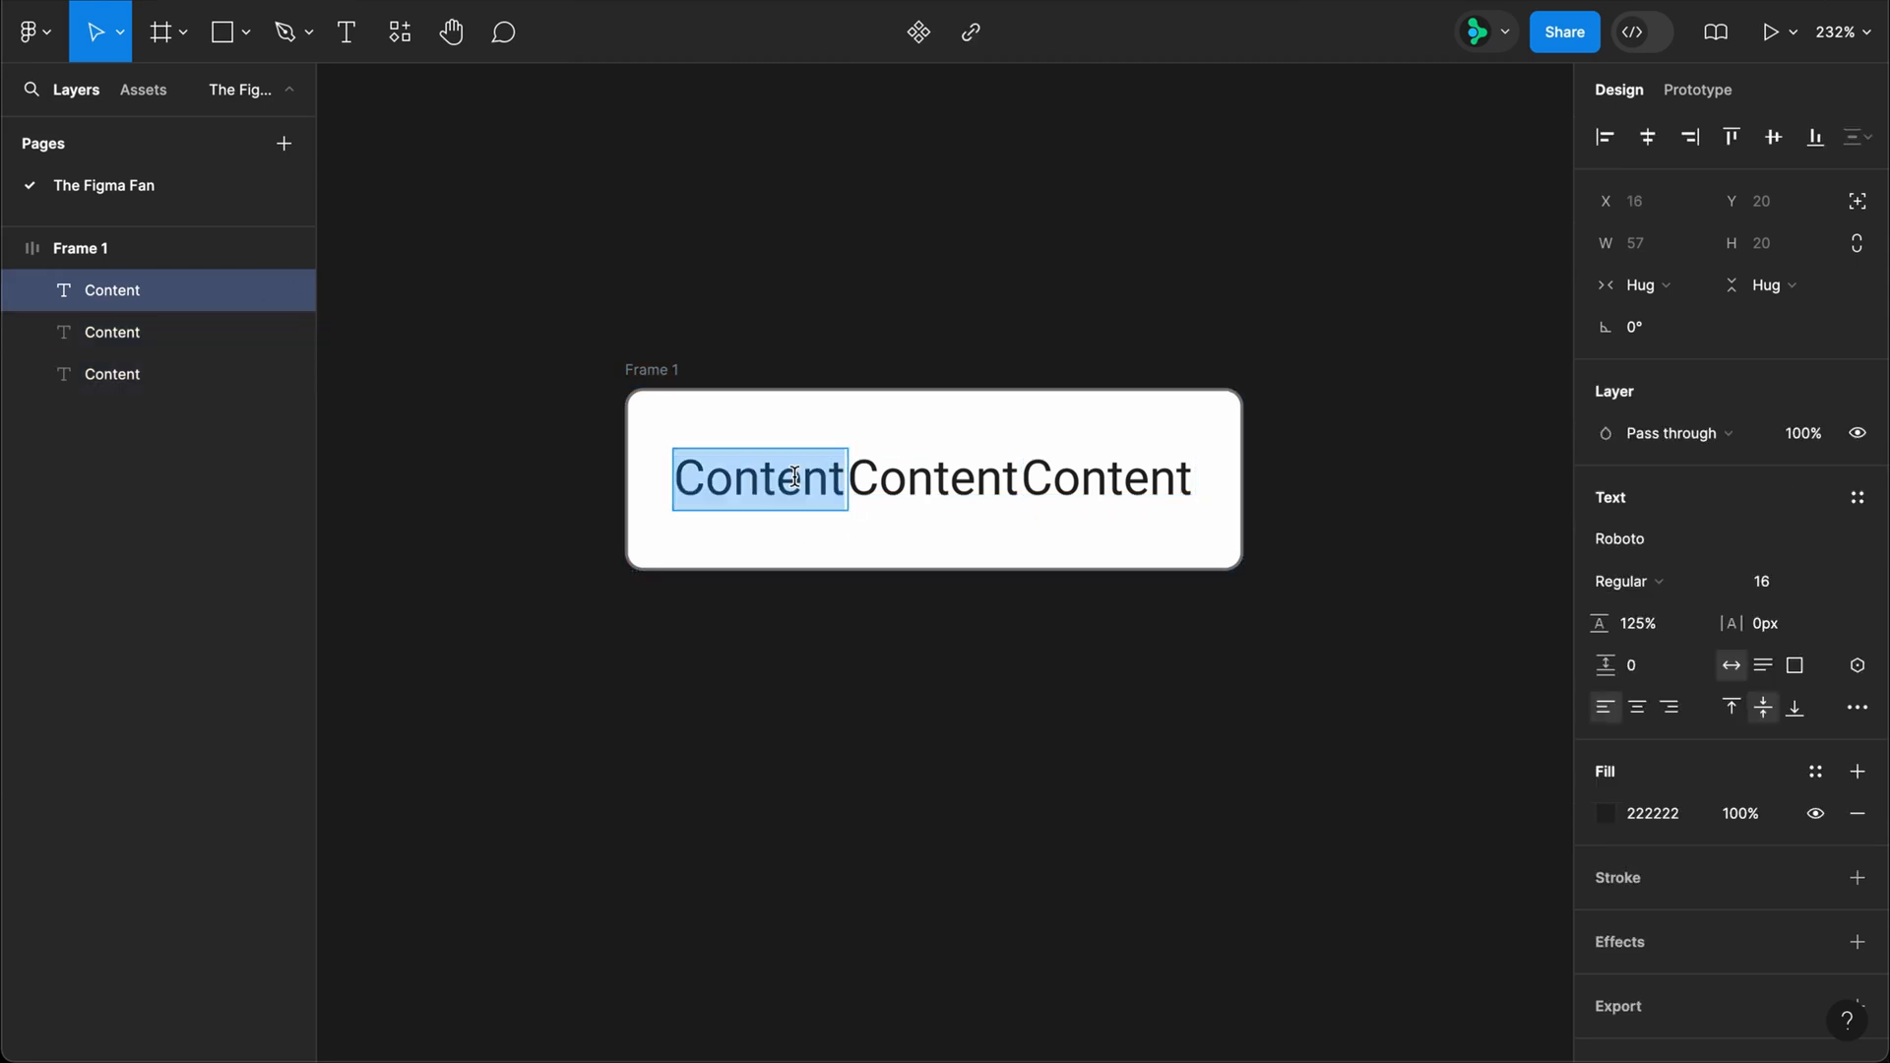
{"action": "type", "text": "$"}
{"action": "double_click", "coordinate": [966, 483]}
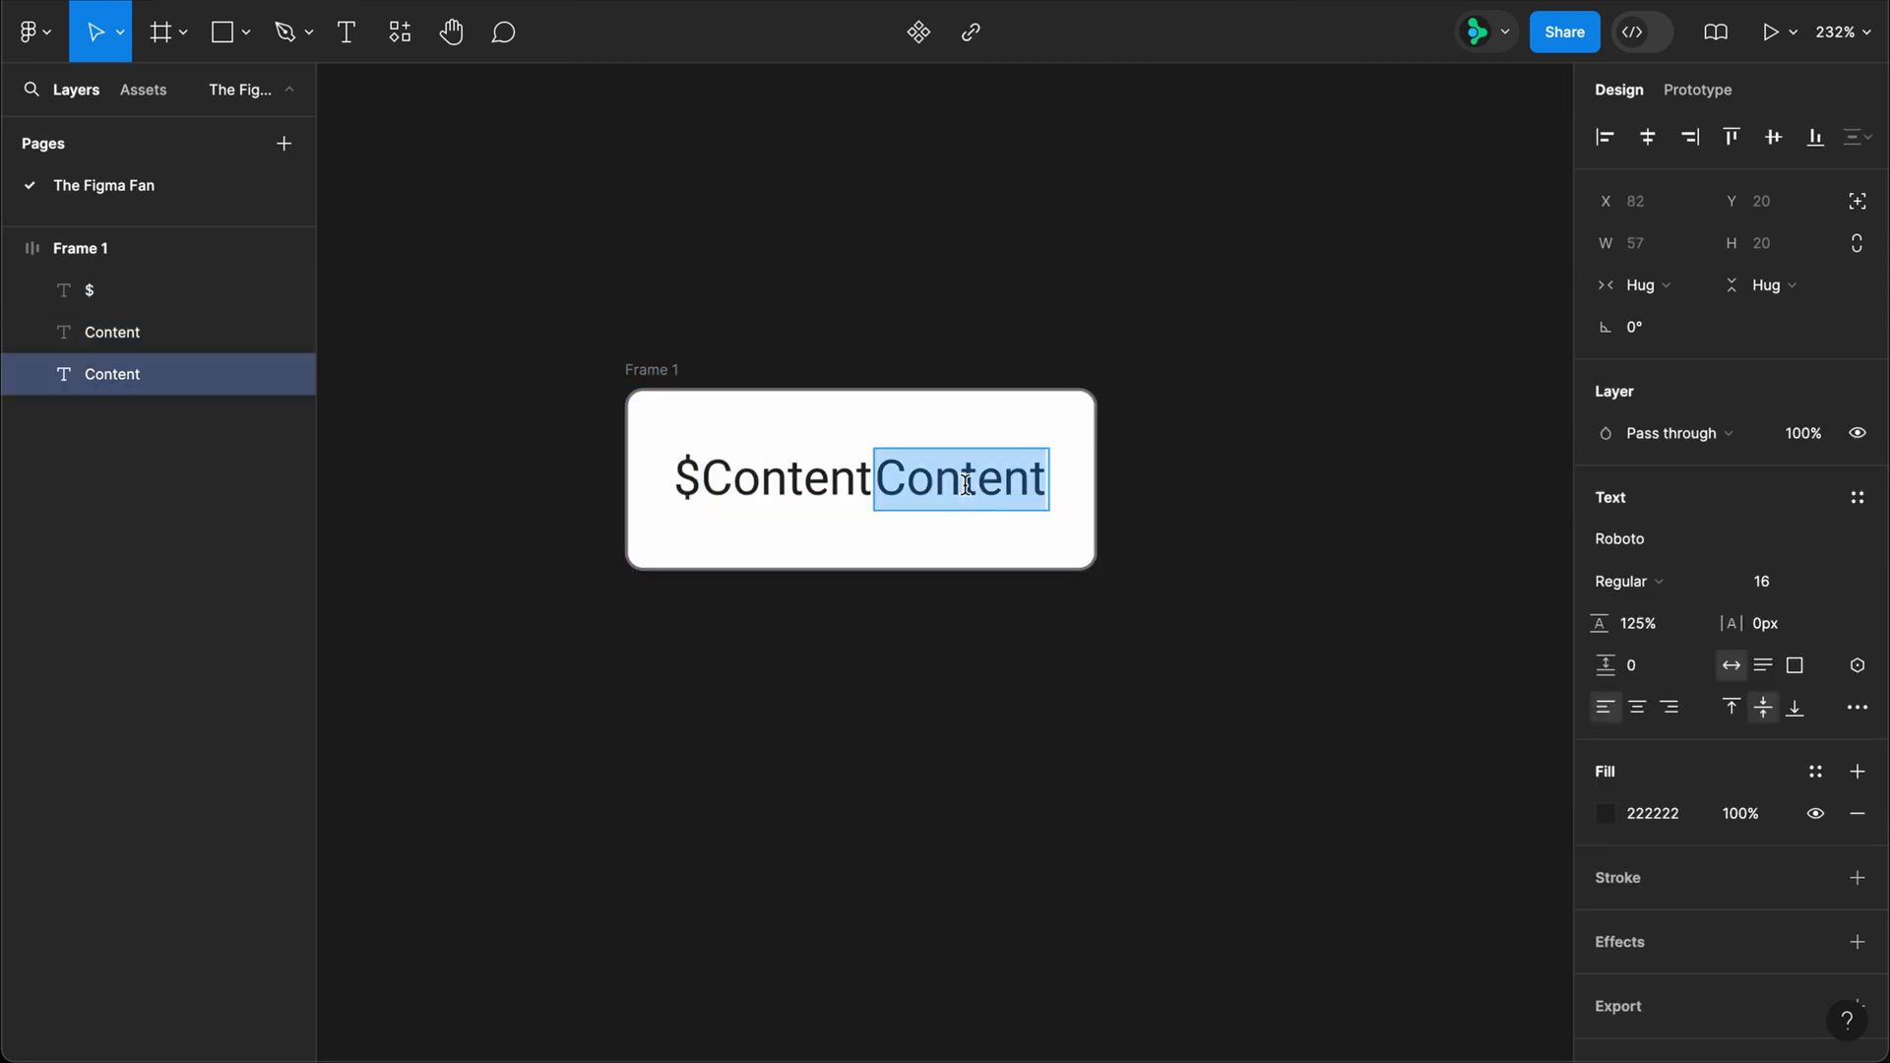
{"action": "type", "text": "%"}
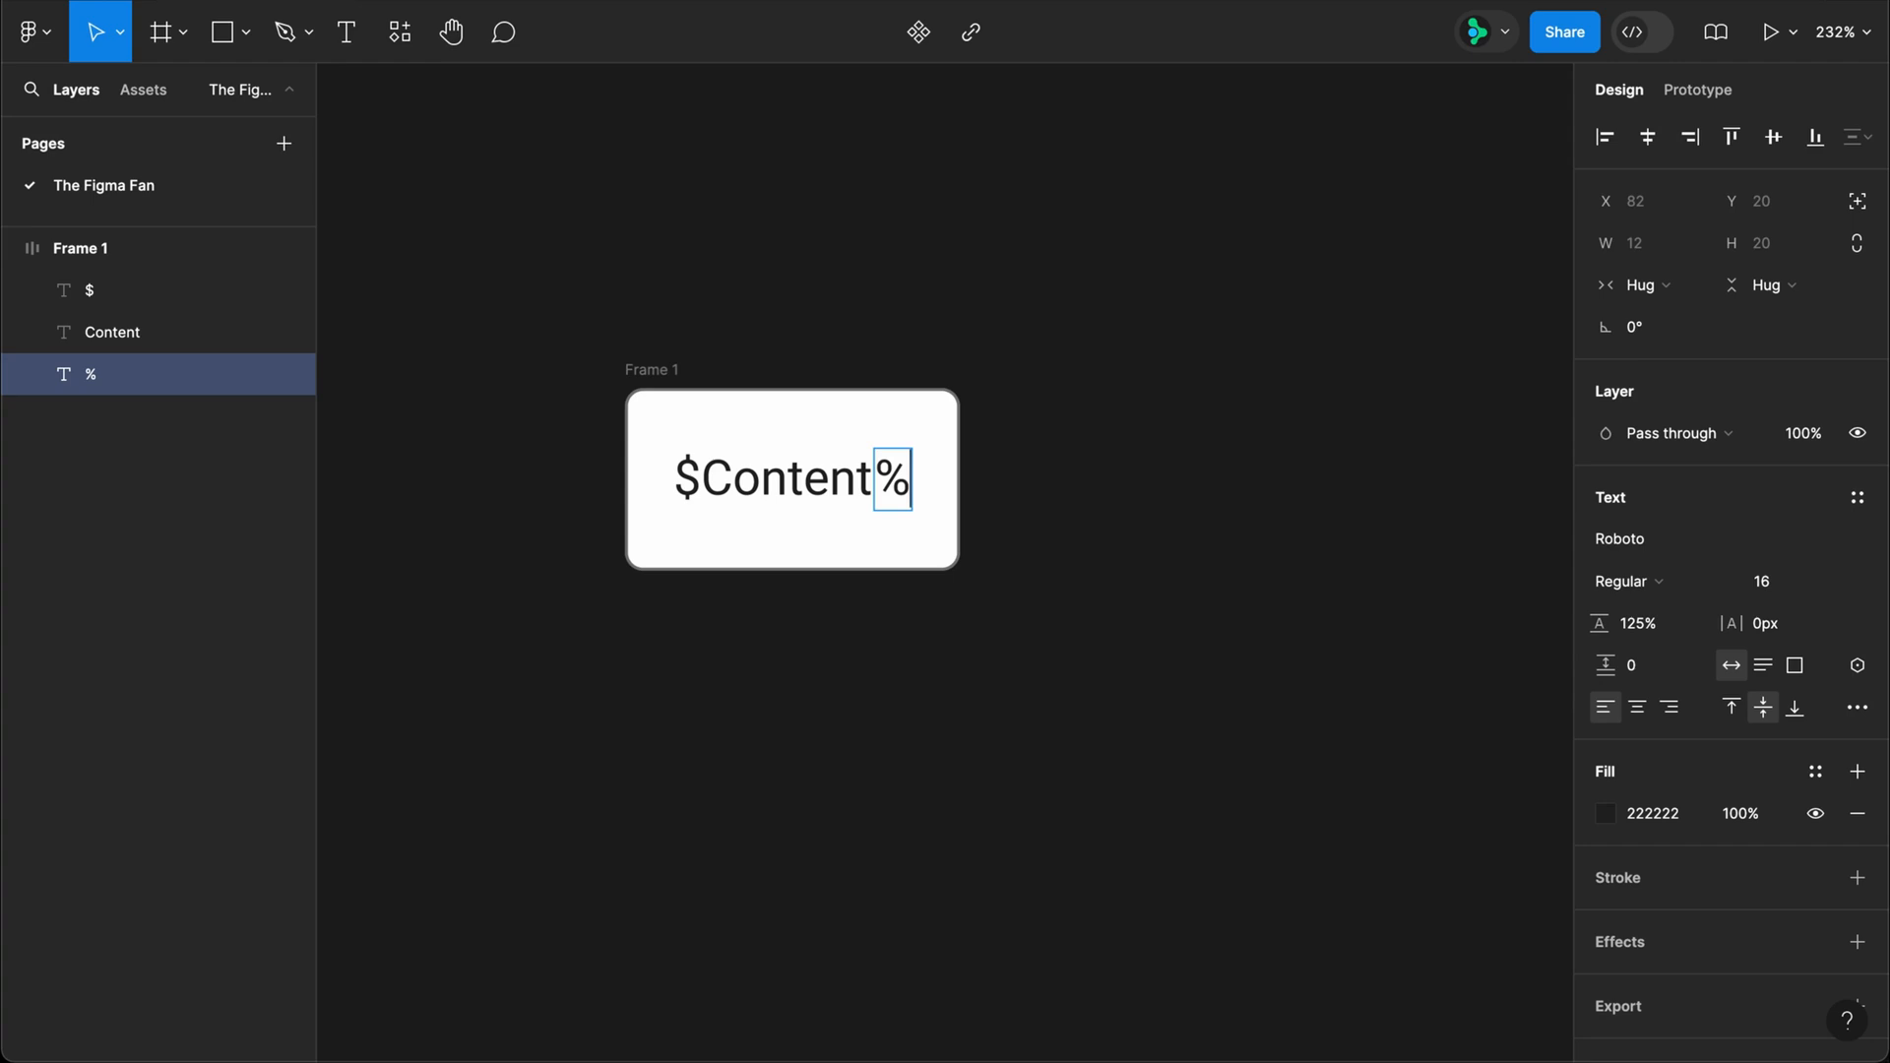
Step: Rename the frame as "Content box"
{"action": "left_click", "coordinate": [648, 370]}
{"action": "double_click", "coordinate": [648, 370]}
{"action": "type", "text": "Conte"}
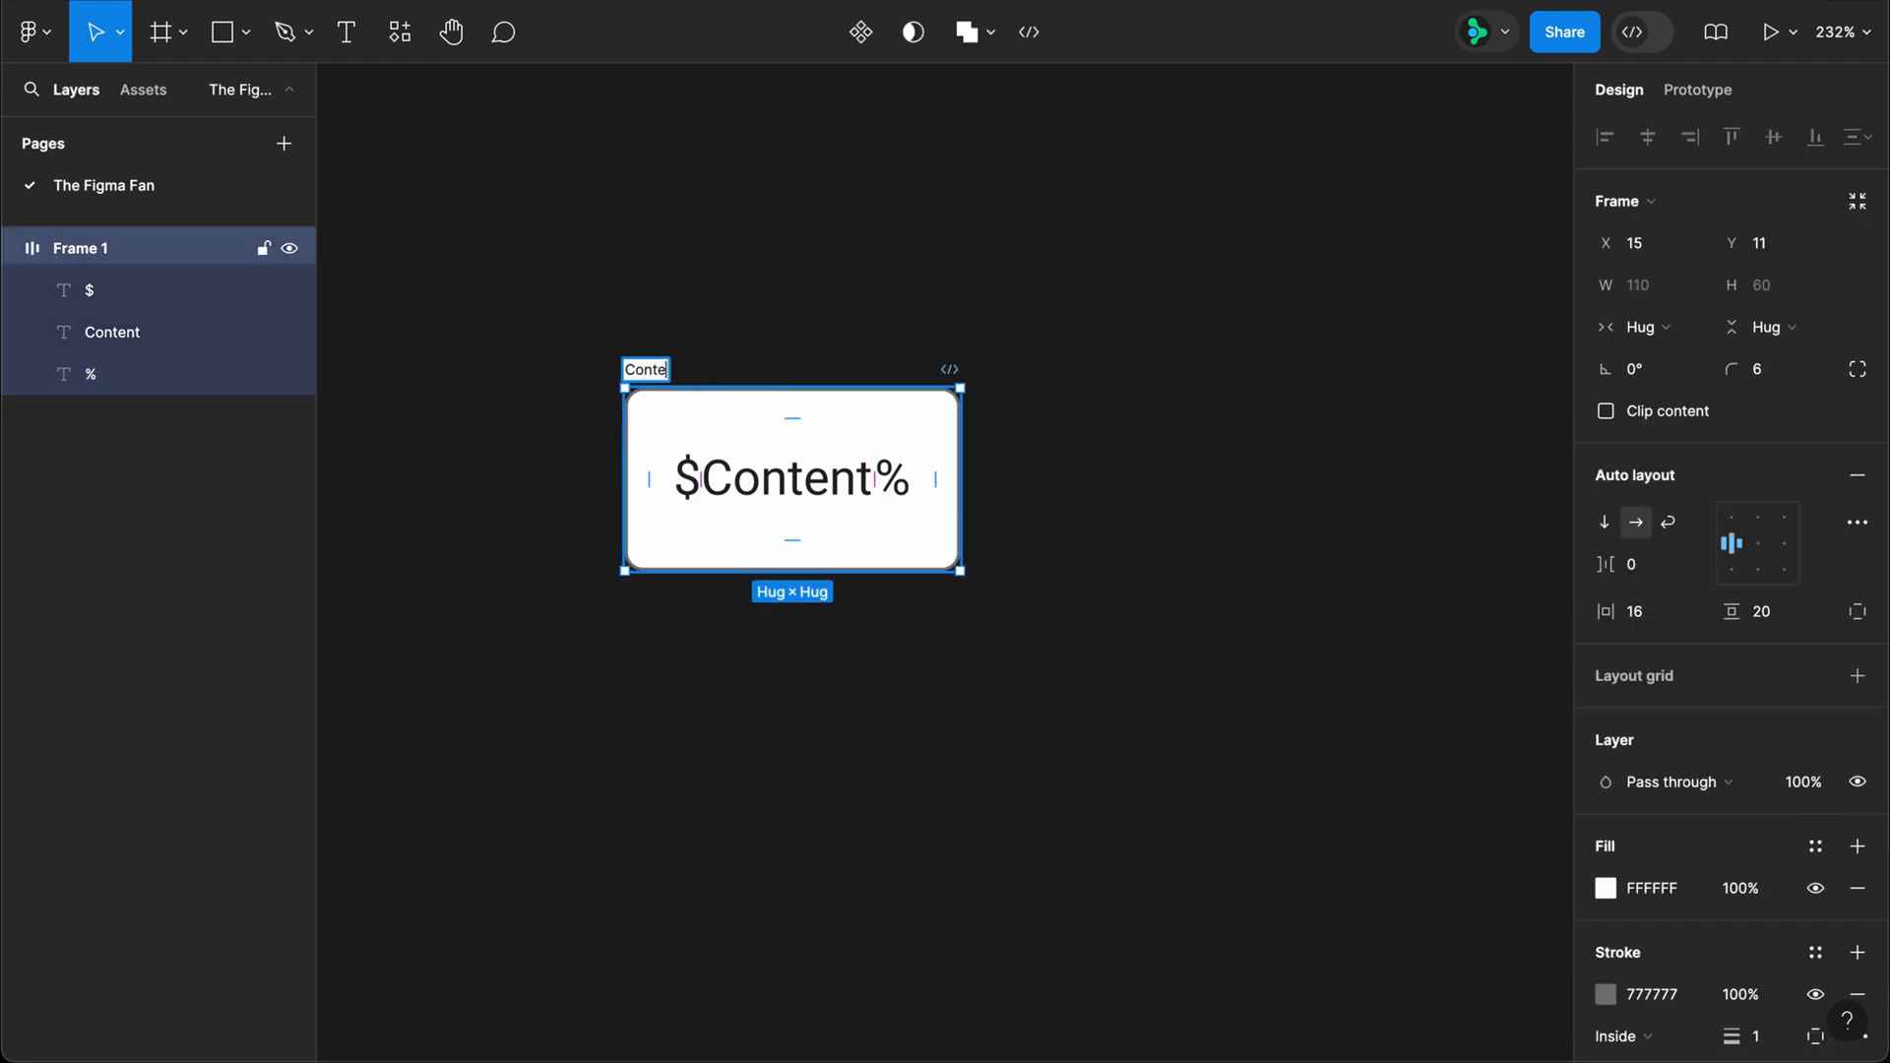
{"action": "type", "text": "nt box"}
{"action": "key", "text": "Return"}
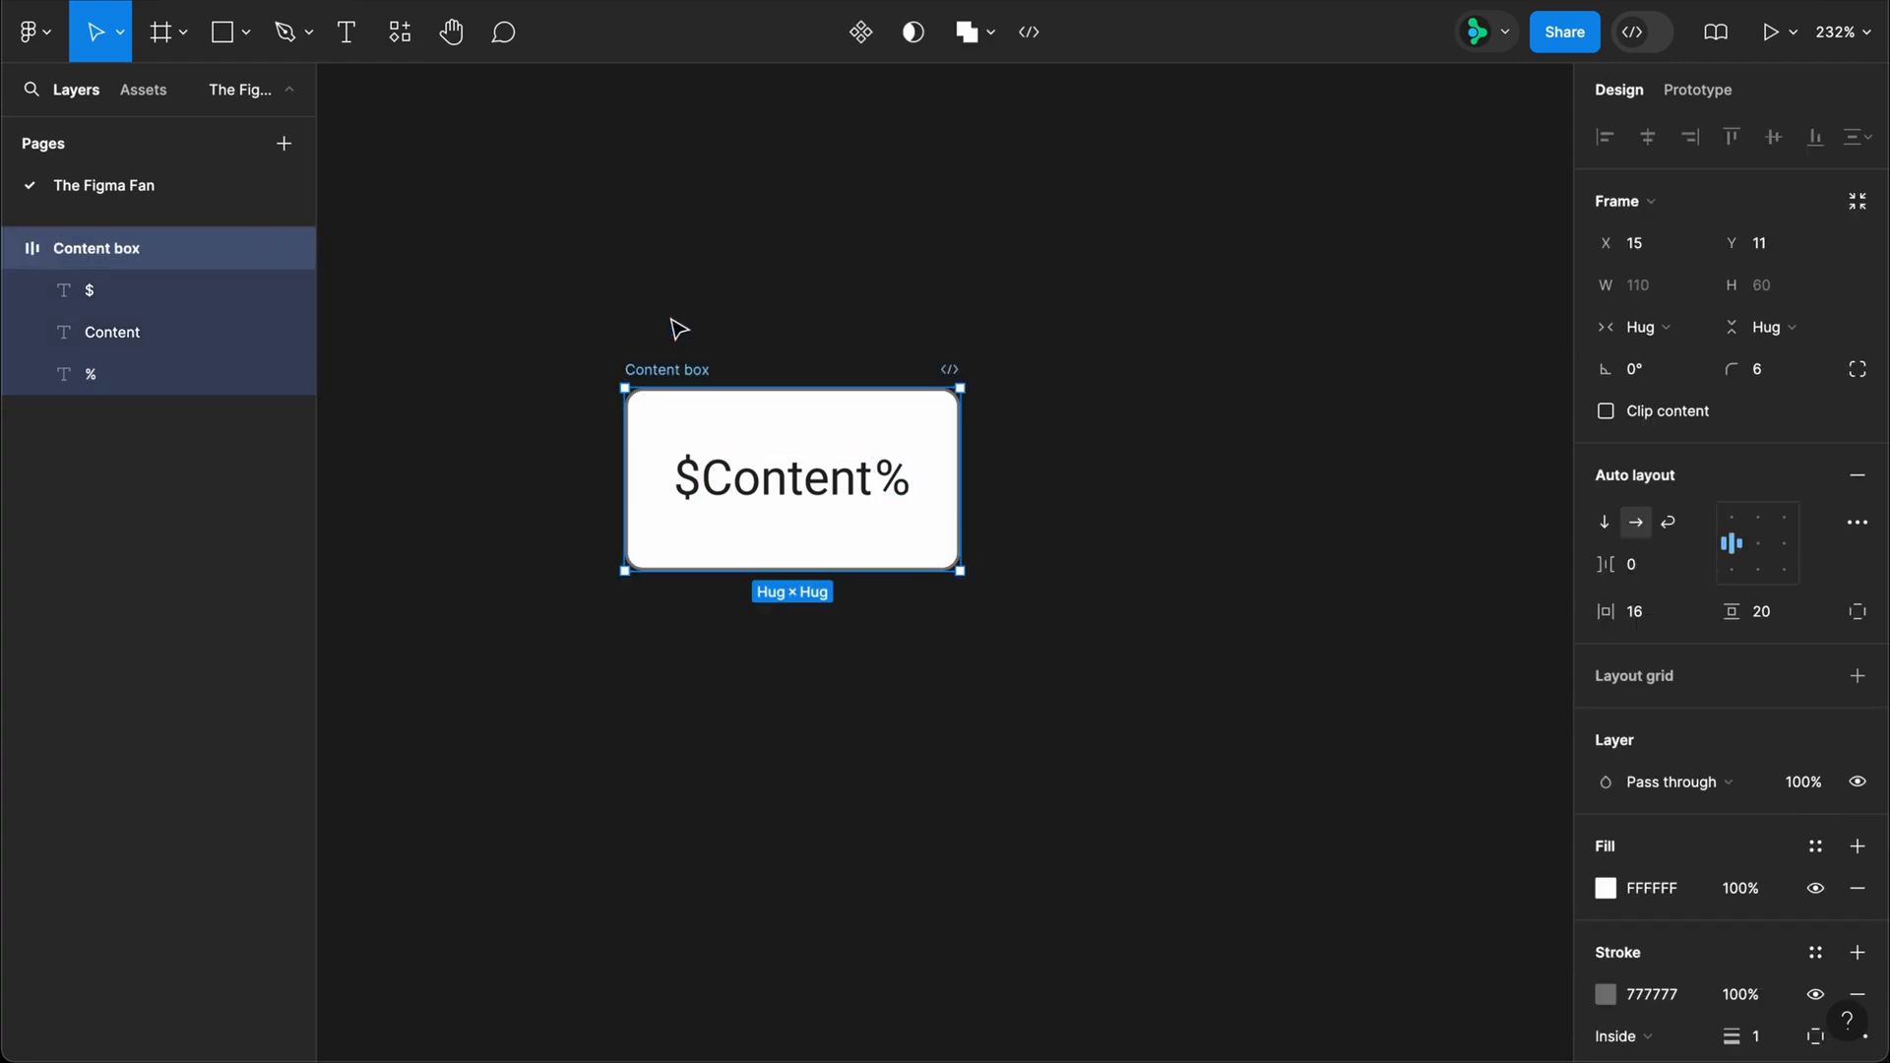
Step: Add a text layer reading "Label" above the Content box
{"action": "key", "text": "t"}
{"action": "left_click", "coordinate": [681, 240]}
{"action": "type", "text": "Label"}
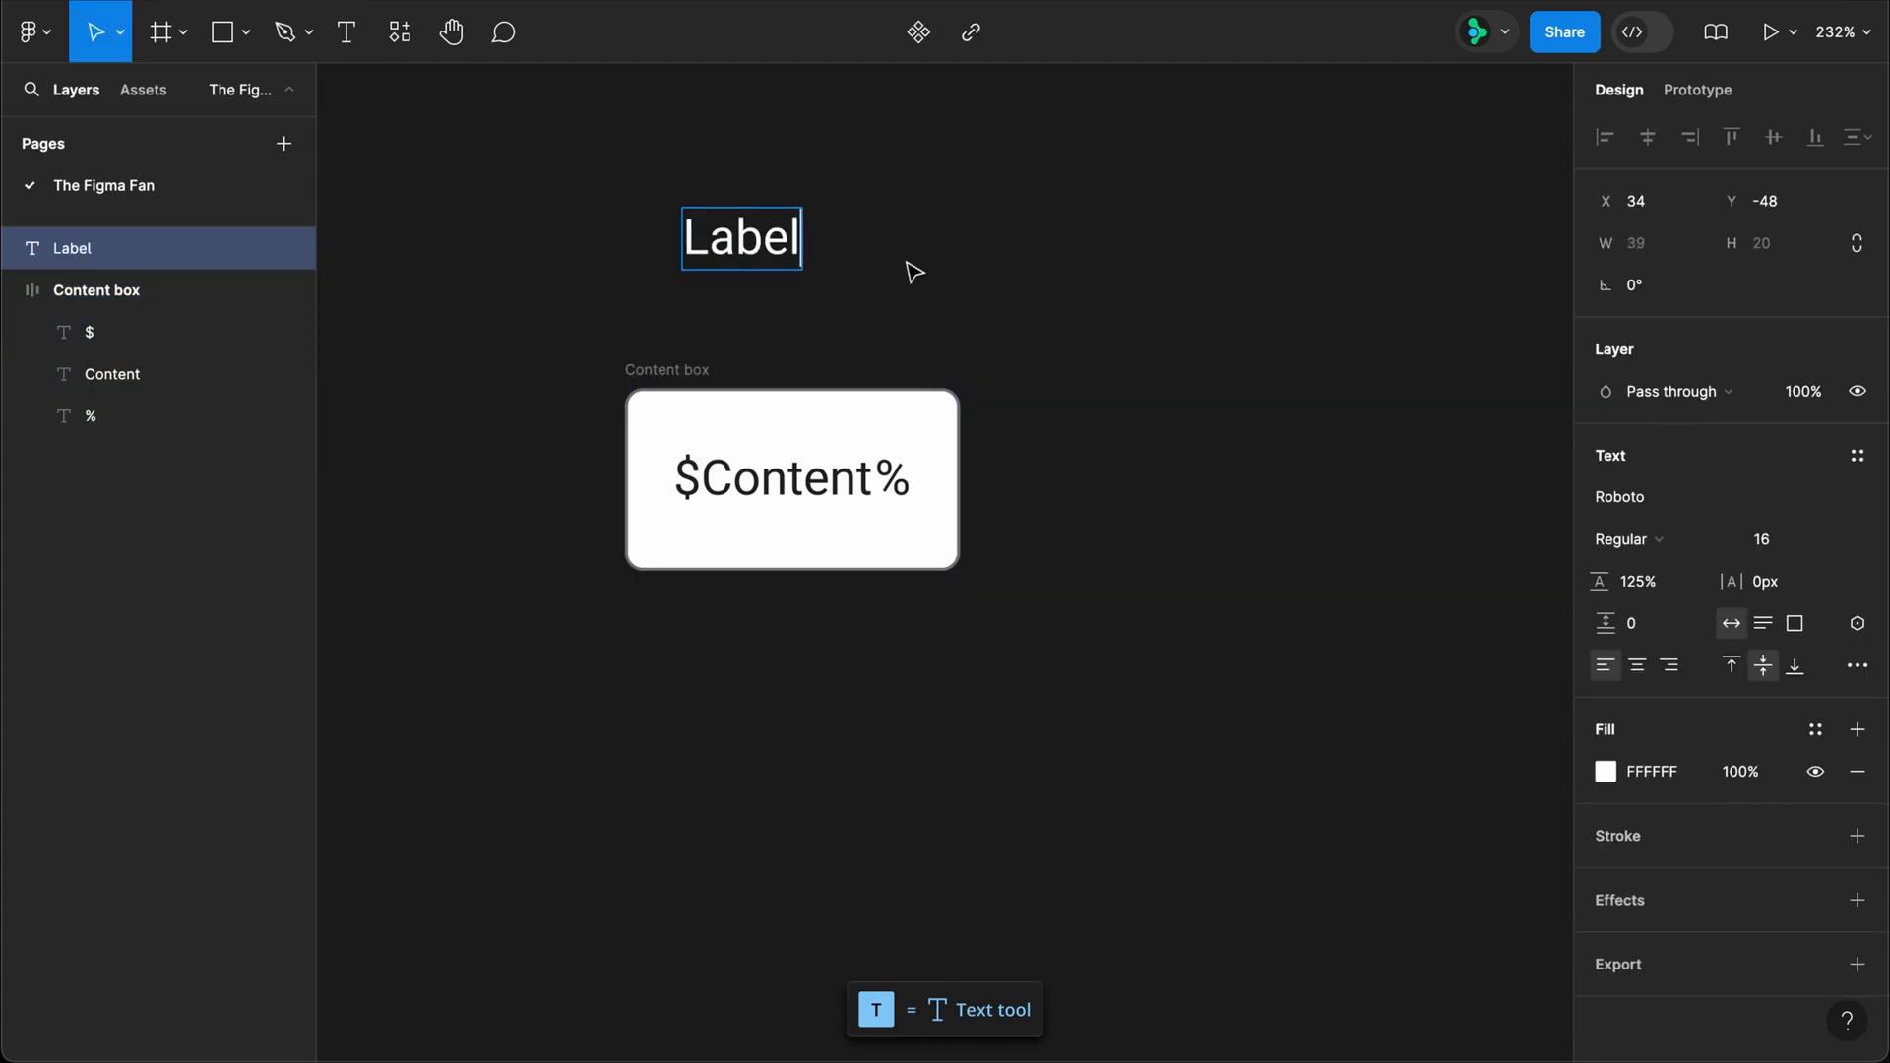
{"action": "key", "text": "Escape"}
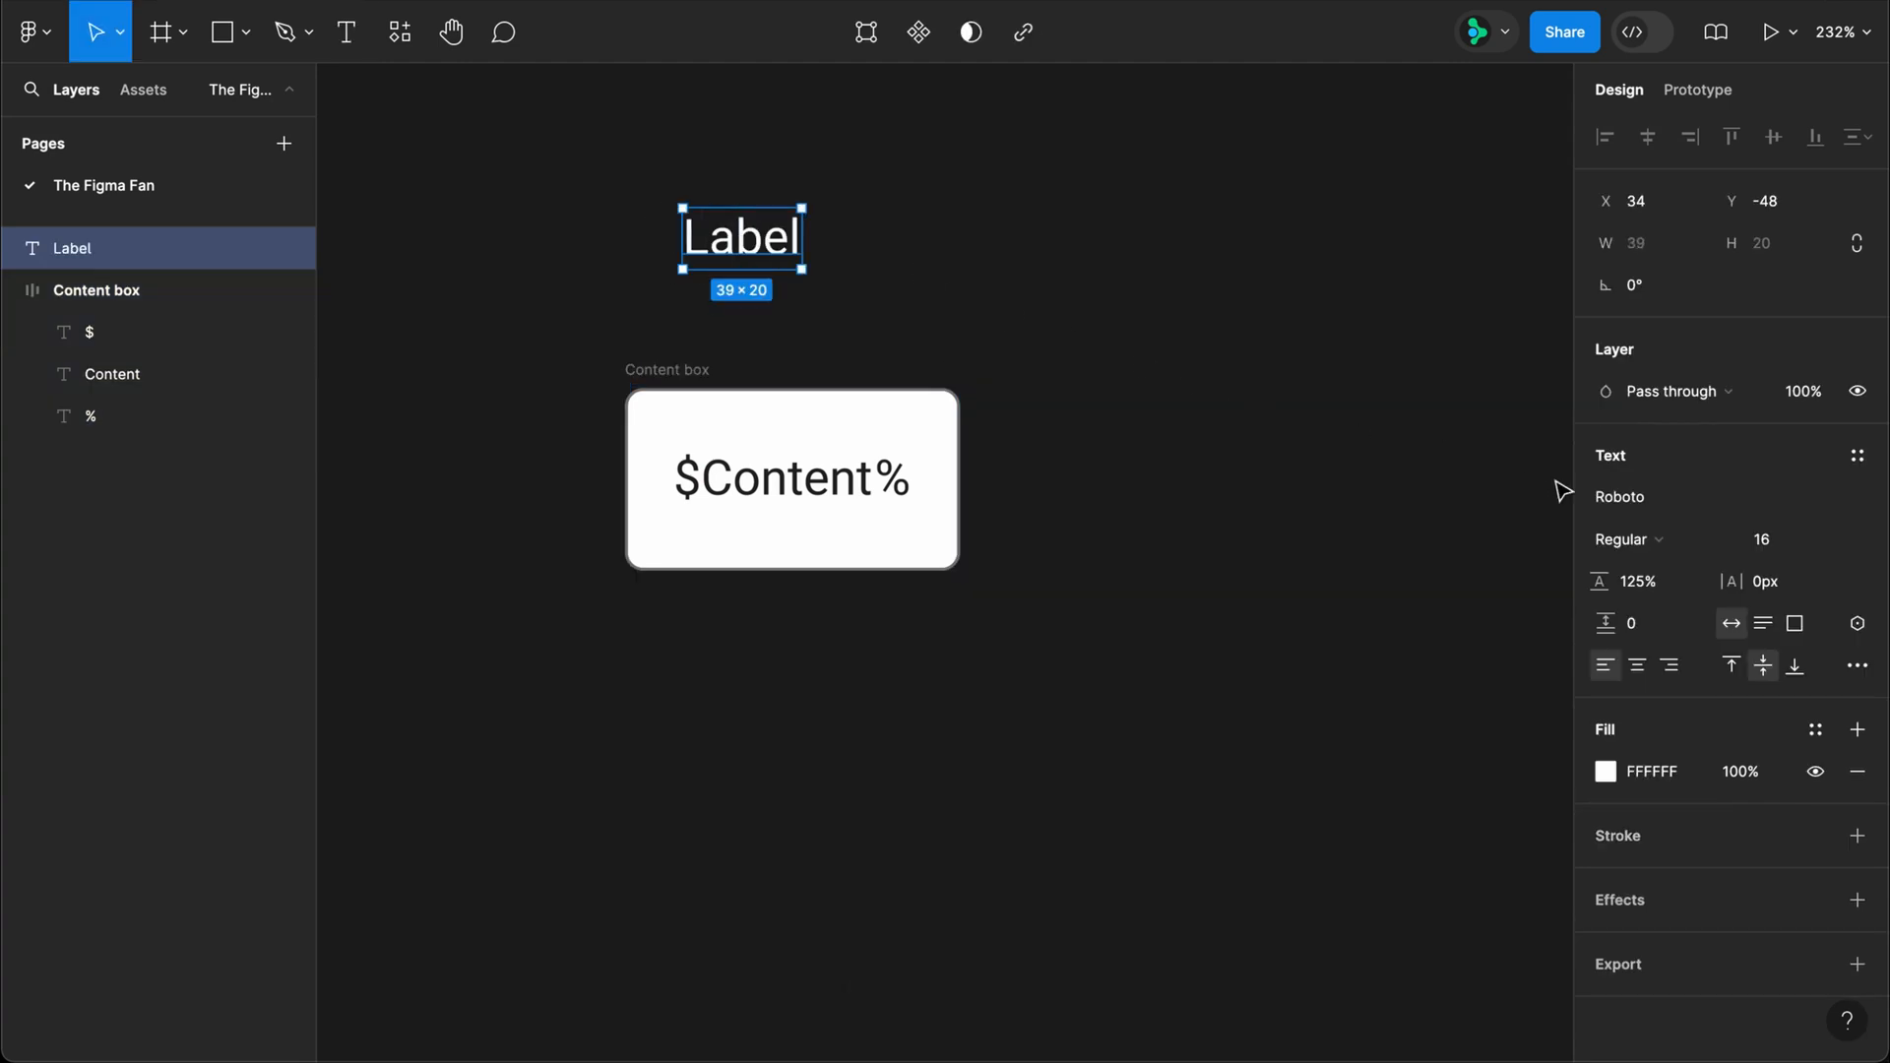
Step: Set the Label text's font size to 11 and its line height to 100%
{"action": "left_click", "coordinate": [1778, 542]}
{"action": "type", "text": "11"}
{"action": "left_click", "coordinate": [1662, 585]}
{"action": "type", "text": "100"}
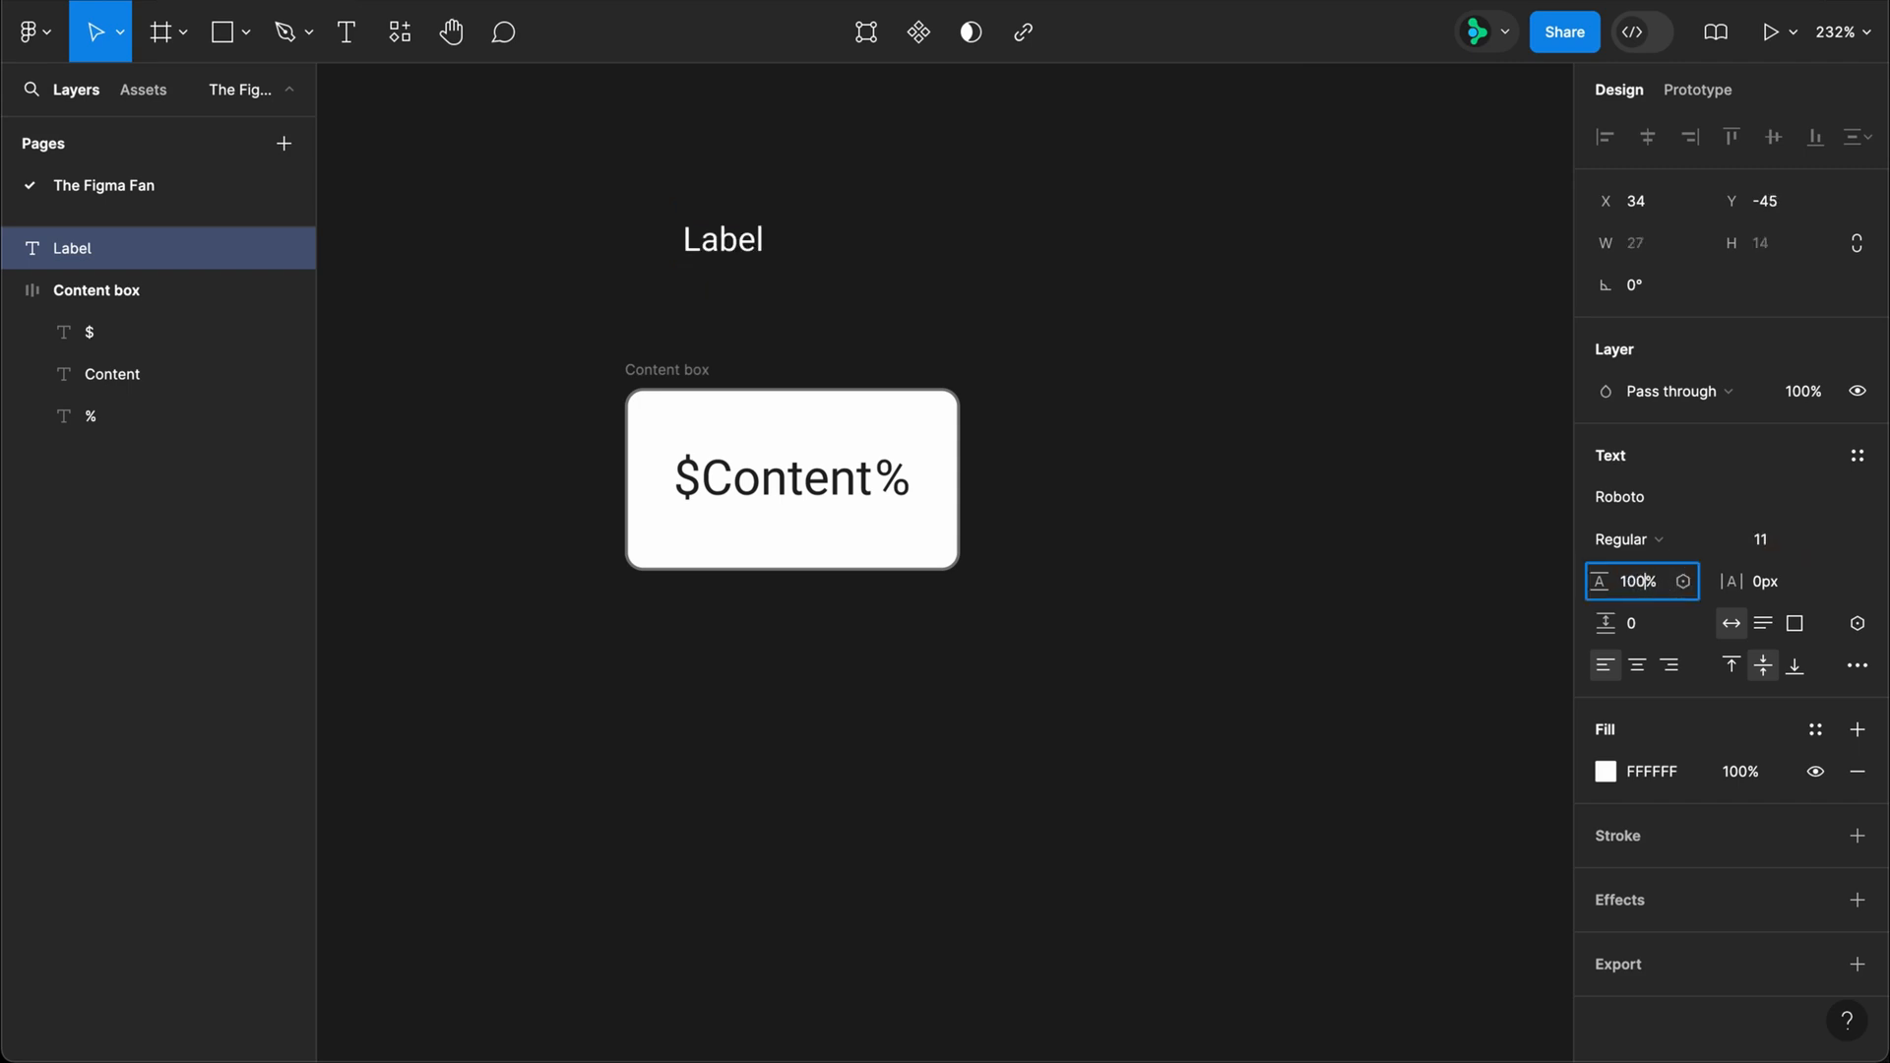
{"action": "key", "text": "Return"}
Step: Wrap the Label text in an auto layout frame with 0 gap and 3 padding horizontally and vertically
{"action": "key", "text": "shift+a"}
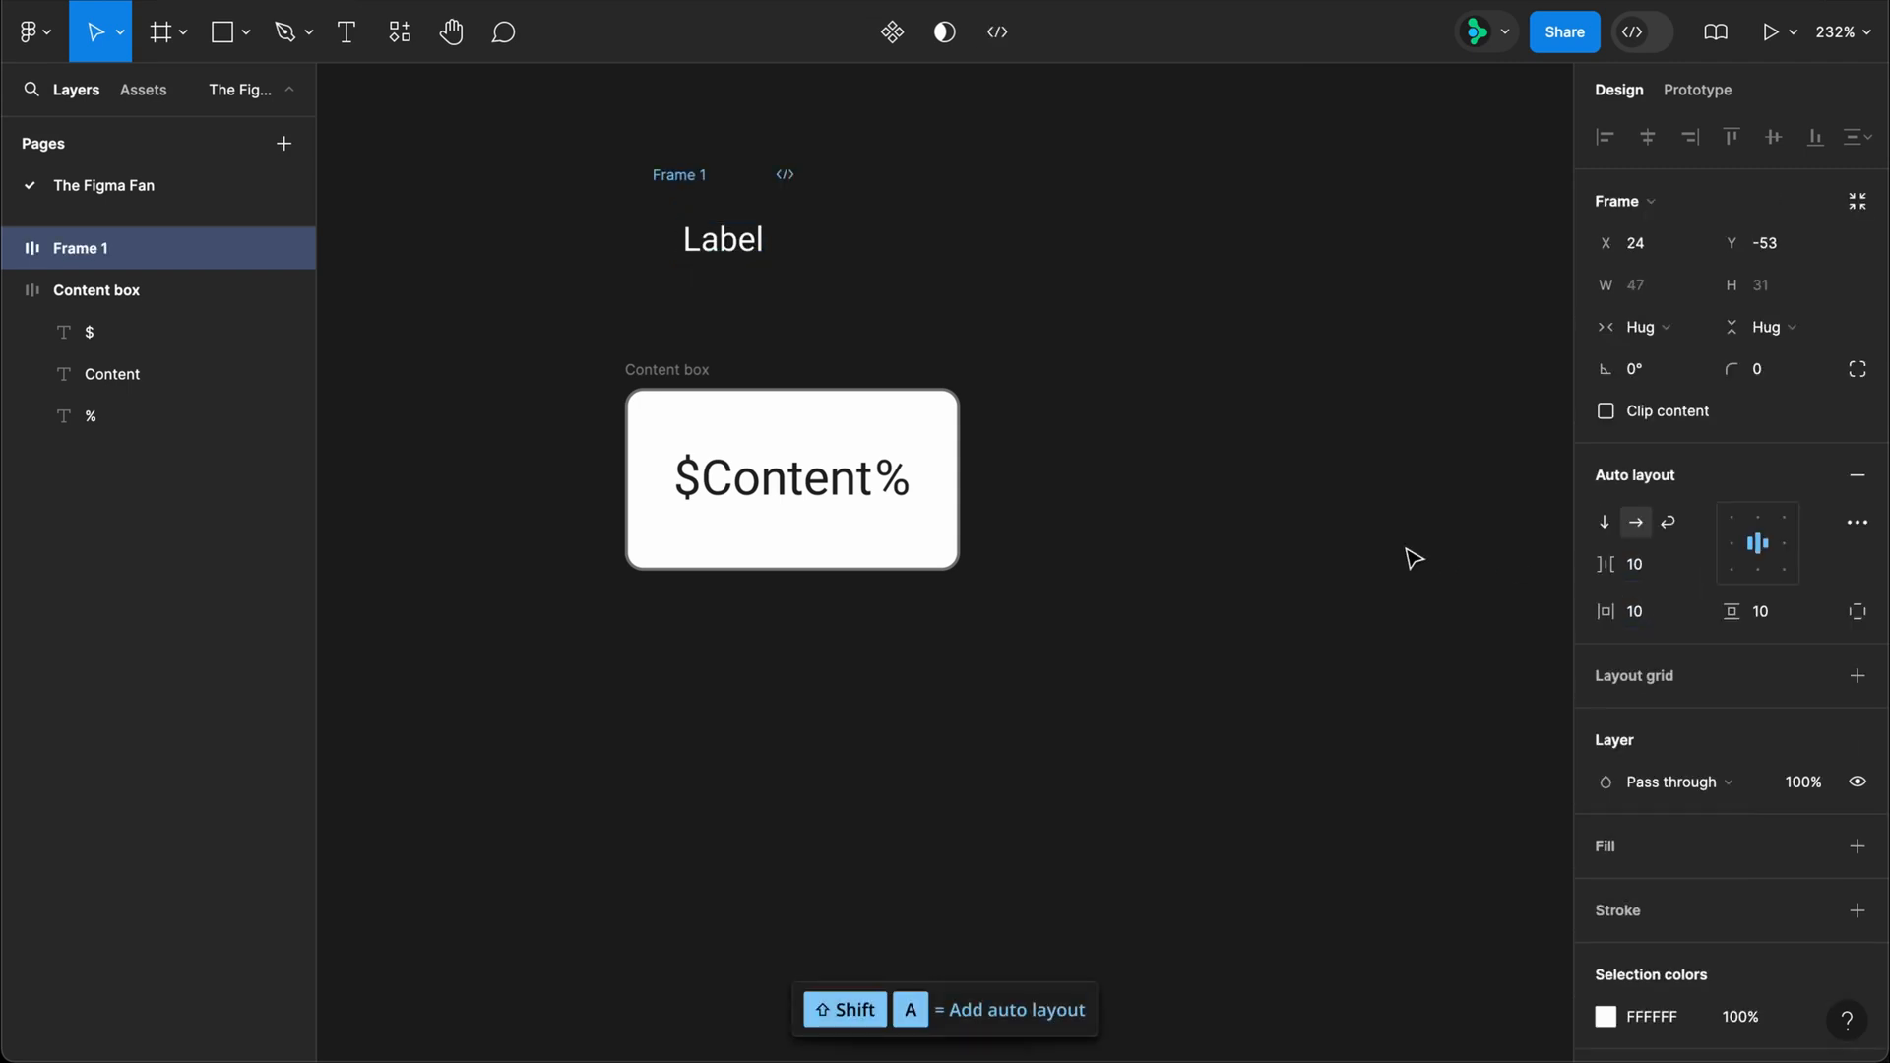
{"action": "left_click", "coordinate": [1669, 569]}
{"action": "type", "text": "0"}
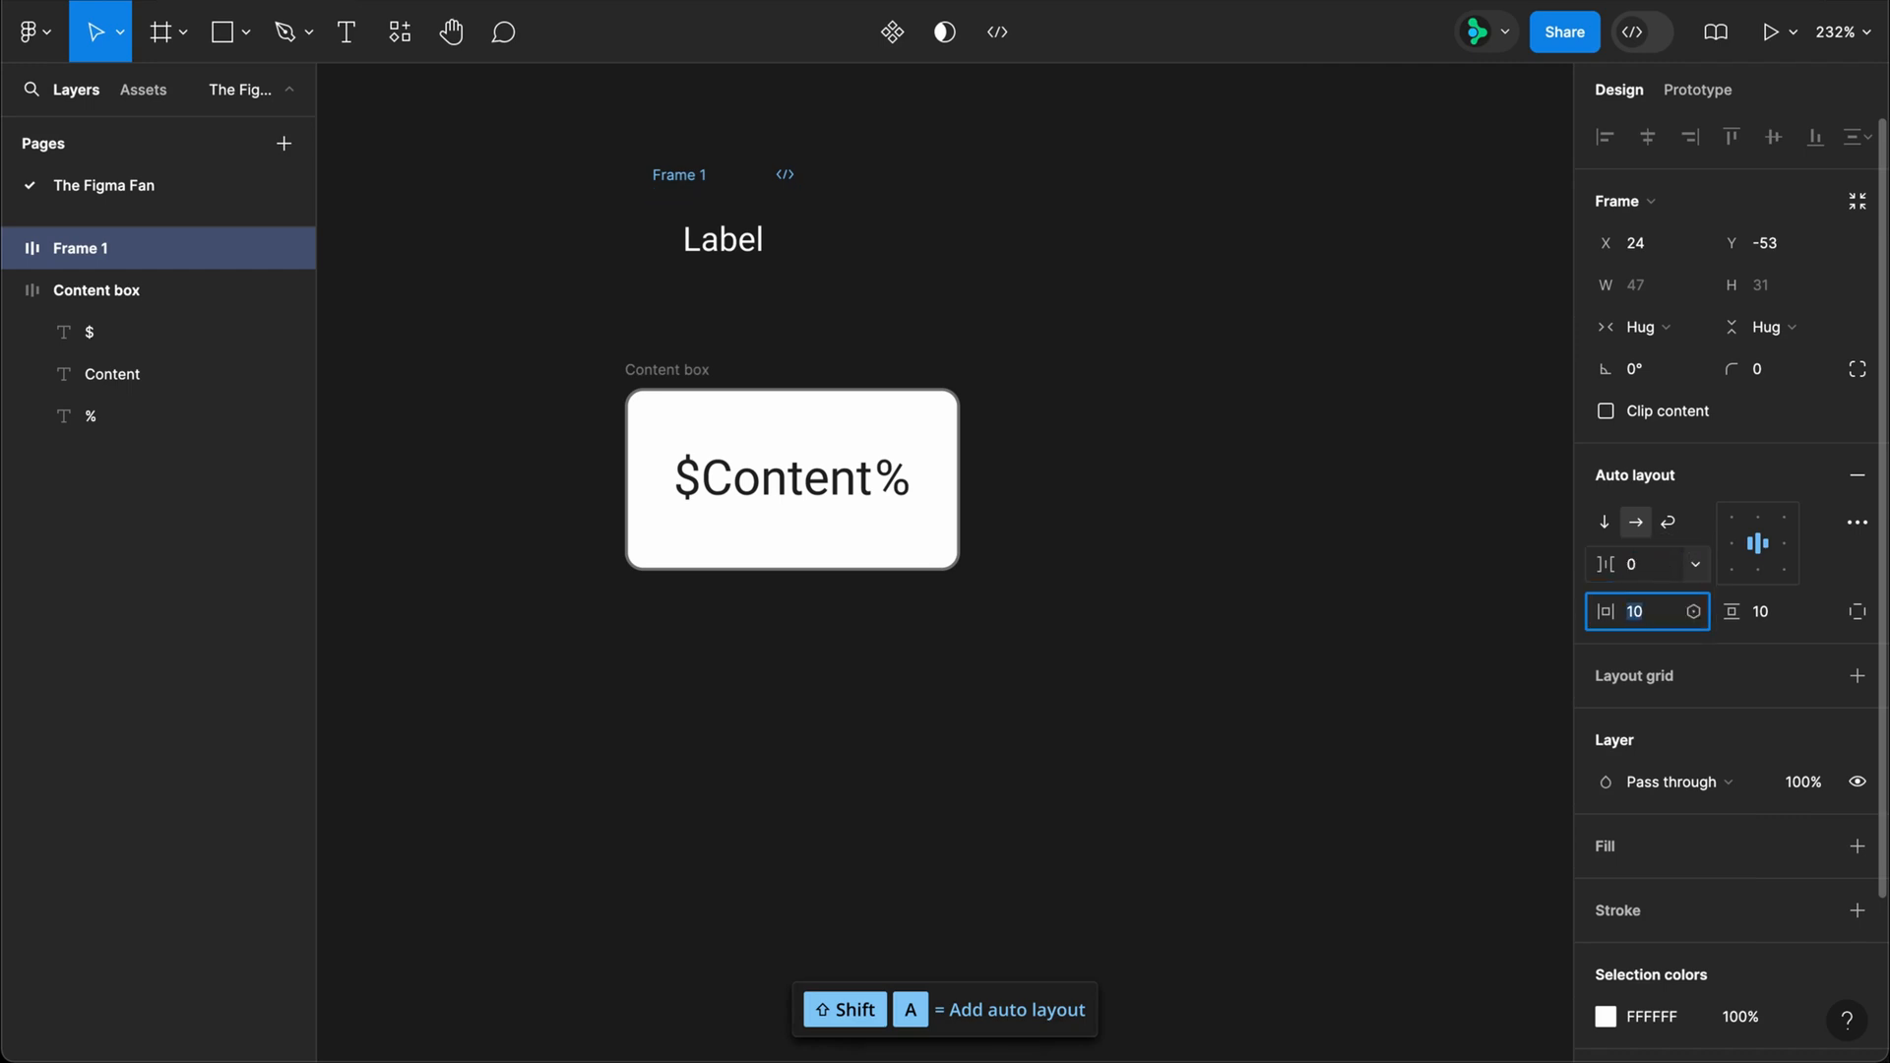
{"action": "key", "text": "Tab"}
{"action": "type", "text": "3"}
{"action": "key", "text": "Tab"}
{"action": "type", "text": "3"}
{"action": "key", "text": "Return"}
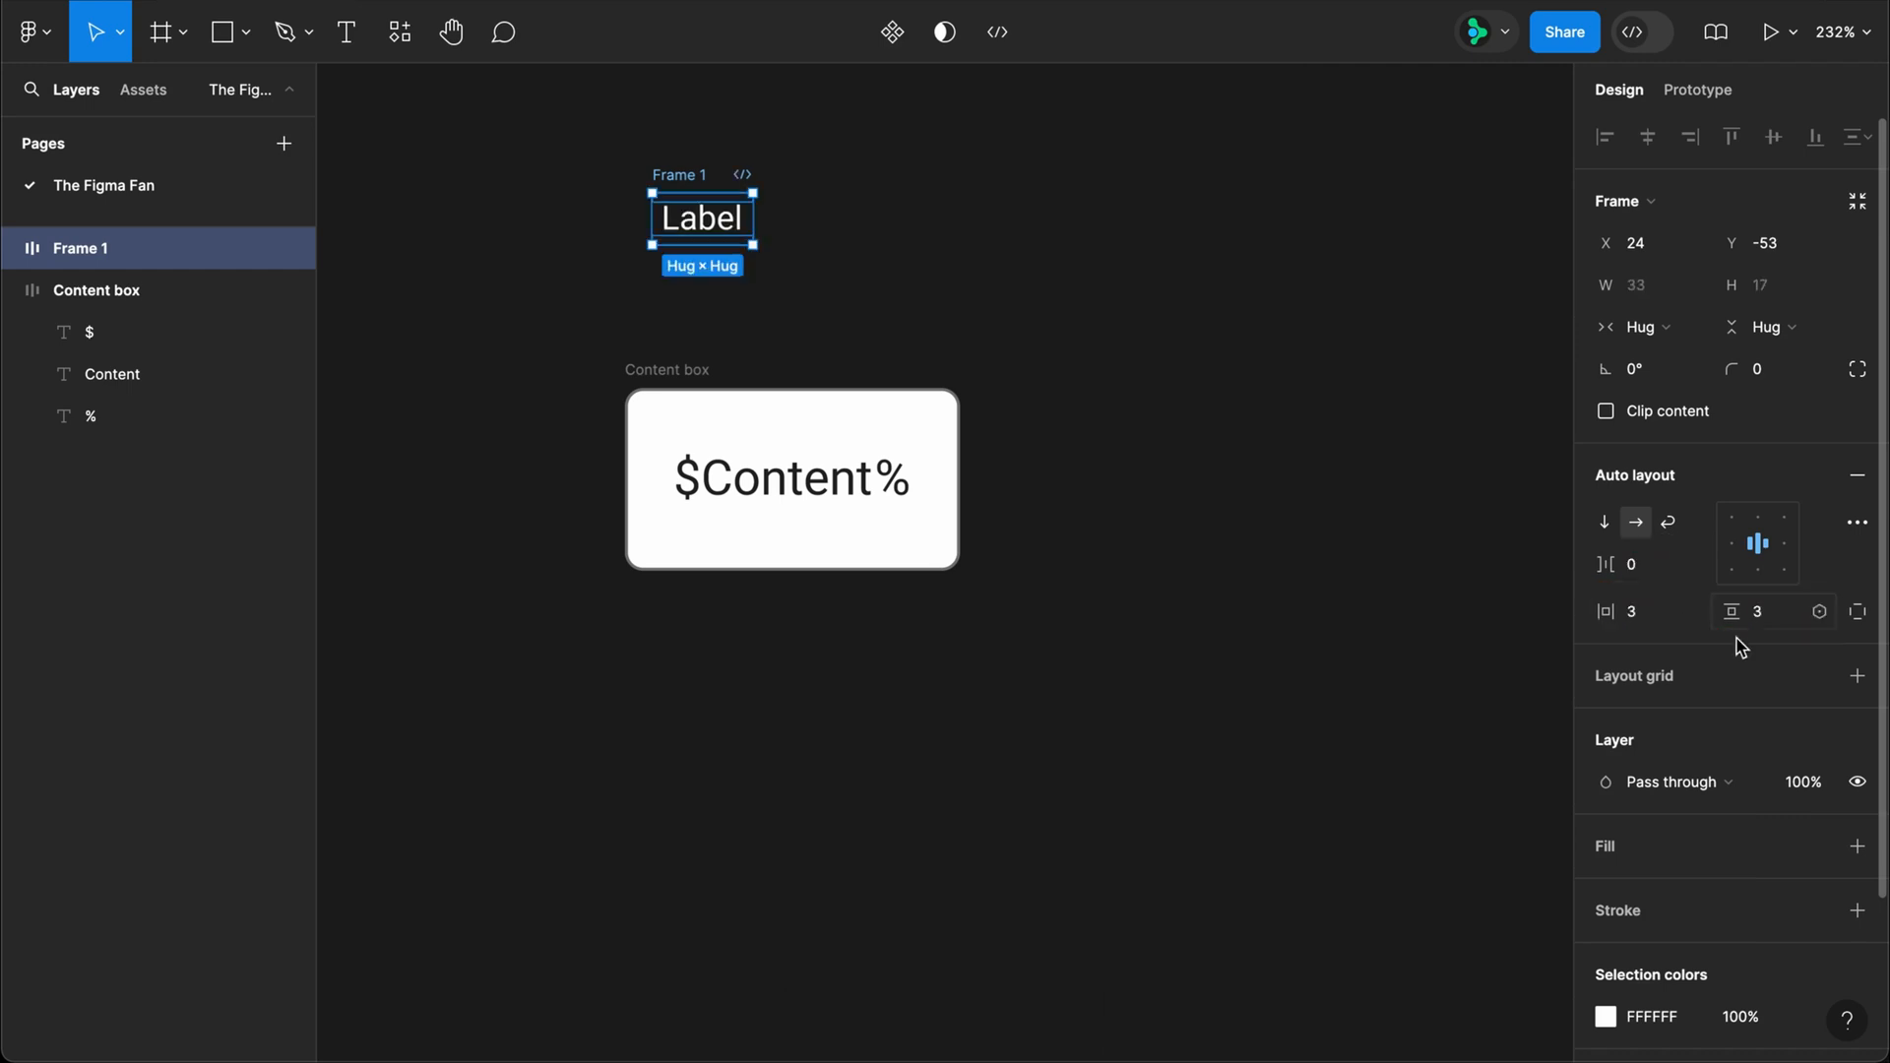
Step: Add an FFFFFF fill to the label's auto layout frame and set the Label text's fill to 777777
{"action": "left_click", "coordinate": [1859, 848]}
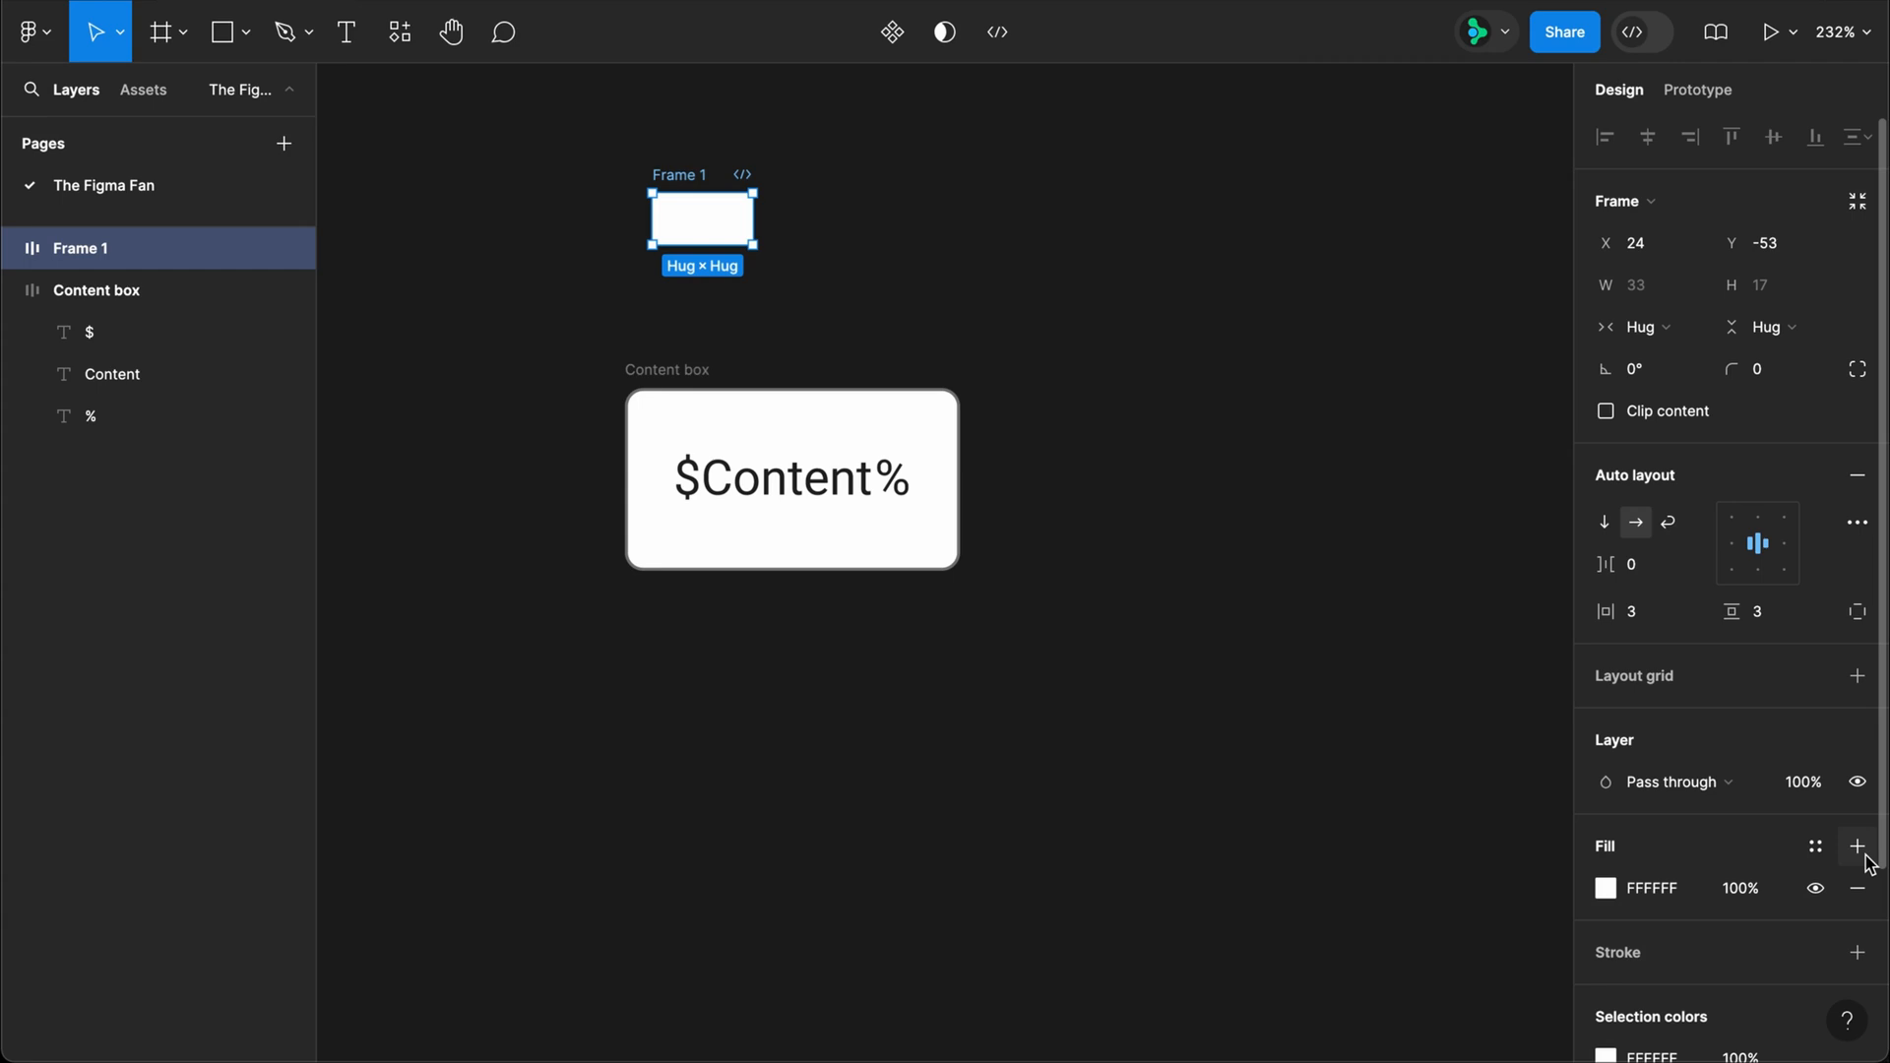
{"action": "double_click", "coordinate": [722, 246]}
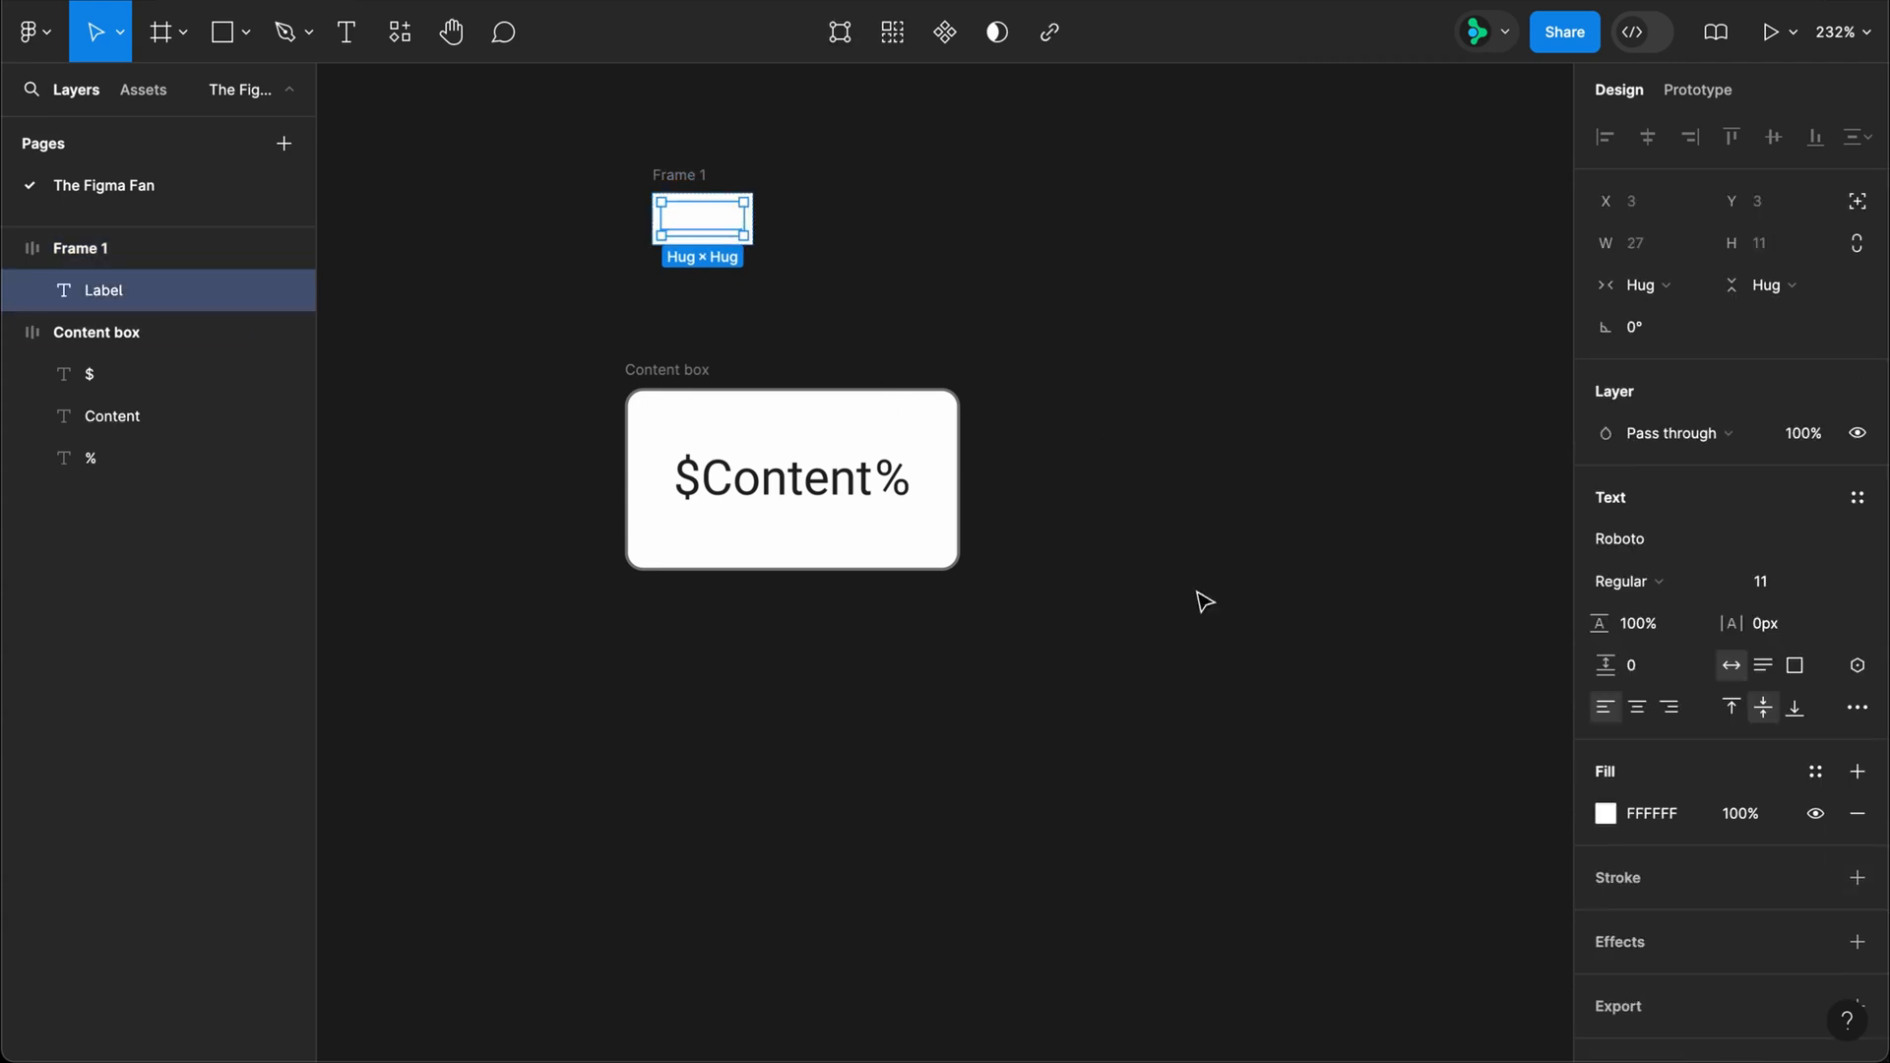
{"action": "left_click", "coordinate": [1647, 815]}
{"action": "type", "text": "777777"}
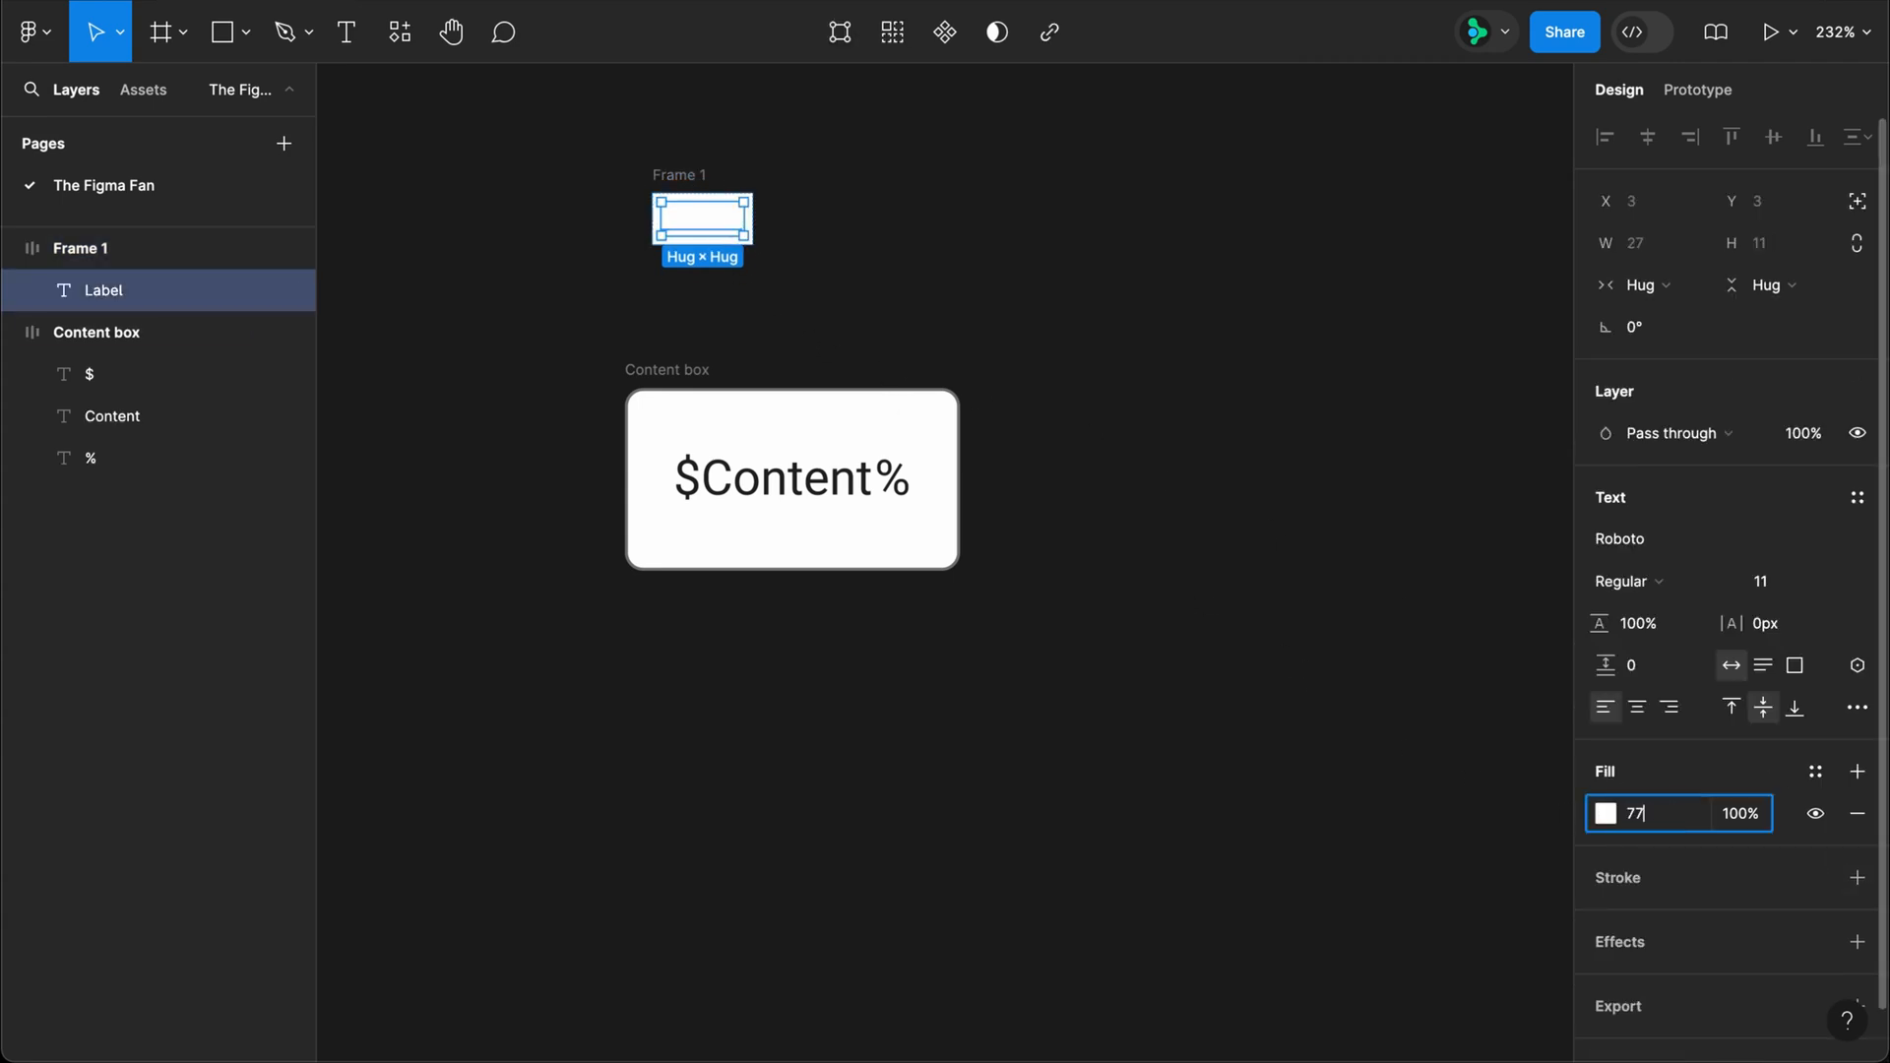
{"action": "key", "text": "Return"}
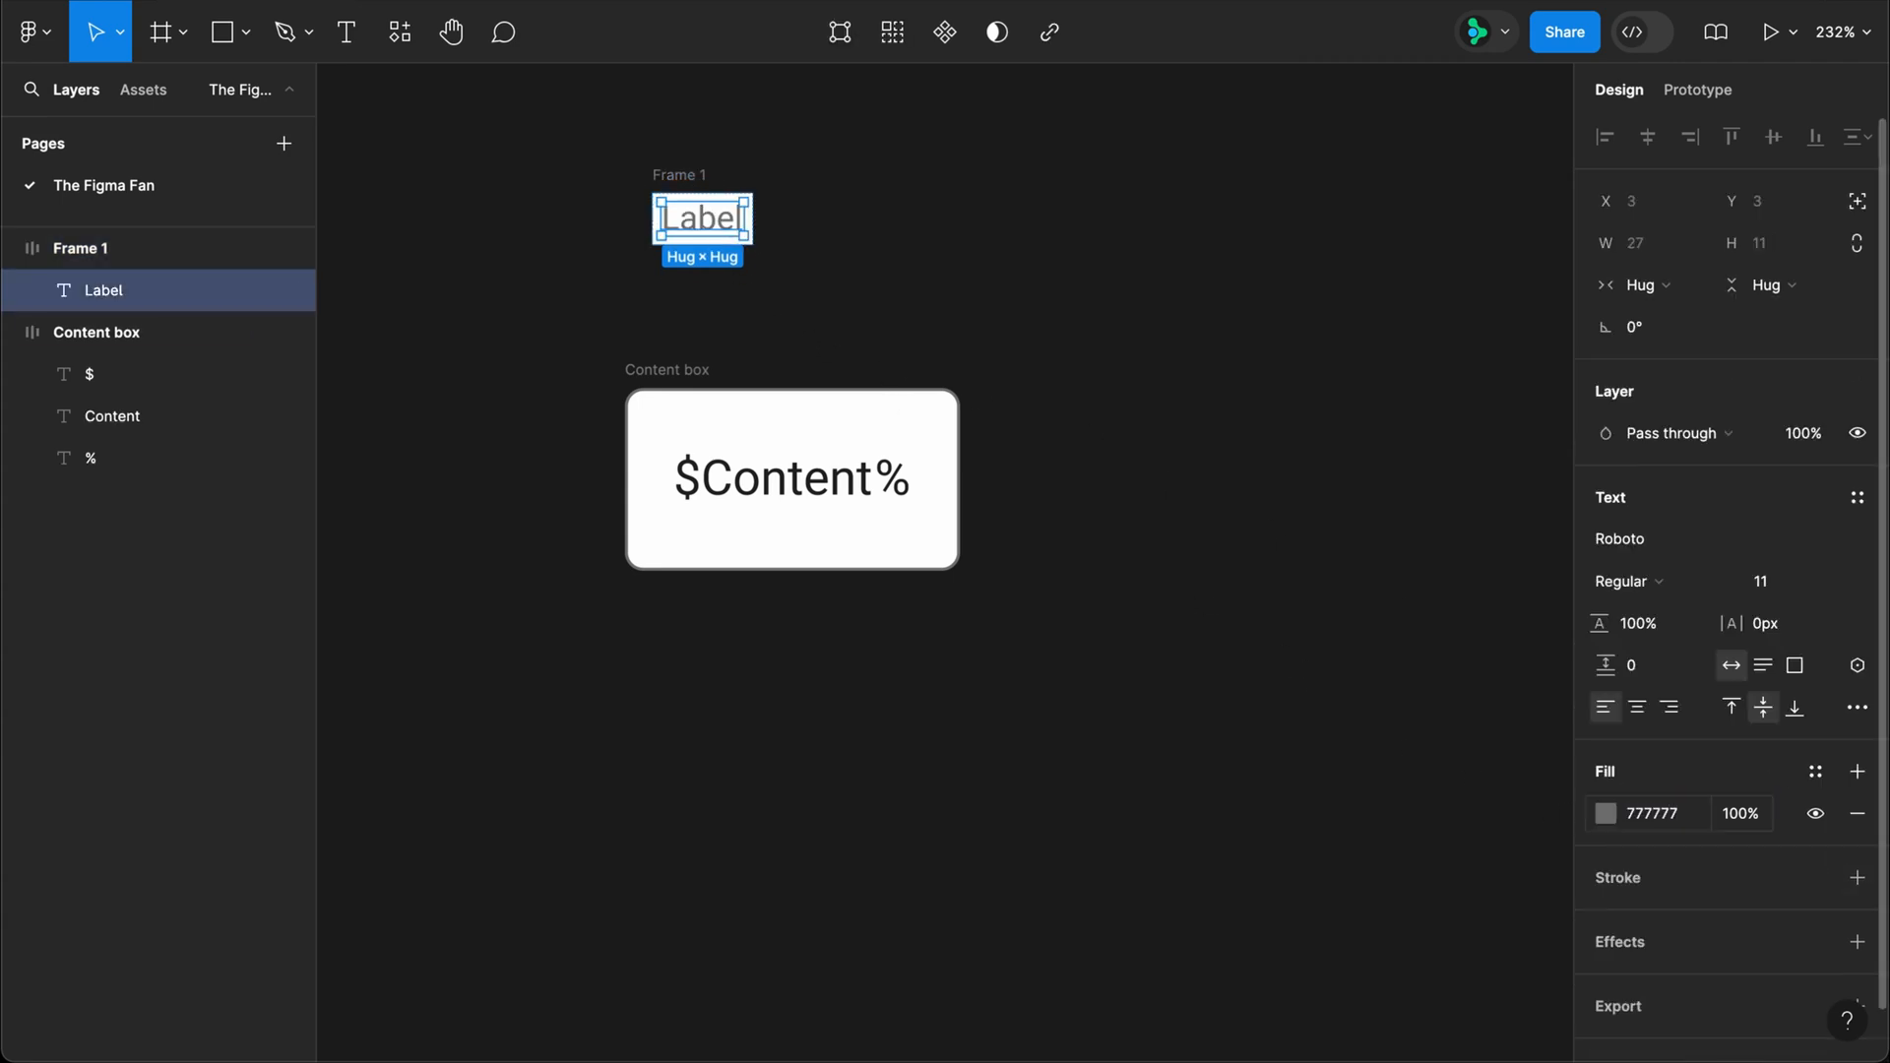
Step: Rename the frame around the Label text as "Label"
{"action": "left_click", "coordinate": [677, 174]}
{"action": "double_click", "coordinate": [677, 175]}
{"action": "type", "text": "Label"}
{"action": "key", "text": "Return"}
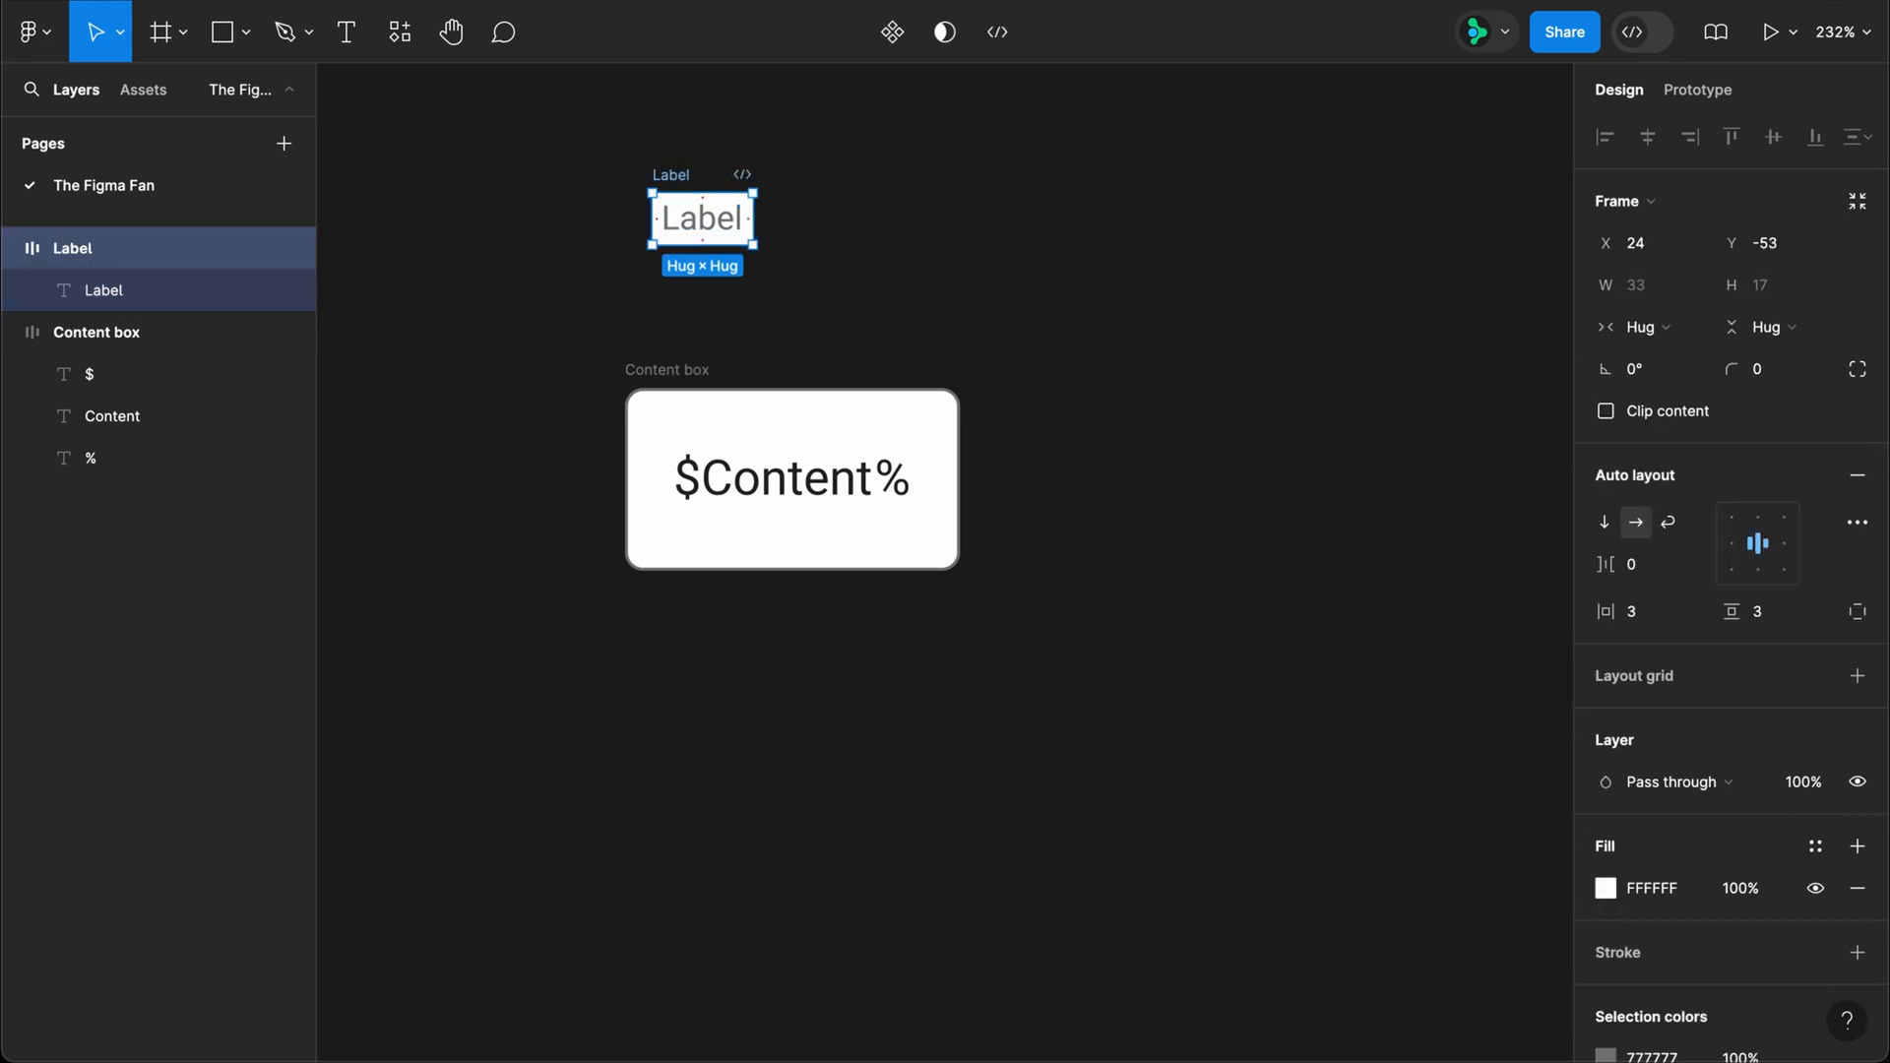
Step: Wrap the Label frame in another auto layout frame and set its vertical padding to 0
{"action": "key", "text": "shift+a"}
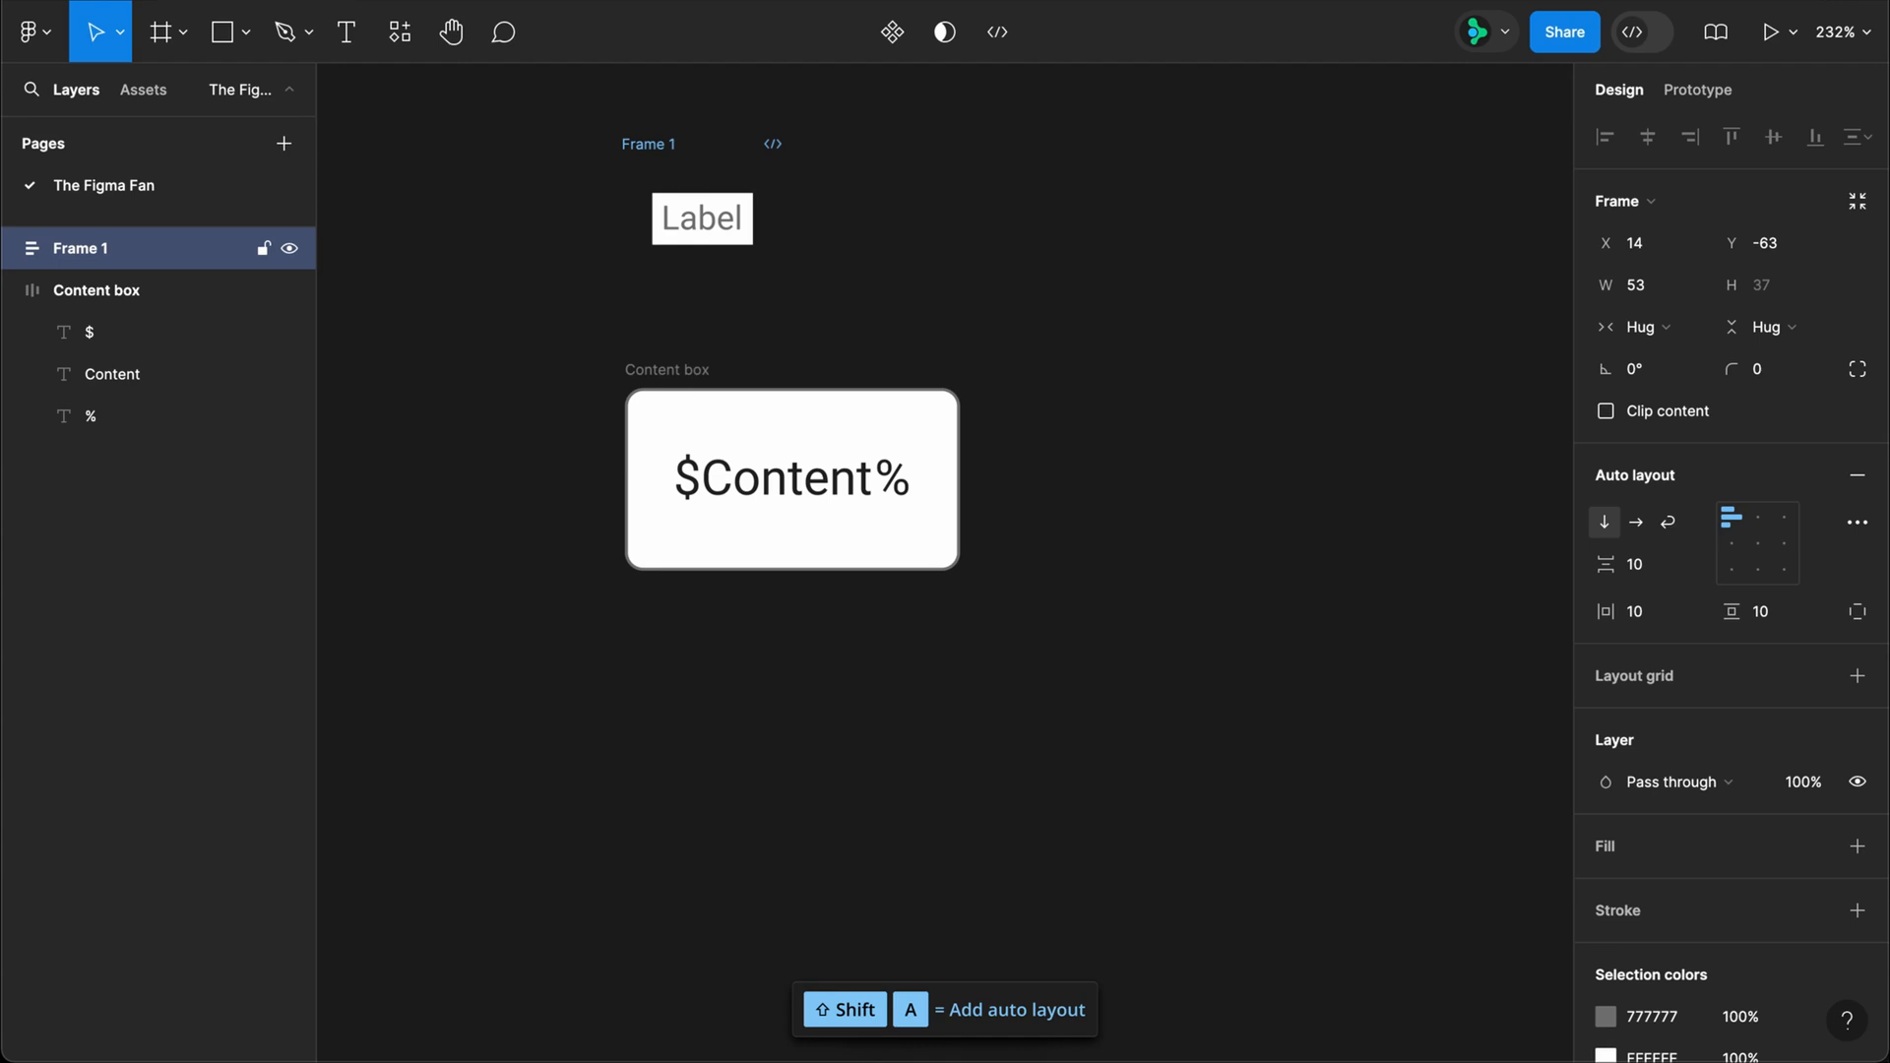
{"action": "left_click", "coordinate": [1762, 613]}
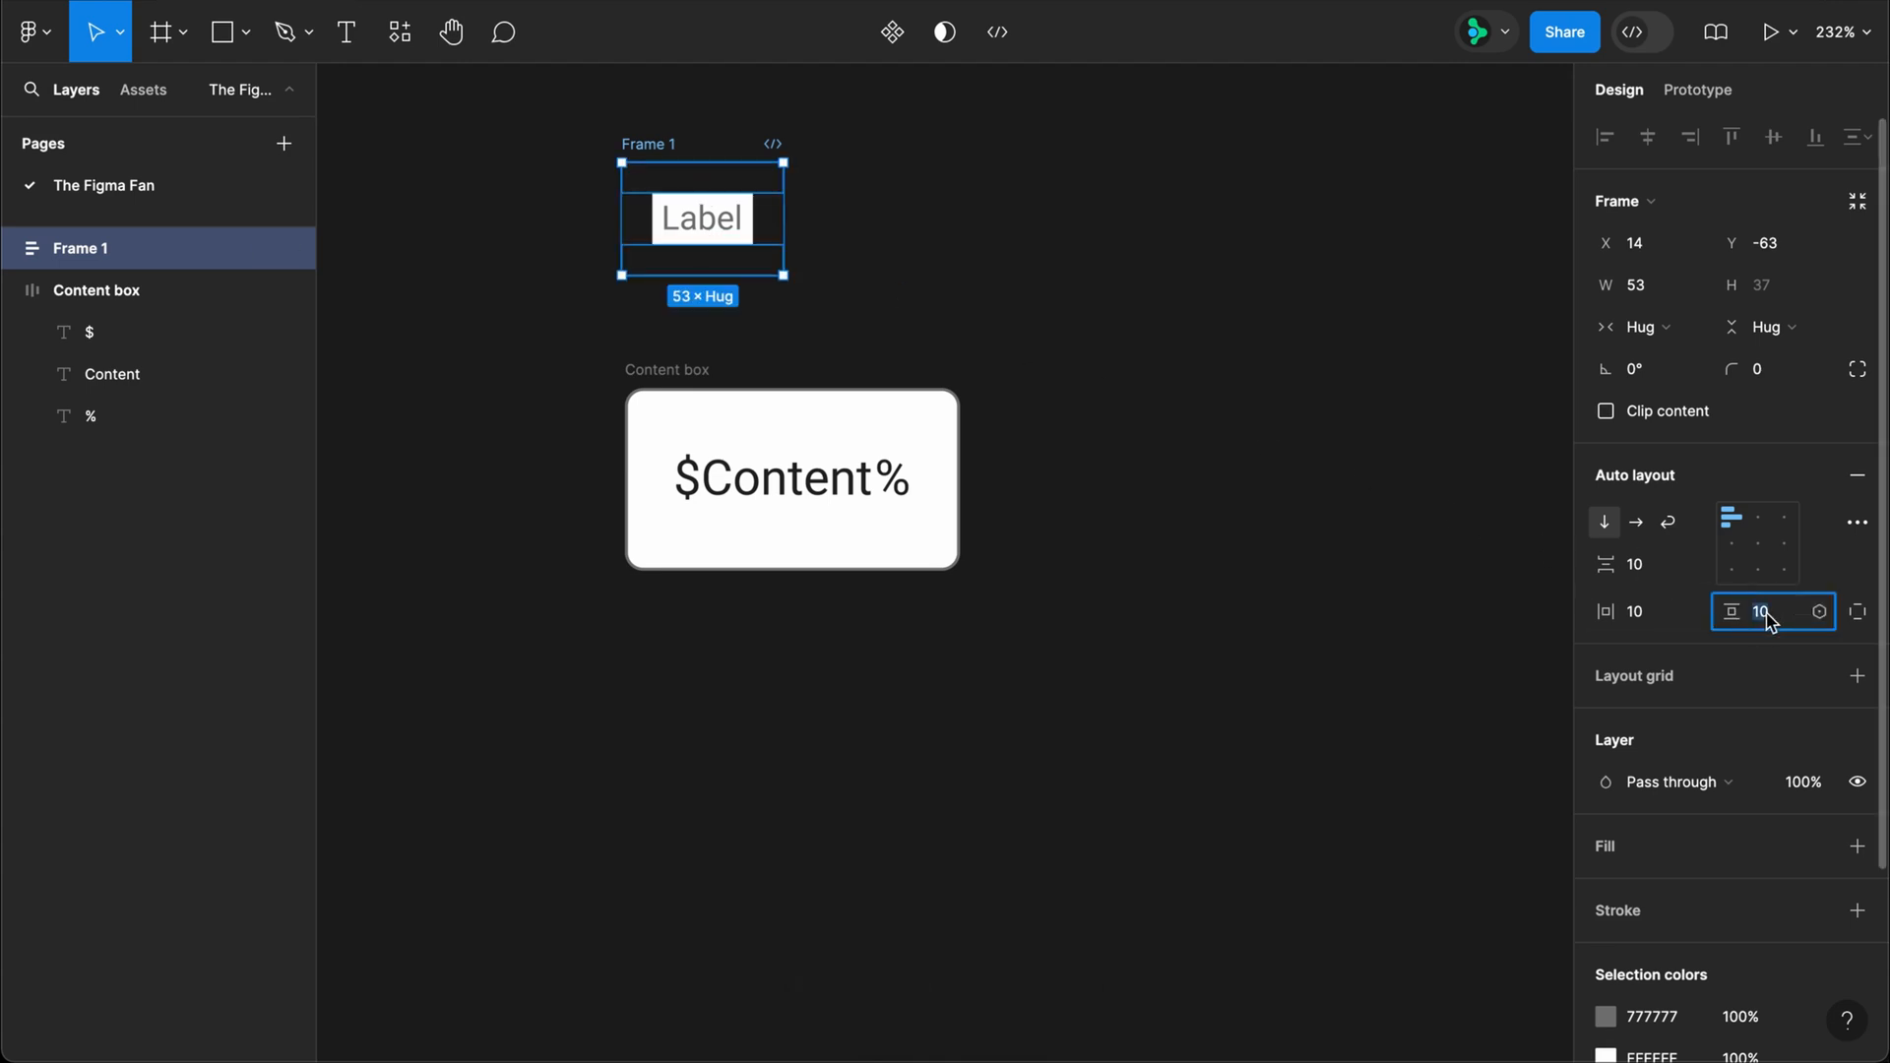
{"action": "type", "text": "0"}
{"action": "key", "text": "Return"}
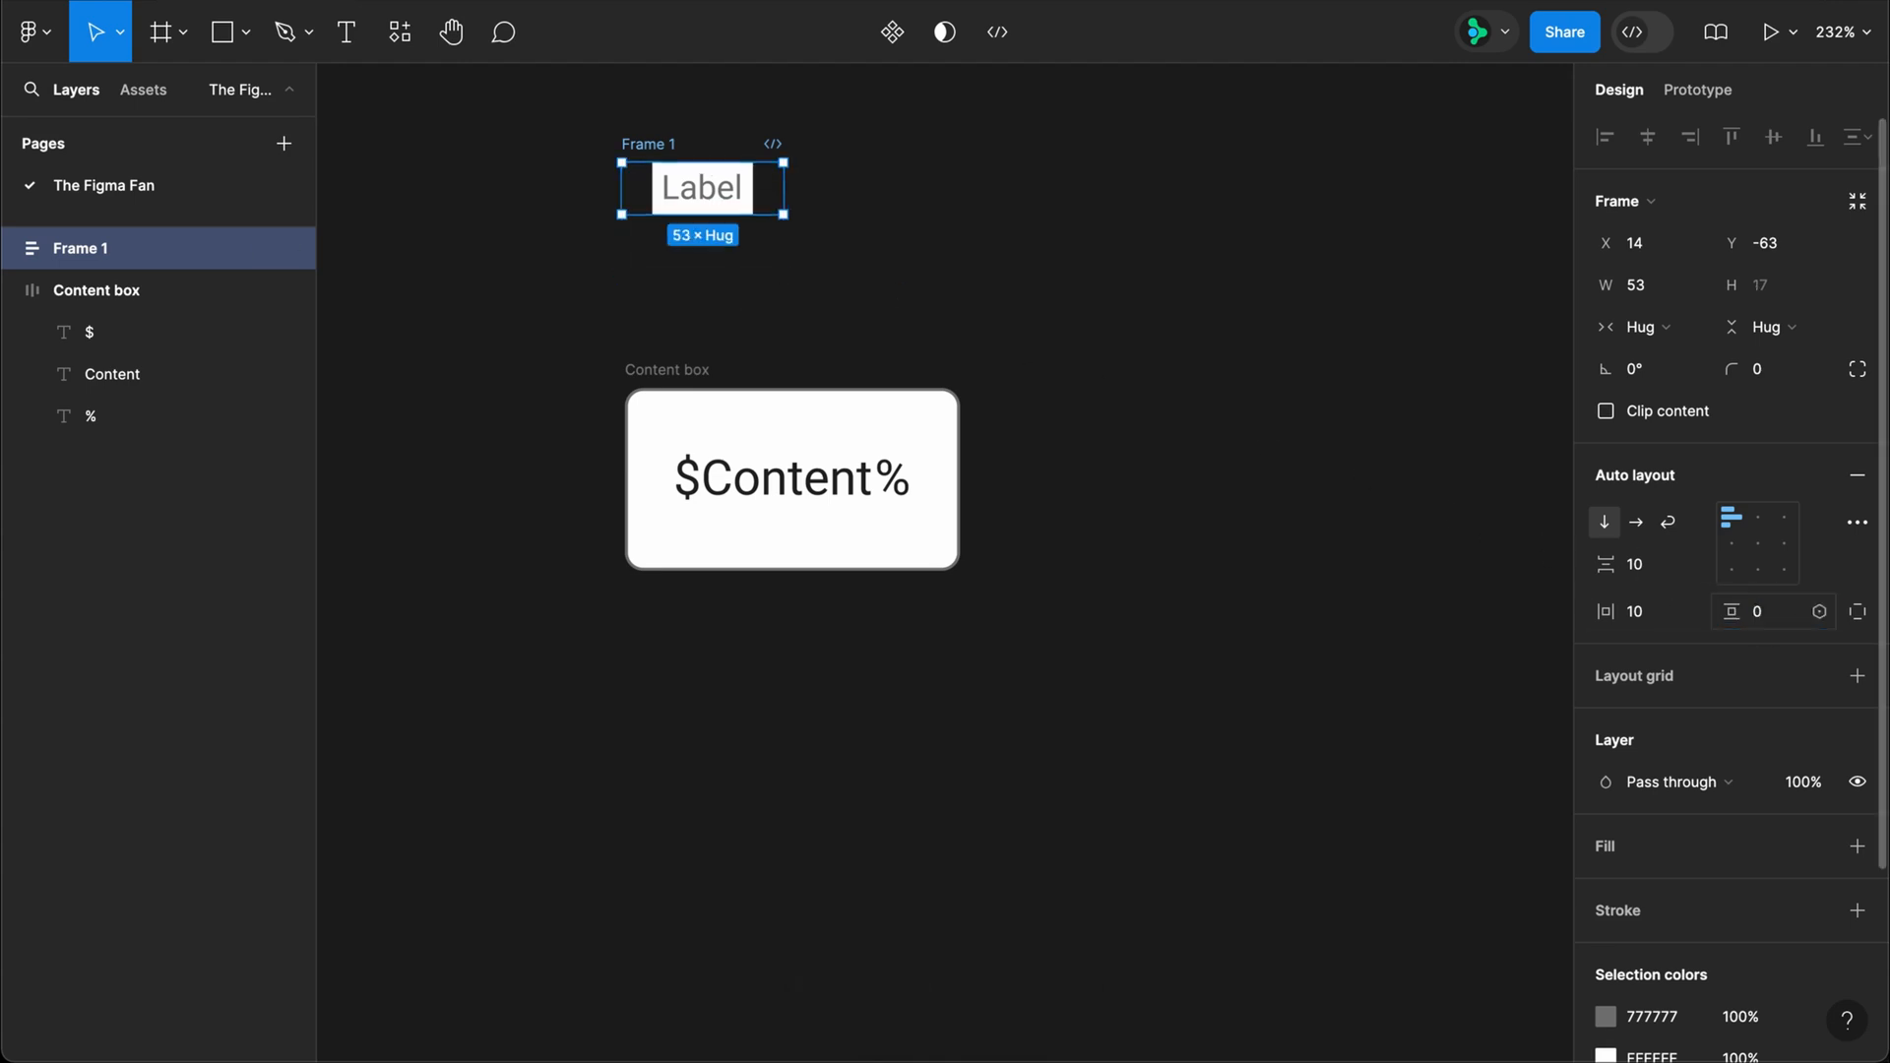
Step: Rename the new outer frame around Label as "Label container"
{"action": "double_click", "coordinate": [673, 147]}
{"action": "type", "text": "Label co"}
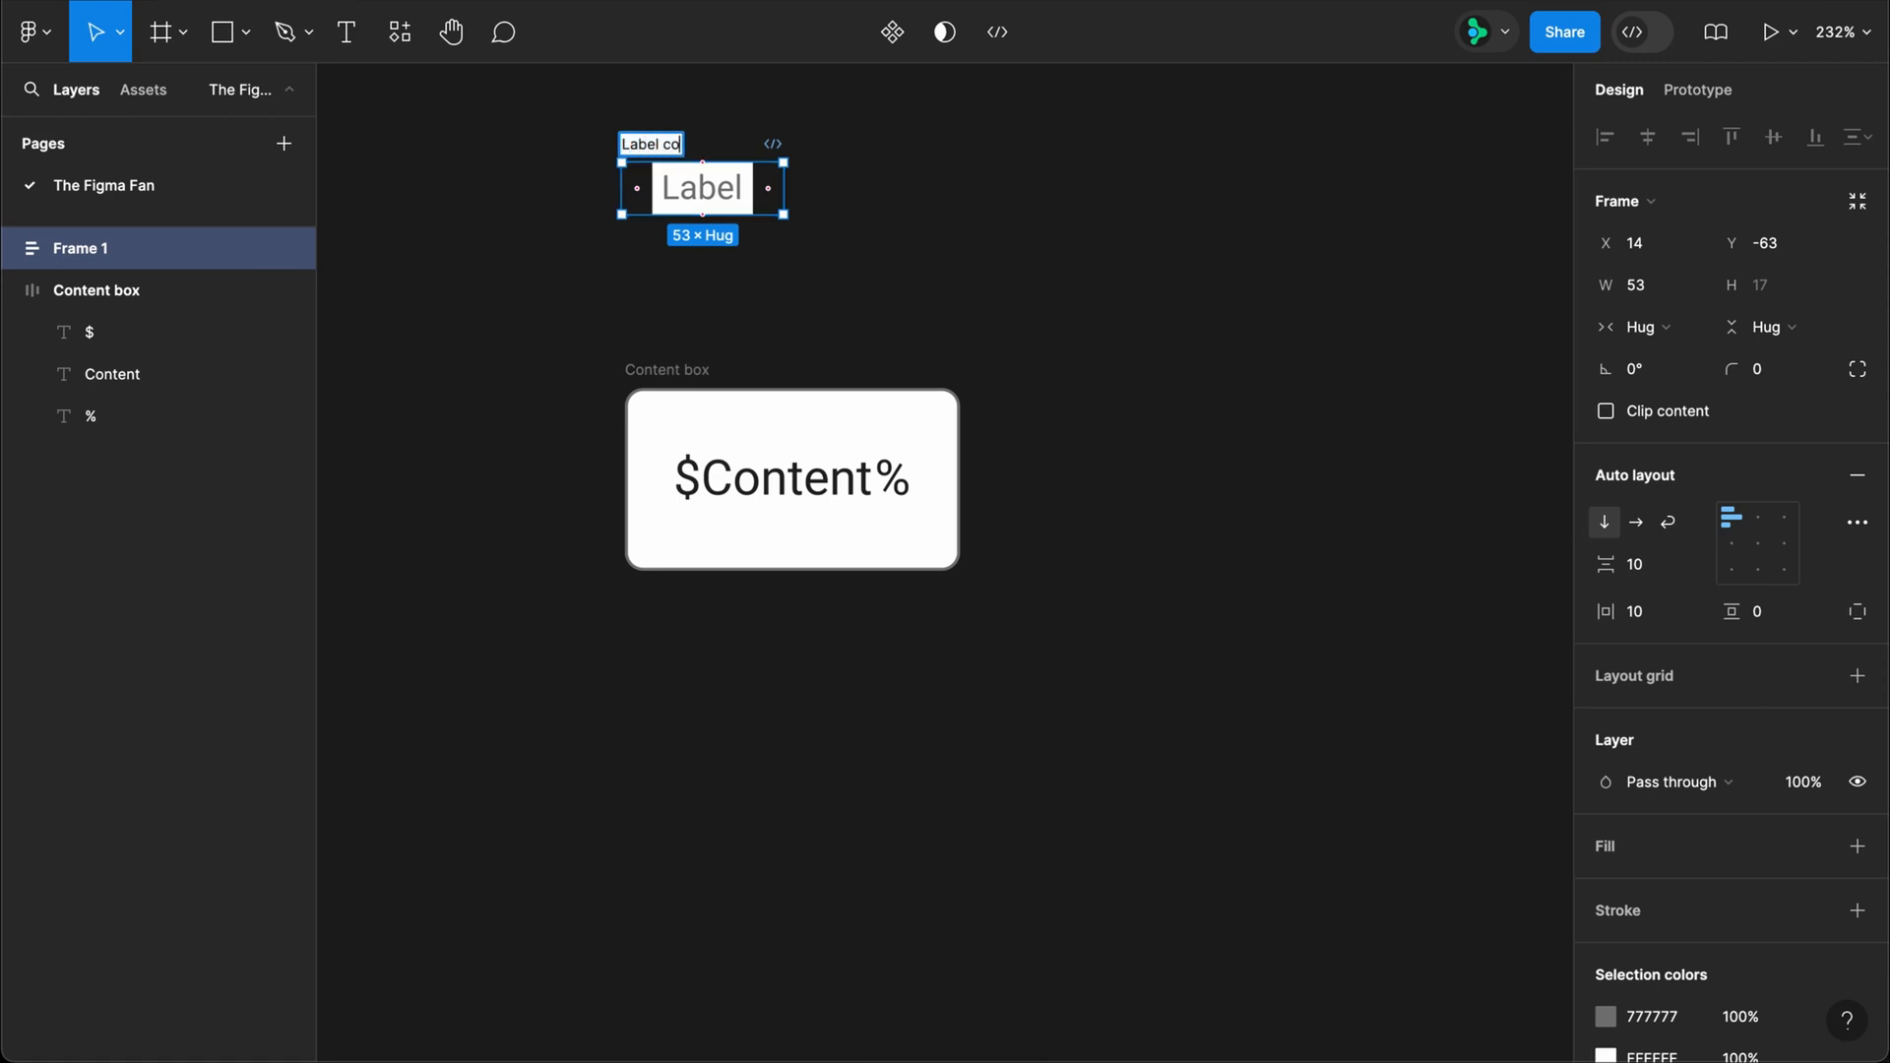
{"action": "type", "text": "ntainer"}
{"action": "key", "text": "Return"}
Step: Wrap the Label container and Content box in a vertical auto layout frame with a gap of -9
{"action": "key", "text": "super+a"}
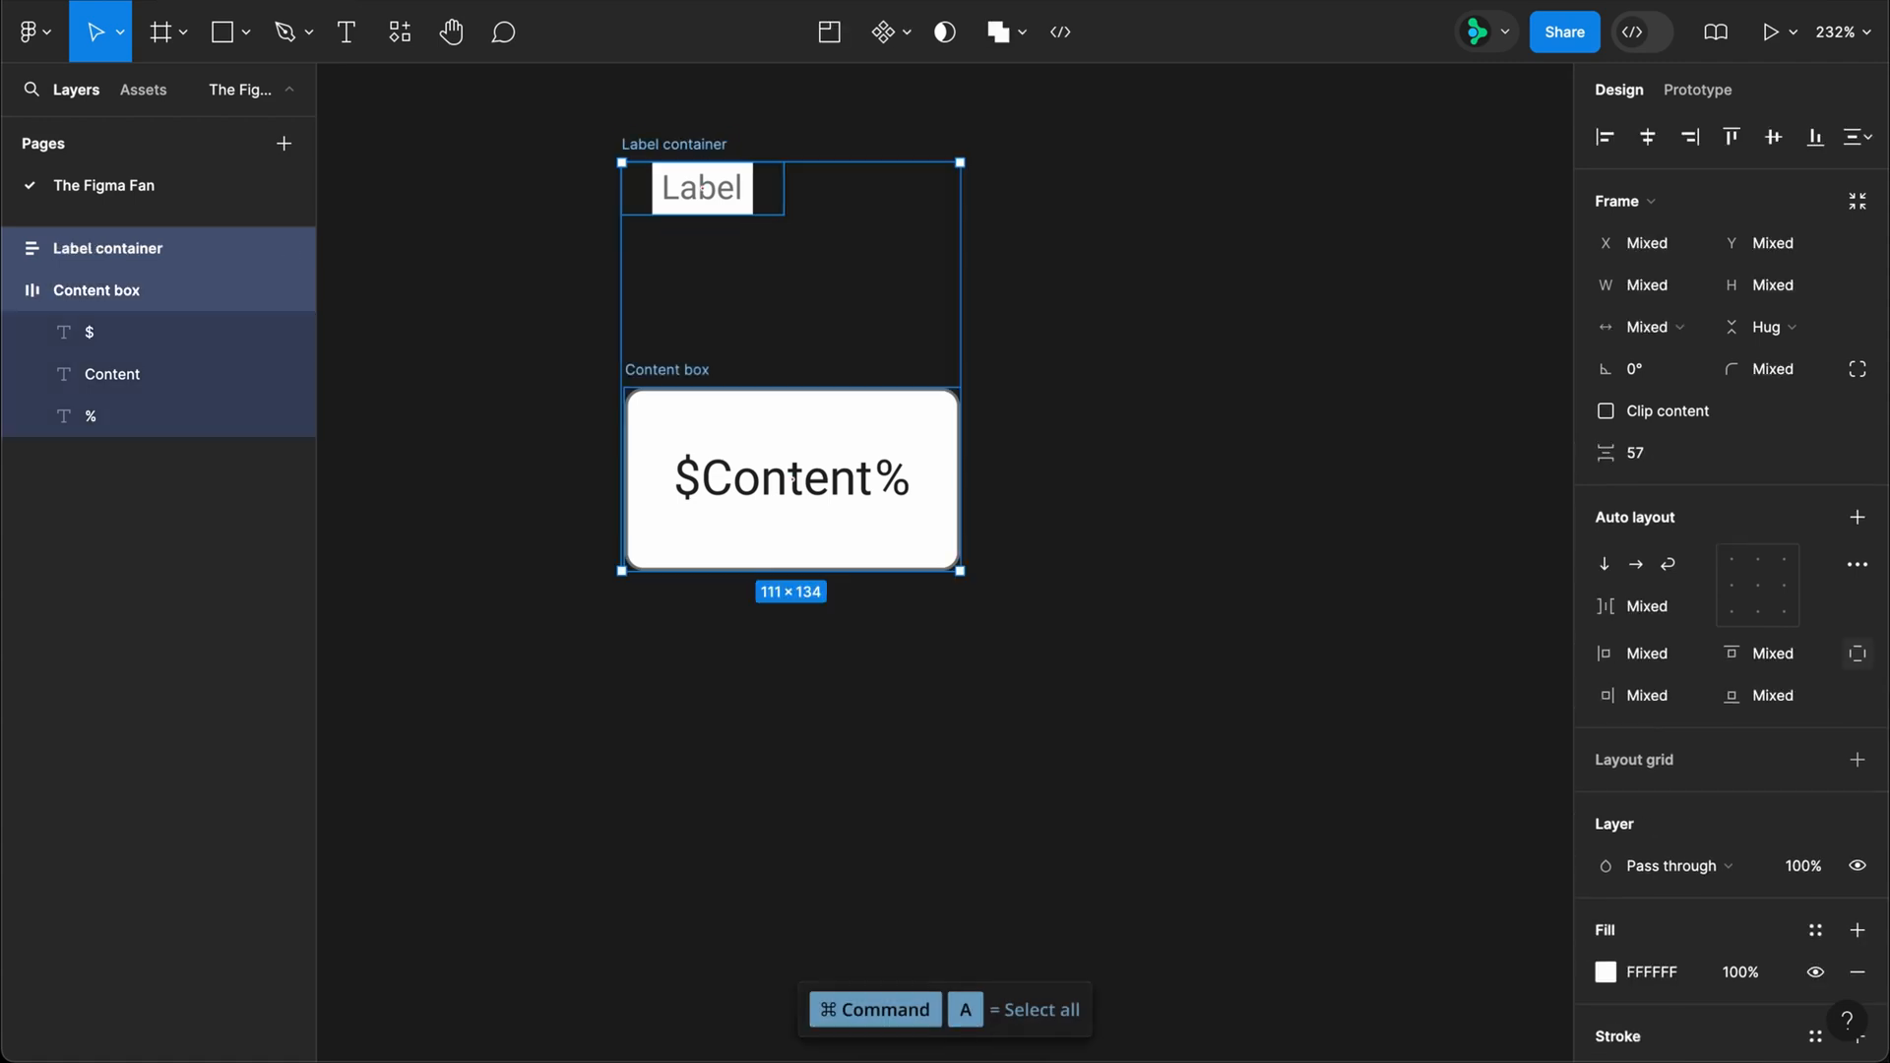
{"action": "key", "text": "shift+a"}
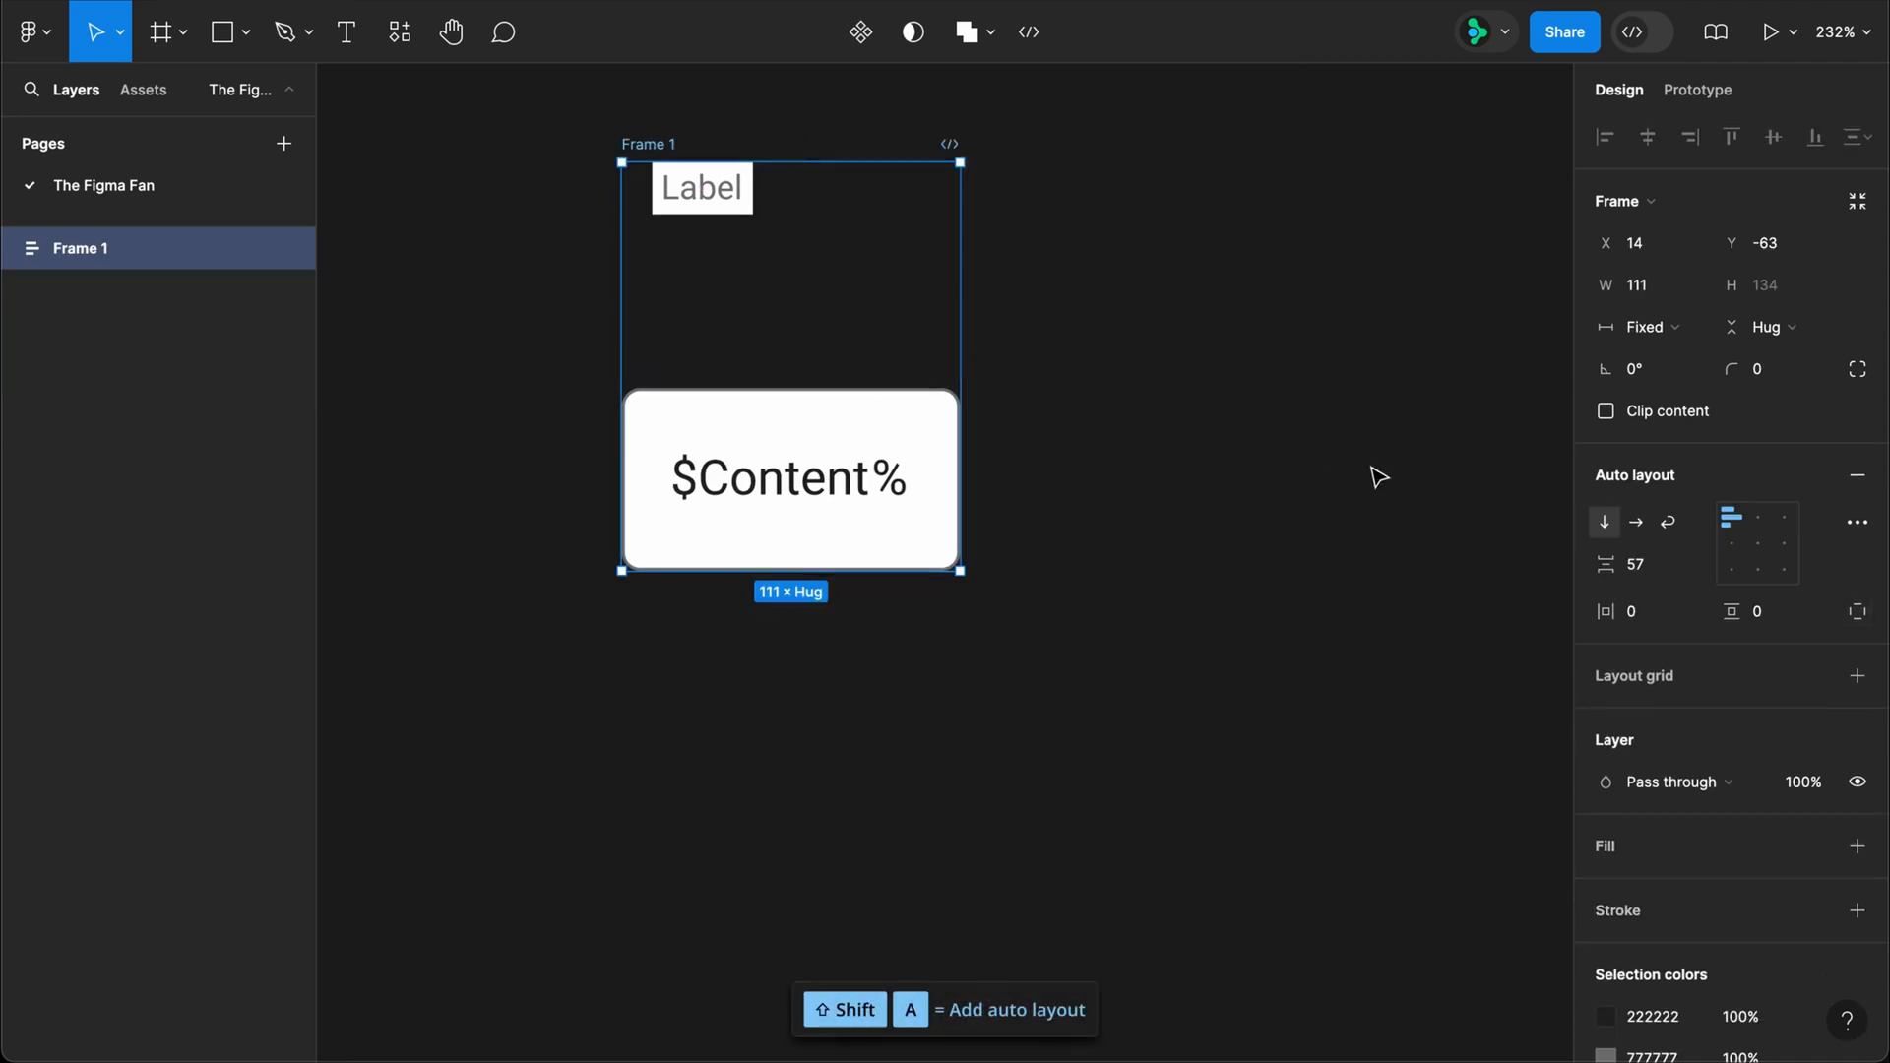
{"action": "left_click", "coordinate": [1662, 568]}
{"action": "key", "text": "Return"}
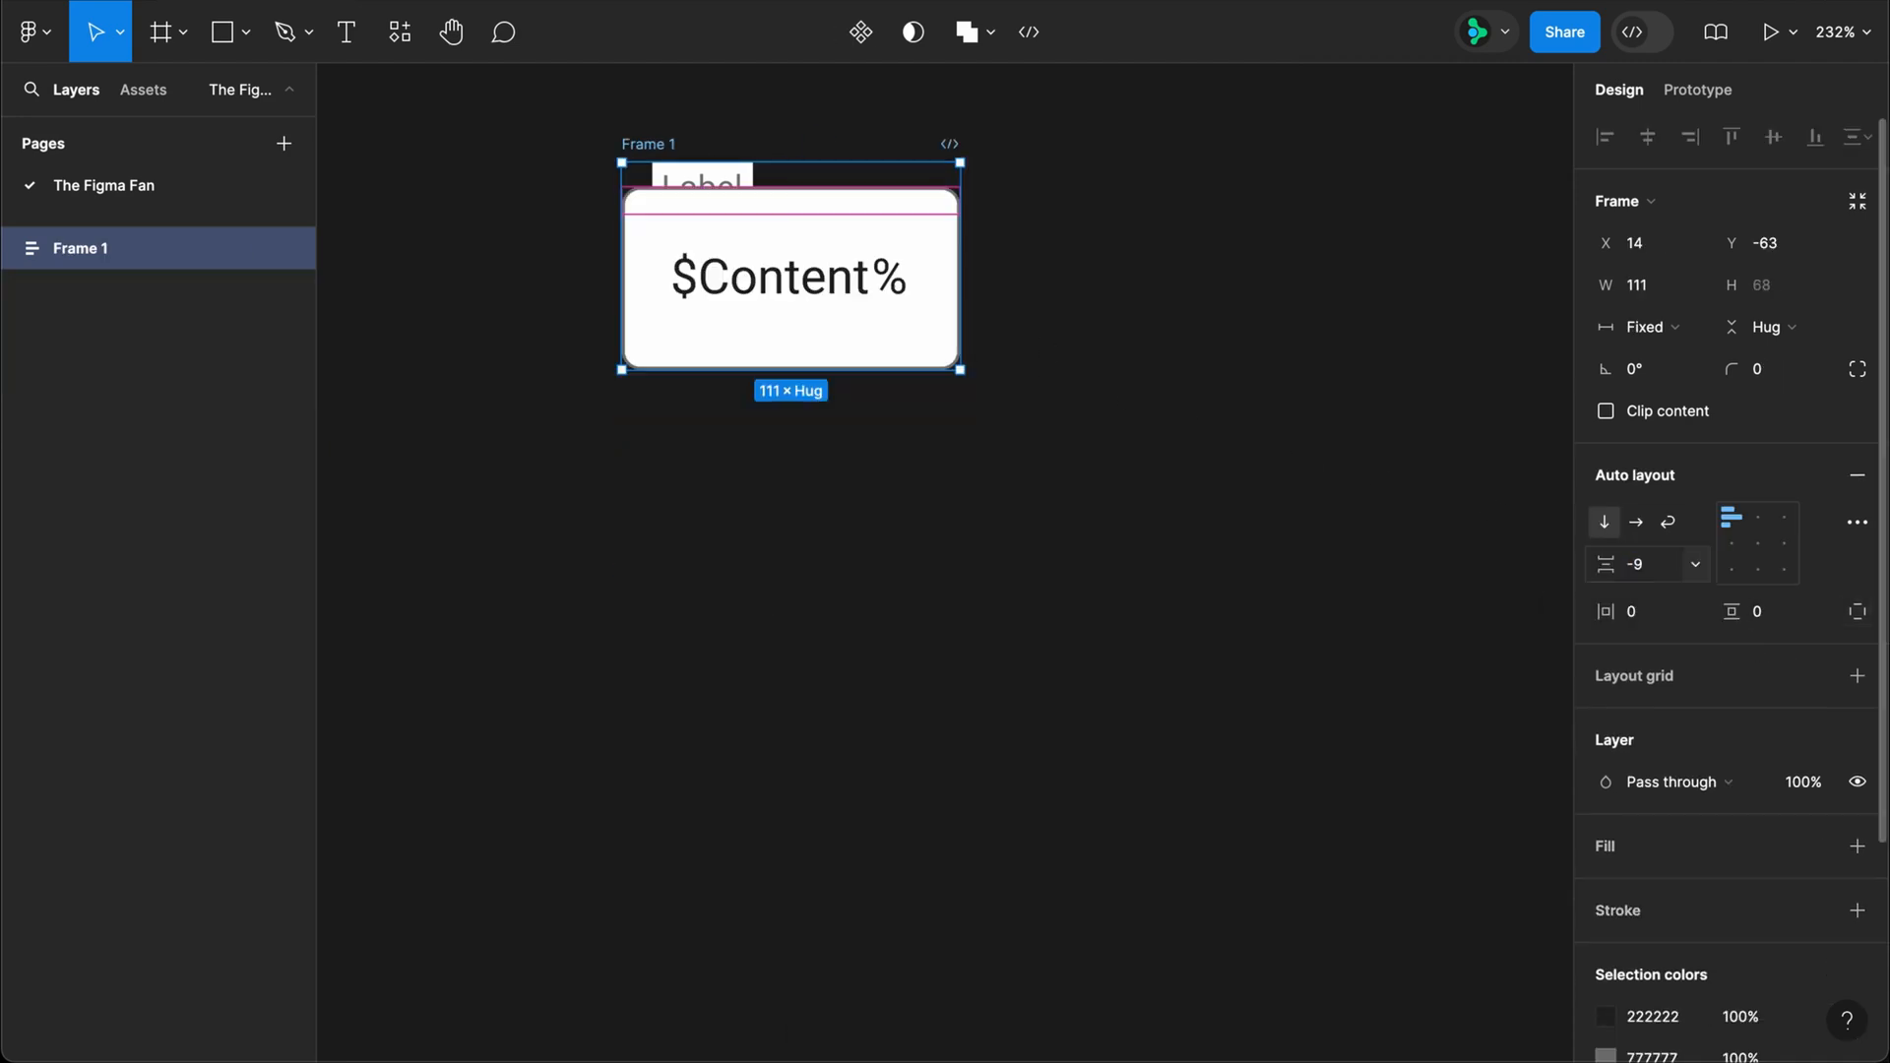
Step: Set the combined frame's canvas stacking to First on top in the advanced auto layout settings
{"action": "left_click", "coordinate": [1858, 522]}
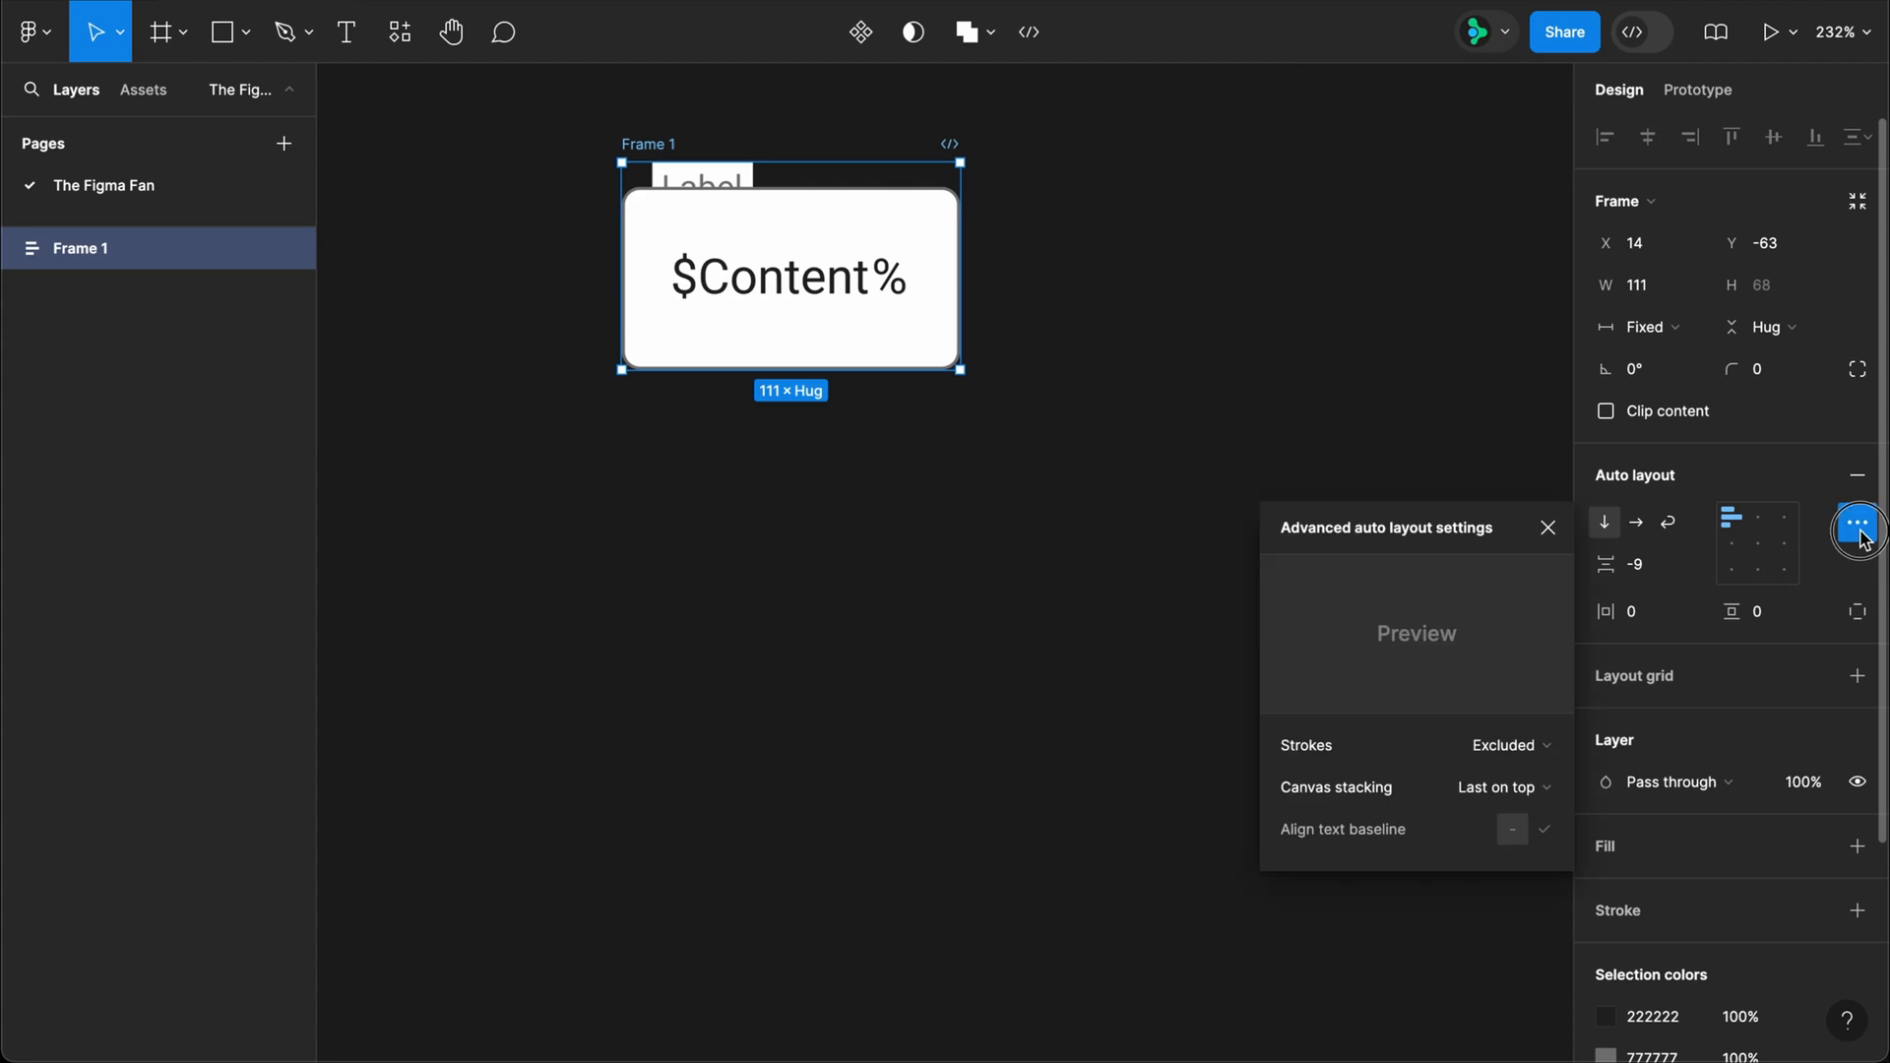
{"action": "left_click", "coordinate": [1497, 784]}
{"action": "left_click", "coordinate": [1490, 755]}
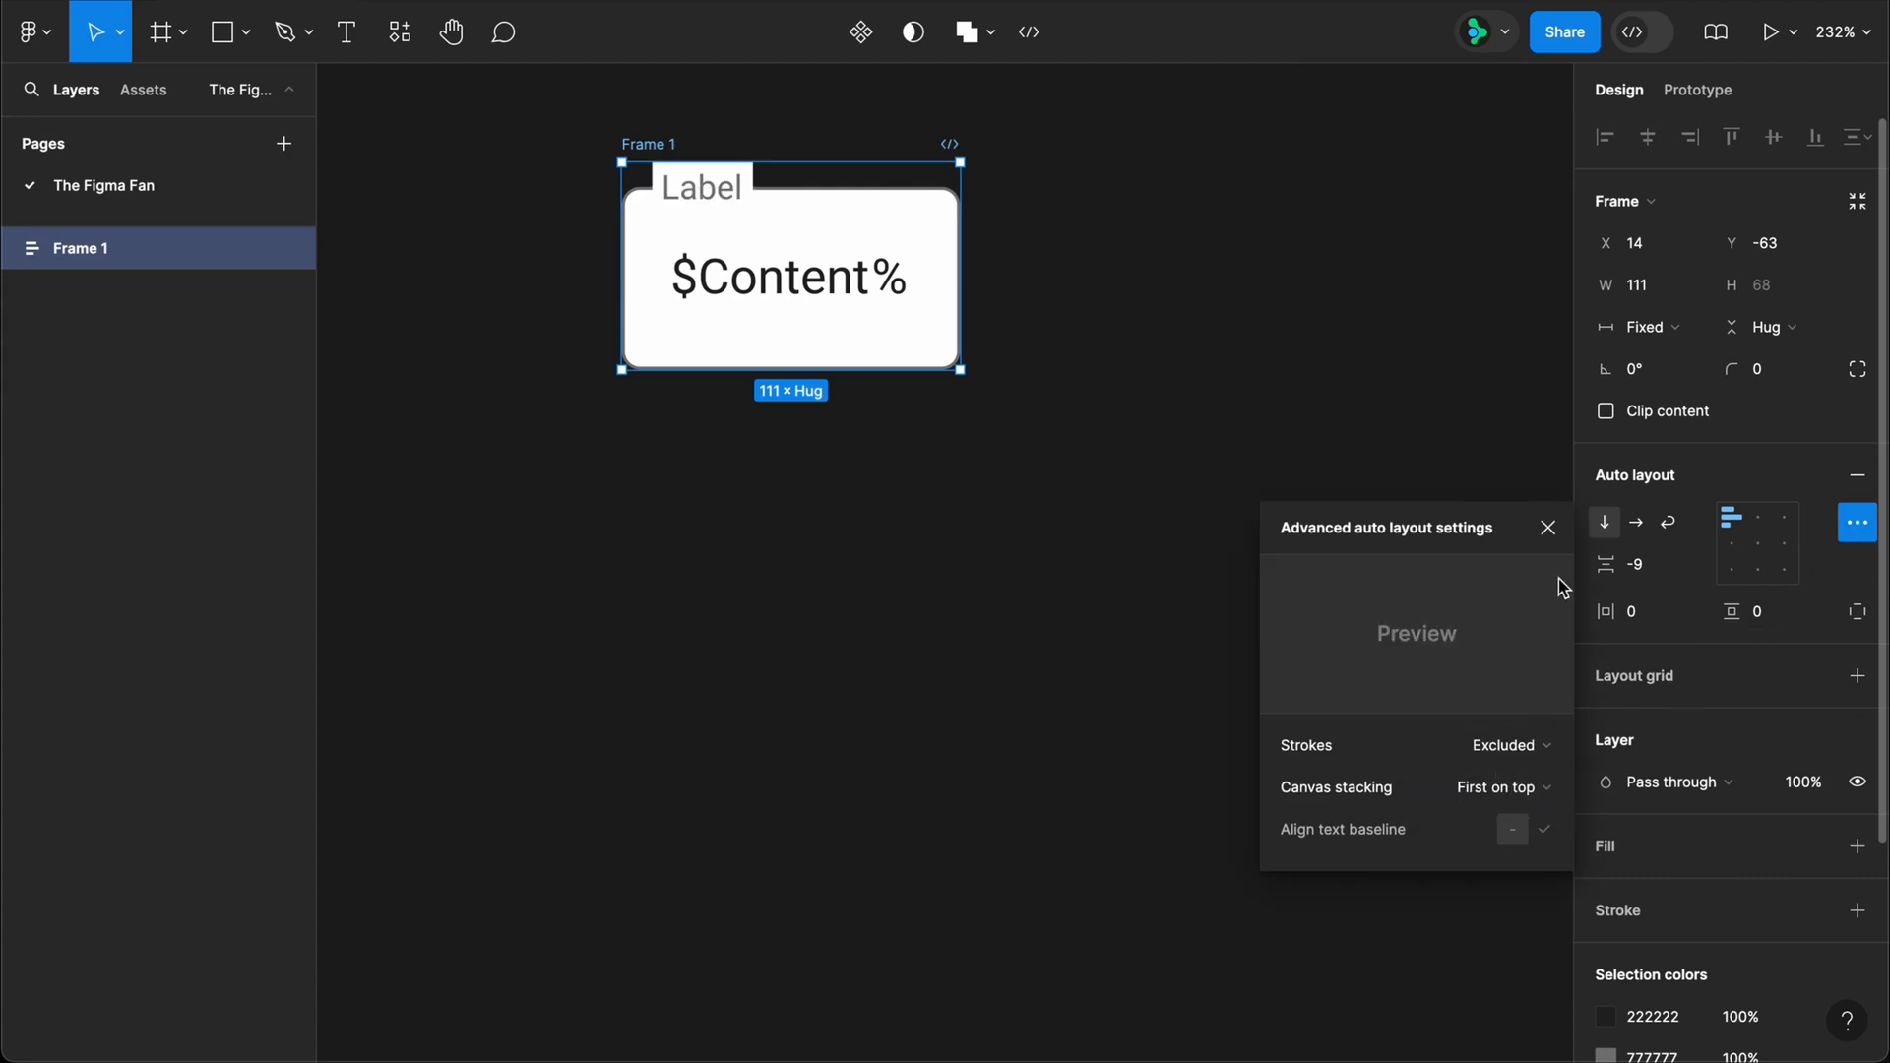
{"action": "left_click", "coordinate": [1547, 528]}
Step: Rename the frame holding the label and content box as "Input + label"
{"action": "double_click", "coordinate": [653, 144]}
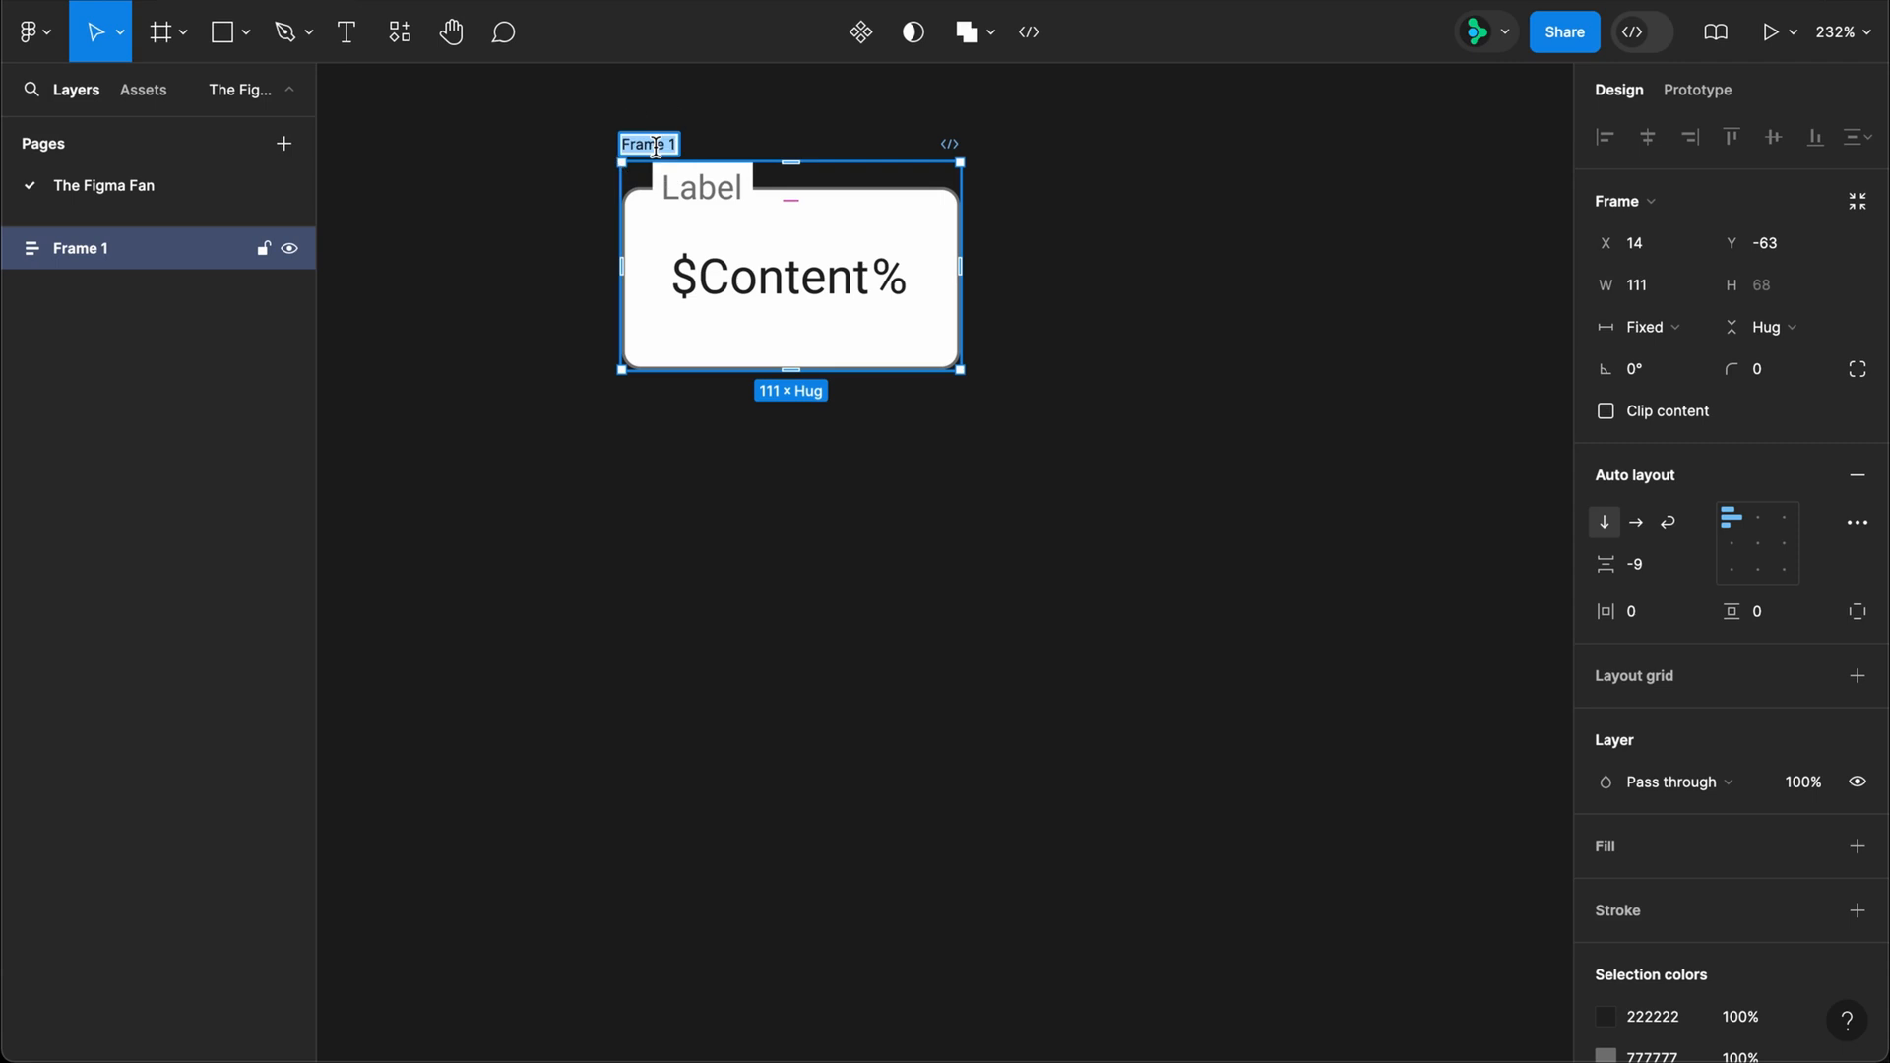
{"action": "type", "text": "Input + label"}
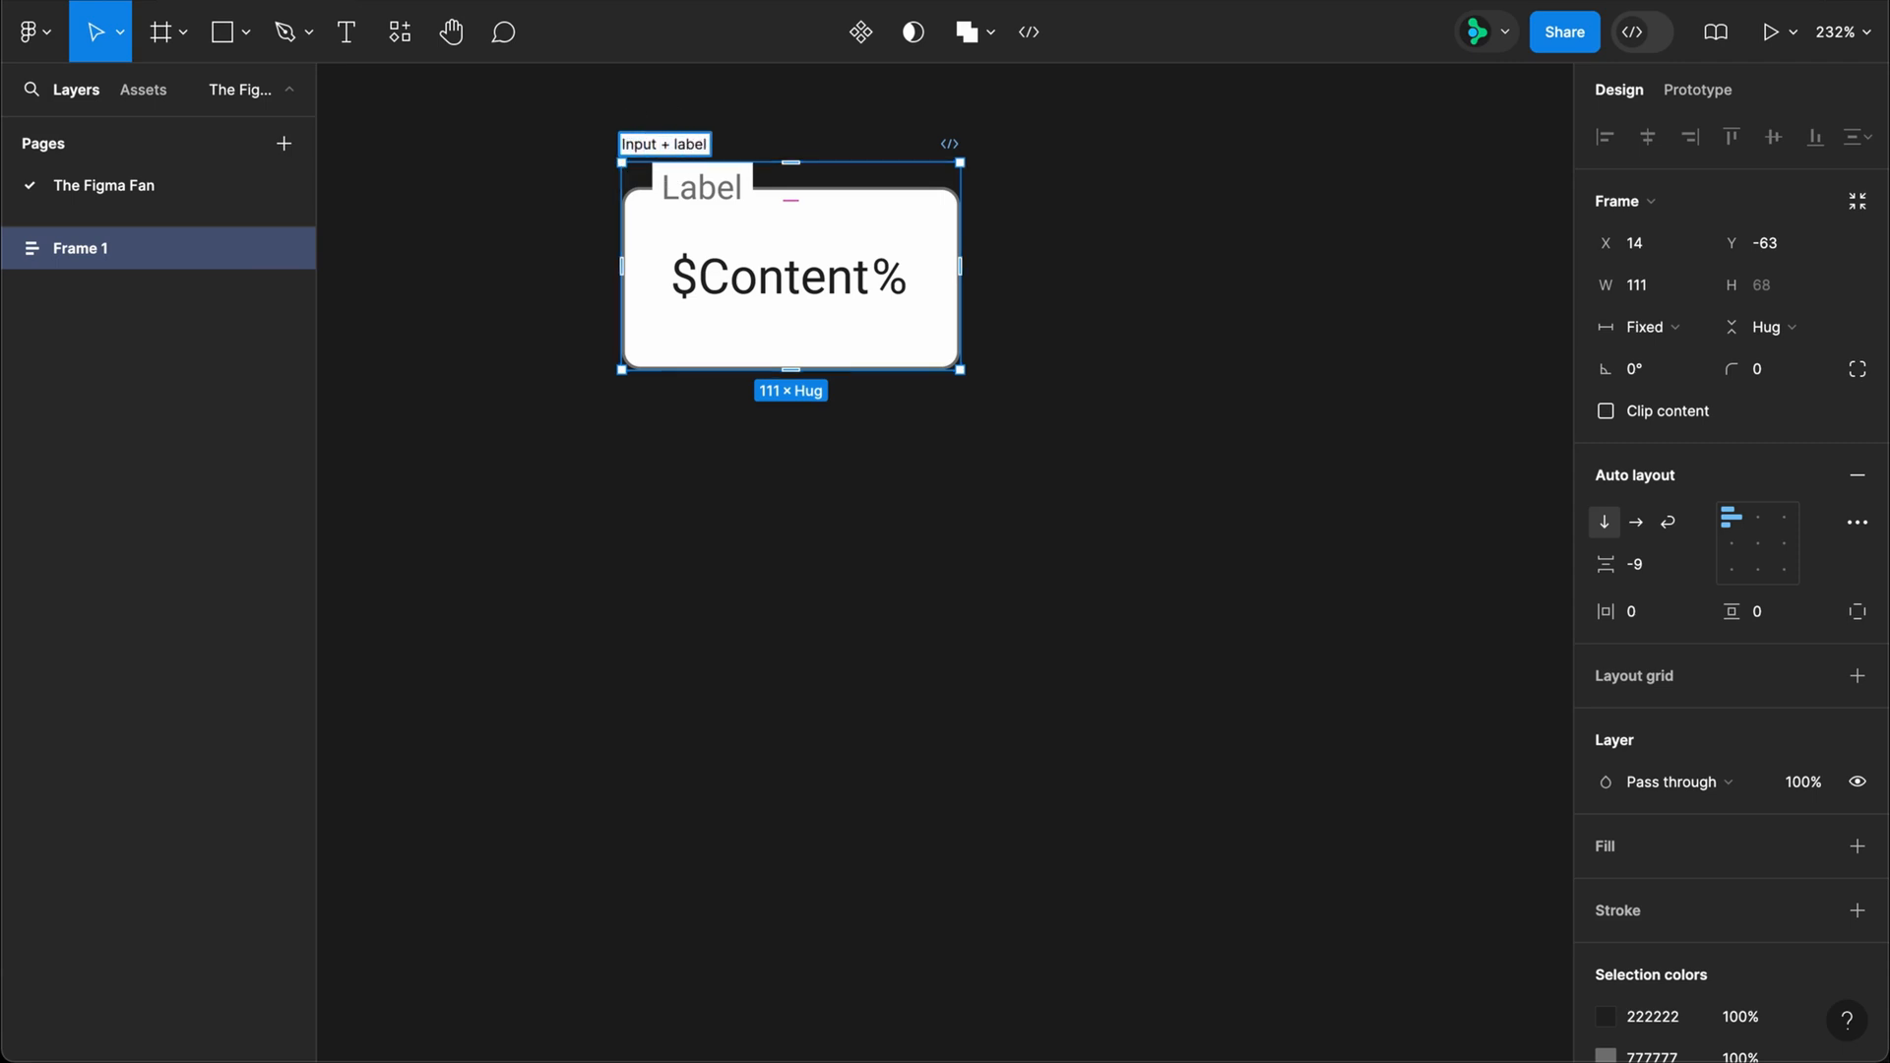
{"action": "key", "text": "Return"}
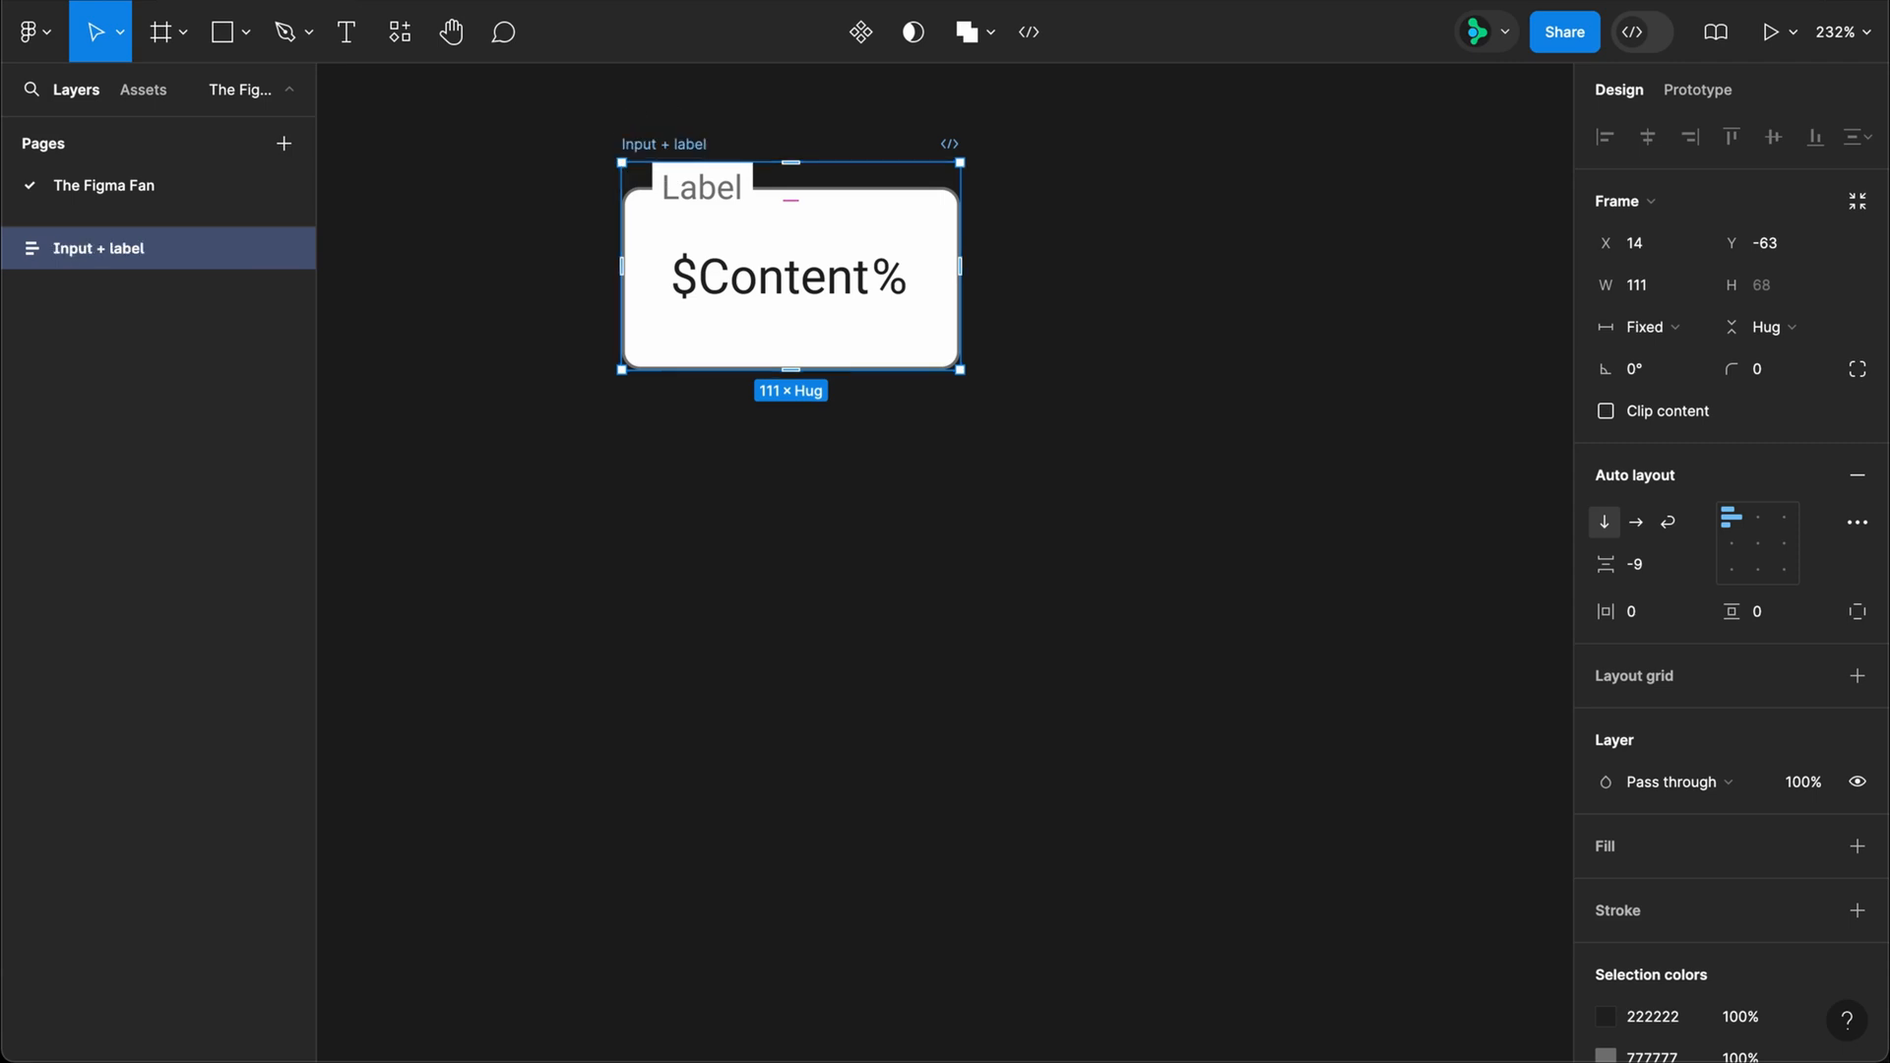
Step: Add a text layer reading "Help text" below the Input + label frame
{"action": "key", "text": "t"}
{"action": "left_click", "coordinate": [700, 513]}
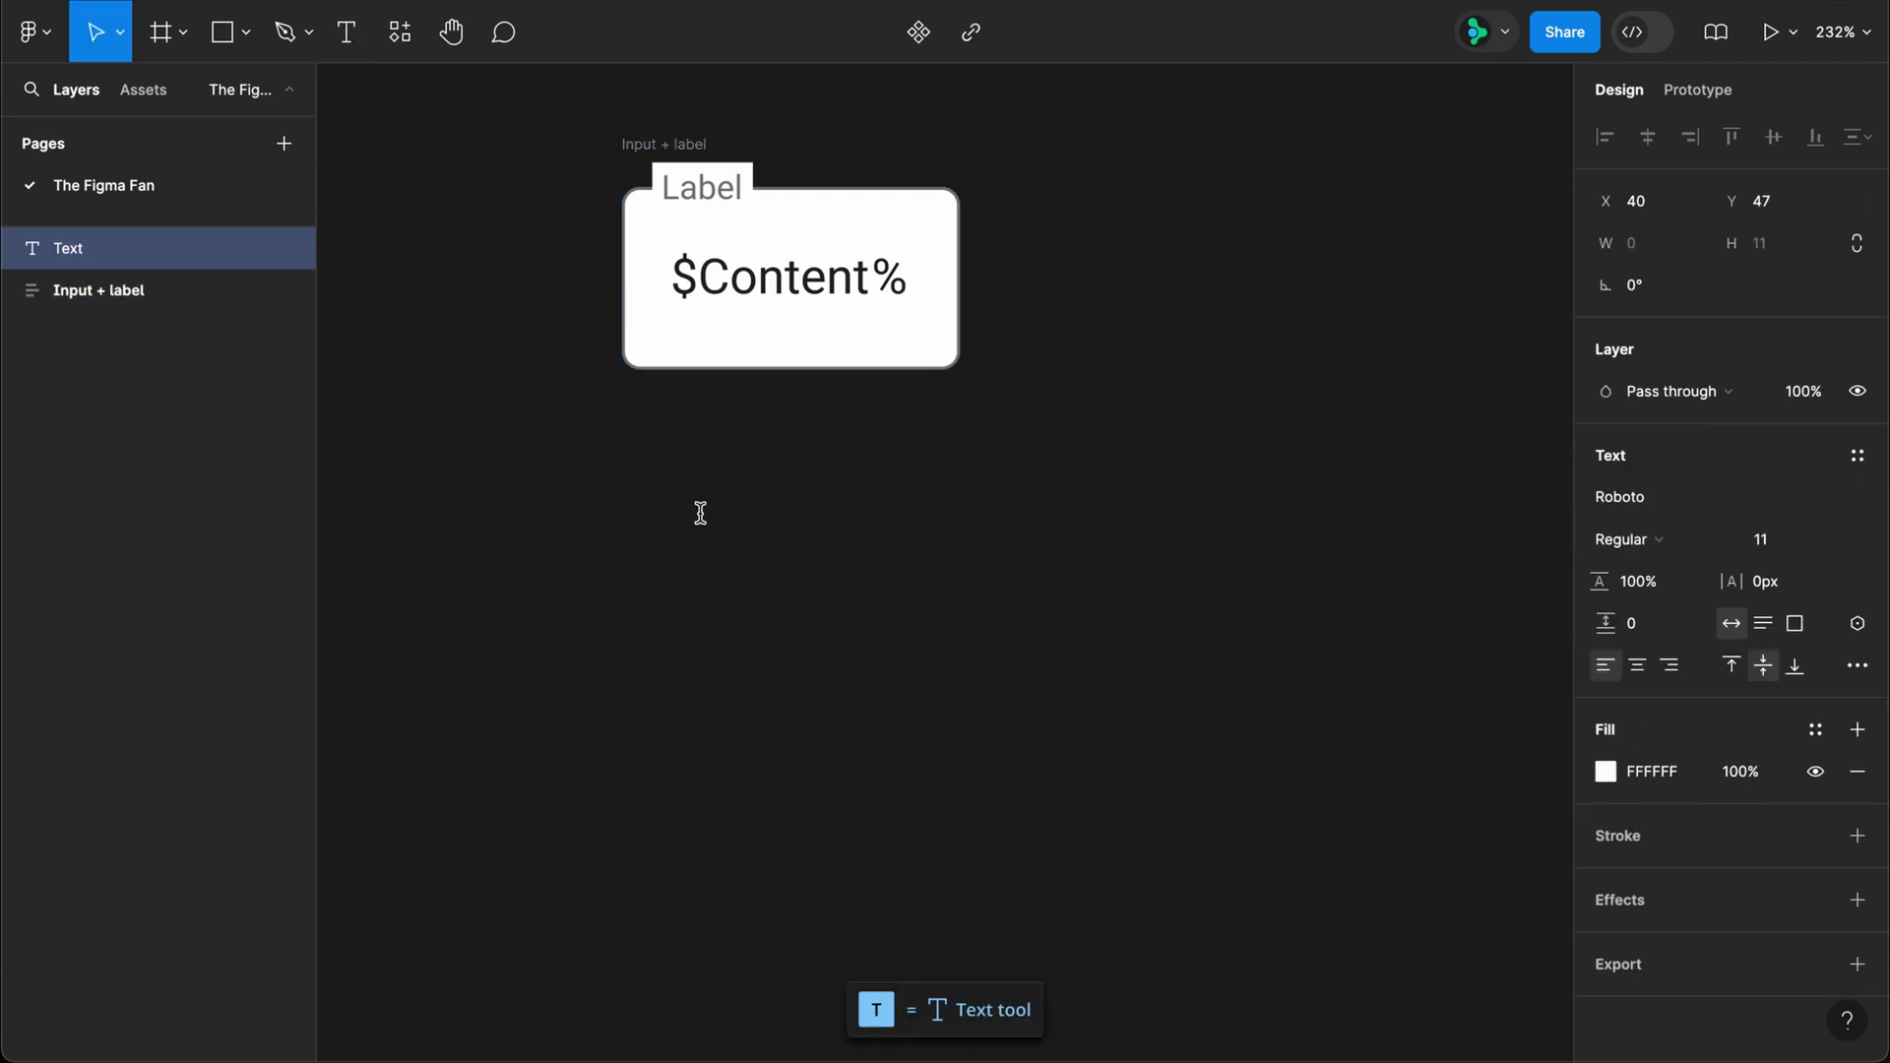
{"action": "type", "text": "Help text"}
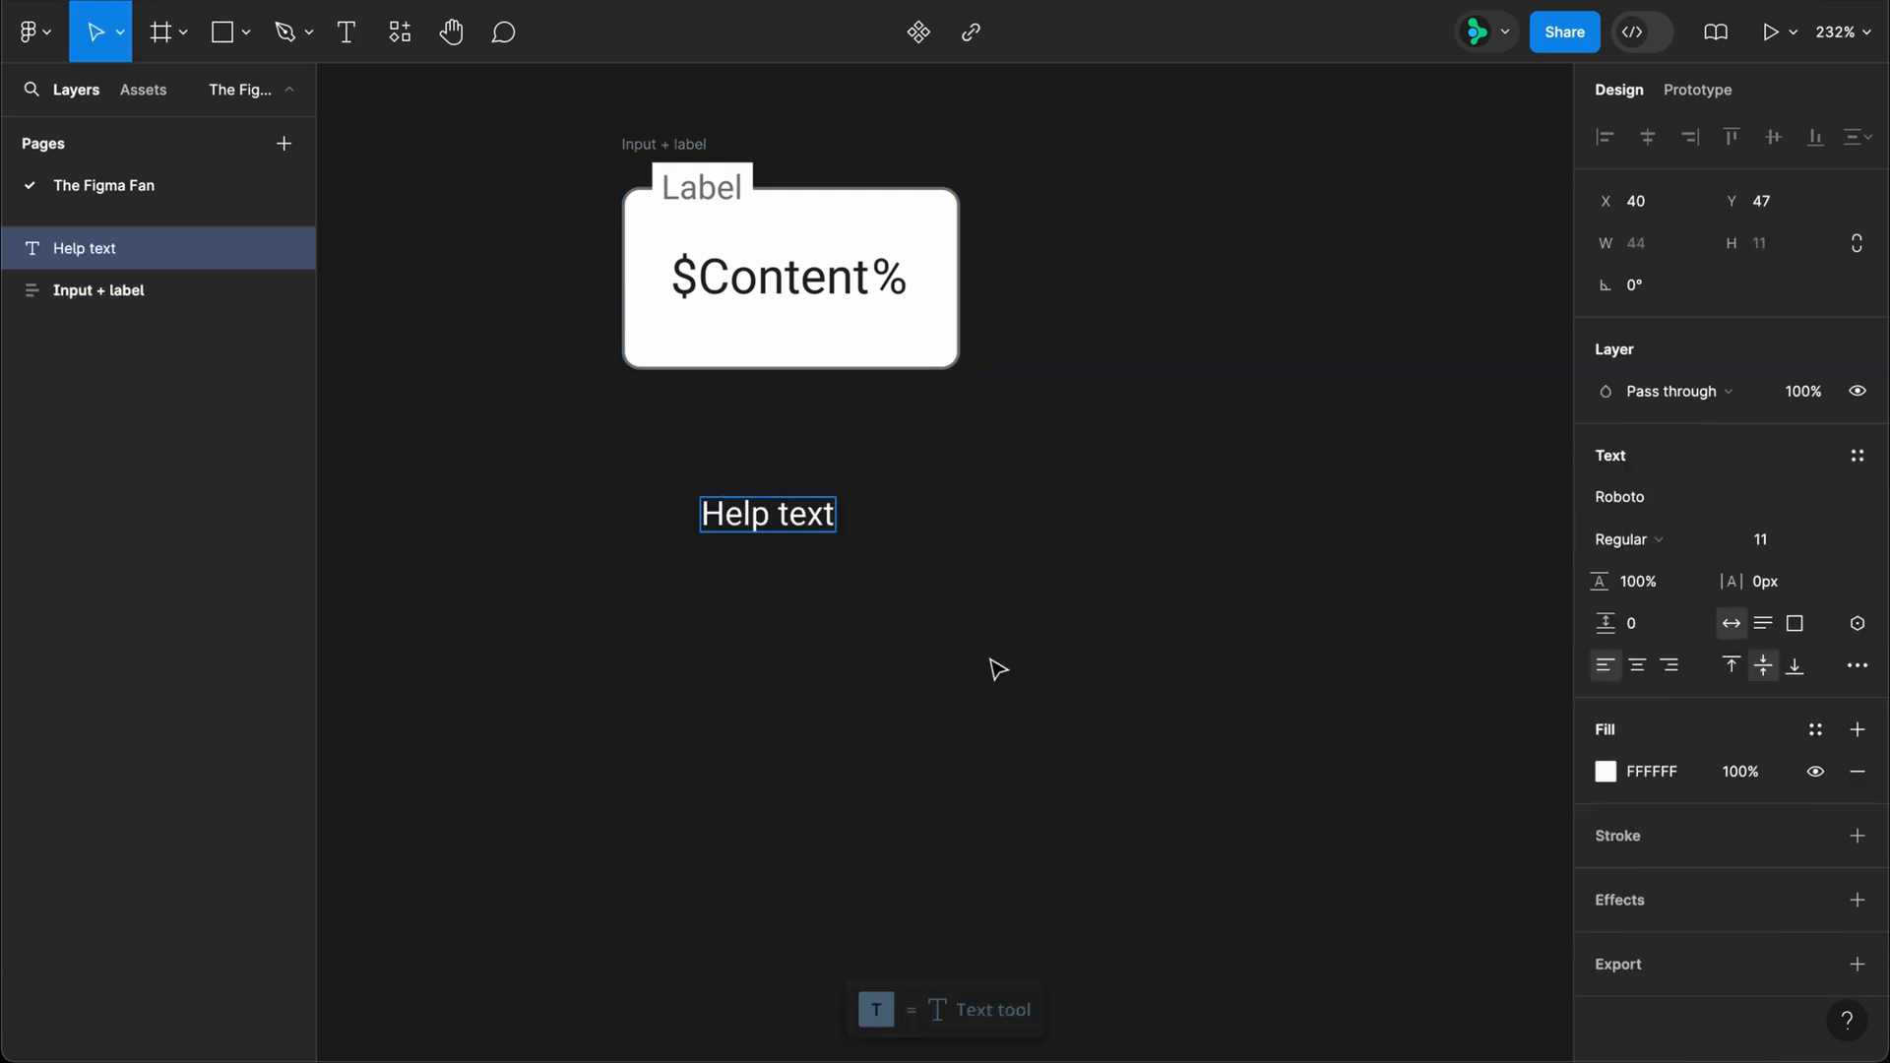
{"action": "key", "text": "Escape"}
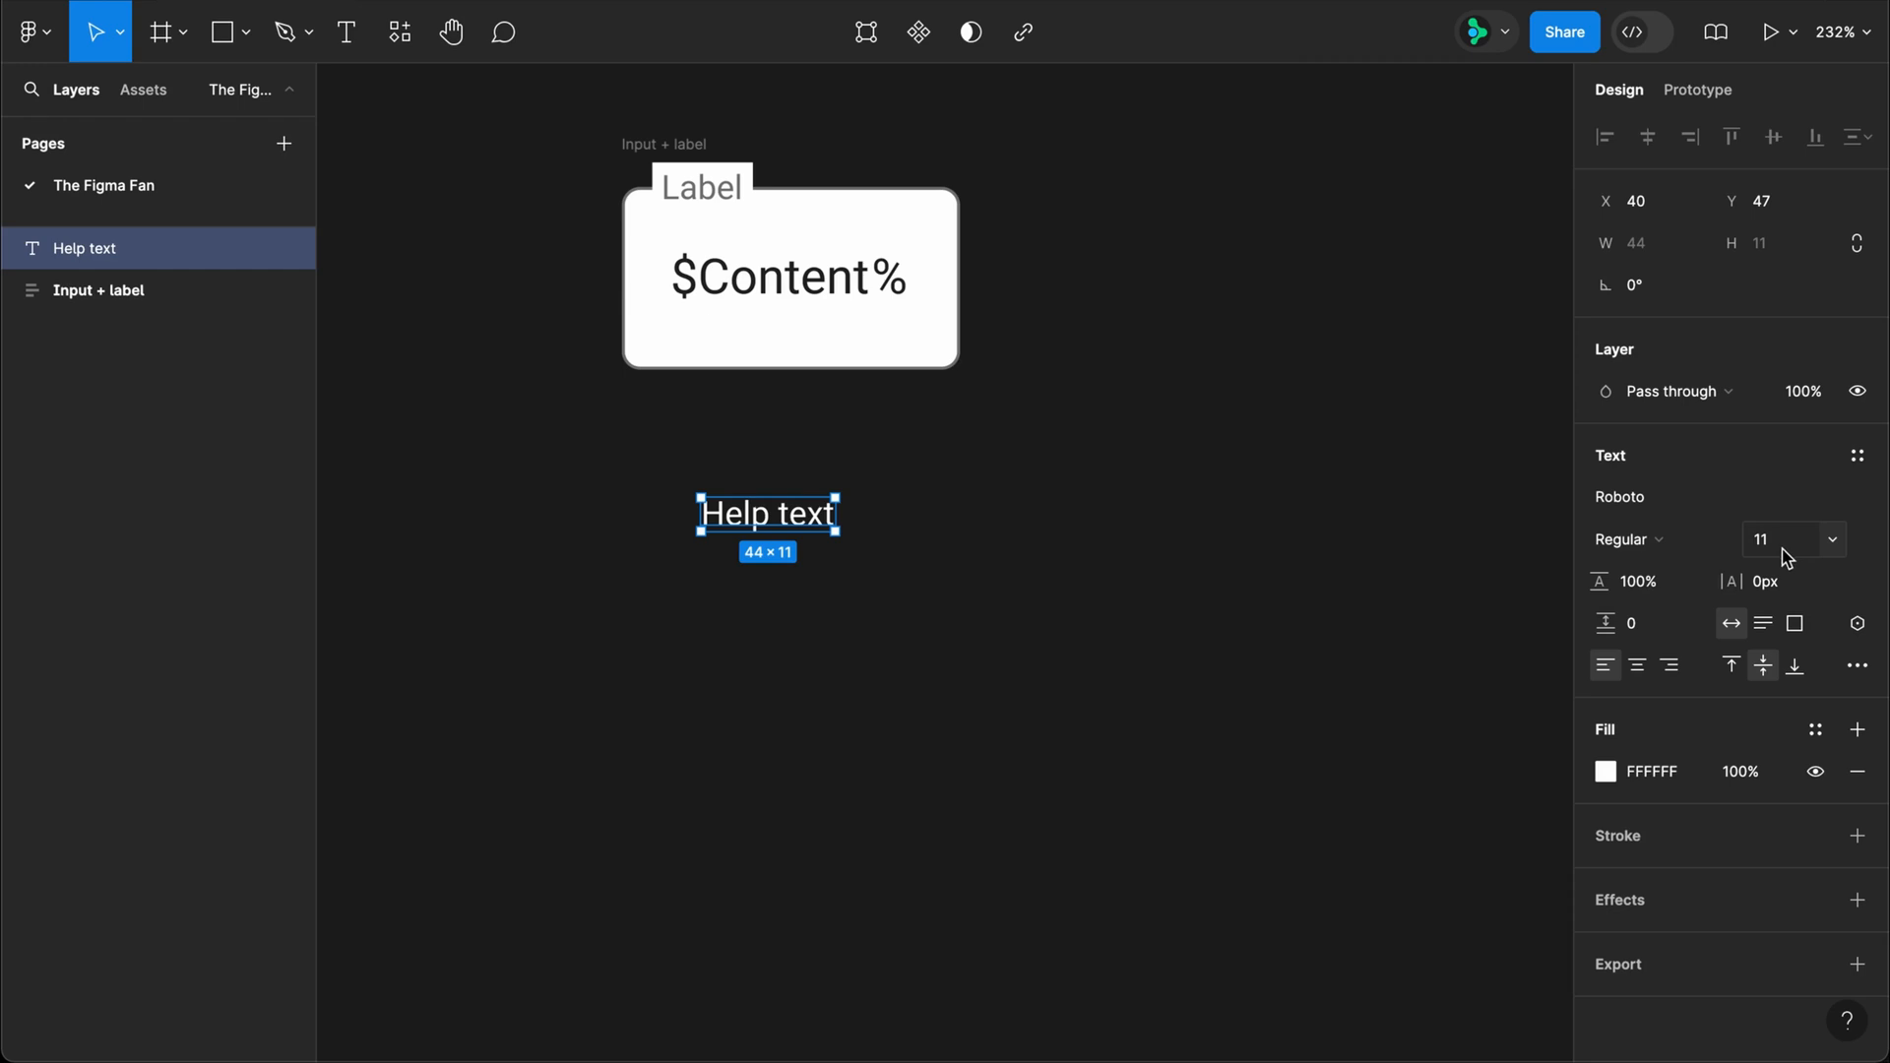
Step: Set the Help text's line height to 130% and its fill to 777777
{"action": "double_click", "coordinate": [1630, 581]}
{"action": "type", "text": "1"}
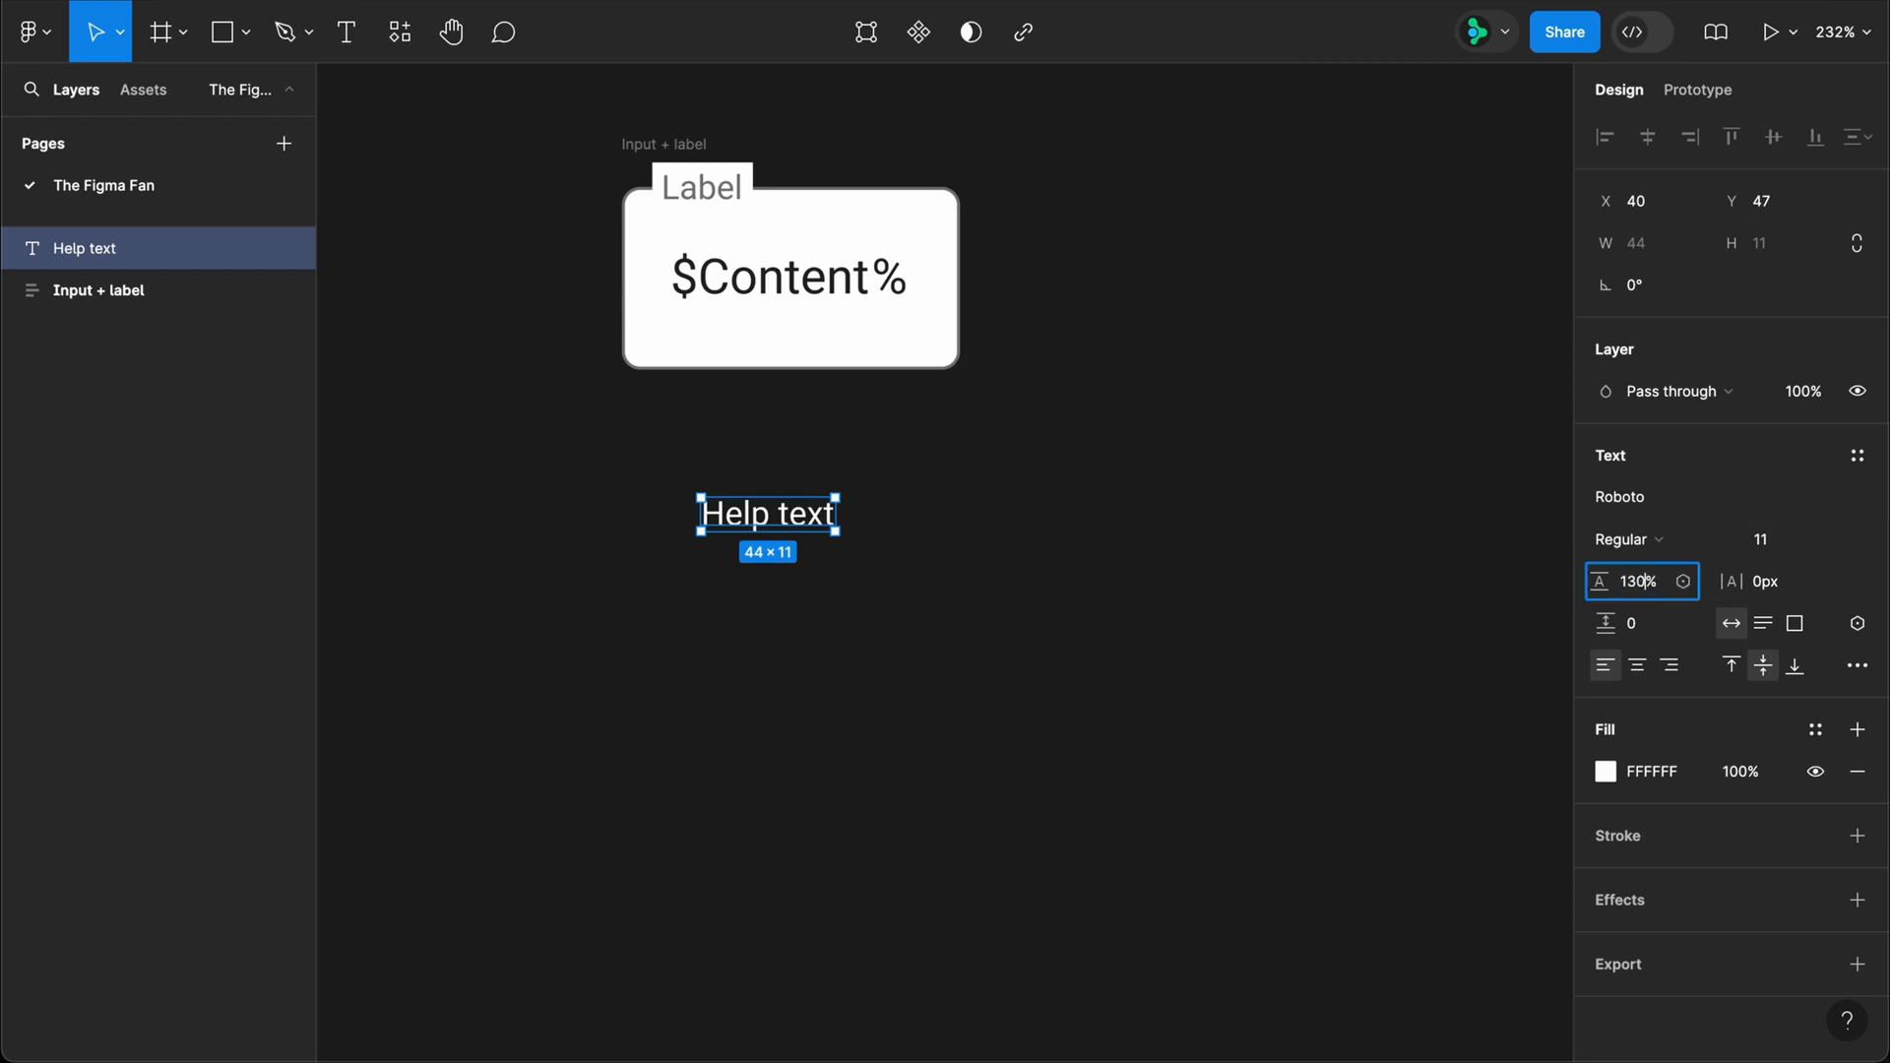
{"action": "type", "text": "30"}
{"action": "key", "text": "Return"}
{"action": "left_click", "coordinate": [1654, 773]}
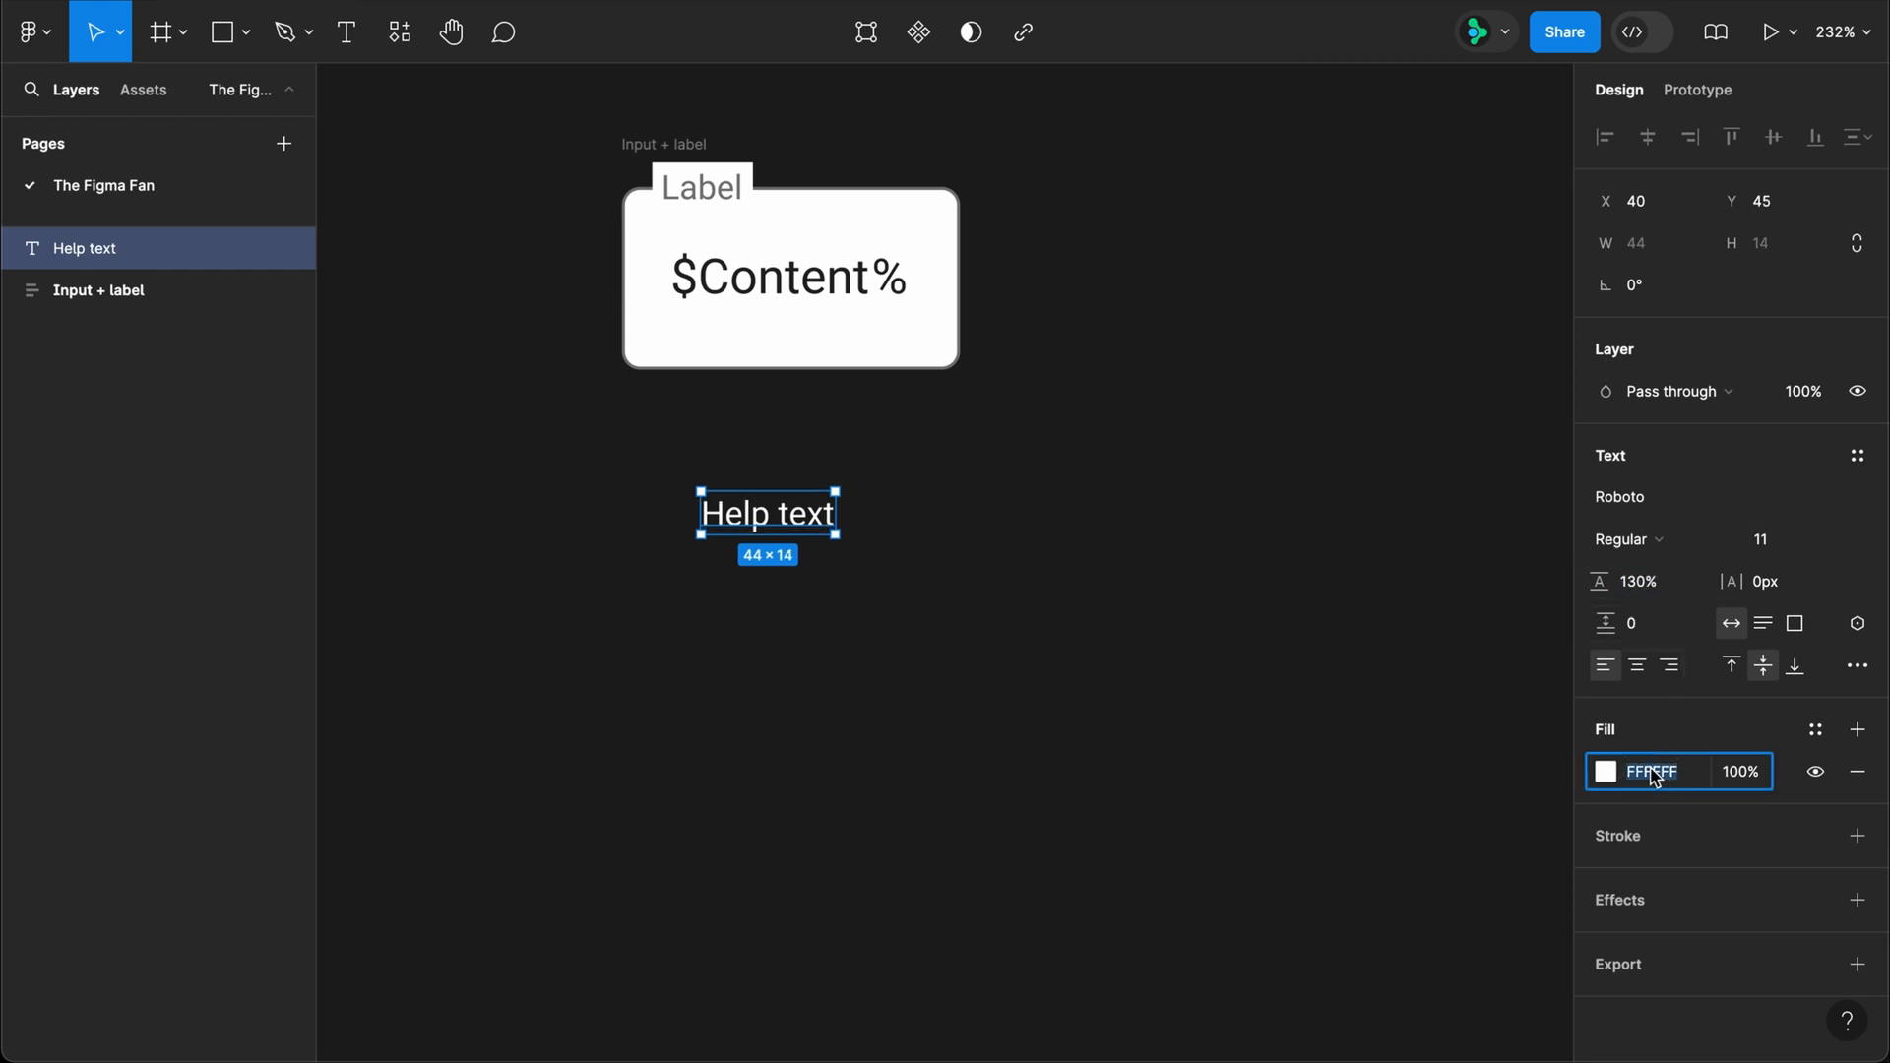
{"action": "type", "text": "777"}
{"action": "key", "text": "Return"}
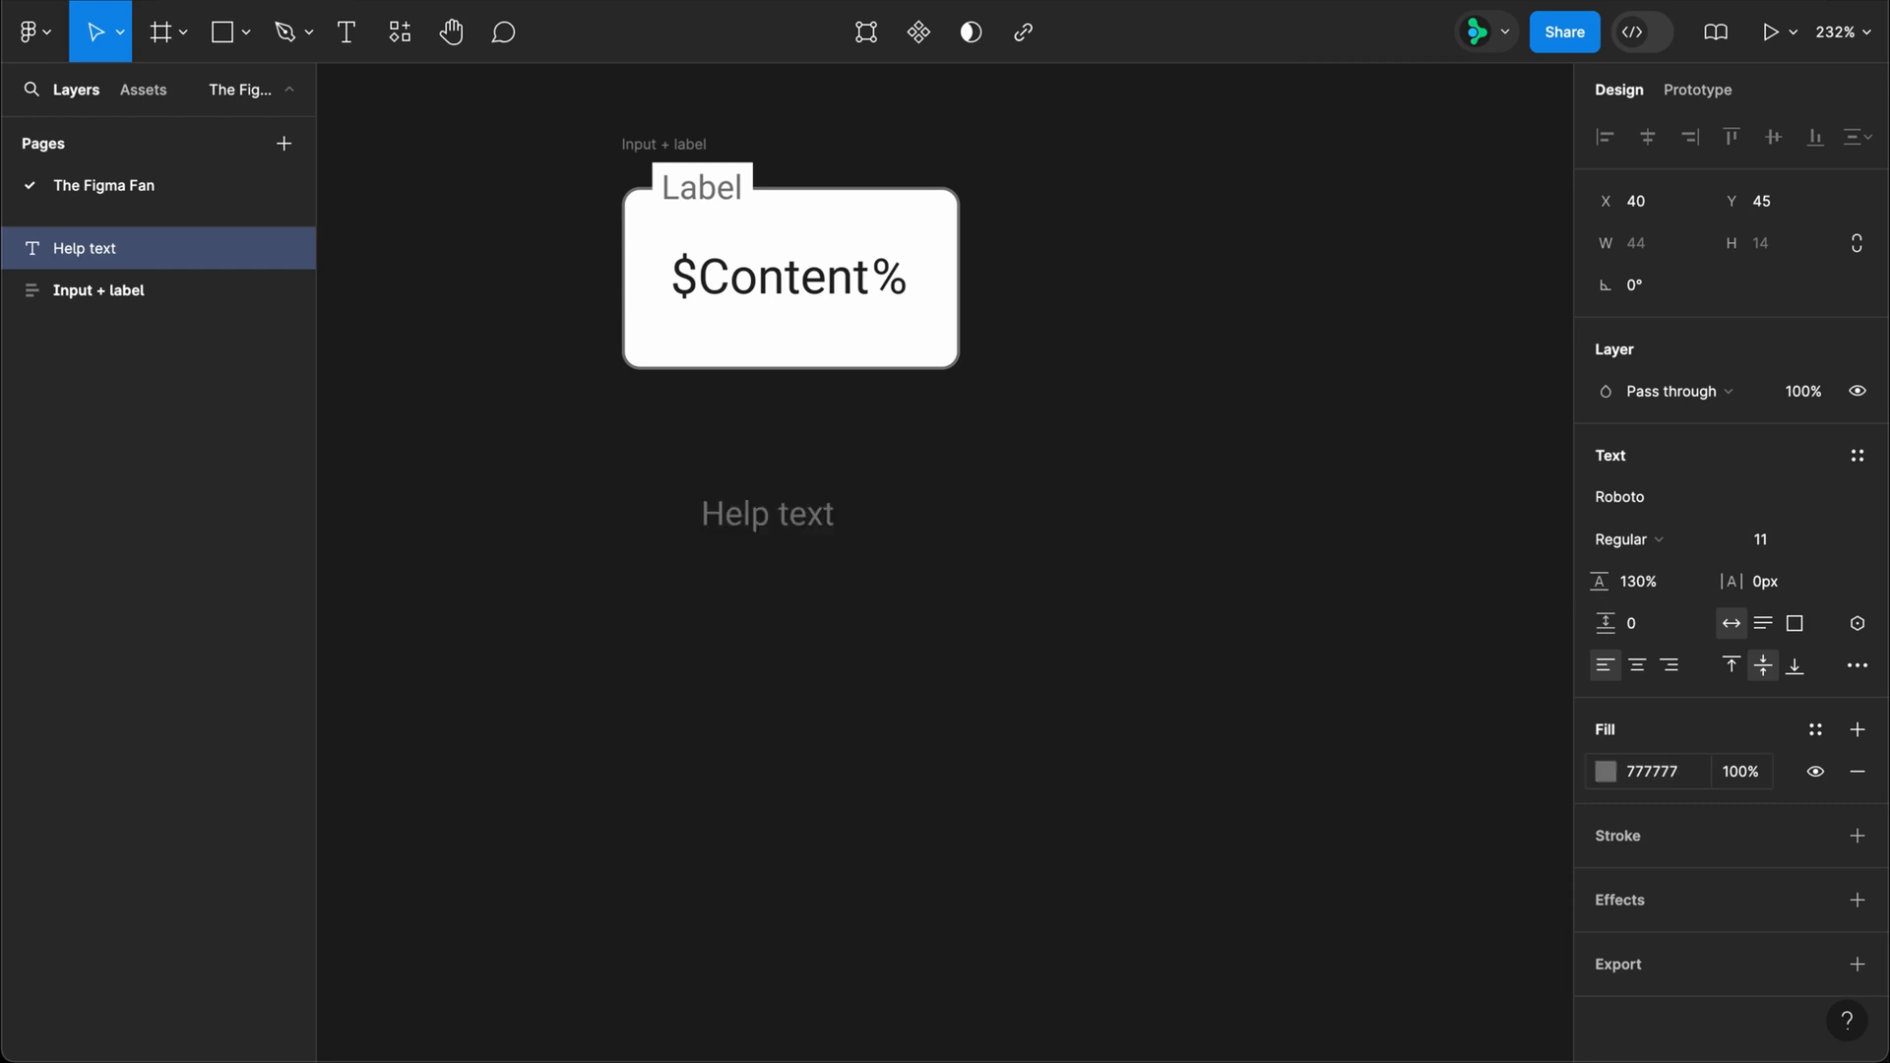
Step: Wrap the Help text in a left-aligned auto layout frame with 8 horizontal and 0 vertical padding
{"action": "key", "text": "shift+a"}
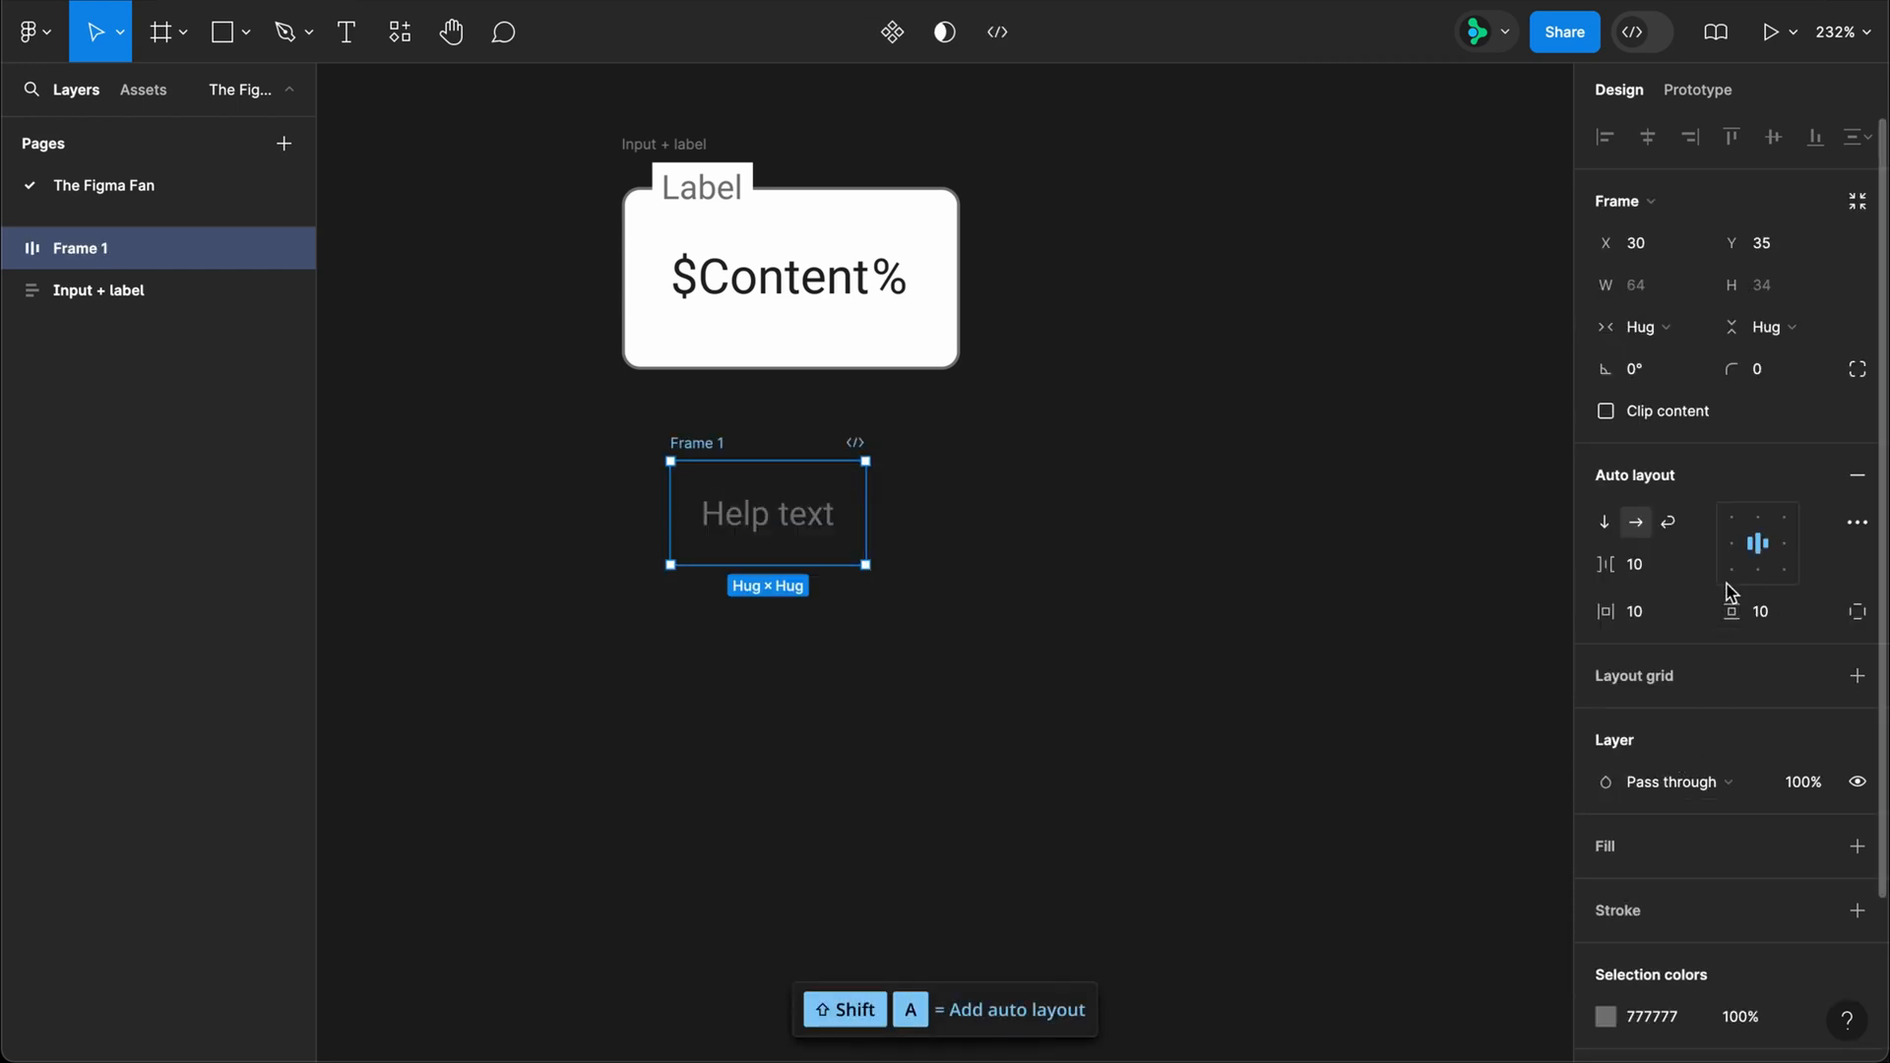
{"action": "left_click", "coordinate": [1654, 620]}
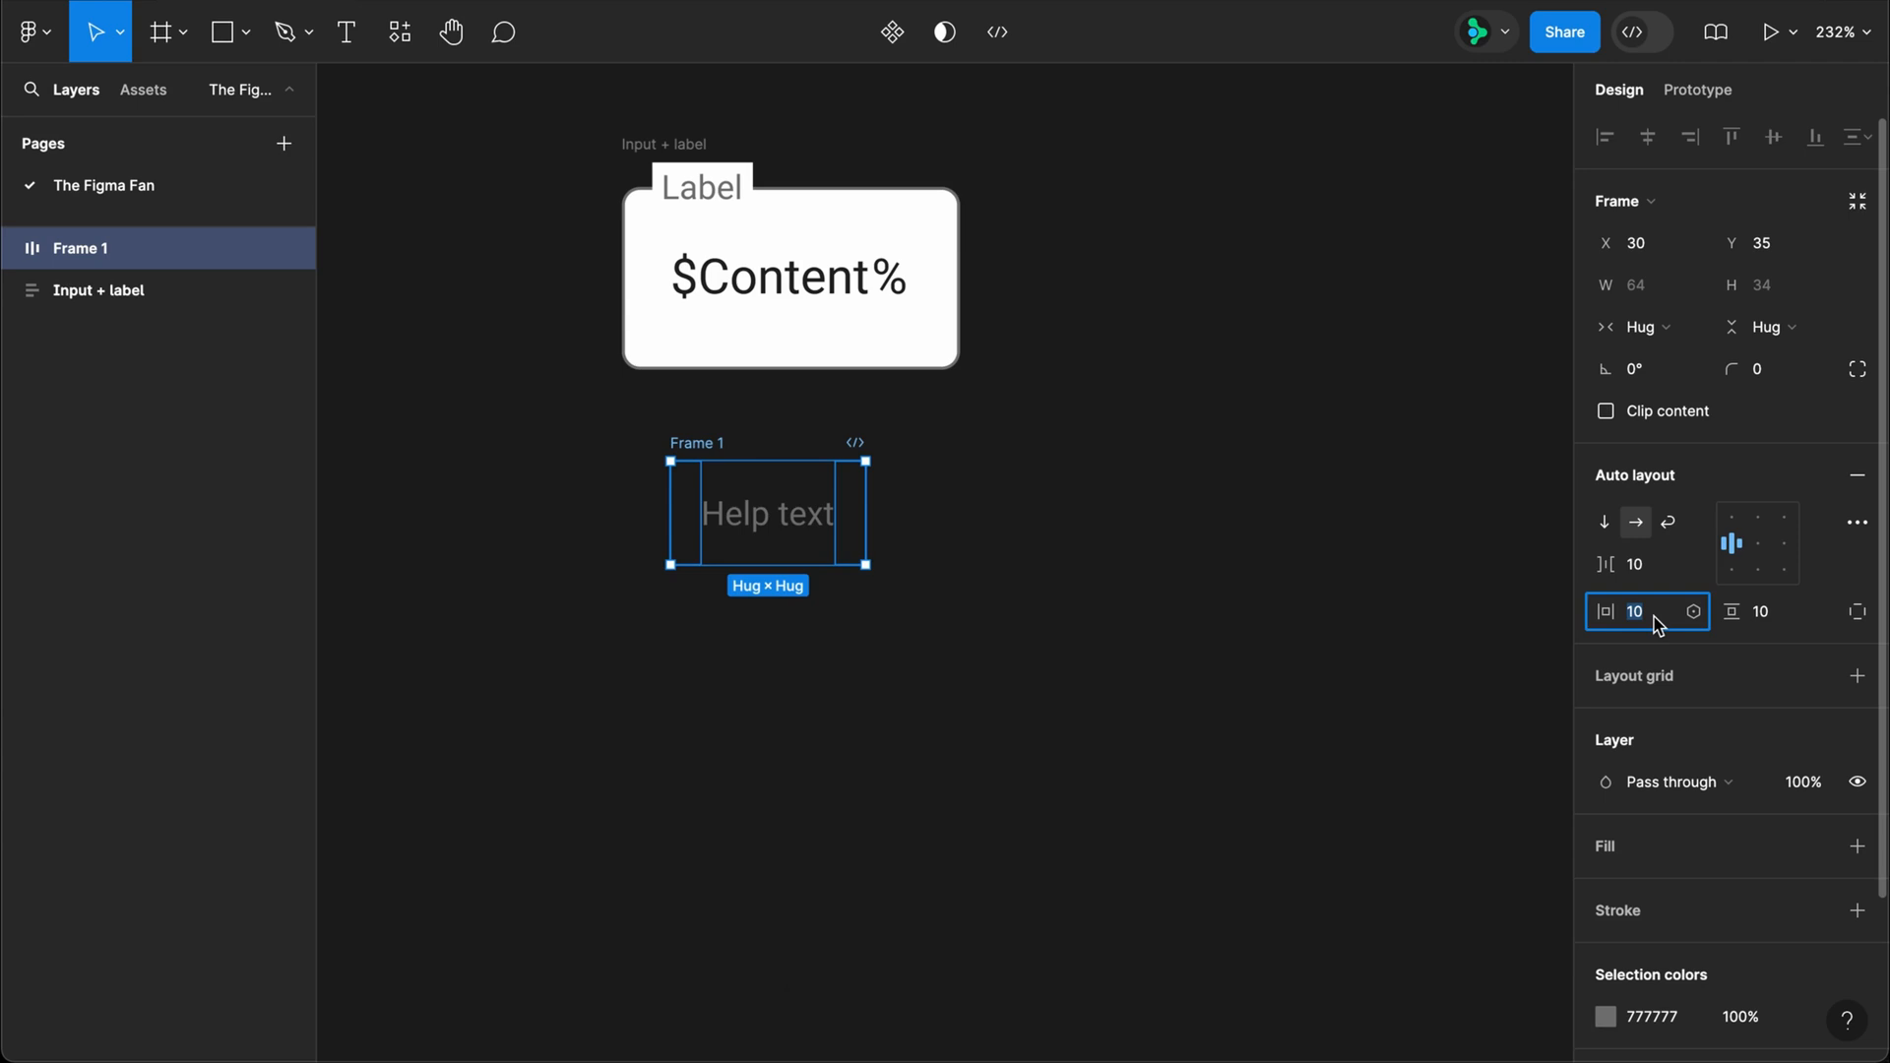
{"action": "type", "text": "8"}
{"action": "key", "text": "Tab"}
{"action": "type", "text": "0"}
{"action": "key", "text": "Return"}
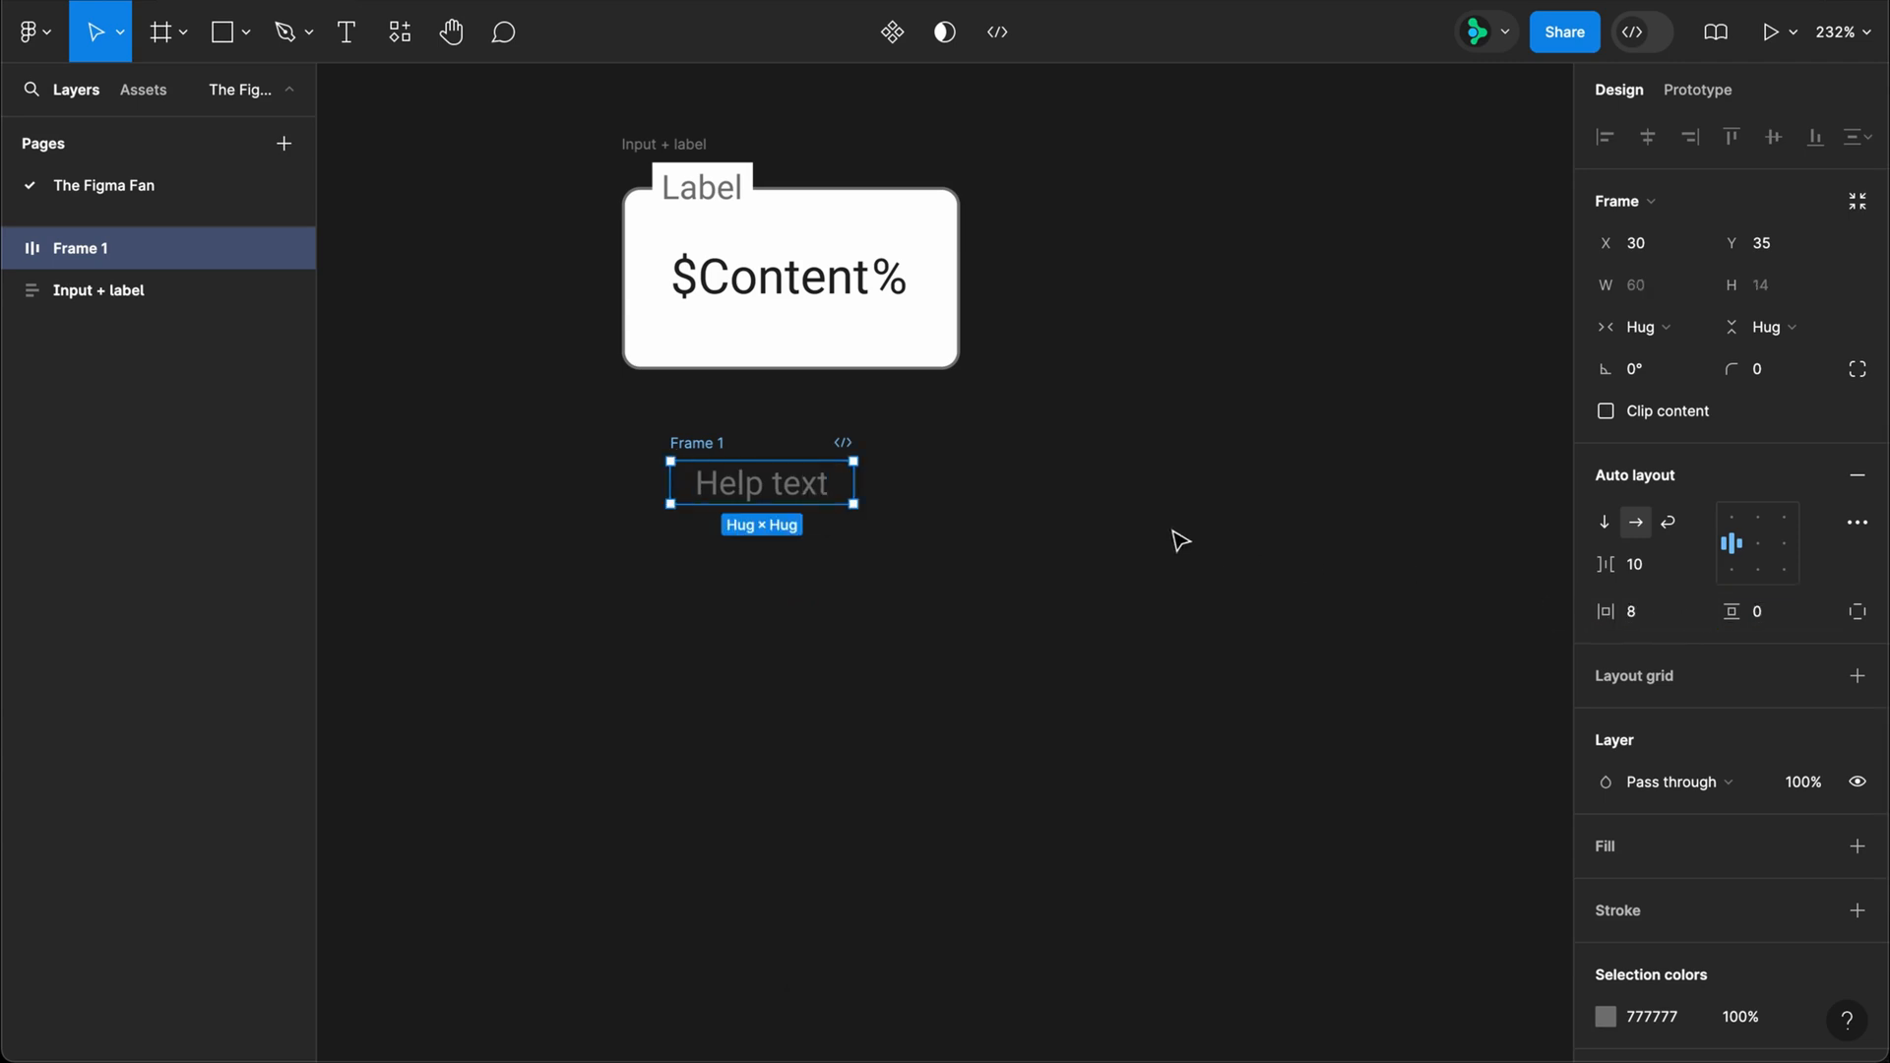
Step: Rename the frame around the Help text as "Help text container"
{"action": "double_click", "coordinate": [726, 445]}
{"action": "type", "text": "H"}
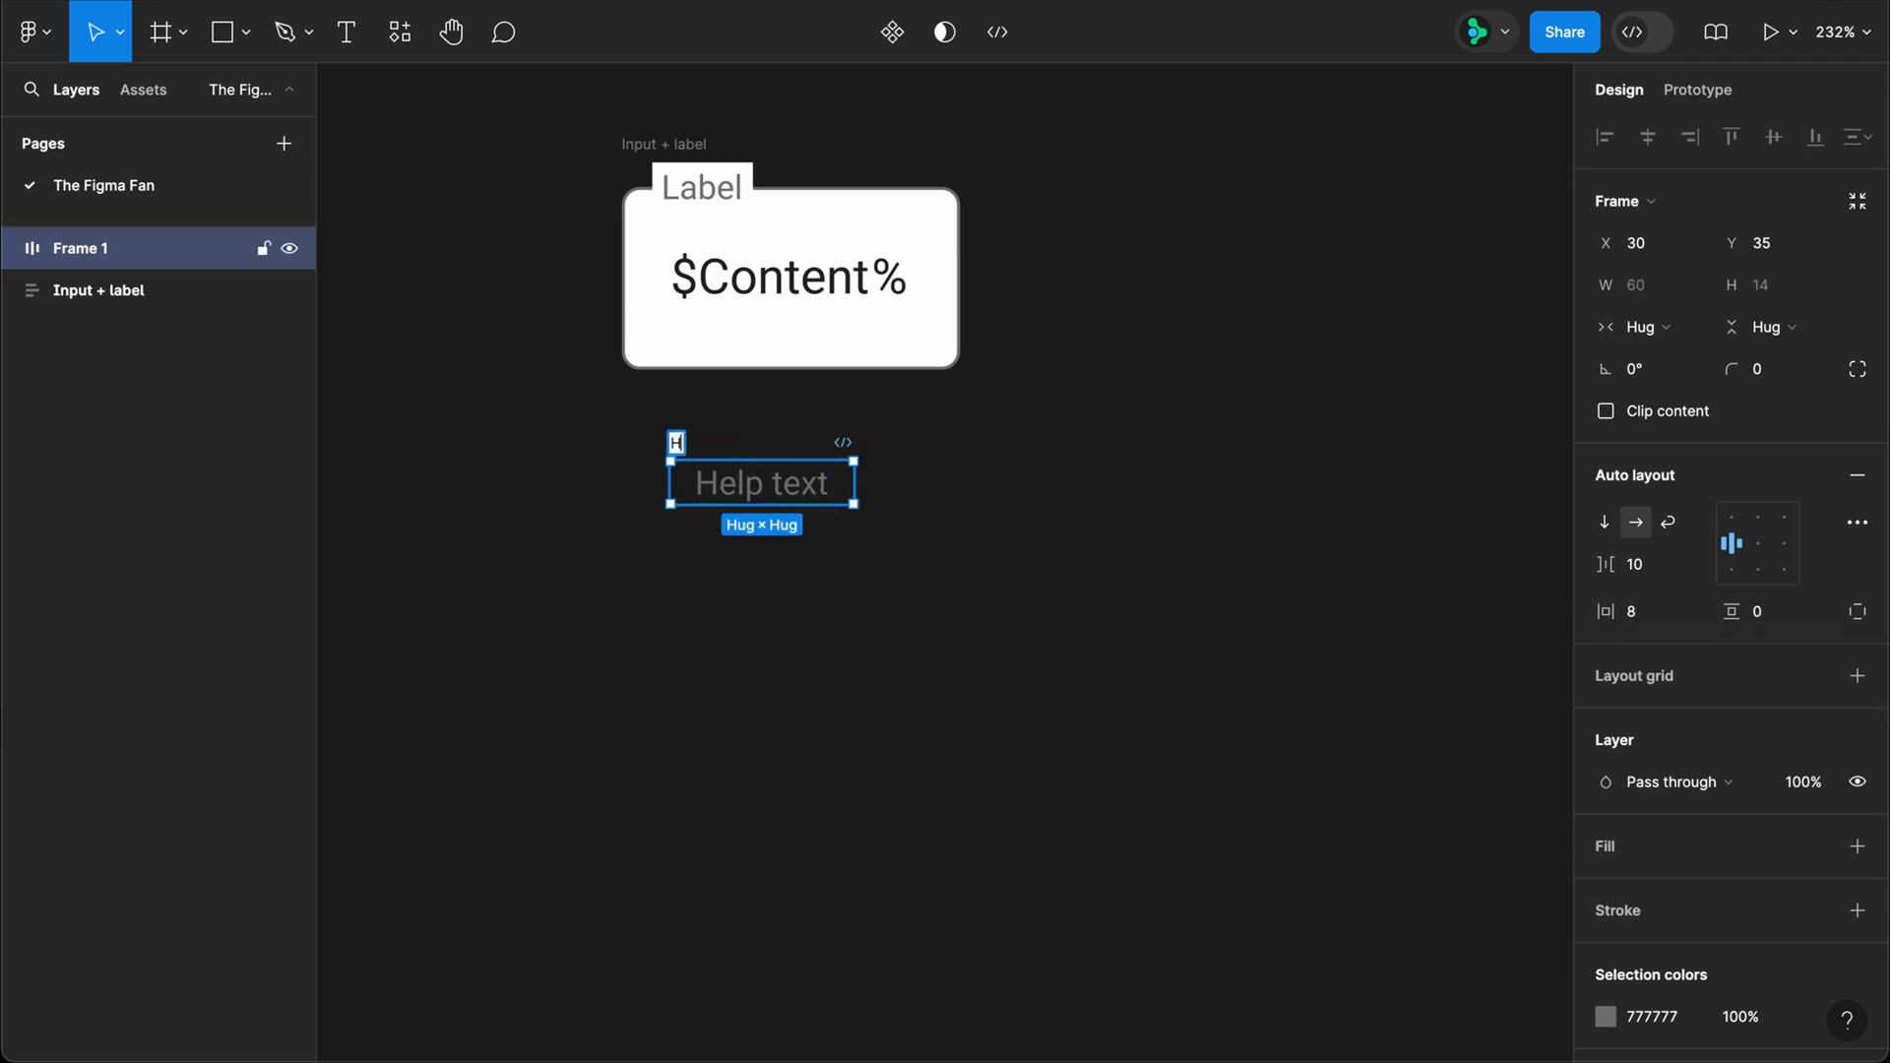
{"action": "type", "text": "elp text container"}
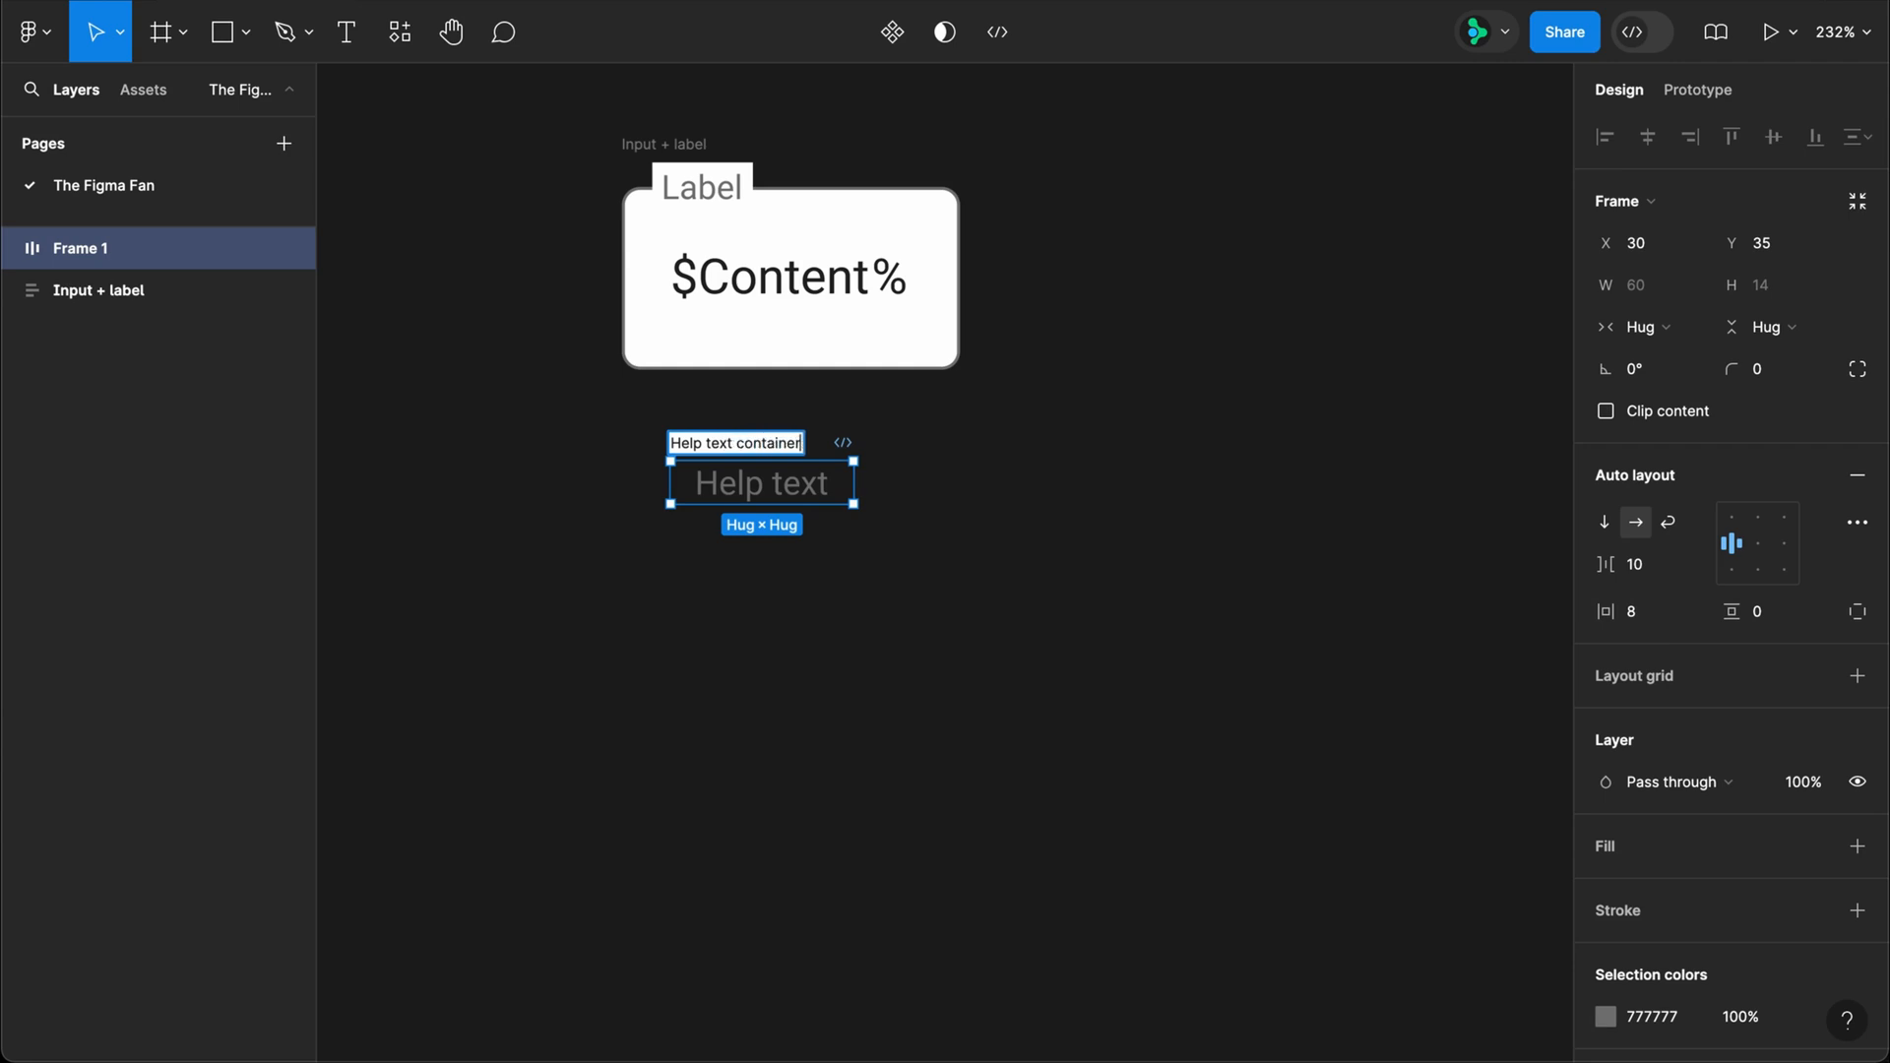
{"action": "key", "text": "Return"}
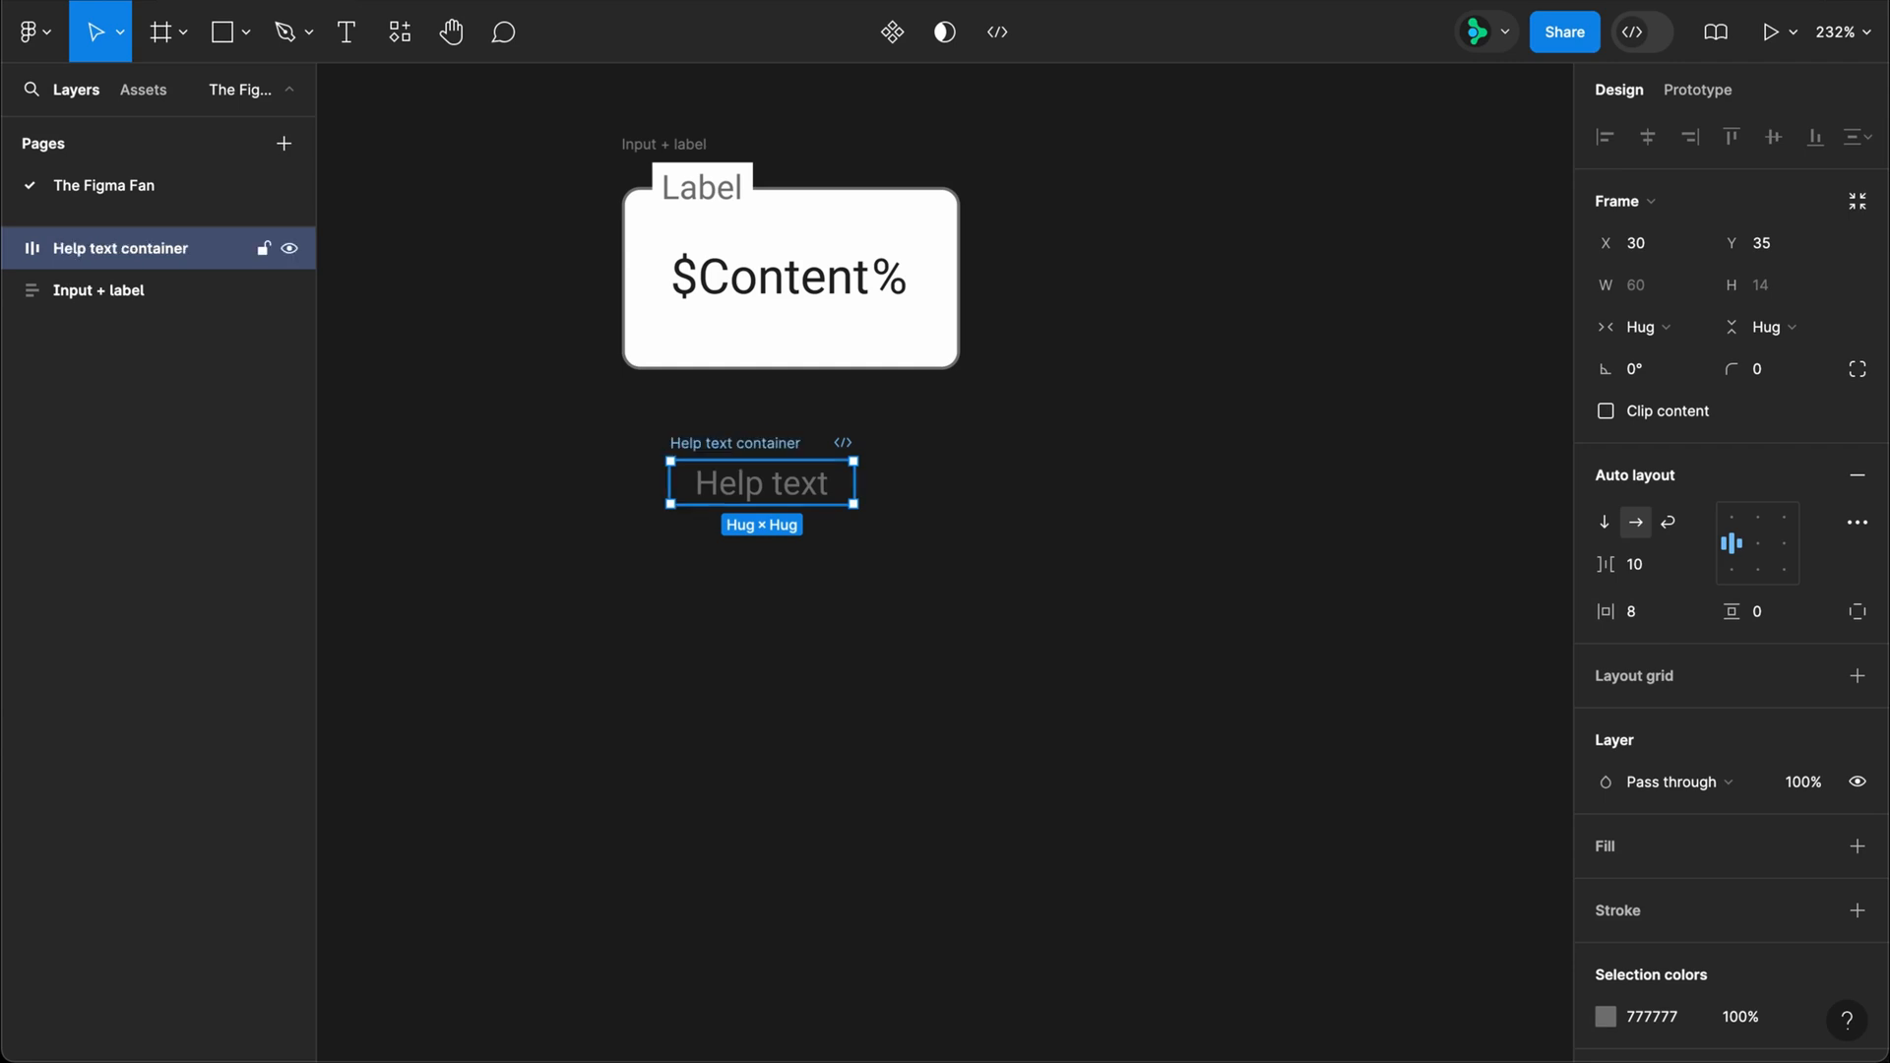
Step: Wrap Input + label and the Help text container in a top-left-aligned vertical auto layout frame with a gap of 3
{"action": "key", "text": "super+a"}
{"action": "key", "text": "shift+a"}
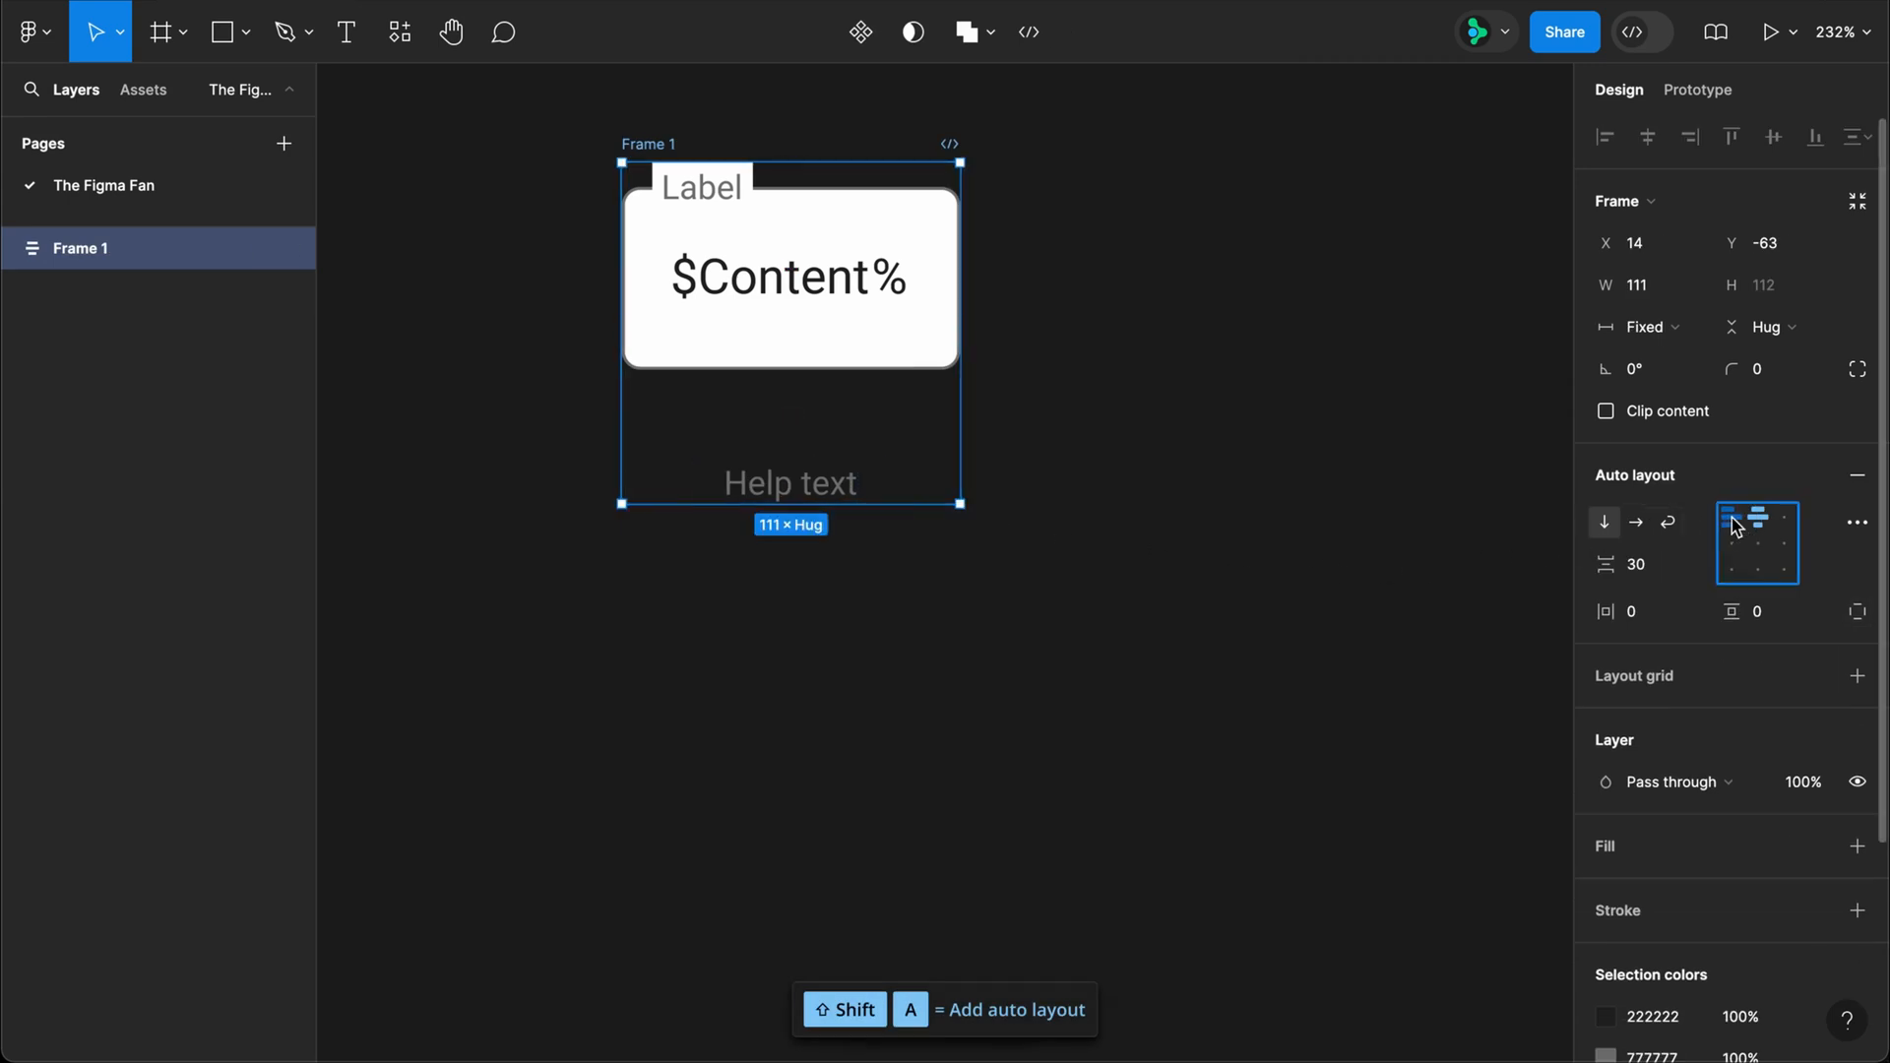
{"action": "left_click", "coordinate": [1656, 564]}
{"action": "type", "text": "3"}
{"action": "key", "text": "Return"}
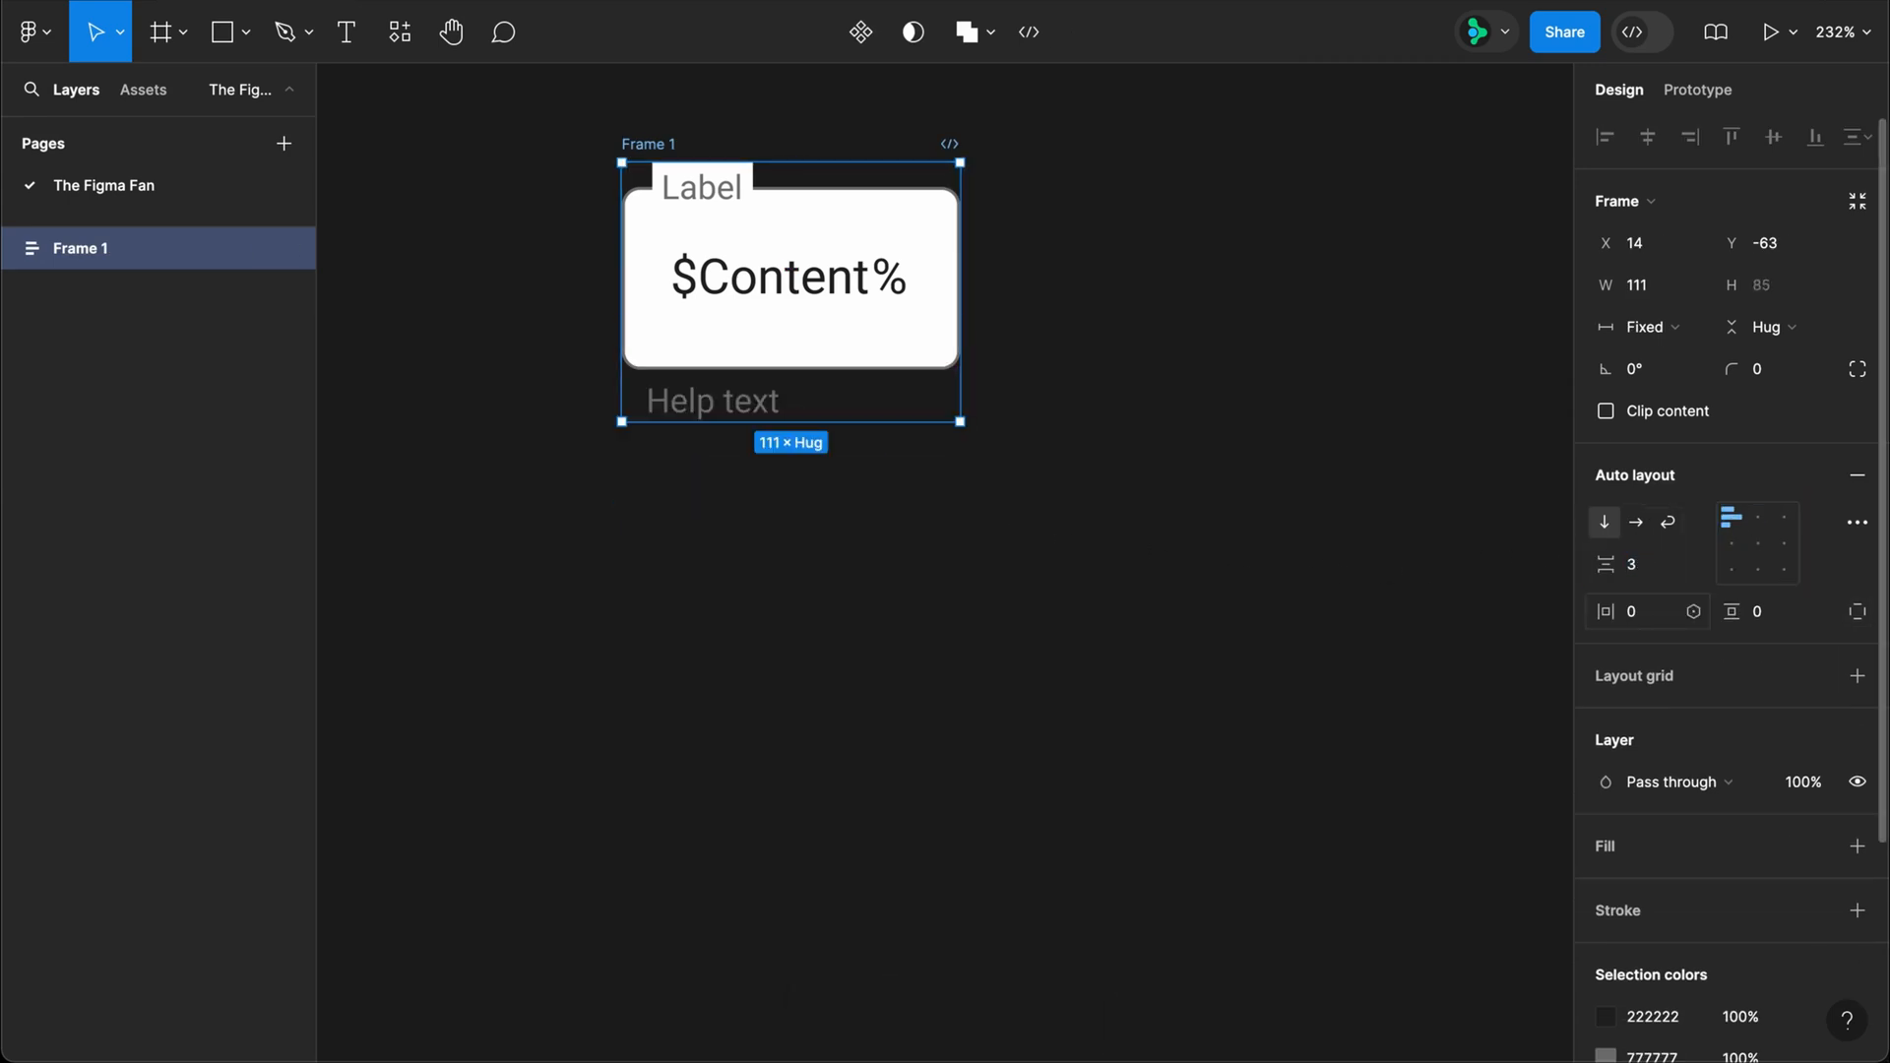
Step: Set the Help text container's horizontal resizing to Fill
{"action": "left_click", "coordinate": [749, 418]}
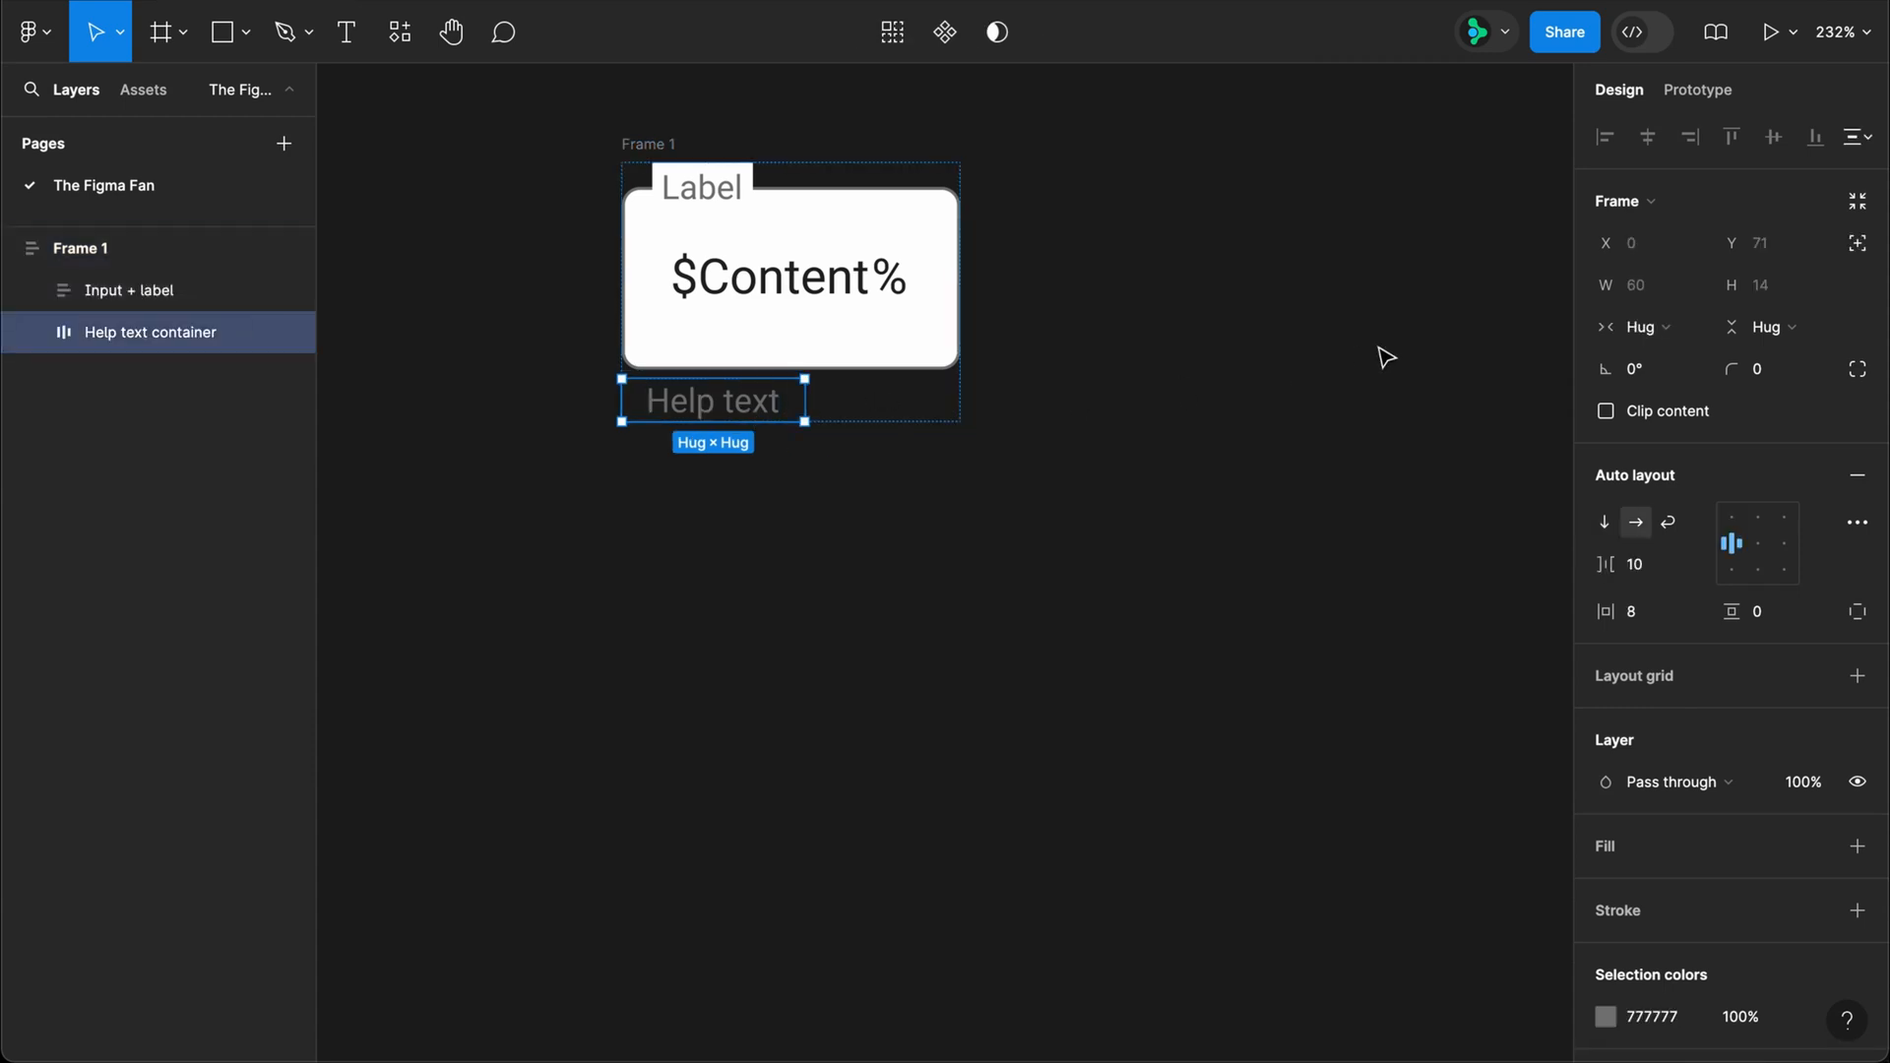
{"action": "left_click", "coordinate": [1642, 327]}
{"action": "left_click", "coordinate": [1653, 359]}
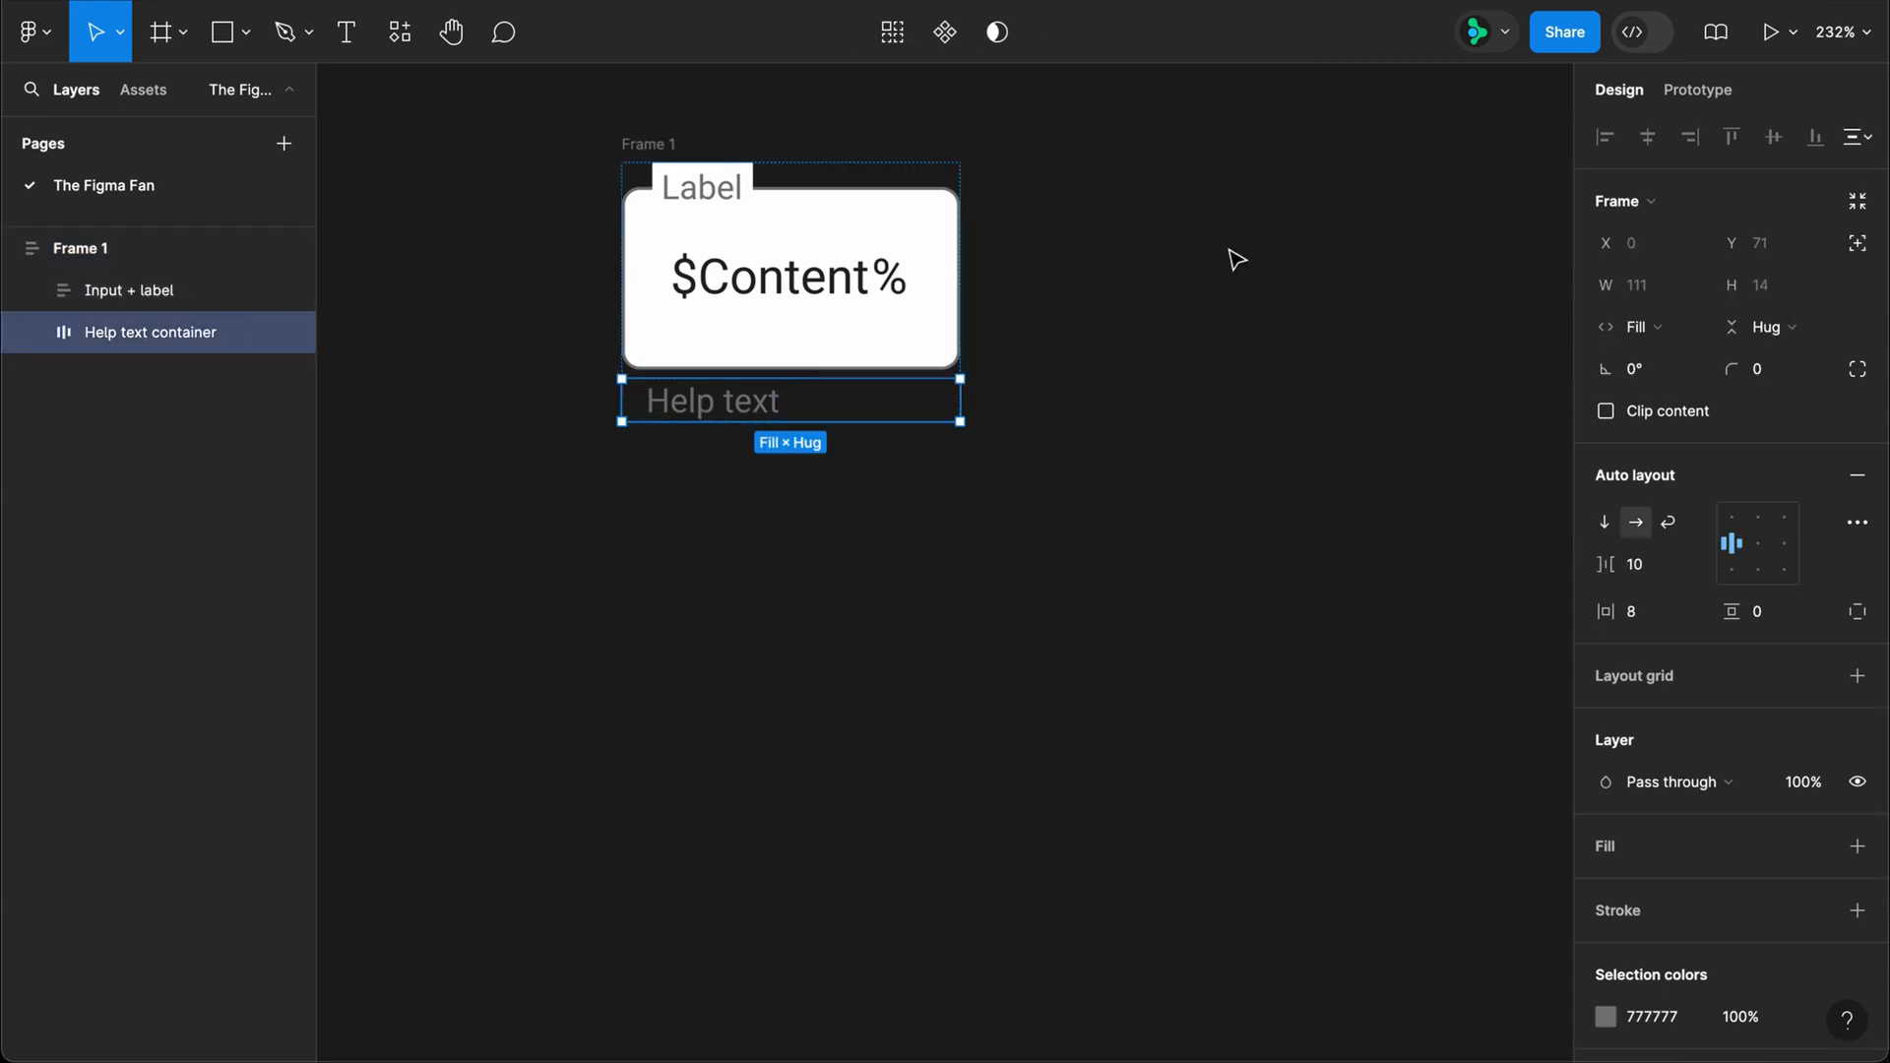
Step: Rename the outermost frame as "Input field" and turn it into a component
{"action": "double_click", "coordinate": [641, 145]}
{"action": "type", "text": "Input field"}
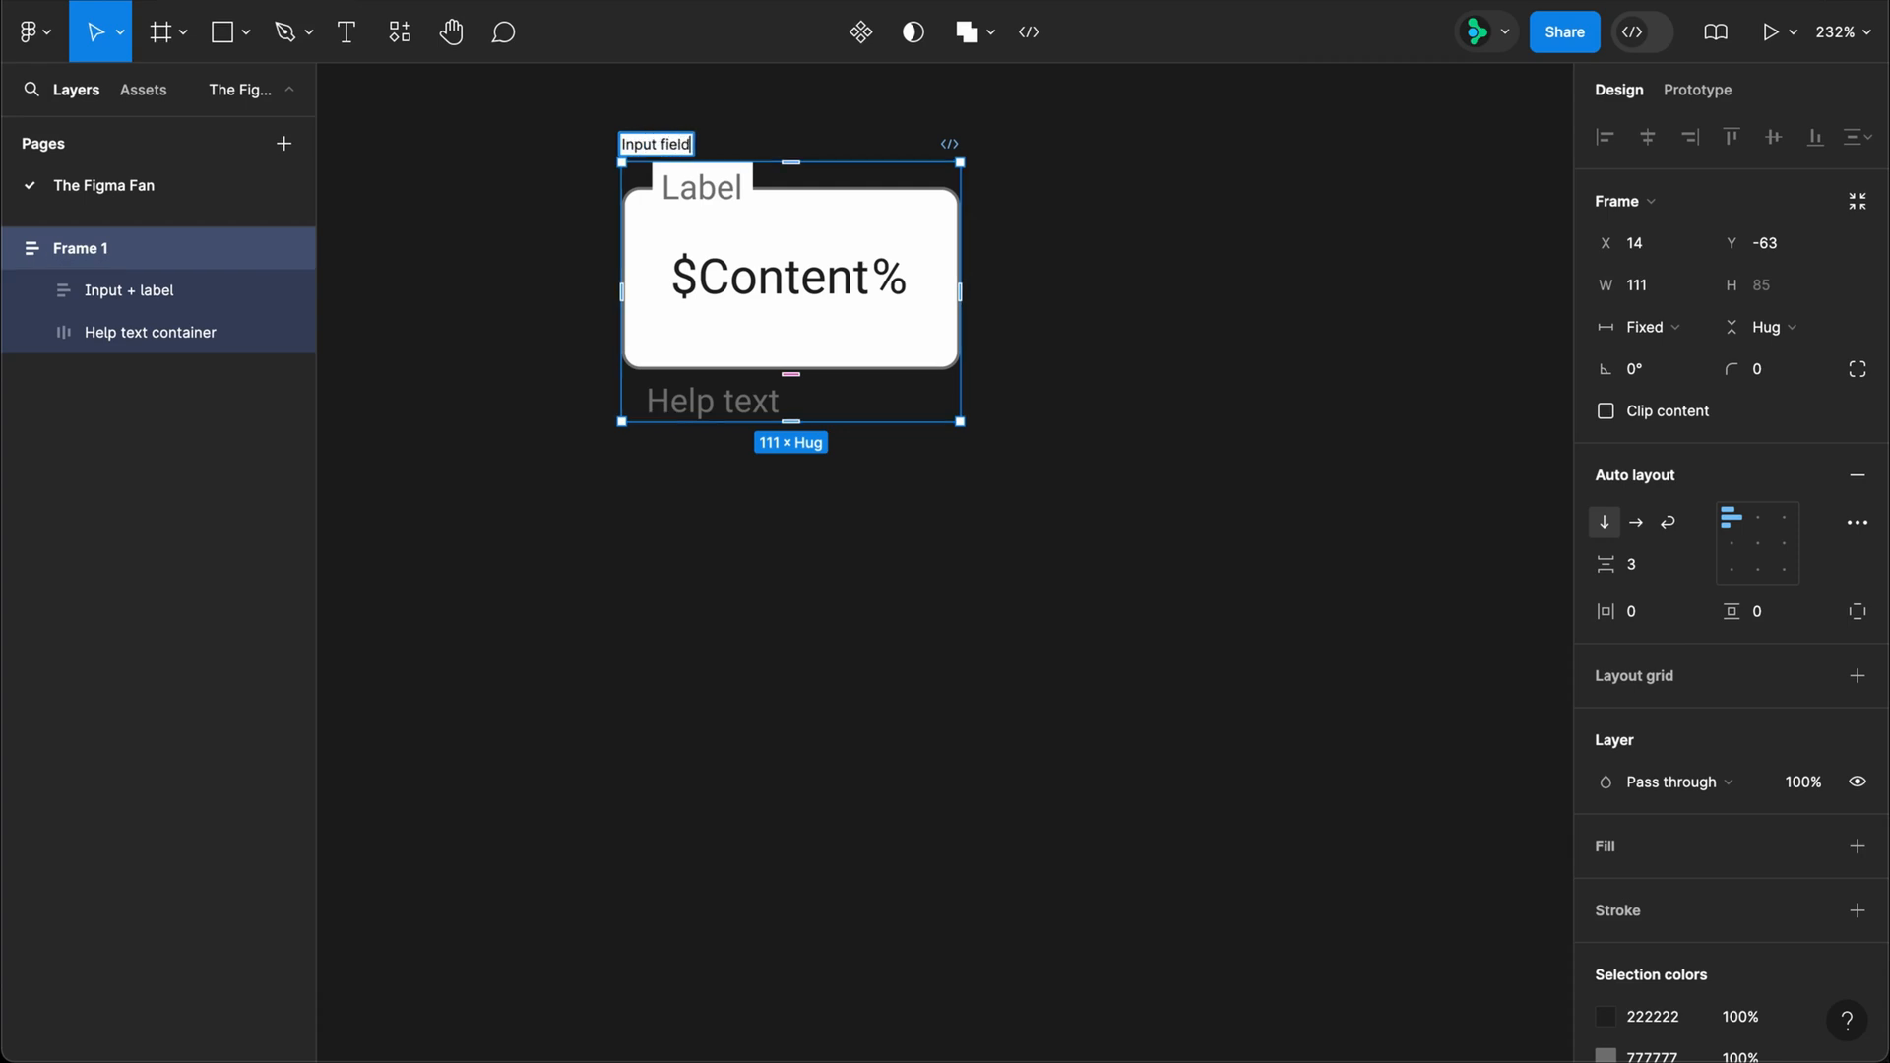
{"action": "key", "text": "Return"}
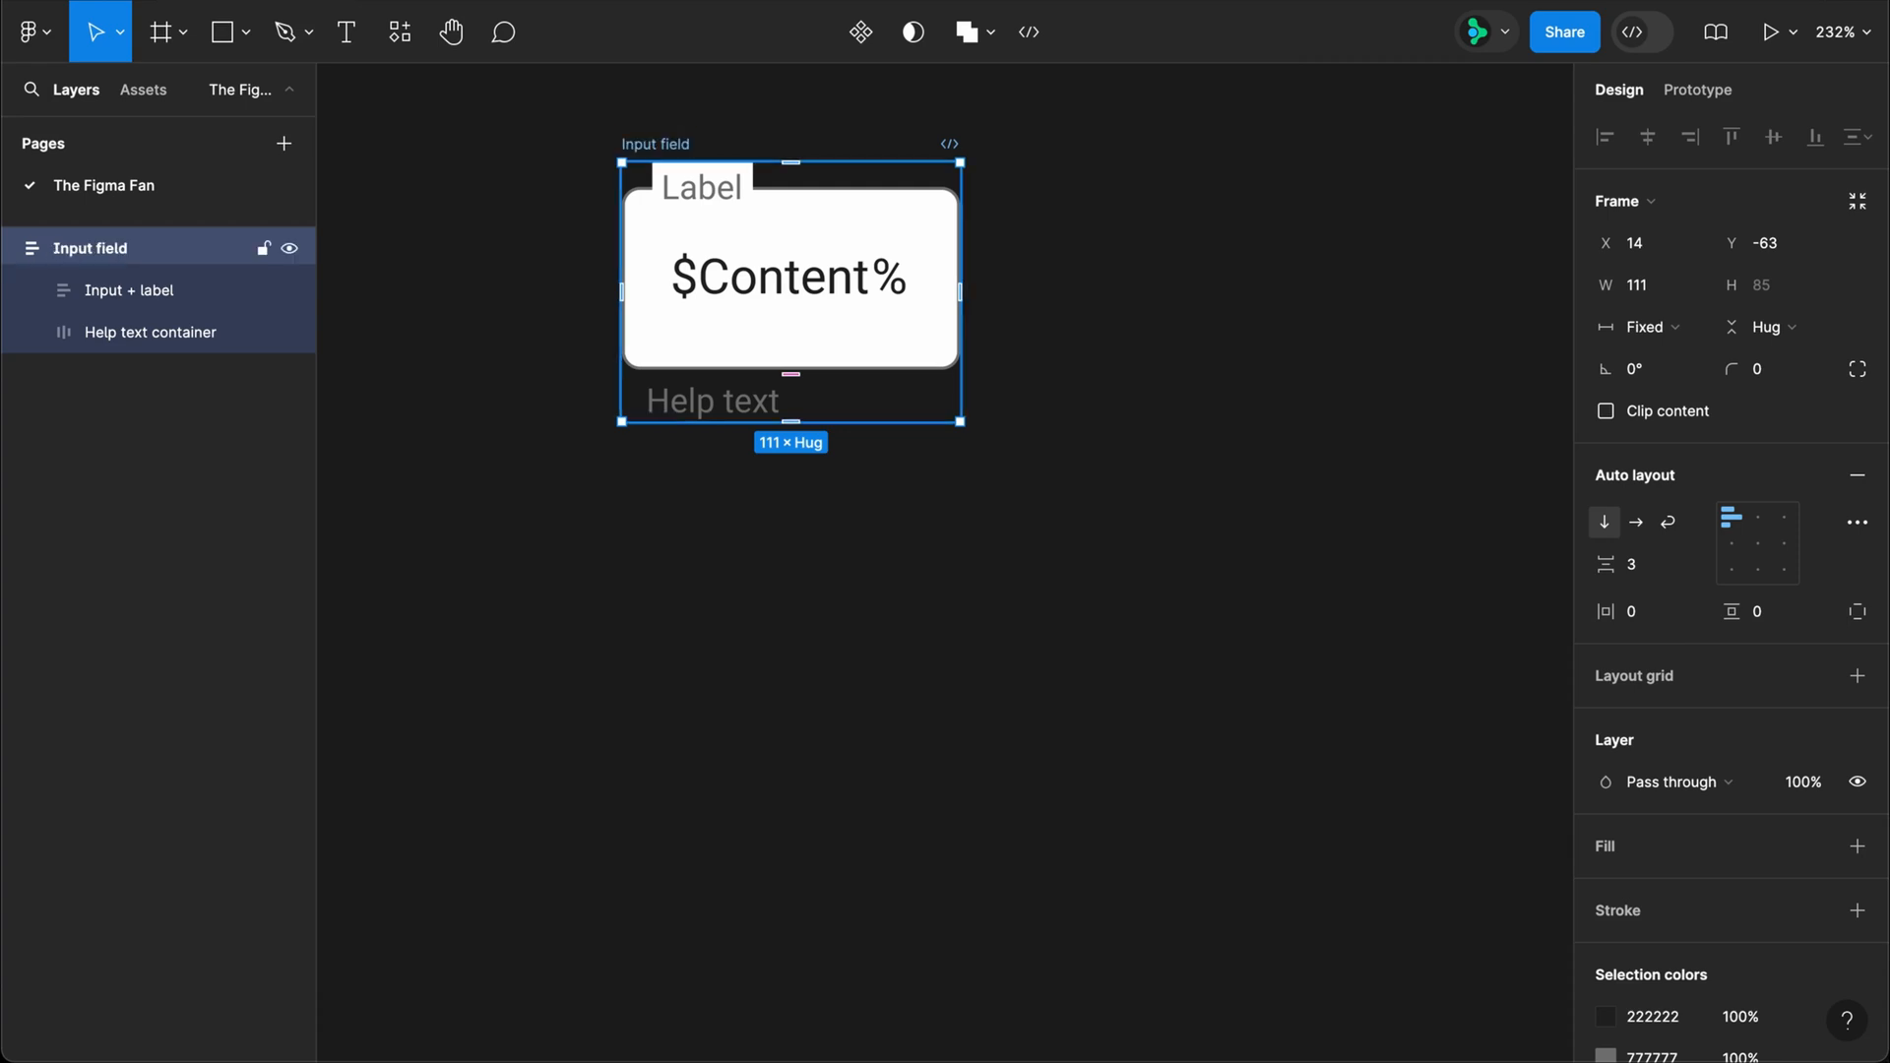
{"action": "key", "text": "super+alt+k"}
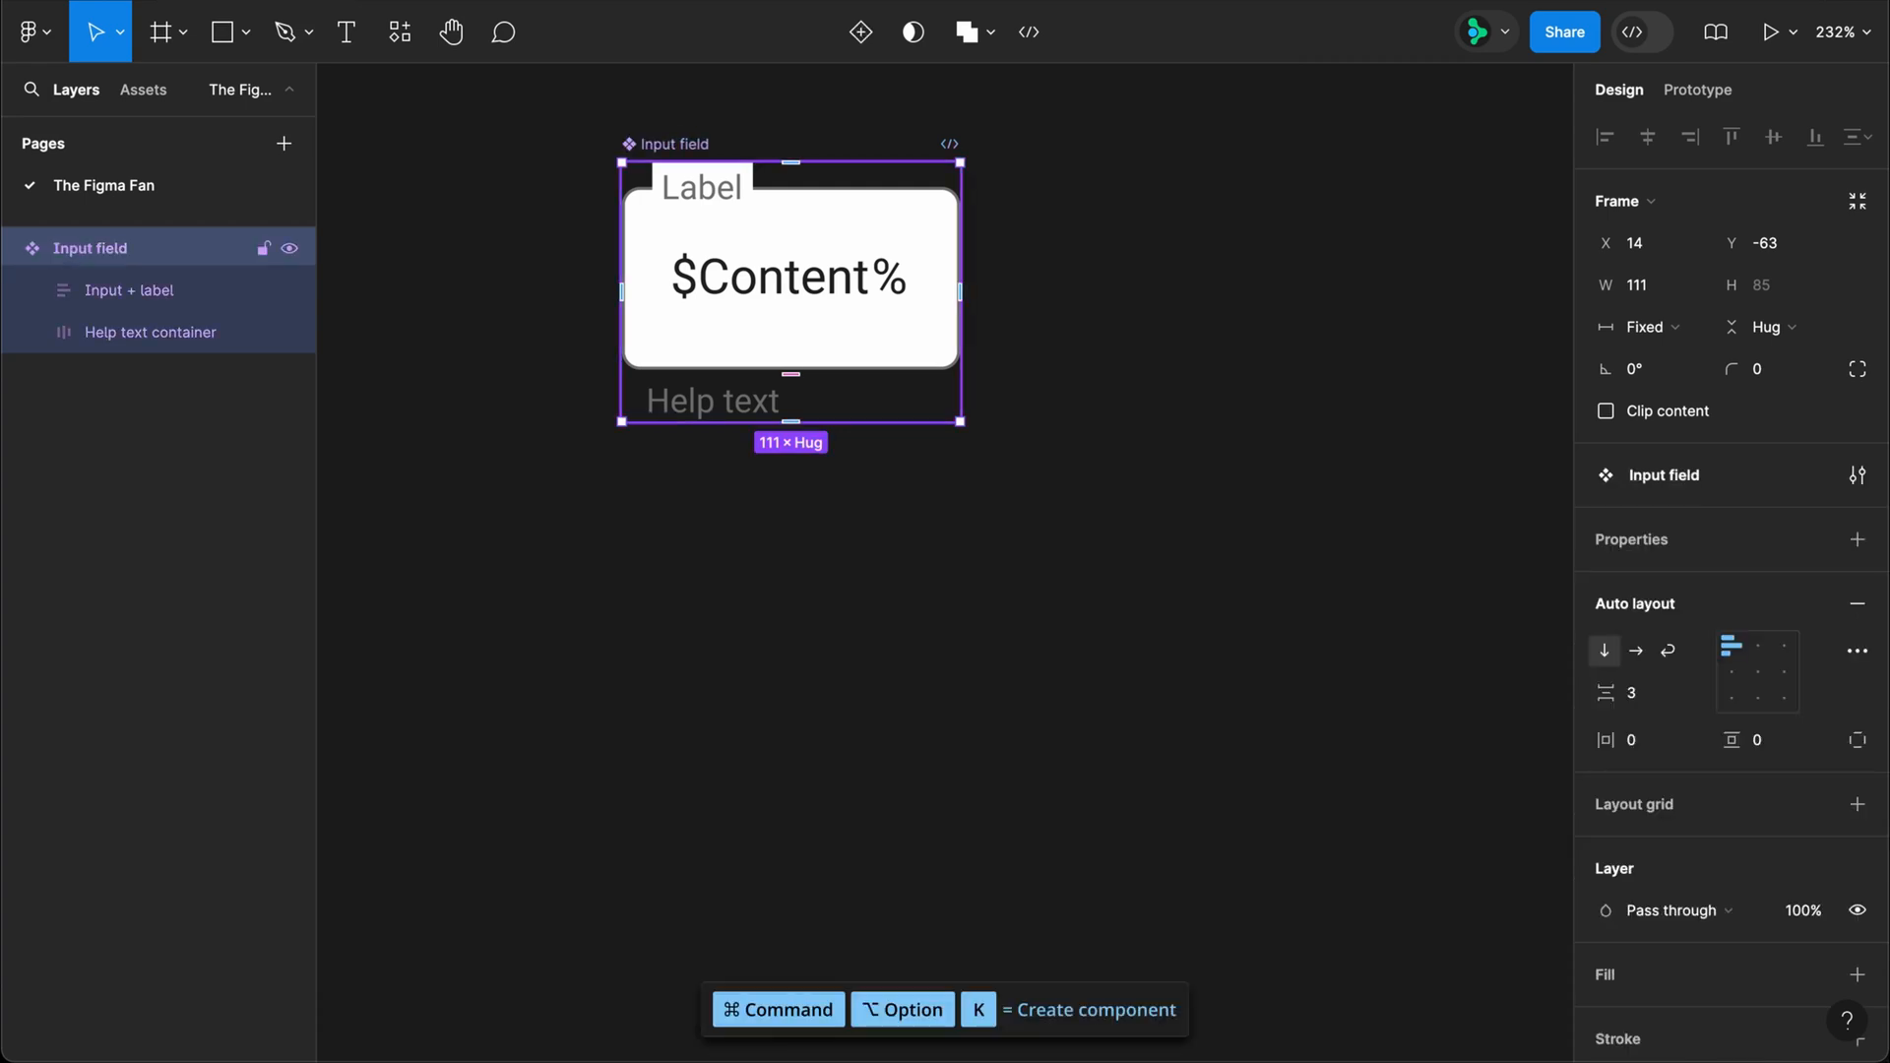
Step: Create a boolean component property "Show Label container" with value True for the Label container's visibility
{"action": "double_click", "coordinate": [773, 182]}
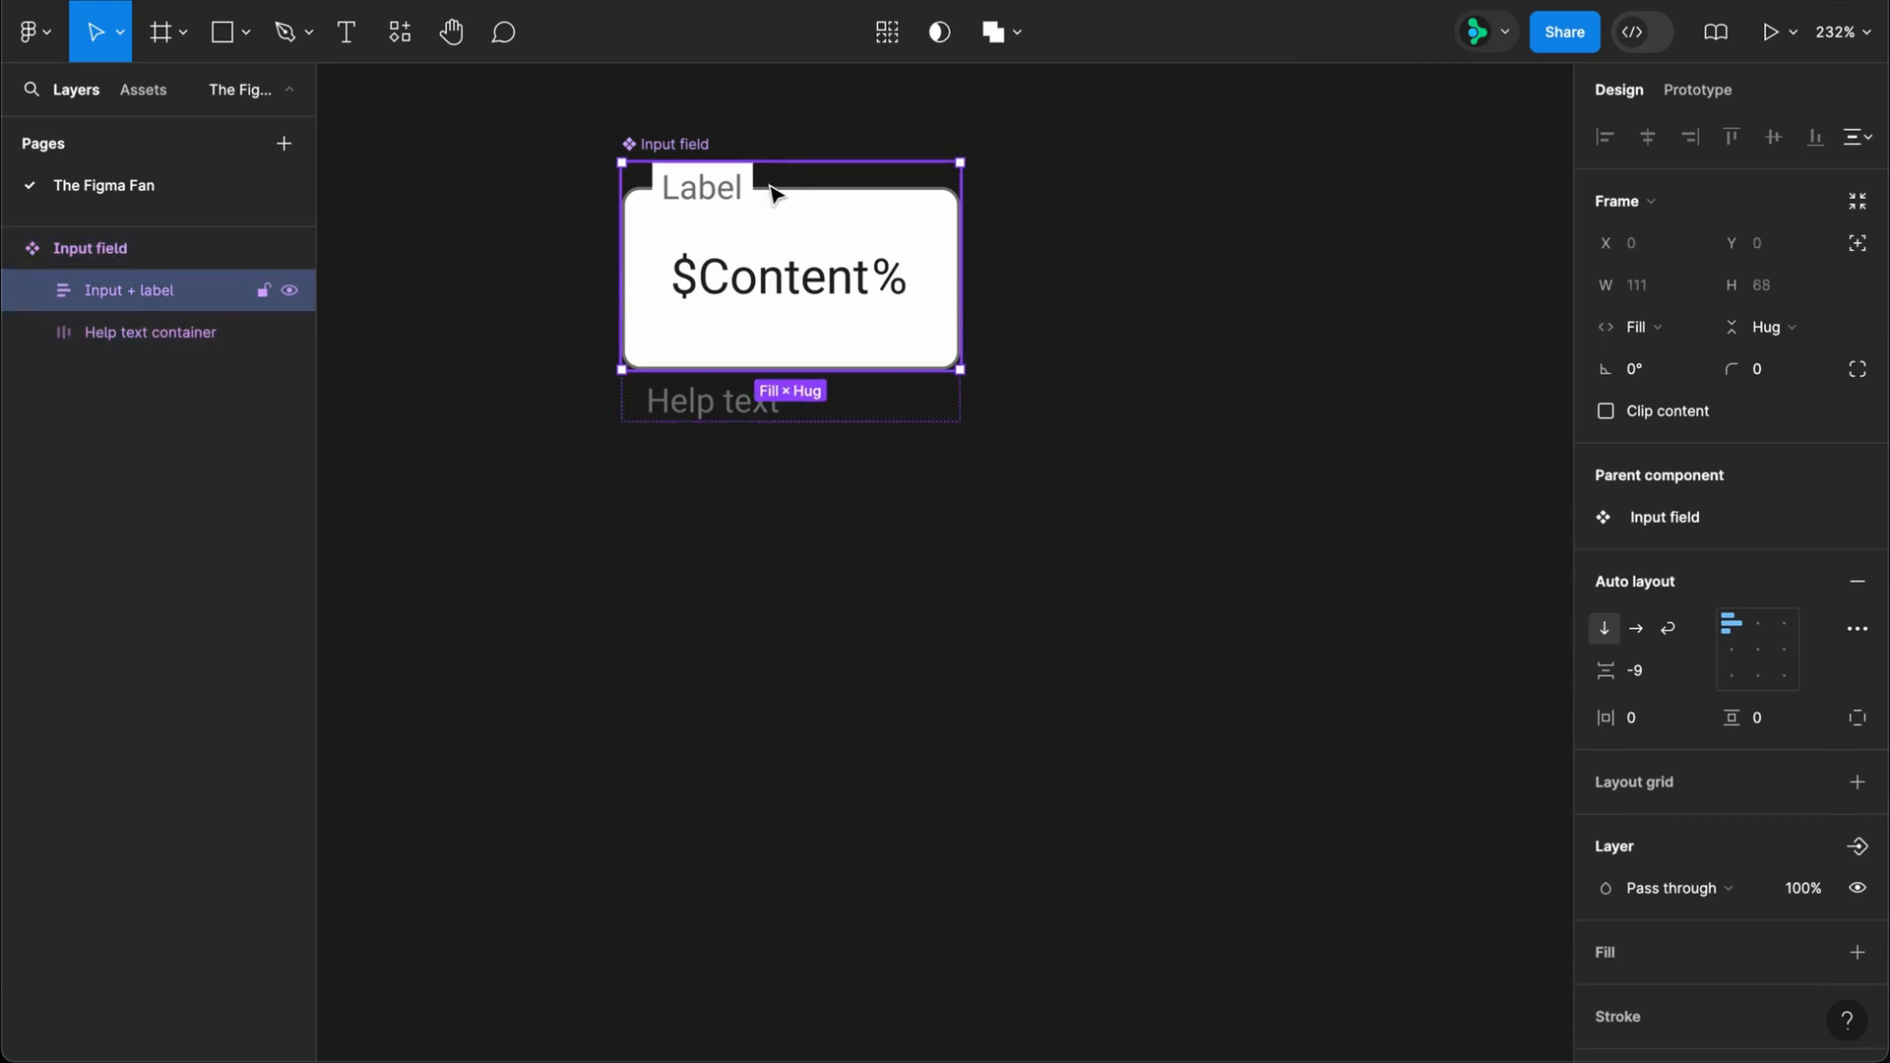
{"action": "double_click", "coordinate": [776, 193]}
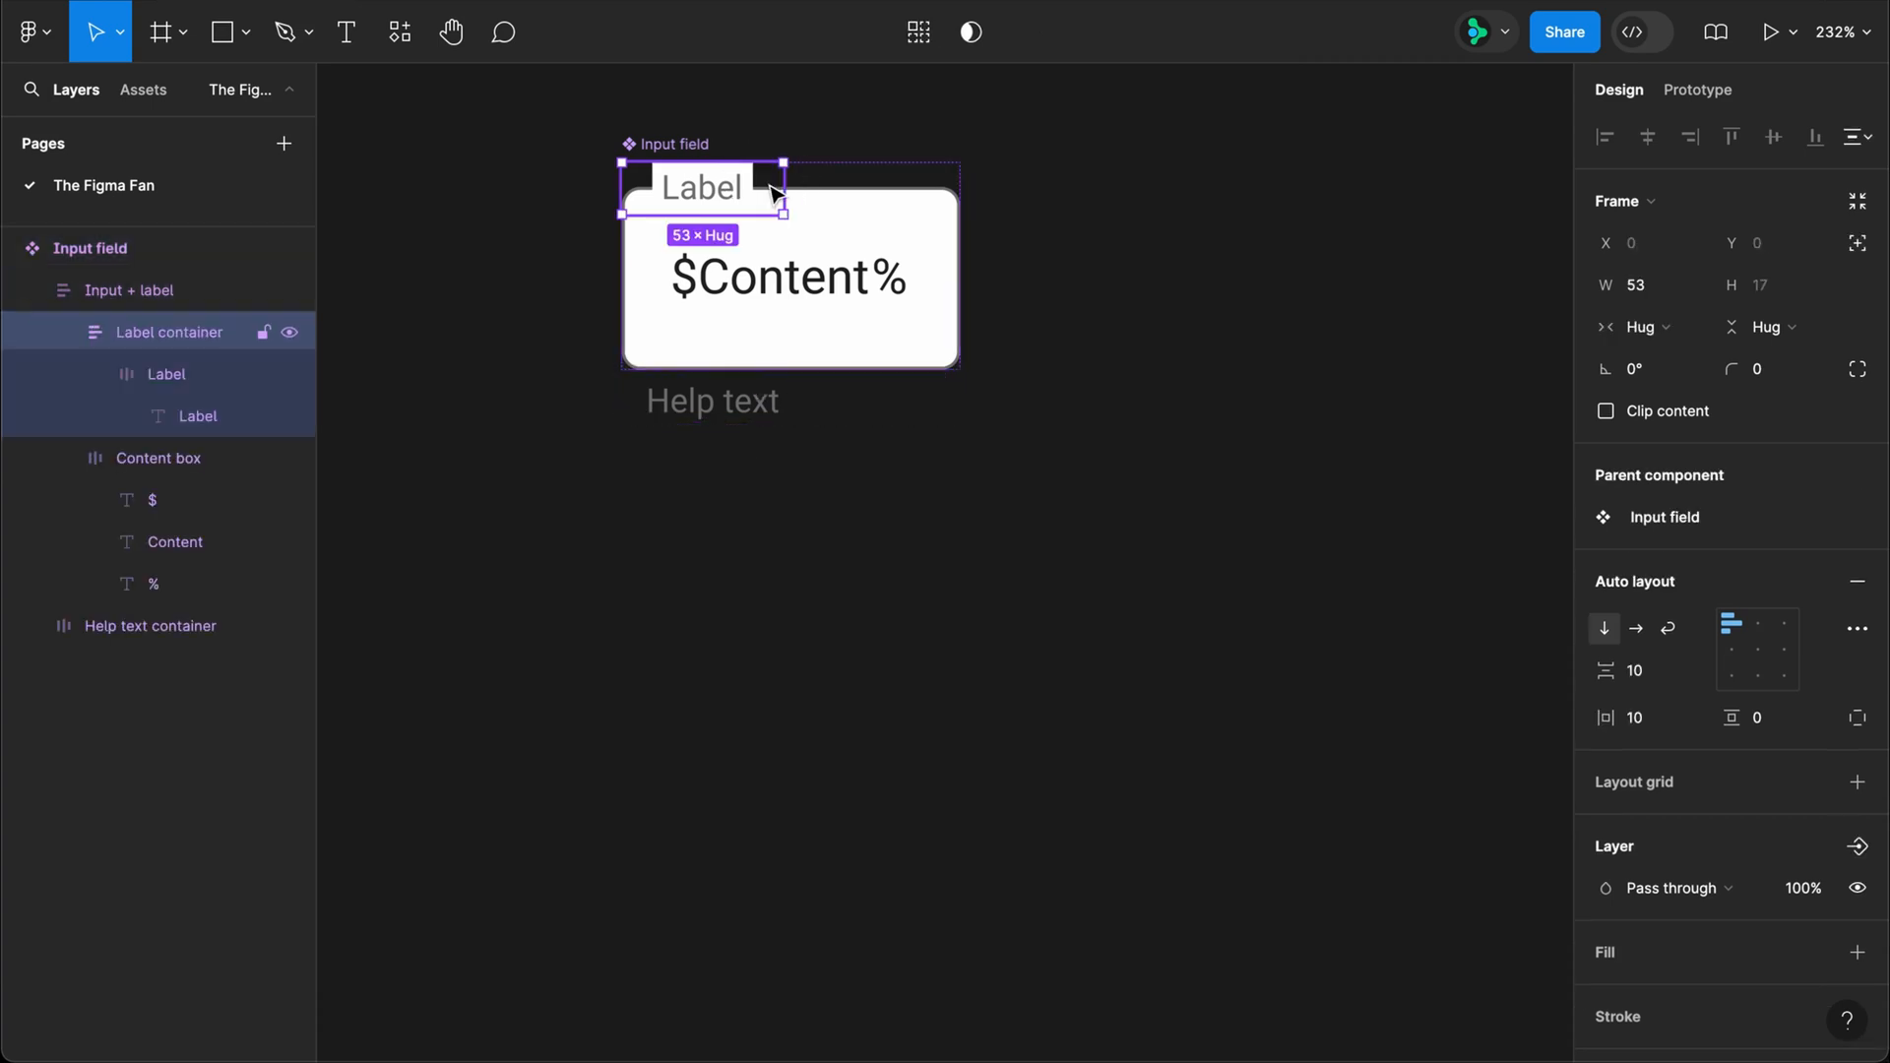
{"action": "left_click", "coordinate": [1857, 846]}
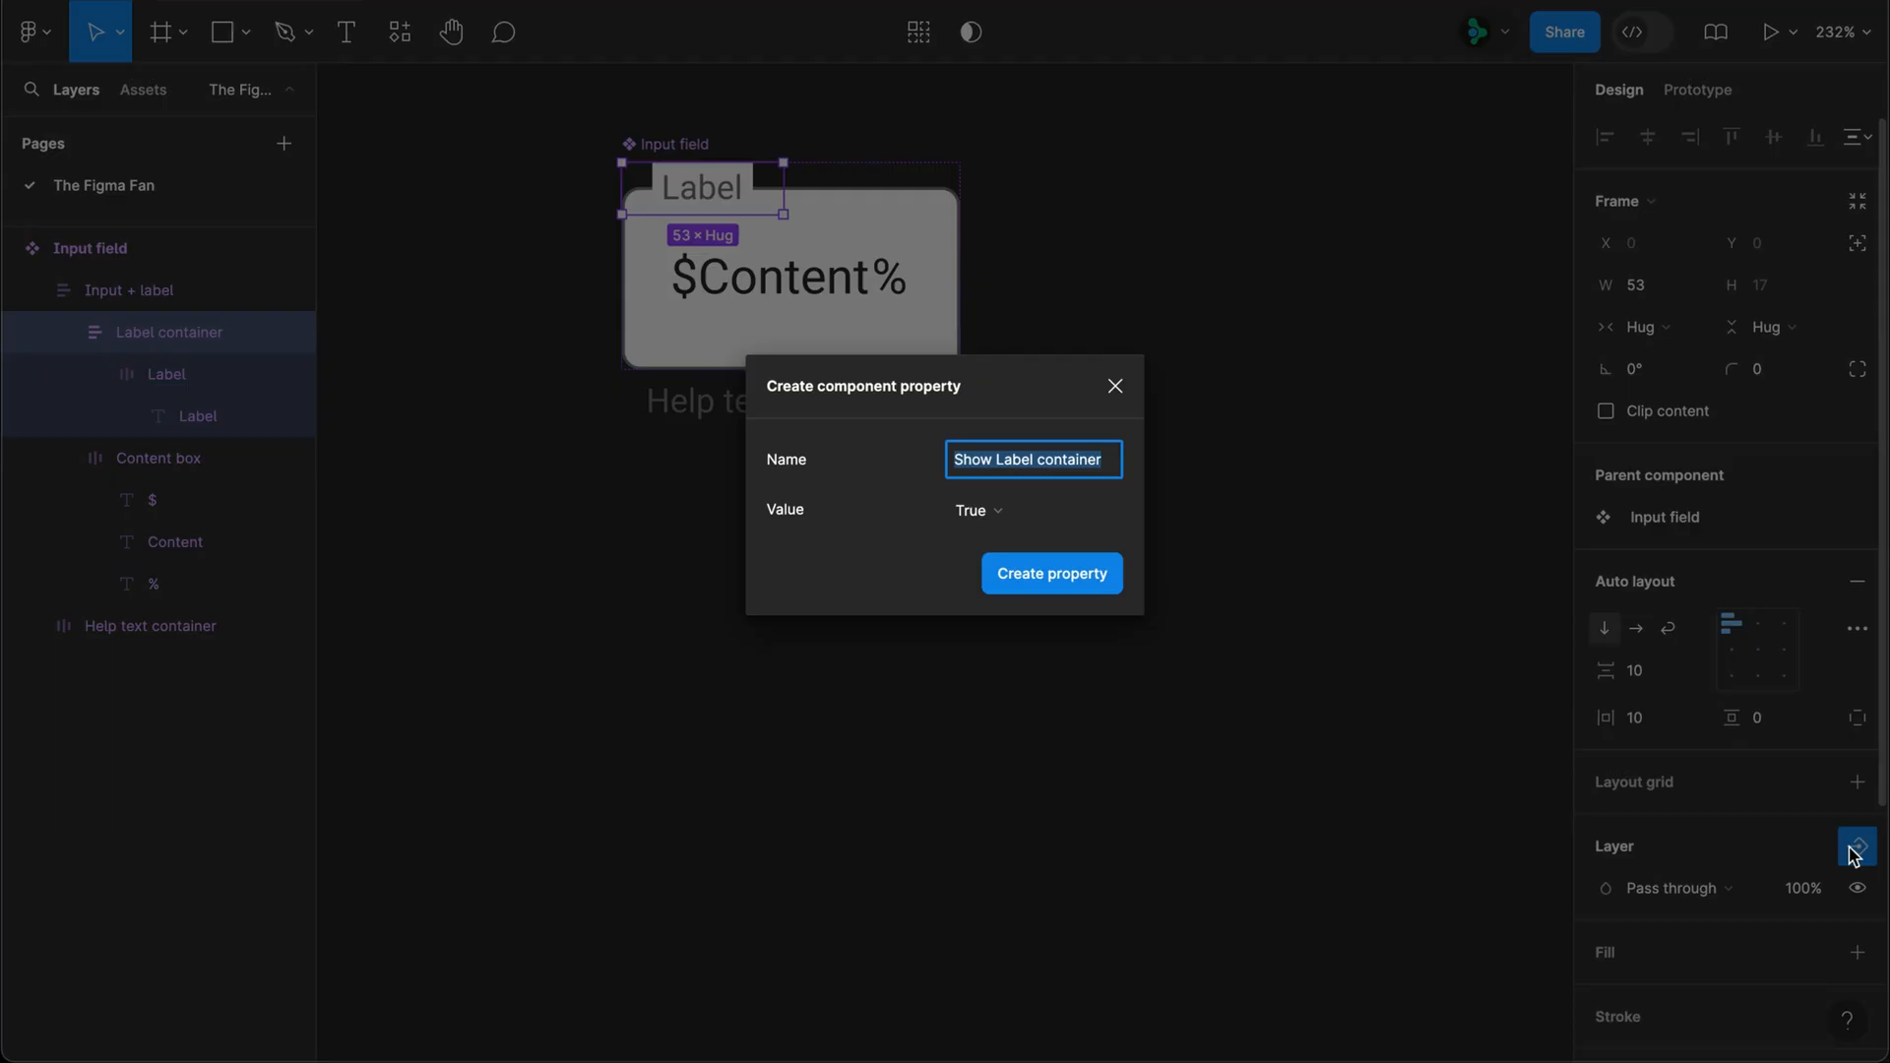
{"action": "left_click", "coordinate": [1093, 588]}
Step: Create a text property named "Label" for the Label text layer, with Label as its value
{"action": "left_click", "coordinate": [726, 205], "text": "super"}
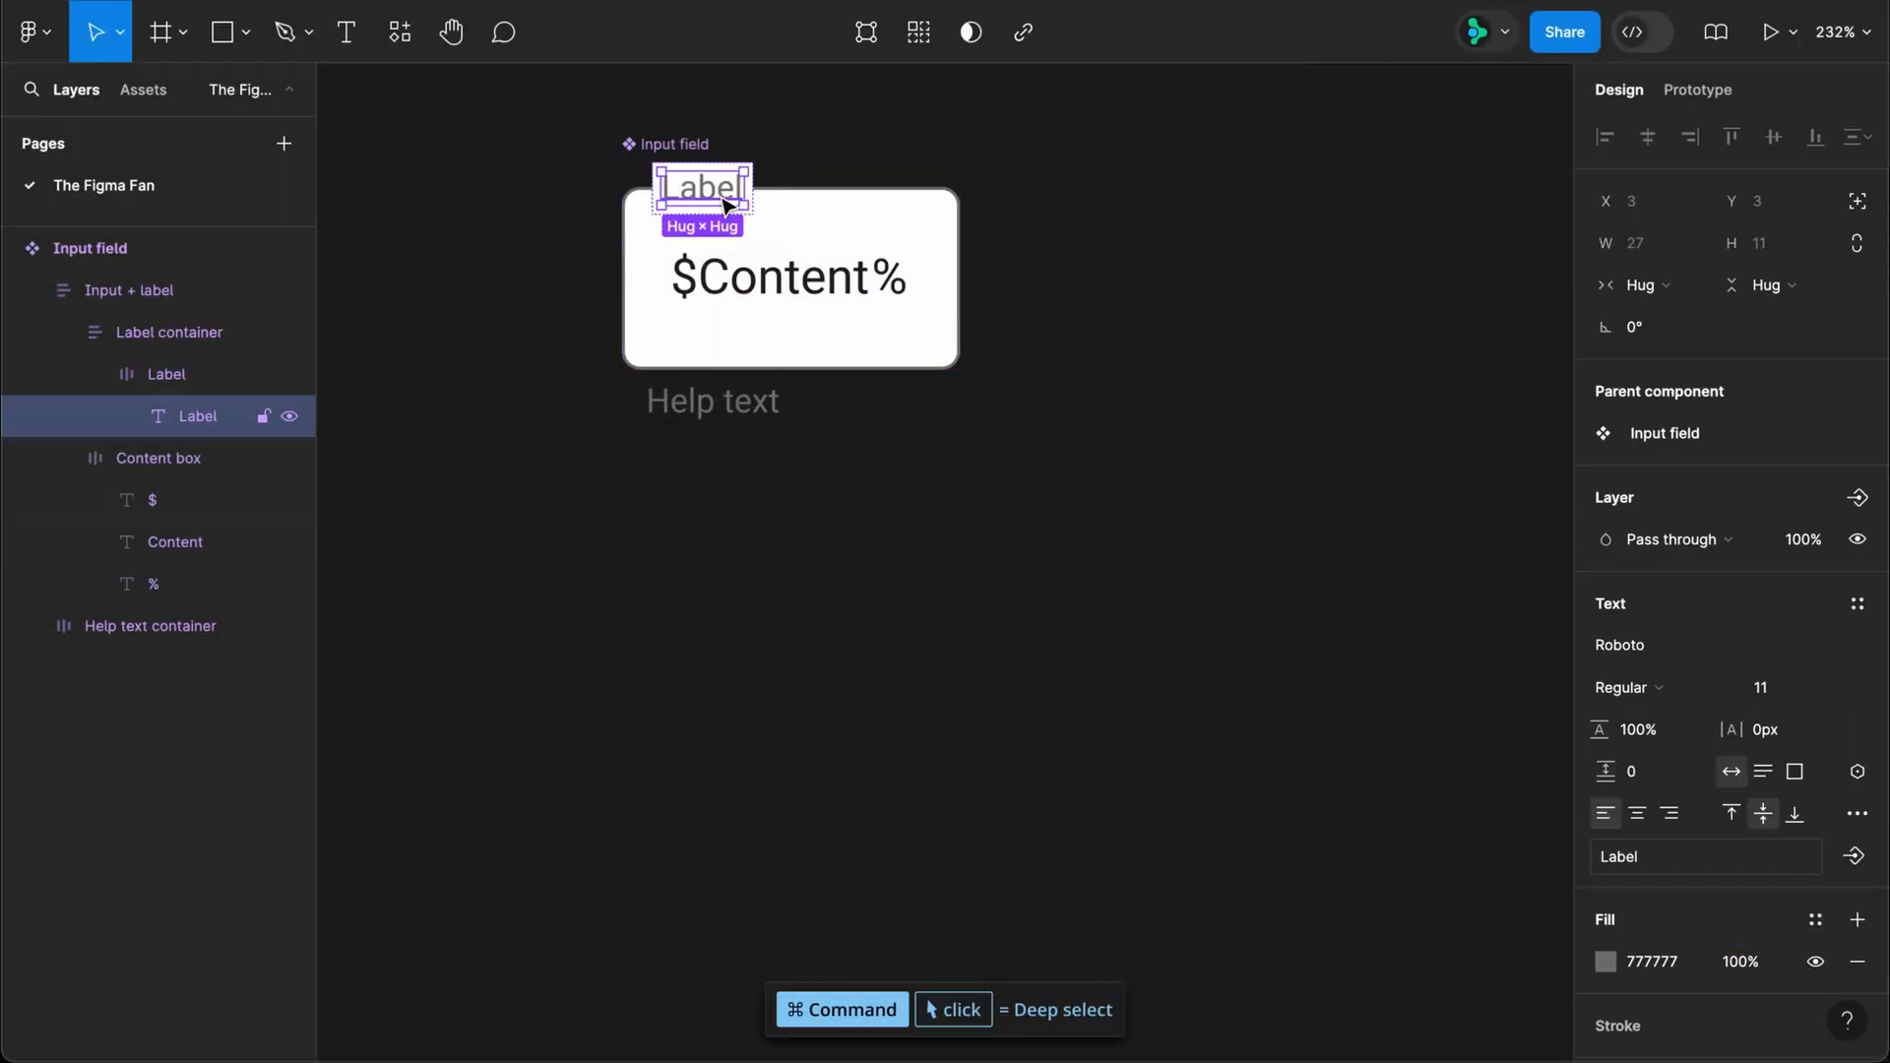
{"action": "left_click", "coordinate": [1843, 853]}
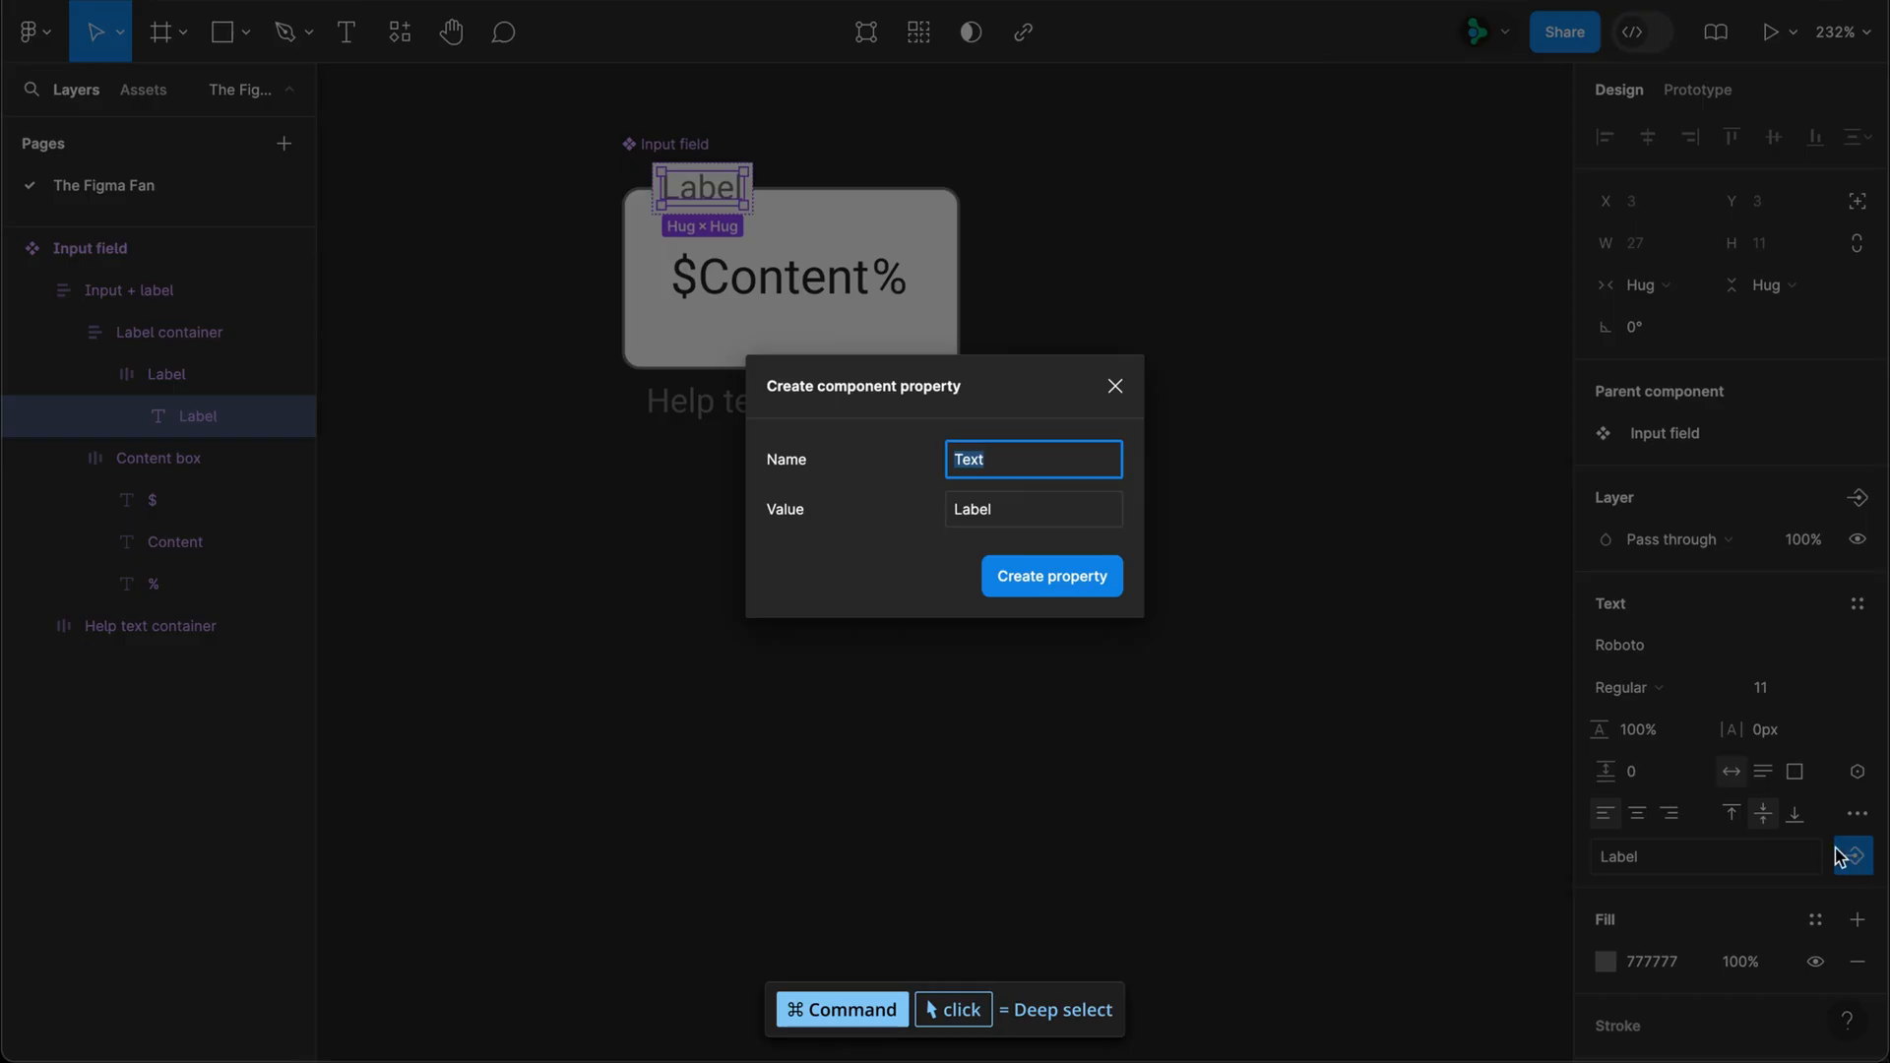
{"action": "type", "text": "Label"}
{"action": "key", "text": "Return"}
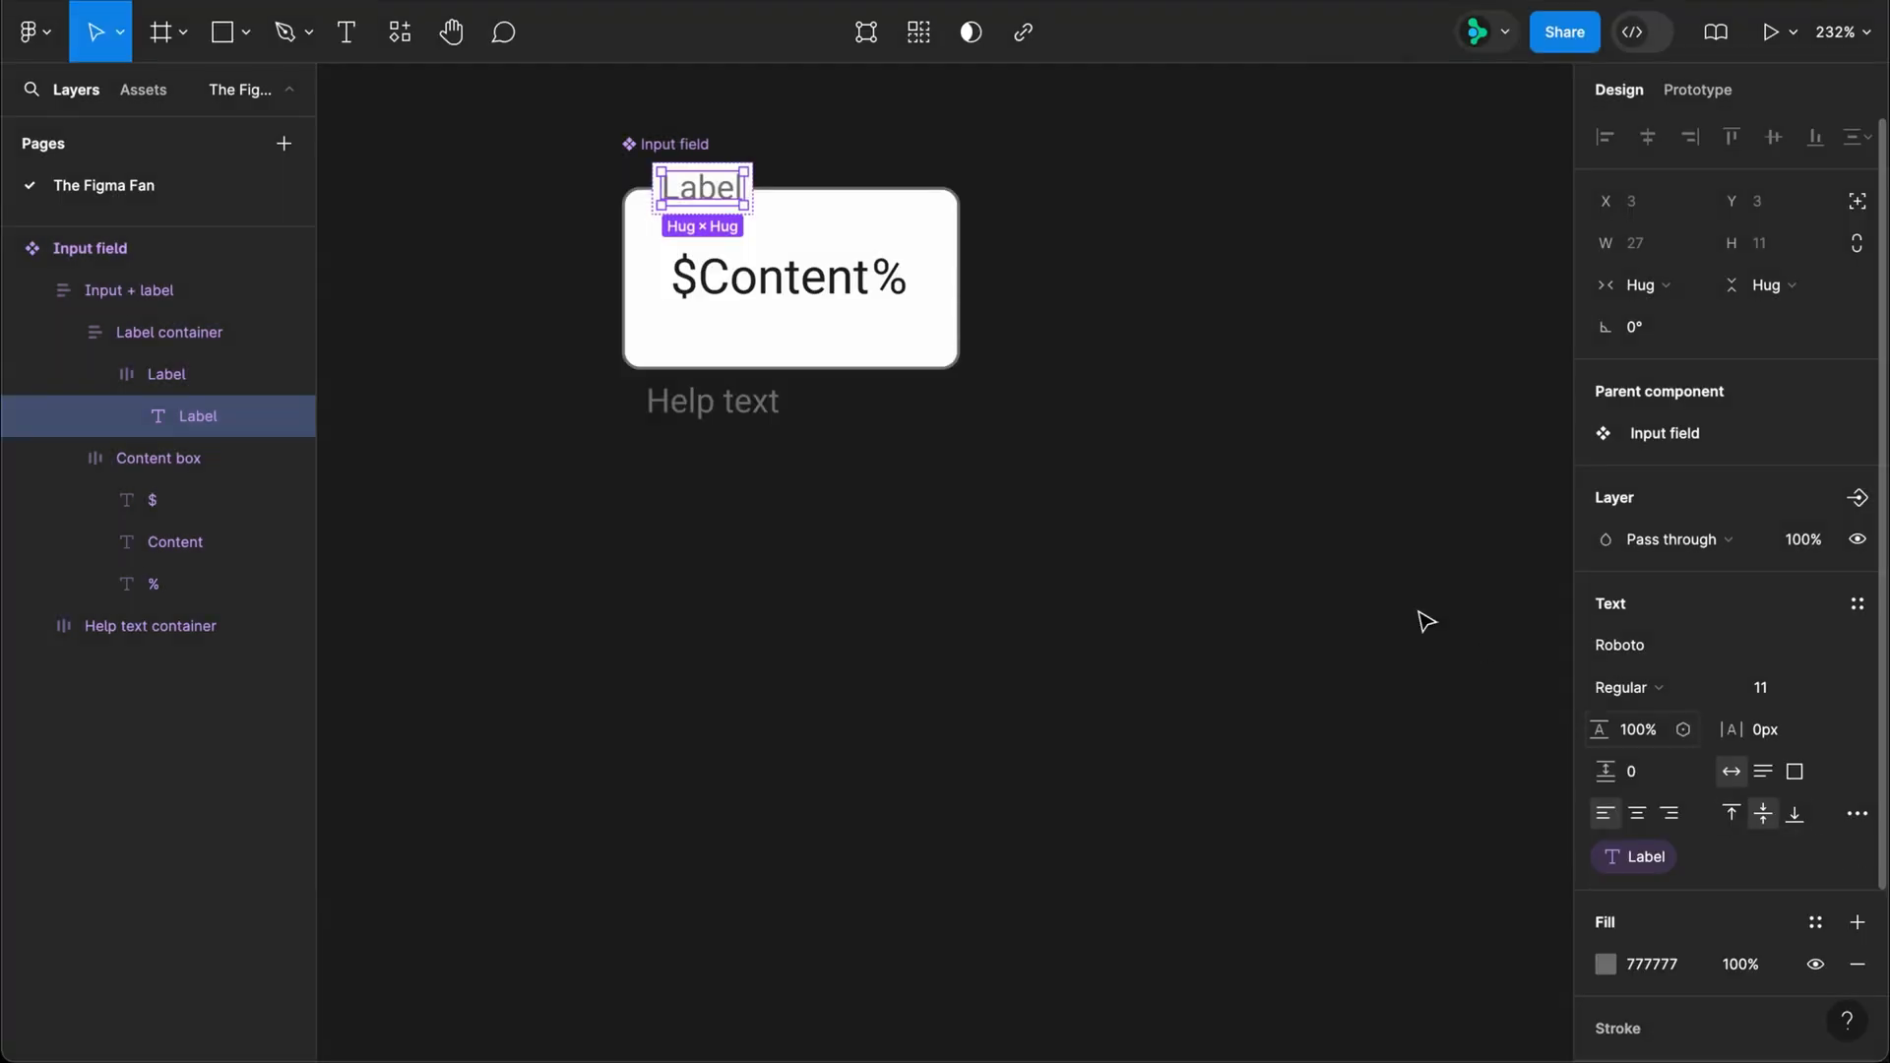
Step: Create a text property named "Content" for the Content text layer, with Content as its value
{"action": "left_click", "coordinate": [804, 298], "text": "super"}
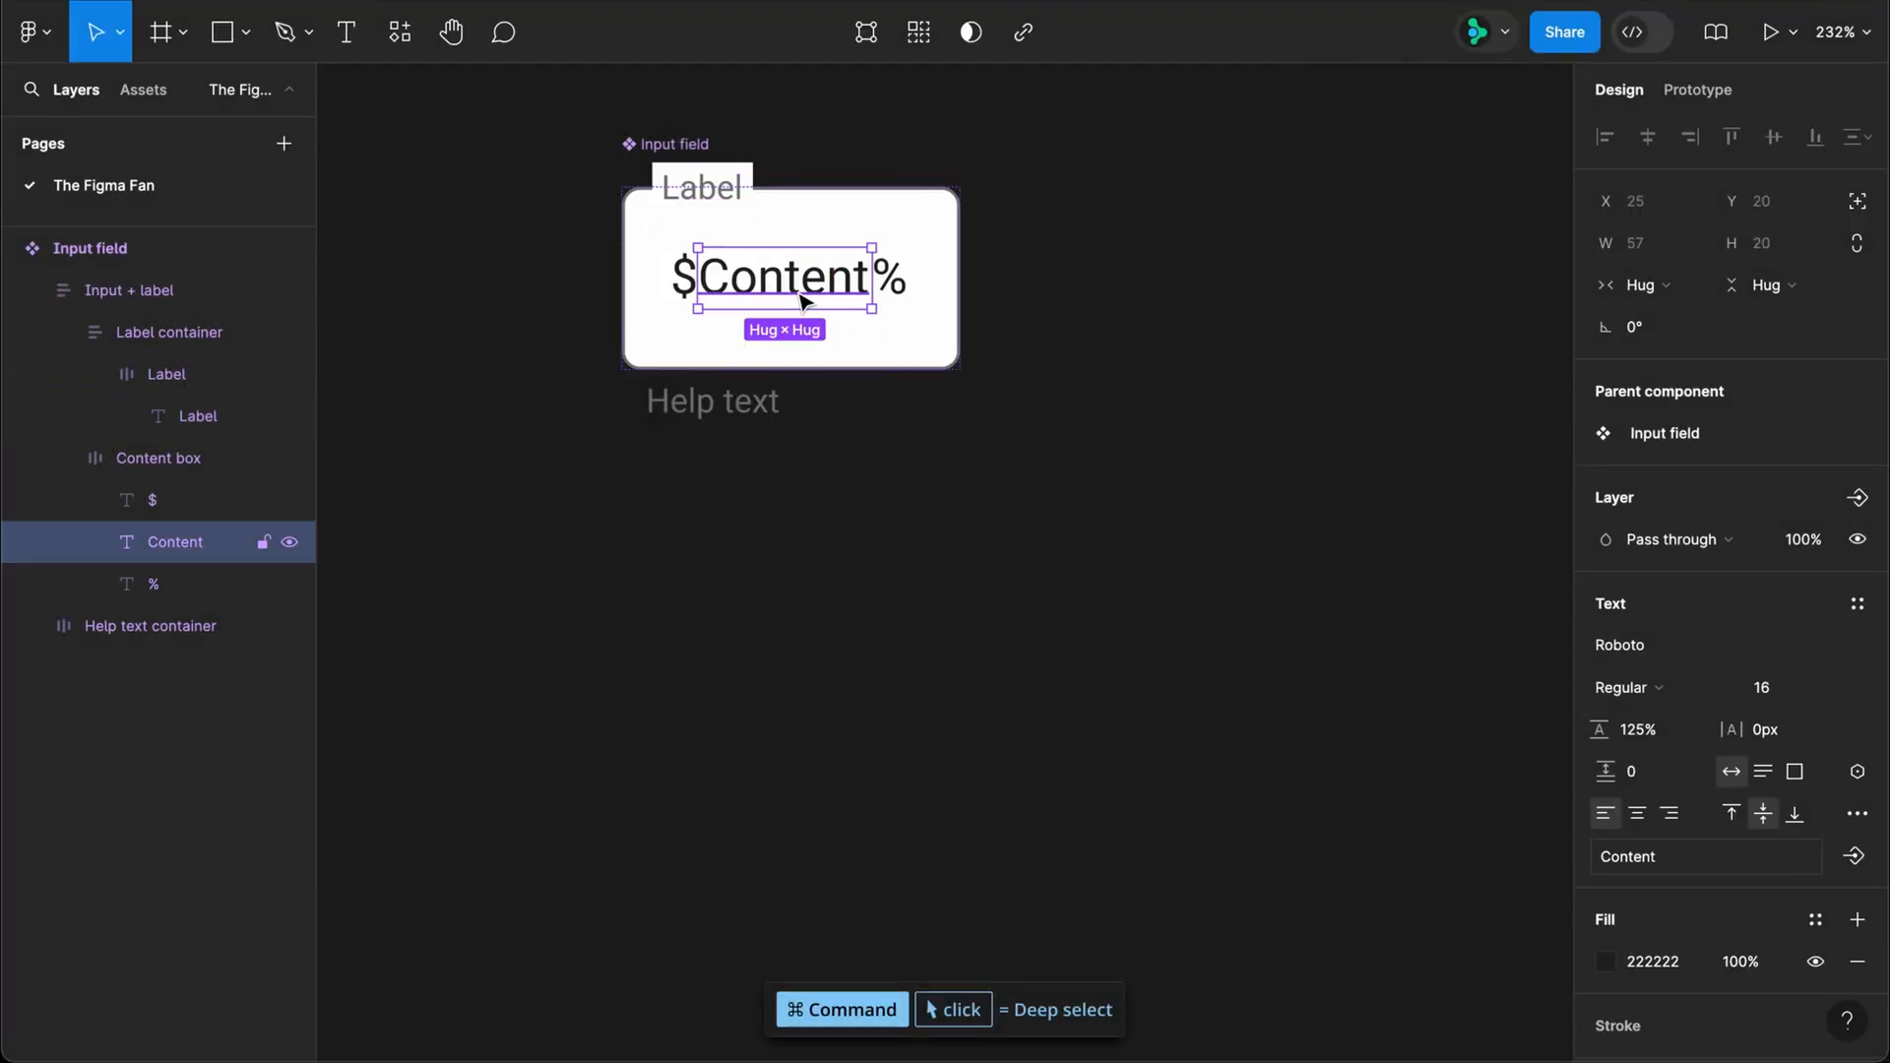
{"action": "left_click", "coordinate": [1854, 855]}
{"action": "left_click", "coordinate": [1820, 960]}
{"action": "type", "text": "Content"}
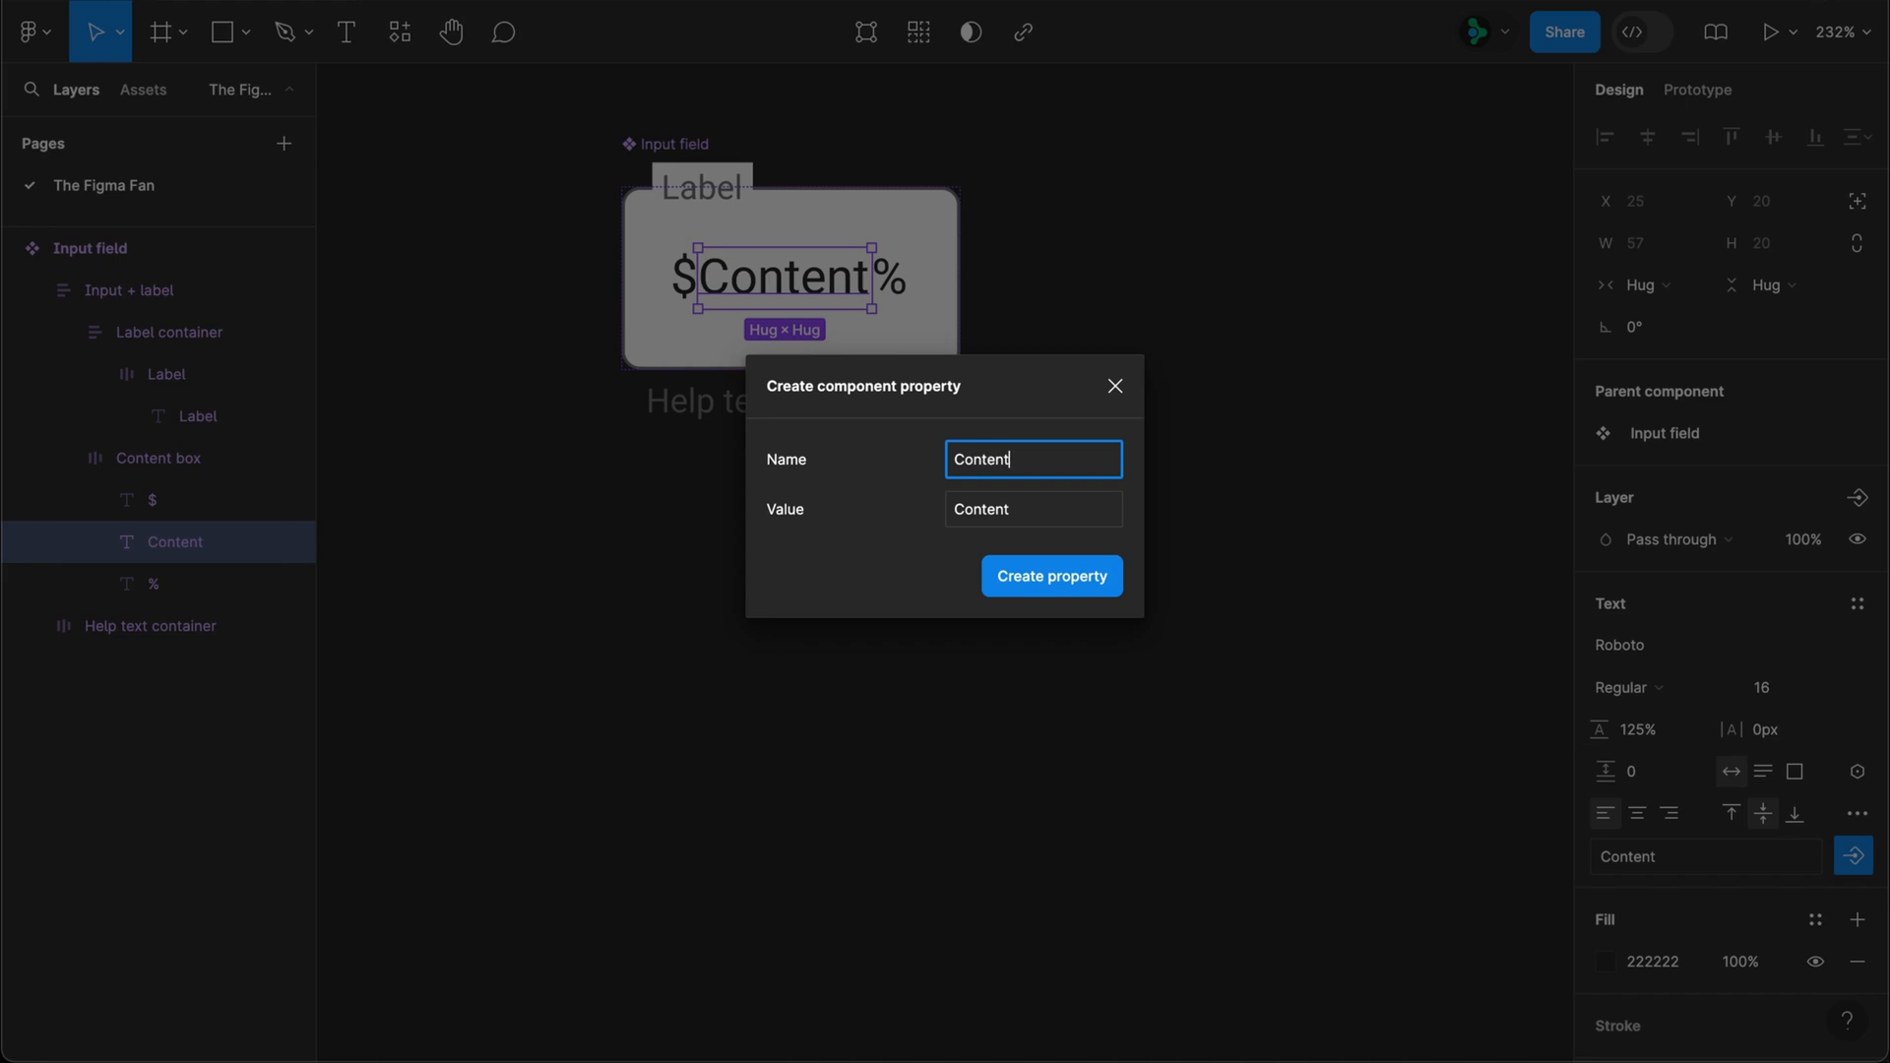
{"action": "key", "text": "Return"}
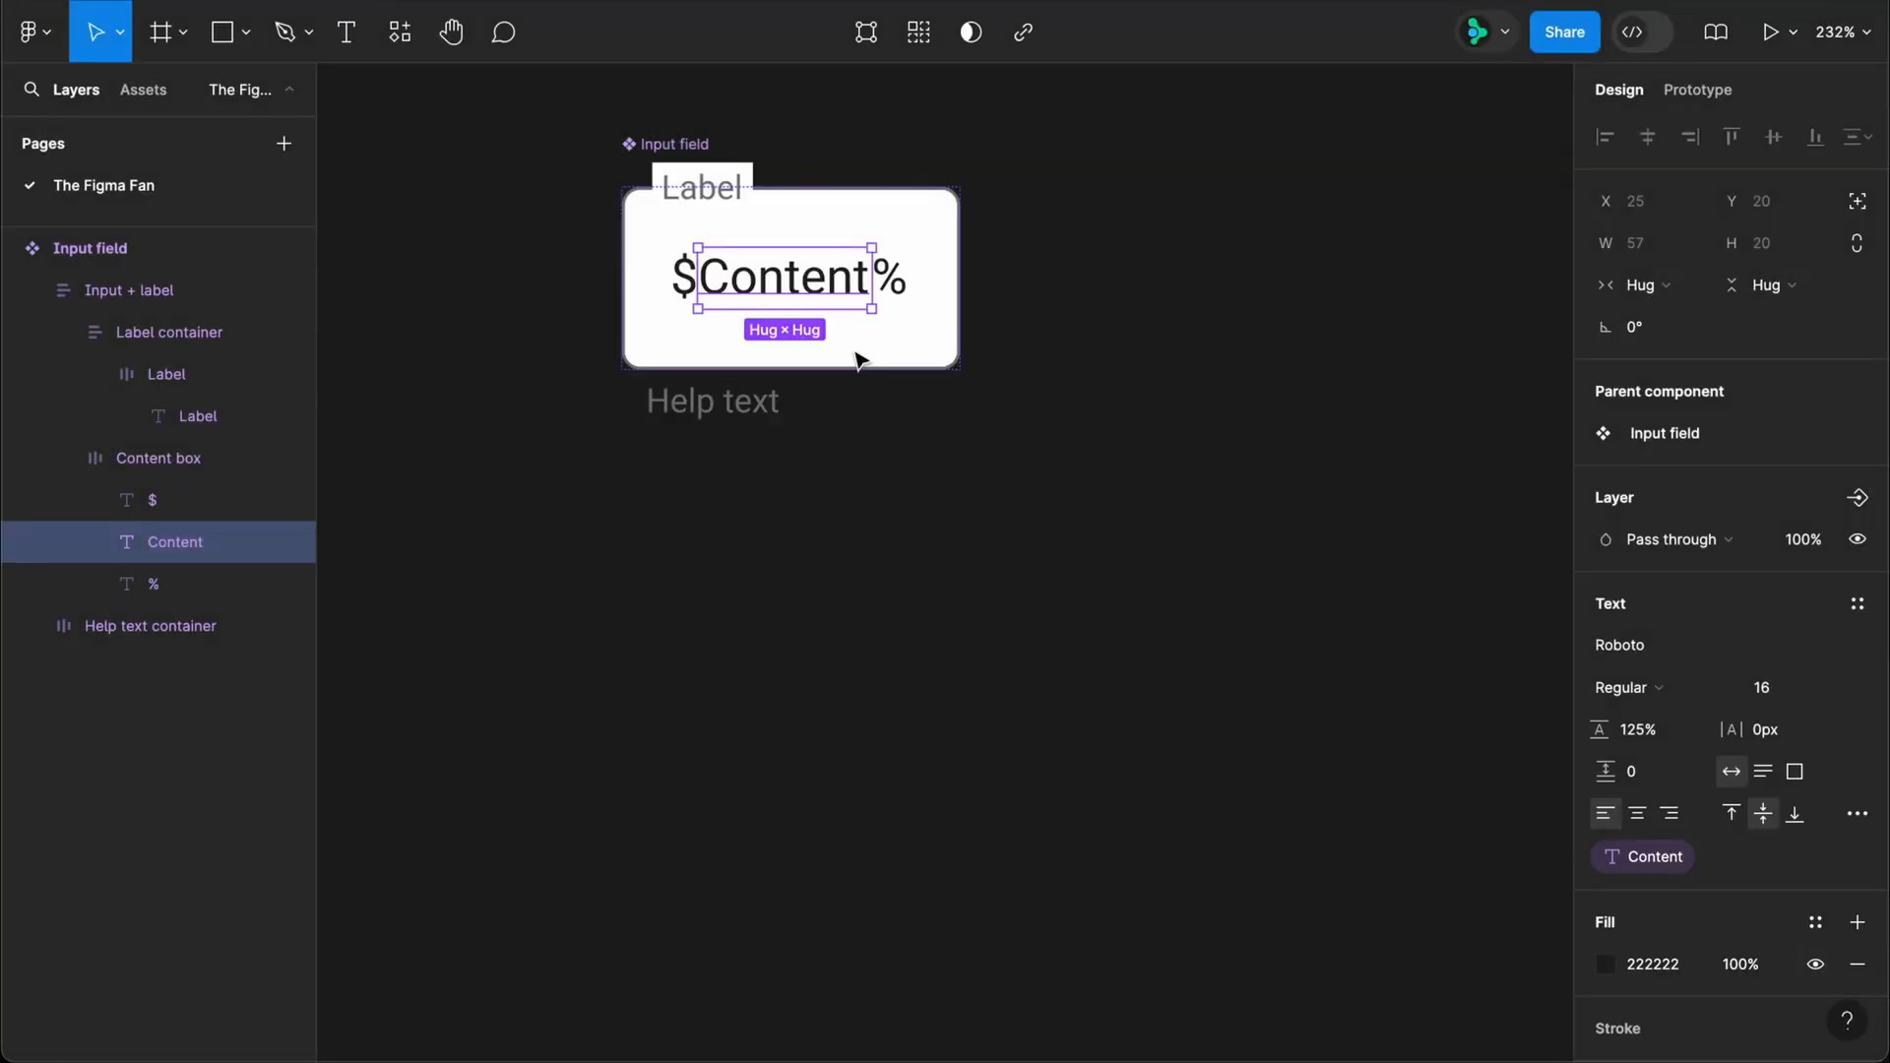
Step: Create a boolean property "Show $" with value False for the visibility of the $ text layer
{"action": "left_click", "coordinate": [686, 295]}
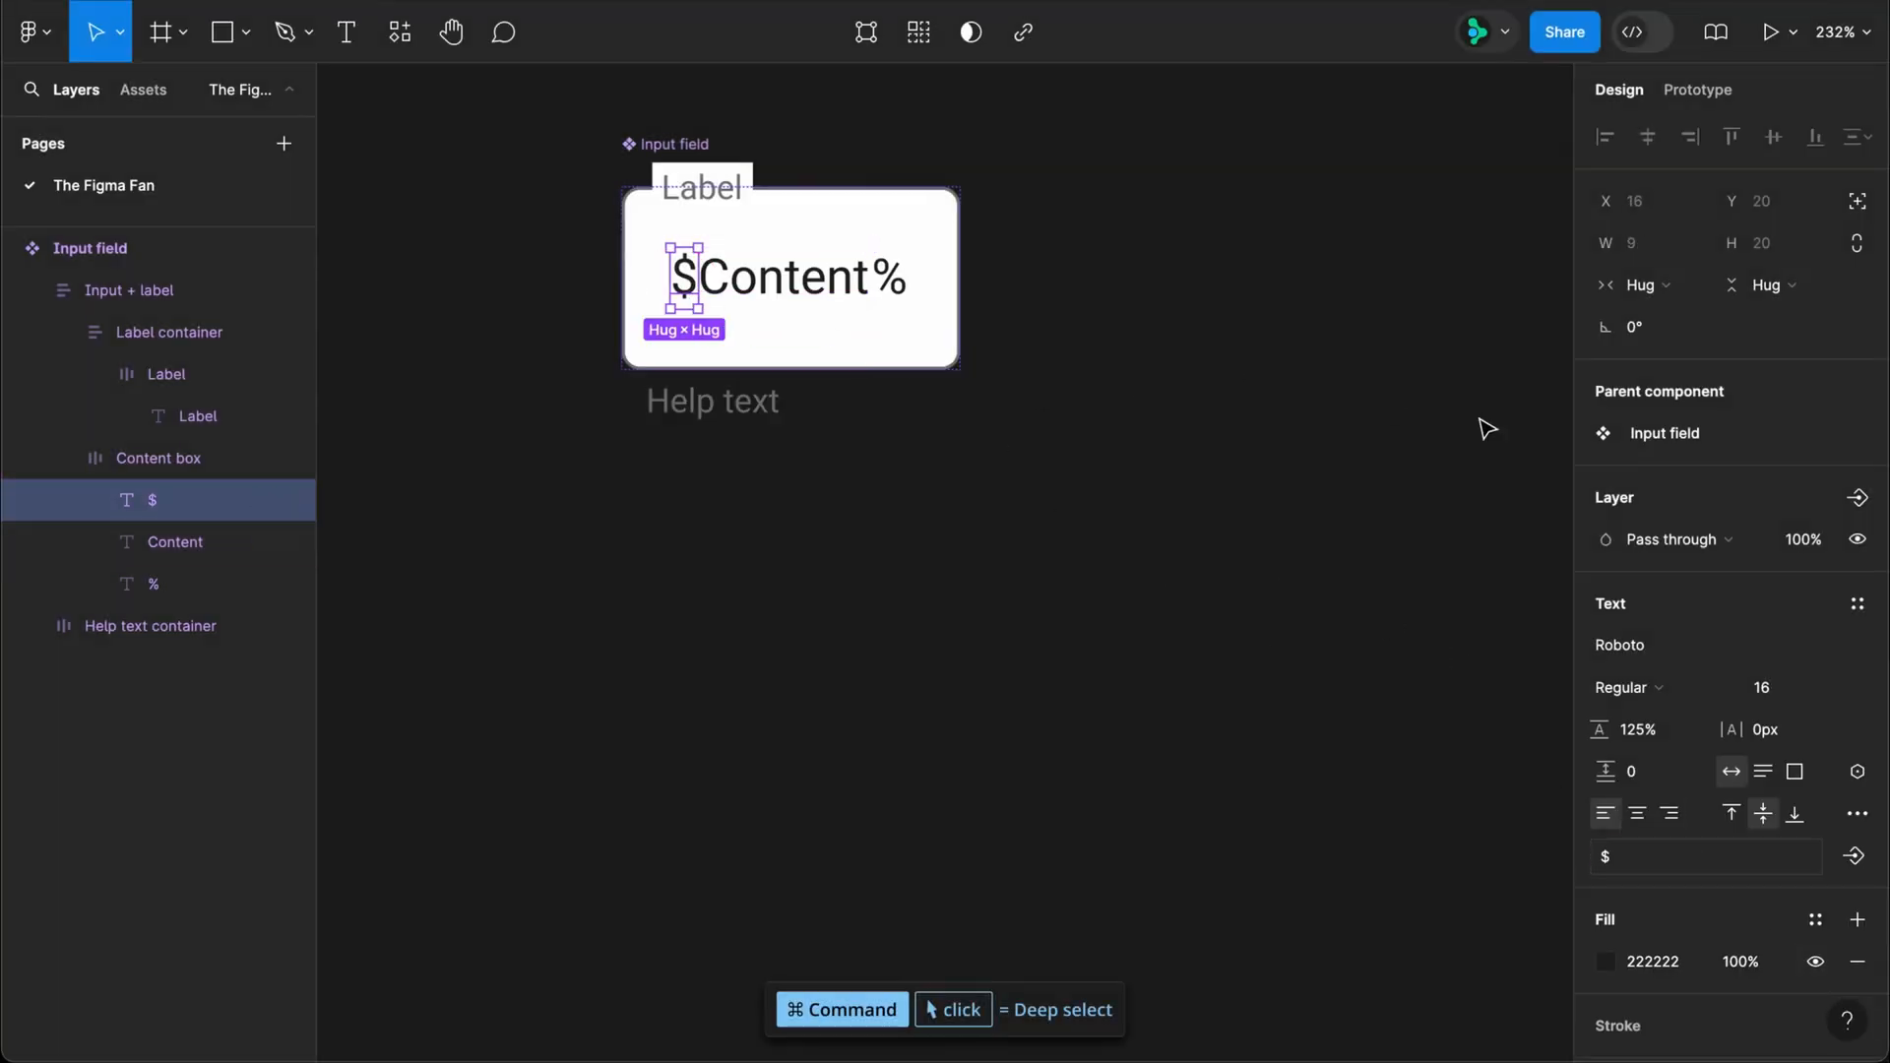
{"action": "left_click", "coordinate": [1859, 500]}
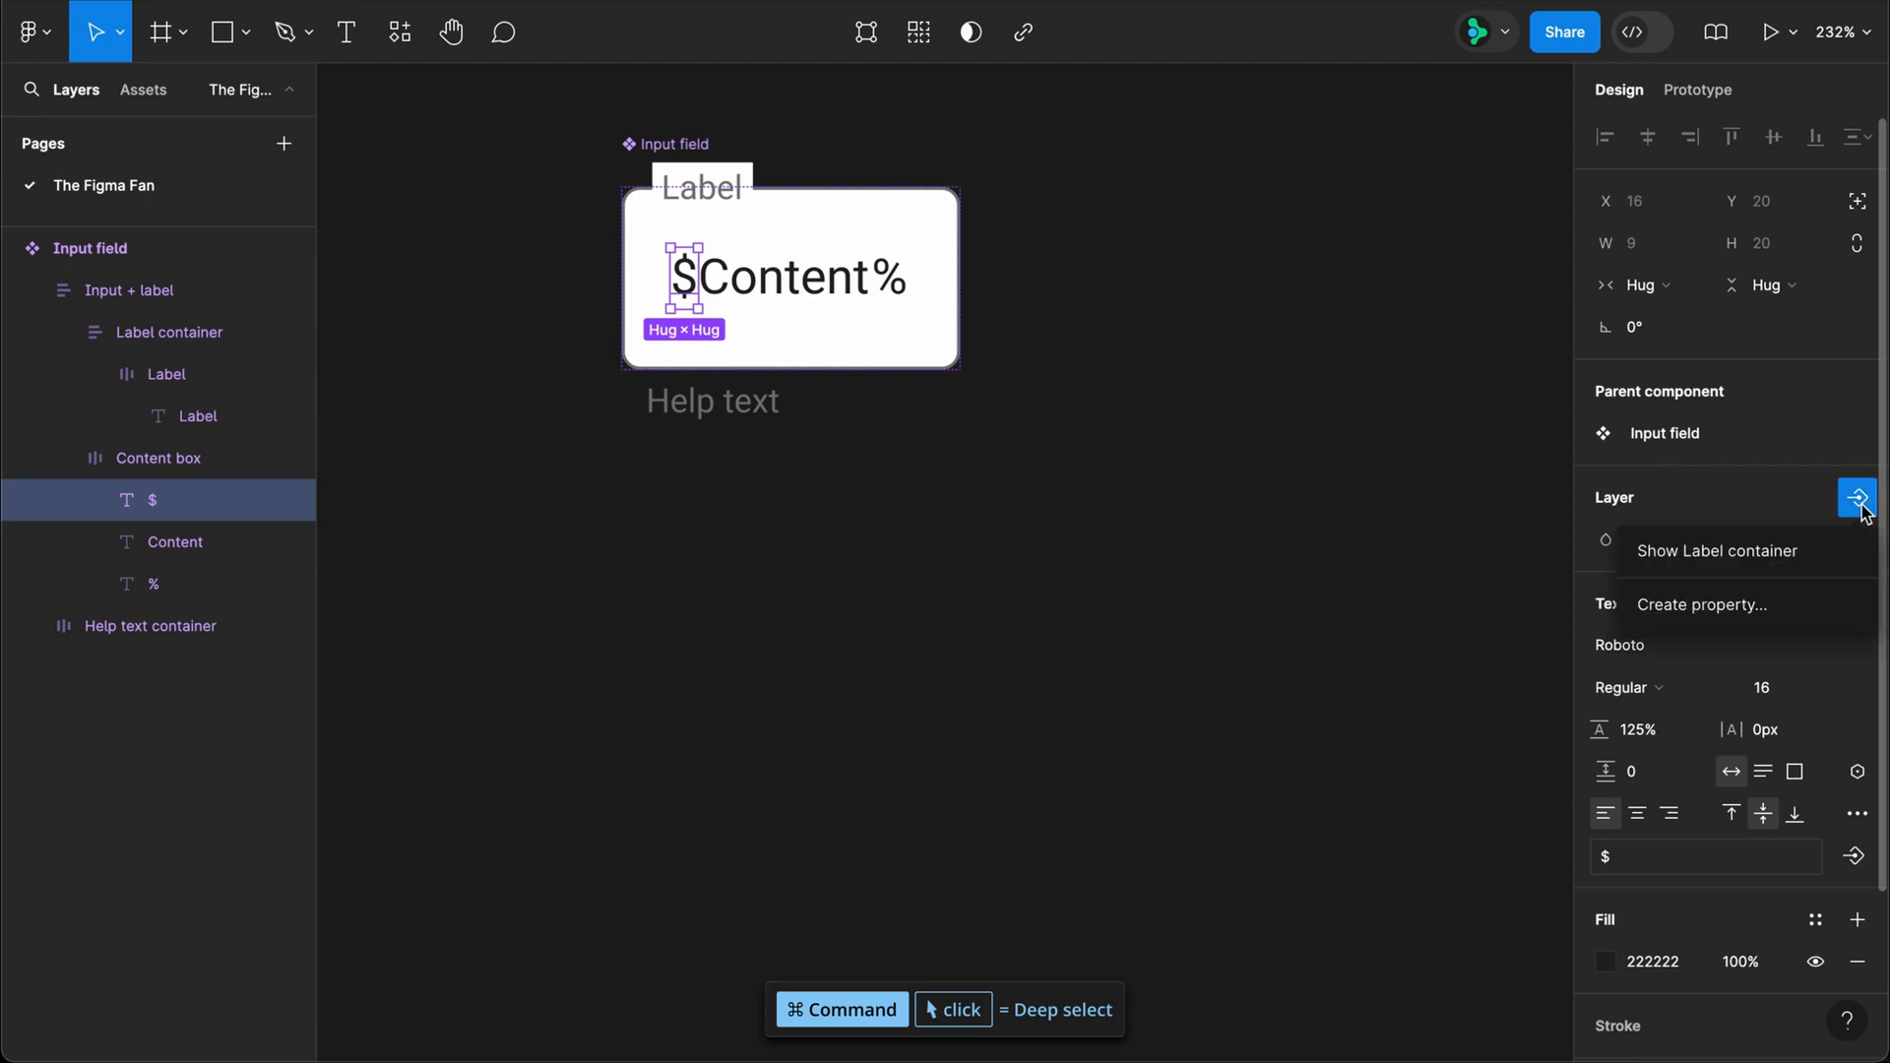
{"action": "left_click", "coordinate": [1753, 607]}
{"action": "left_click", "coordinate": [969, 510]}
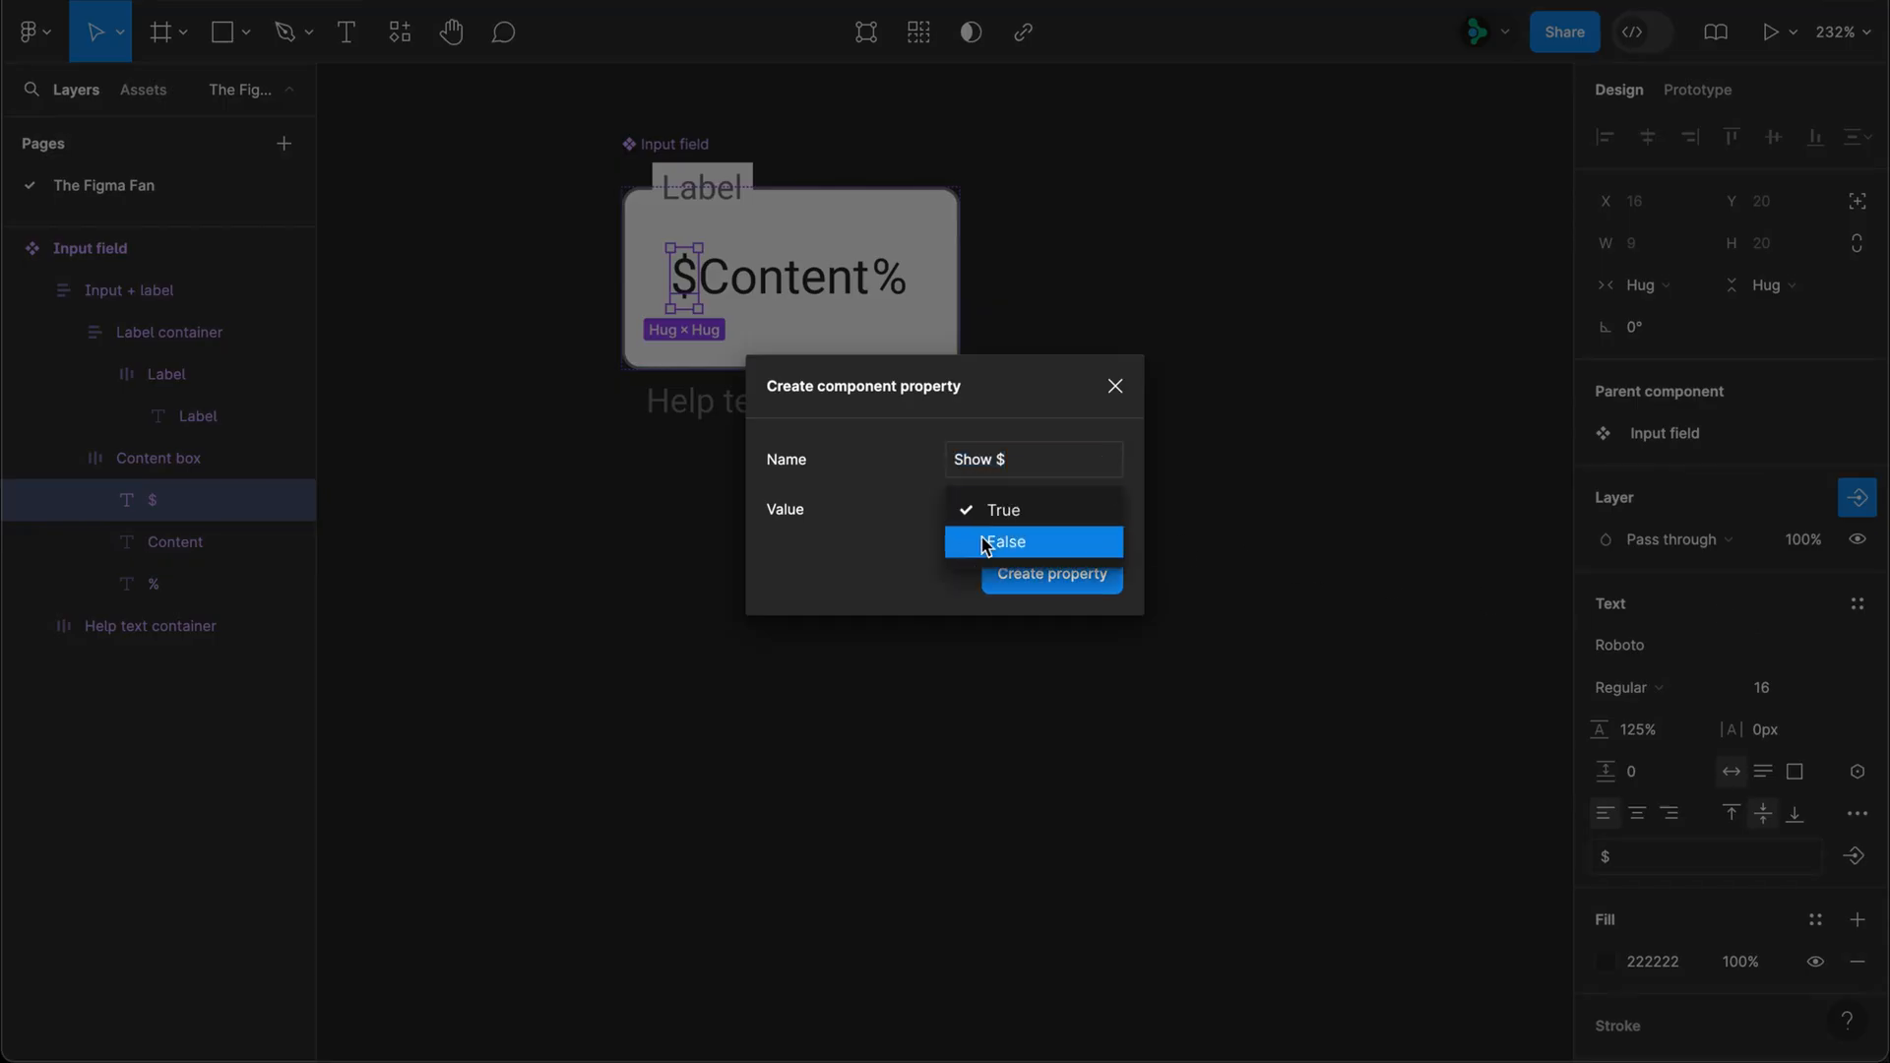
{"action": "left_click", "coordinate": [985, 544]}
{"action": "left_click", "coordinate": [1052, 575]}
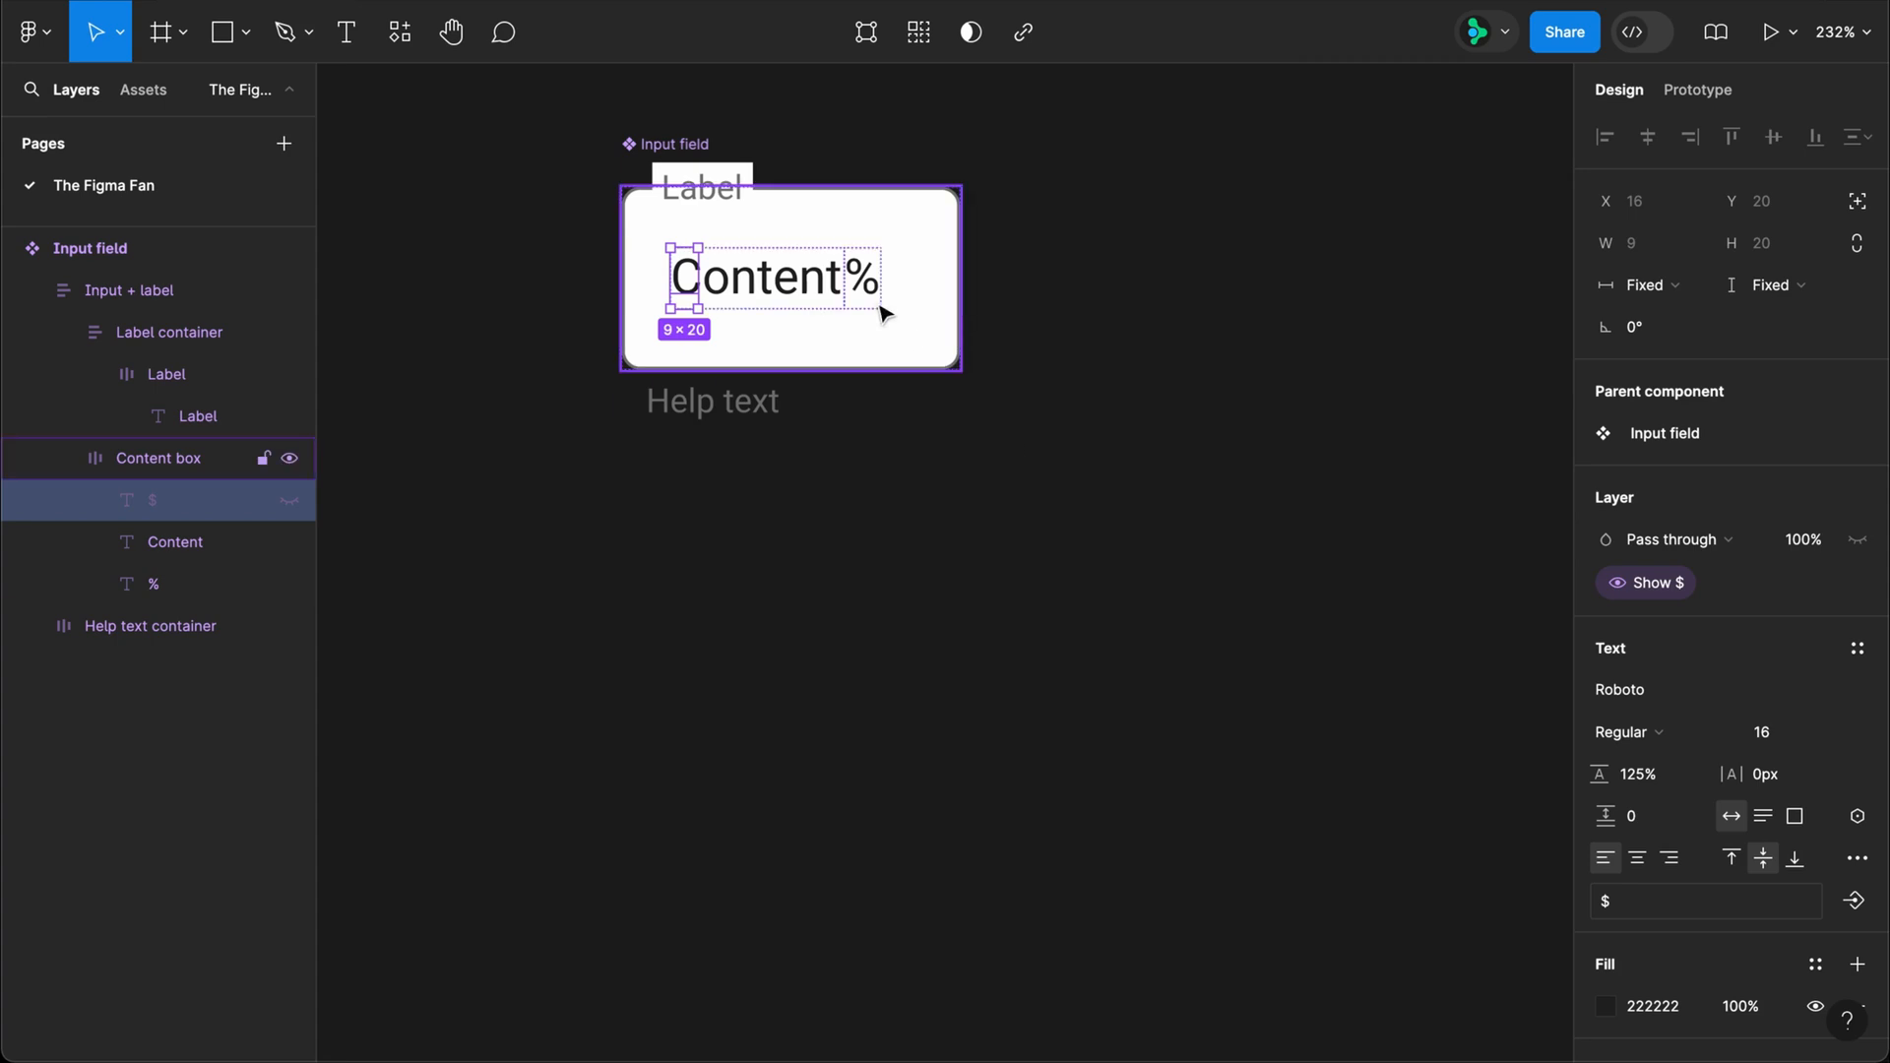
Step: Create a boolean property "Show %" with value True for the visibility of the % text layer
{"action": "left_click", "coordinate": [865, 300]}
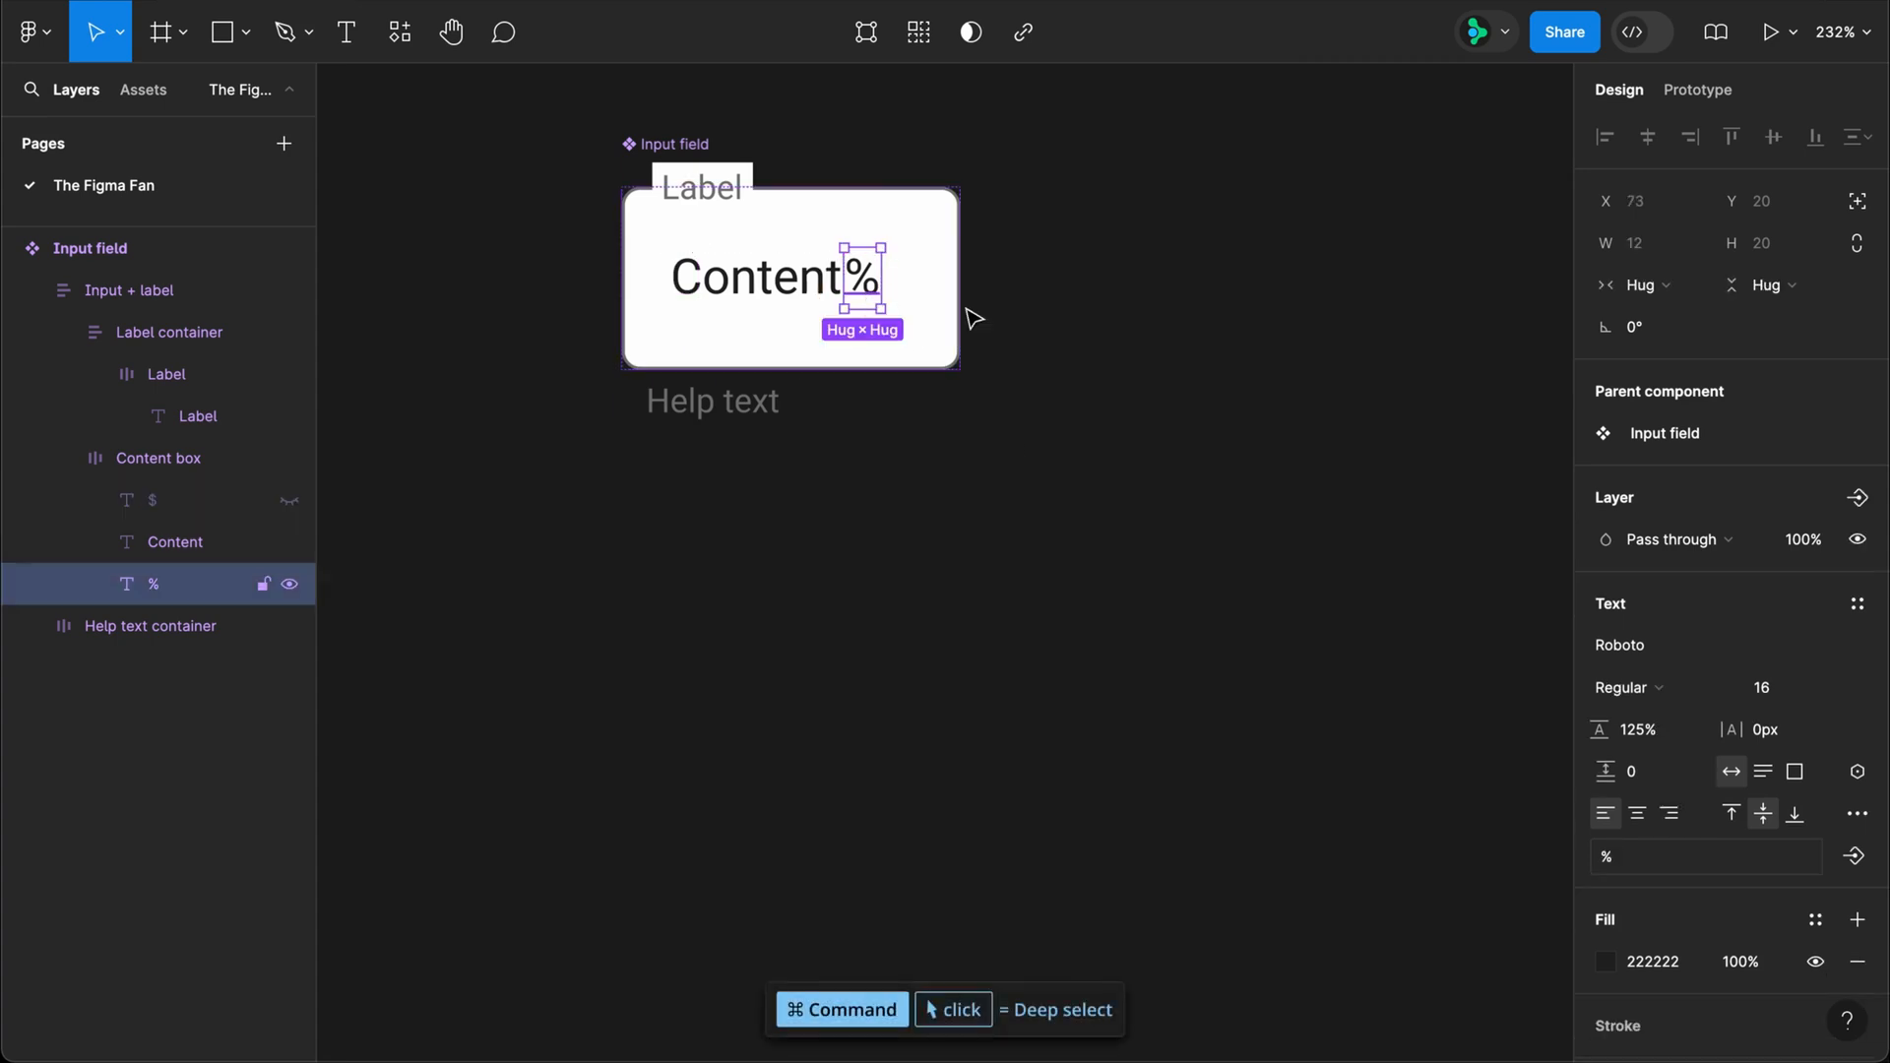
{"action": "left_click", "coordinate": [1858, 497]}
{"action": "left_click", "coordinate": [1759, 640]}
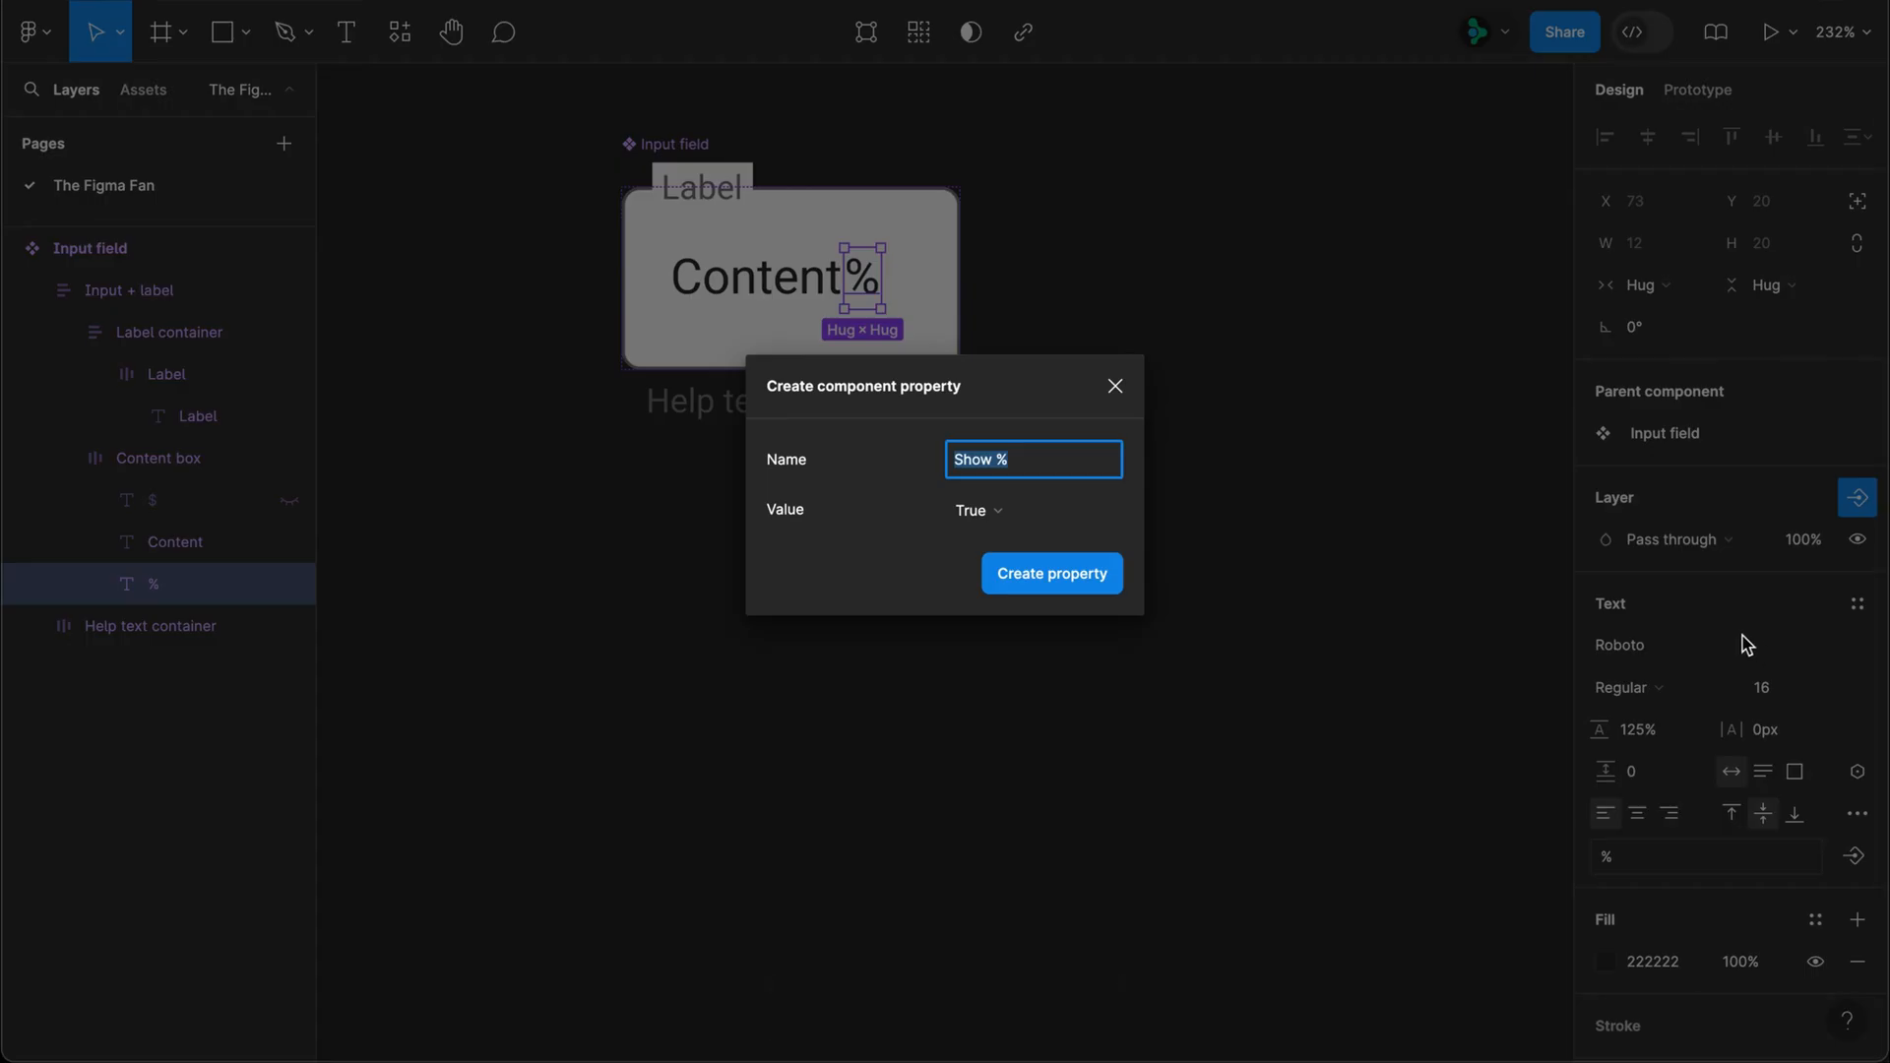
{"action": "left_click", "coordinate": [1071, 585]}
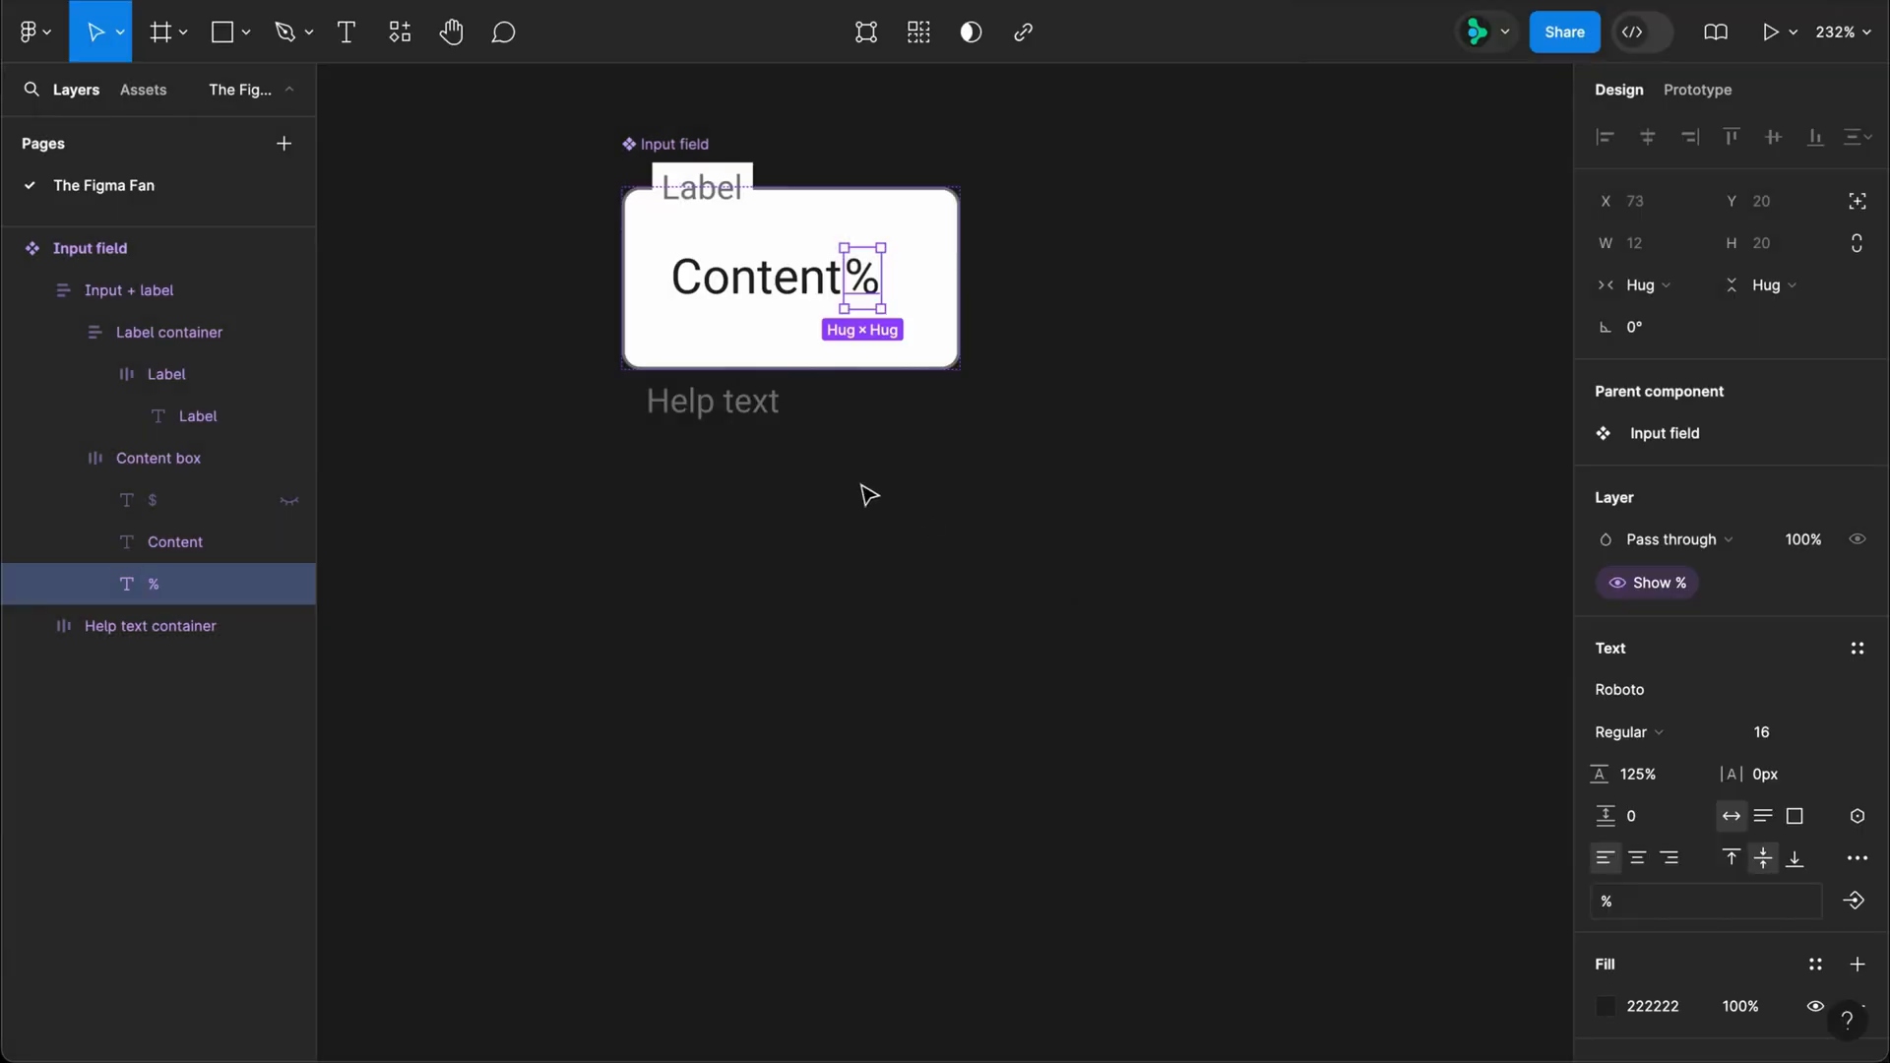
Step: Create a boolean property "Show Help text" with value True for the Help text layer's visibility
{"action": "left_click", "coordinate": [737, 412], "text": "super"}
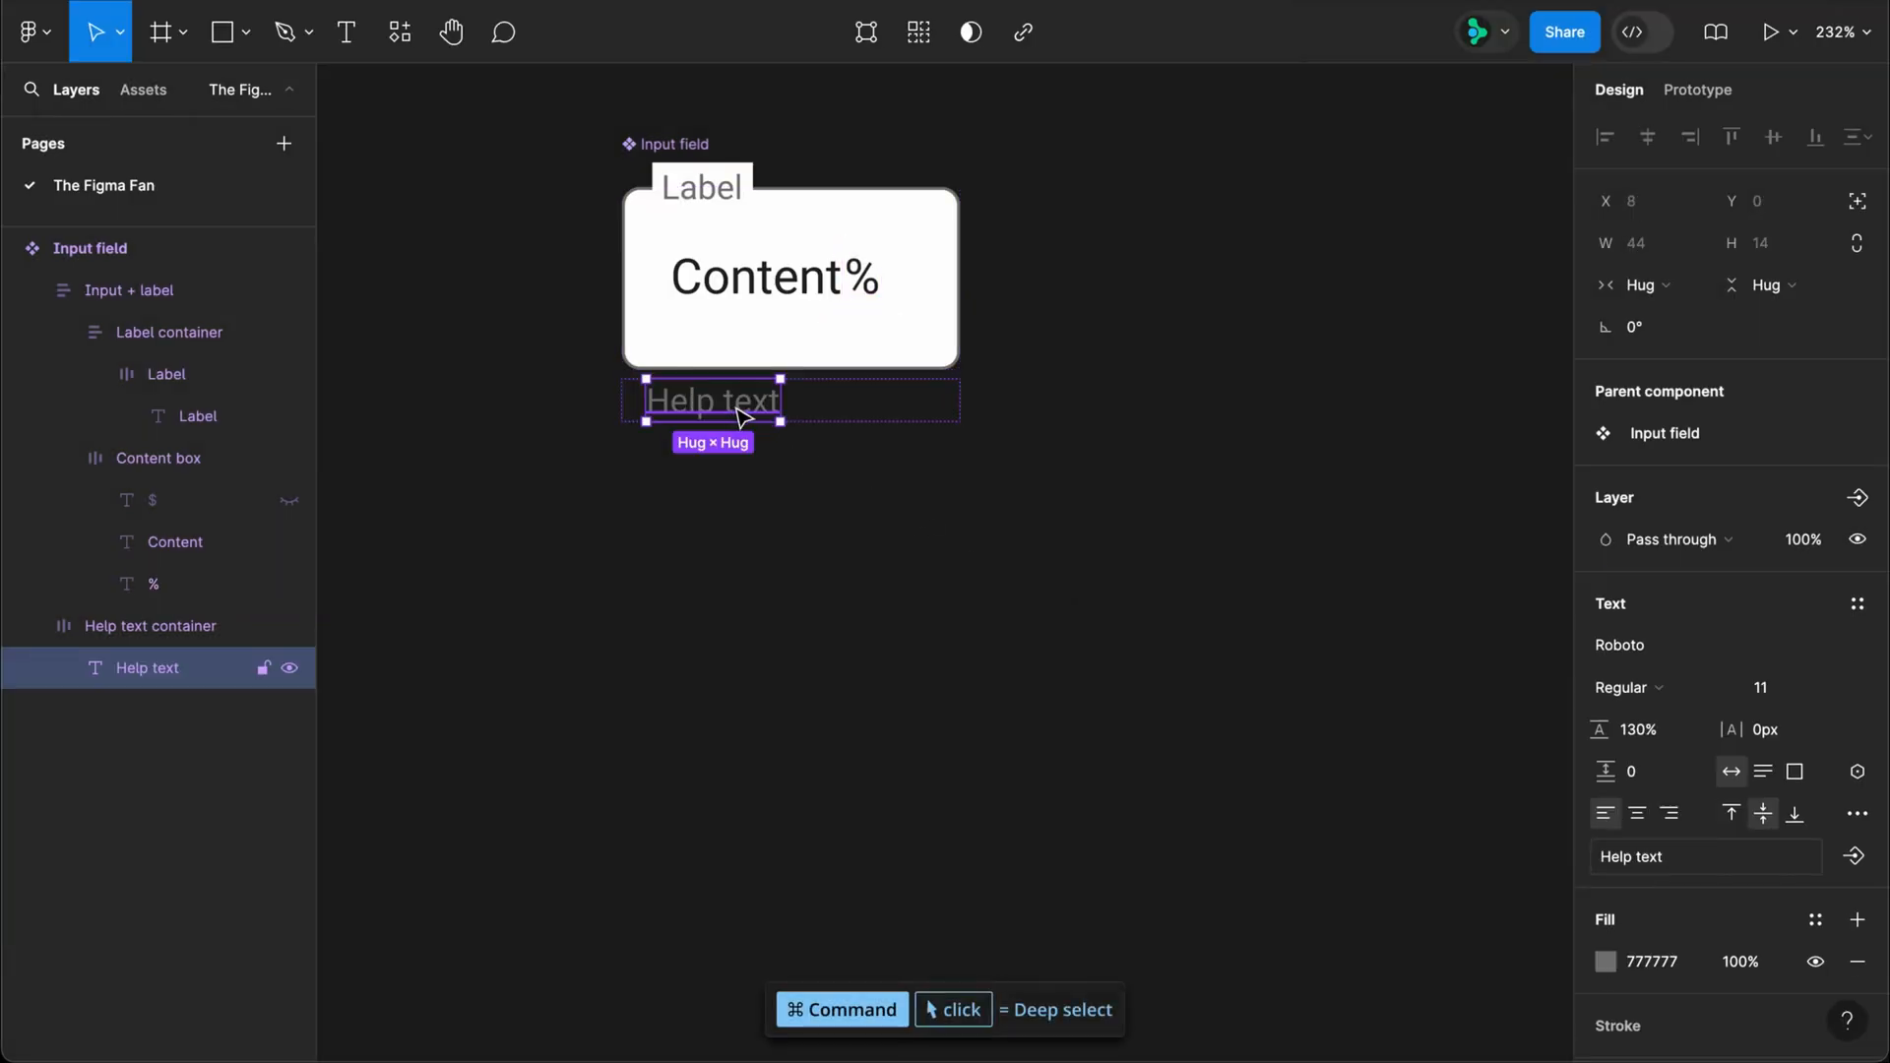
{"action": "left_click", "coordinate": [1857, 499]}
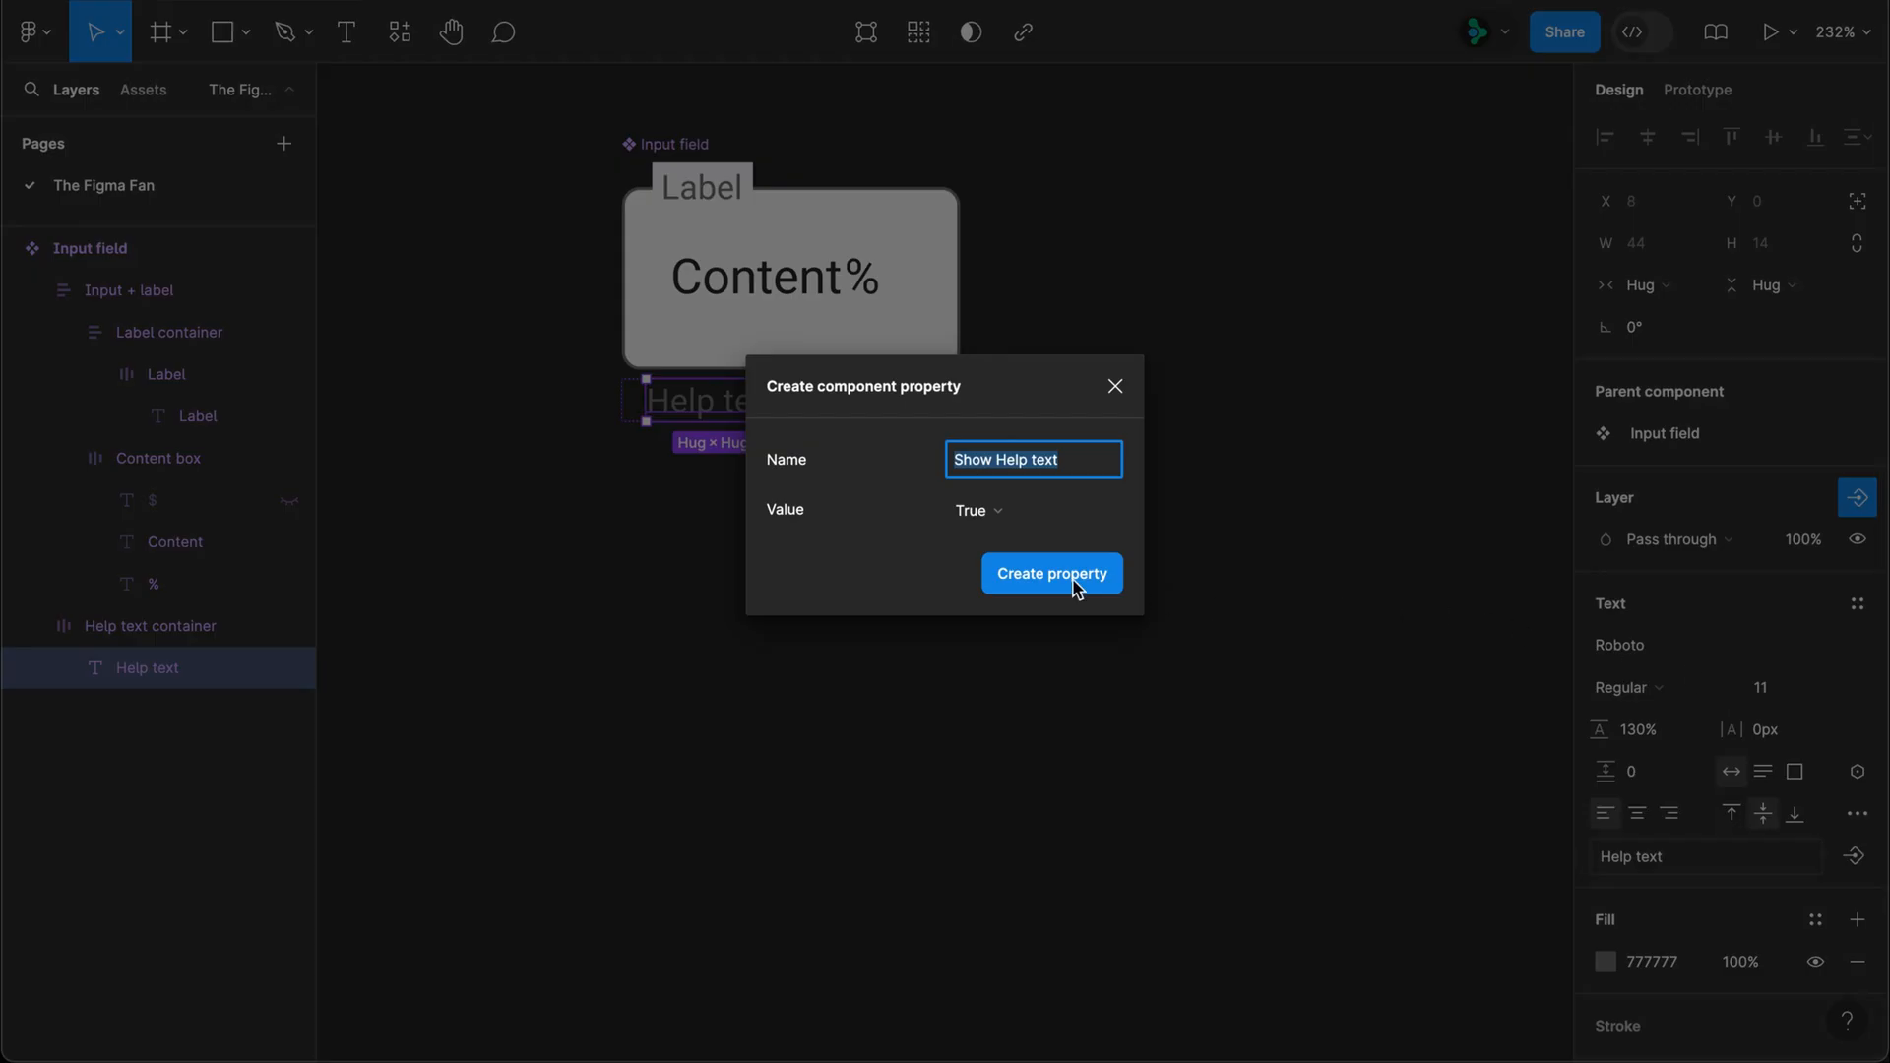
{"action": "left_click", "coordinate": [1076, 588]}
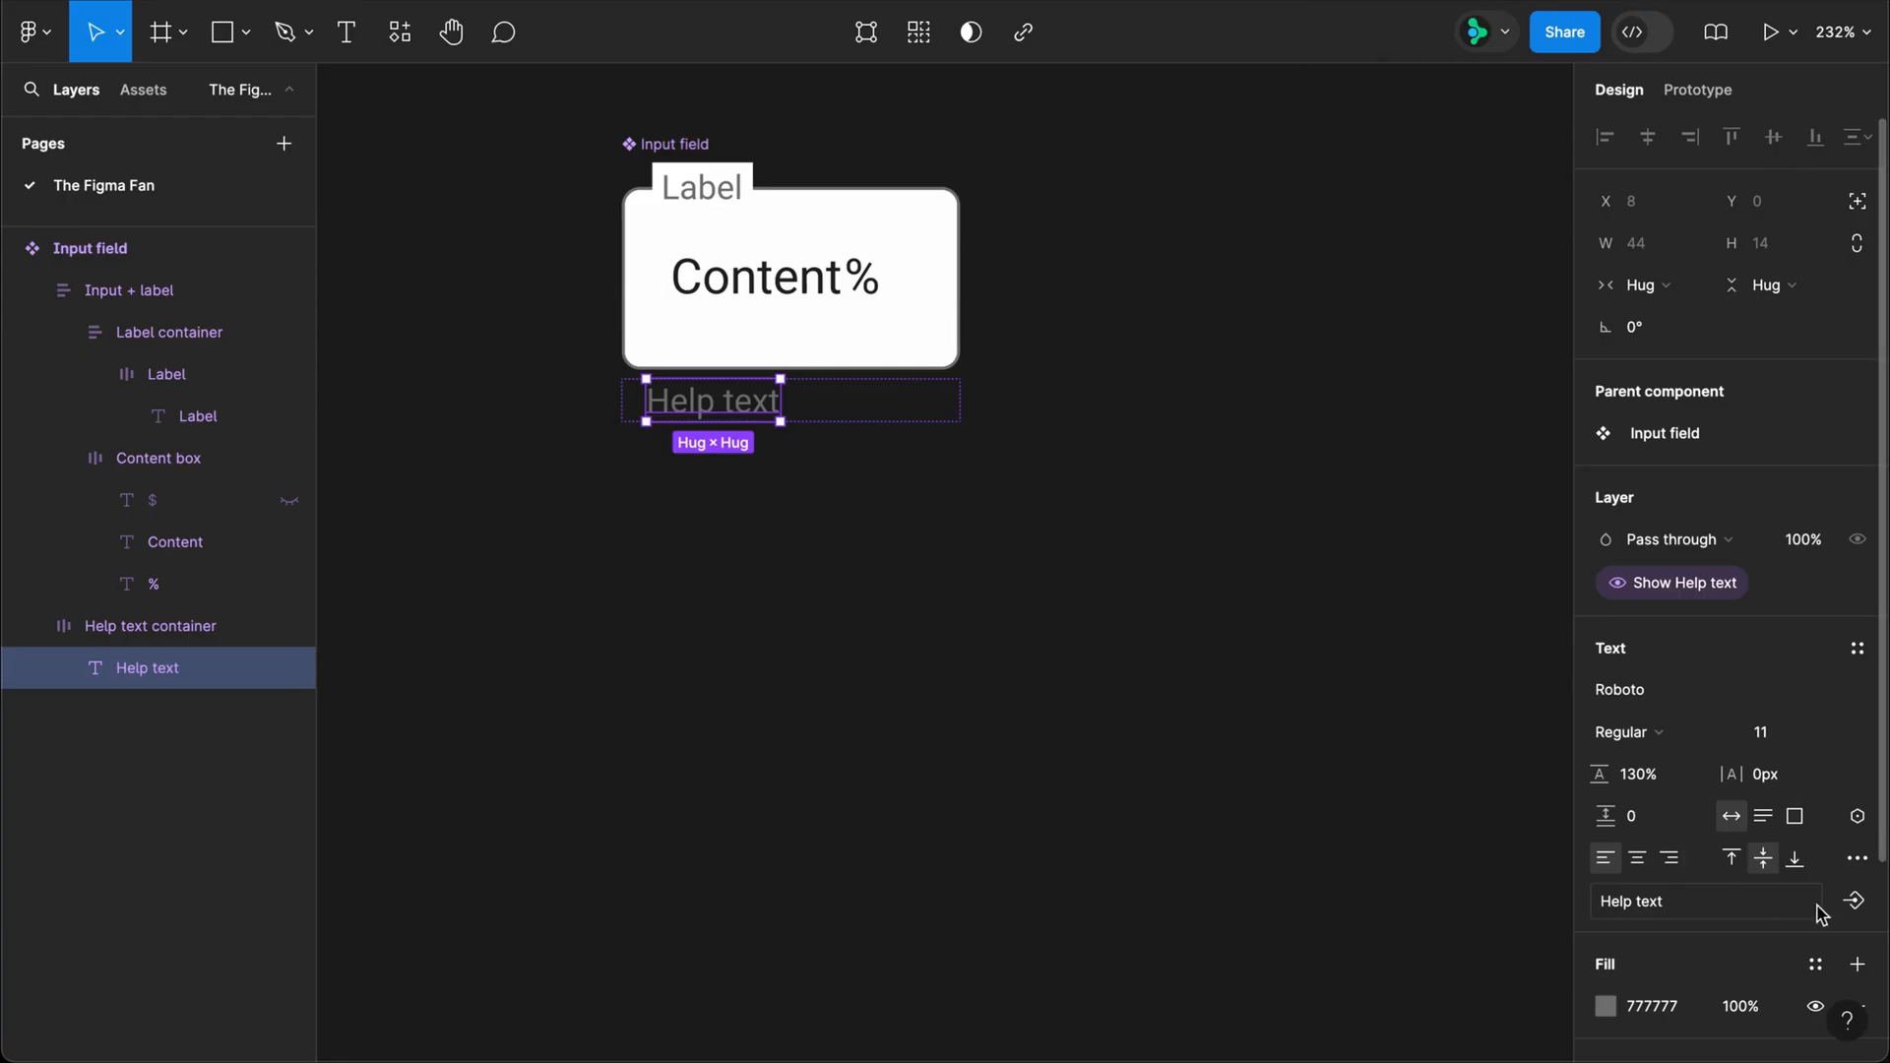
Step: Create a text property named "Help text" for the Help text layer's content, with Help text as its value
{"action": "left_click", "coordinate": [1853, 900]}
{"action": "left_click", "coordinate": [1754, 1025]}
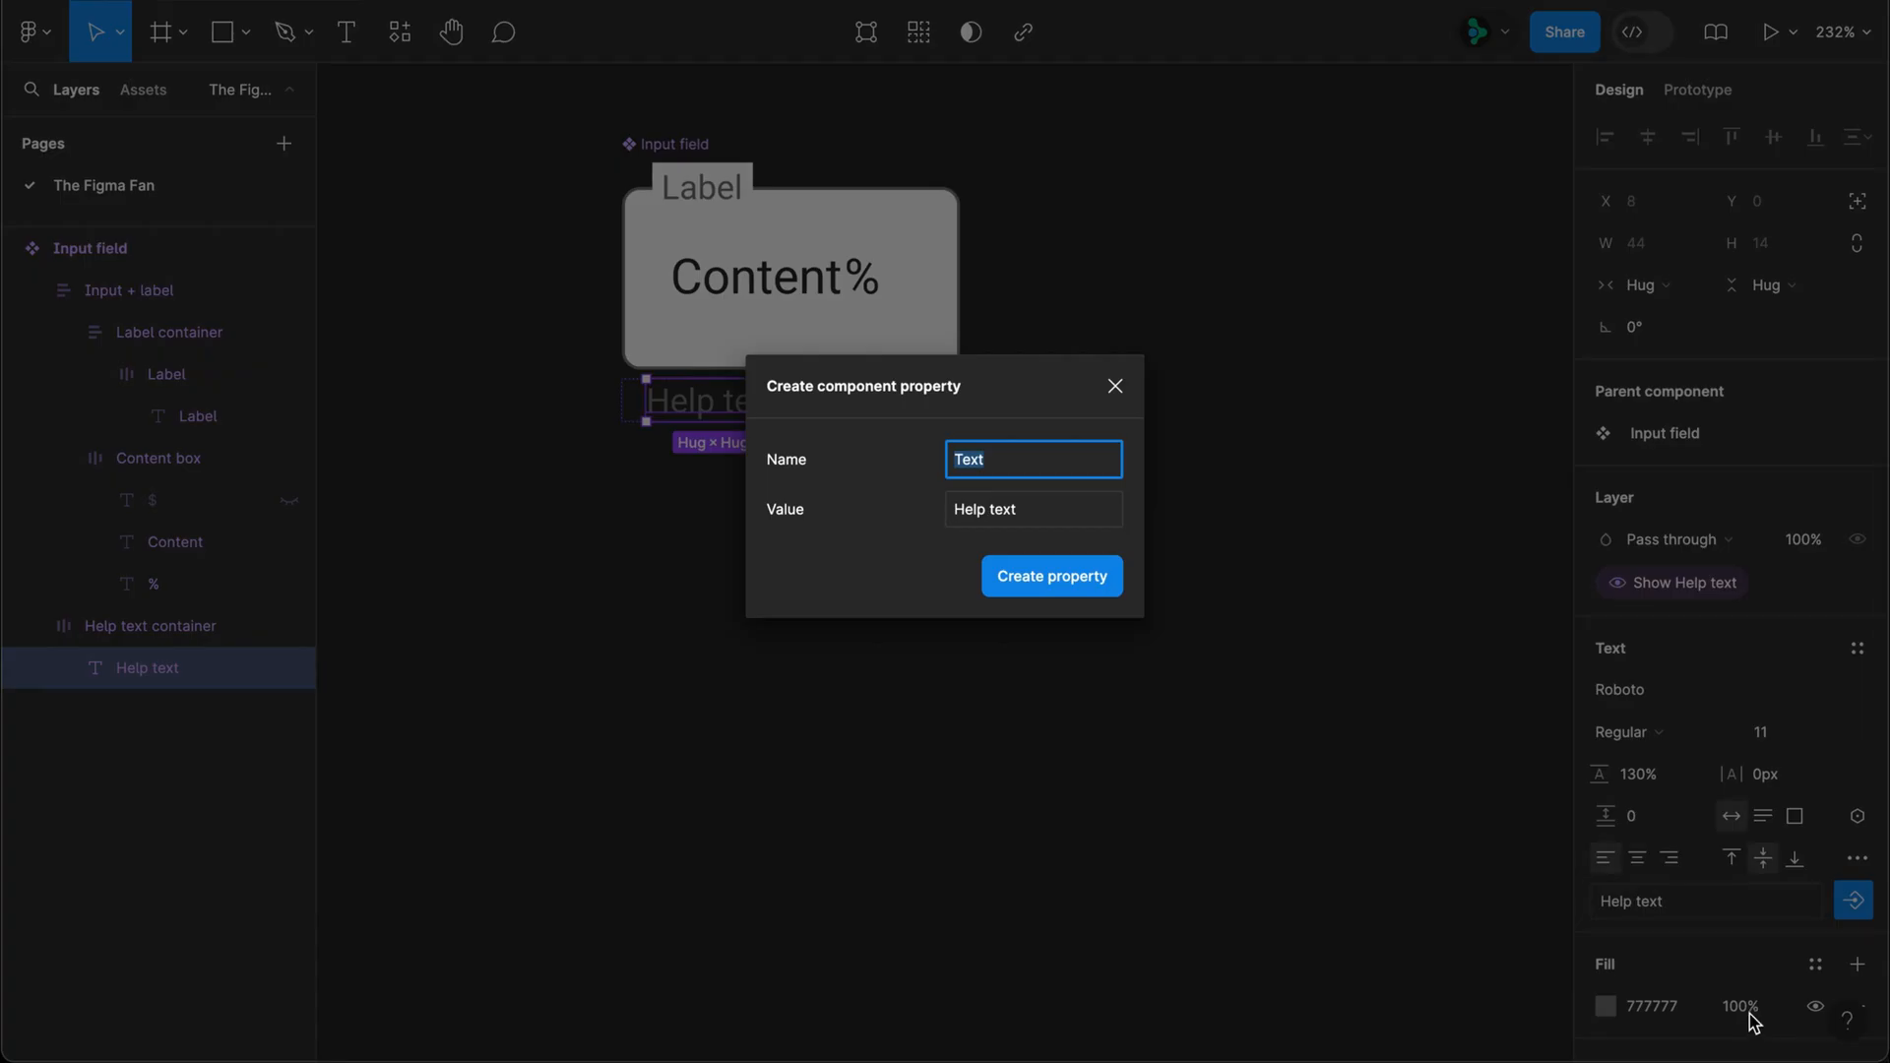
{"action": "type", "text": "Help t"}
{"action": "key", "text": "Return"}
{"action": "left_click", "coordinate": [1012, 633]}
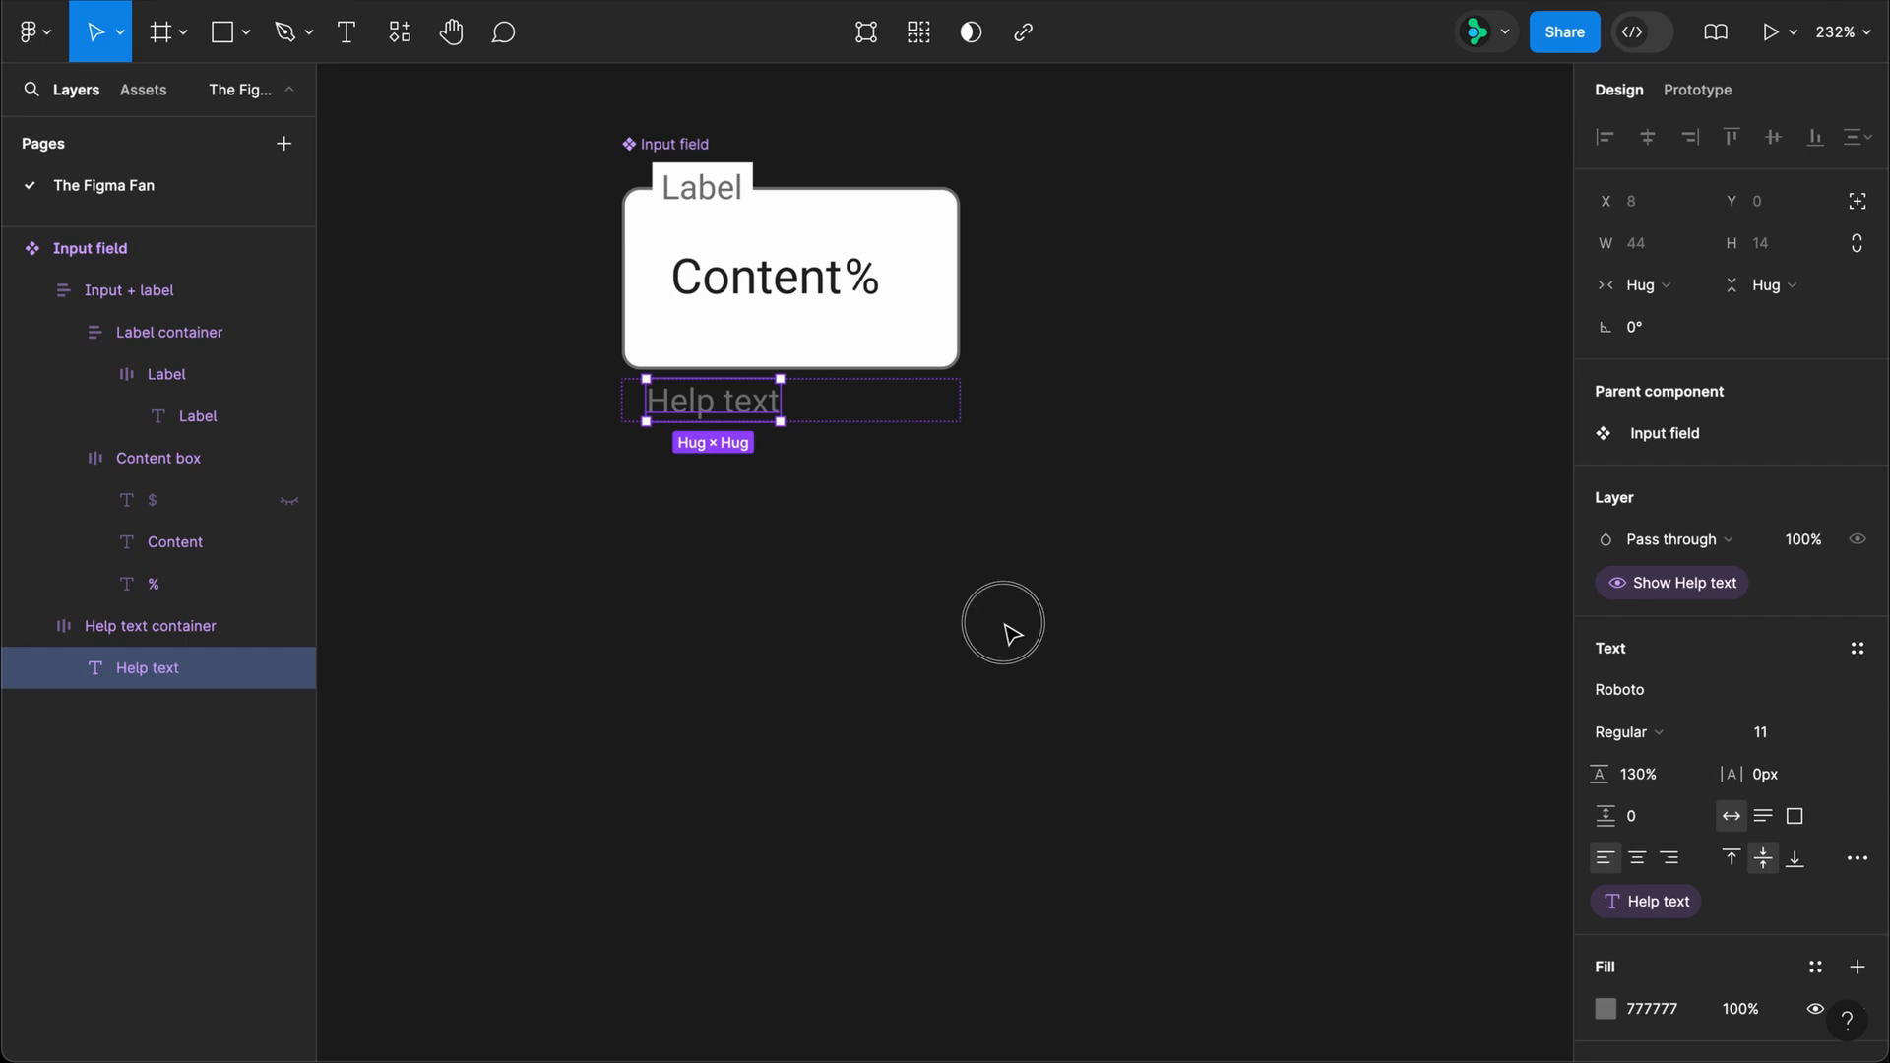
Step: Place two Input field instances side by side below the main component and turn off Show Label container on the second one
{"action": "left_click_drag", "start_coordinate": [788, 309], "coordinate": [794, 653], "text": "alt"}
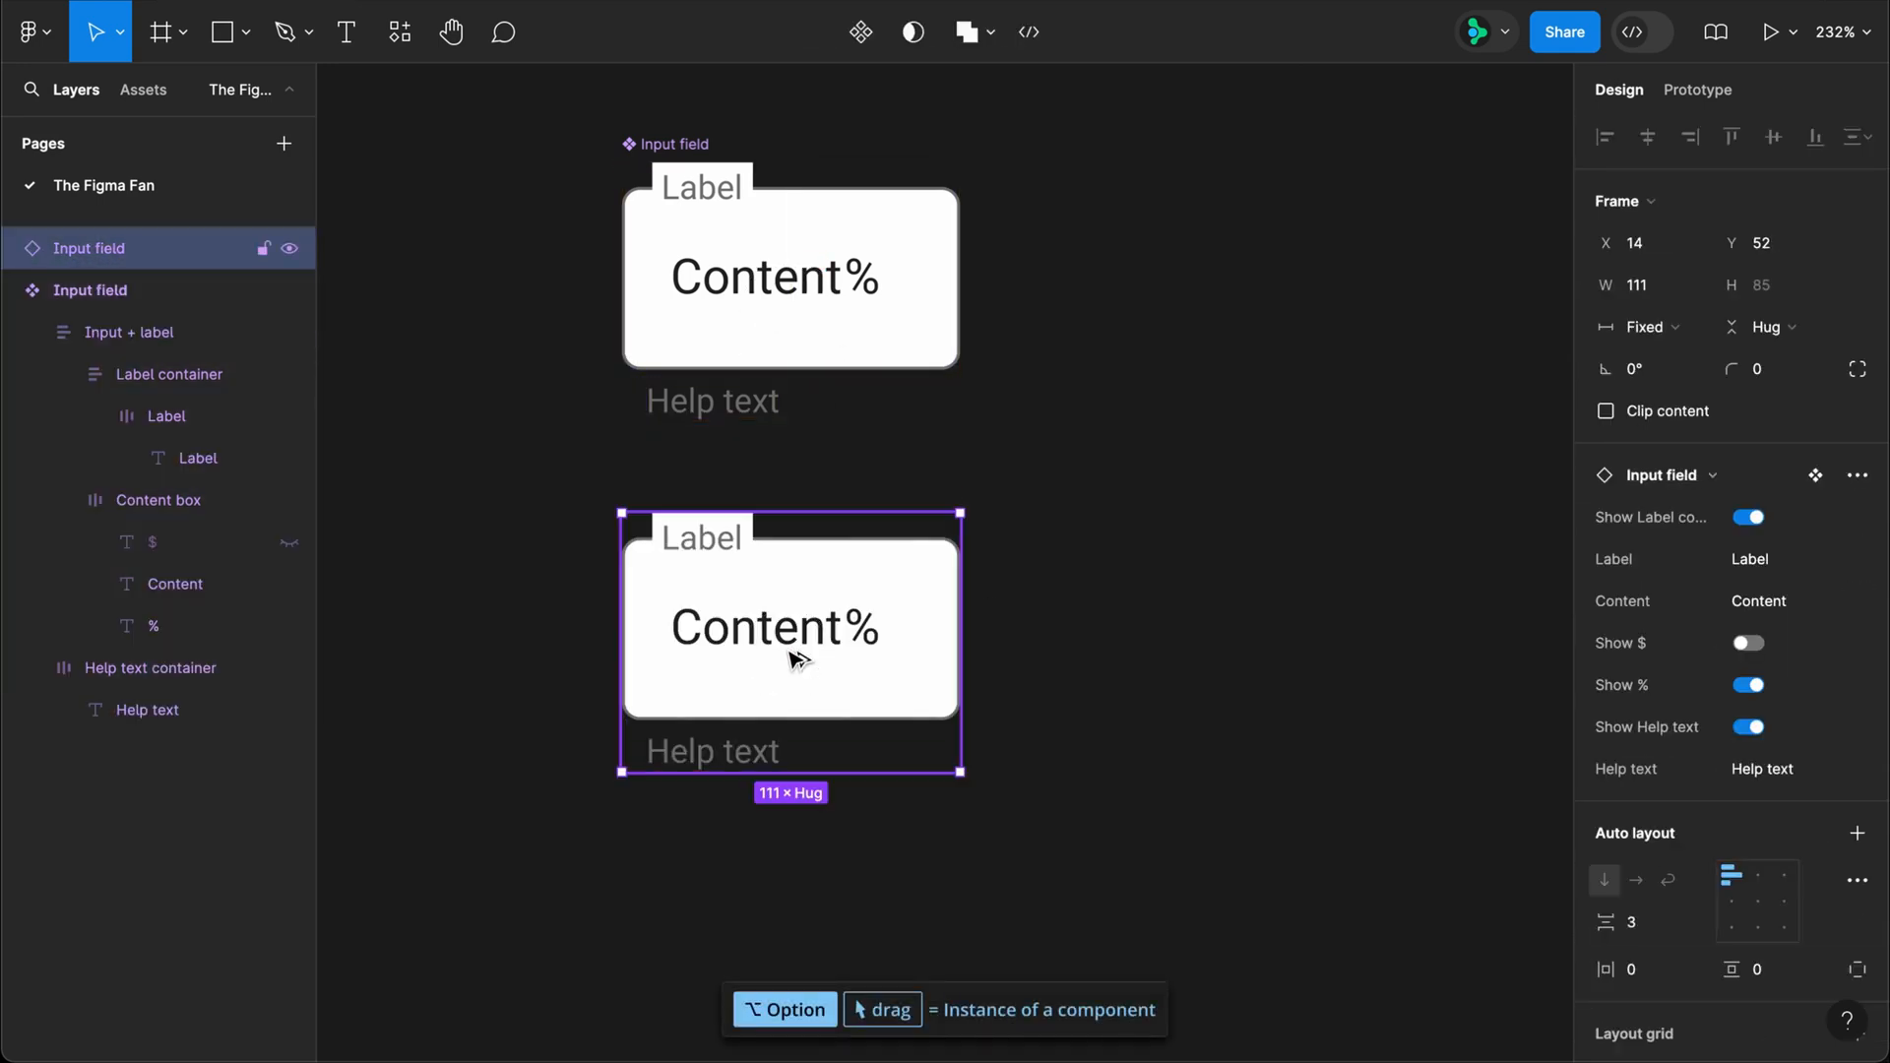
{"action": "left_click", "coordinate": [1749, 519]}
{"action": "left_click", "coordinate": [1749, 519]}
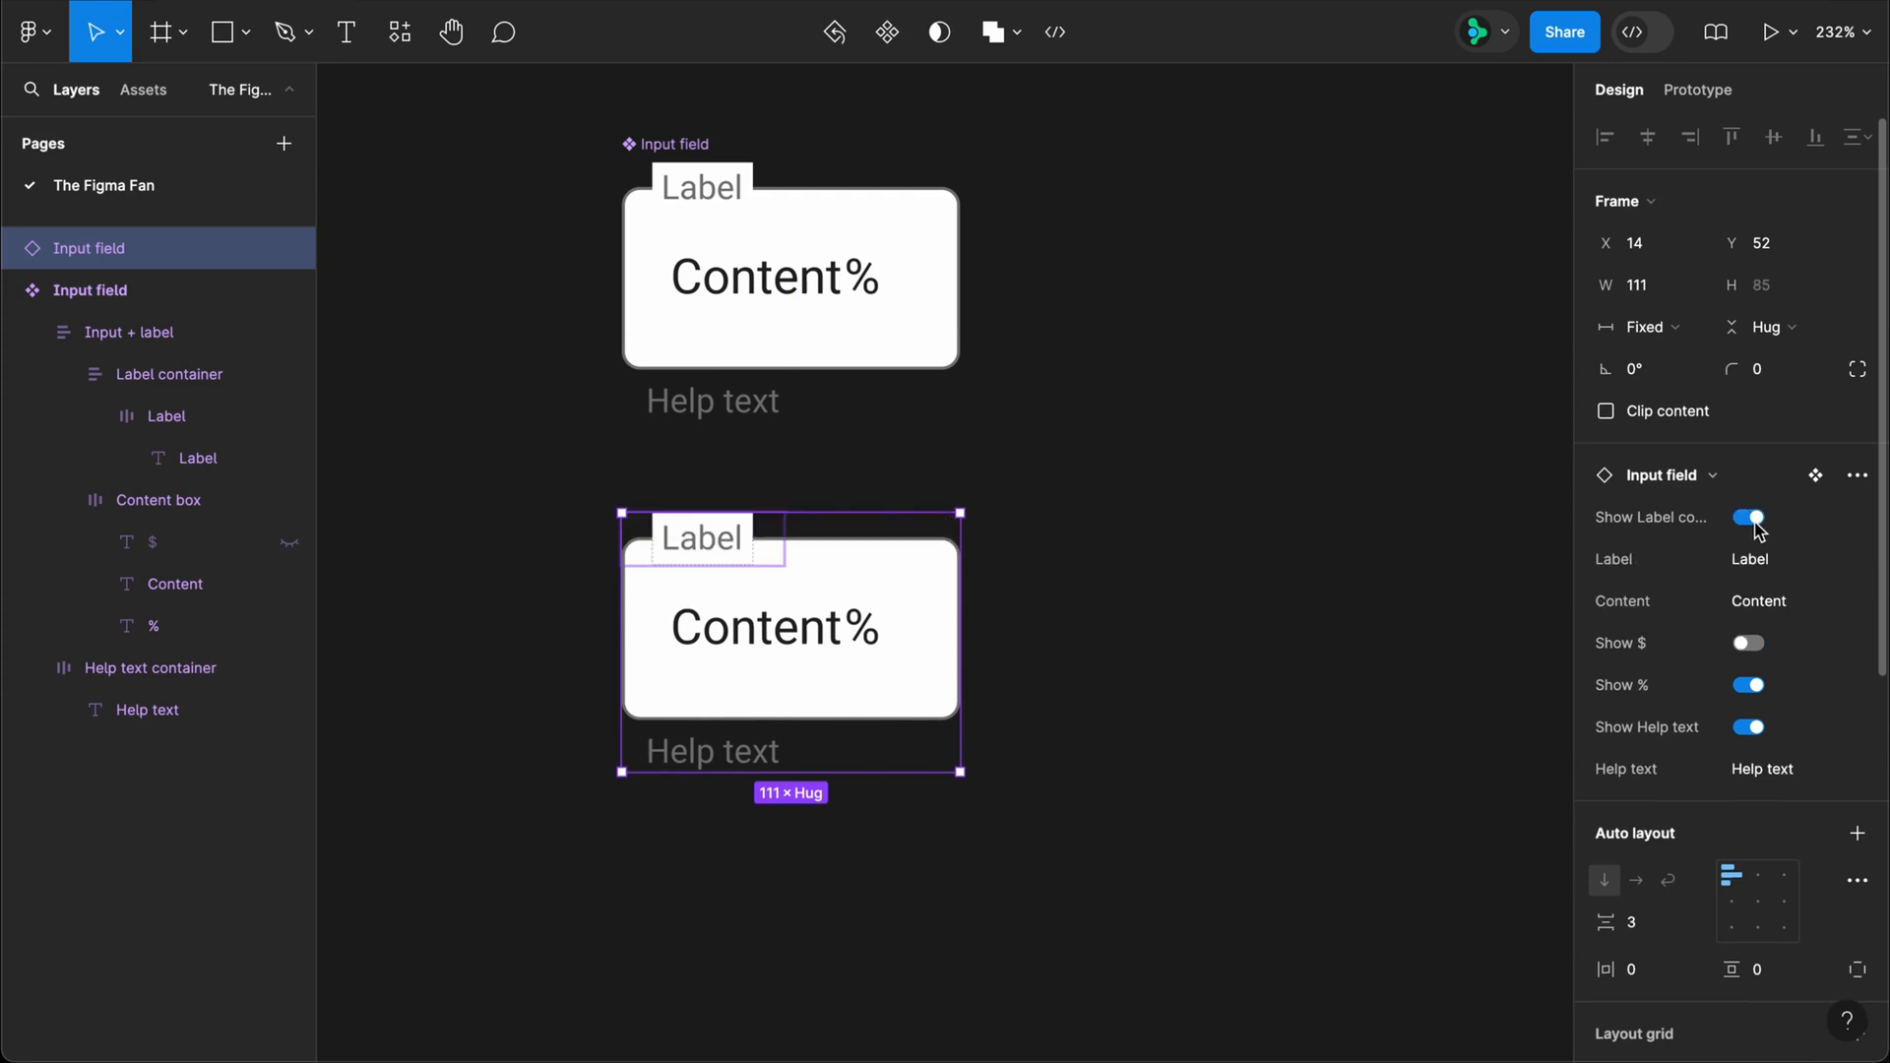
{"action": "left_click_drag", "start_coordinate": [926, 586], "coordinate": [1270, 580], "text": "alt"}
{"action": "left_click", "coordinate": [1740, 521]}
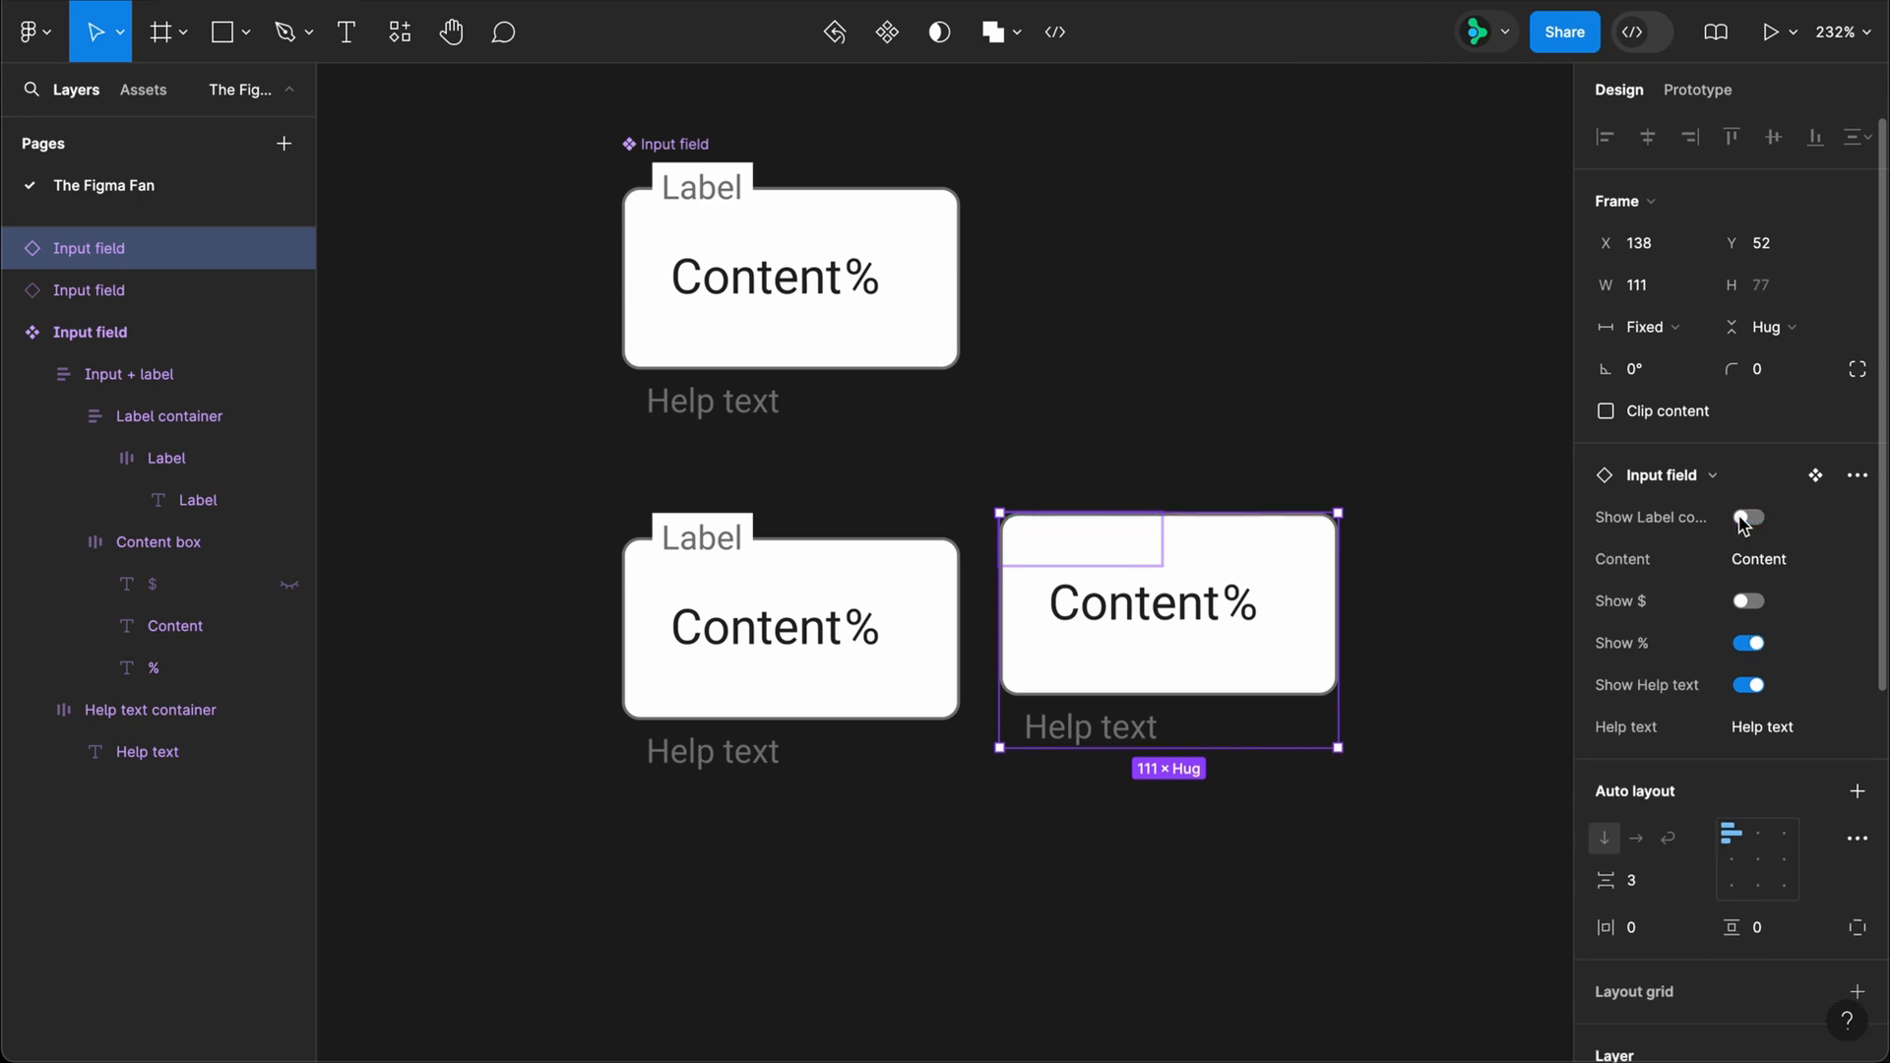
Step: Delete the Show Label container property from the main Input field component
{"action": "left_click", "coordinate": [689, 153]}
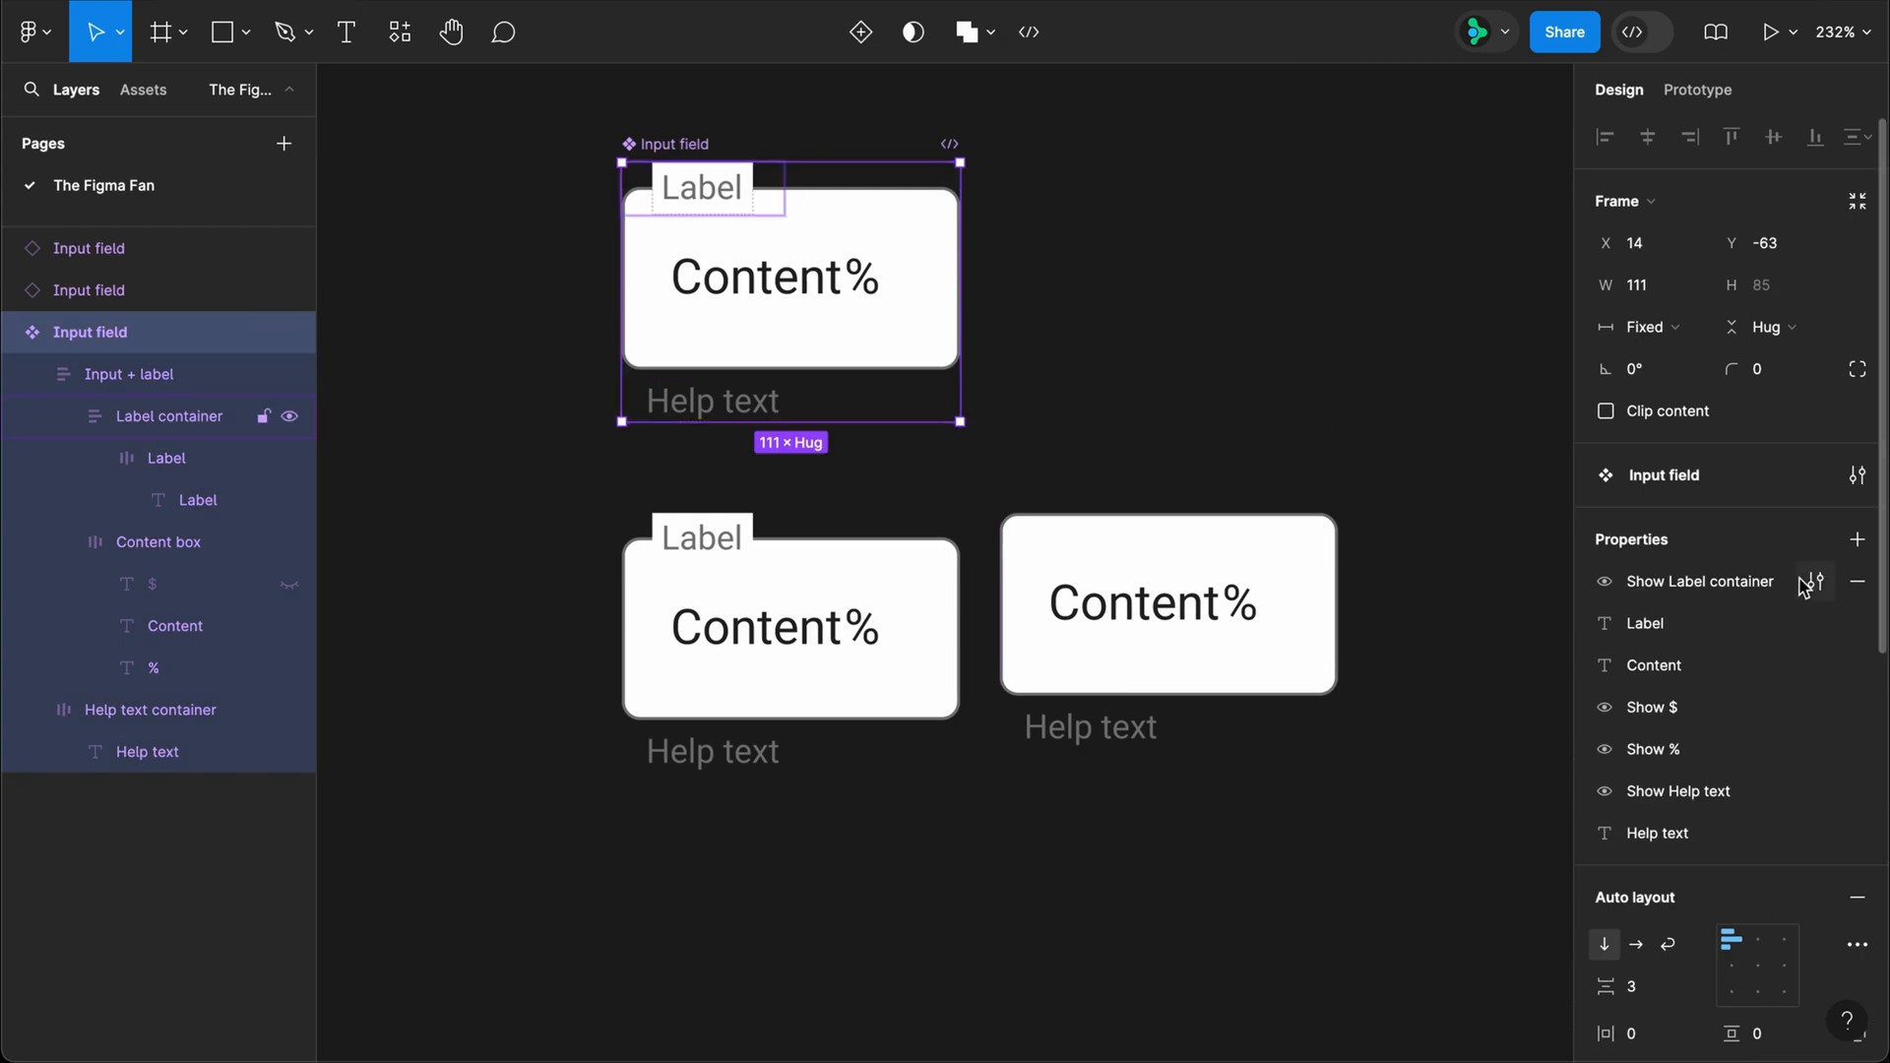
{"action": "left_click", "coordinate": [1859, 588]}
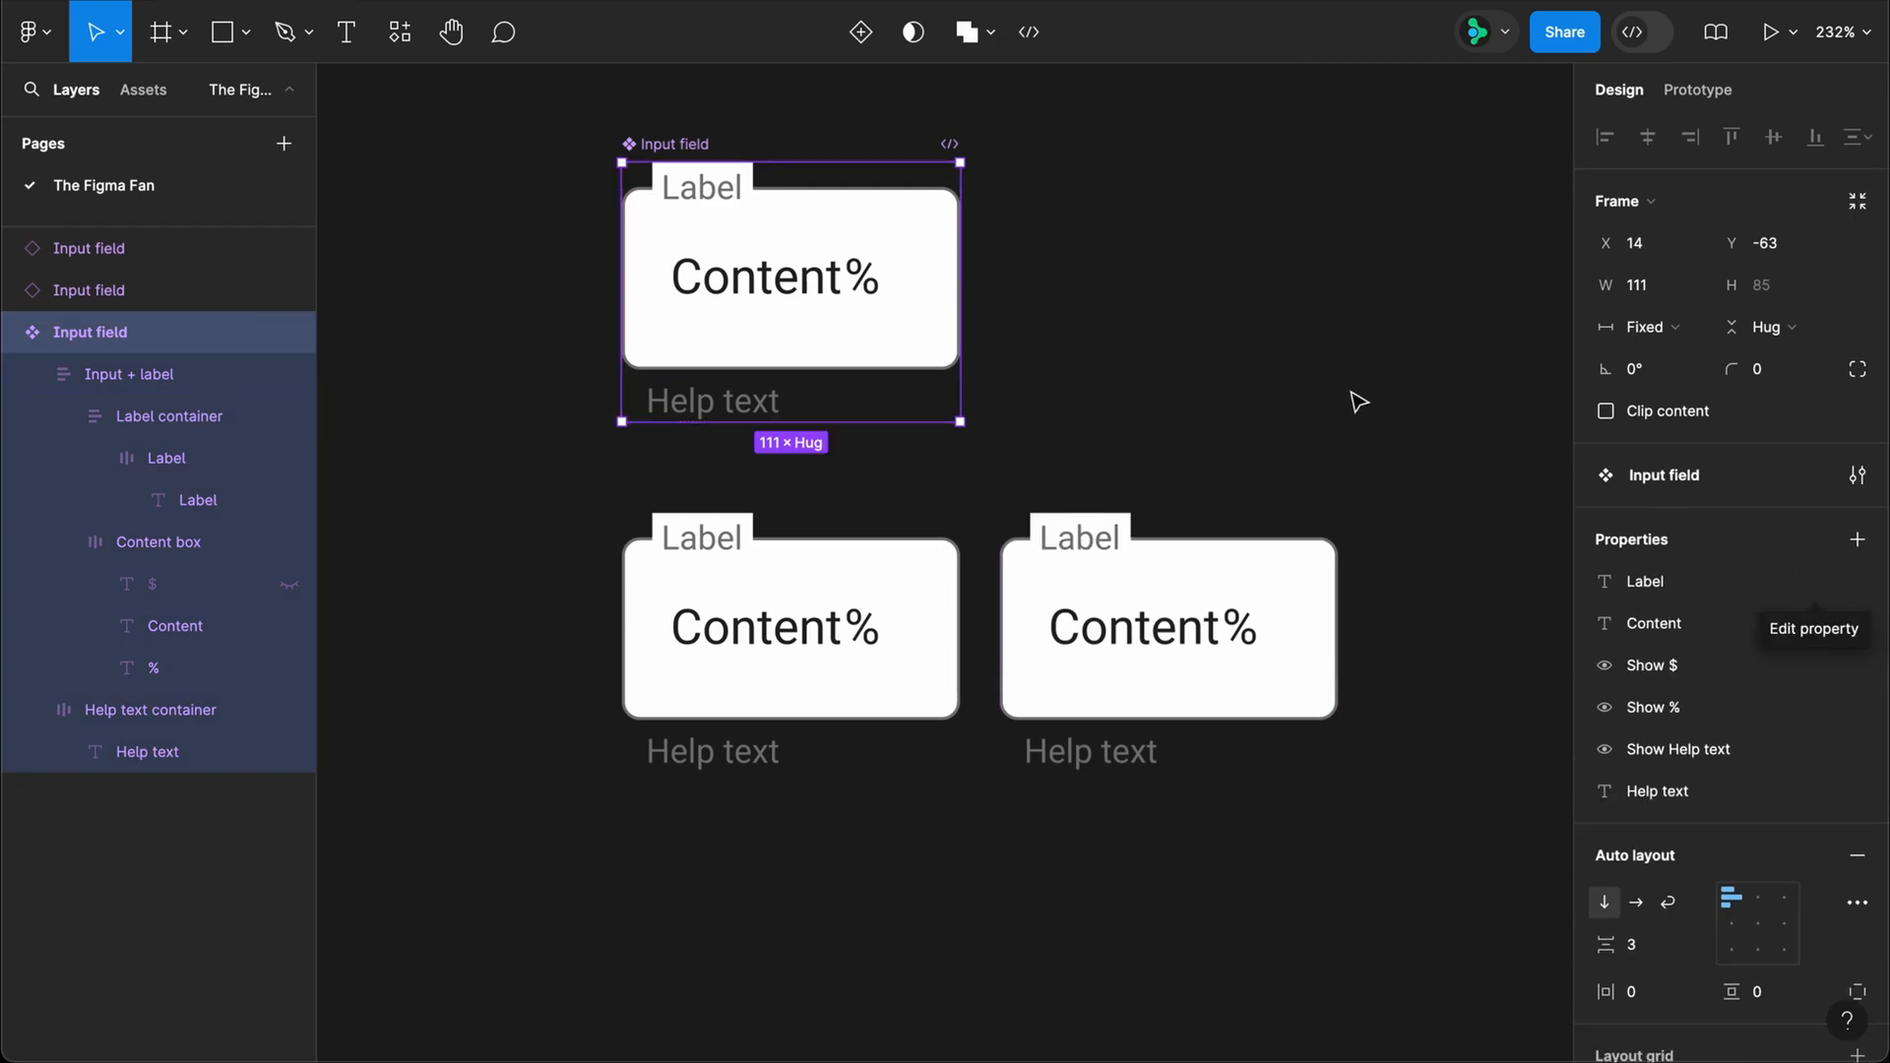
Step: Create a boolean property "Show Label" with value True on the Label frame inside Label container and move it first in the component's property list
{"action": "double_click", "coordinate": [724, 202]}
{"action": "double_click", "coordinate": [724, 201]}
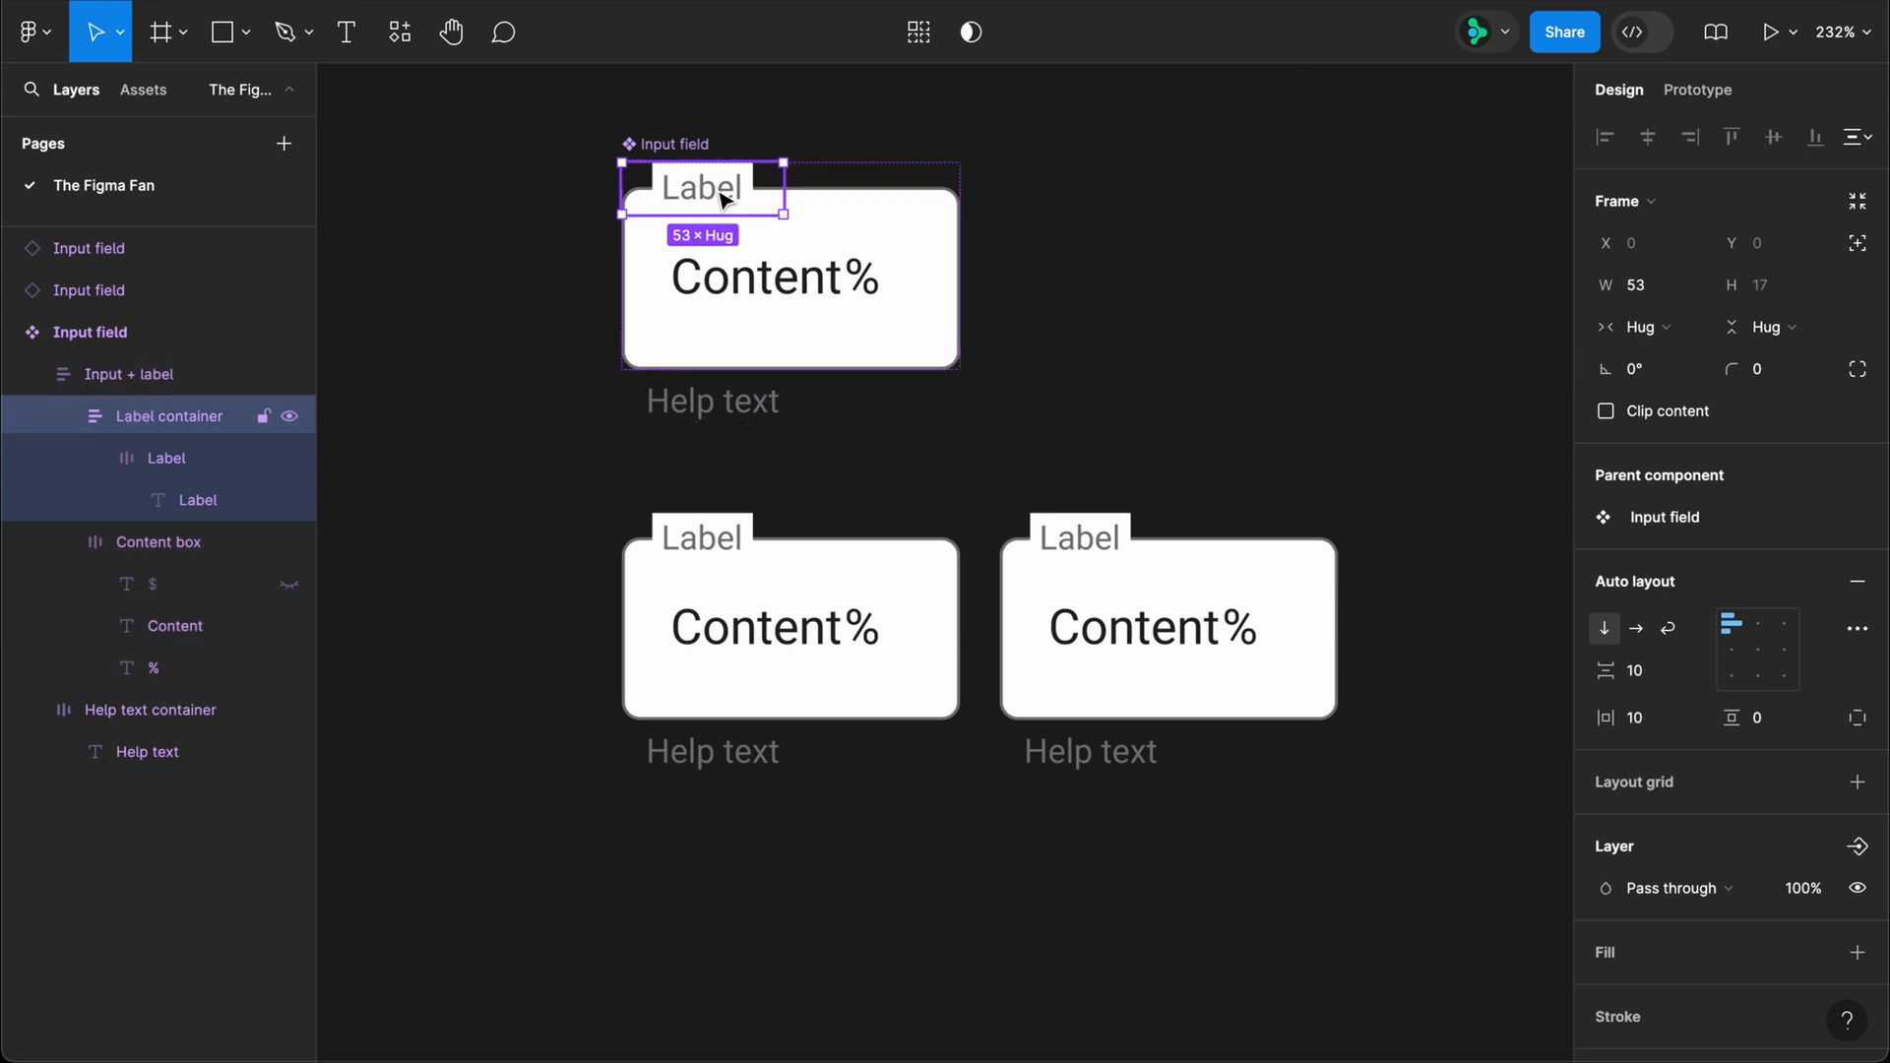
{"action": "double_click", "coordinate": [724, 202]}
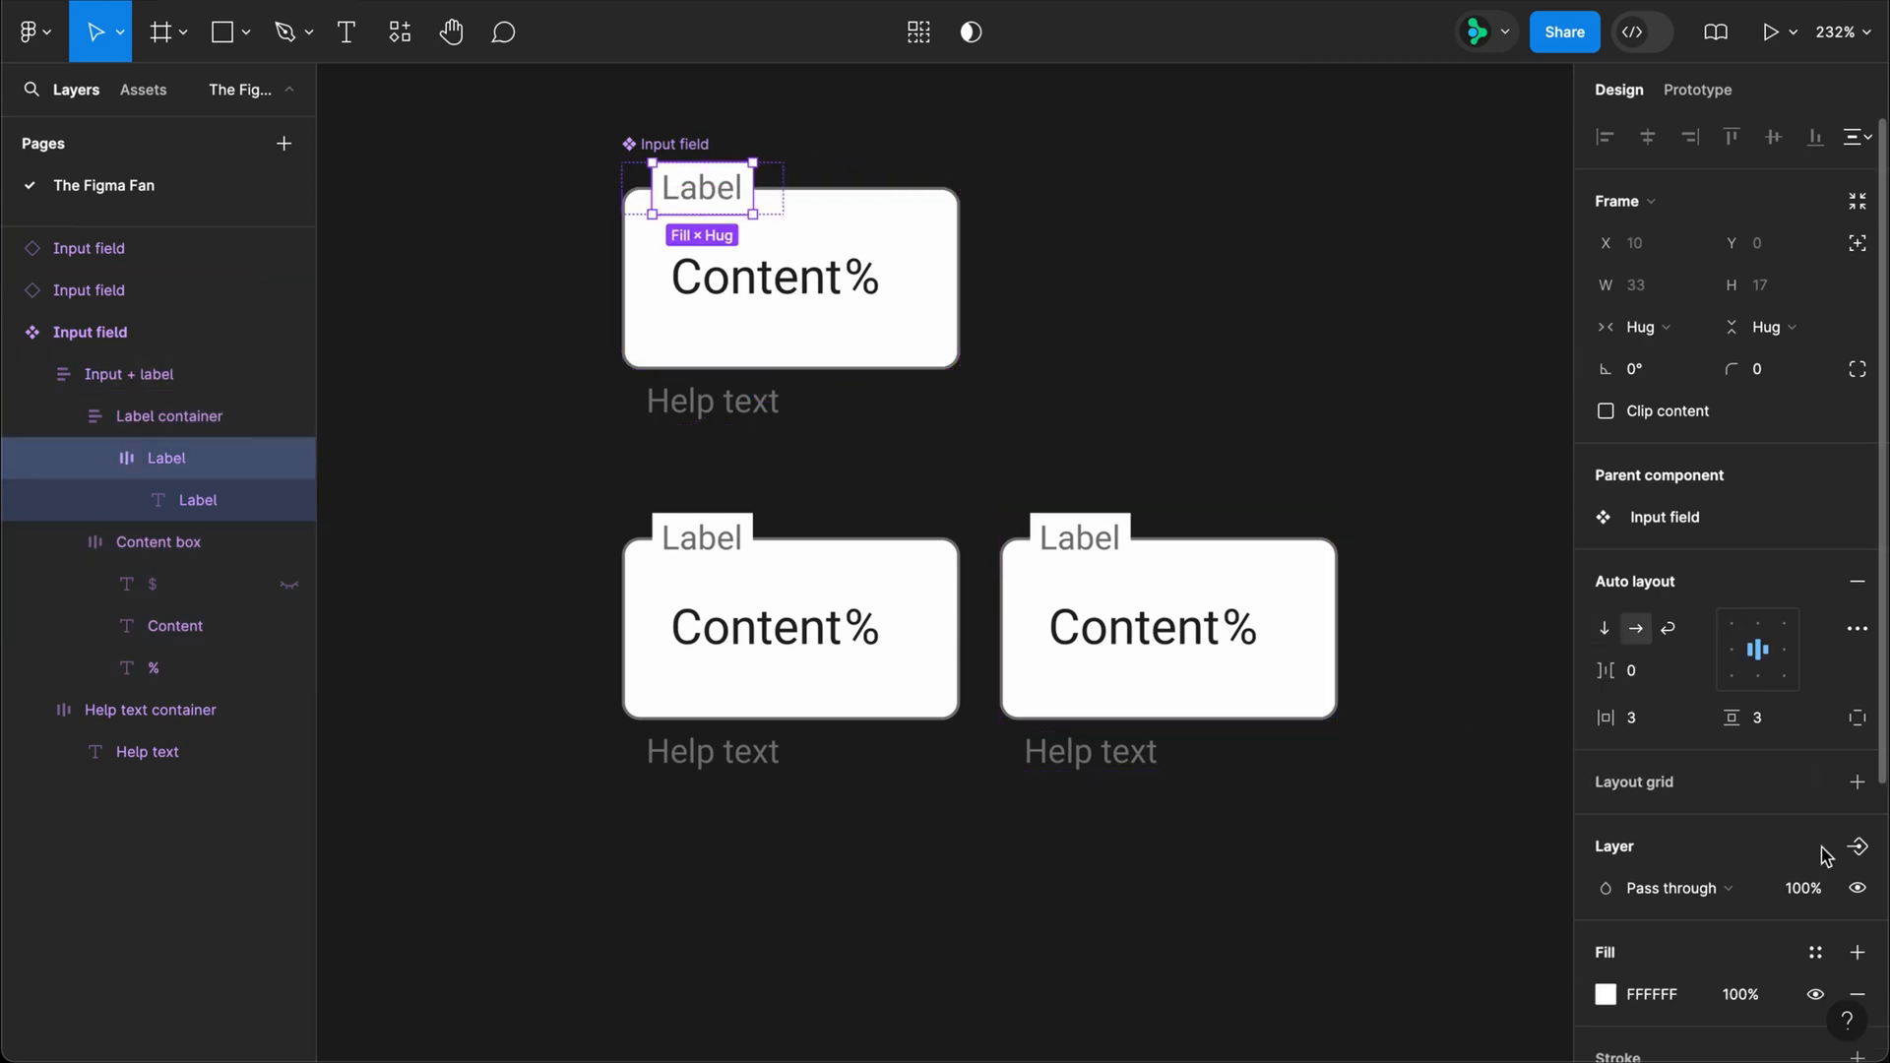
{"action": "left_click", "coordinate": [1858, 847]}
{"action": "left_click", "coordinate": [1724, 1016]}
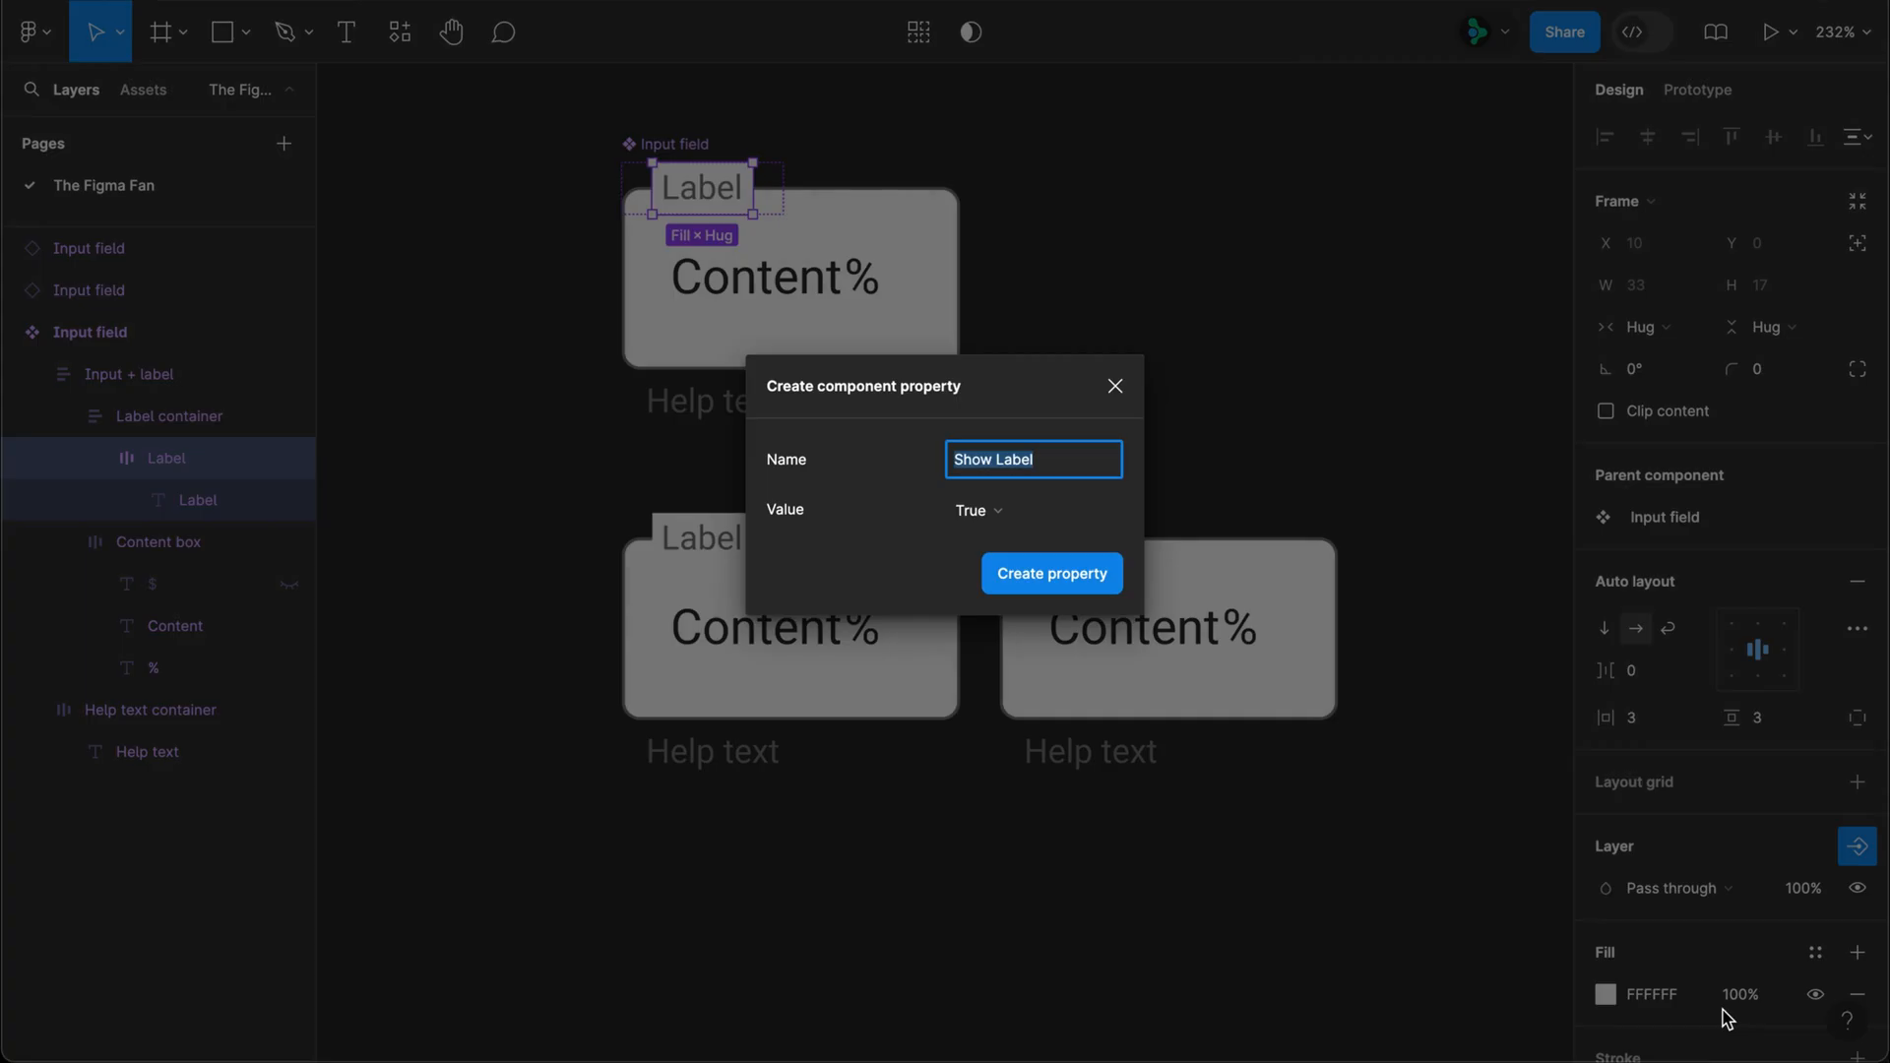
{"action": "left_click", "coordinate": [1051, 574]}
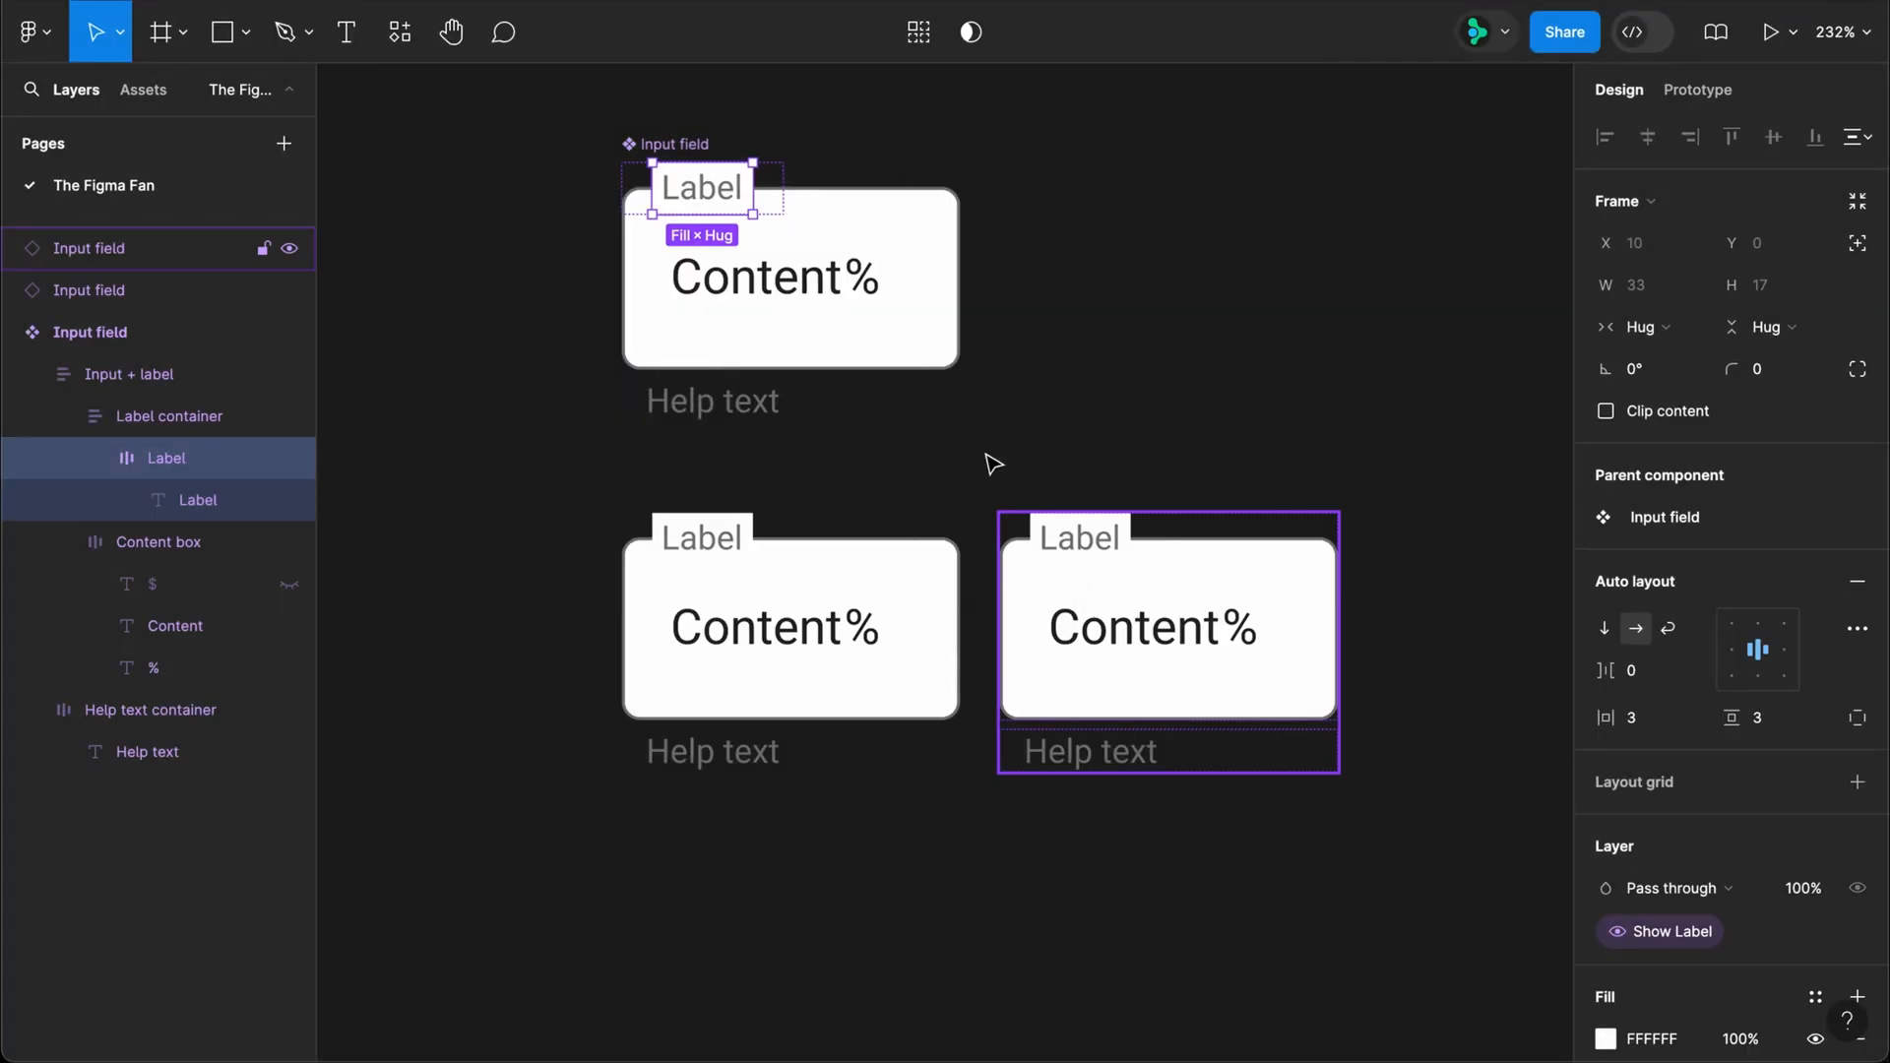
{"action": "left_click", "coordinate": [707, 148]}
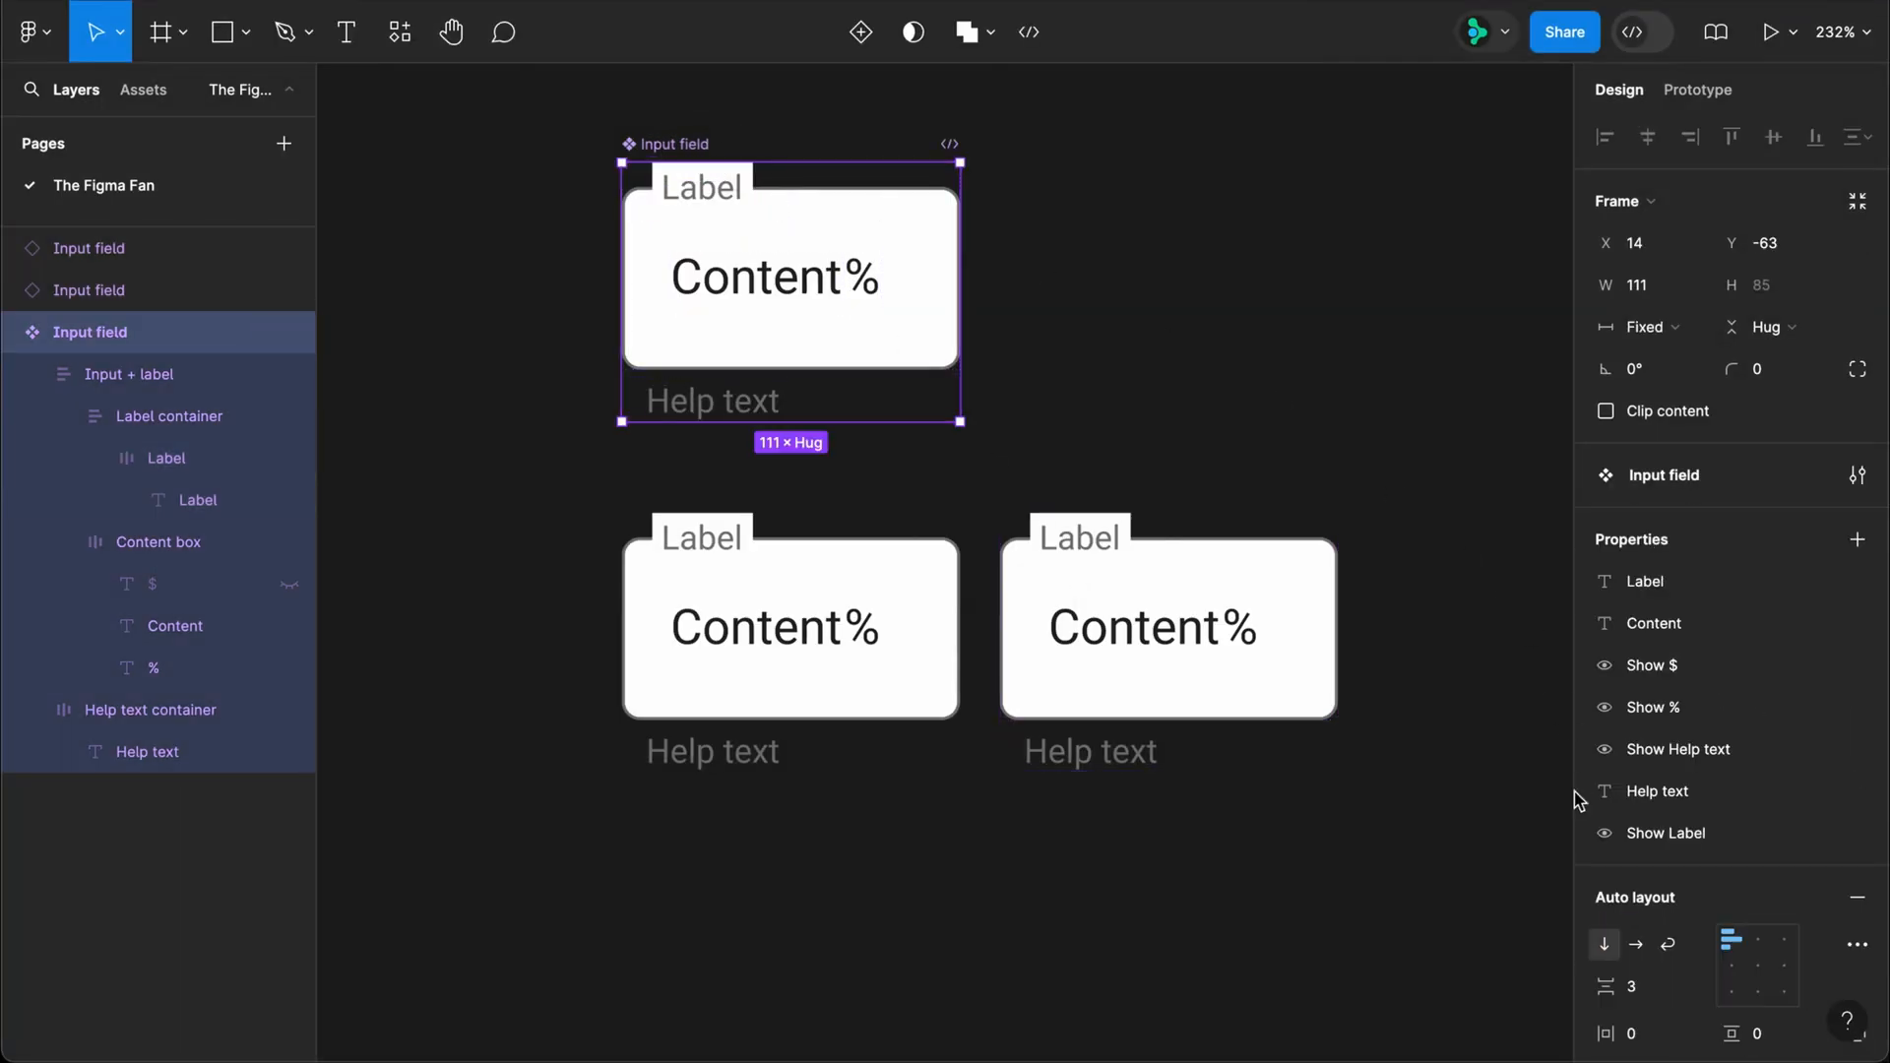
{"action": "left_click_drag", "start_coordinate": [1581, 833], "coordinate": [1584, 571]}
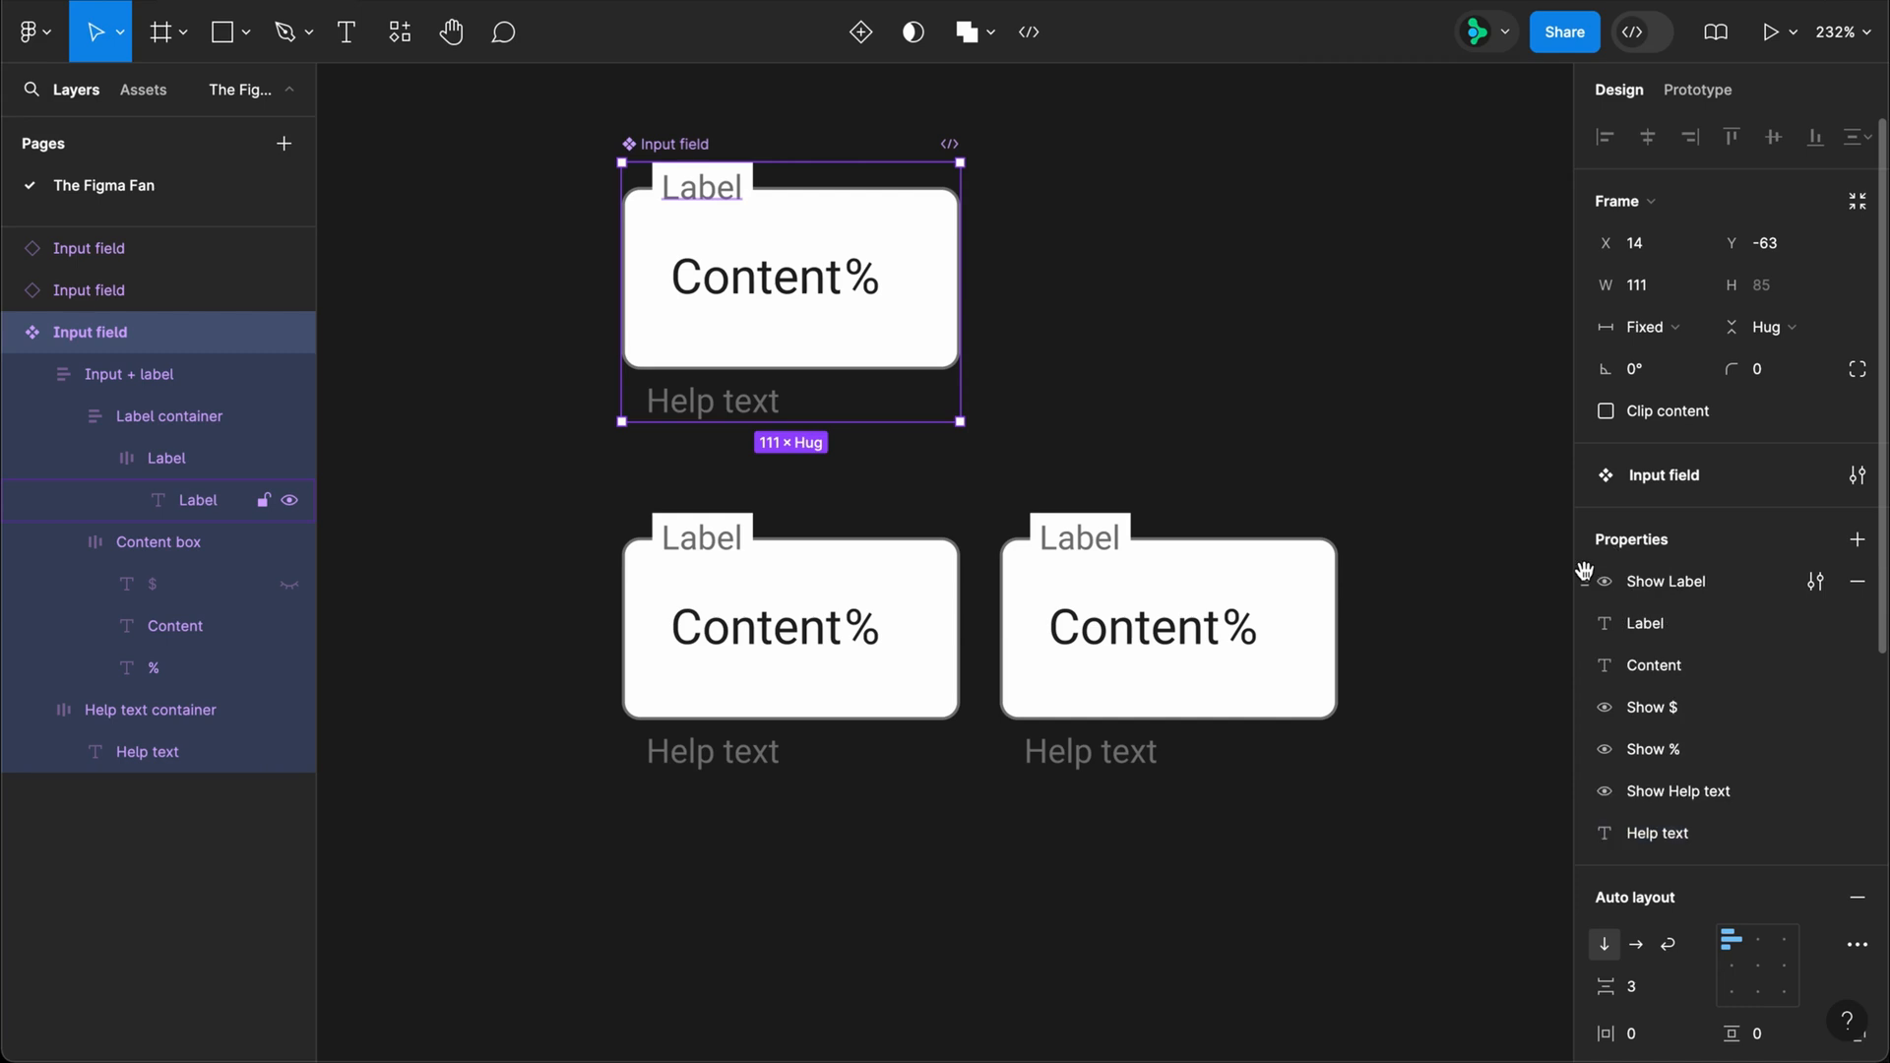
Step: Test the Show Label property on the second Input field instance, and delete that instance
{"action": "left_click", "coordinate": [1279, 582]}
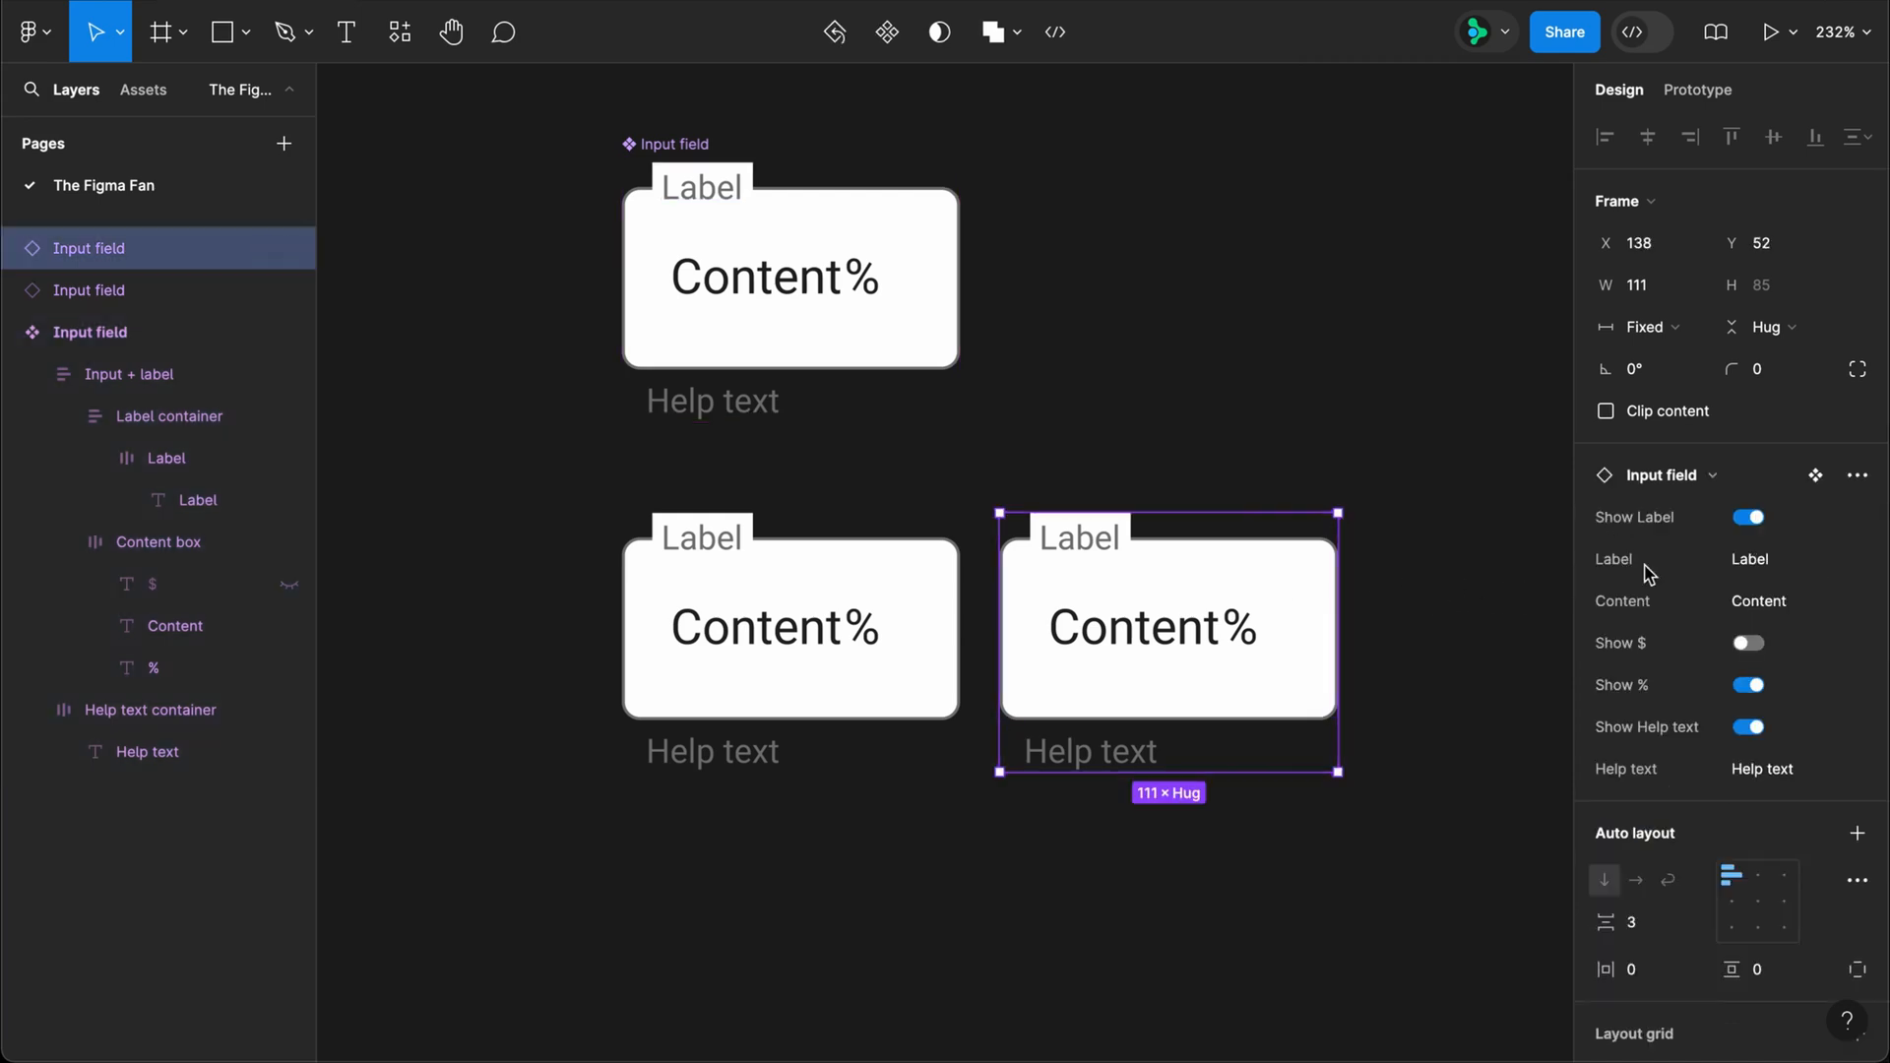
{"action": "left_click", "coordinate": [1748, 519]}
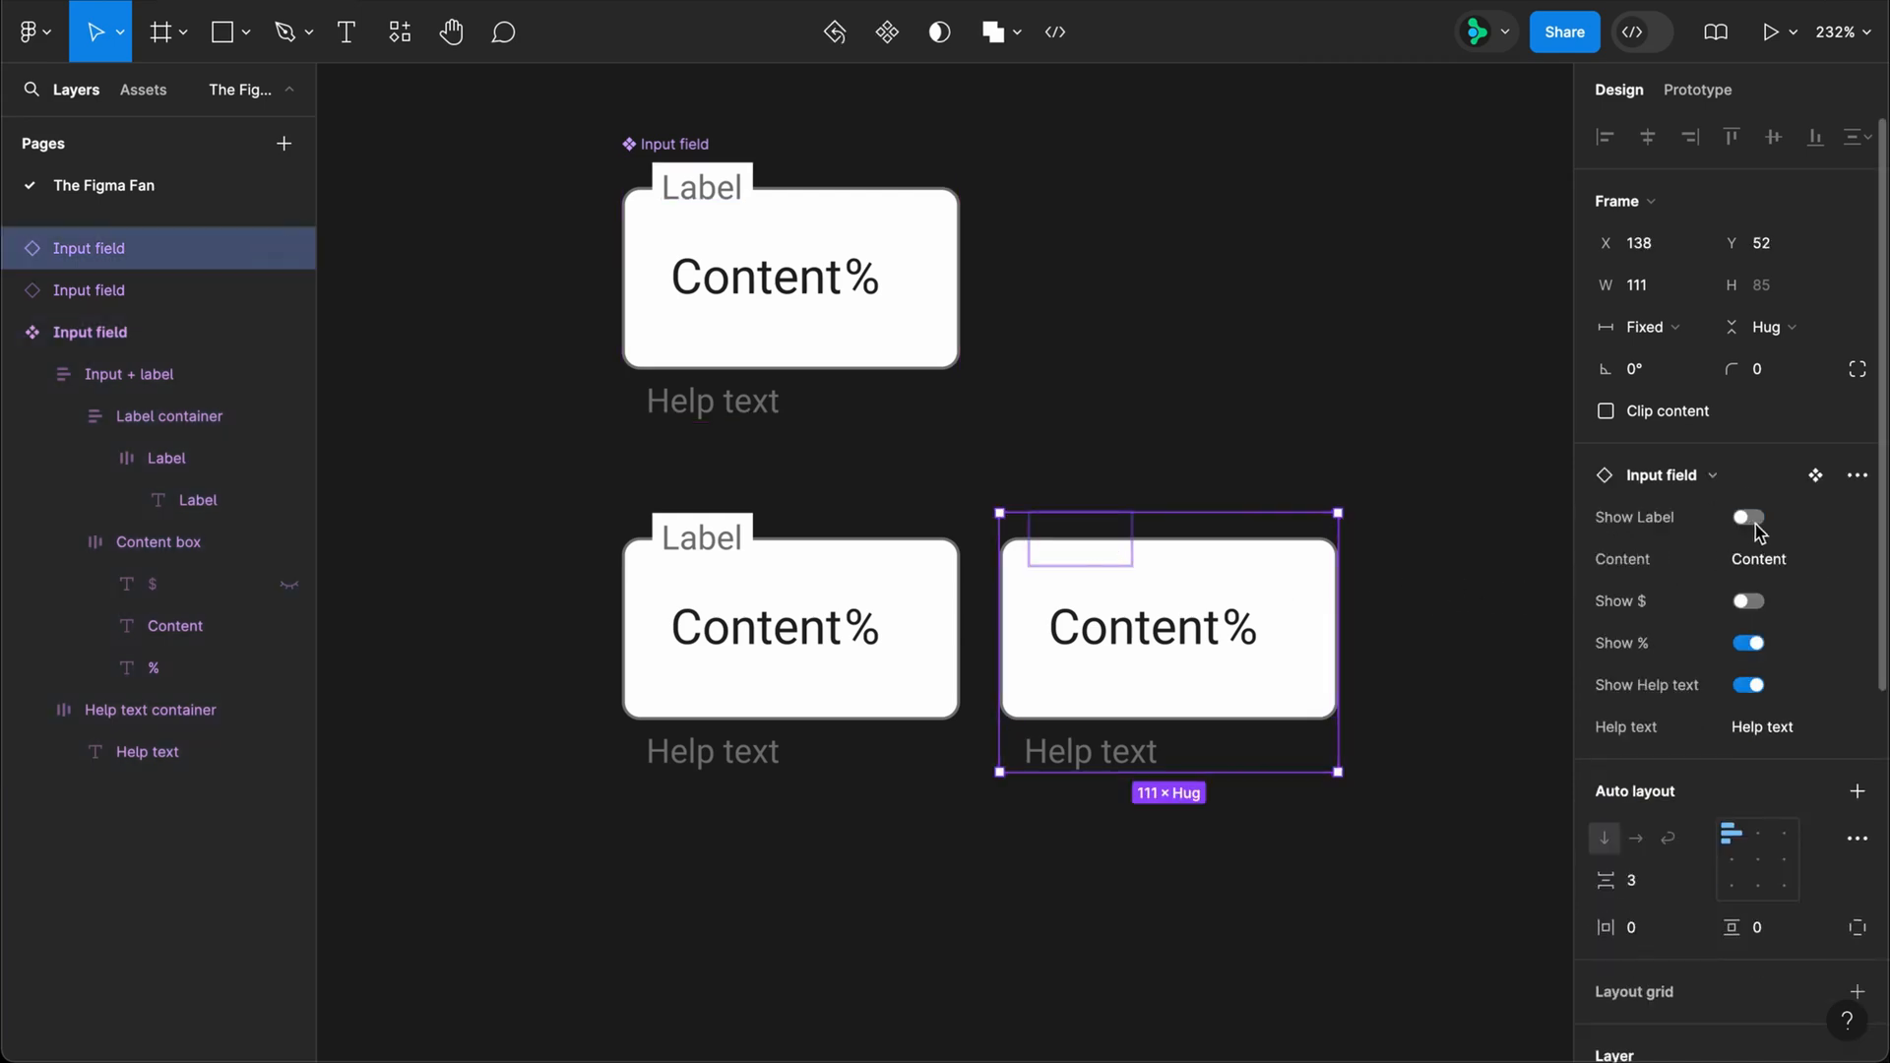
{"action": "left_click", "coordinate": [1752, 522]}
{"action": "key", "text": "Delete"}
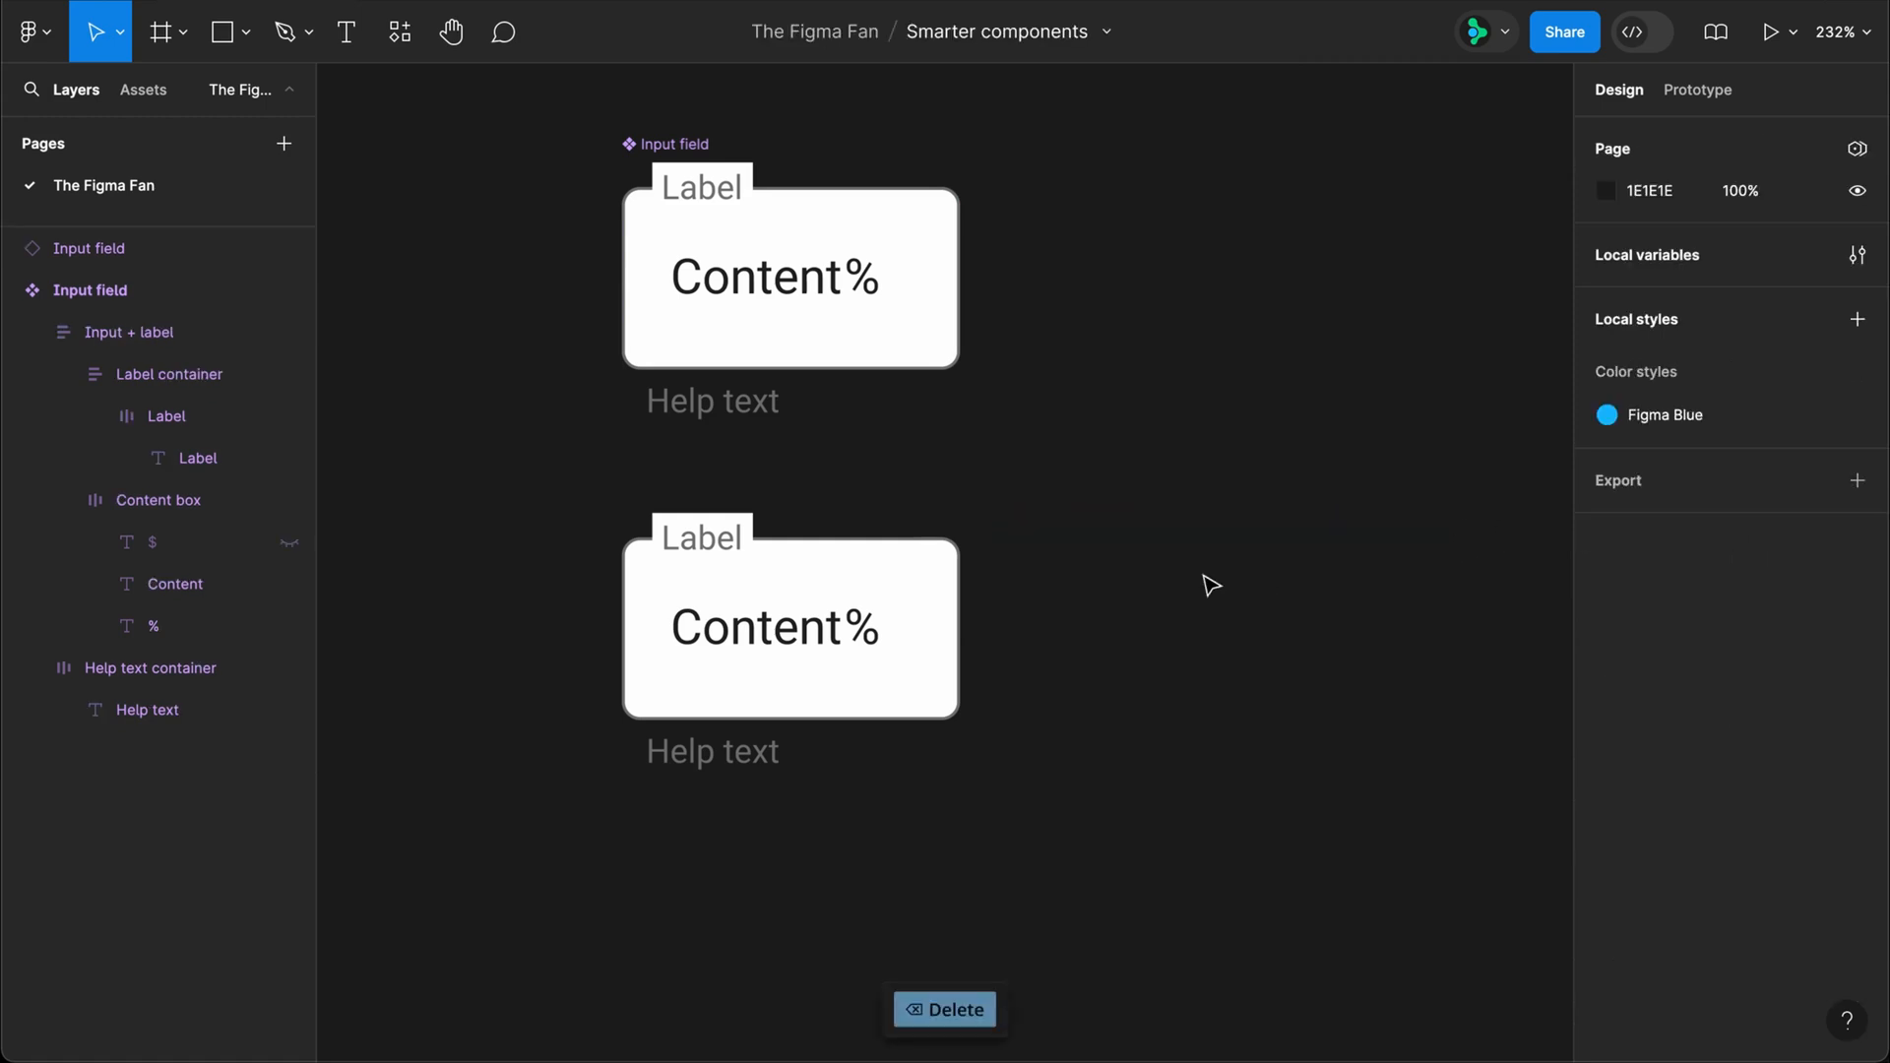
Step: On the Input field instance, set Label to "Name" and Content to a sample full name, and test the Show $ property
{"action": "left_click", "coordinate": [899, 587]}
{"action": "left_click", "coordinate": [1793, 558]}
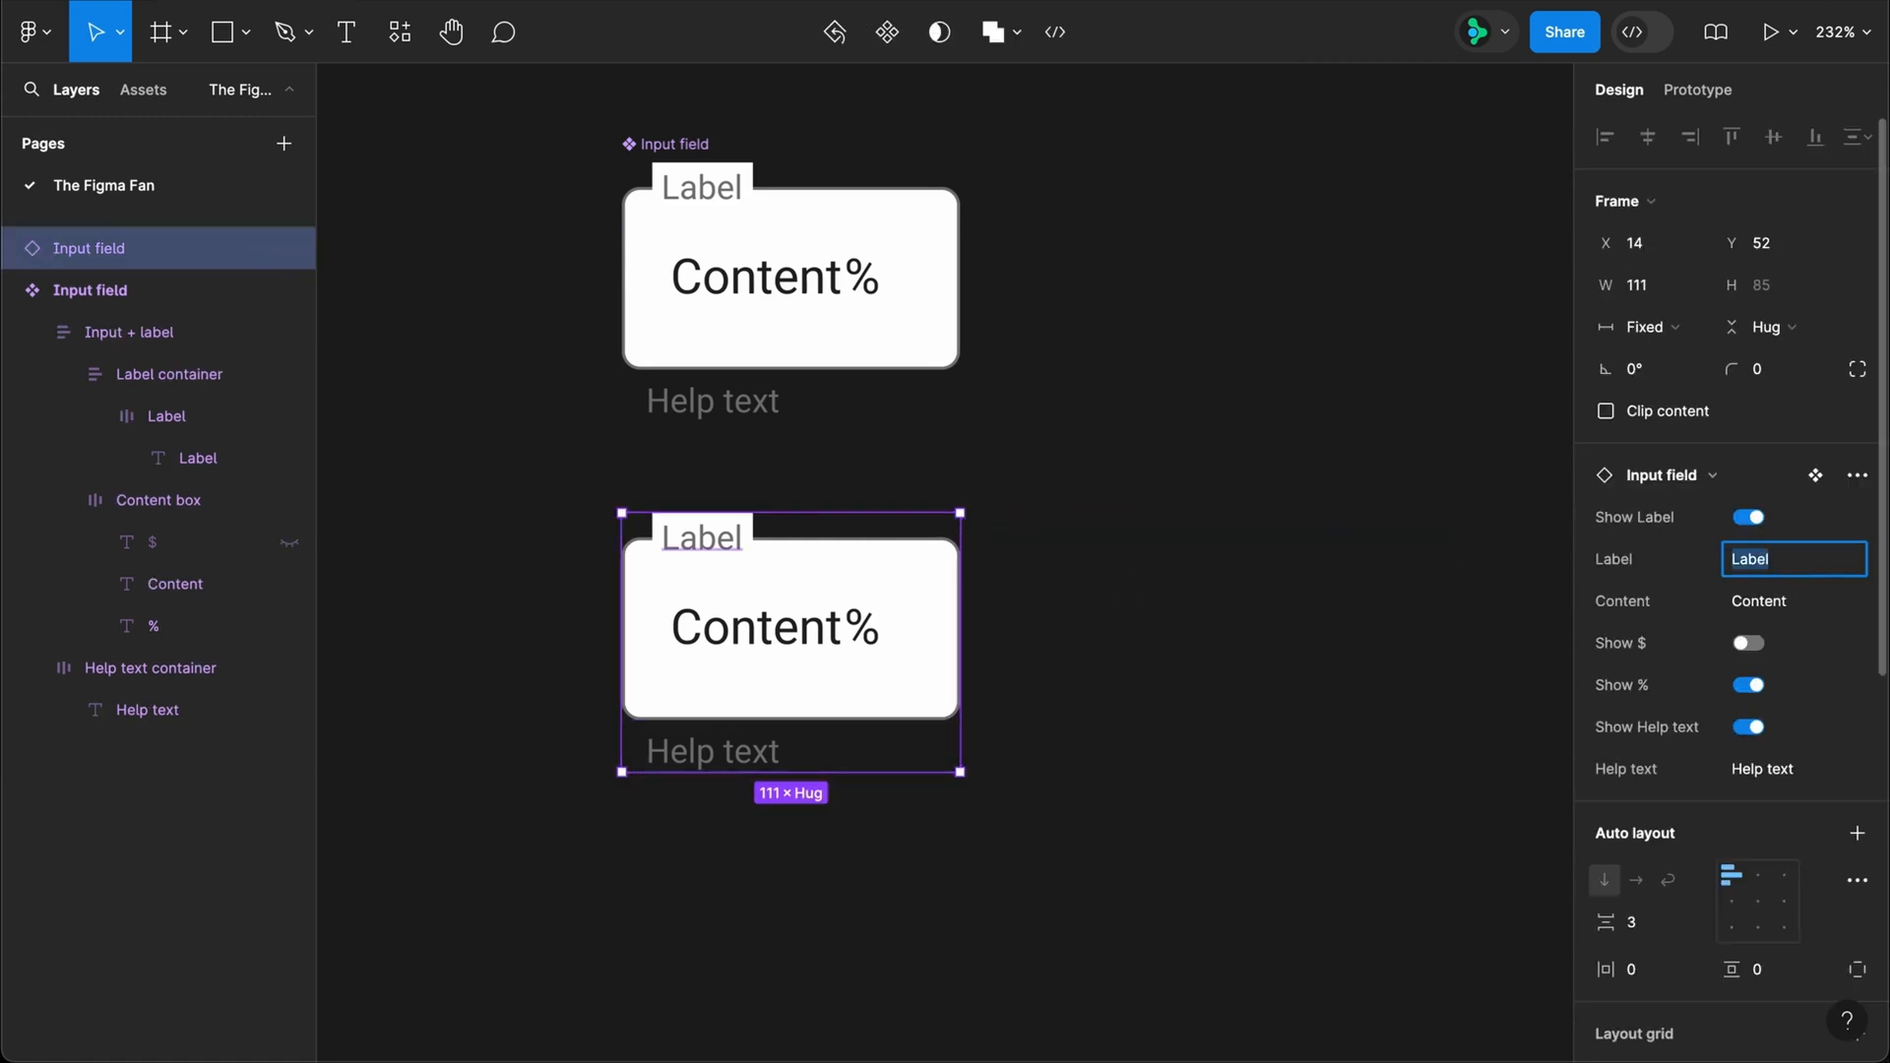
{"action": "type", "text": "Name"}
{"action": "key", "text": "Tab"}
{"action": "type", "text": "Jo"}
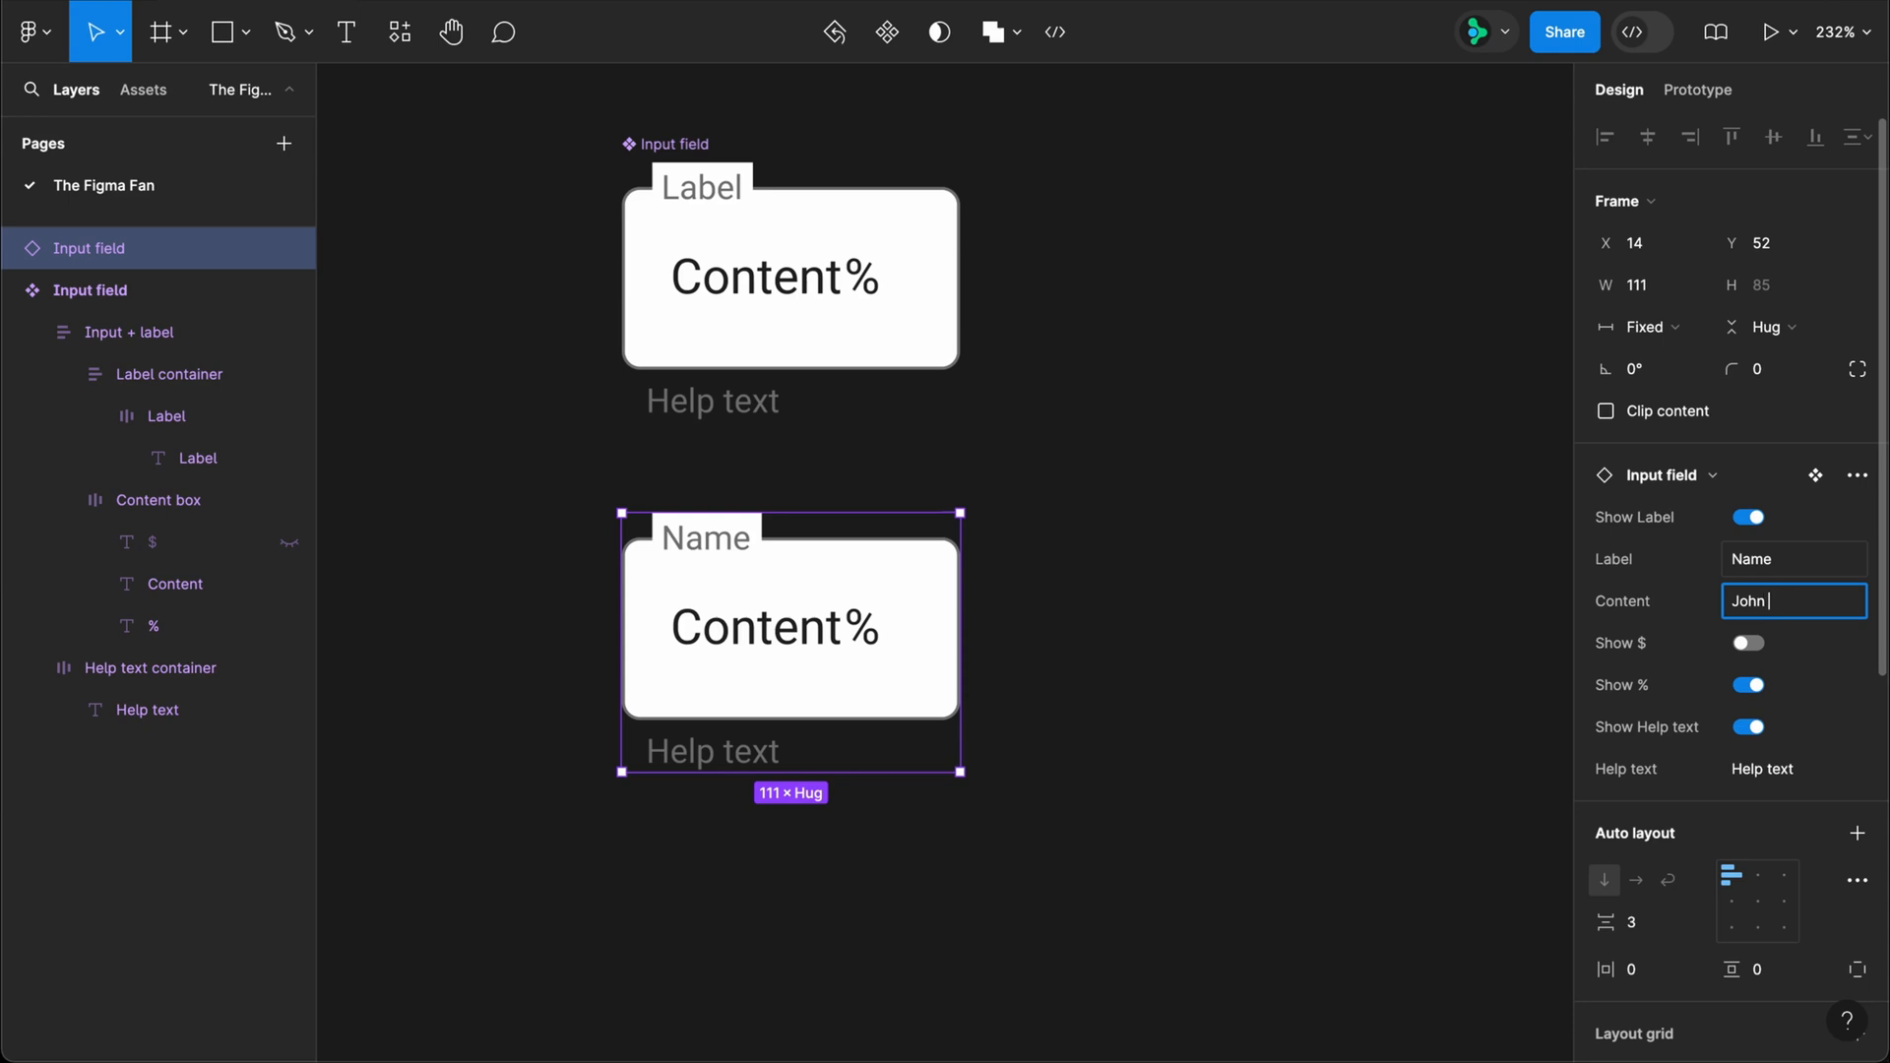
{"action": "key", "text": "Return"}
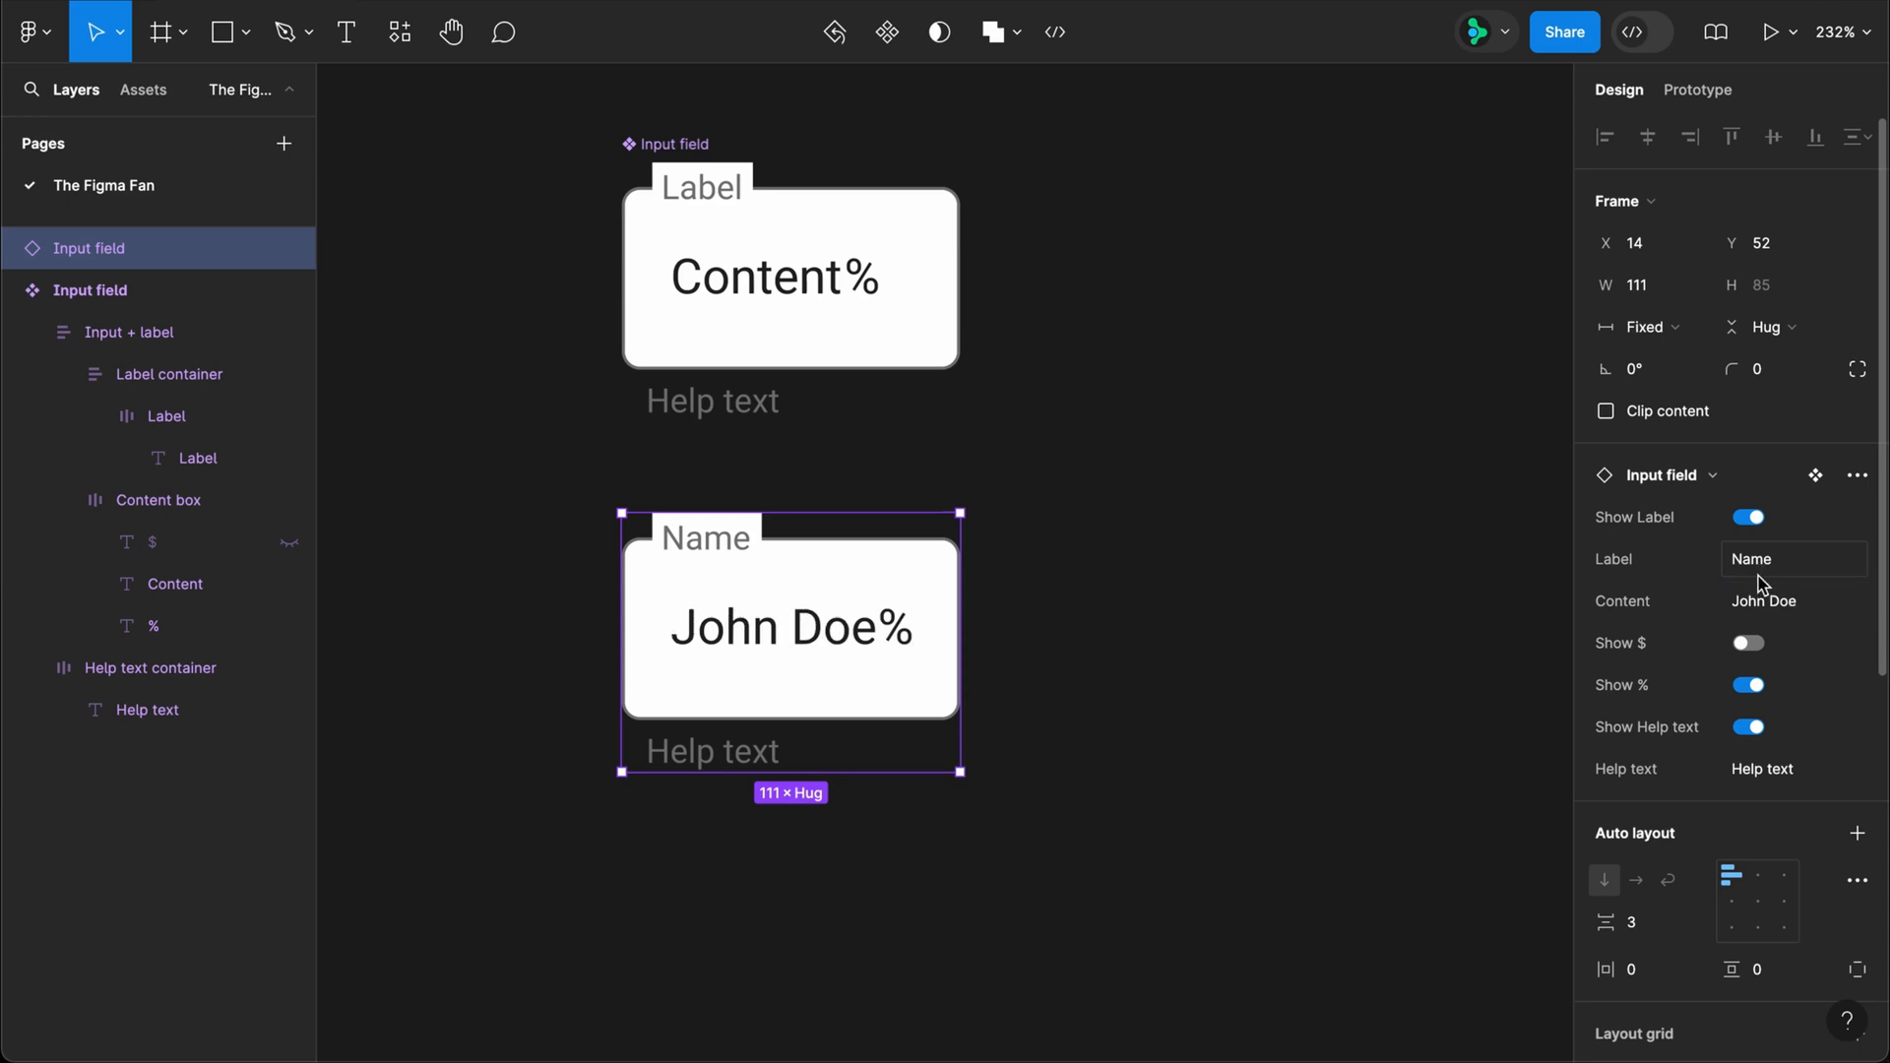
{"action": "left_click", "coordinate": [1759, 648]}
{"action": "left_click", "coordinate": [1744, 648]}
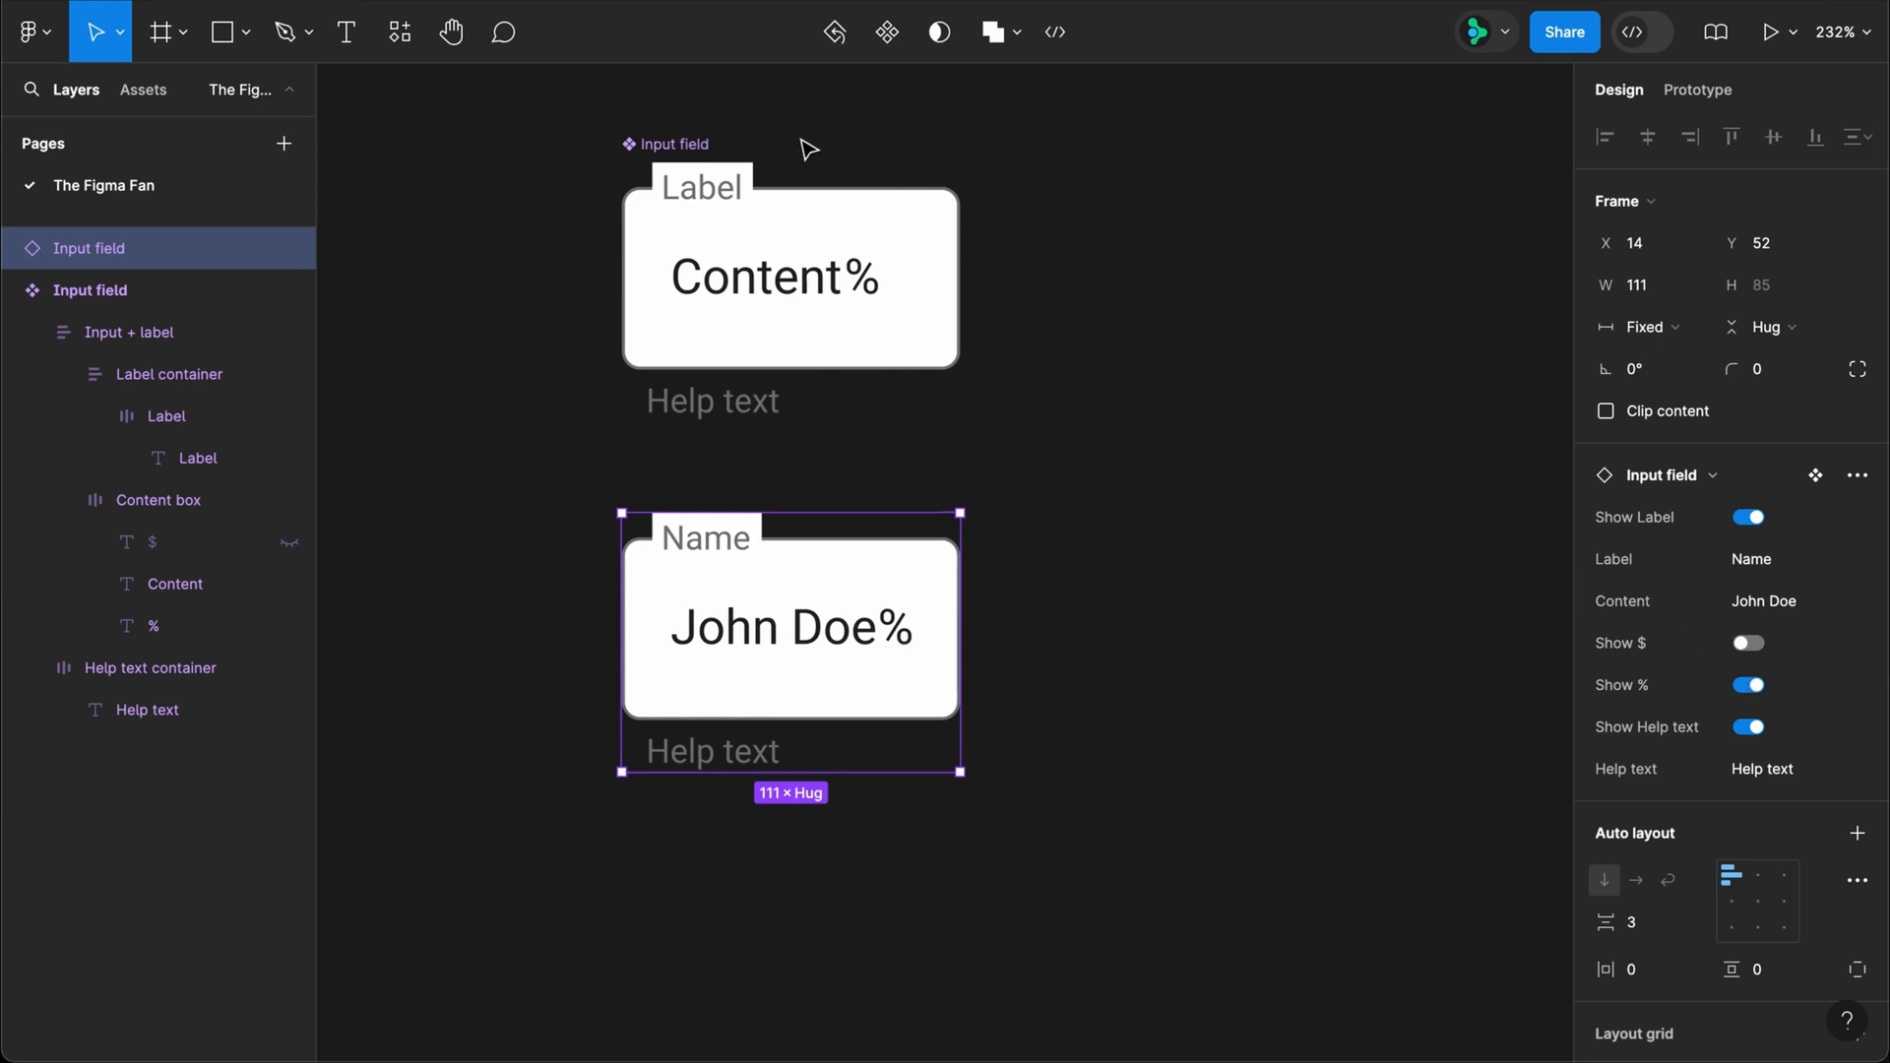
Step: Set the default value of the main Input field component's Show % property to False
{"action": "left_click", "coordinate": [711, 142]}
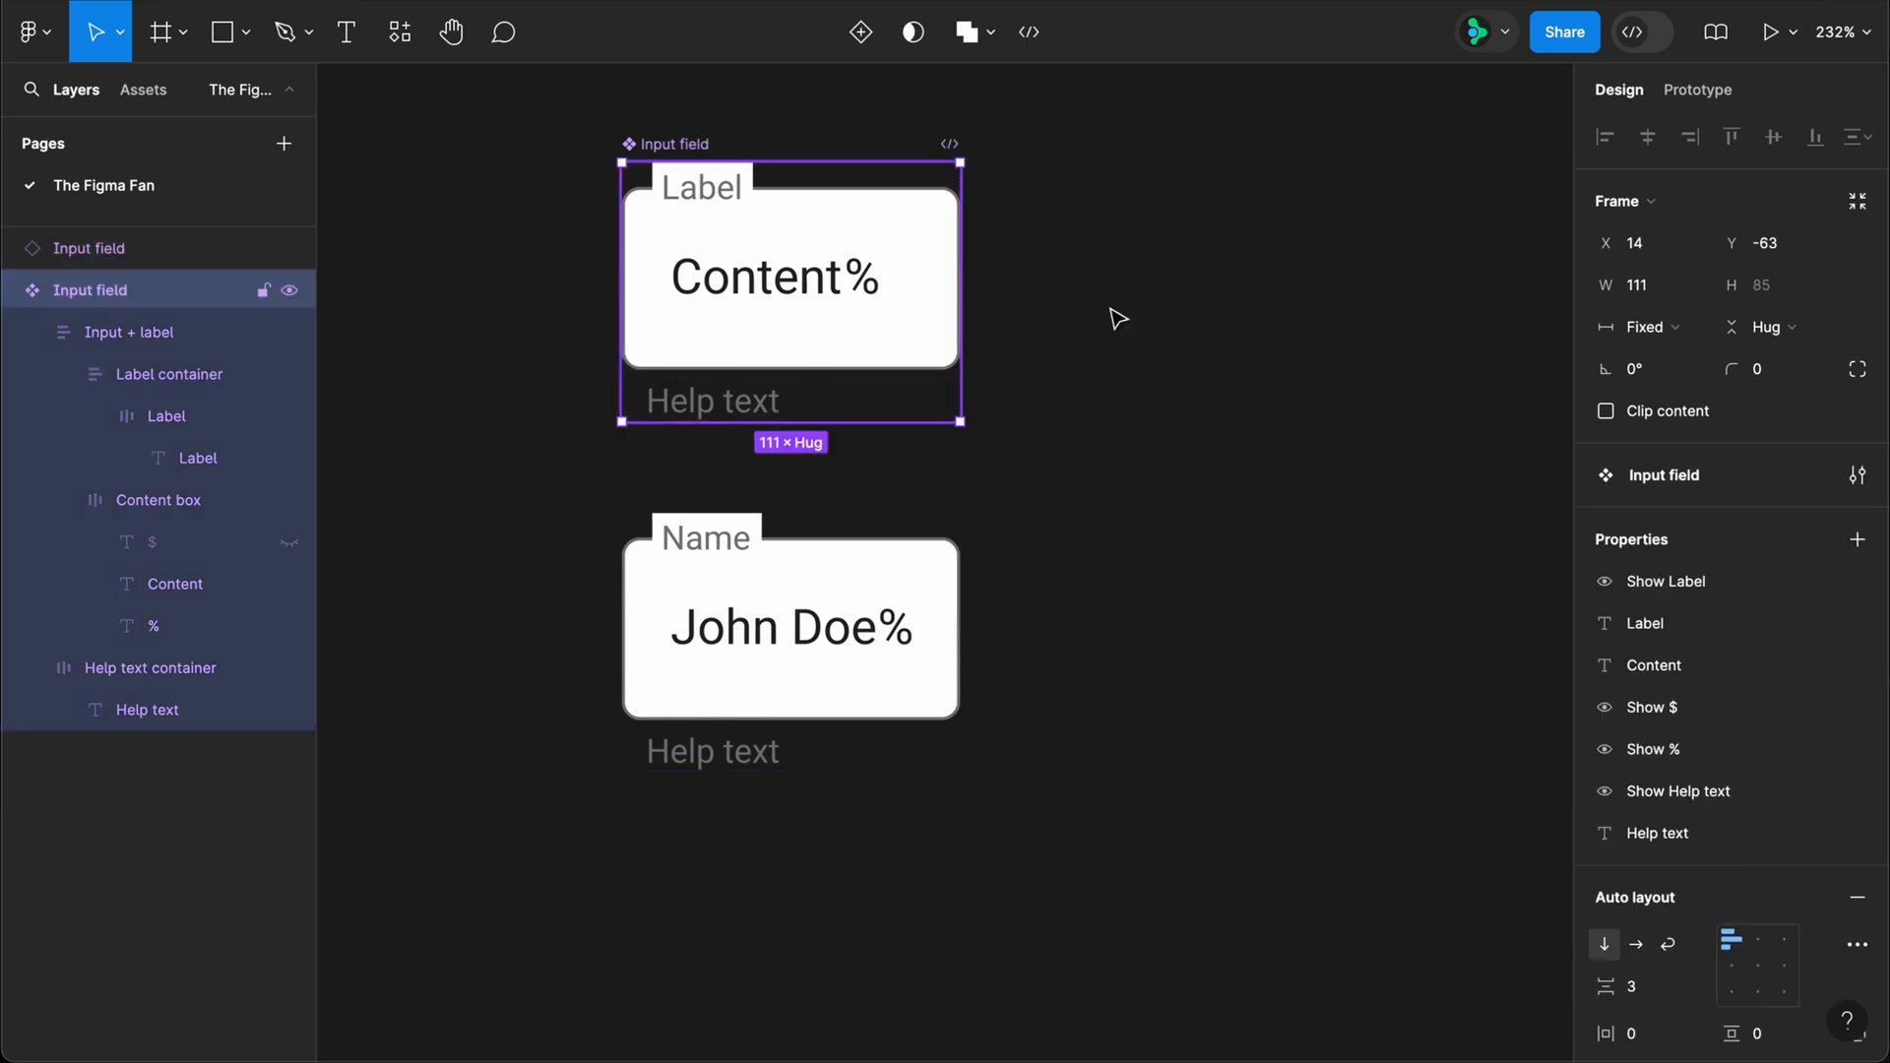
{"action": "left_click", "coordinate": [1814, 749]}
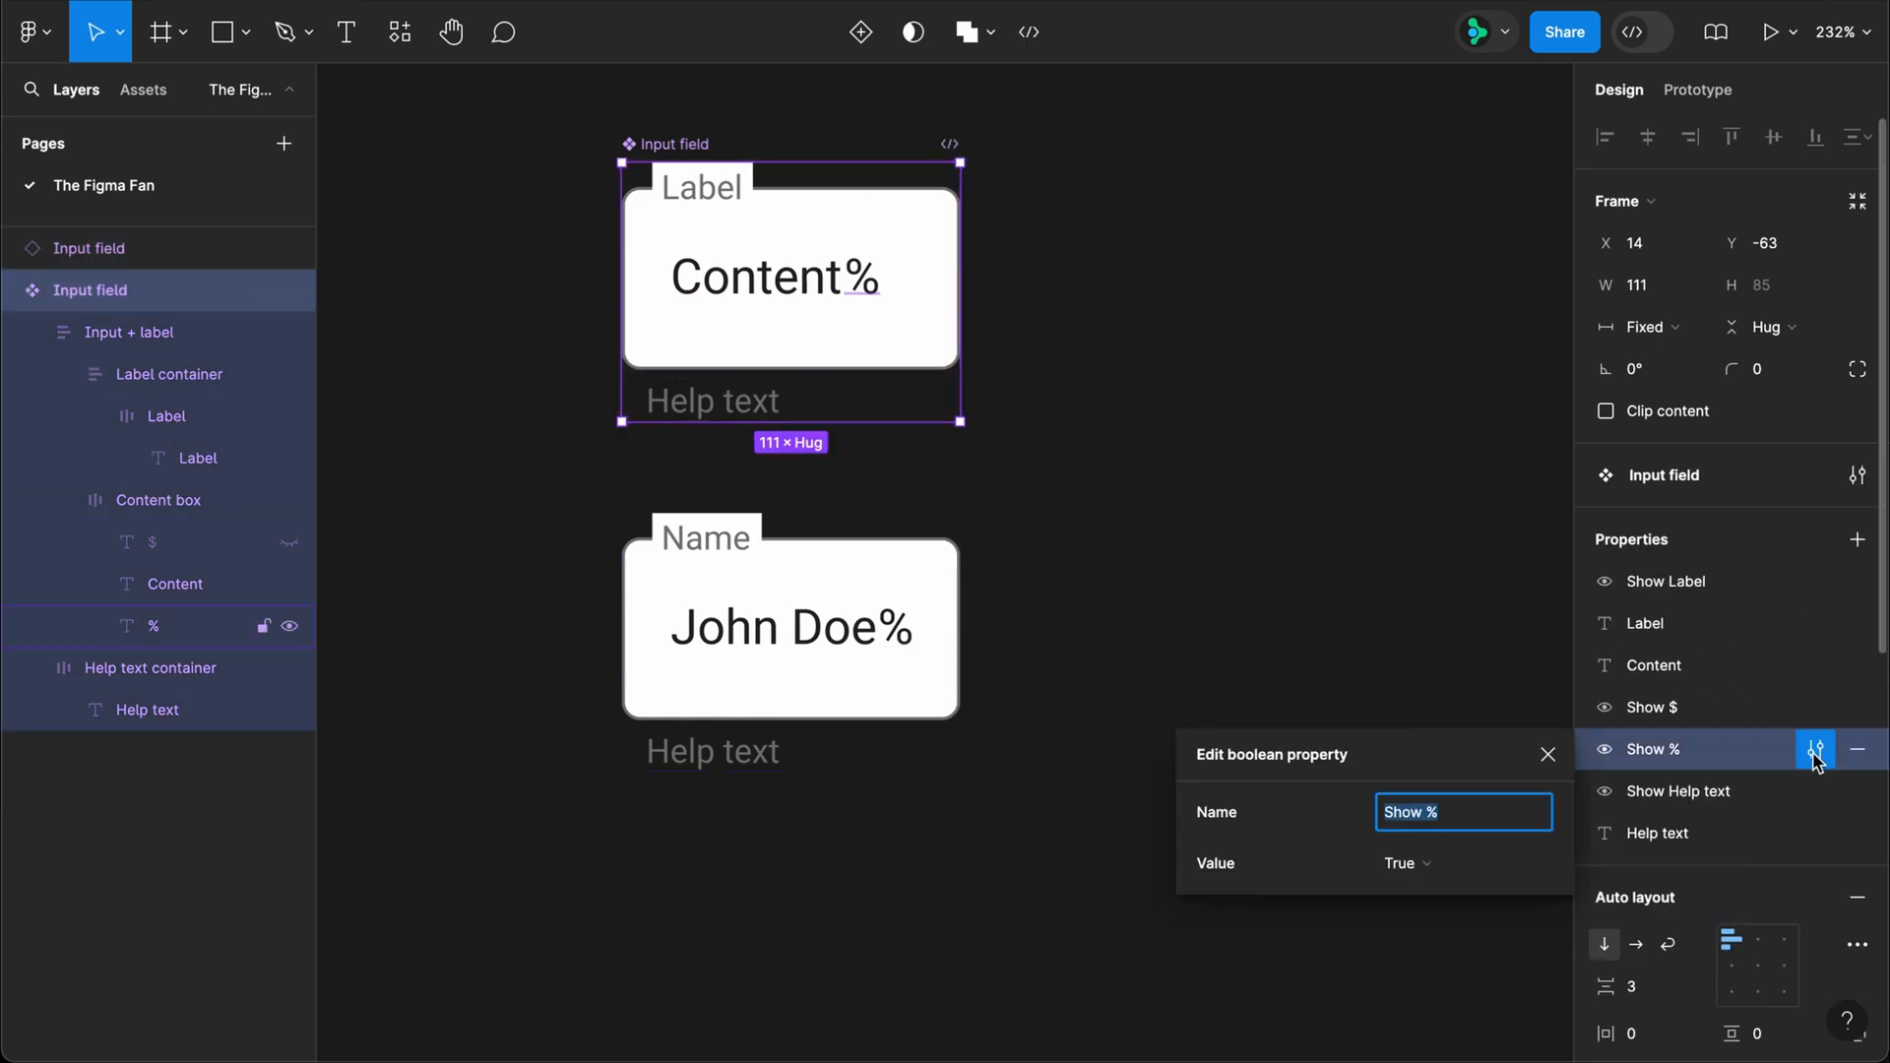
{"action": "left_click", "coordinate": [1471, 861]}
{"action": "left_click", "coordinate": [1462, 896]}
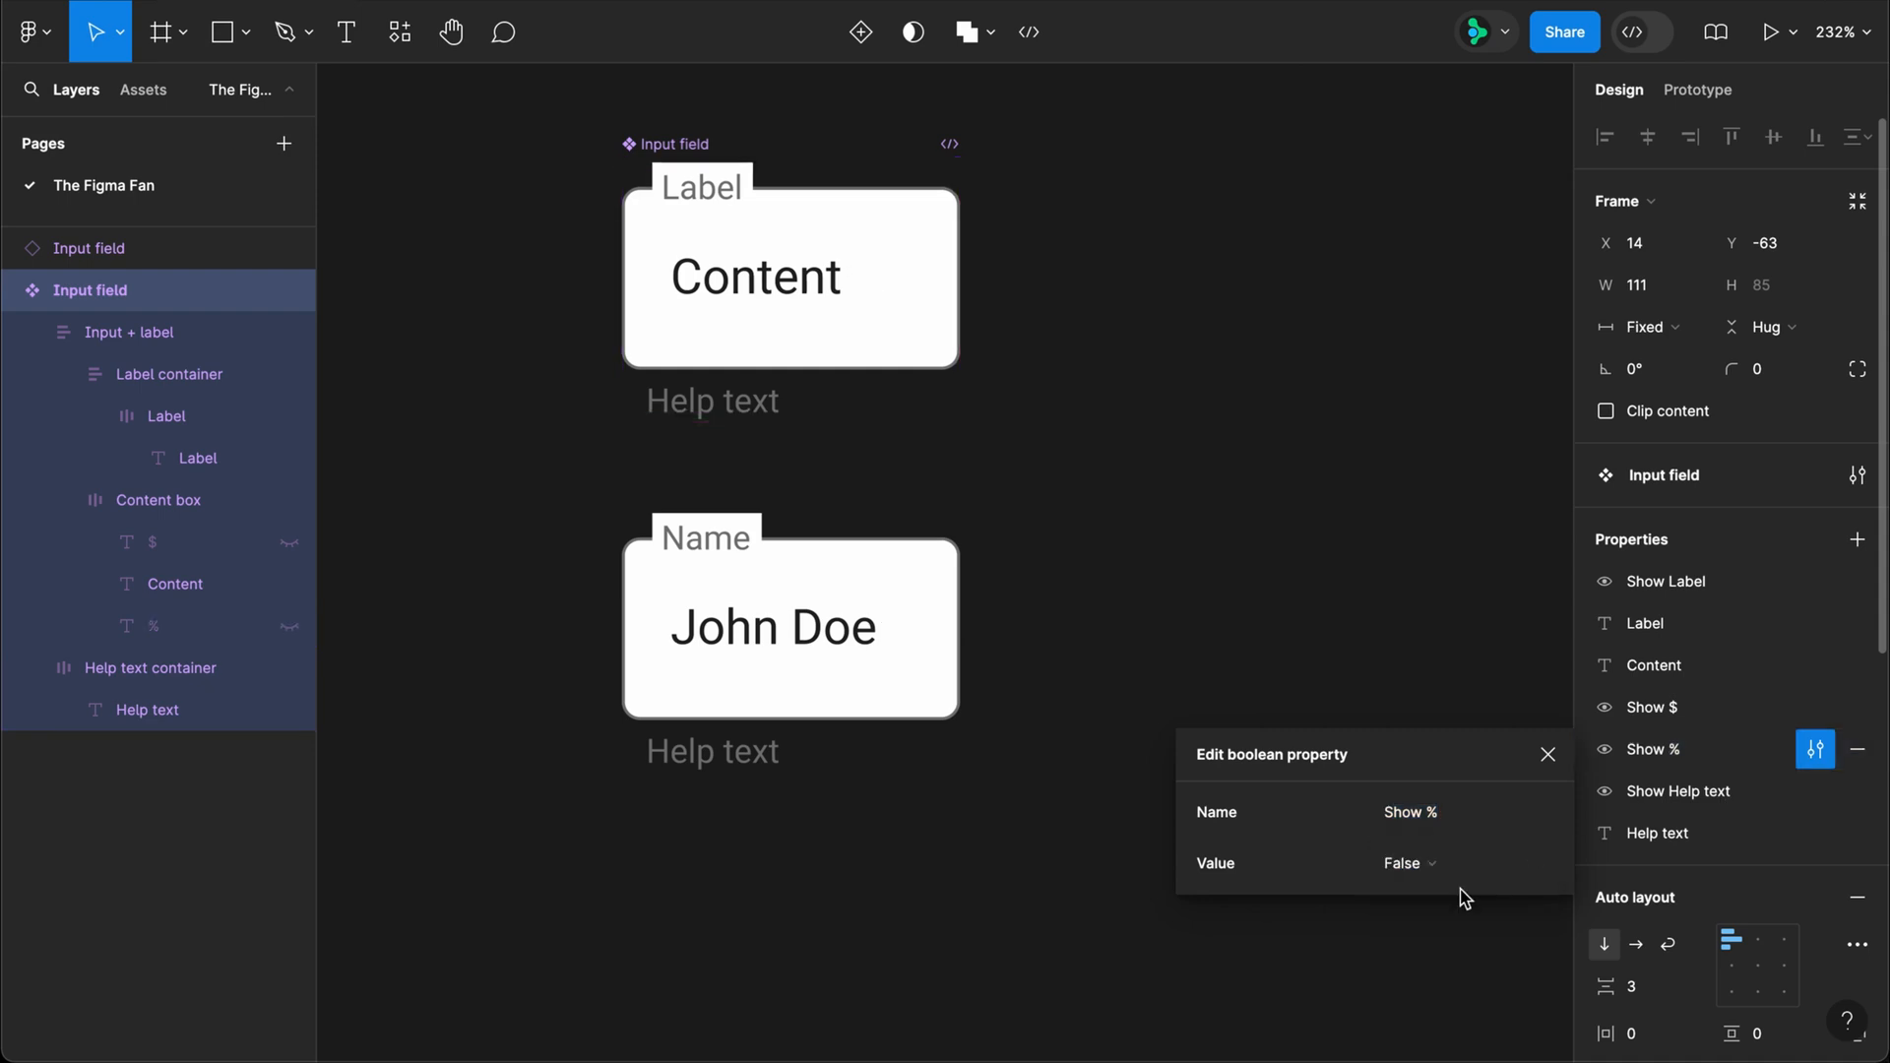
{"action": "left_click", "coordinate": [1547, 757]}
Step: Test the Show % and Show Help text properties on the Input field instance by switching each one over and back
{"action": "left_click", "coordinate": [923, 577]}
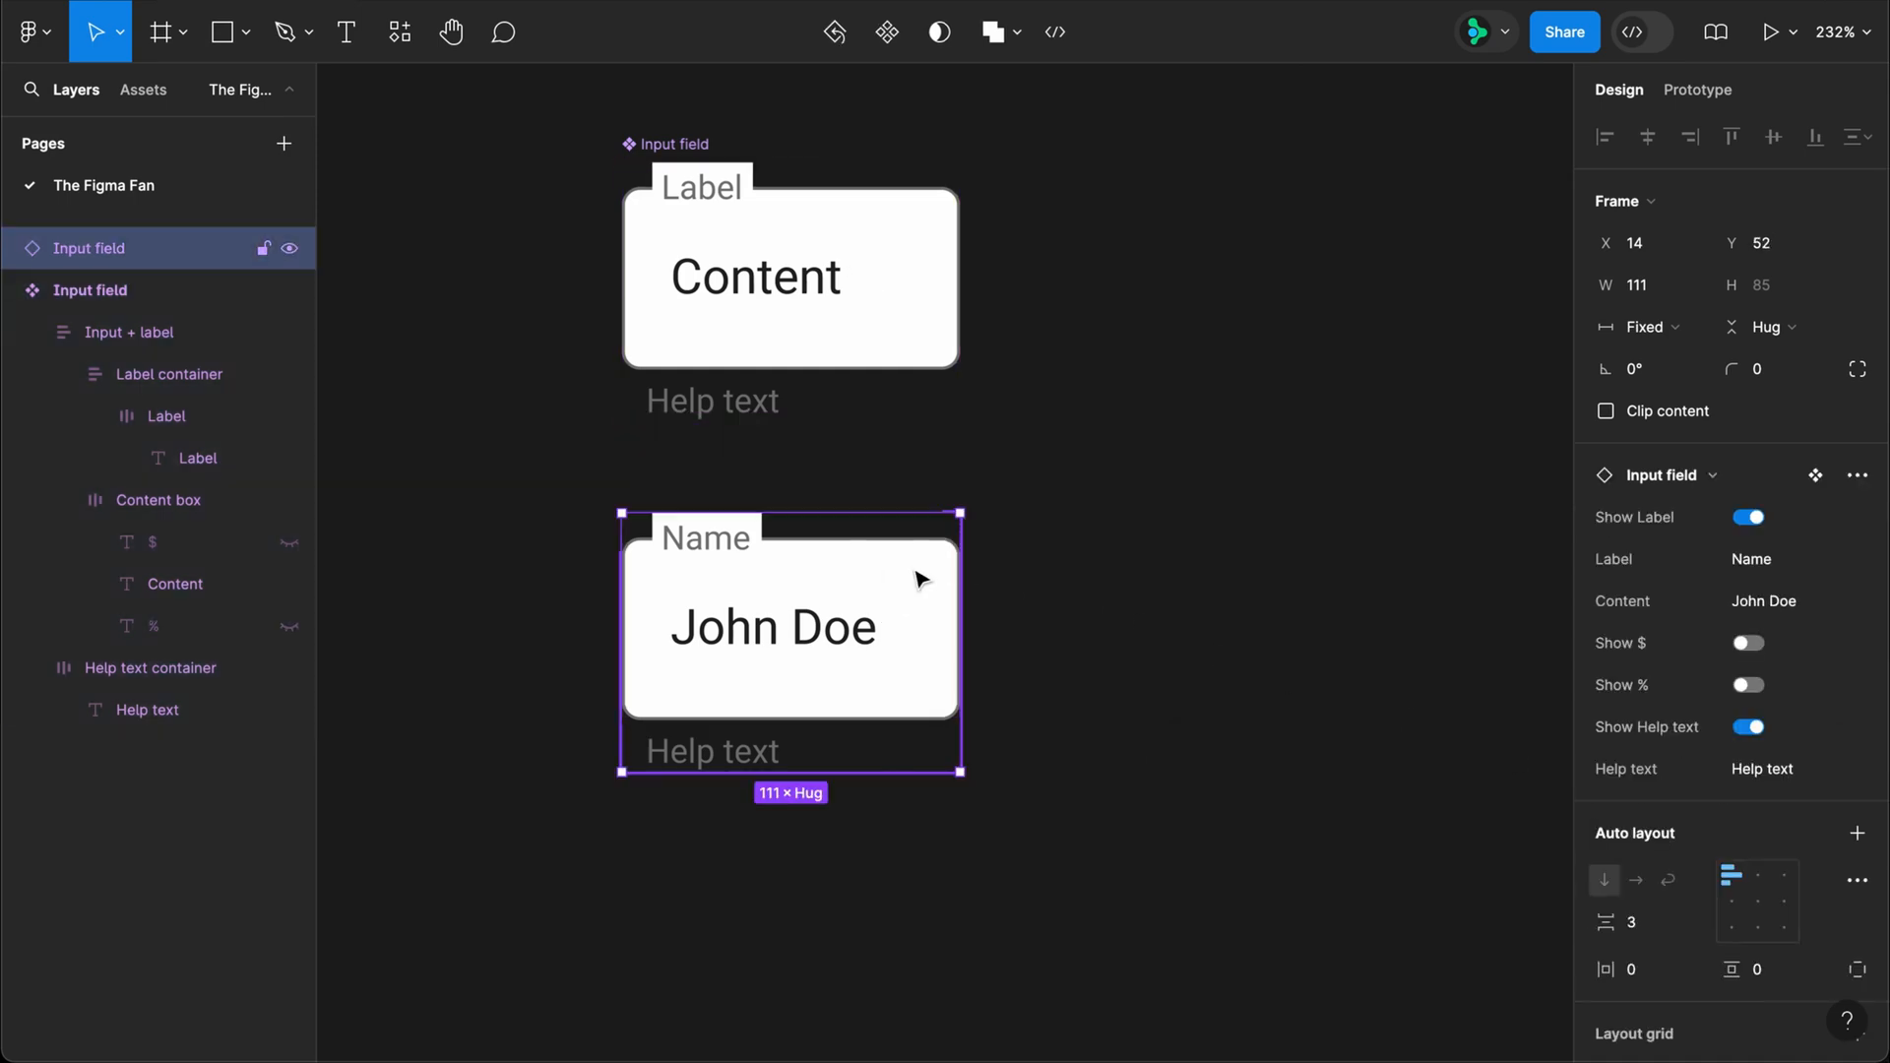
{"action": "left_click", "coordinate": [1751, 690]}
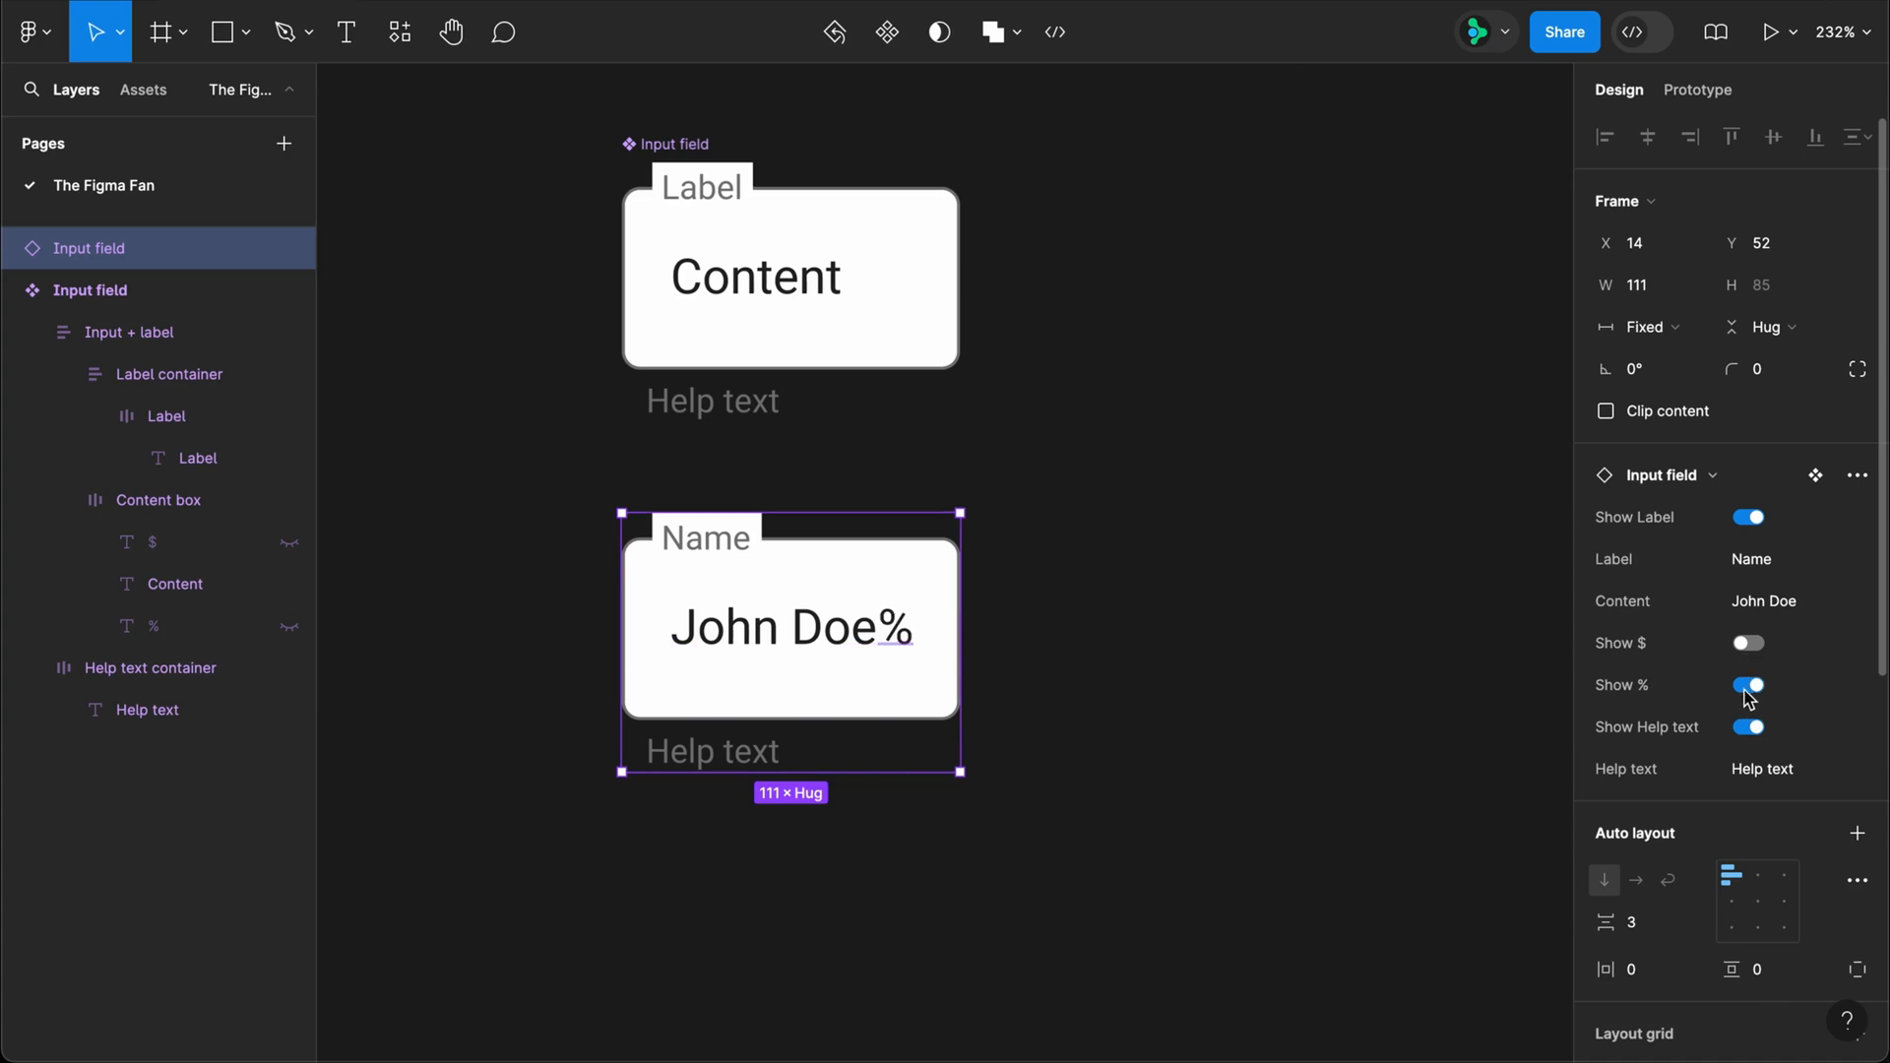
{"action": "left_click", "coordinate": [1746, 695]}
{"action": "left_click", "coordinate": [1747, 732]}
{"action": "left_click", "coordinate": [1757, 733]}
Step: Set the instance's Help text to "This is where helpful hints go"
{"action": "left_click", "coordinate": [1759, 778]}
{"action": "type", "text": "This i"}
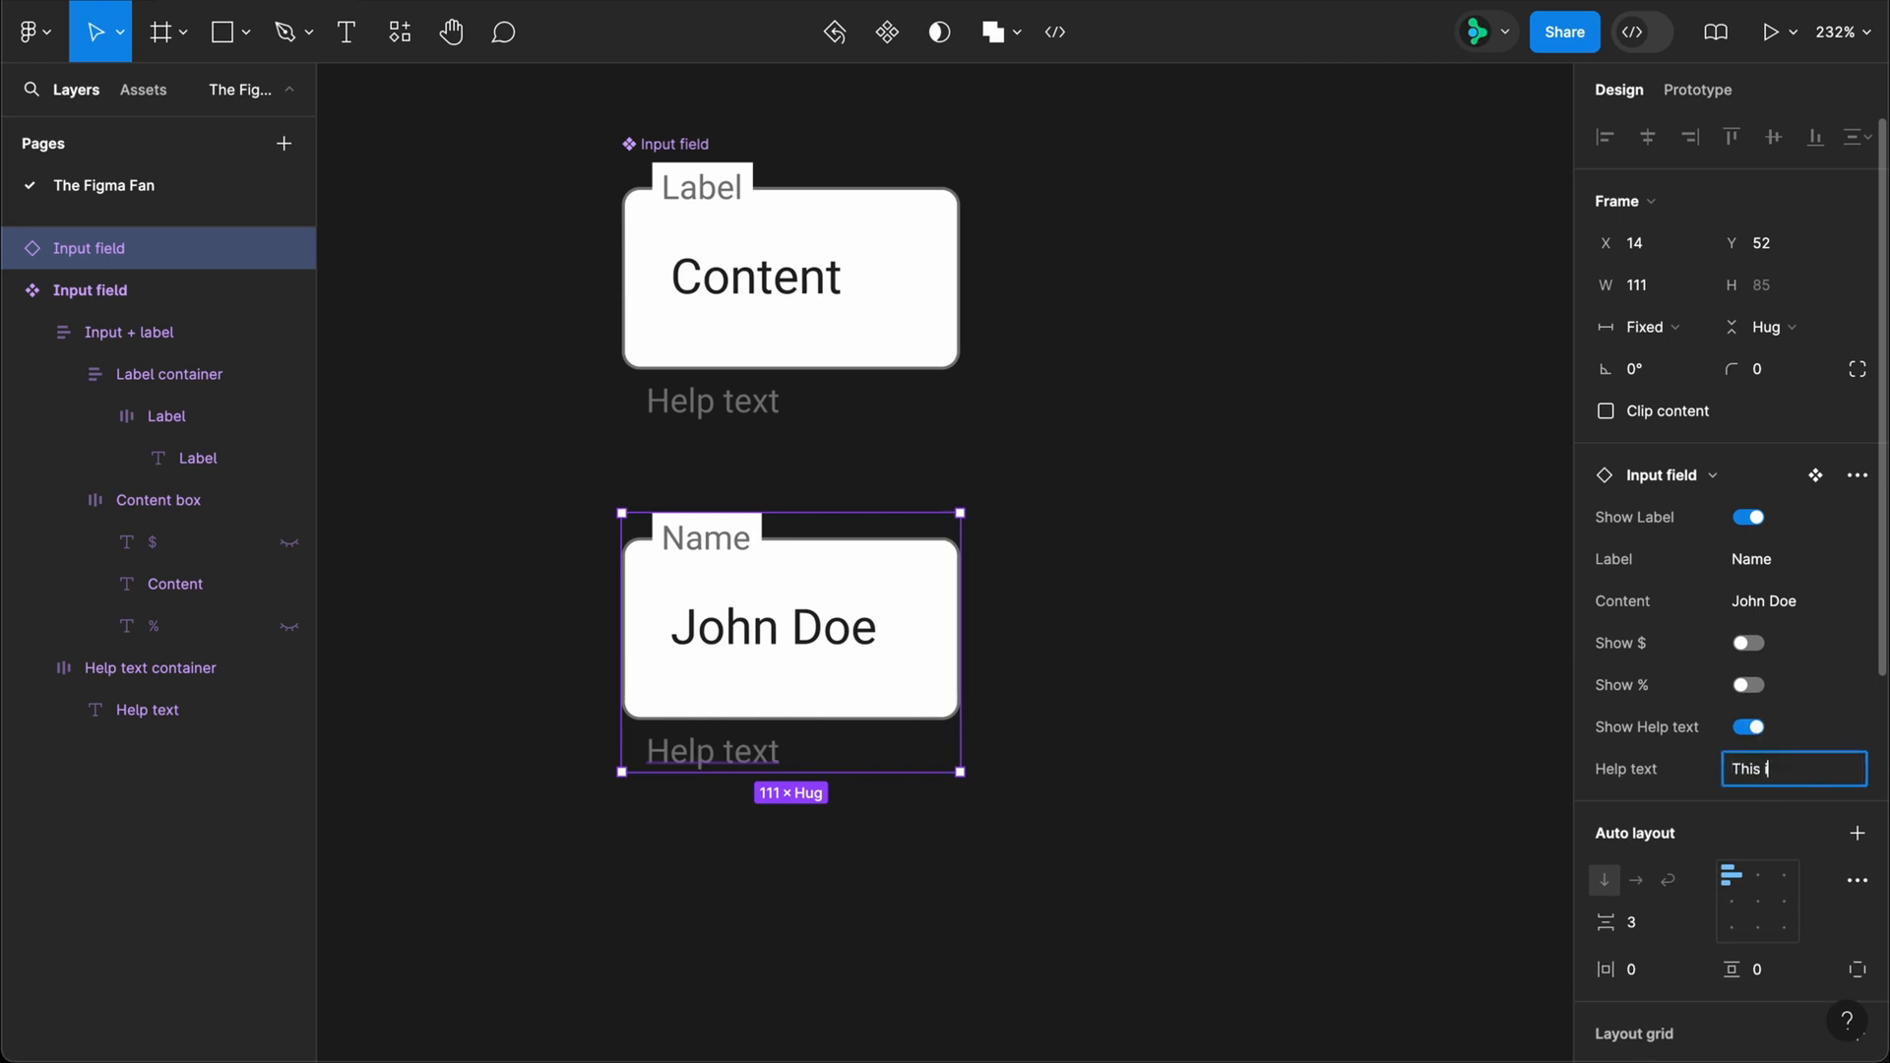
{"action": "type", "text": "s where helpful "}
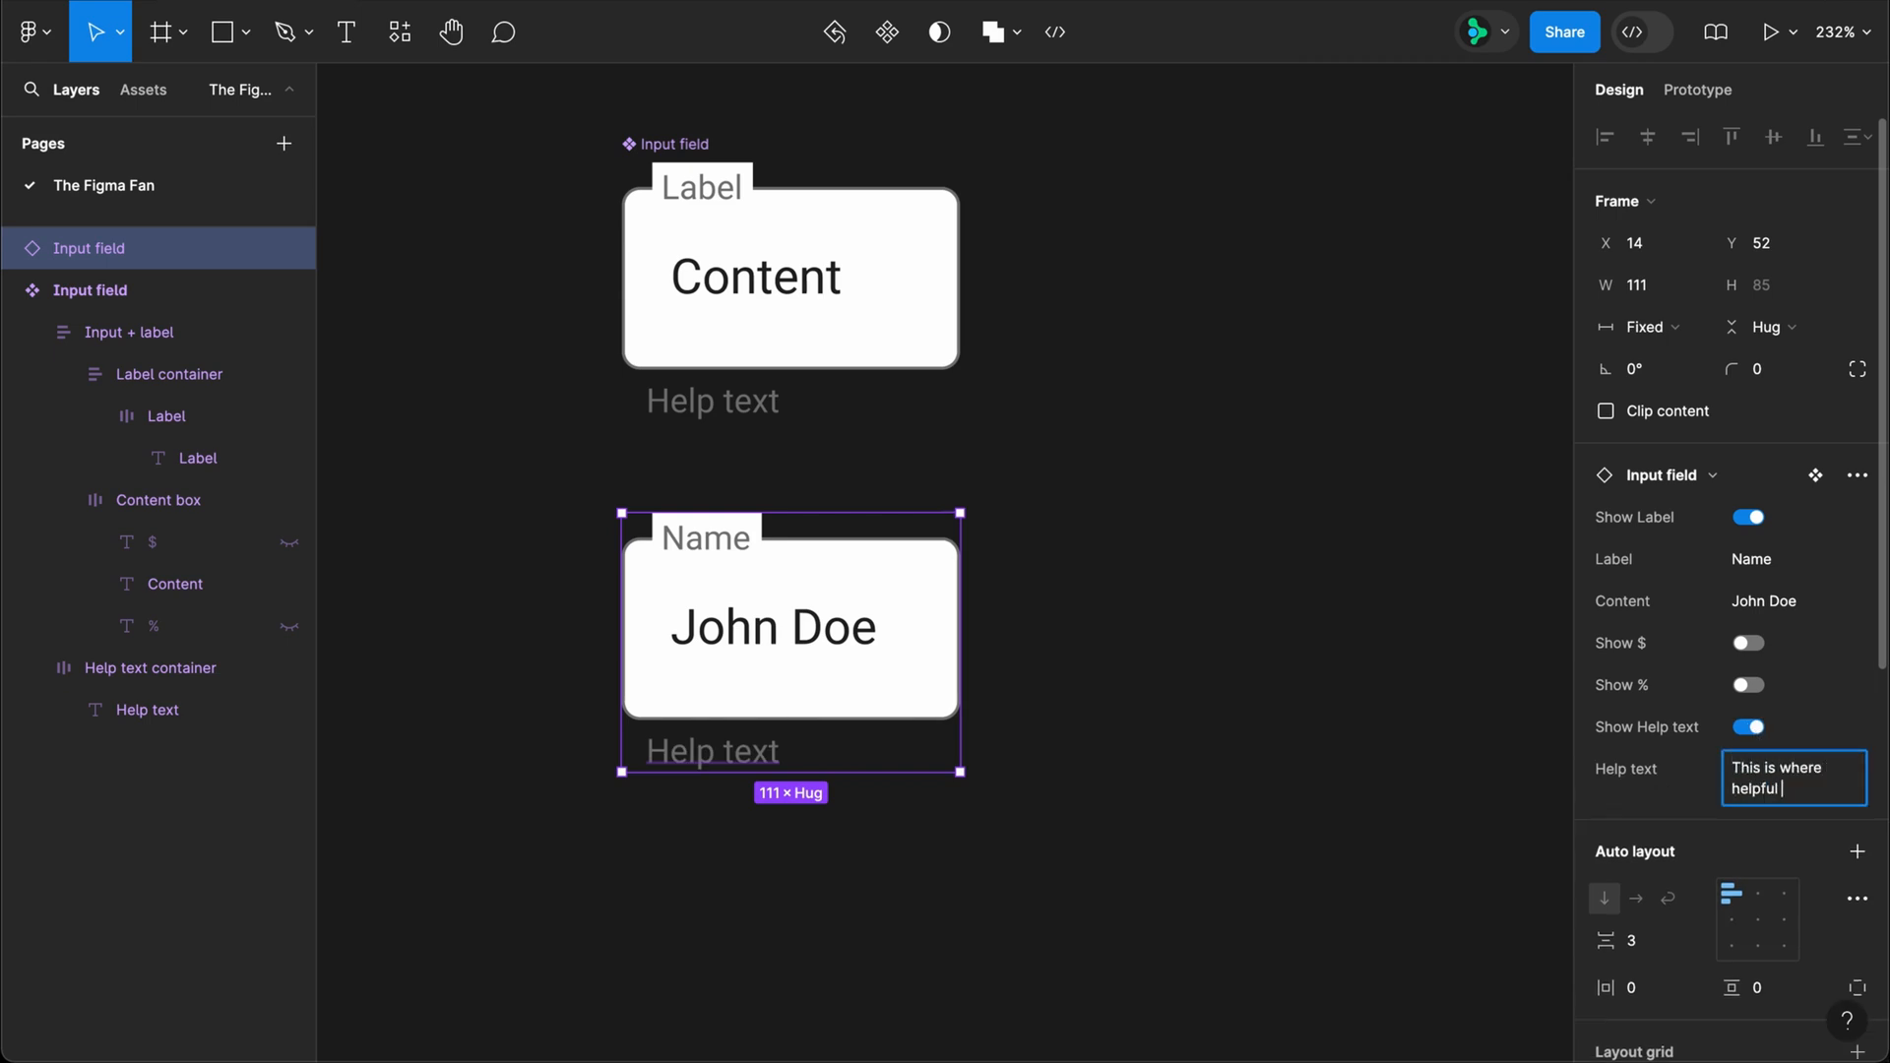
{"action": "type", "text": "hints go"}
{"action": "key", "text": "Return"}
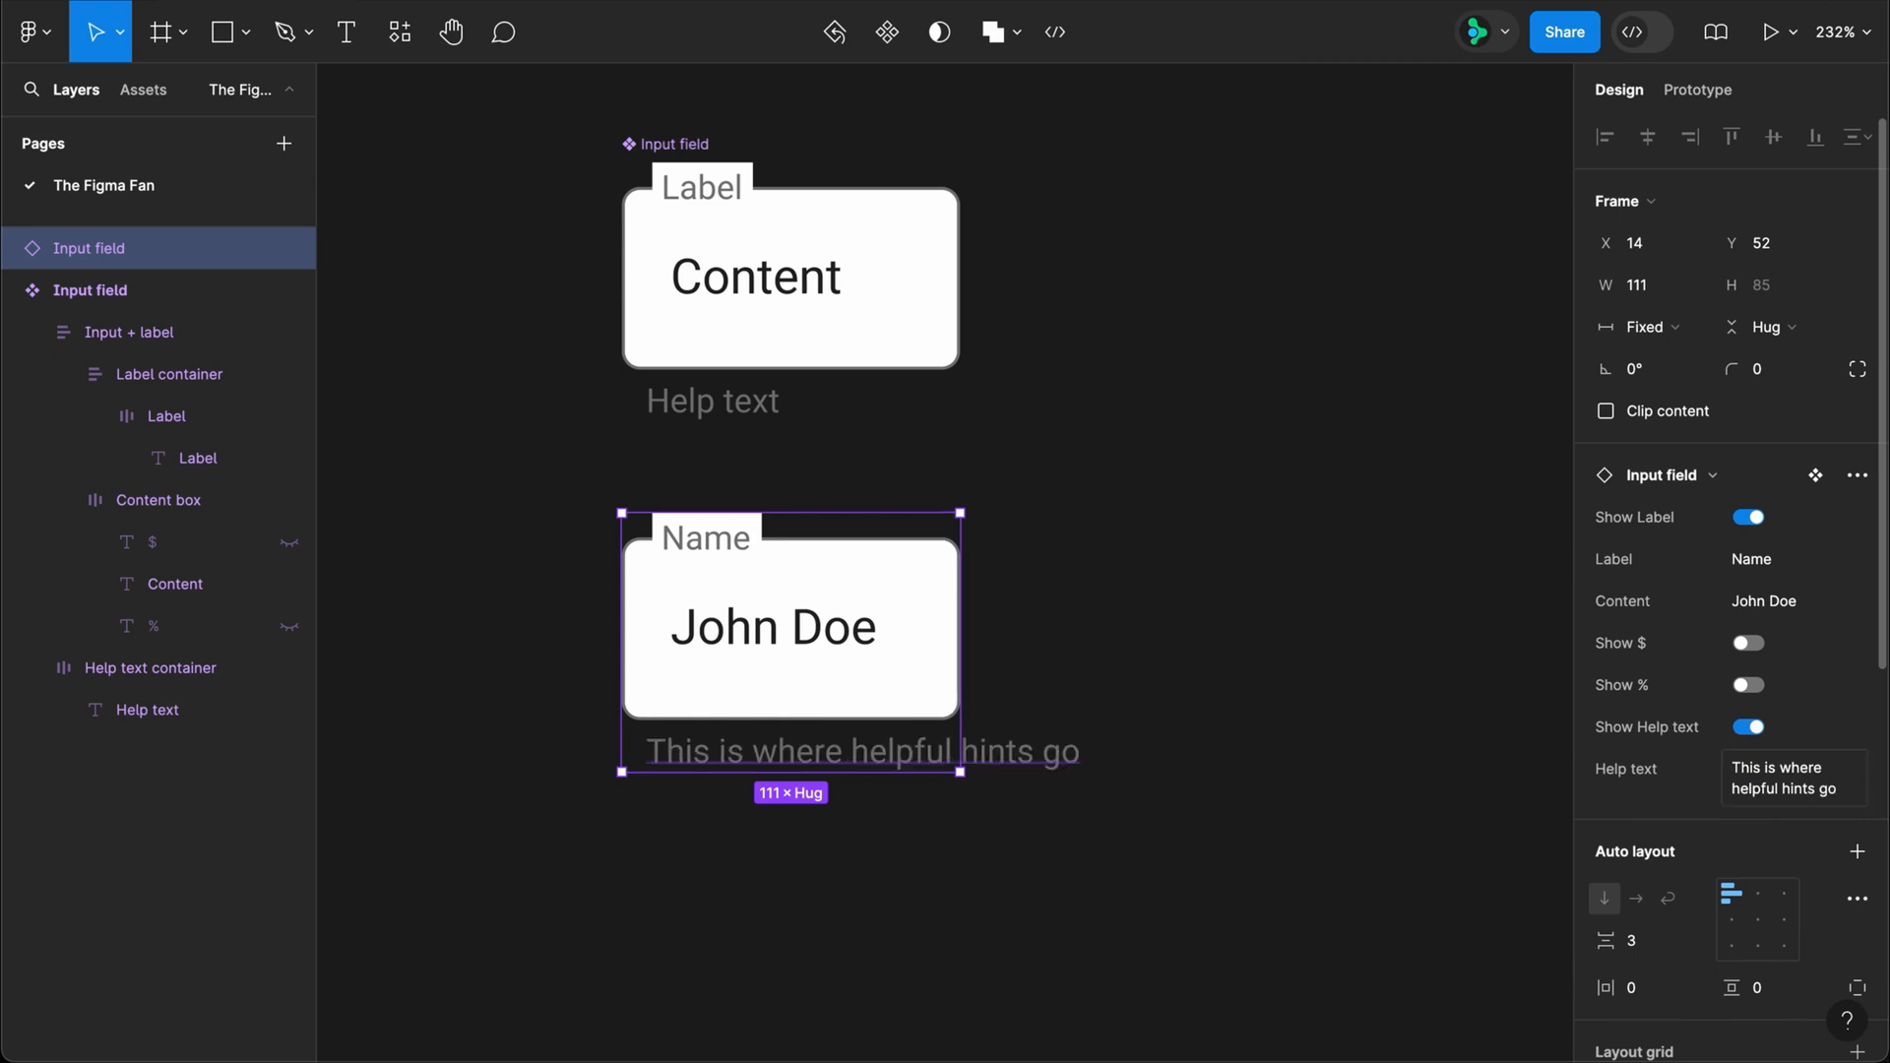
Step: Set the width of the main component's Help text layer to Fill container, and delete the Input field instance
{"action": "left_click", "coordinate": [751, 412], "text": "super"}
{"action": "left_click", "coordinate": [1639, 286]}
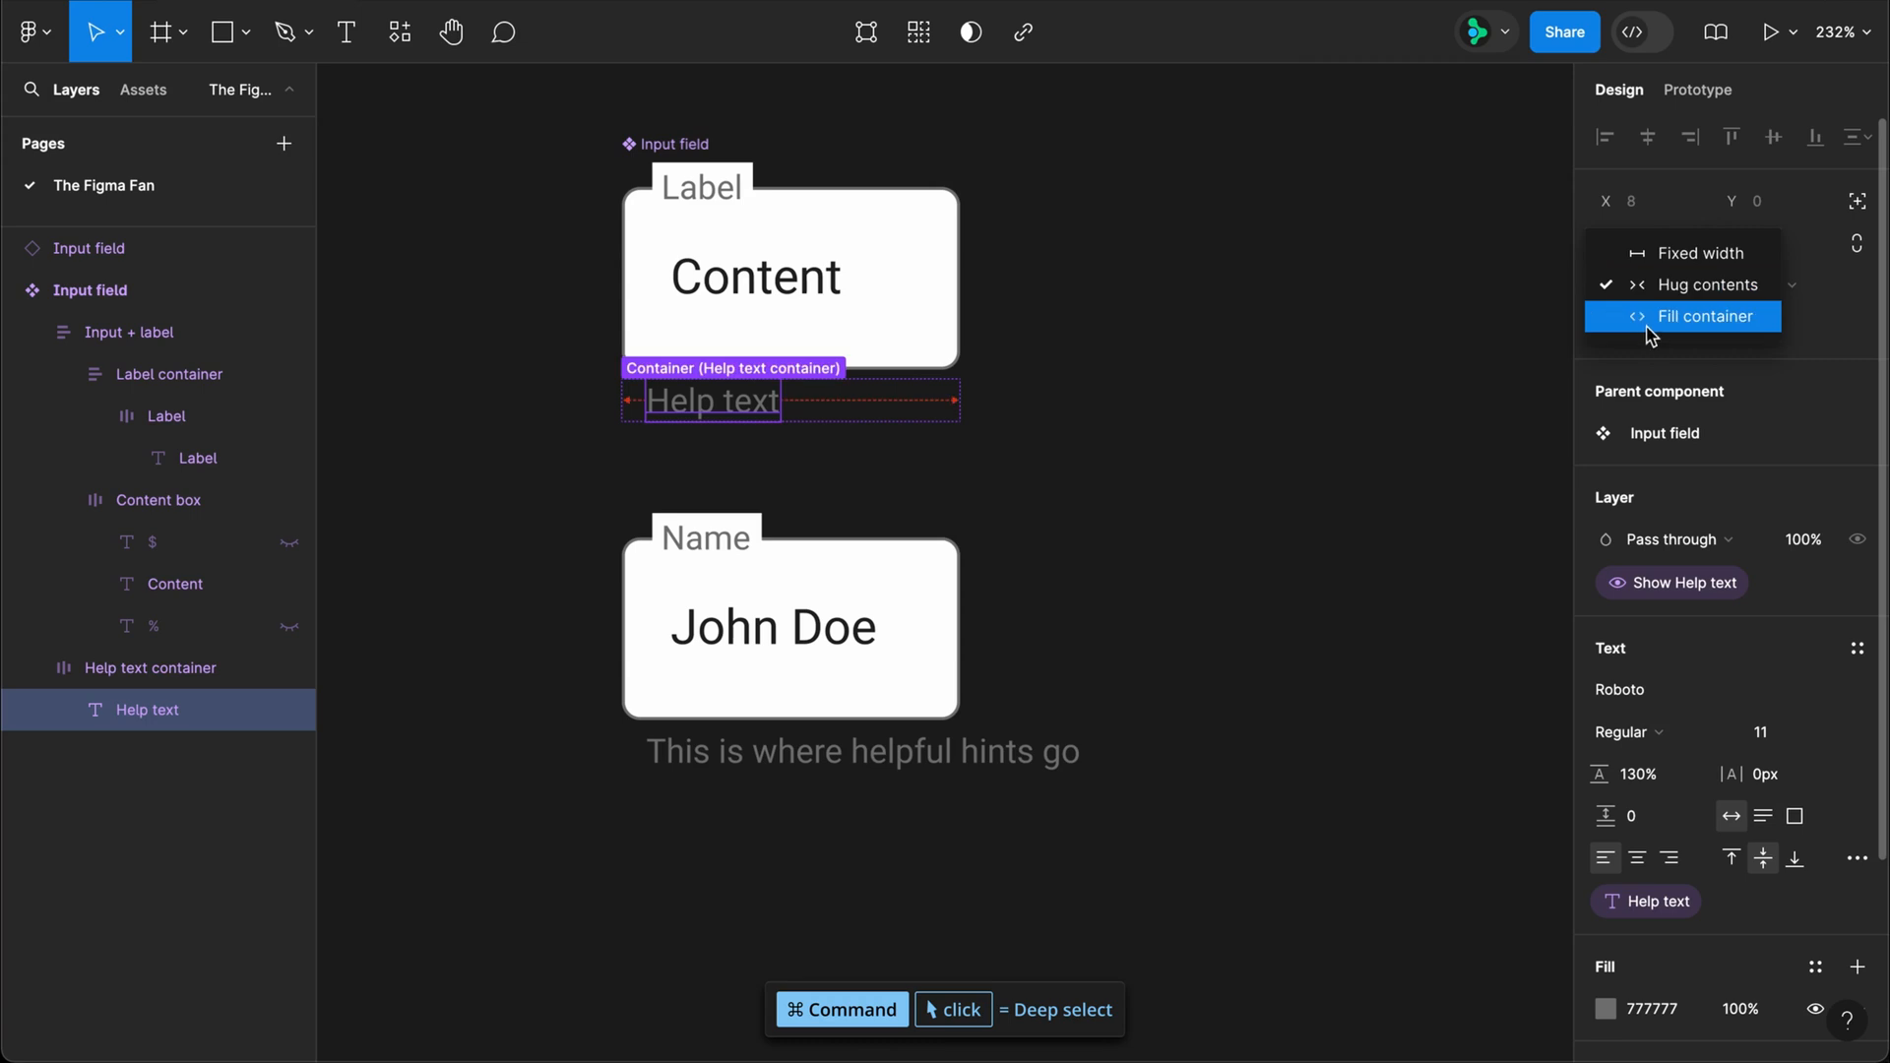
{"action": "left_click", "coordinate": [1645, 313]}
{"action": "left_click", "coordinate": [914, 615]}
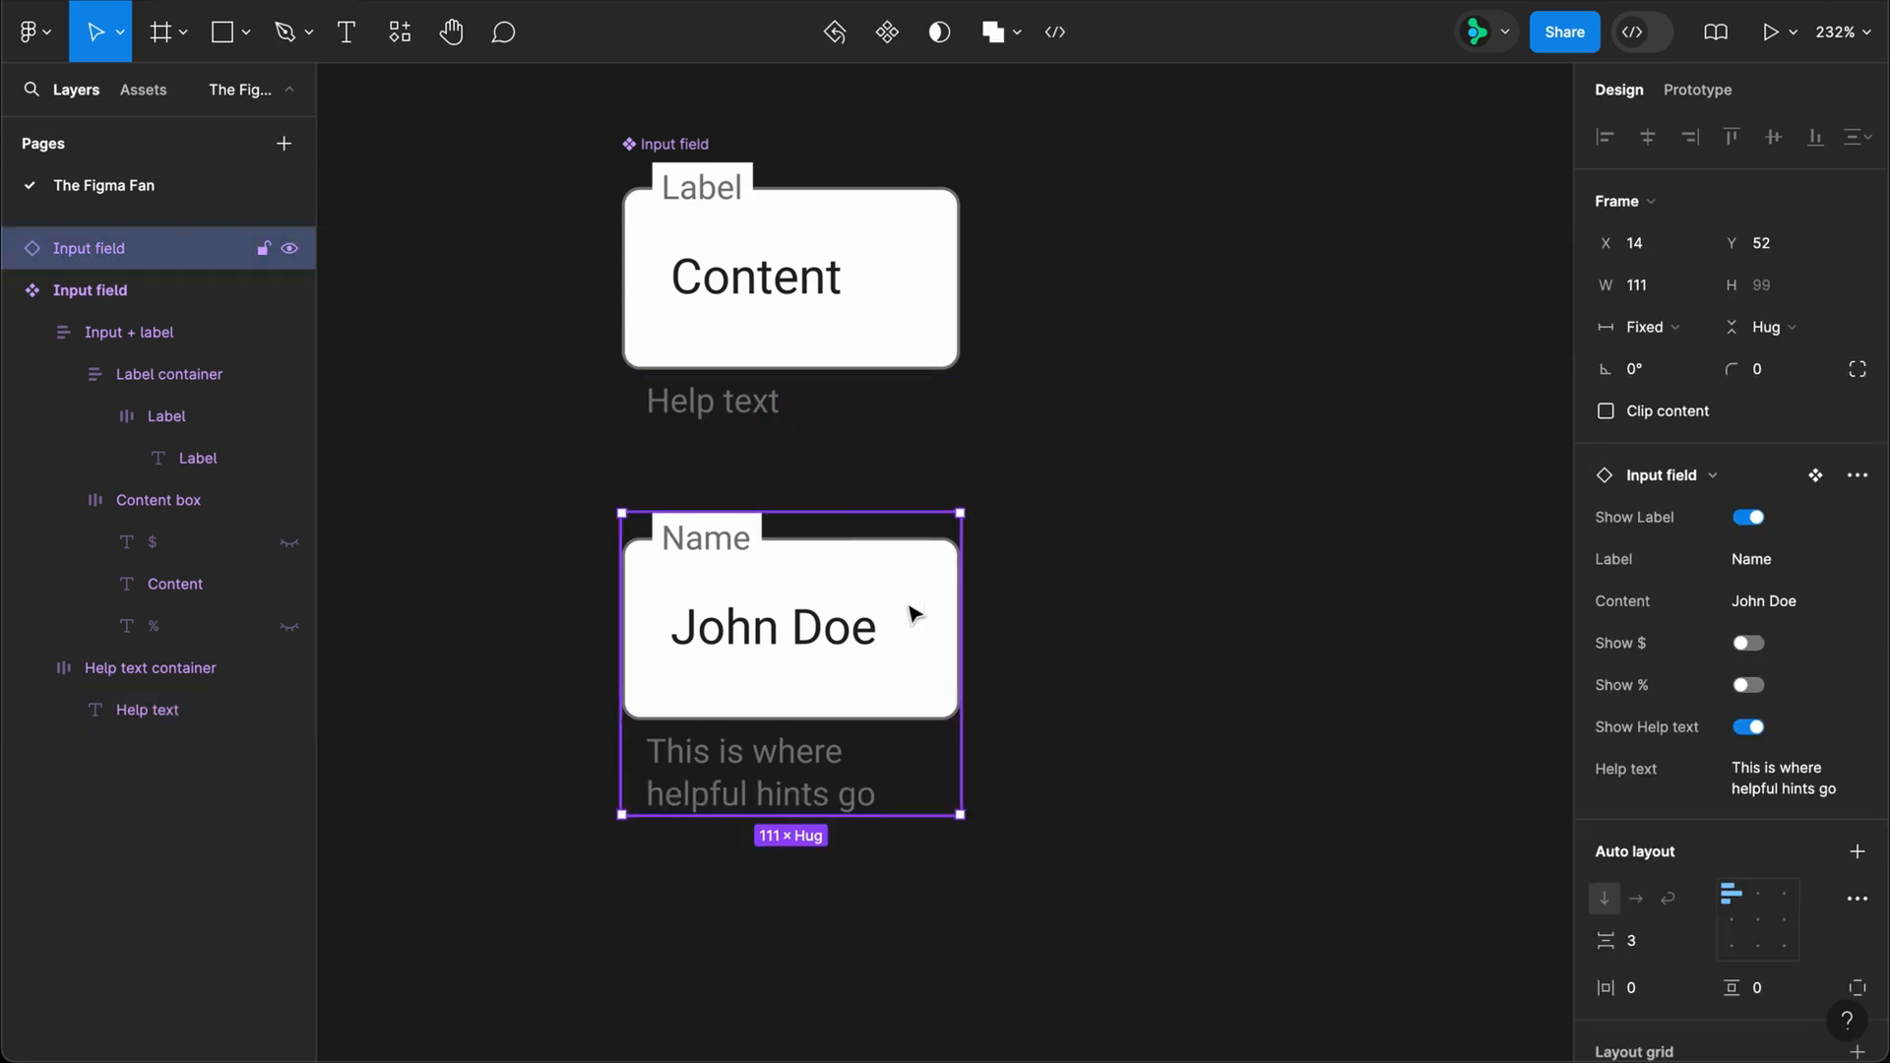
{"action": "key", "text": "Delete"}
Step: Open the local variables and rename the collection "Input field"
{"action": "left_click", "coordinate": [1857, 261]}
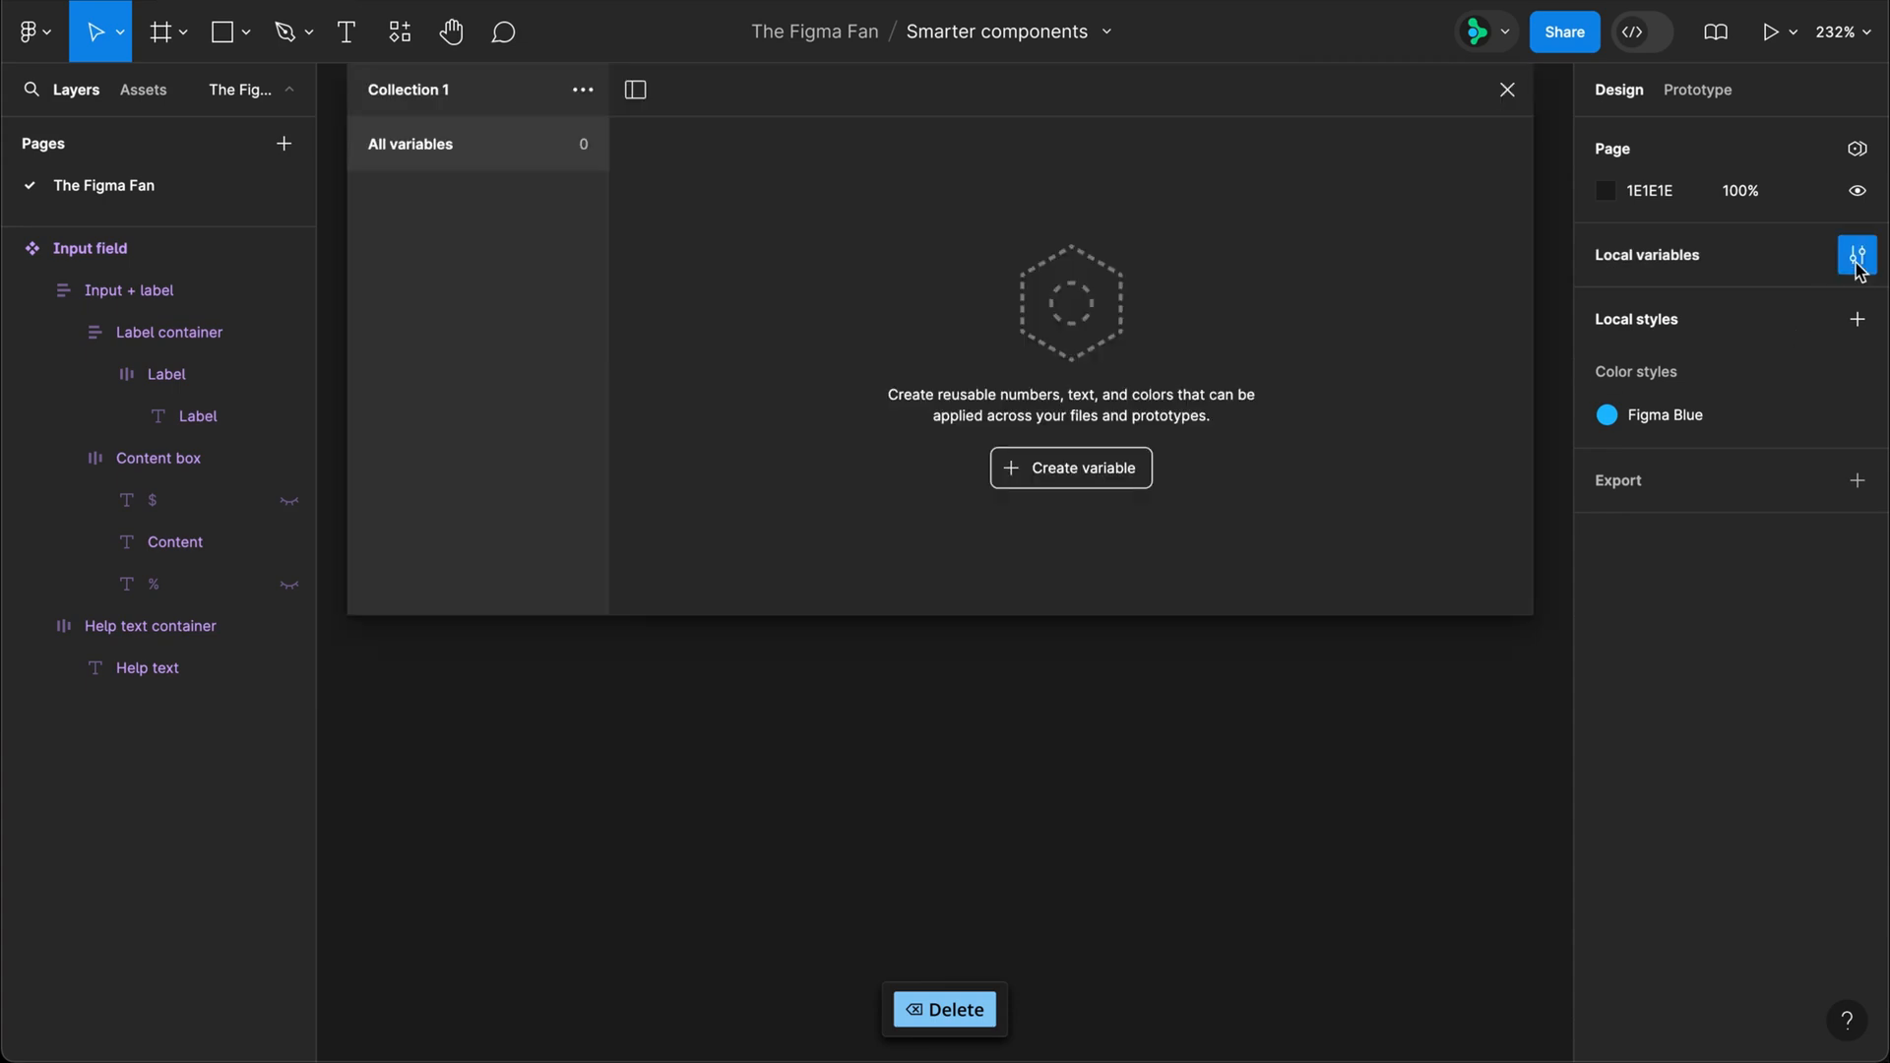
{"action": "left_click", "coordinate": [584, 91]}
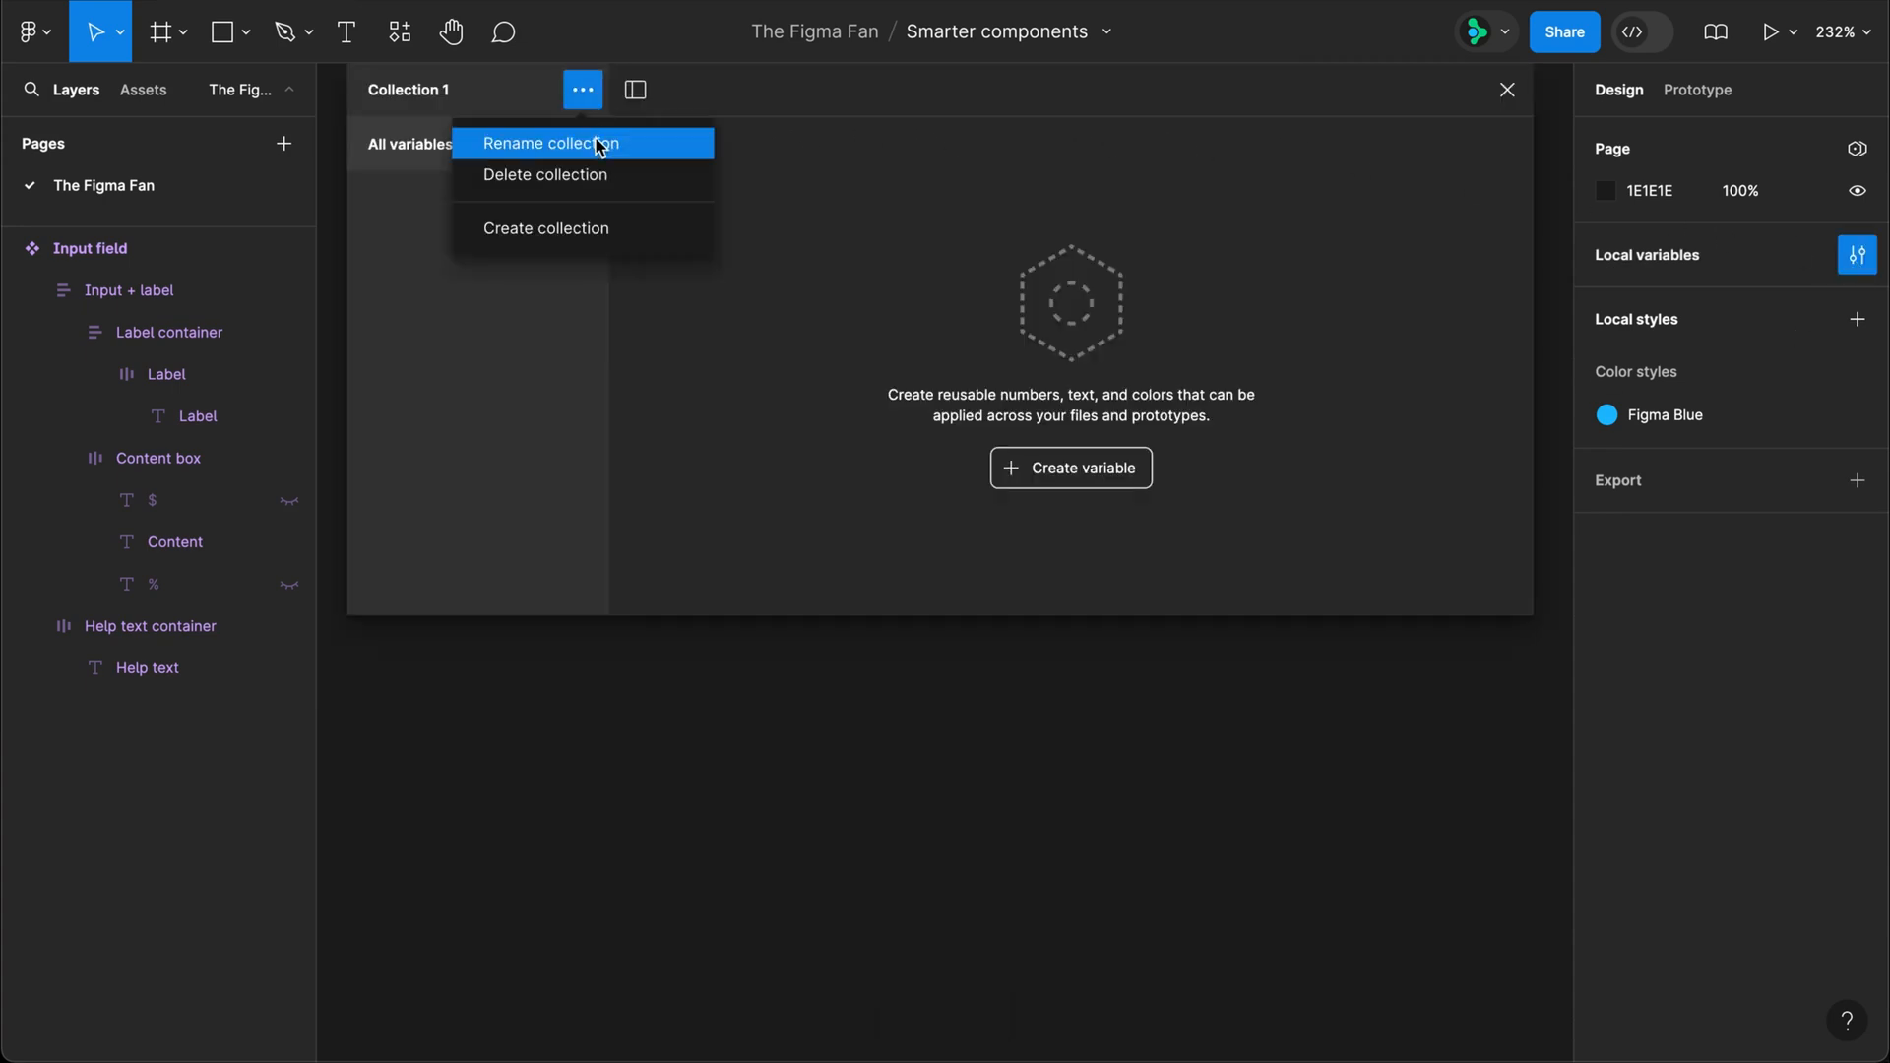
{"action": "left_click", "coordinate": [596, 145]}
{"action": "type", "text": "Input field"}
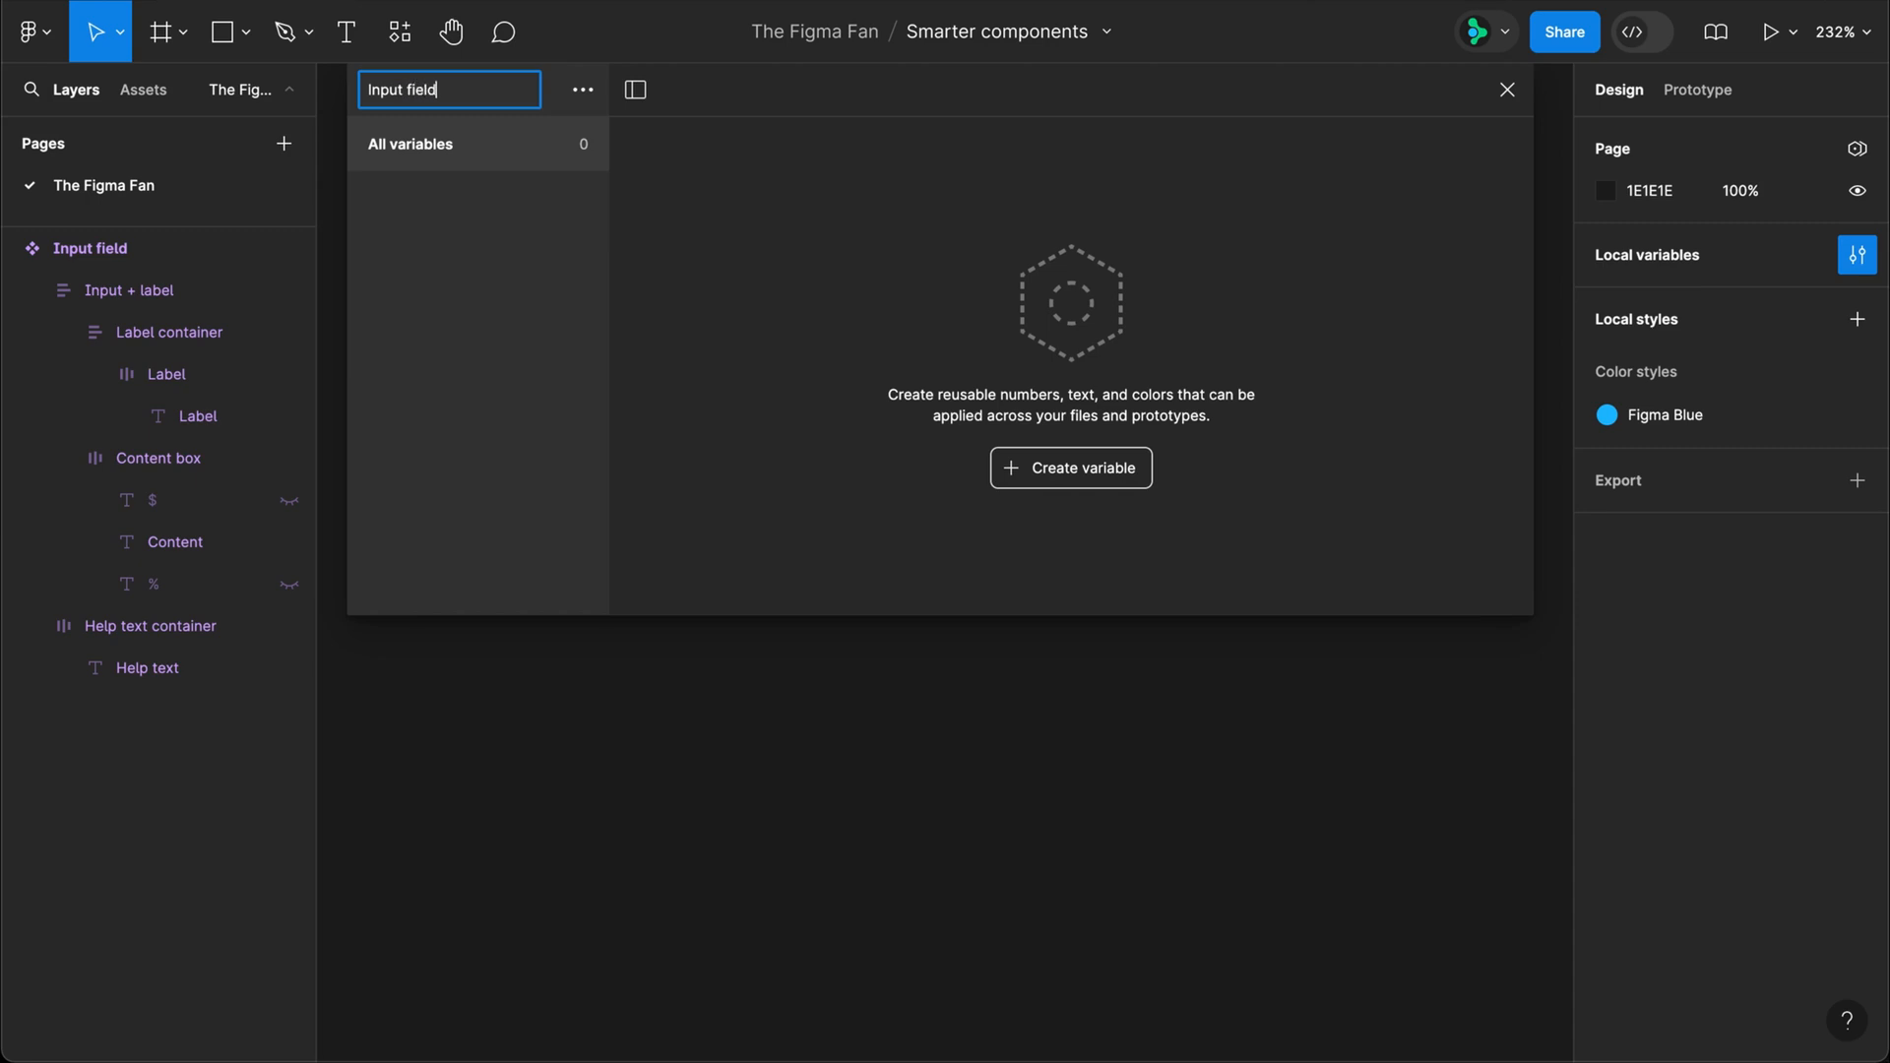
{"action": "key", "text": "Return"}
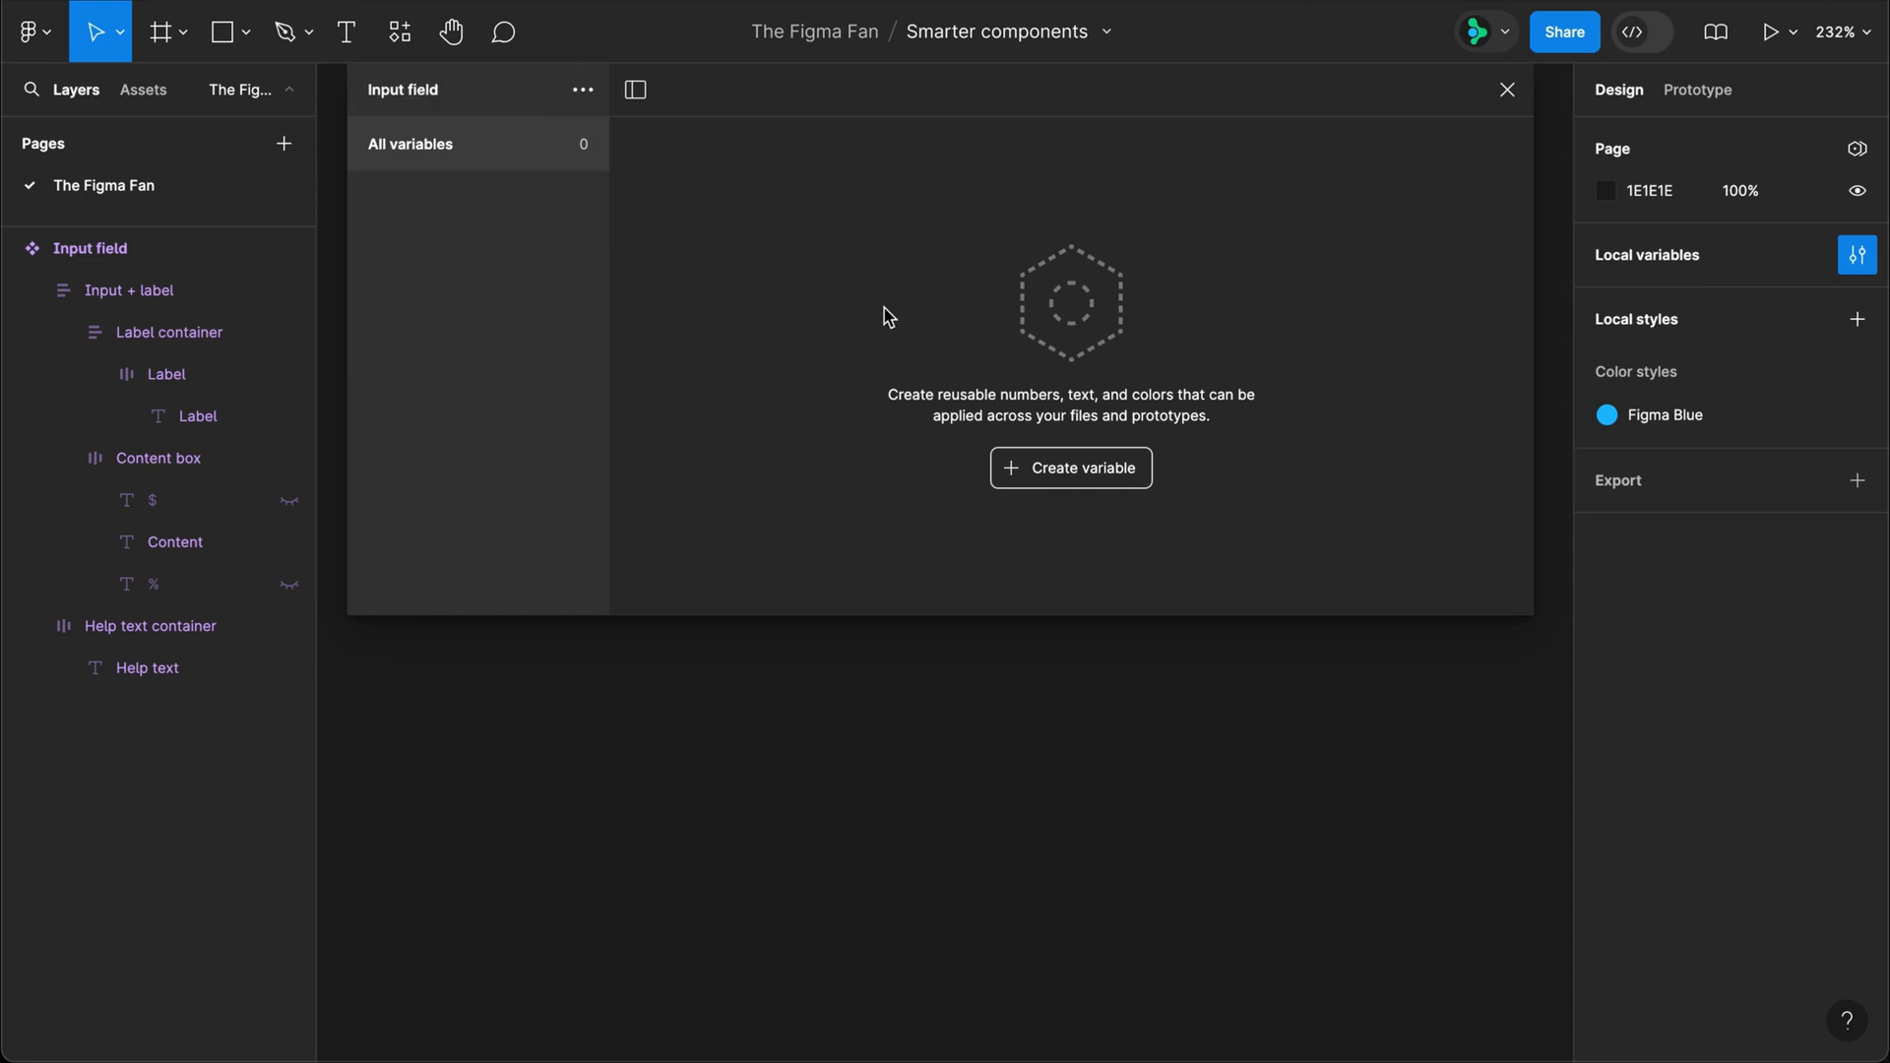
Step: Create a number variable named "input-font-size" with the value 16
{"action": "left_click", "coordinate": [1093, 479]}
{"action": "left_click", "coordinate": [1085, 554]}
{"action": "type", "text": "inp"}
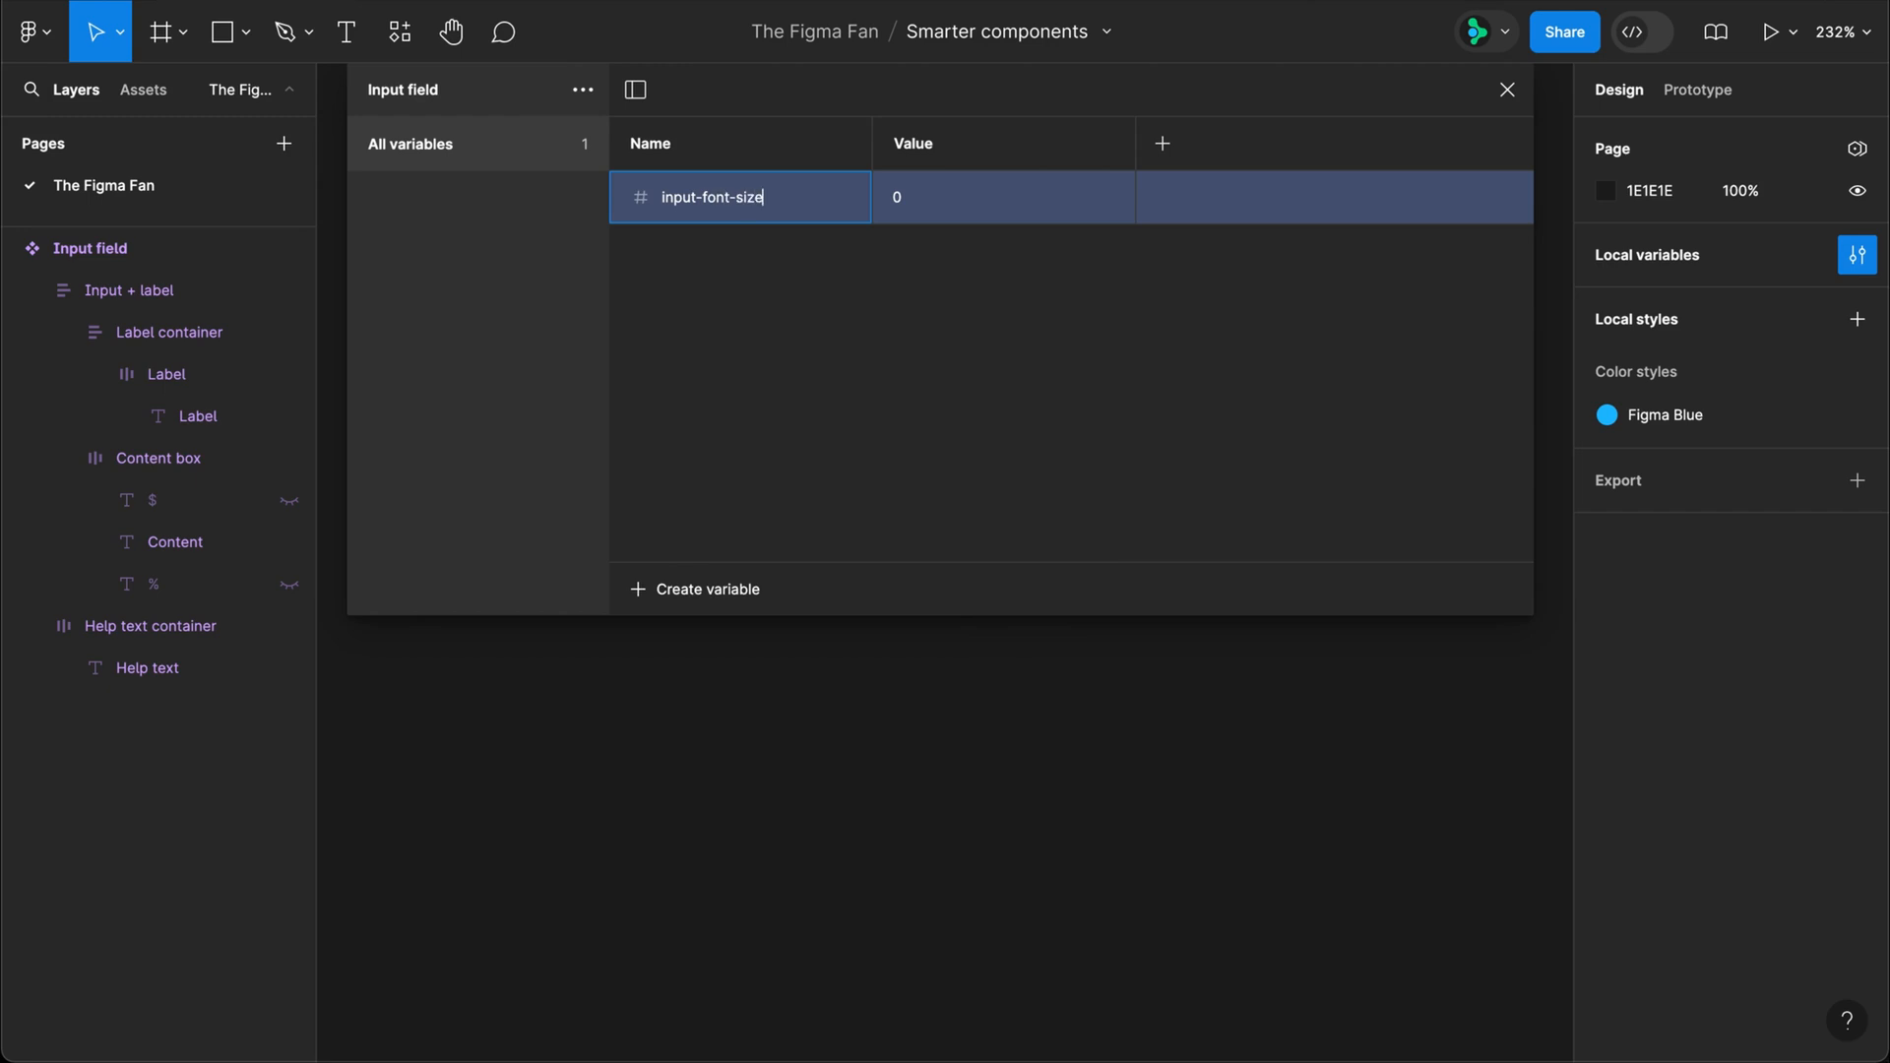
{"action": "type", "text": "ut-font-size"}
{"action": "key", "text": "Tab"}
{"action": "key", "text": "Return"}
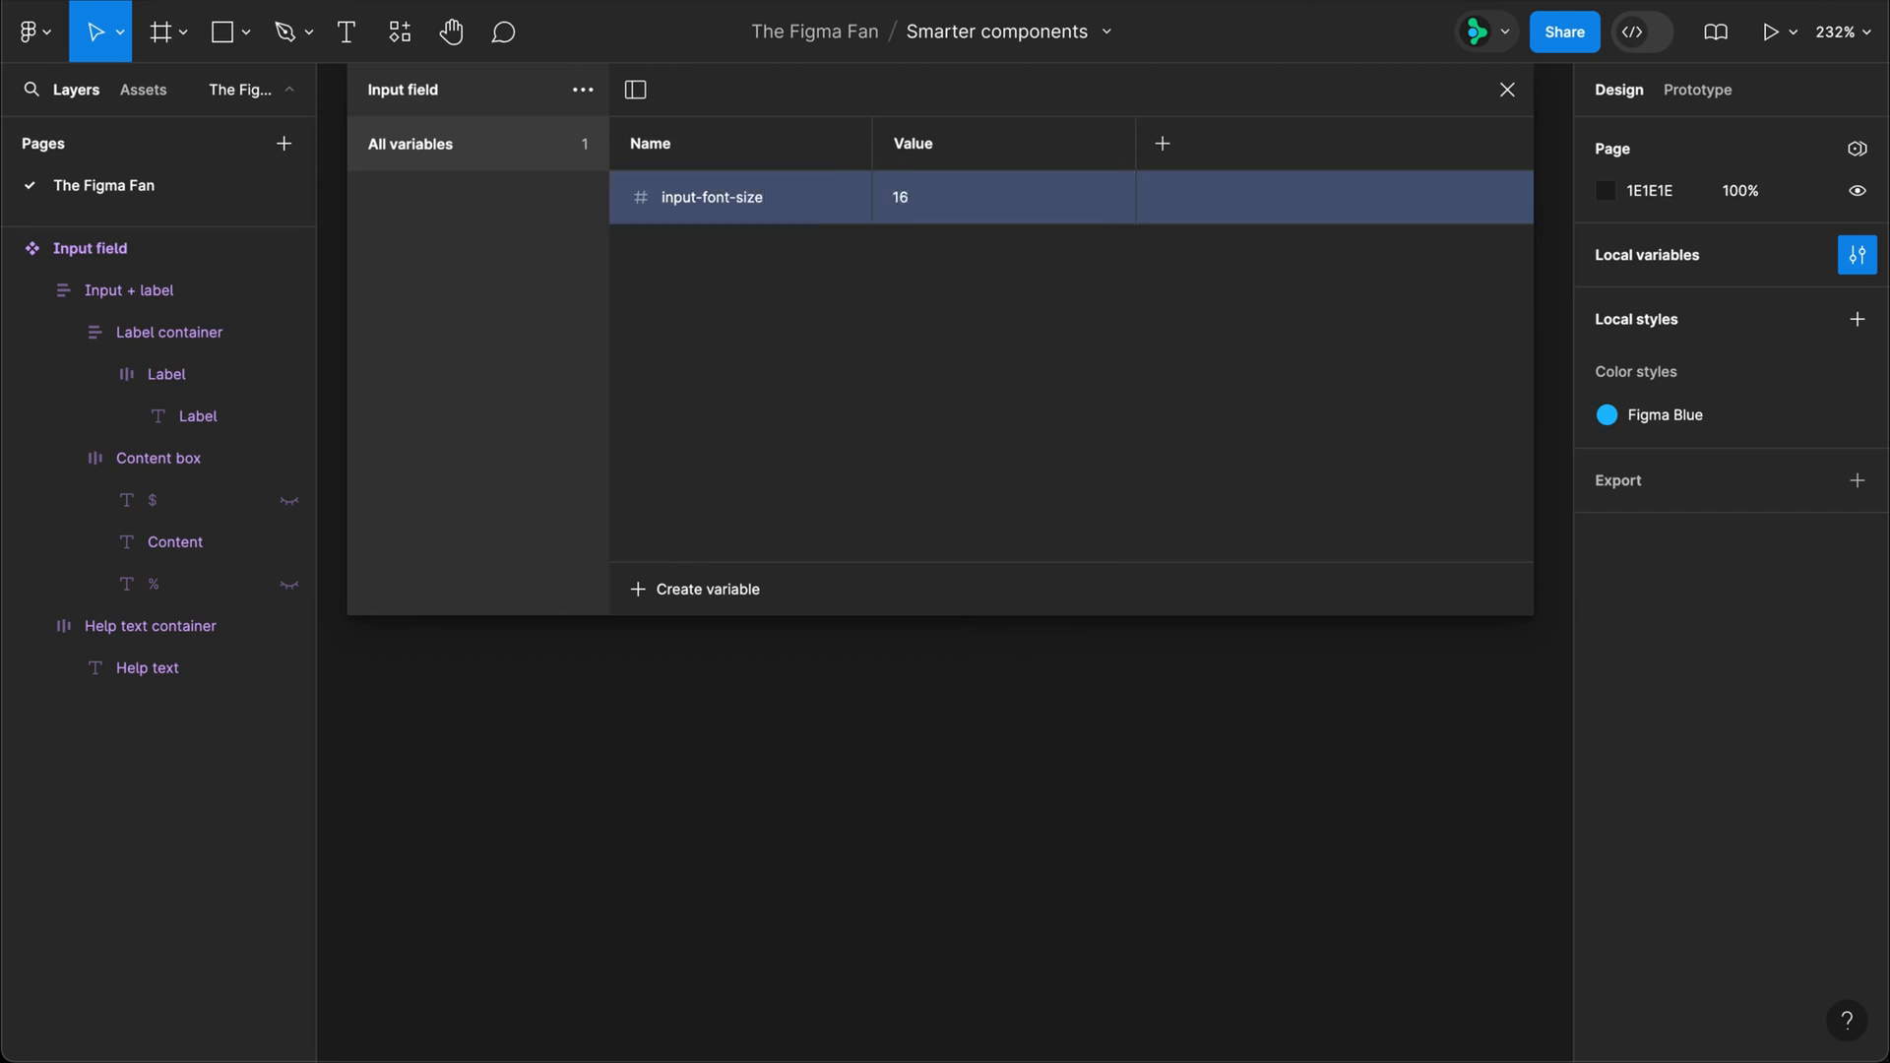
Step: Add a second mode named "Small" to the collection and set its input-font-size value to 15
{"action": "left_click", "coordinate": [1164, 145]}
{"action": "type", "text": "Small"}
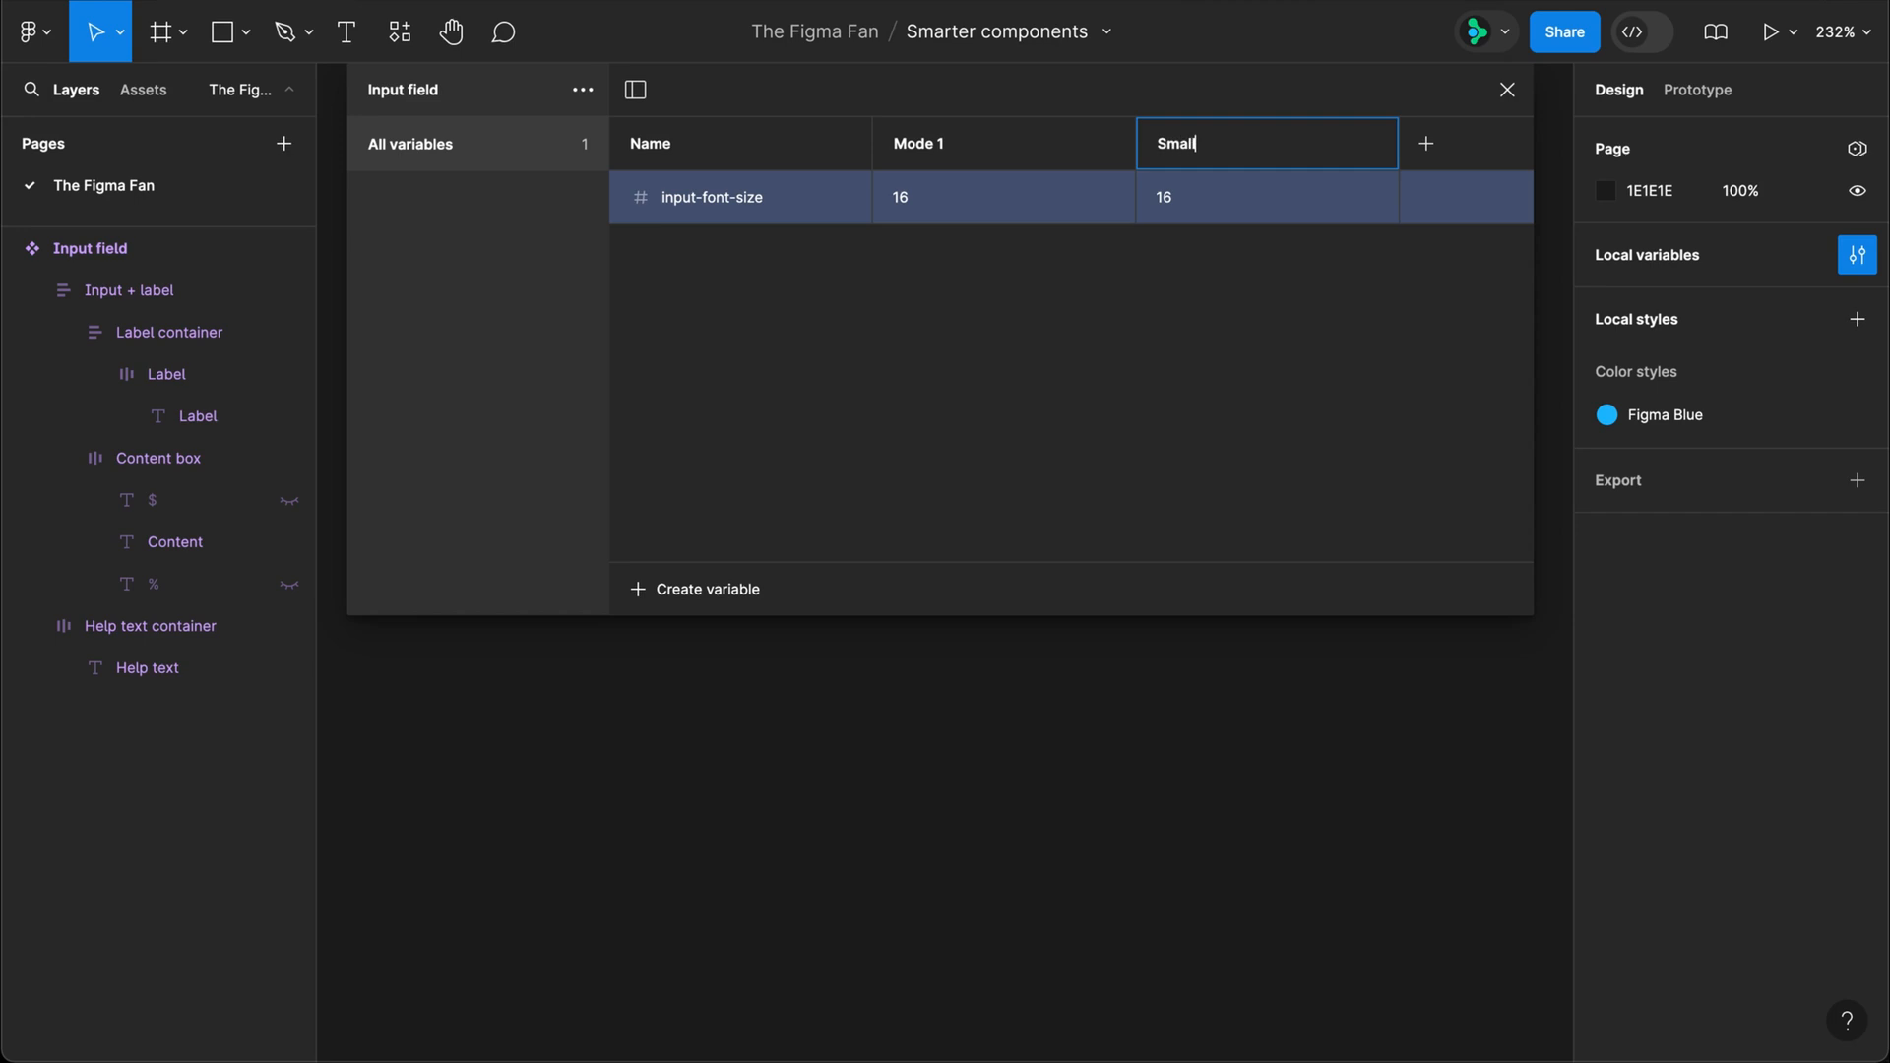
{"action": "key", "text": "Return"}
{"action": "left_click", "coordinate": [1176, 197]}
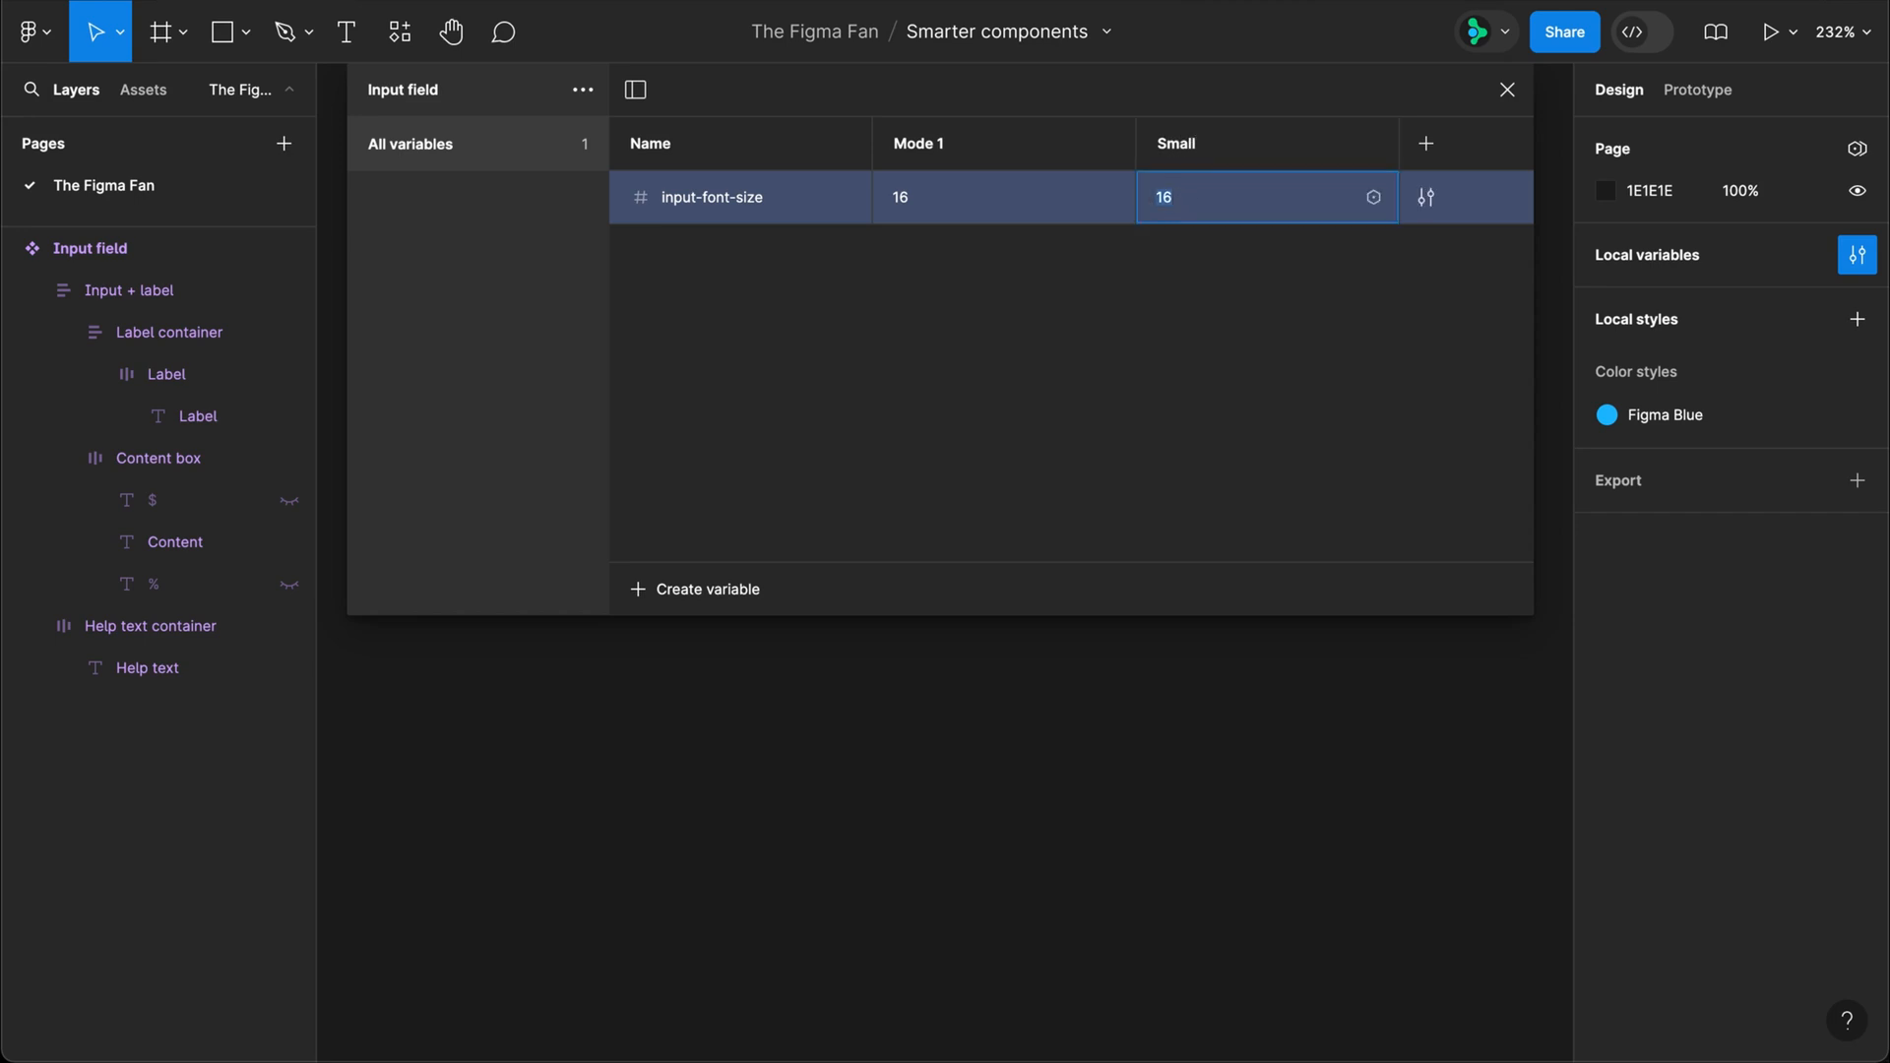
{"action": "key", "text": "Return"}
Step: Rename the collection's first mode "Large"
{"action": "double_click", "coordinate": [924, 149]}
{"action": "type", "text": "Large"}
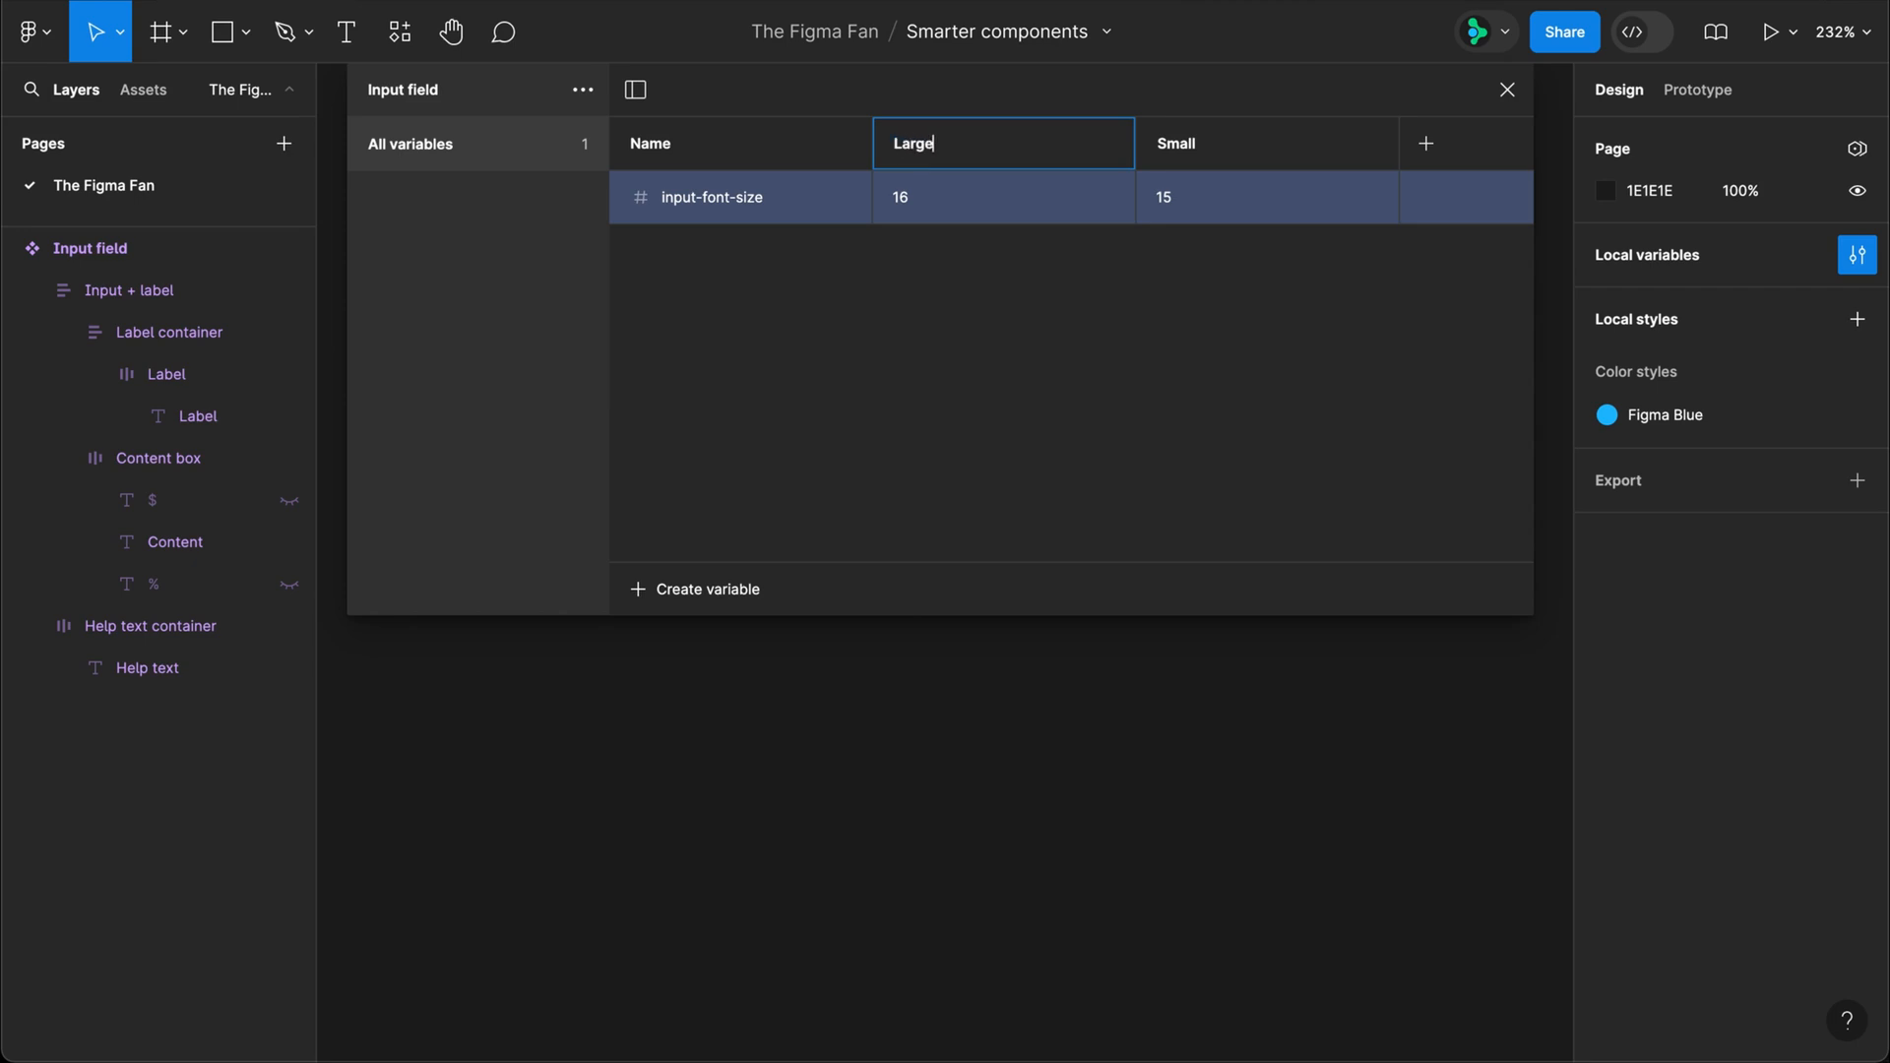
{"action": "key", "text": "Return"}
Step: Create a number variable "label-help-font-size" with the value 11 for Large and 10 for Small
{"action": "left_click", "coordinate": [725, 593]}
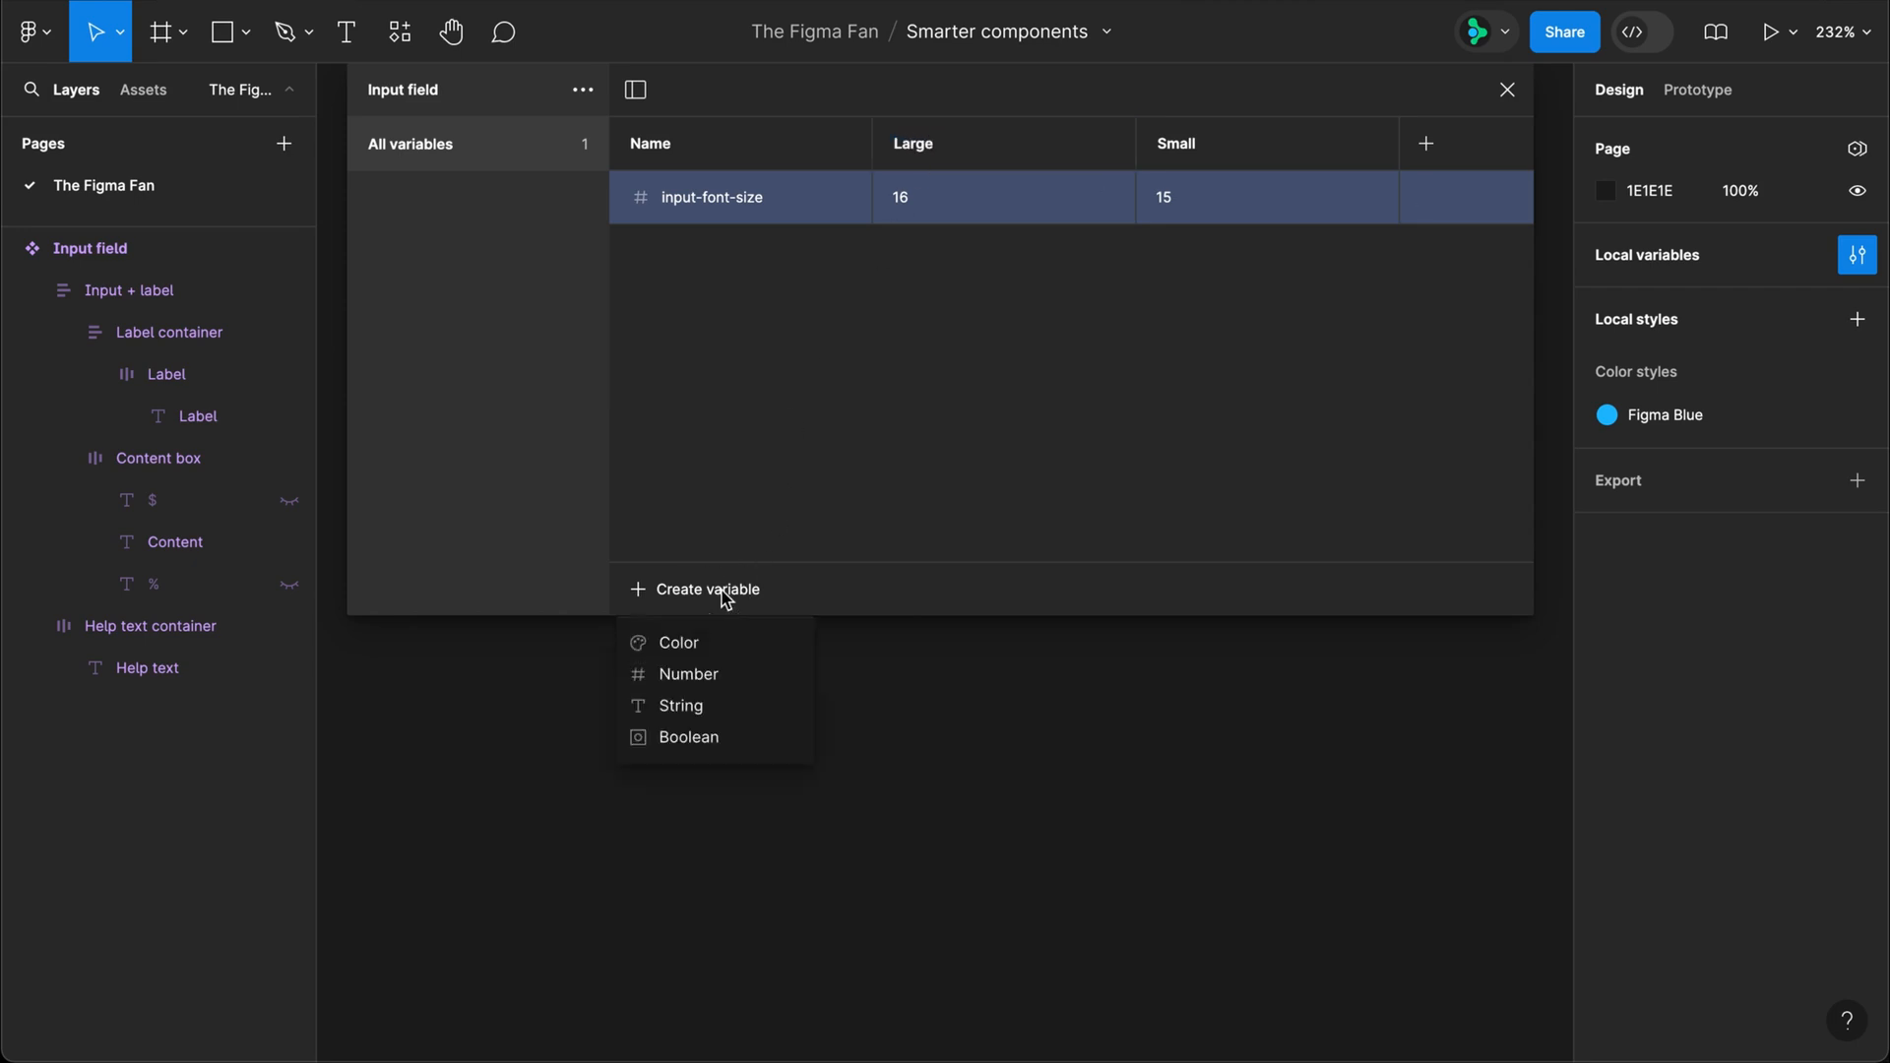
{"action": "left_click", "coordinate": [711, 677]}
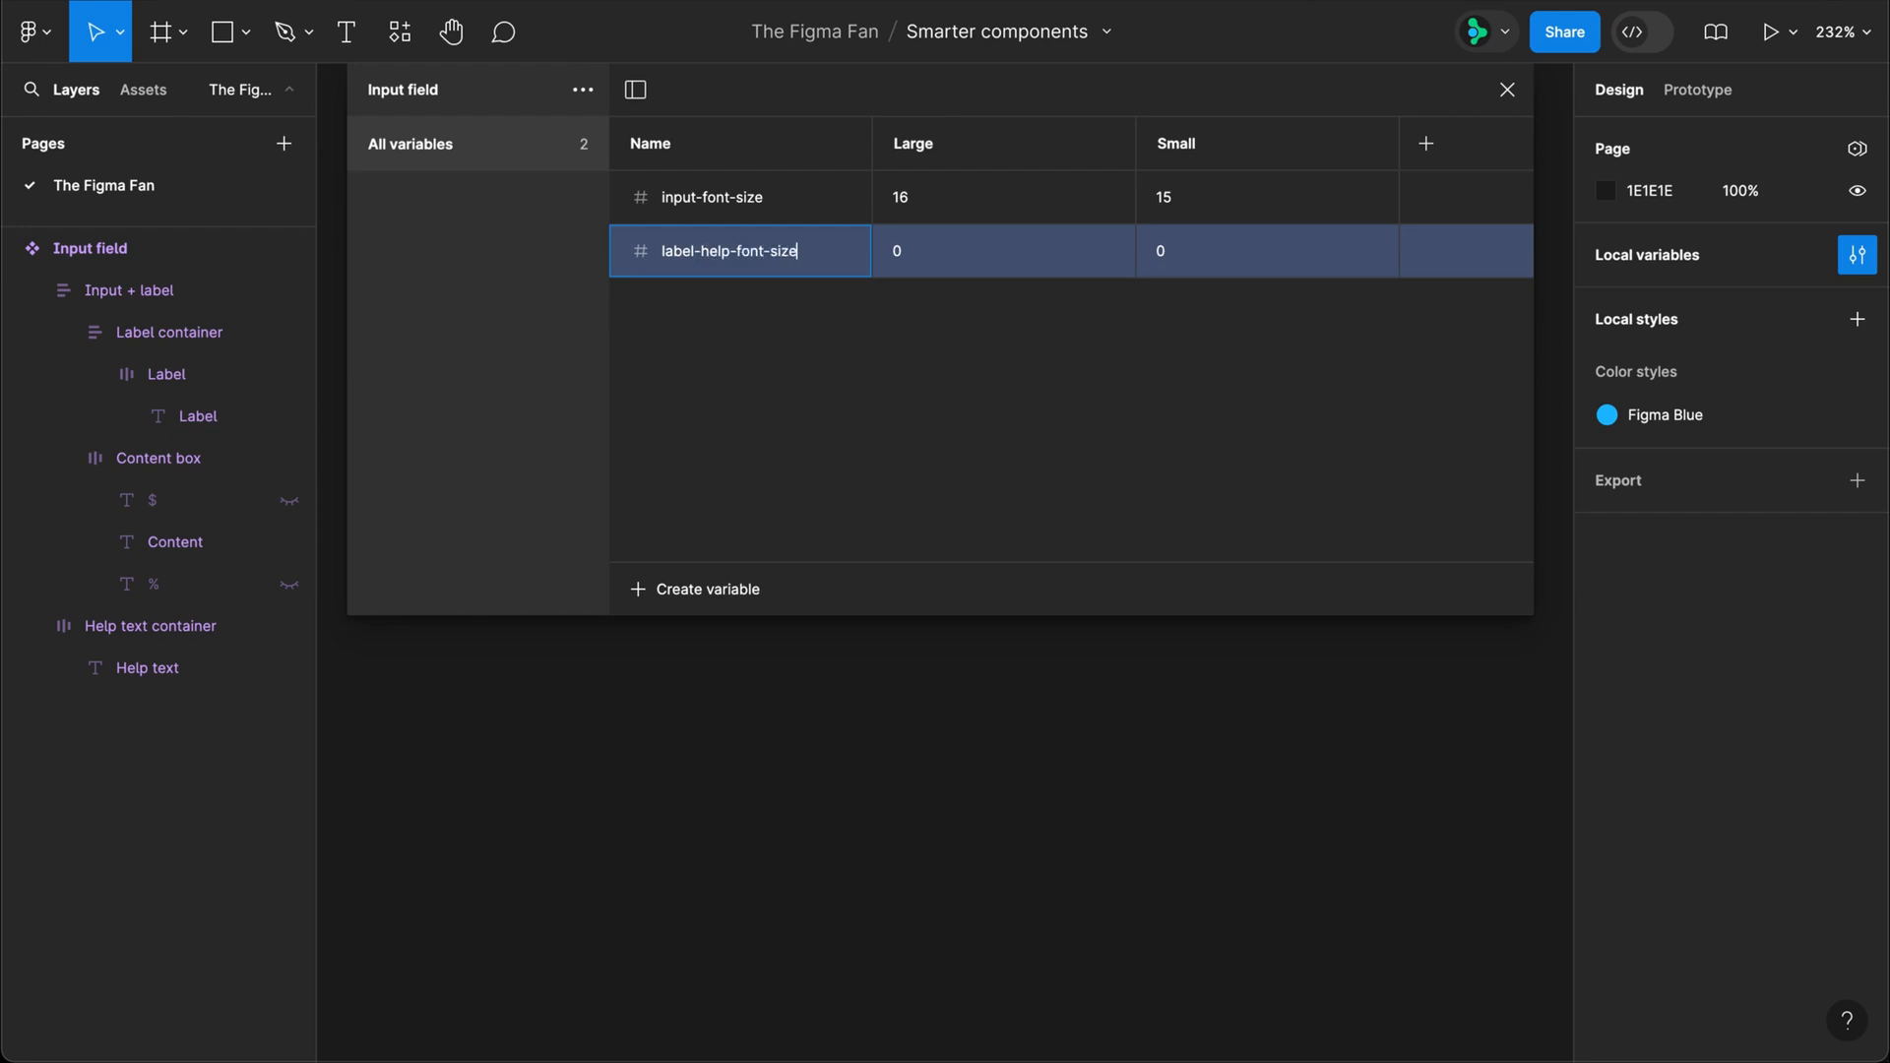
{"action": "key", "text": "Tab"}
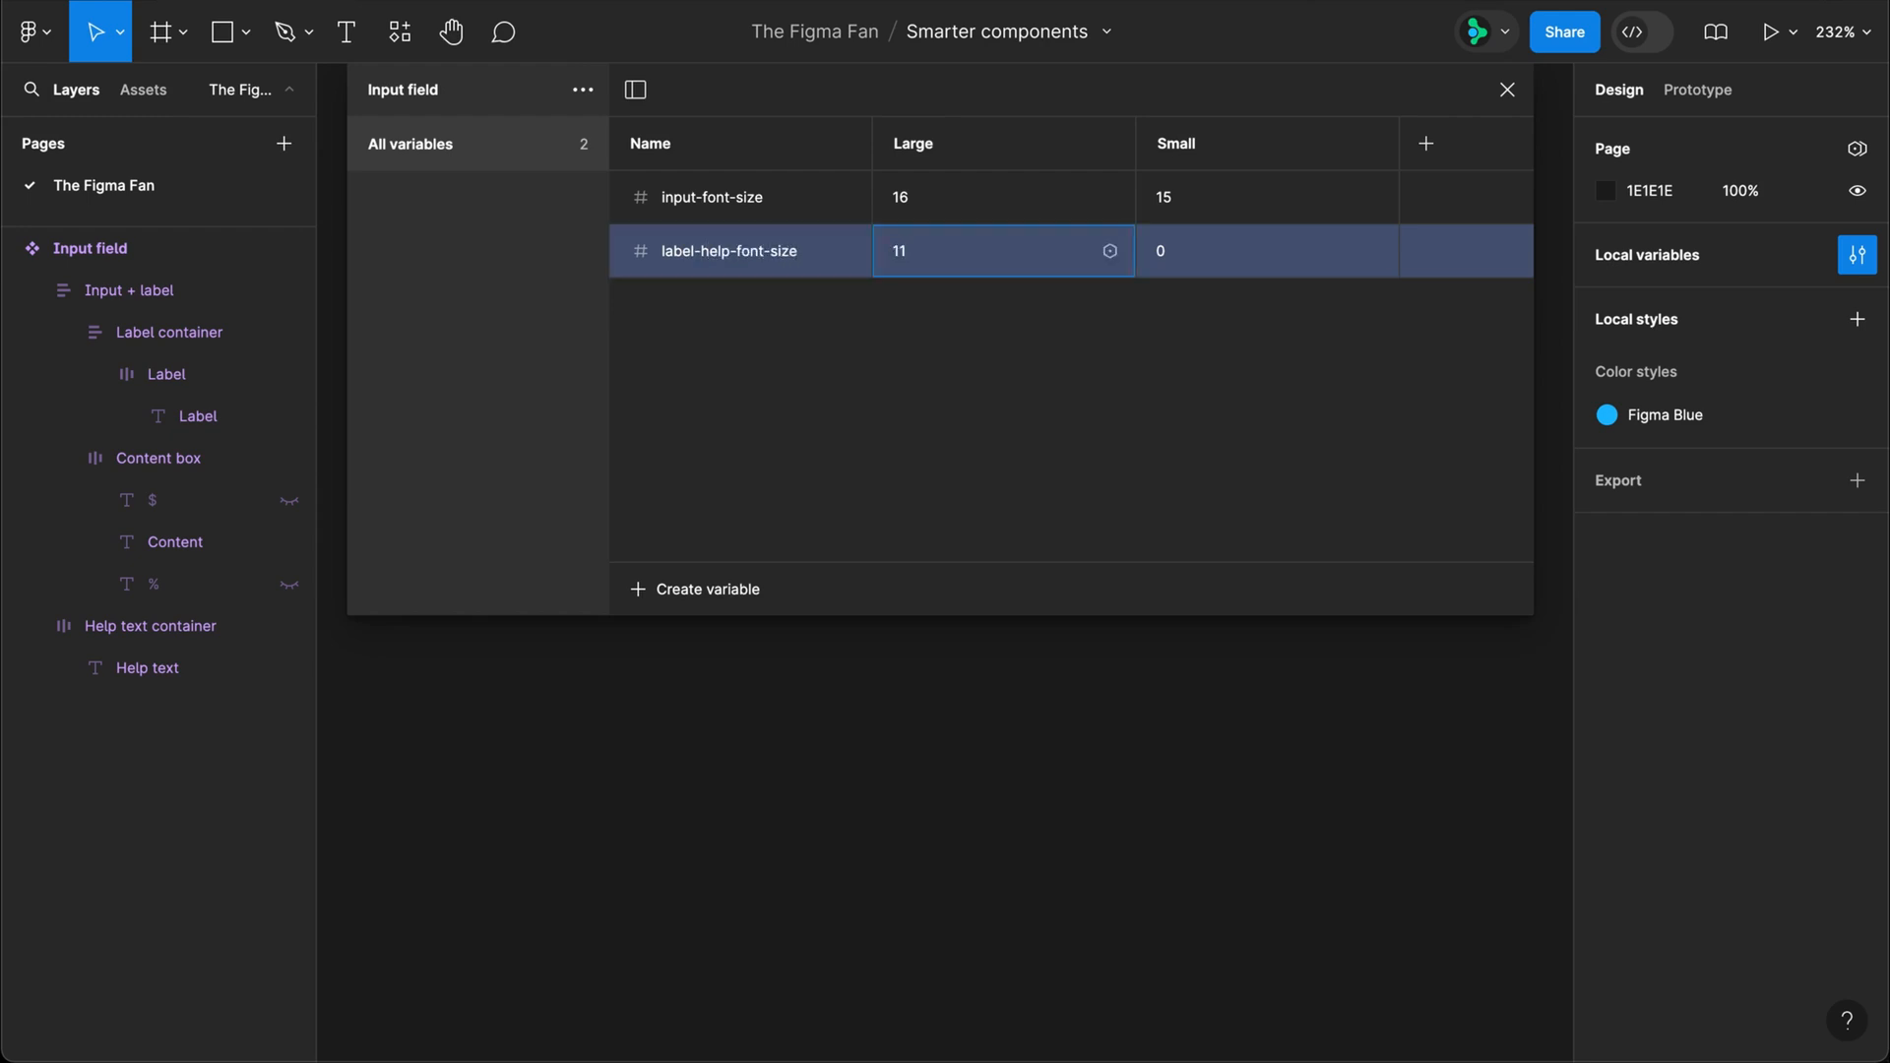
{"action": "key", "text": "Tab"}
{"action": "type", "text": "10"}
{"action": "key", "text": "Return"}
Step: Create a number variable "label-padding" with the value 10 for Large and 6 for Small
{"action": "left_click", "coordinate": [686, 594]}
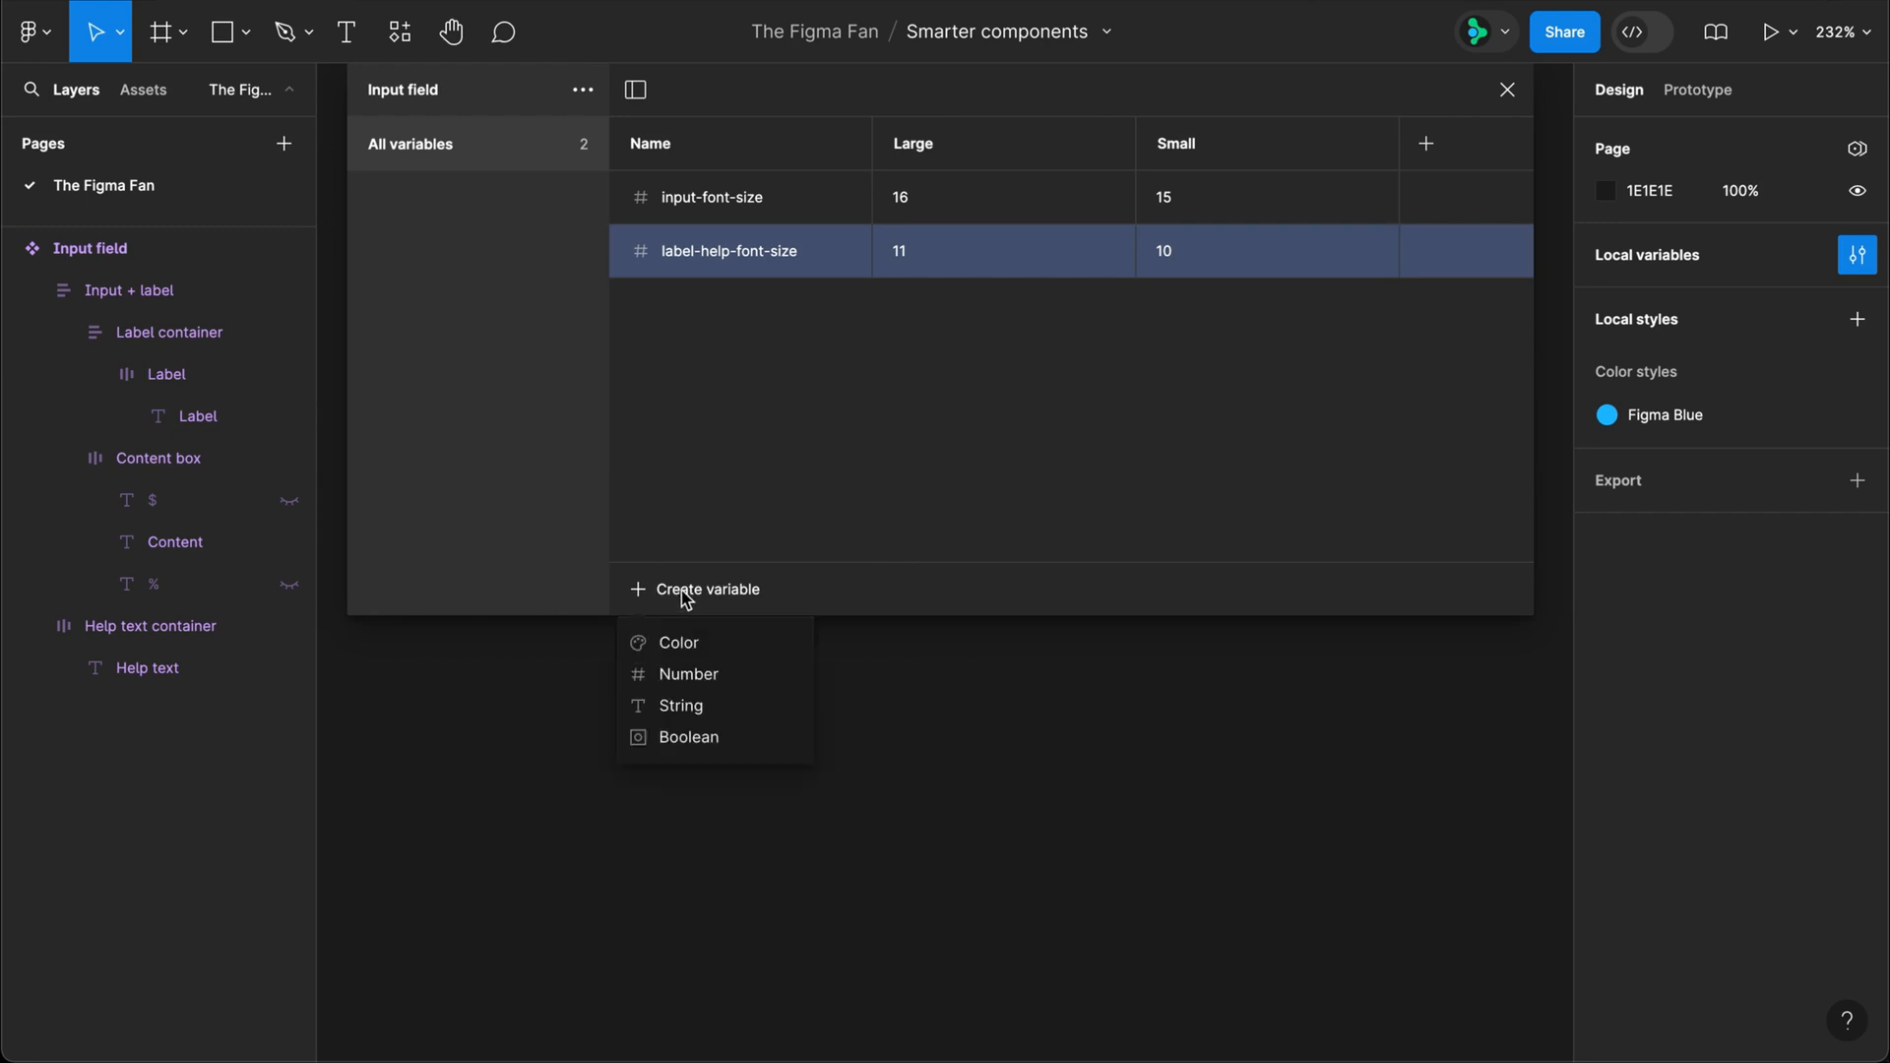
{"action": "left_click", "coordinate": [683, 674]}
{"action": "type", "text": "label-padding"}
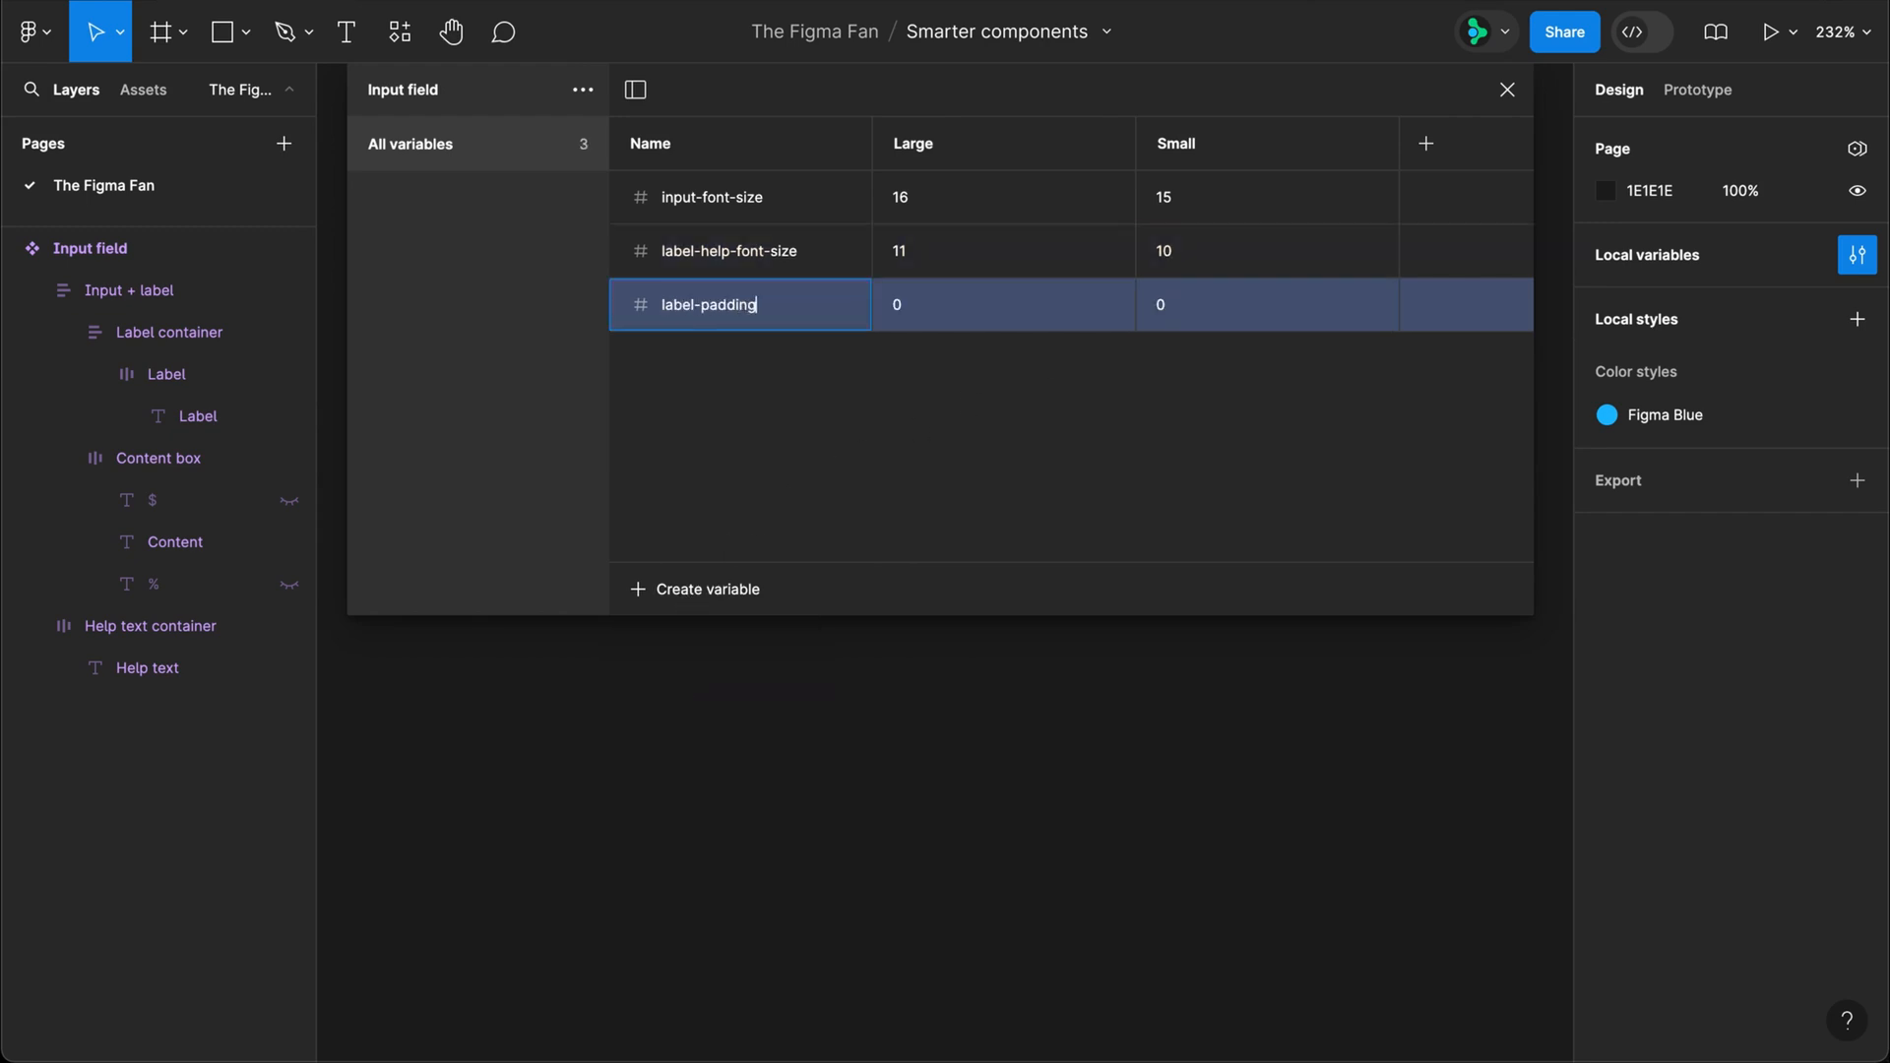
{"action": "key", "text": "Tab"}
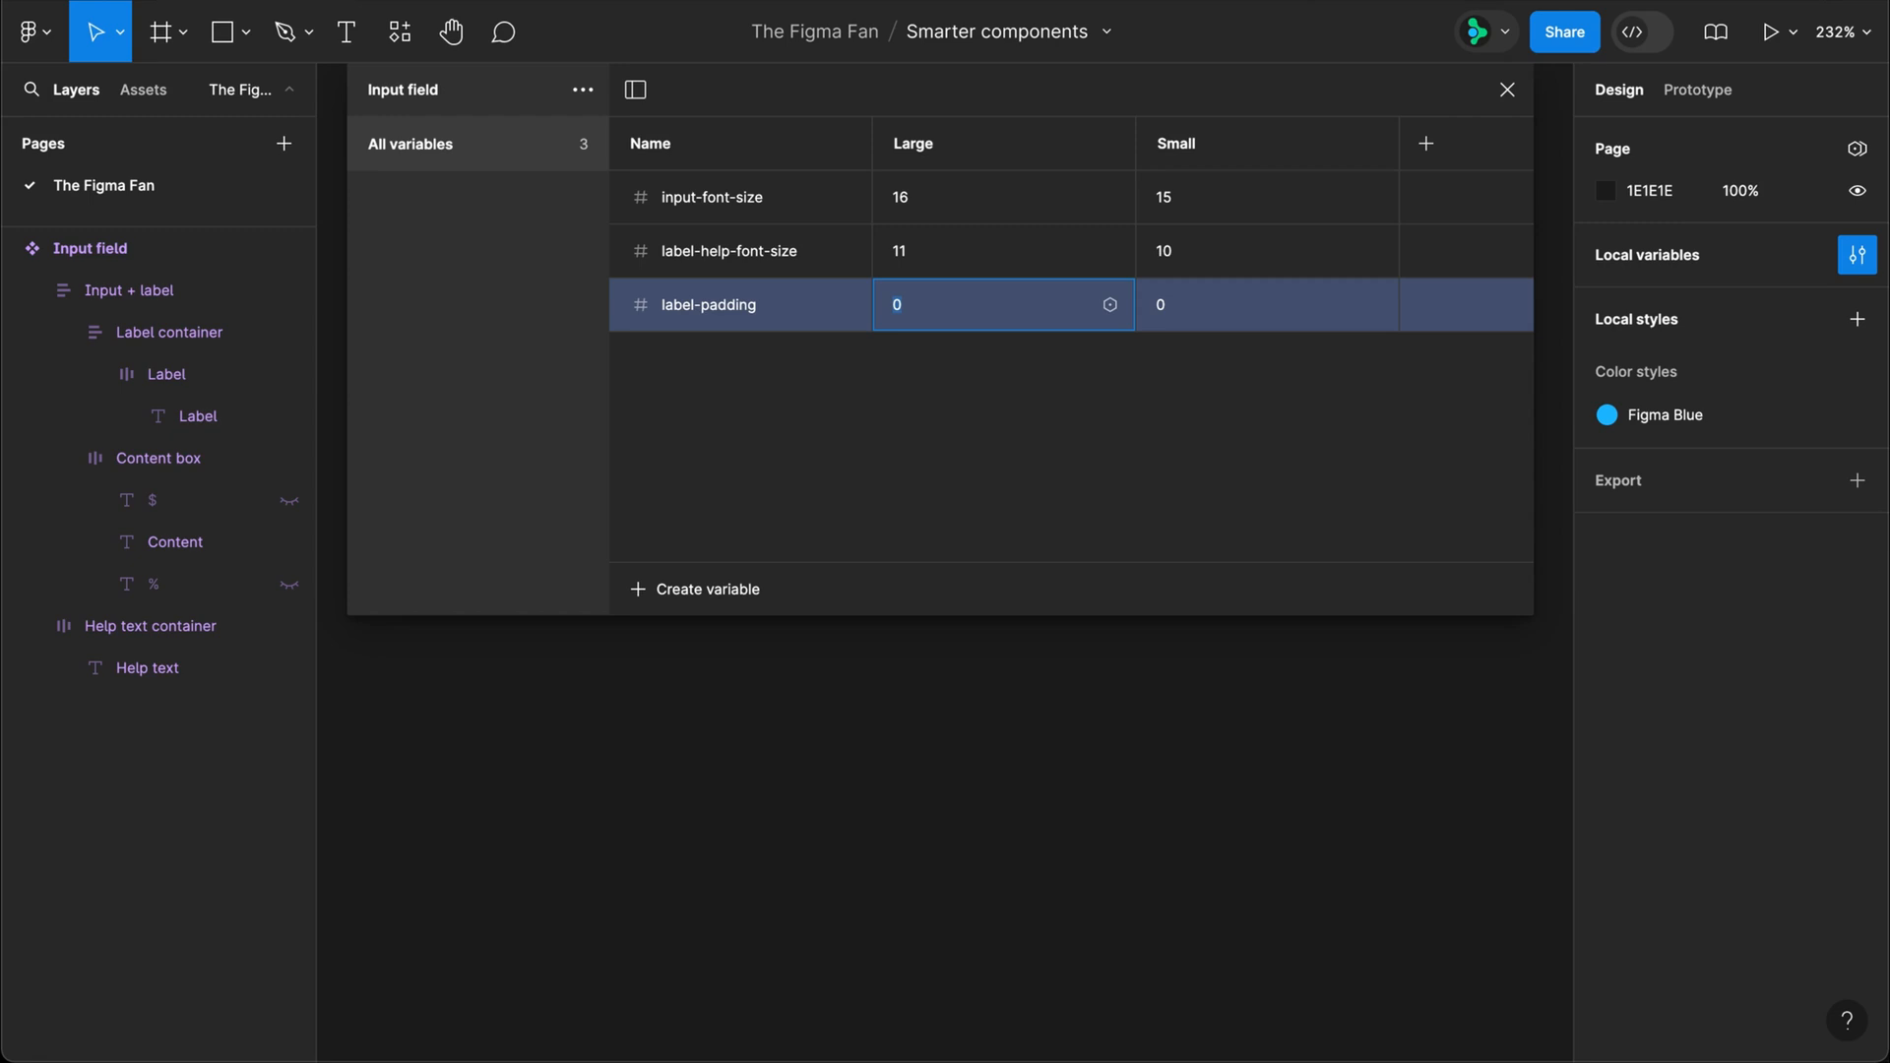
{"action": "type", "text": "10"}
{"action": "key", "text": "Tab"}
{"action": "type", "text": "6"}
{"action": "key", "text": "Return"}
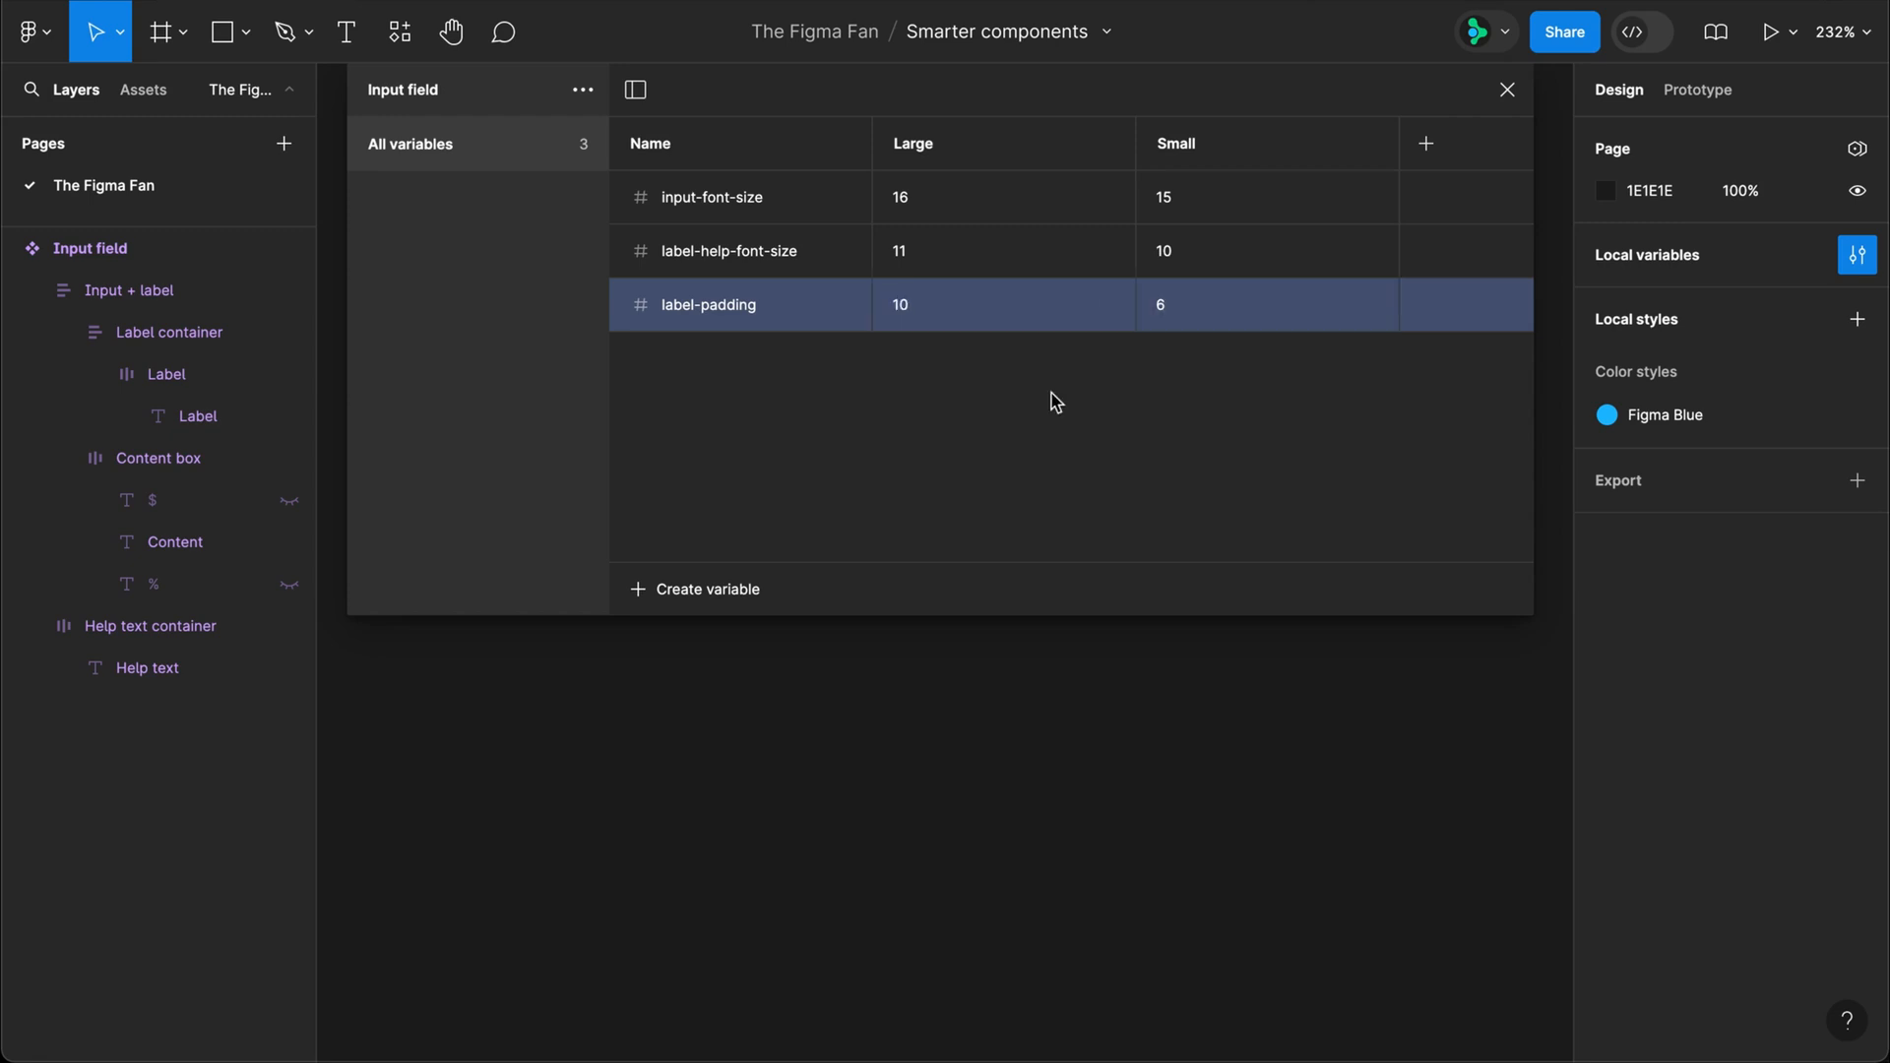
Step: Create a number variable "input-lr-padding" with the value 16 for Large and 10 for Small
{"action": "left_click", "coordinate": [735, 589]}
{"action": "left_click", "coordinate": [710, 675]}
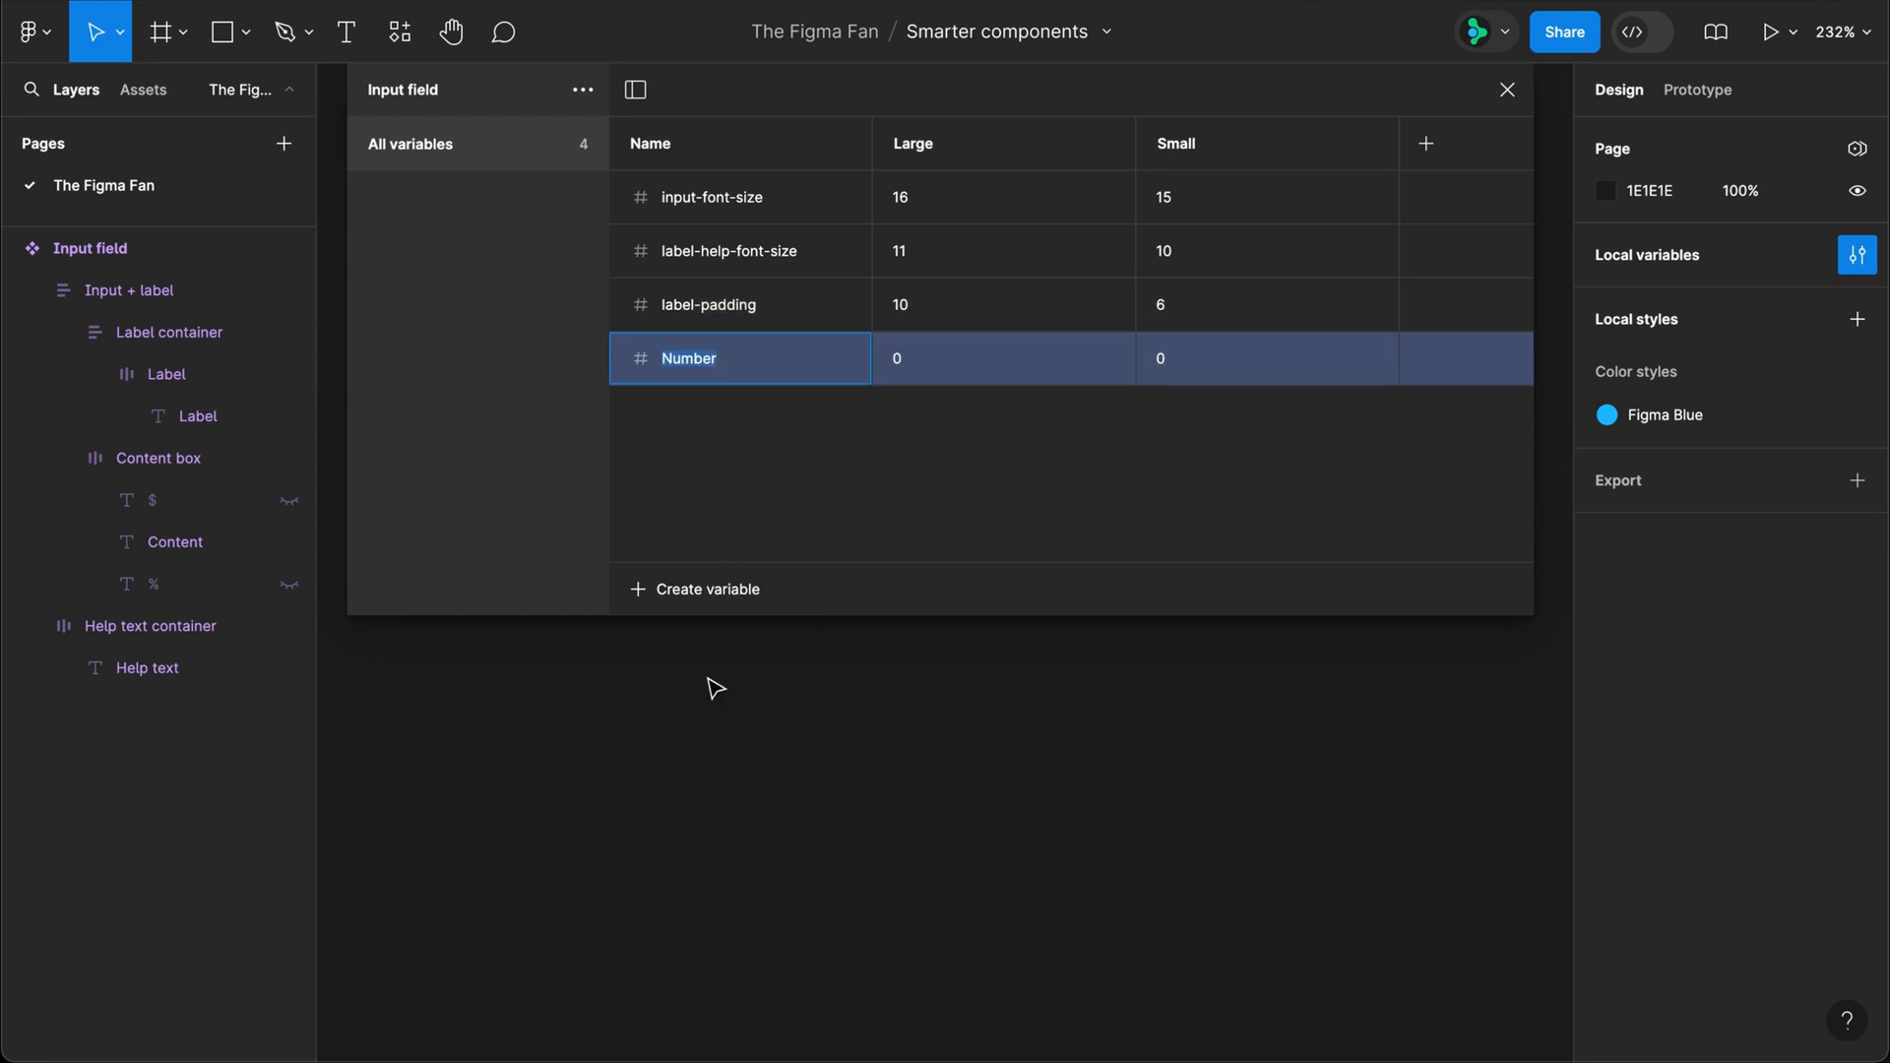
{"action": "type", "text": "input-lr-padding"}
{"action": "key", "text": "Tab"}
{"action": "type", "text": "1"}
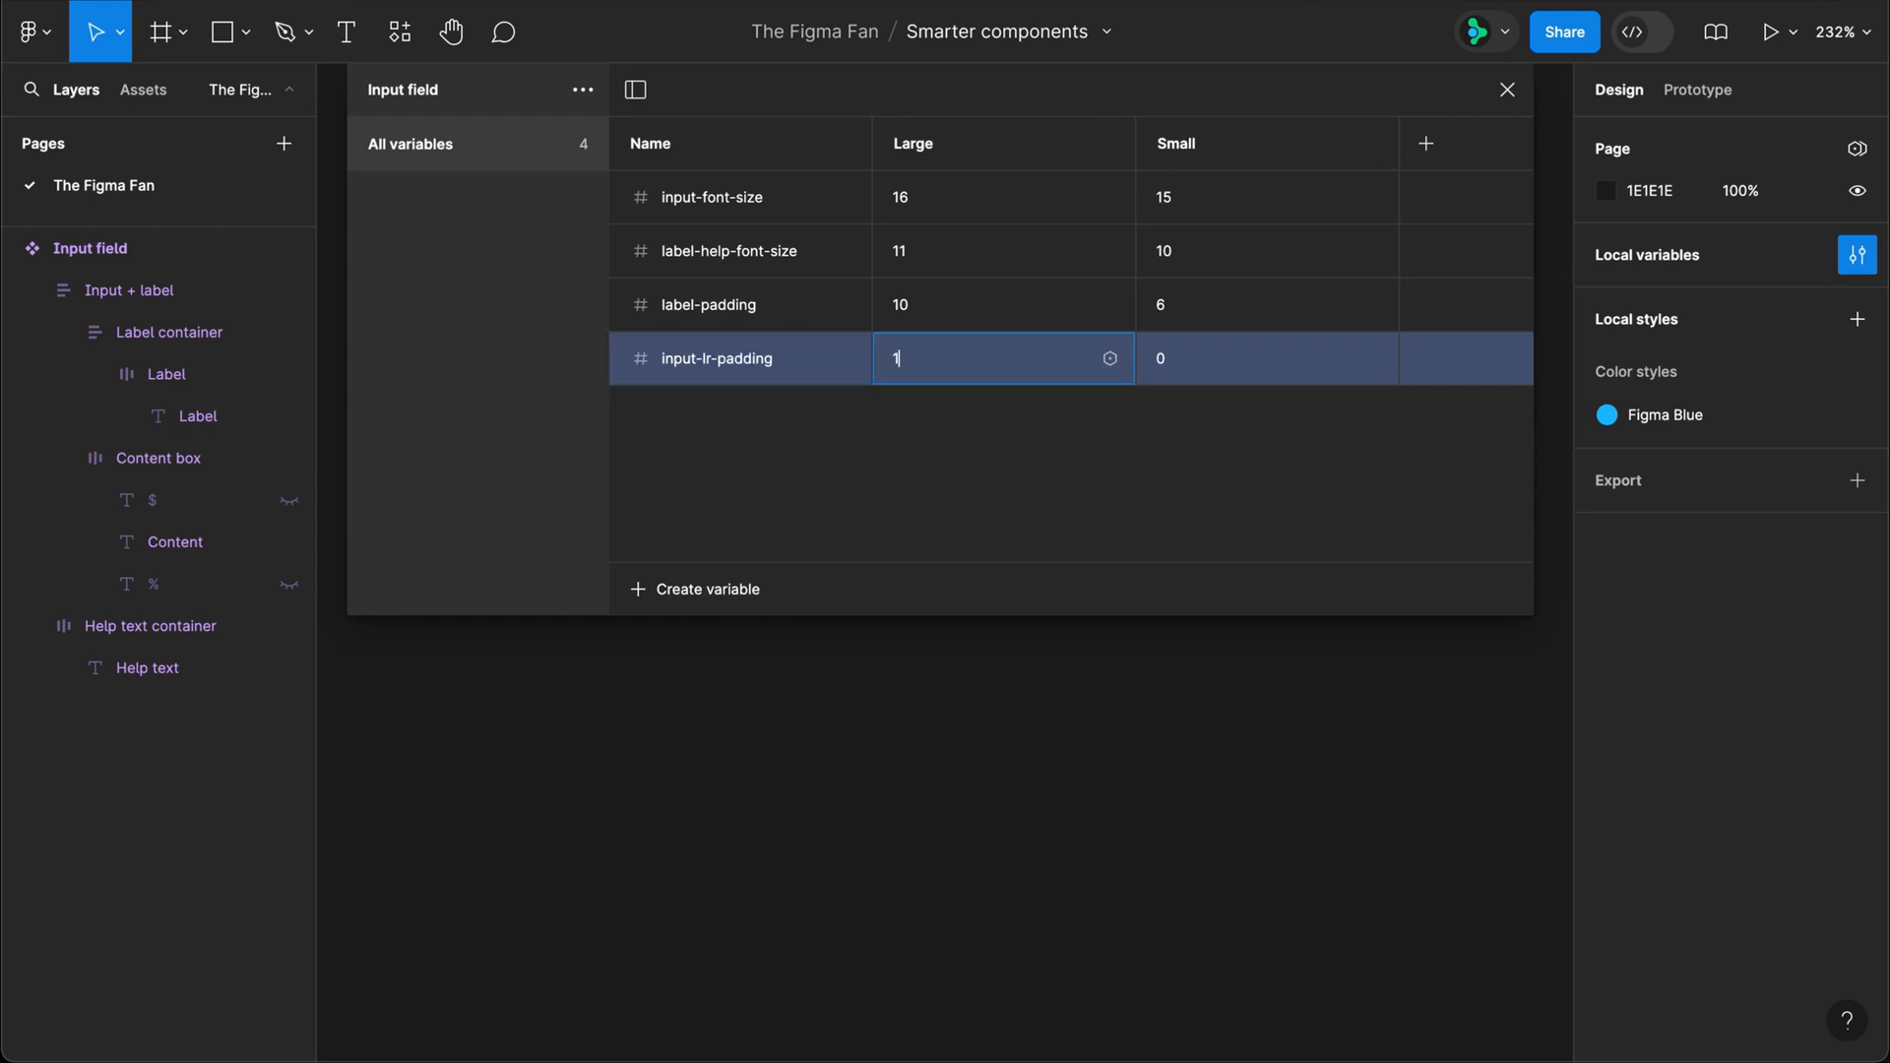
{"action": "type", "text": "6"}
{"action": "key", "text": "Tab"}
{"action": "key", "text": "Return"}
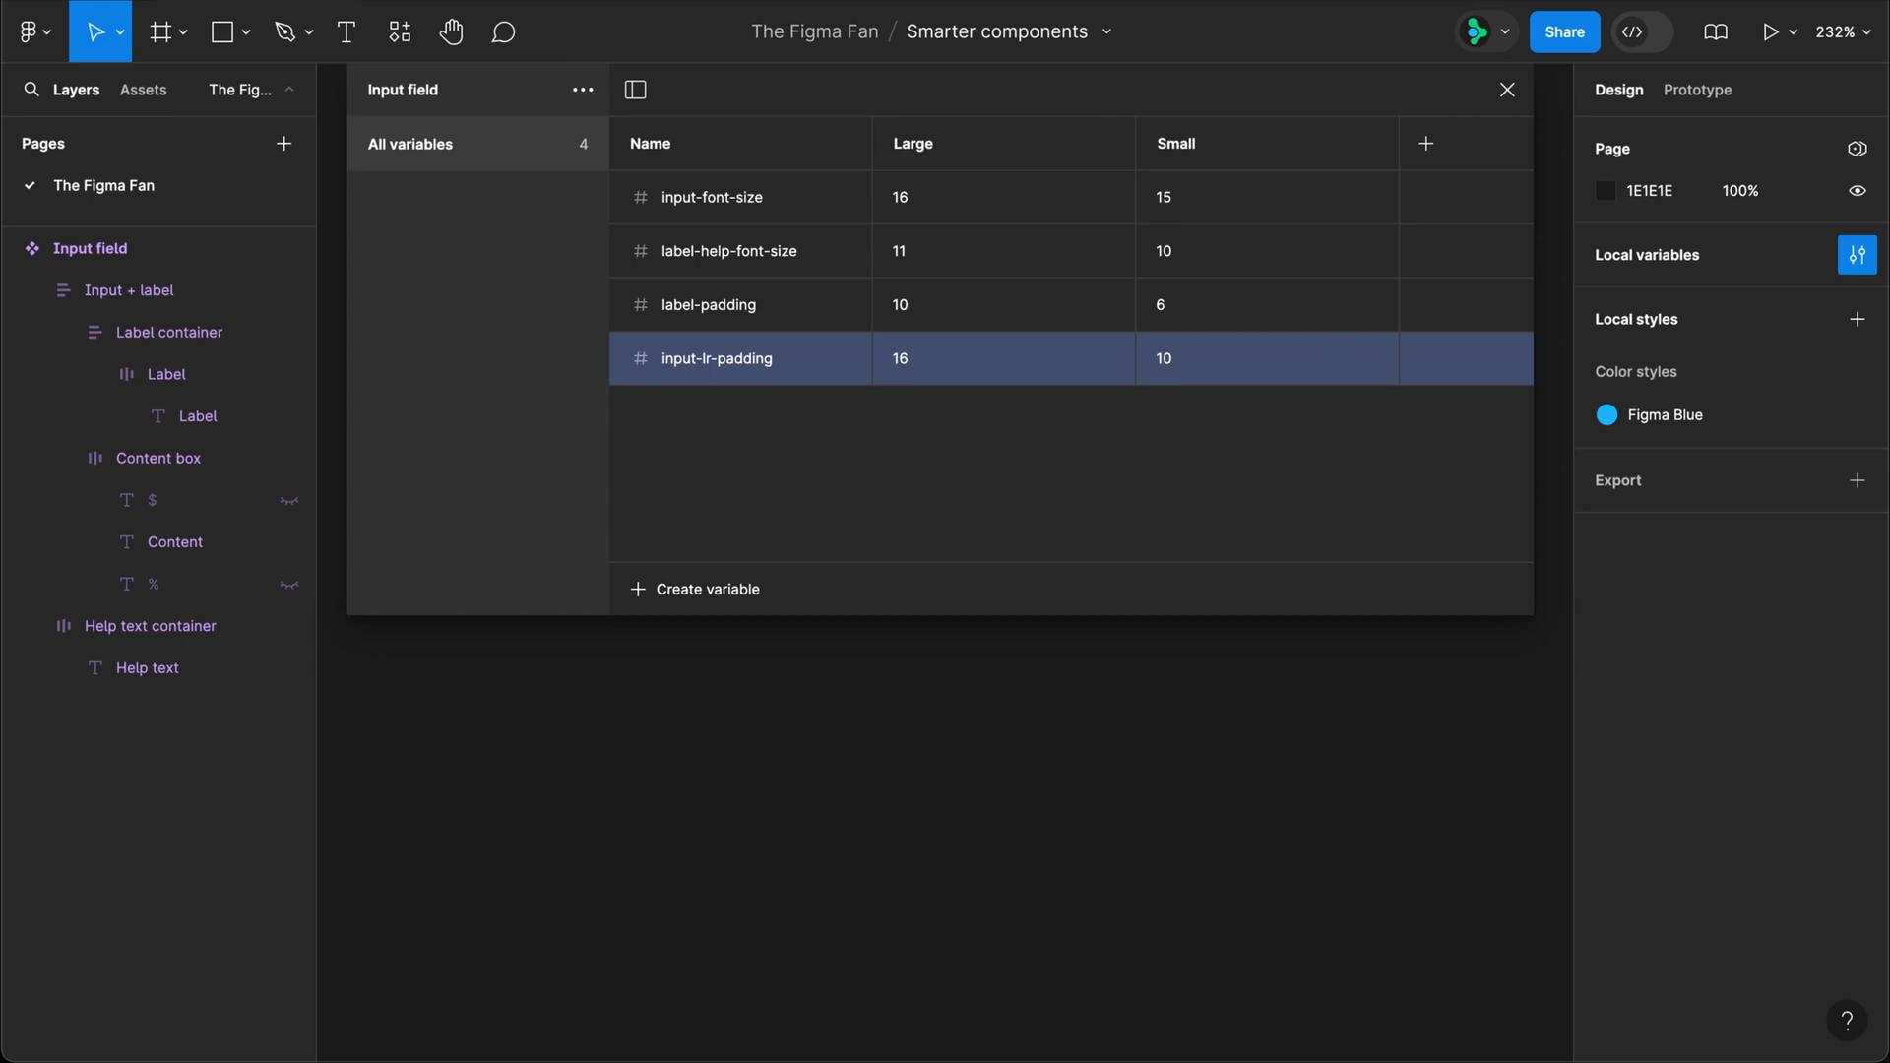
Step: Create a number variable "input-tb-padding" with the value 20 for Large and 8 for Small
{"action": "left_click", "coordinate": [726, 589]}
{"action": "left_click", "coordinate": [734, 670]}
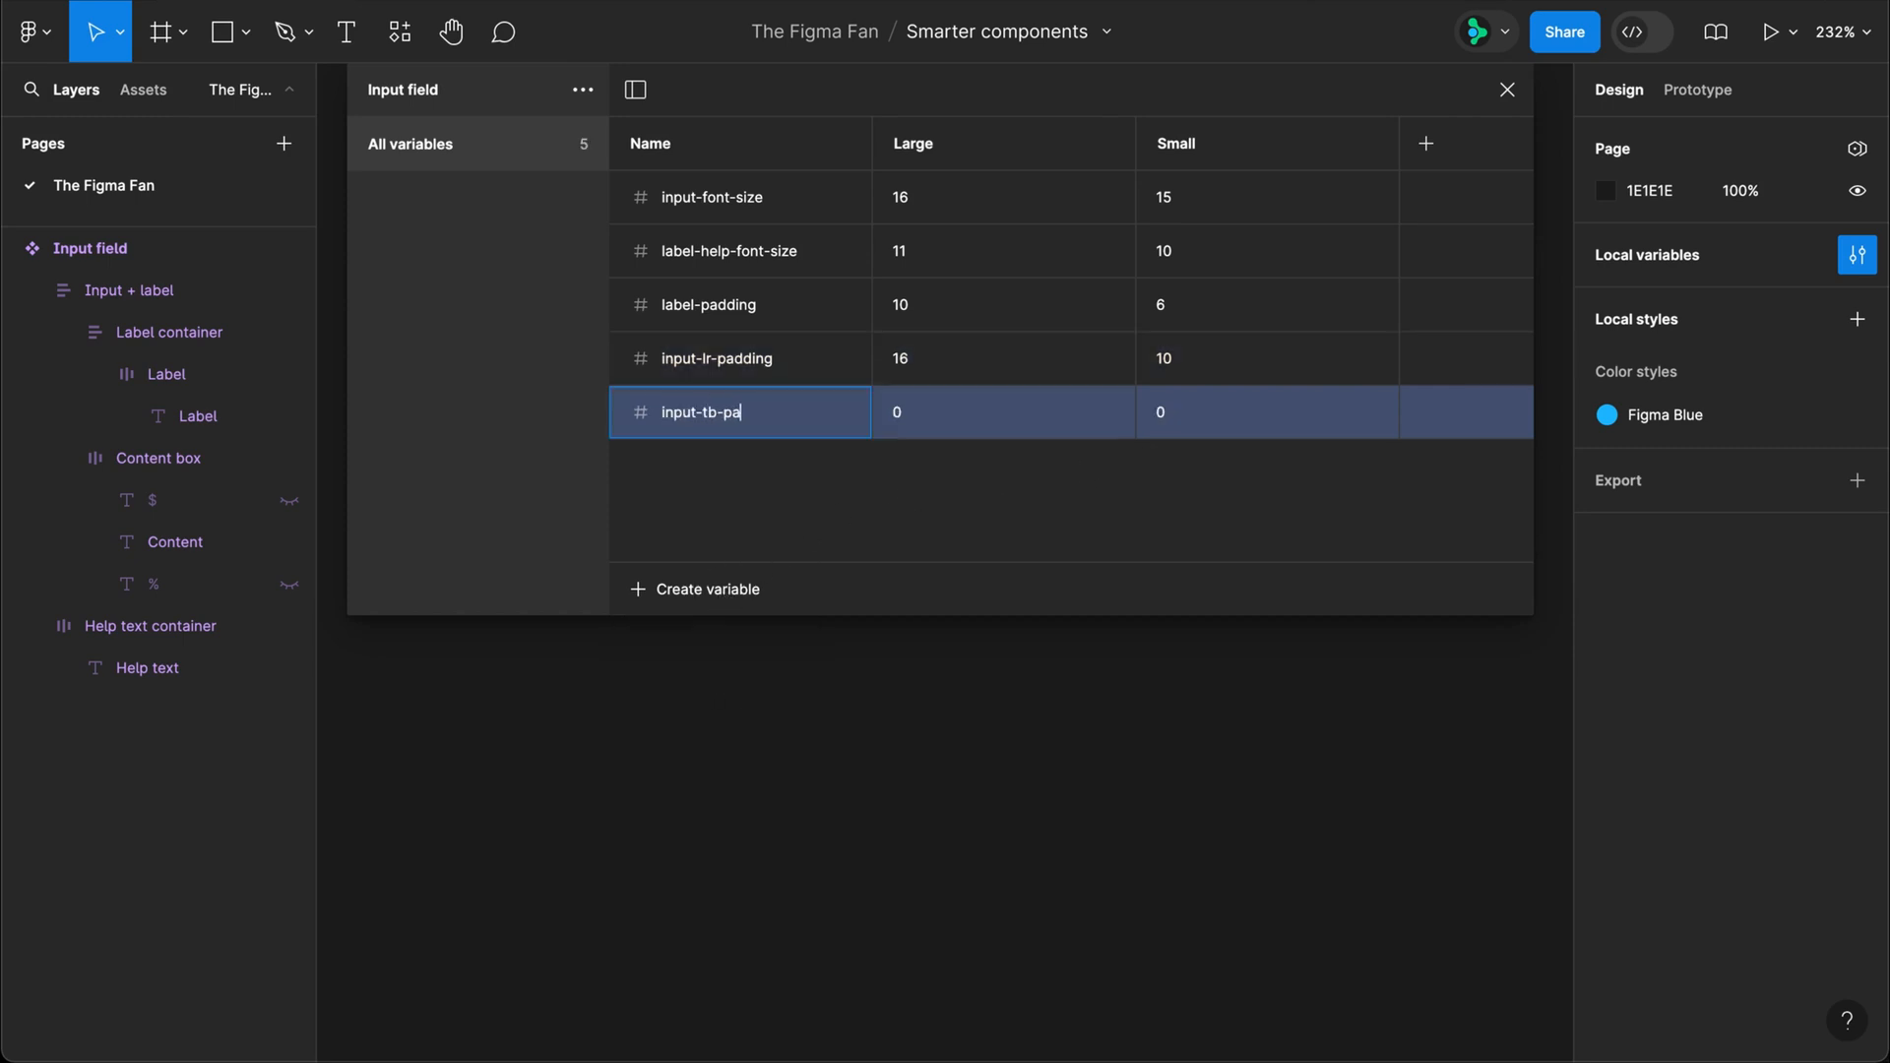
{"action": "key", "text": "Tab"}
{"action": "type", "text": "20"}
{"action": "key", "text": "Tab"}
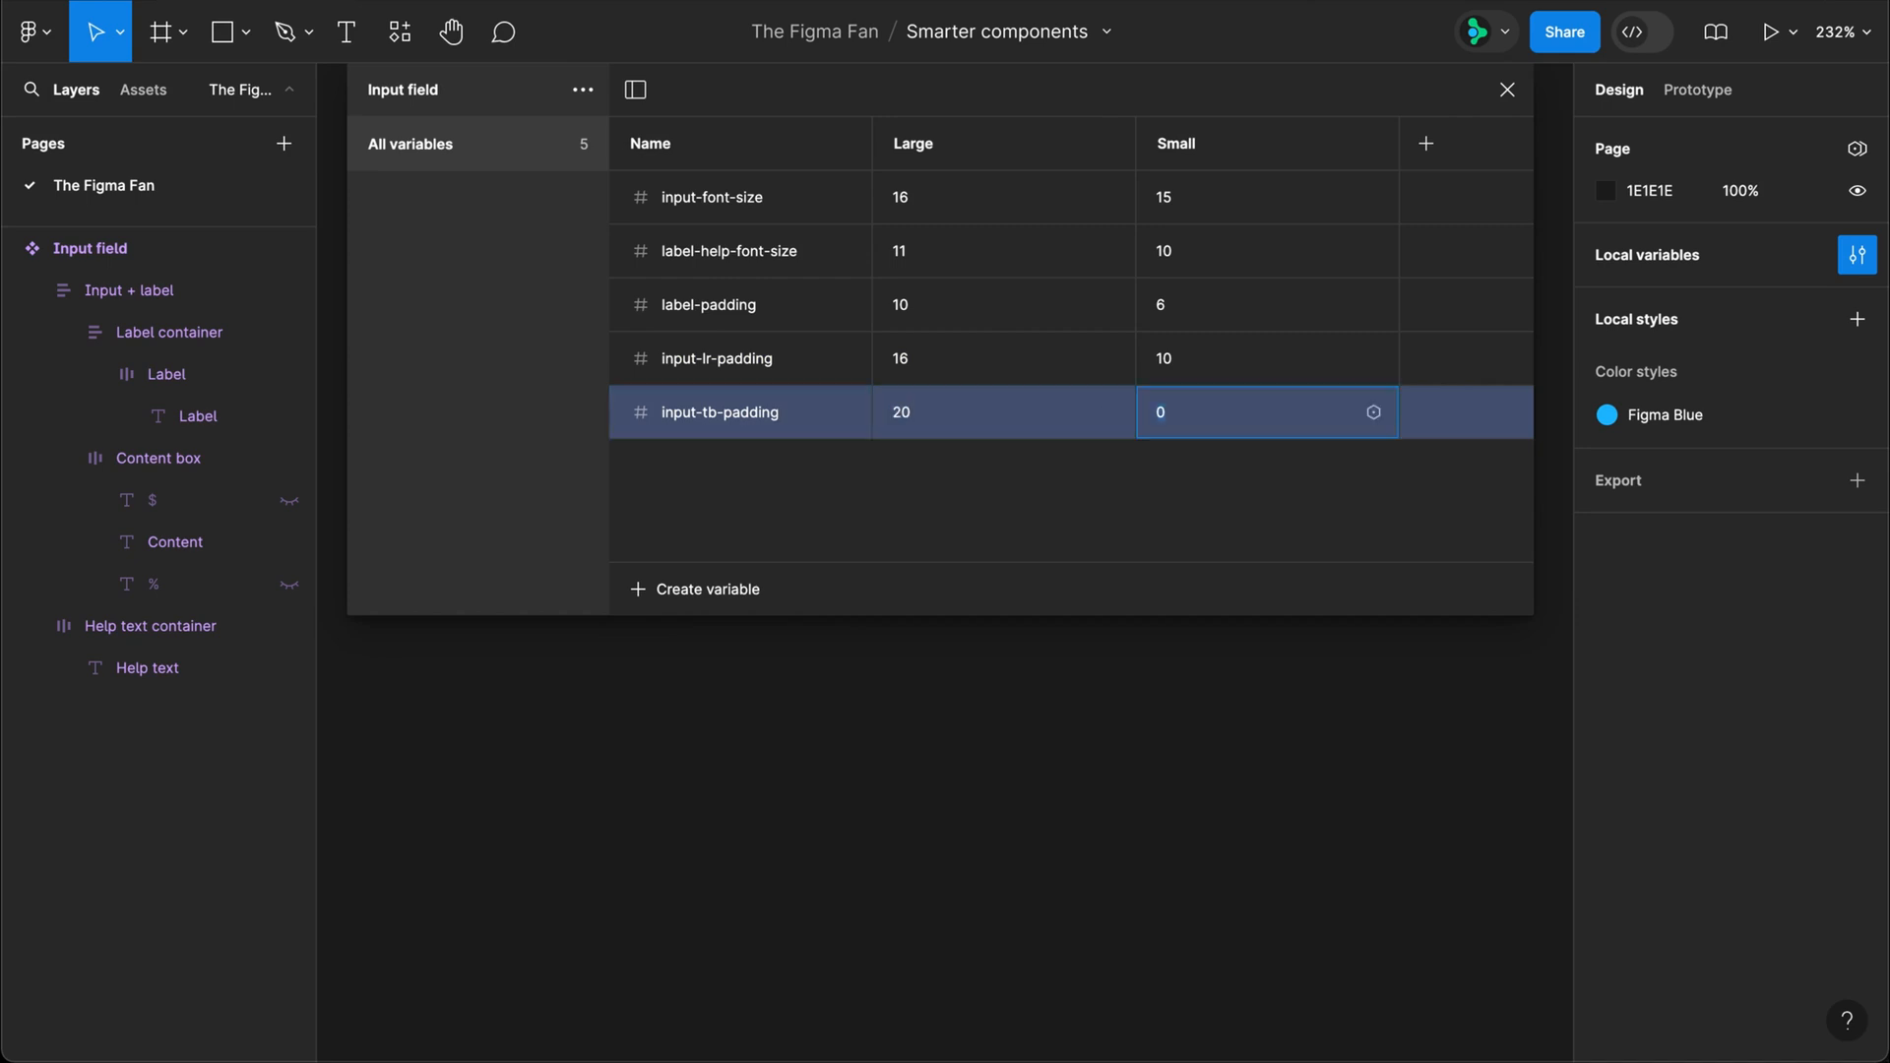
{"action": "type", "text": "8"}
{"action": "key", "text": "Return"}
Step: Create a number variable "corner-radius" with the value 6 for Large and 3 for Small
{"action": "left_click", "coordinate": [730, 587]}
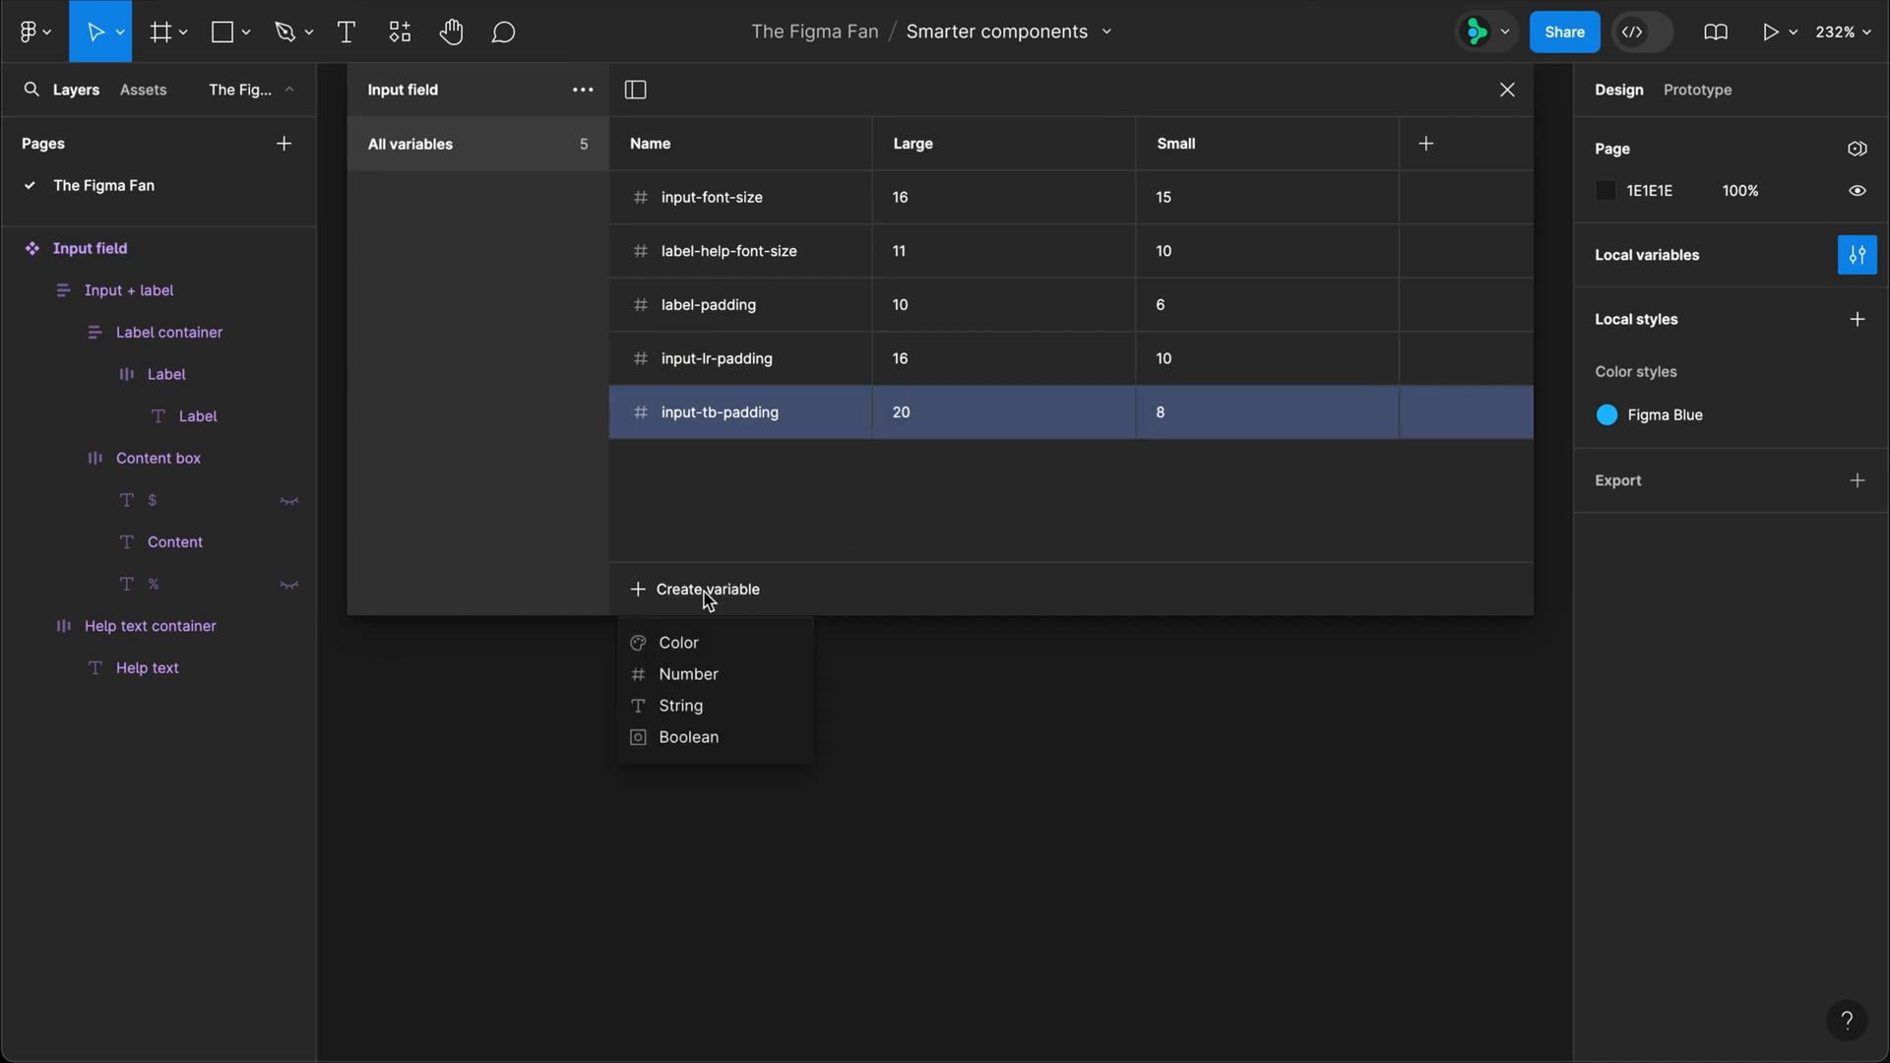
{"action": "left_click", "coordinate": [701, 673]}
{"action": "type", "text": "corner-radius"}
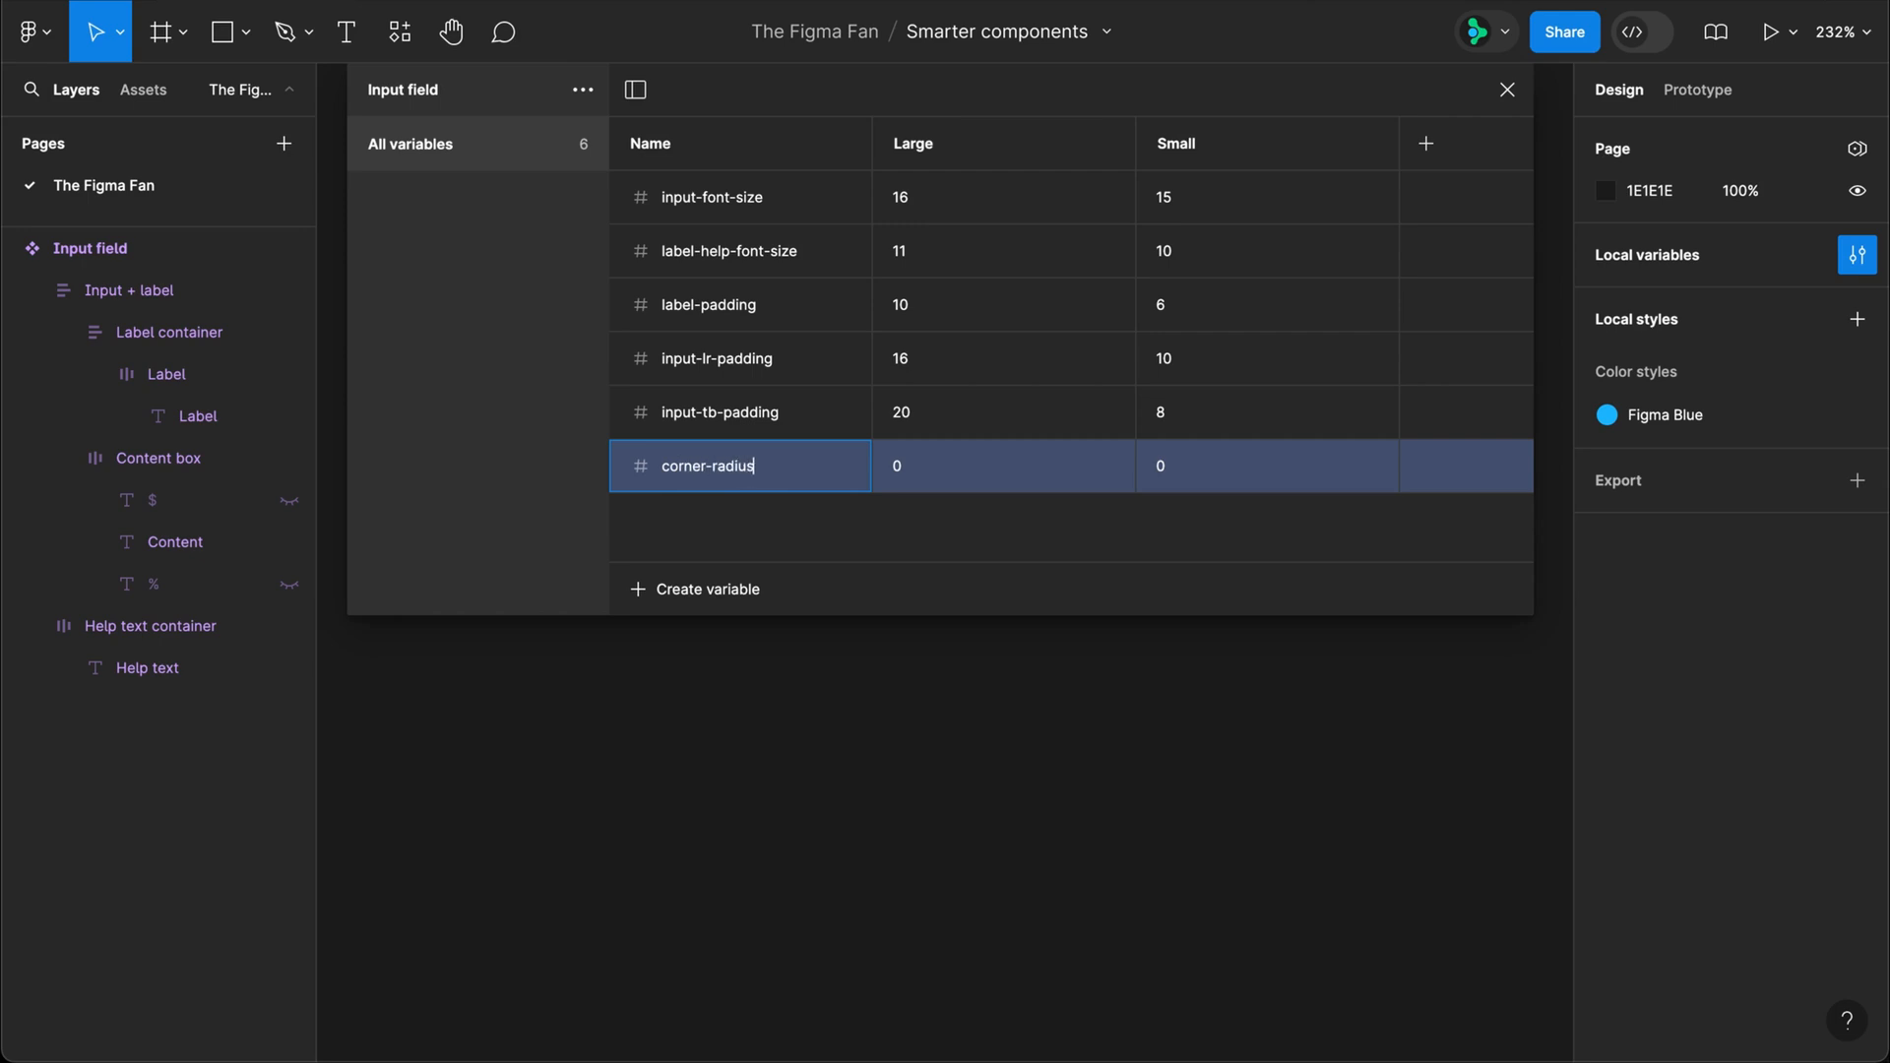
{"action": "key", "text": "Tab"}
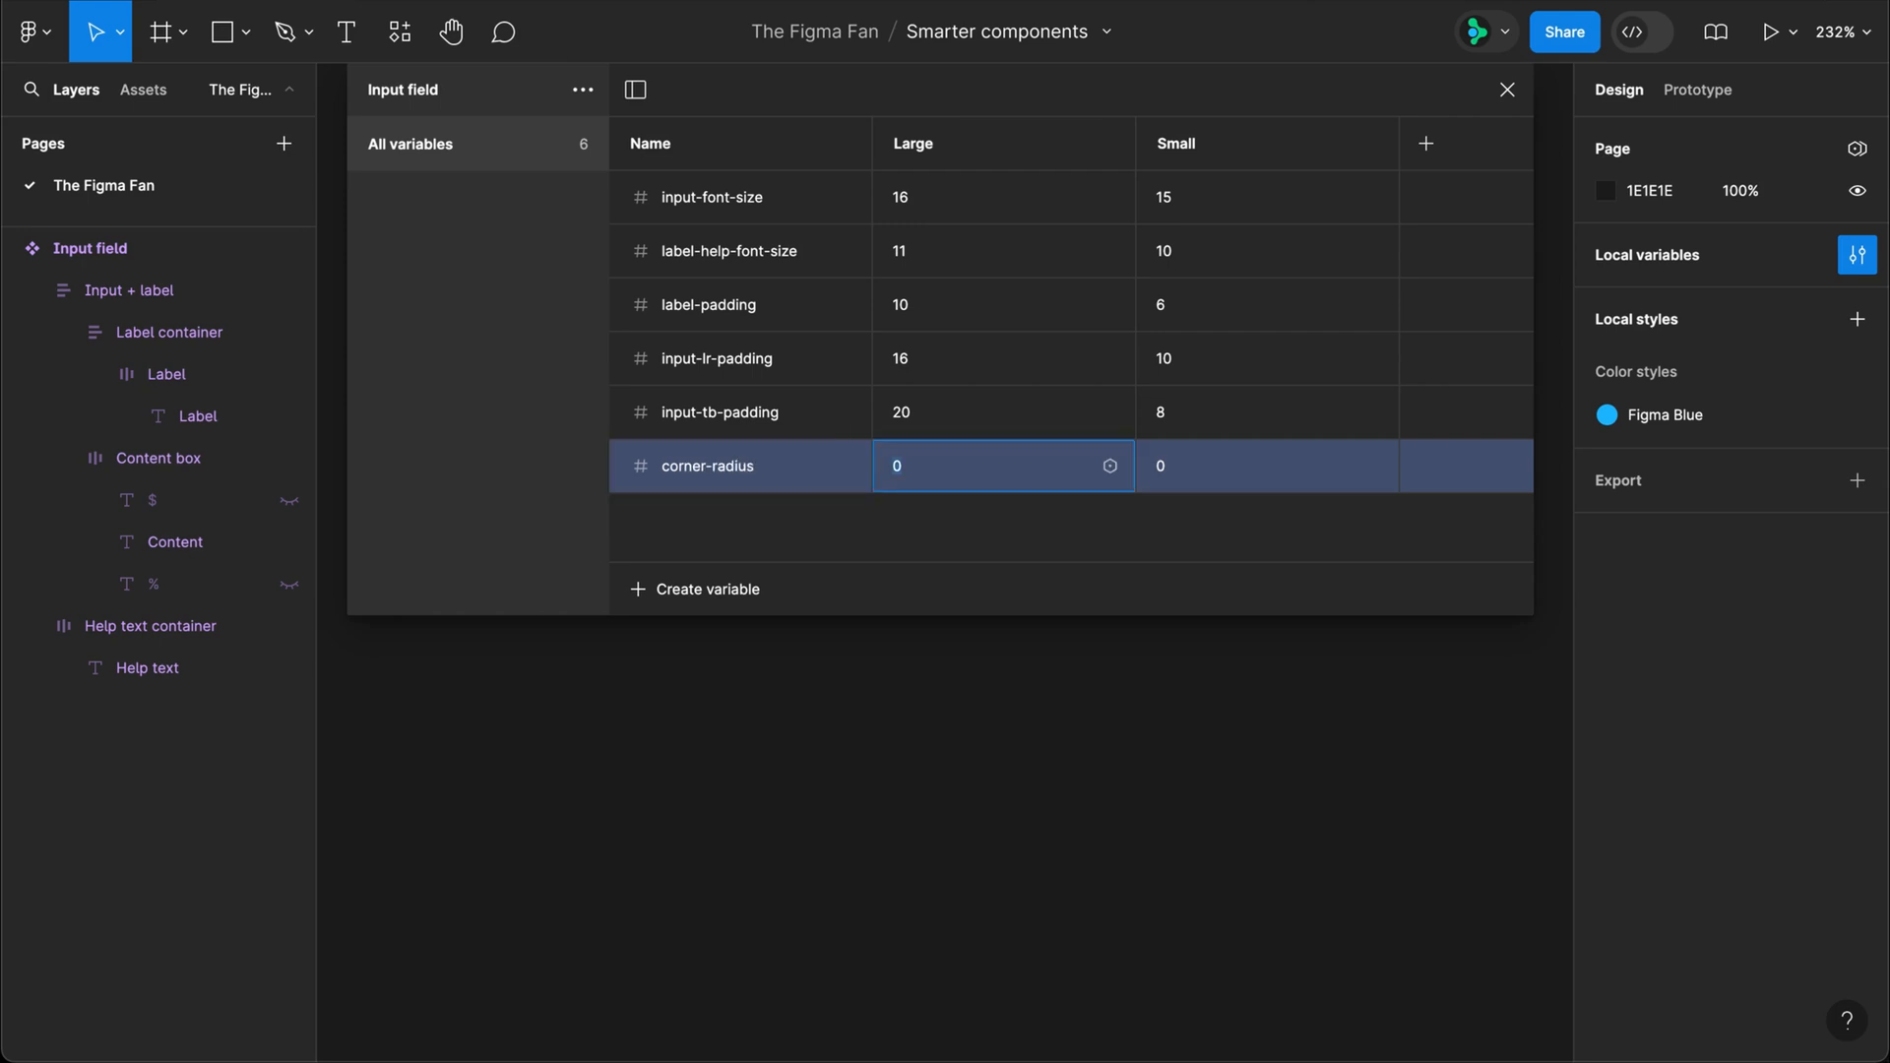
{"action": "type", "text": "6"}
{"action": "key", "text": "Tab"}
{"action": "type", "text": "3"}
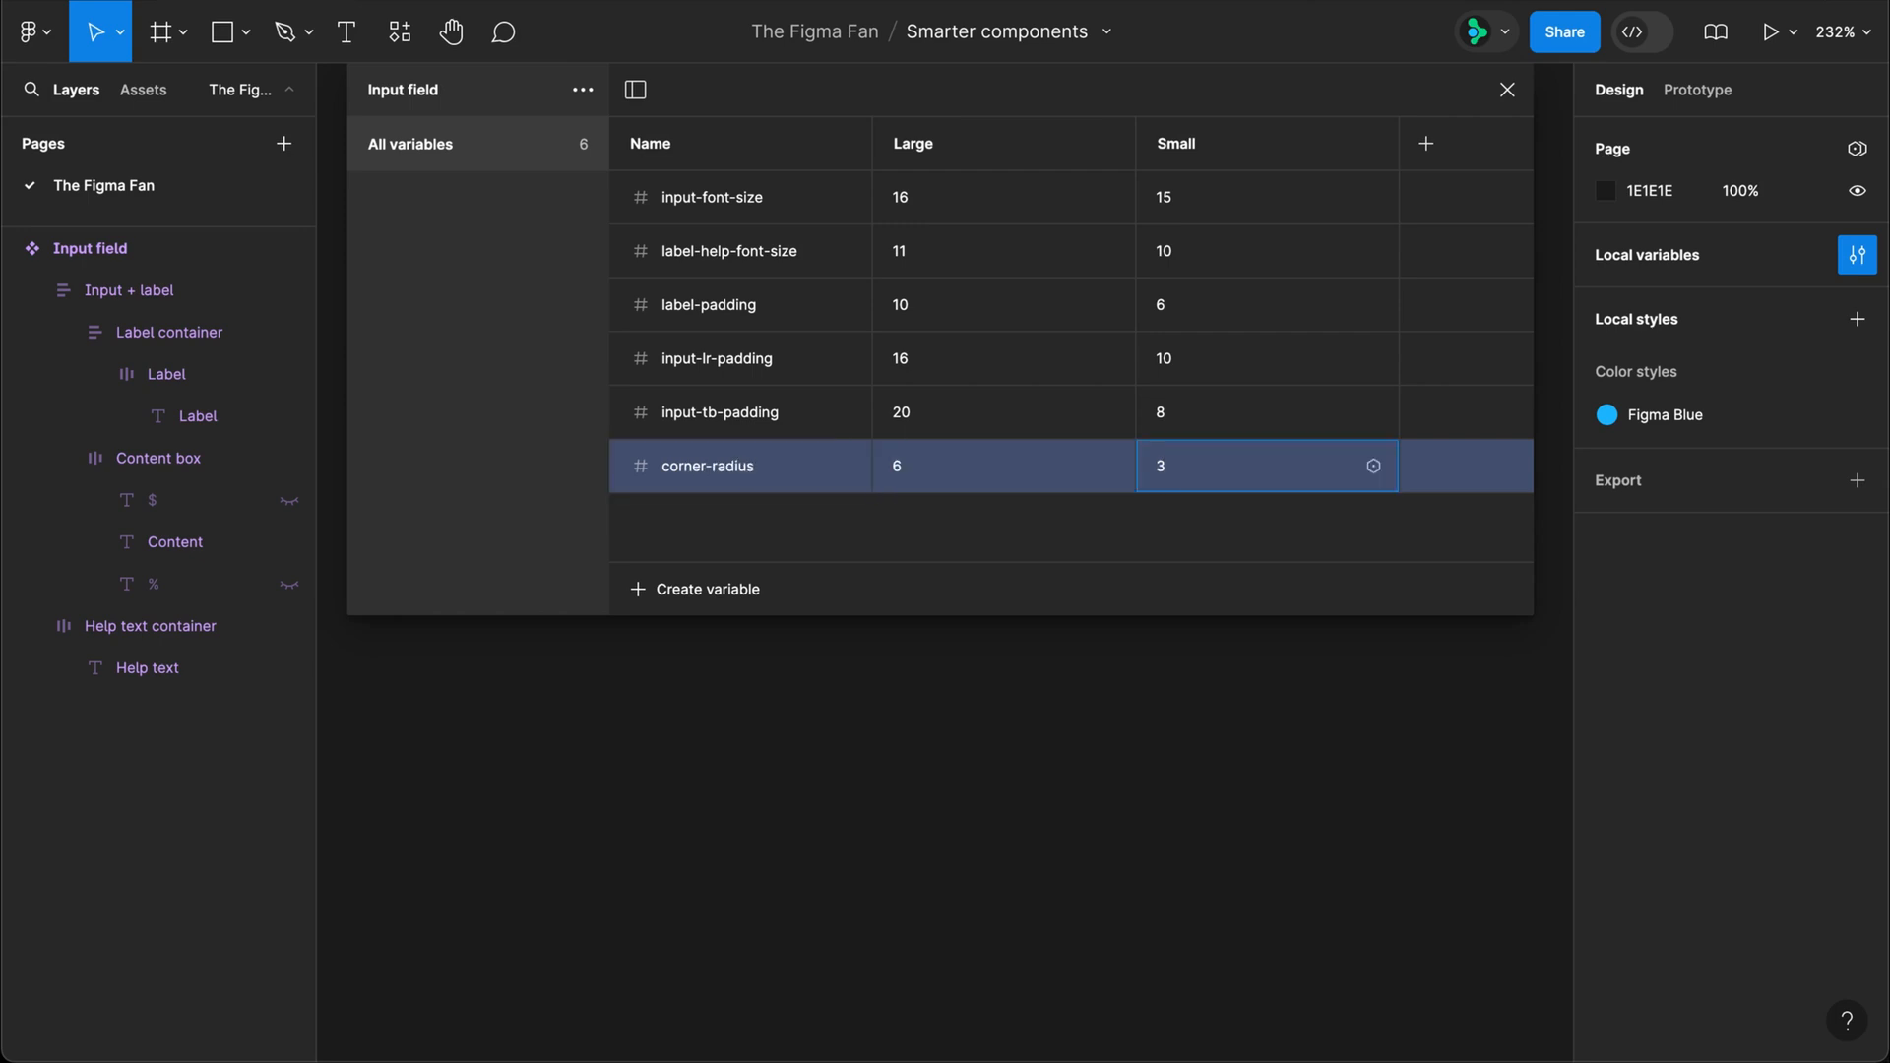
{"action": "key", "text": "Return"}
Step: Create a number variable "form-padding" with the value 10 for Large, keeping 0 for Small
{"action": "left_click", "coordinate": [722, 590]}
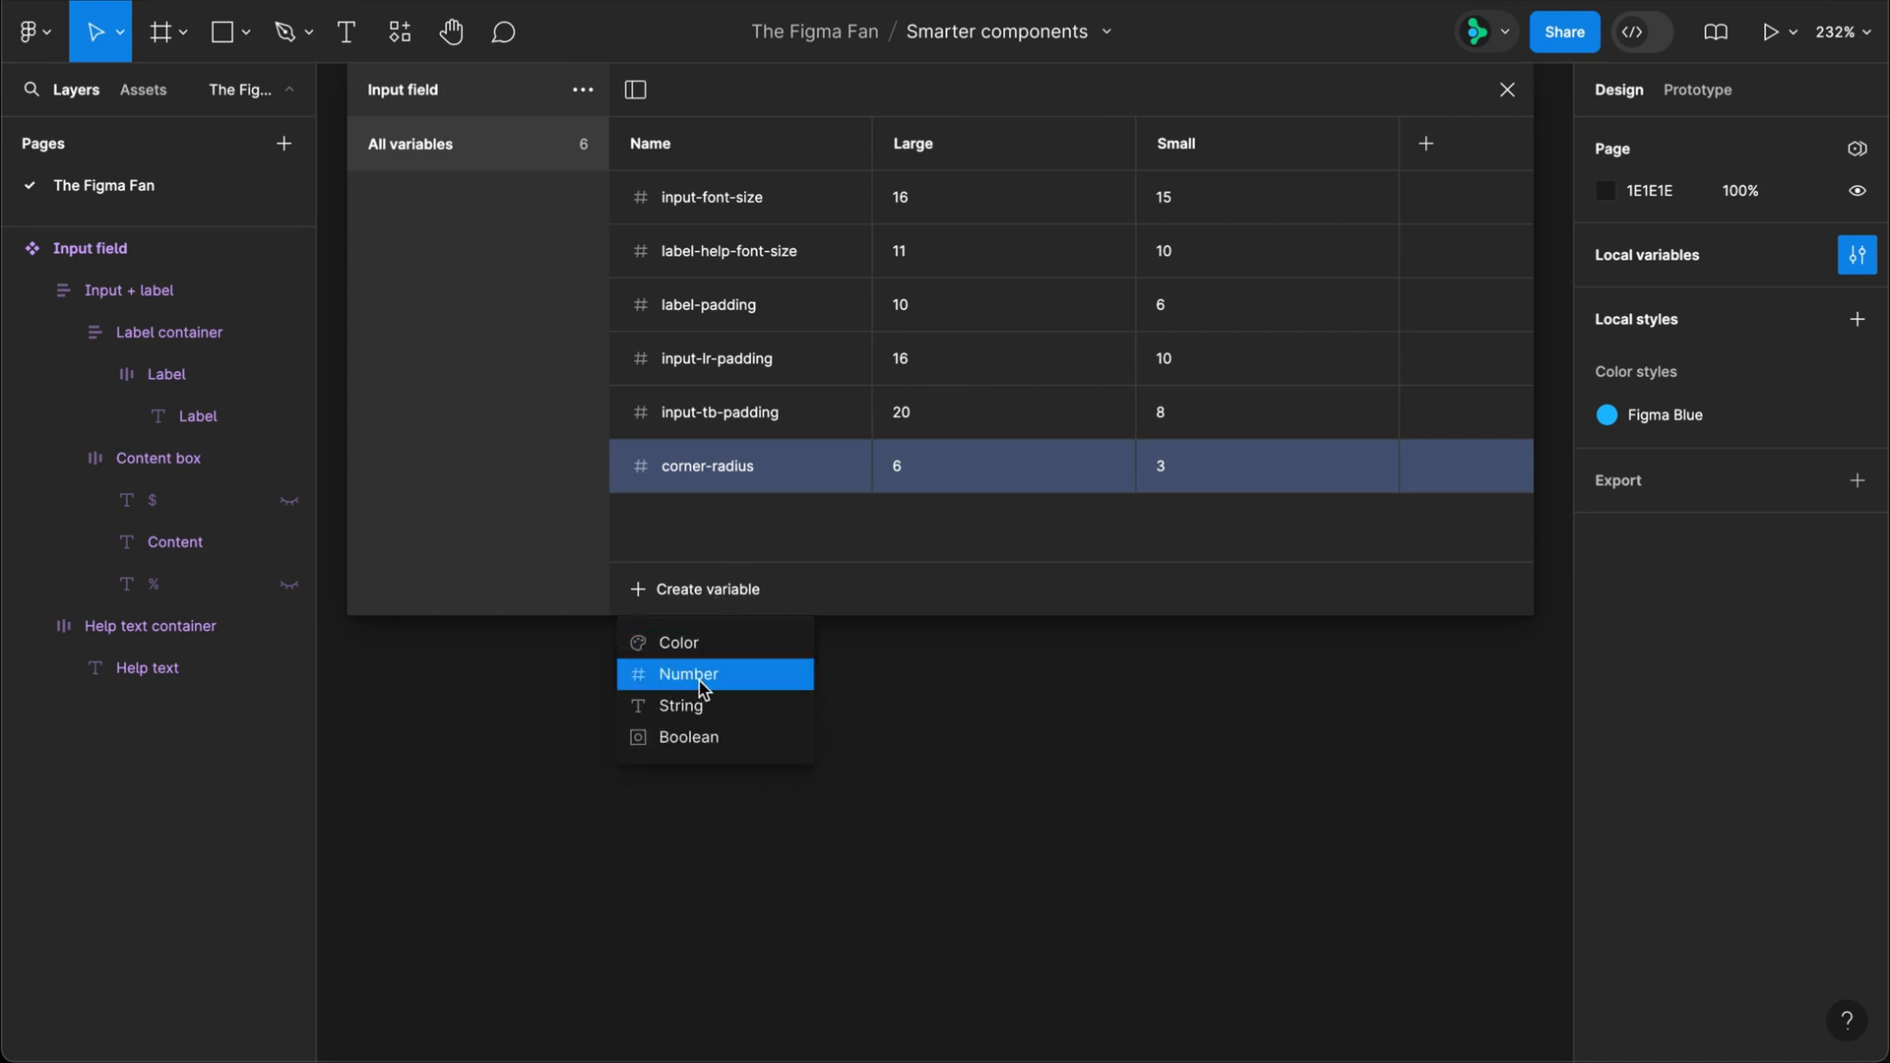
{"action": "left_click", "coordinate": [709, 667]}
{"action": "type", "text": "form-padding"}
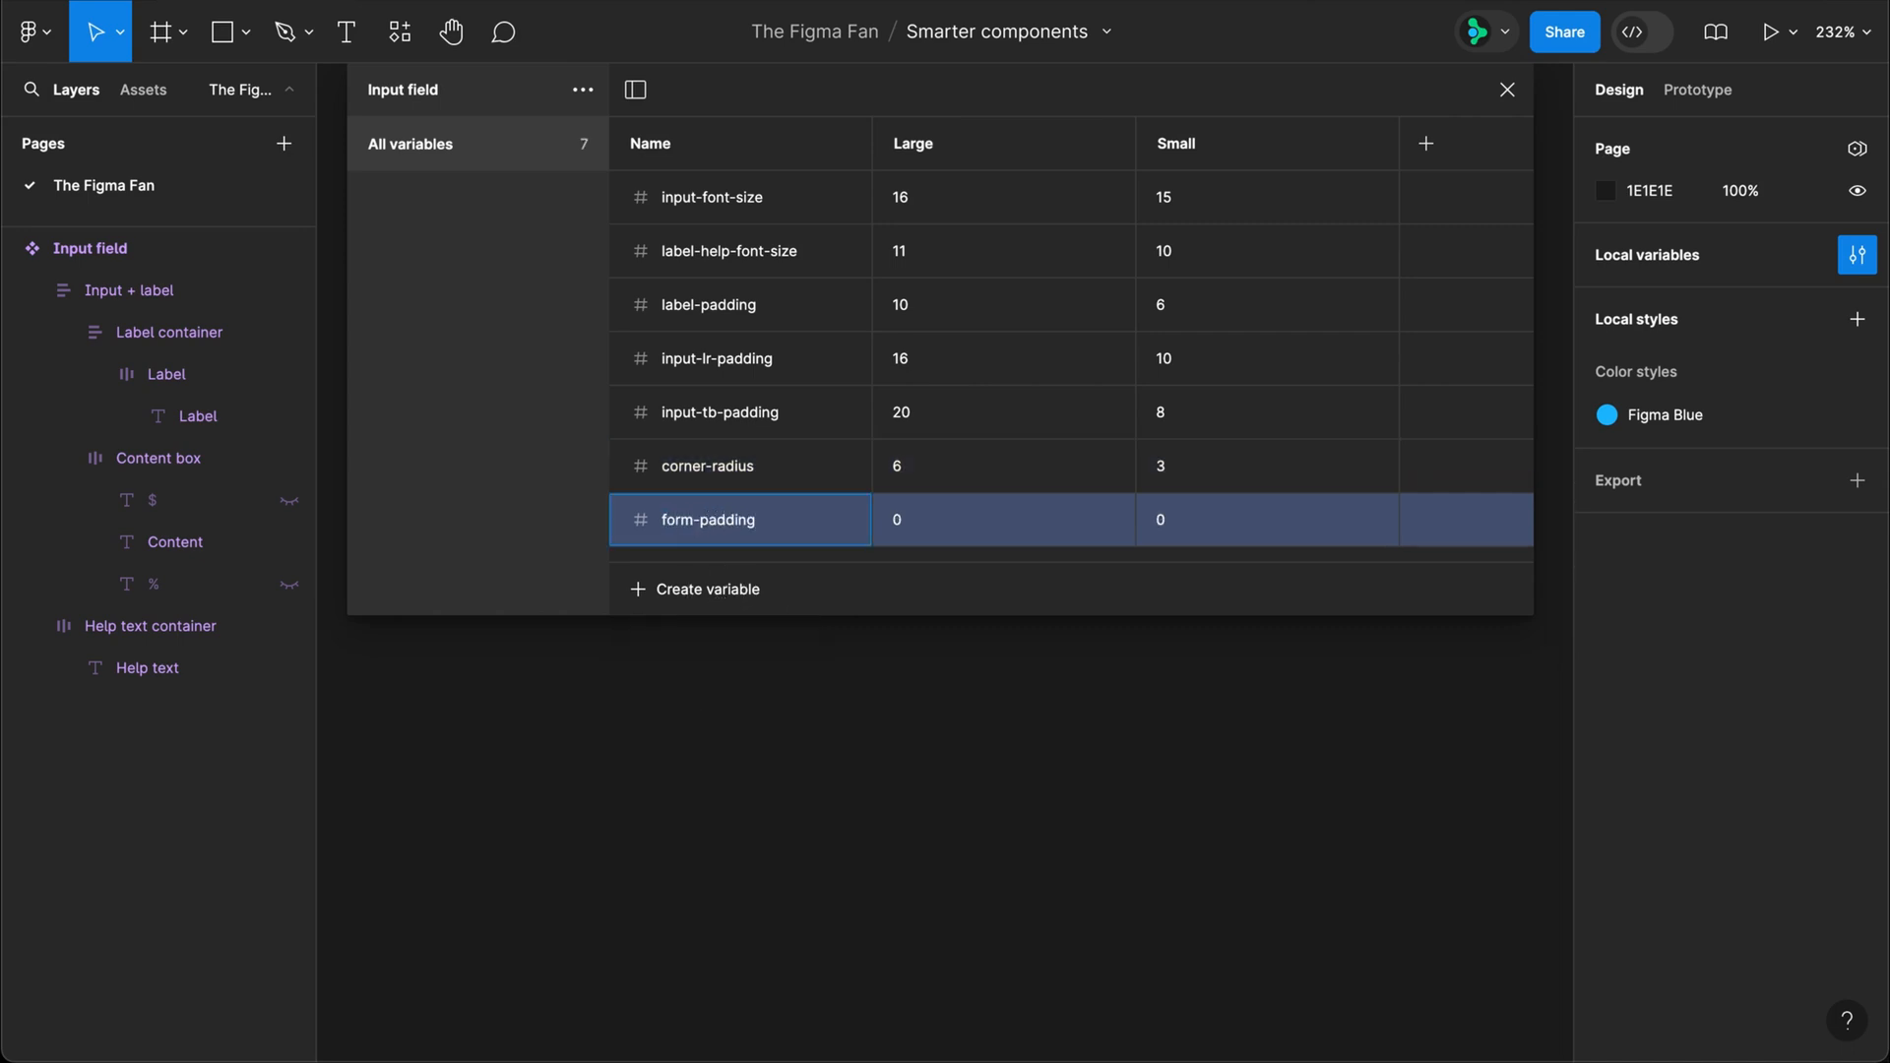
{"action": "key", "text": "Tab"}
{"action": "type", "text": "10"}
{"action": "key", "text": "Return"}
Step: Group the six variables from input-font-size through corner-radius into a new group named "Input measurements"
{"action": "left_click", "coordinate": [680, 482]}
{"action": "left_click", "coordinate": [729, 204], "text": "shift"}
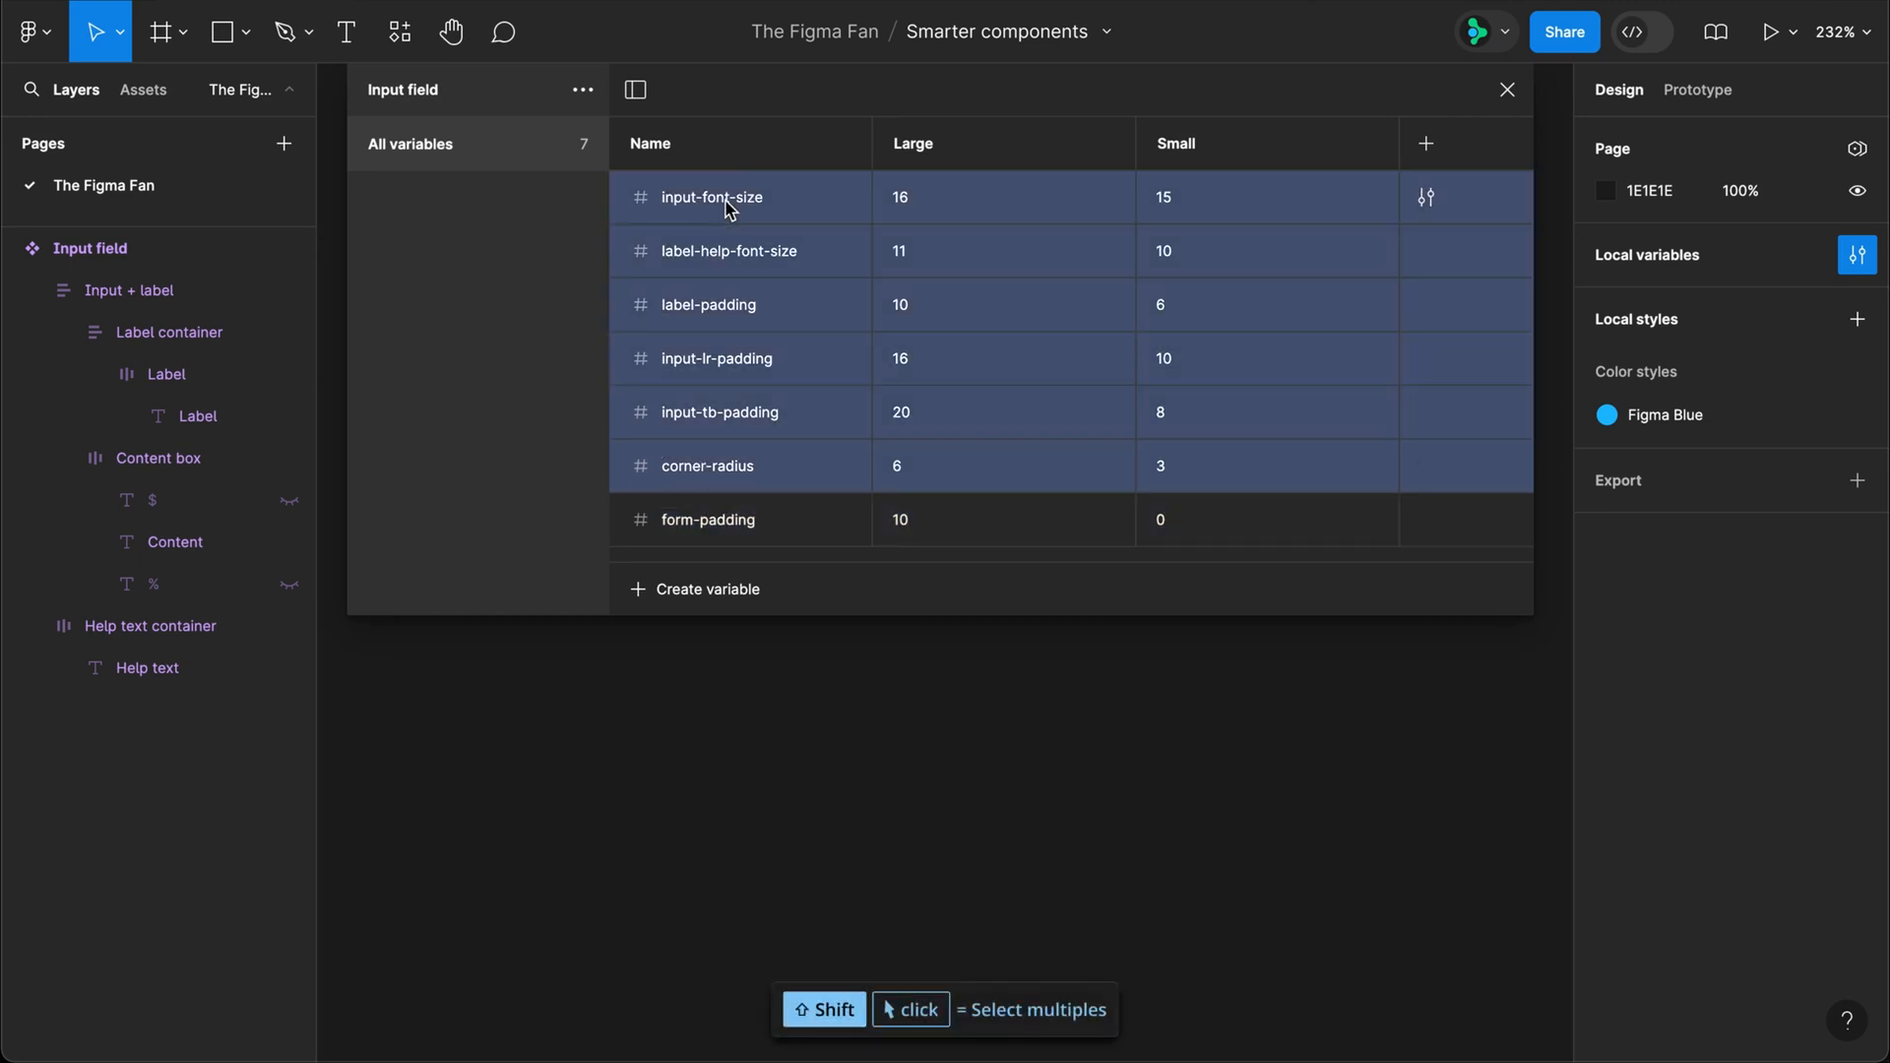
{"action": "left_click", "coordinate": [731, 209], "text": "ctrl"}
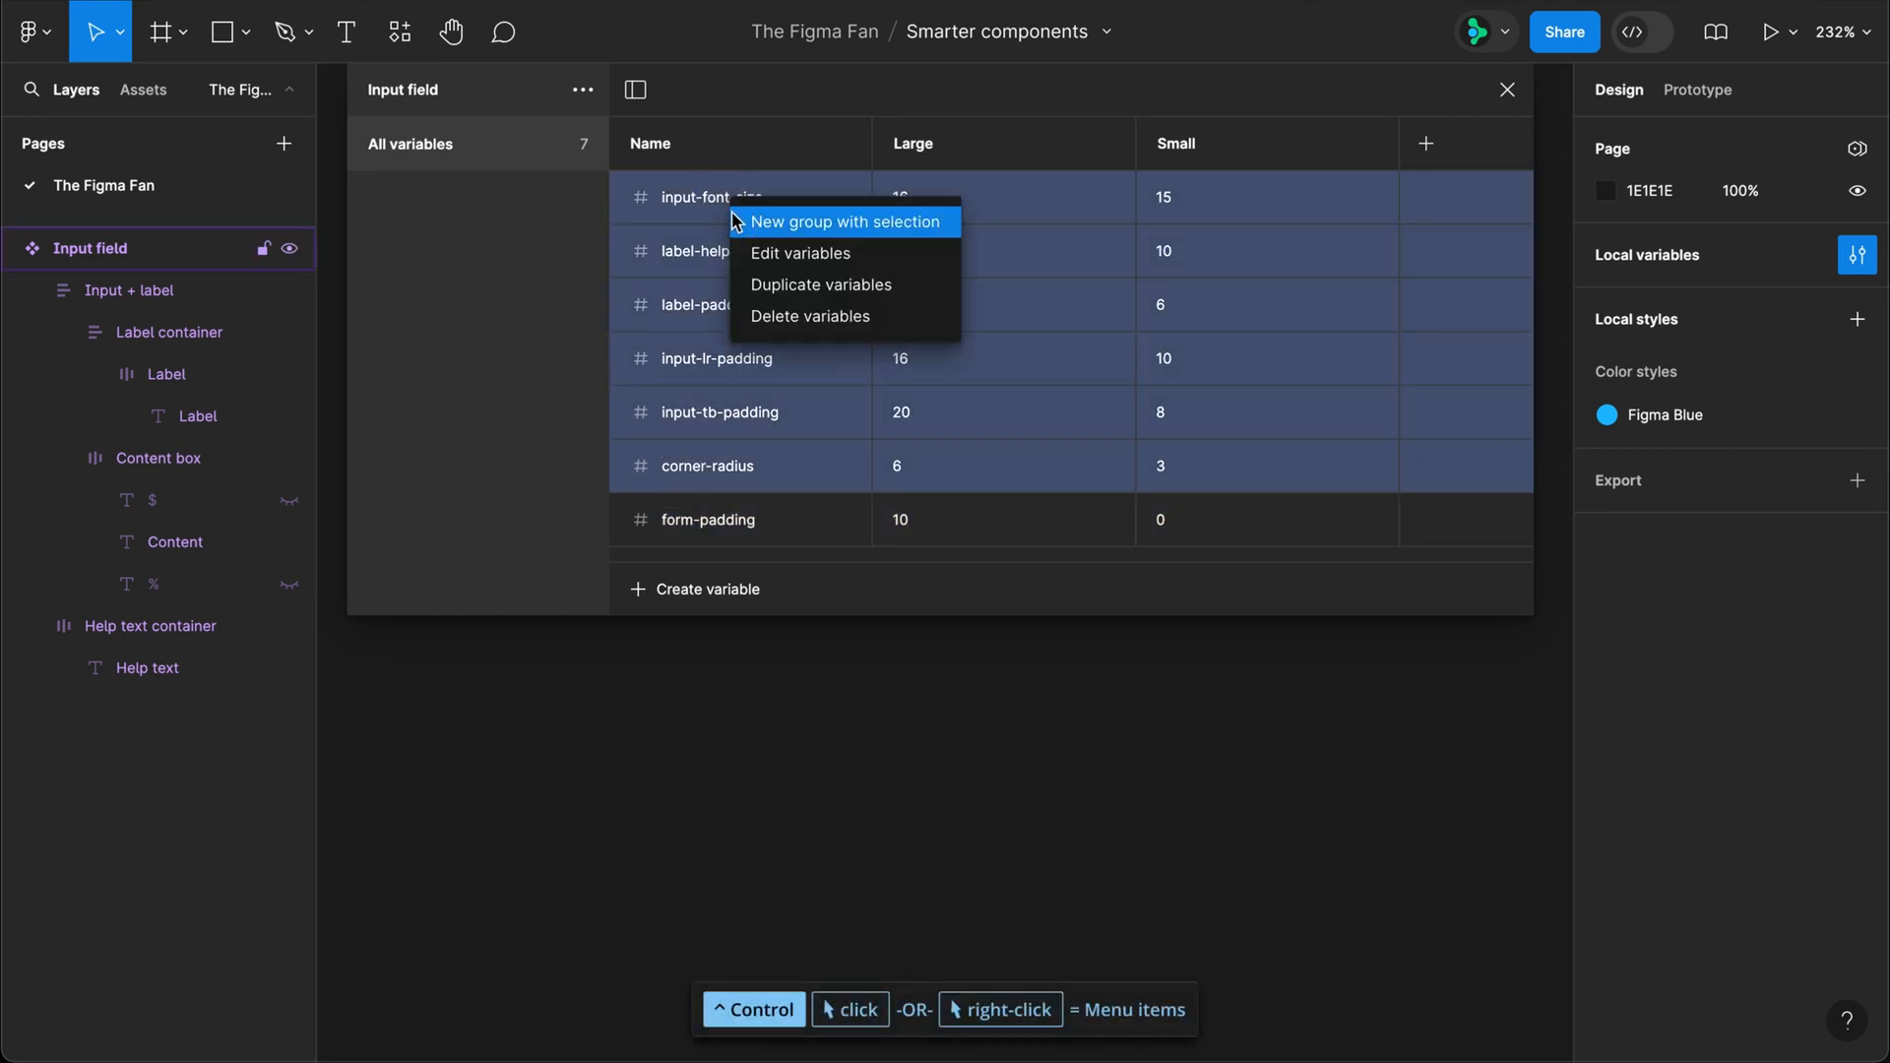
{"action": "left_click", "coordinate": [844, 221]}
{"action": "double_click", "coordinate": [427, 203]}
{"action": "key", "text": "BackSpace"}
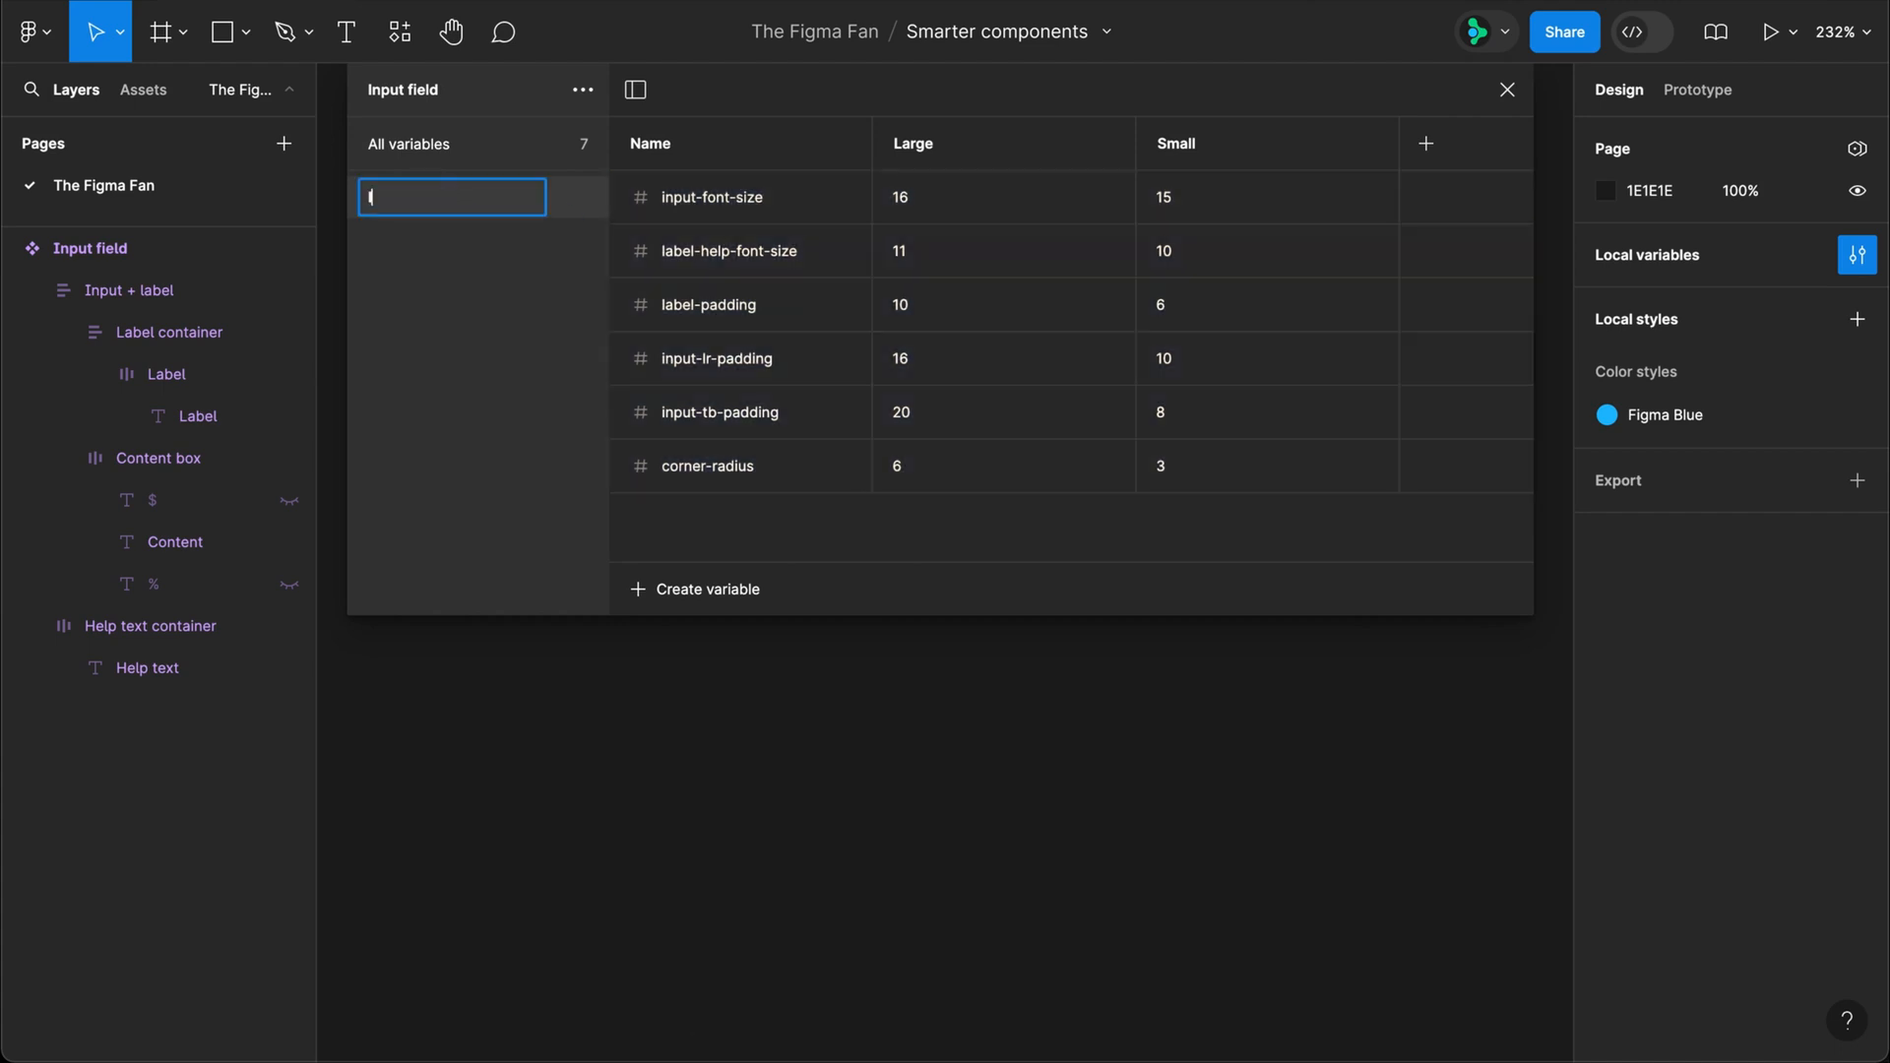
{"action": "type", "text": "Input measurements"}
{"action": "key", "text": "Return"}
Step: Put the form-padding variable into a new group named "Form spacing" and close the variables window
{"action": "left_click", "coordinate": [466, 160]}
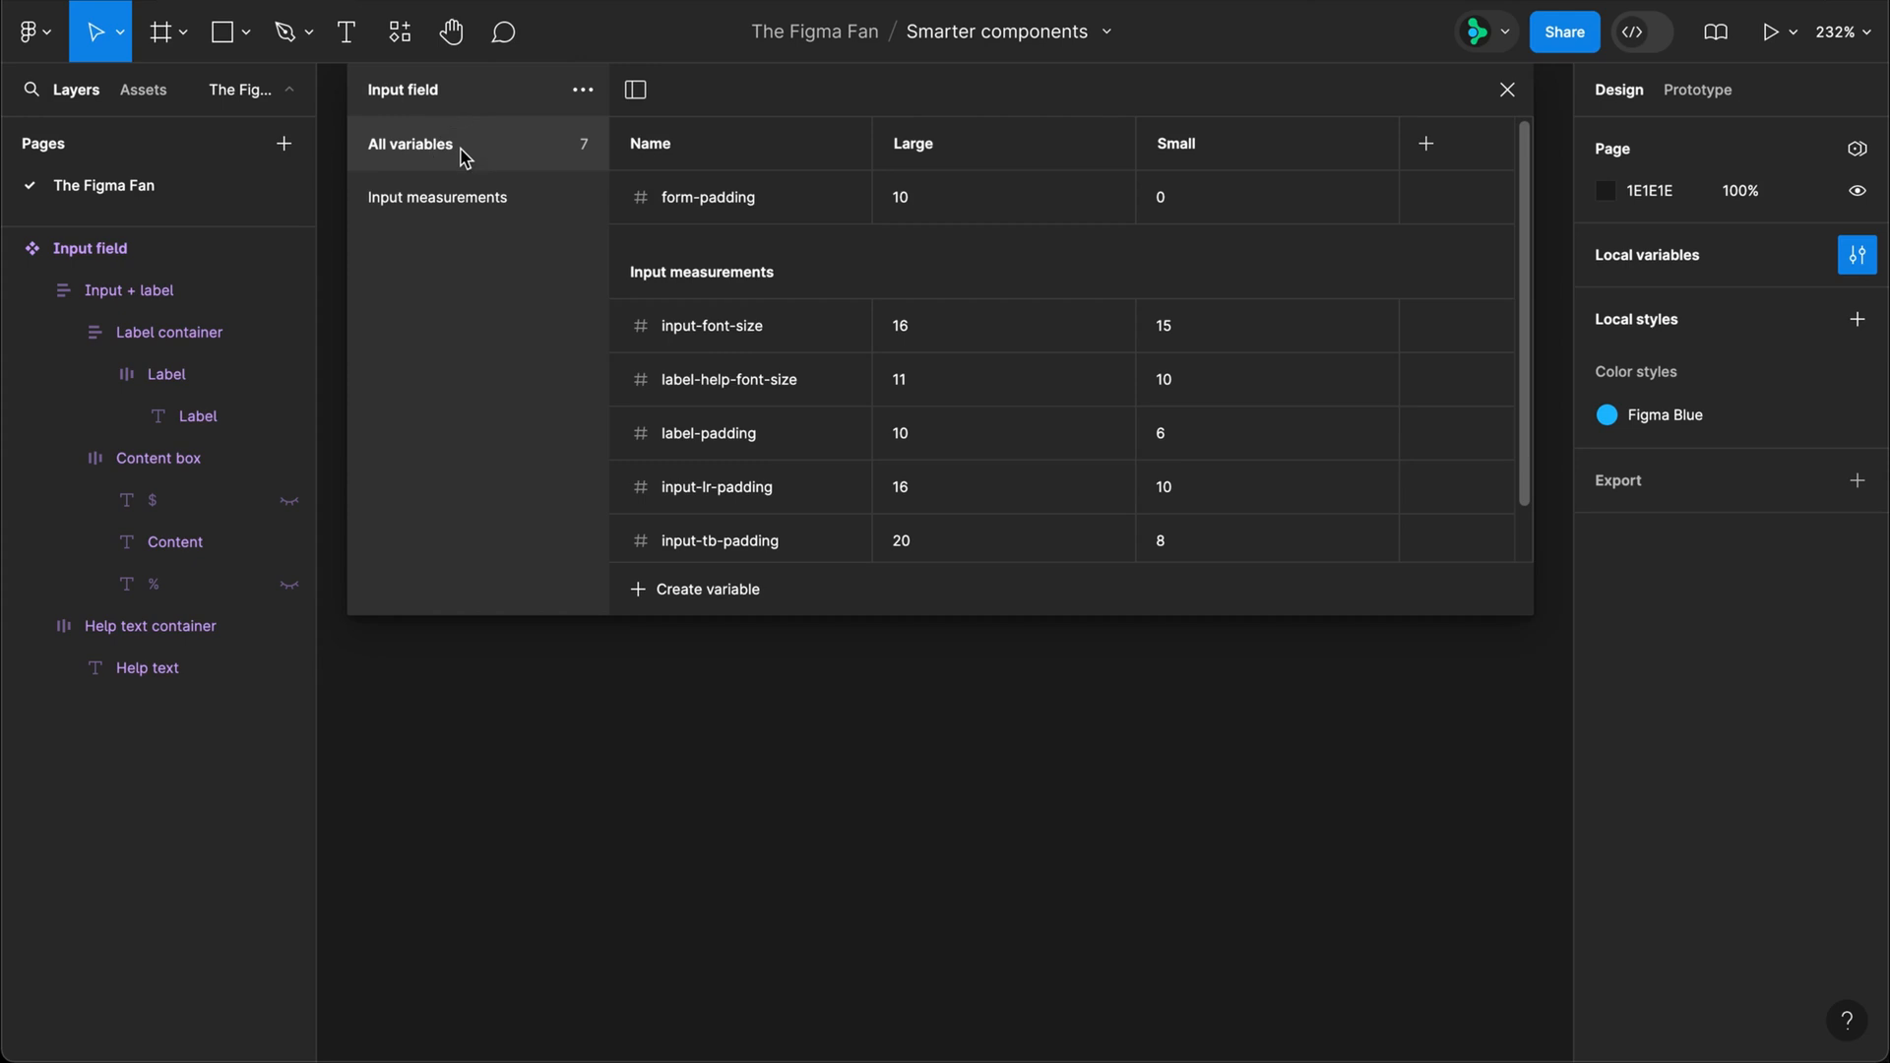
{"action": "left_click", "coordinate": [797, 200]}
{"action": "left_click", "coordinate": [797, 200], "text": "ctrl"}
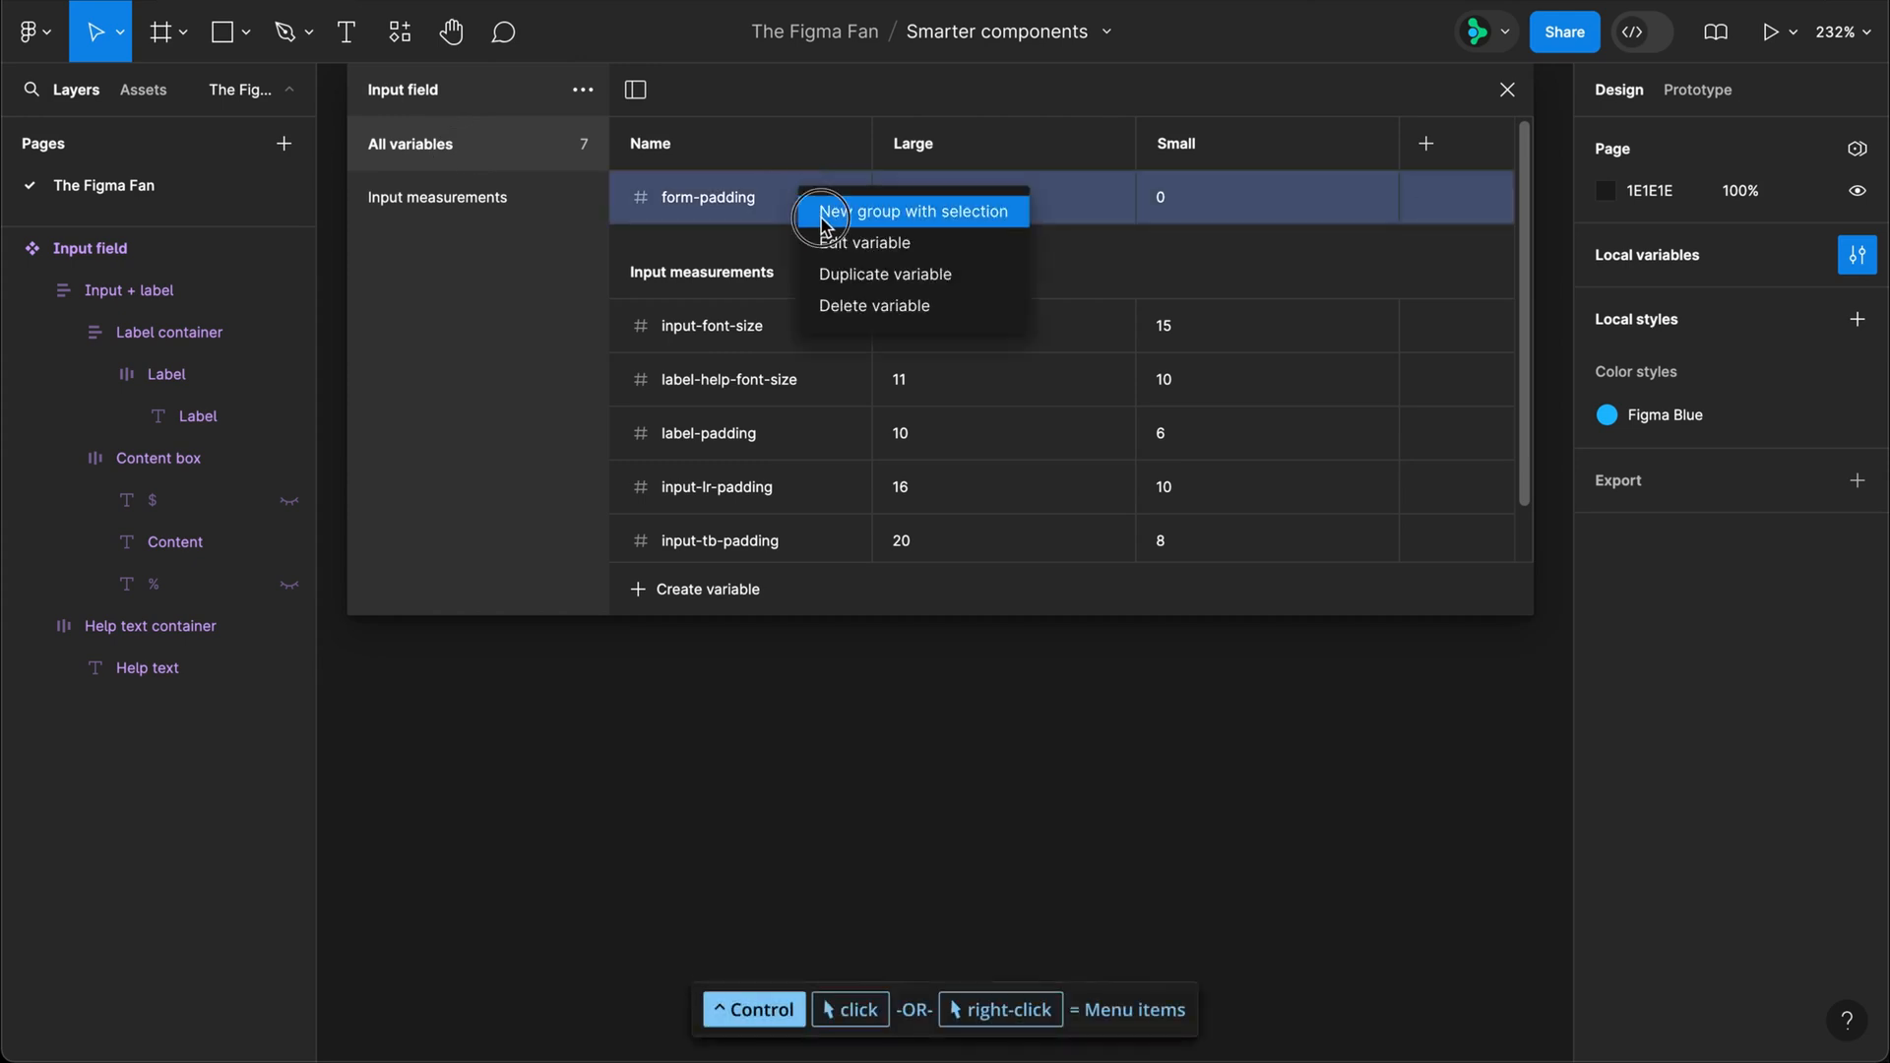
{"action": "left_click", "coordinate": [822, 203]}
{"action": "double_click", "coordinate": [413, 246]}
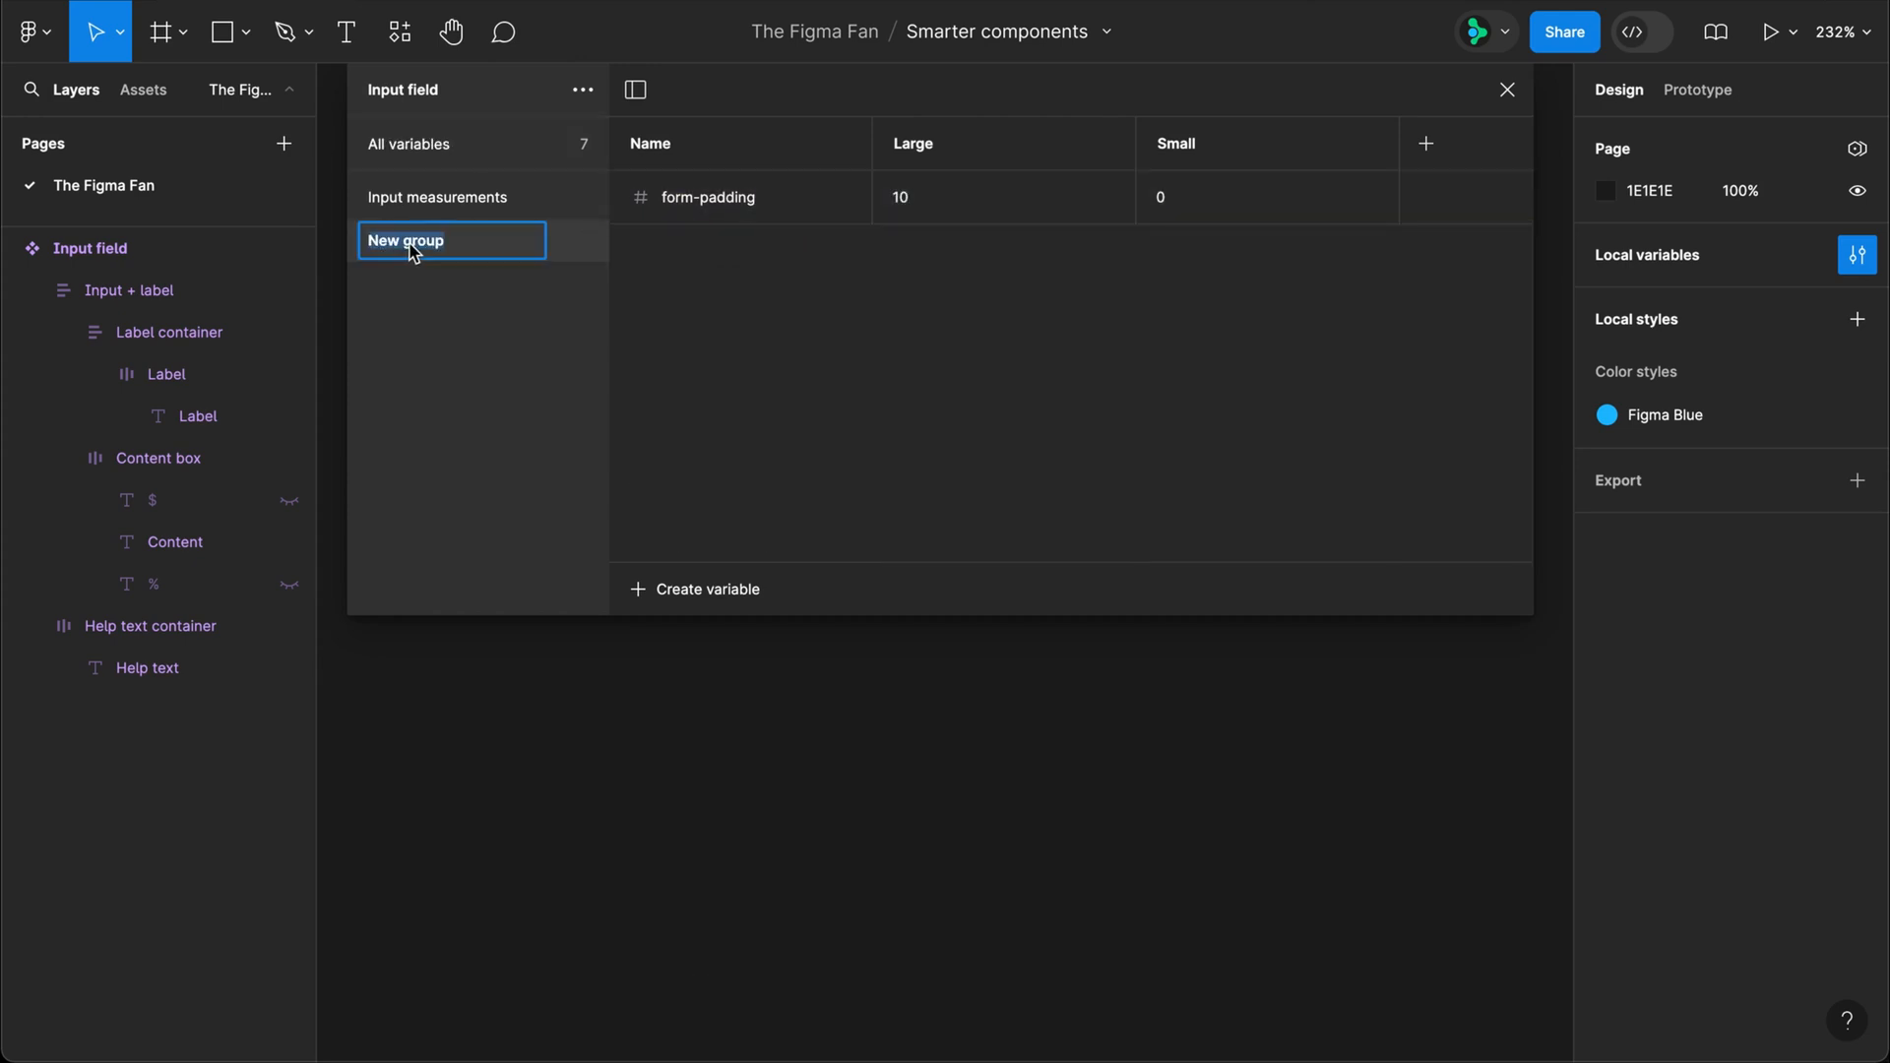
{"action": "type", "text": "Form spacing"}
{"action": "key", "text": "Return"}
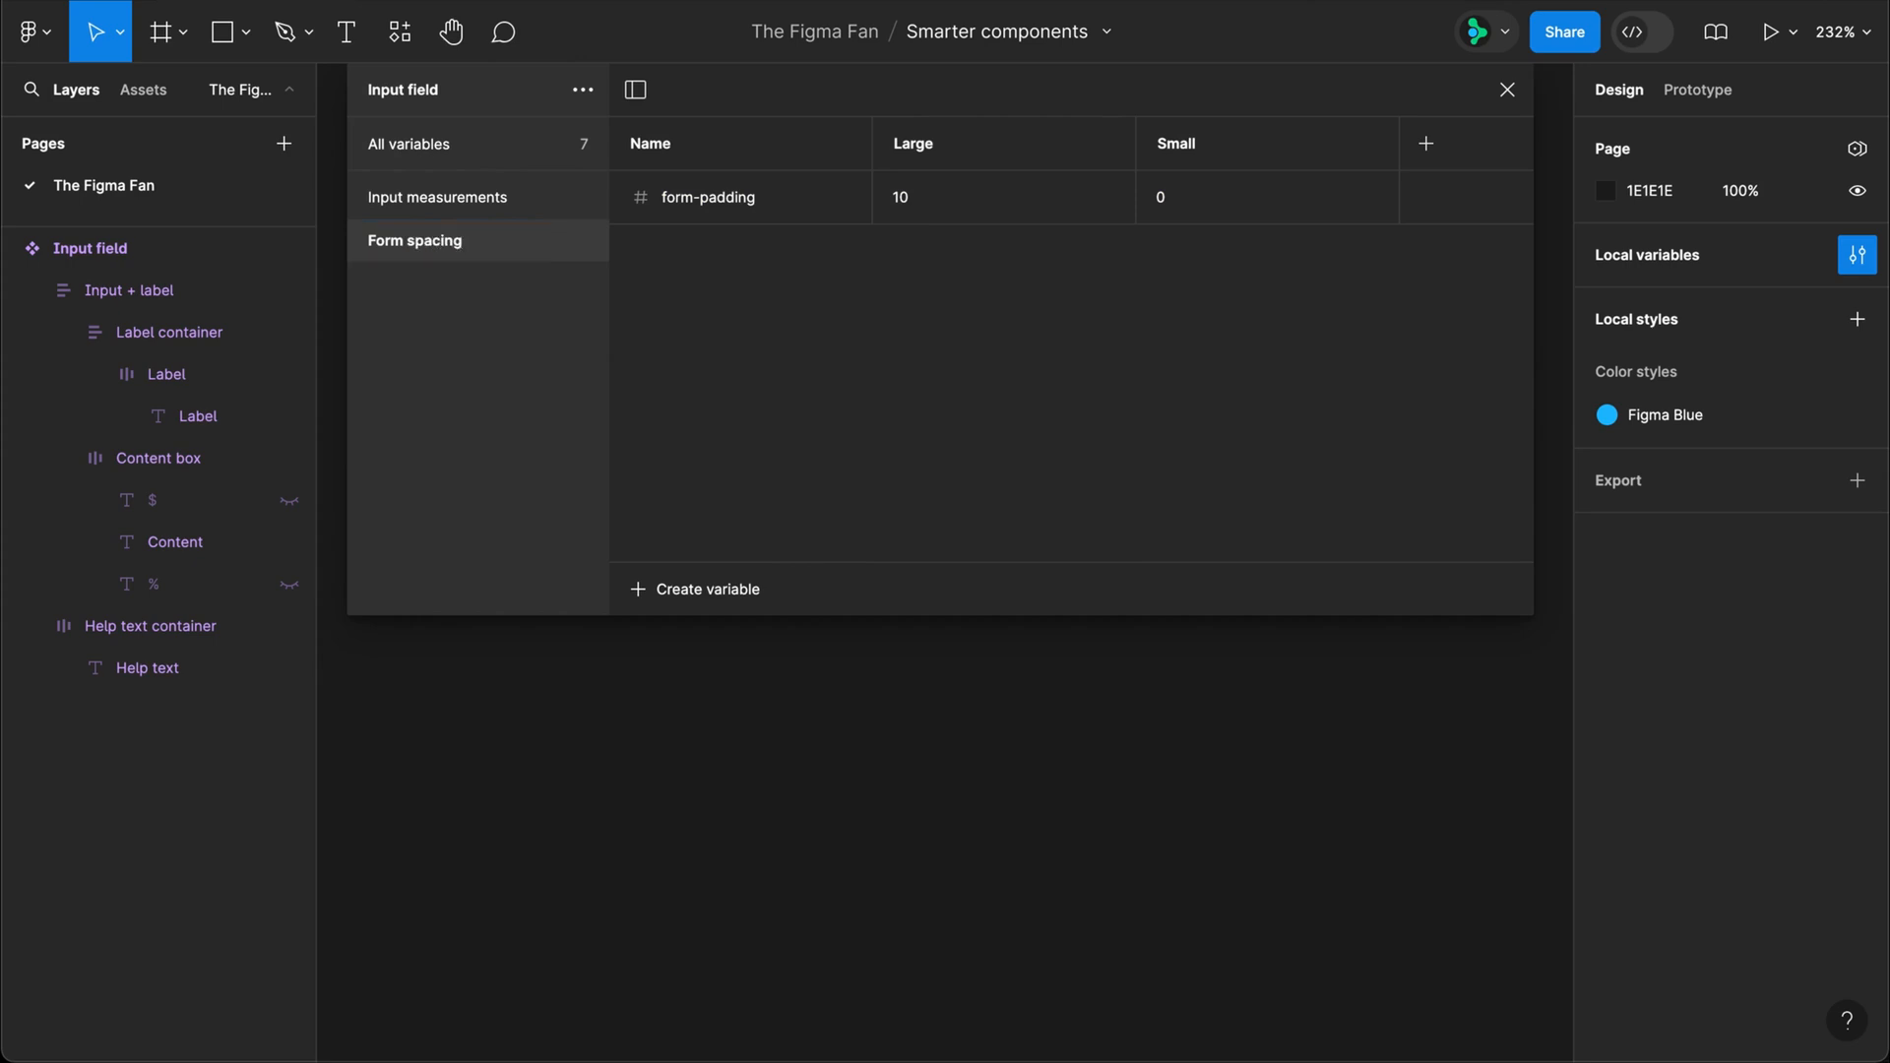
{"action": "left_click", "coordinate": [372, 160]}
{"action": "scroll", "coordinate": [785, 411], "scroll_direction": "down", "scroll_amount": 2}
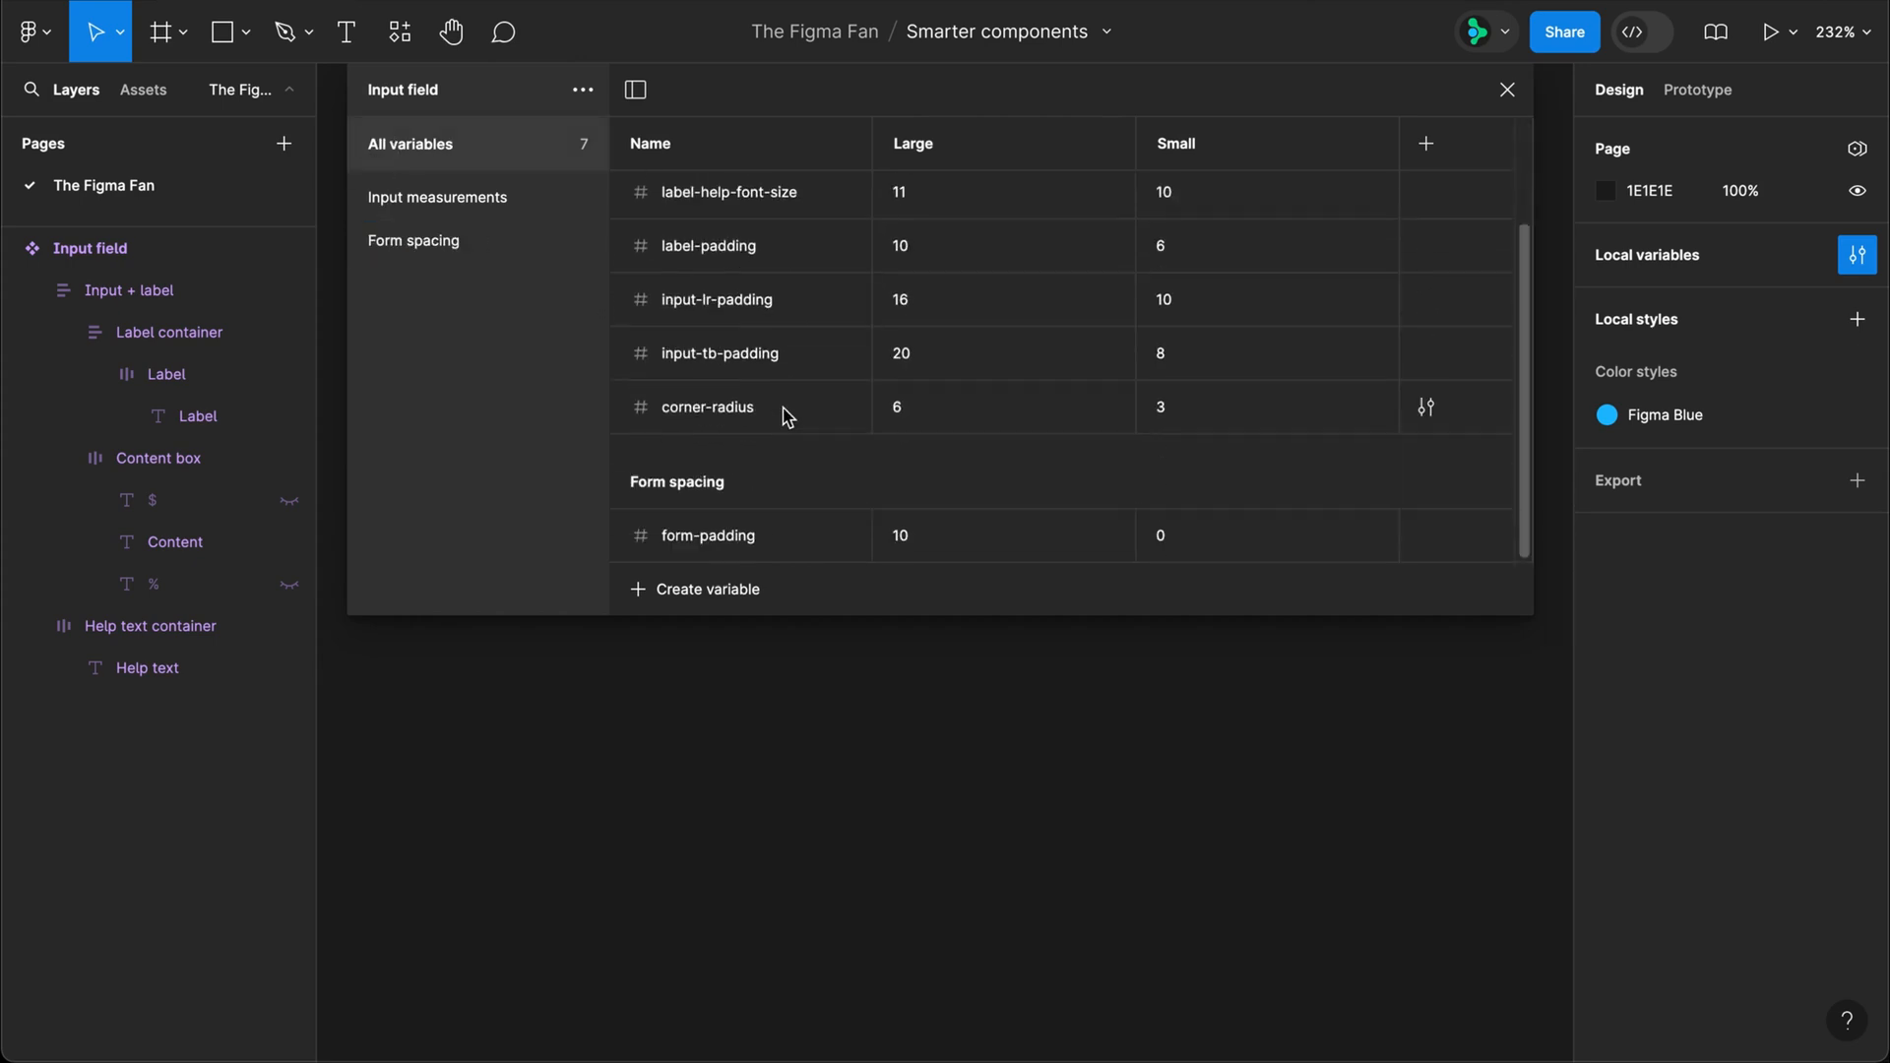
{"action": "left_click", "coordinate": [1508, 89]}
Step: Bind the font size of the $, Content and % text layers to the input-font-size variable
{"action": "left_click", "coordinate": [778, 281], "text": "super"}
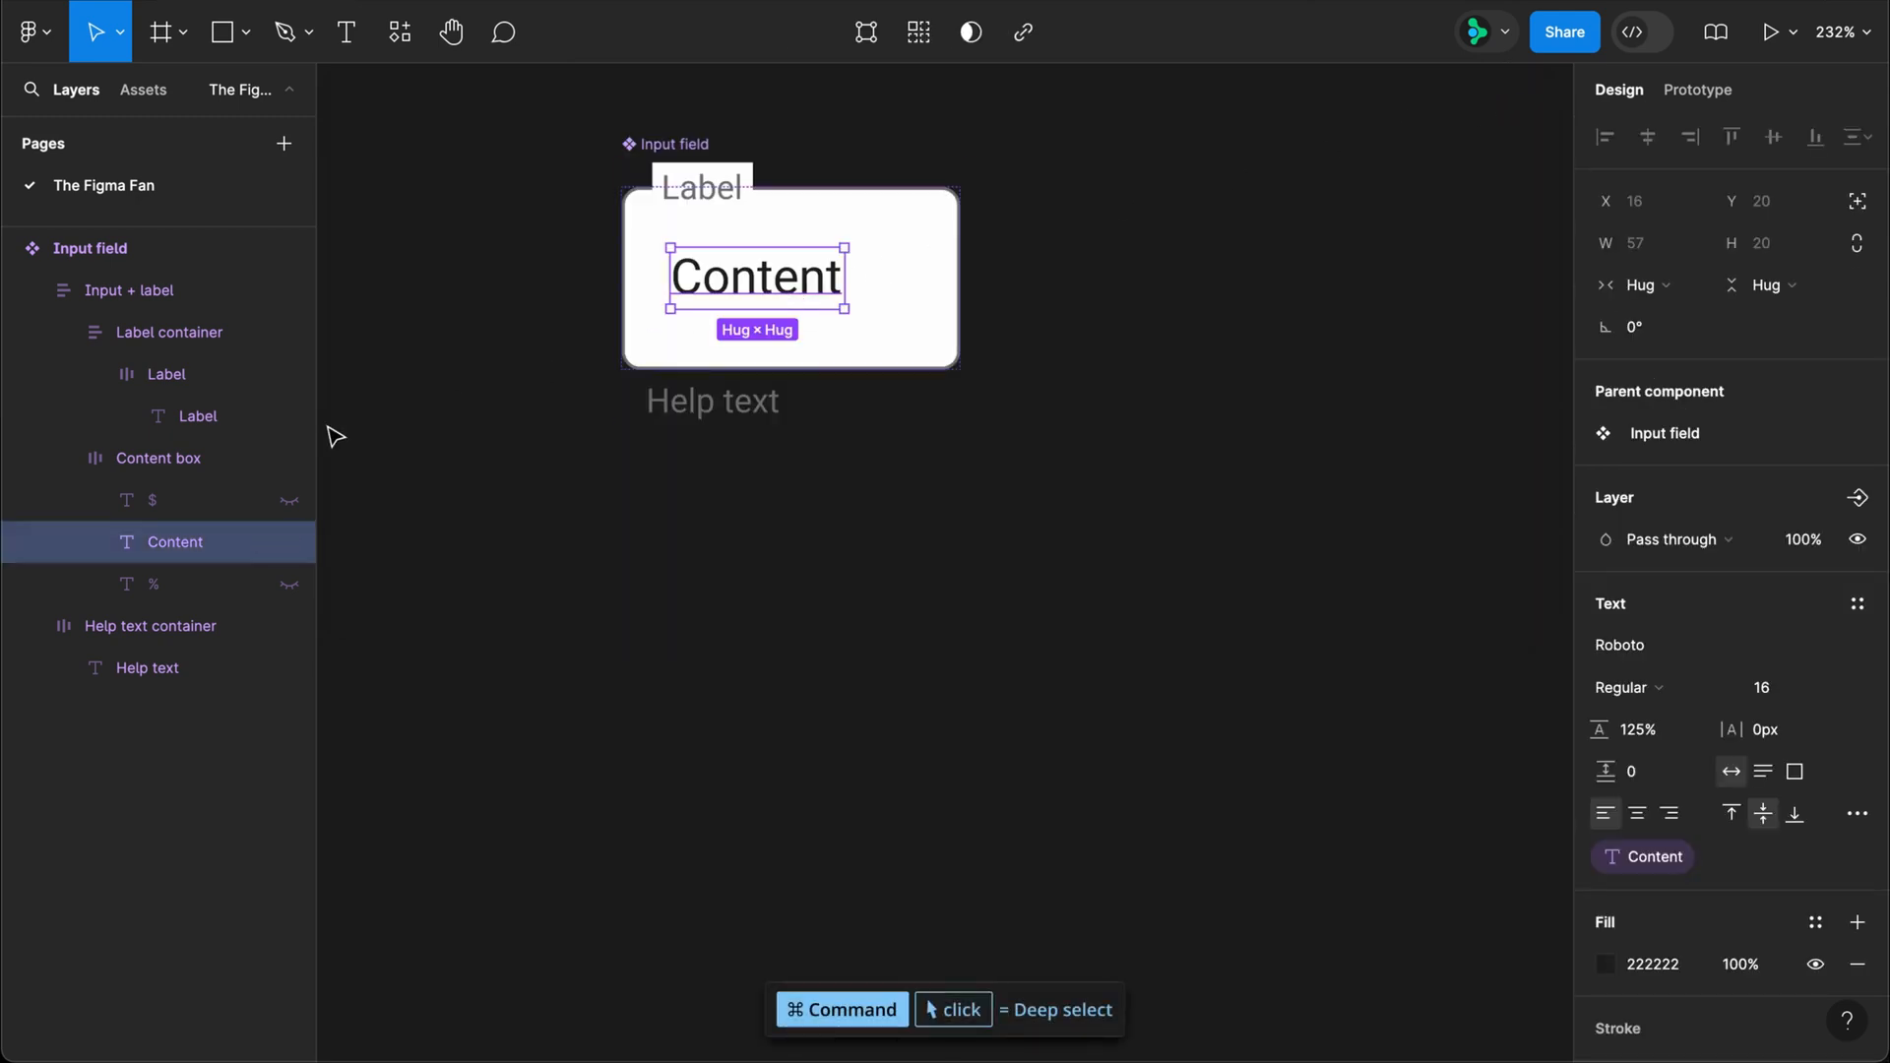
{"action": "left_click", "coordinate": [161, 515], "text": "shift"}
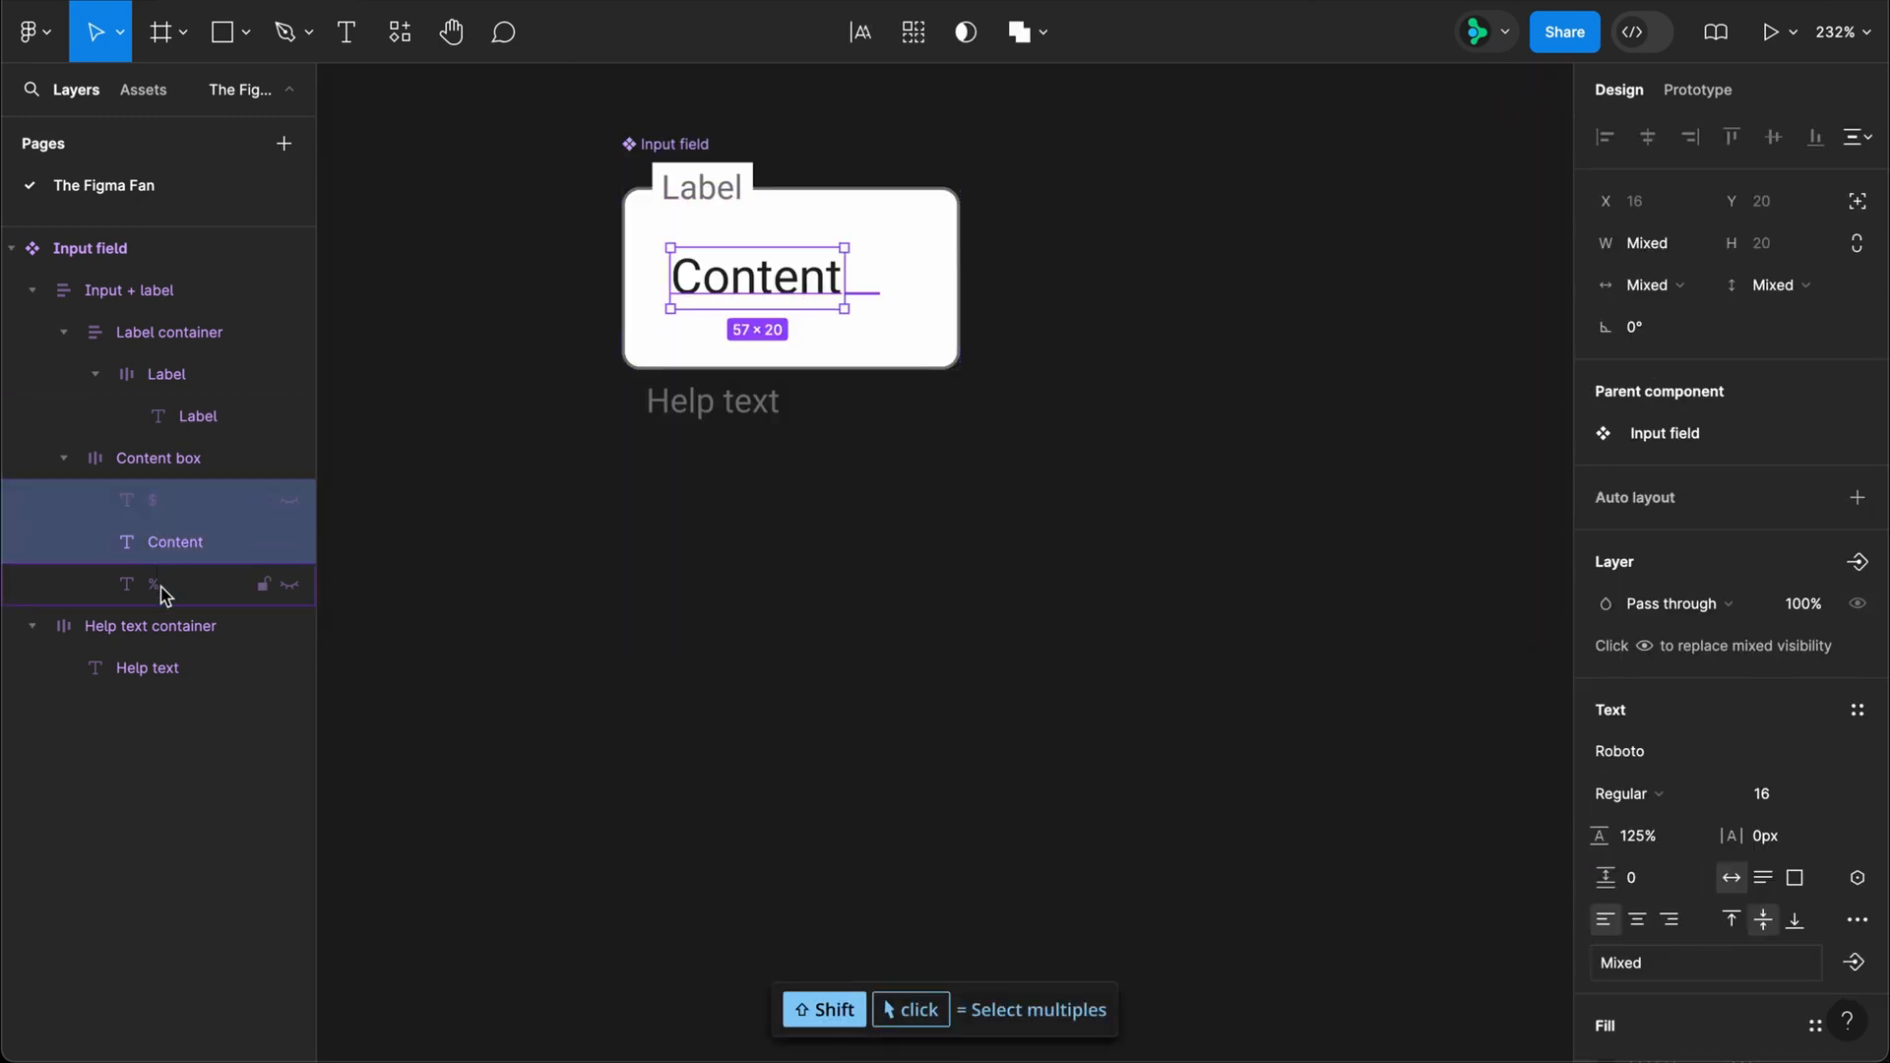
{"action": "left_click", "coordinate": [158, 586], "text": "shift"}
{"action": "scroll", "coordinate": [1663, 591], "scroll_direction": "down", "scroll_amount": 3}
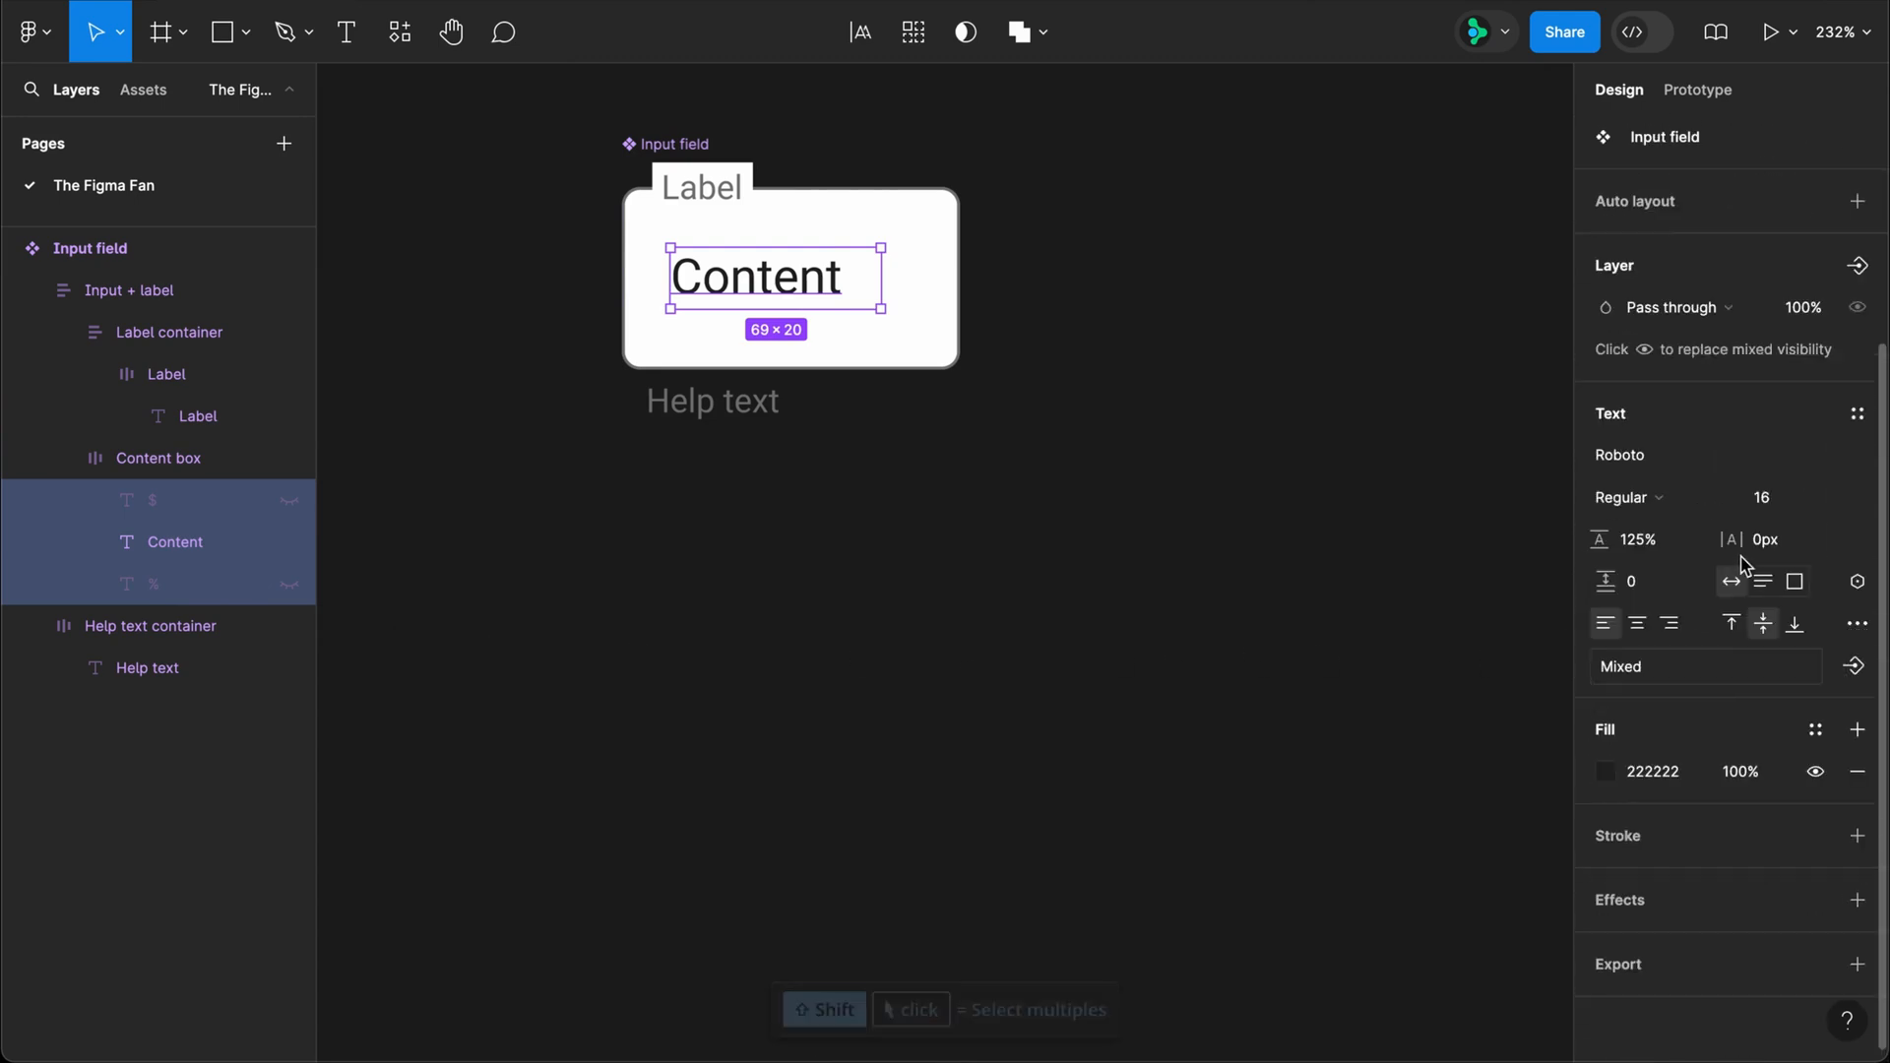
{"action": "left_click", "coordinate": [1831, 499]}
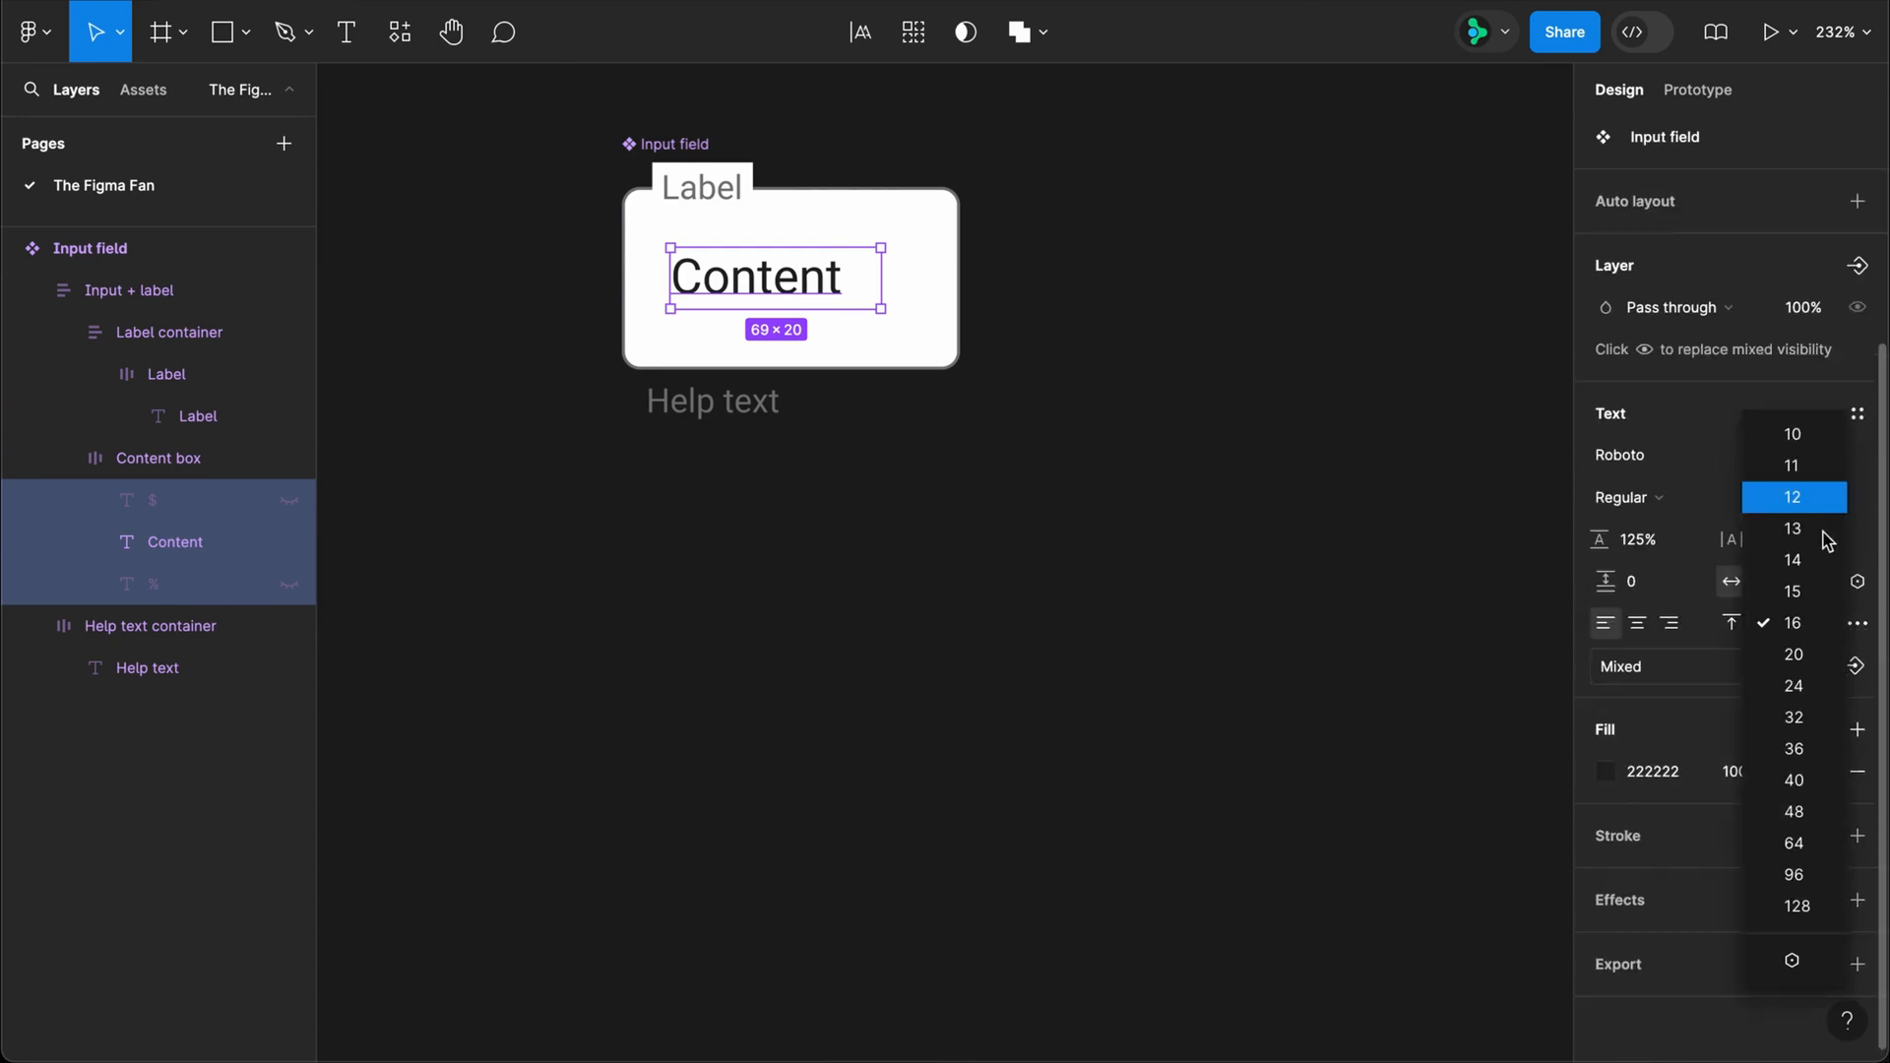
{"action": "left_click", "coordinate": [1816, 977]}
{"action": "left_click", "coordinate": [1767, 701]}
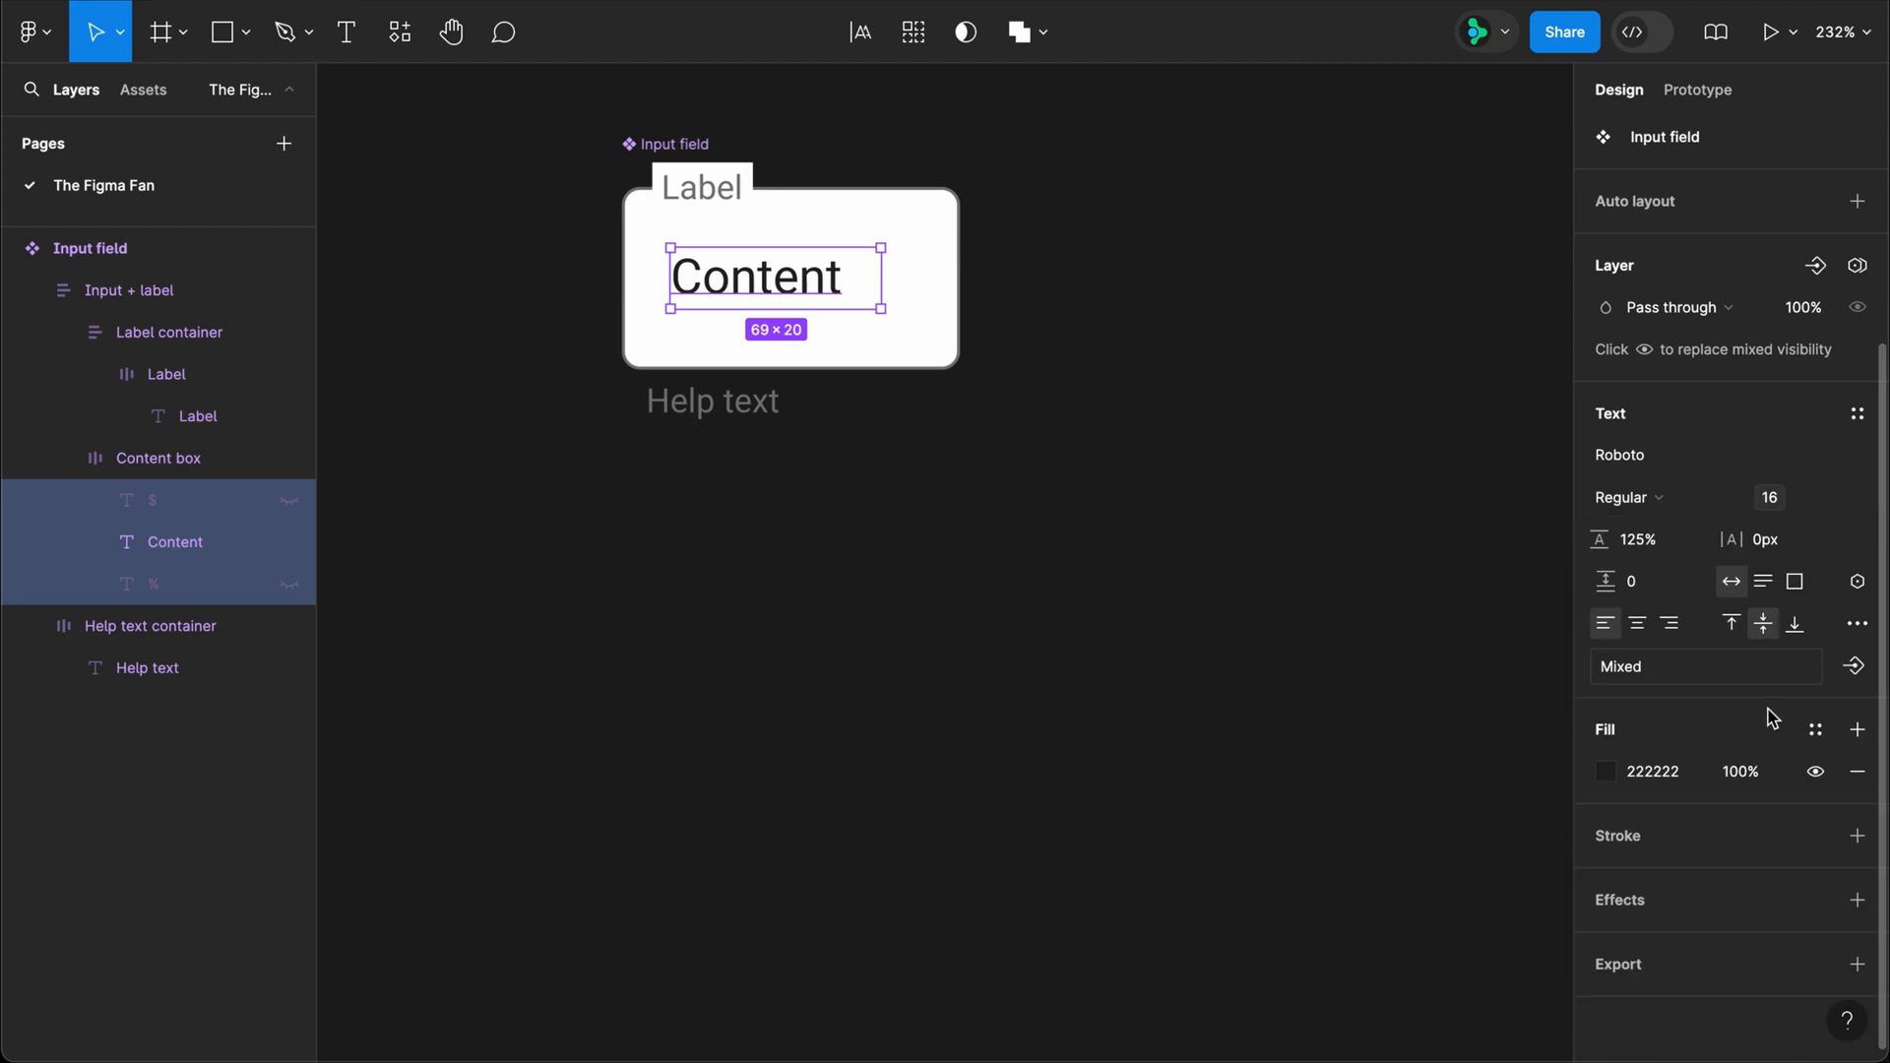
Step: Bind the font size of the Label and Help text layers to the label-help-font-size variable
{"action": "left_click", "coordinate": [715, 189]}
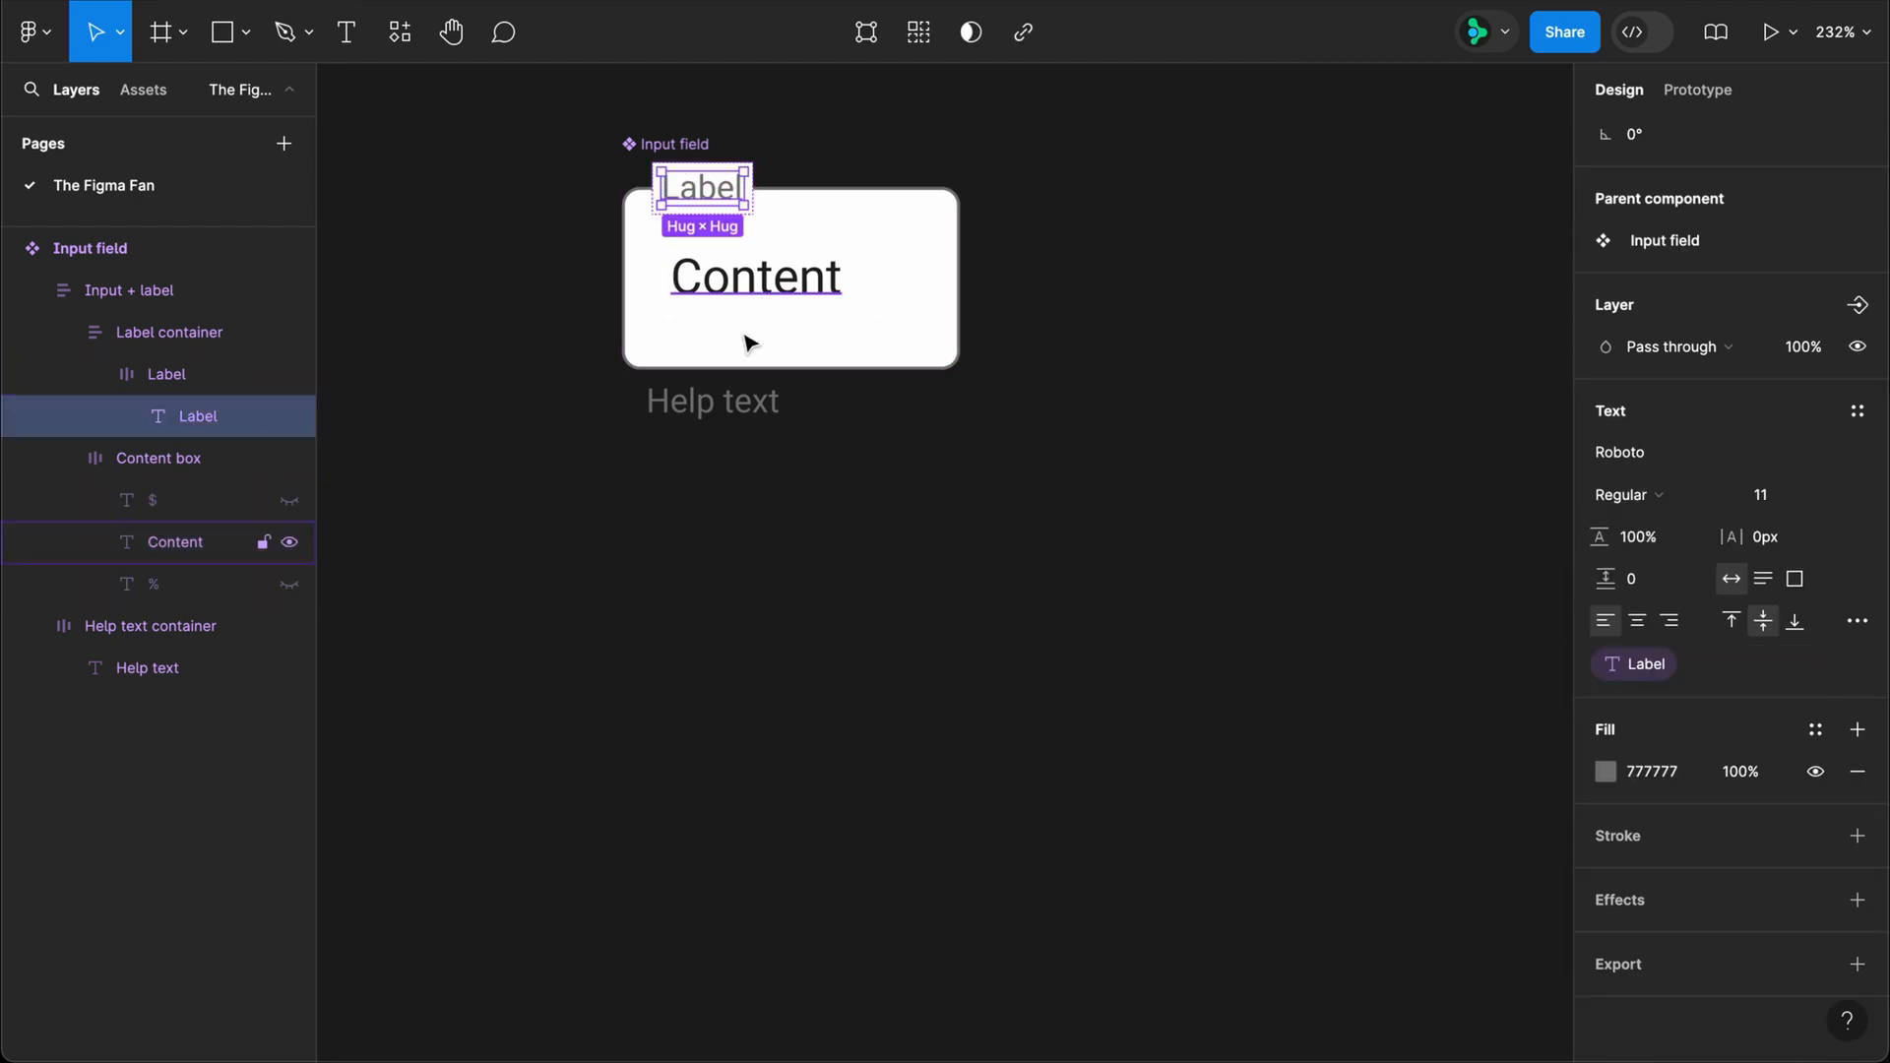
{"action": "left_click", "coordinate": [750, 413], "text": "shift"}
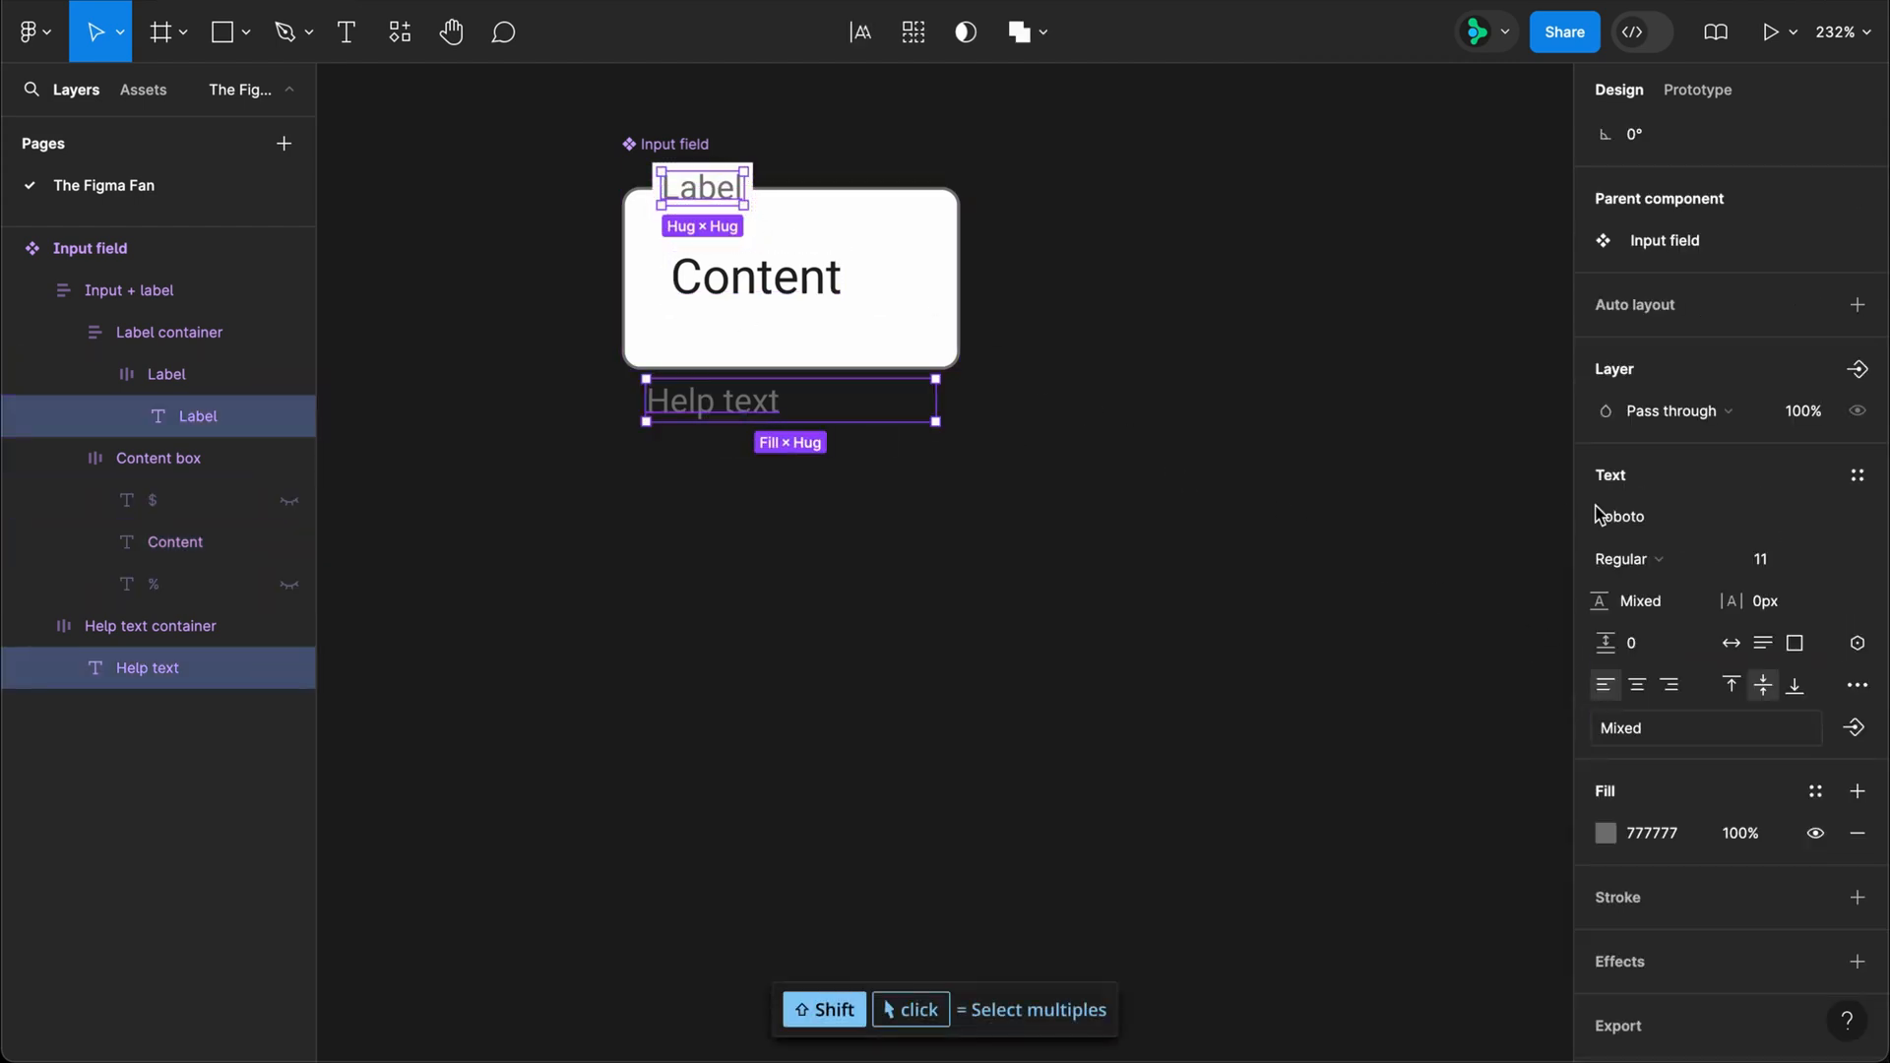
{"action": "left_click", "coordinate": [1826, 563]}
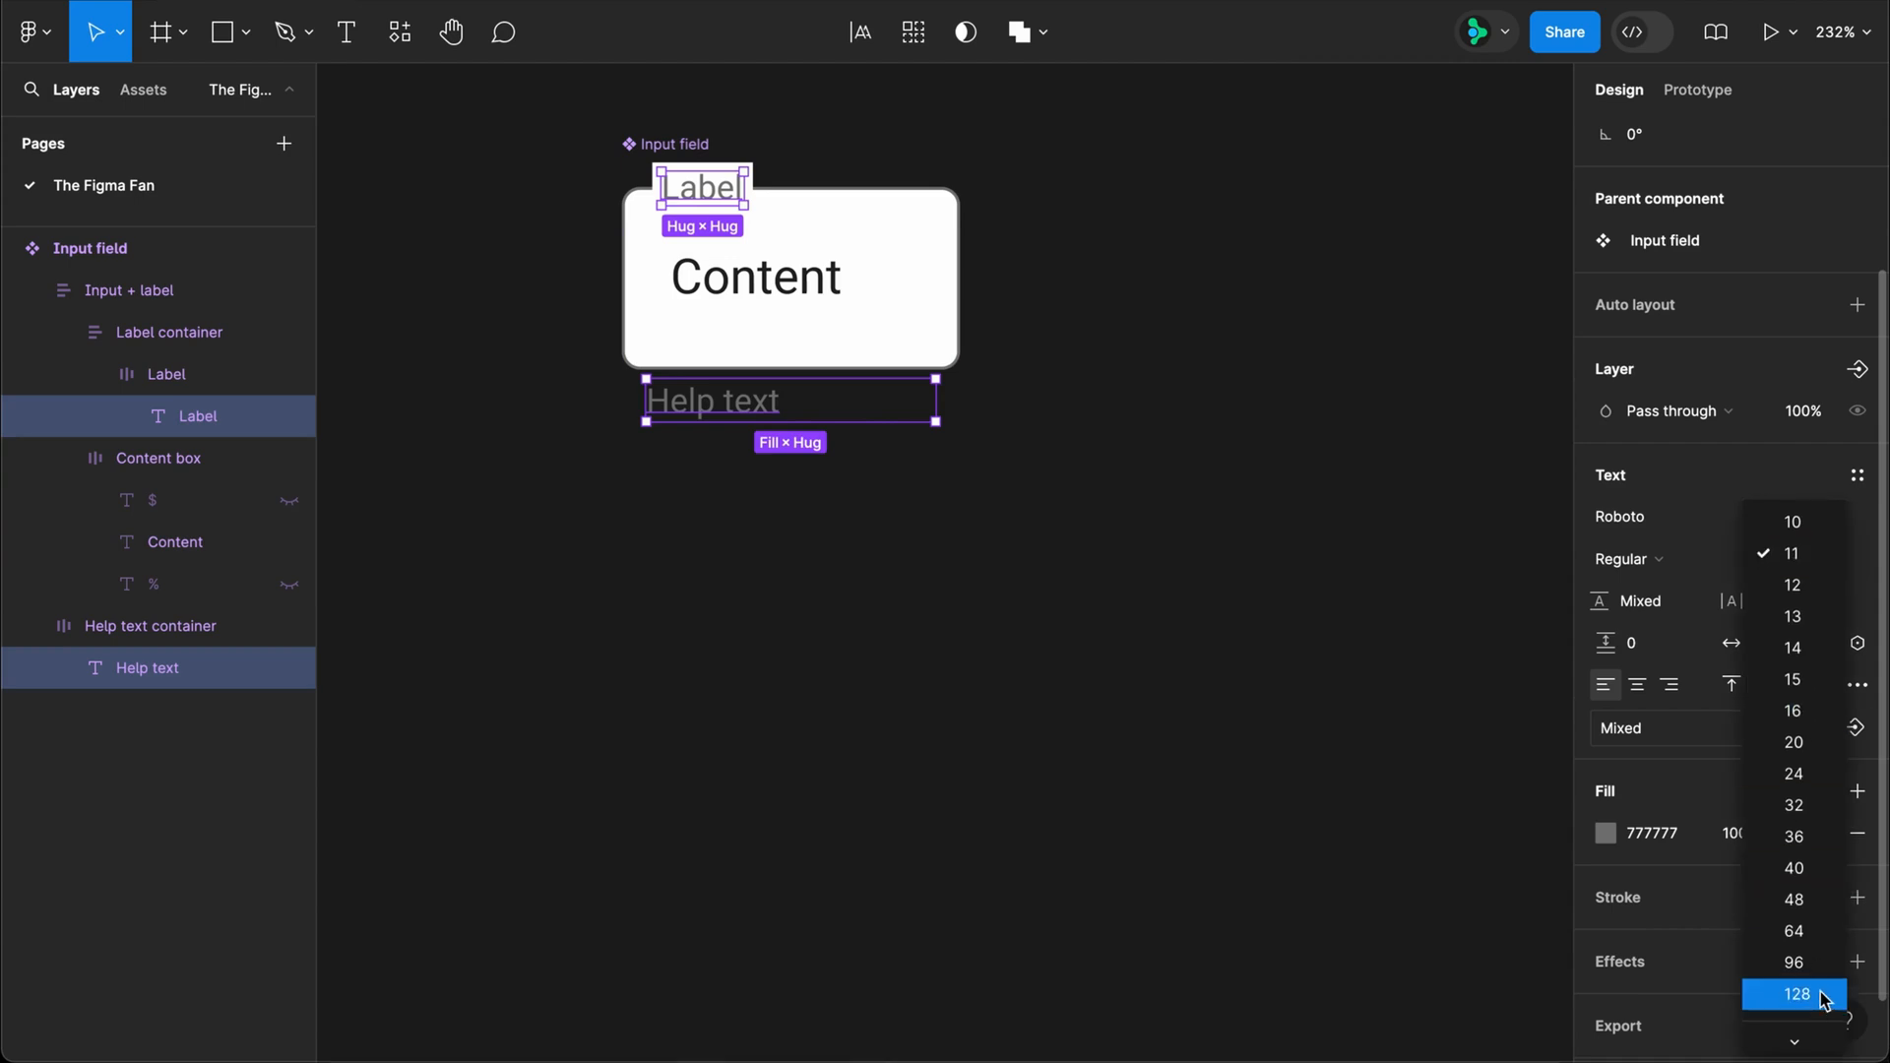
{"action": "left_click", "coordinate": [1812, 1024]}
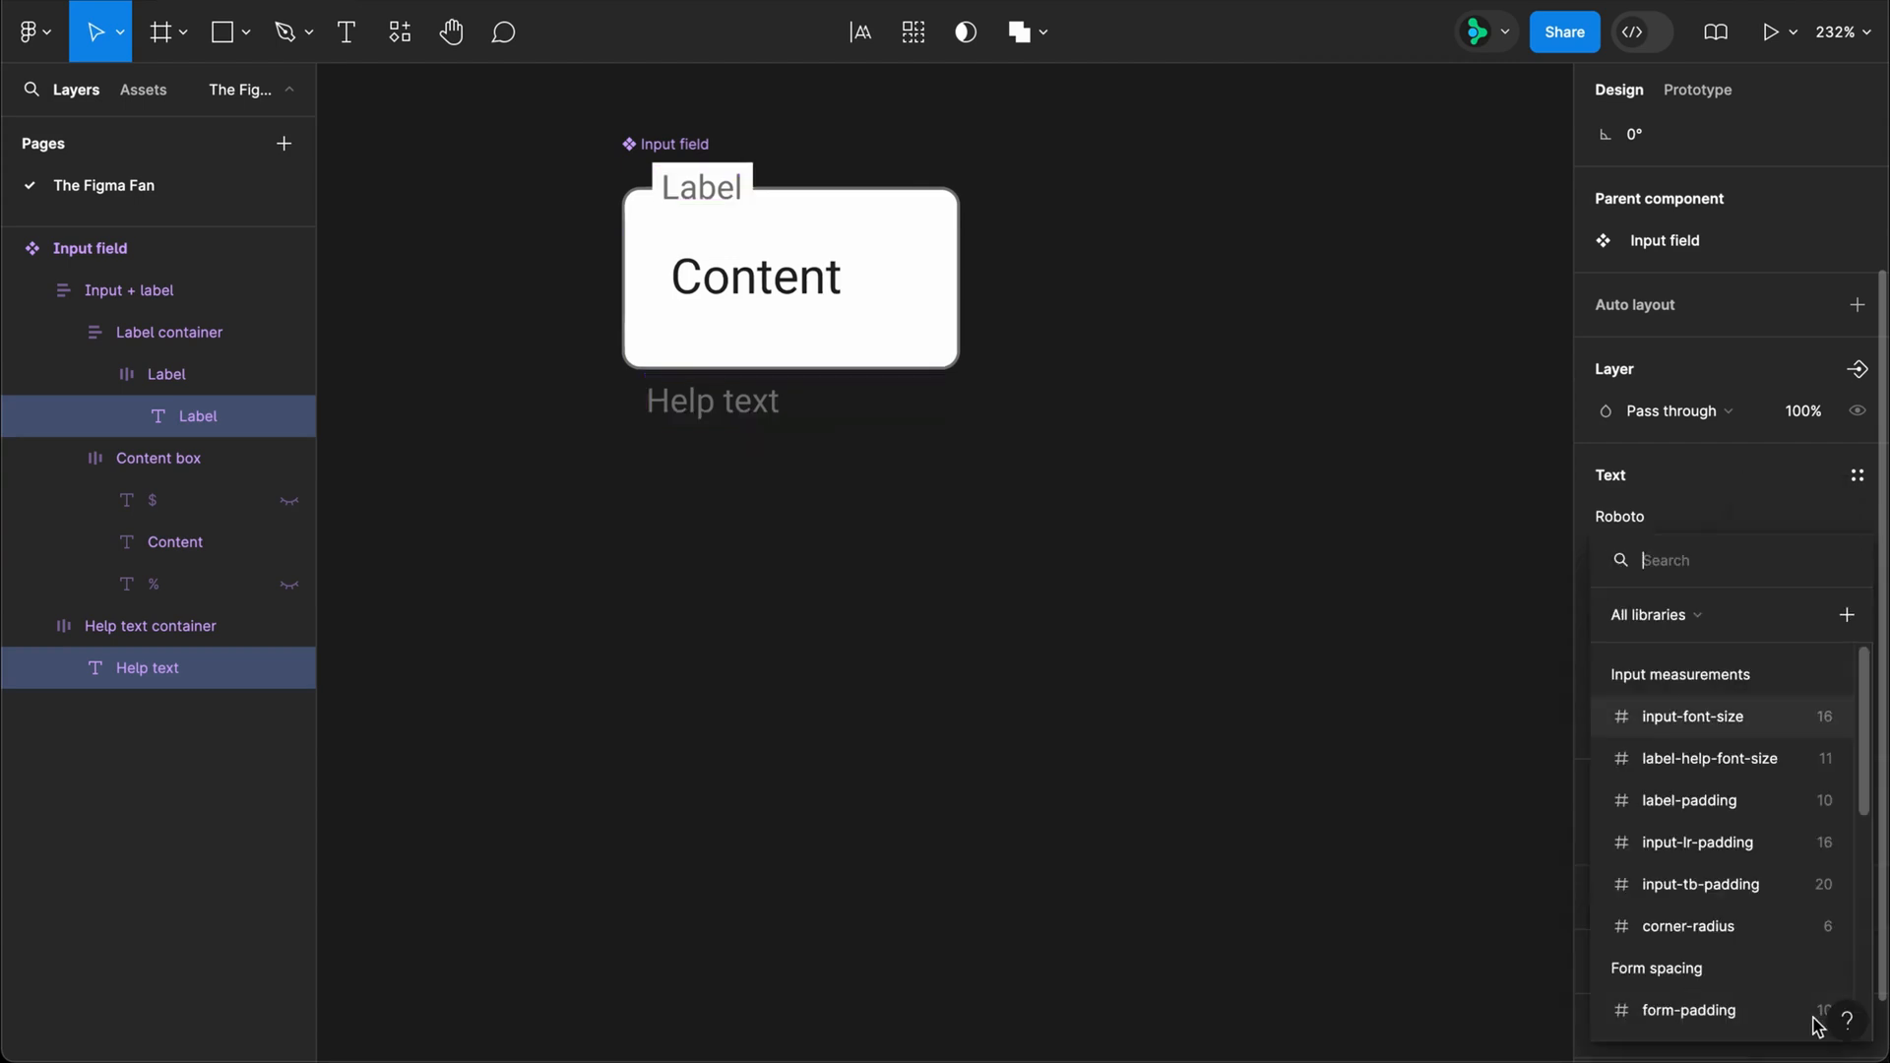
{"action": "left_click", "coordinate": [1753, 760]}
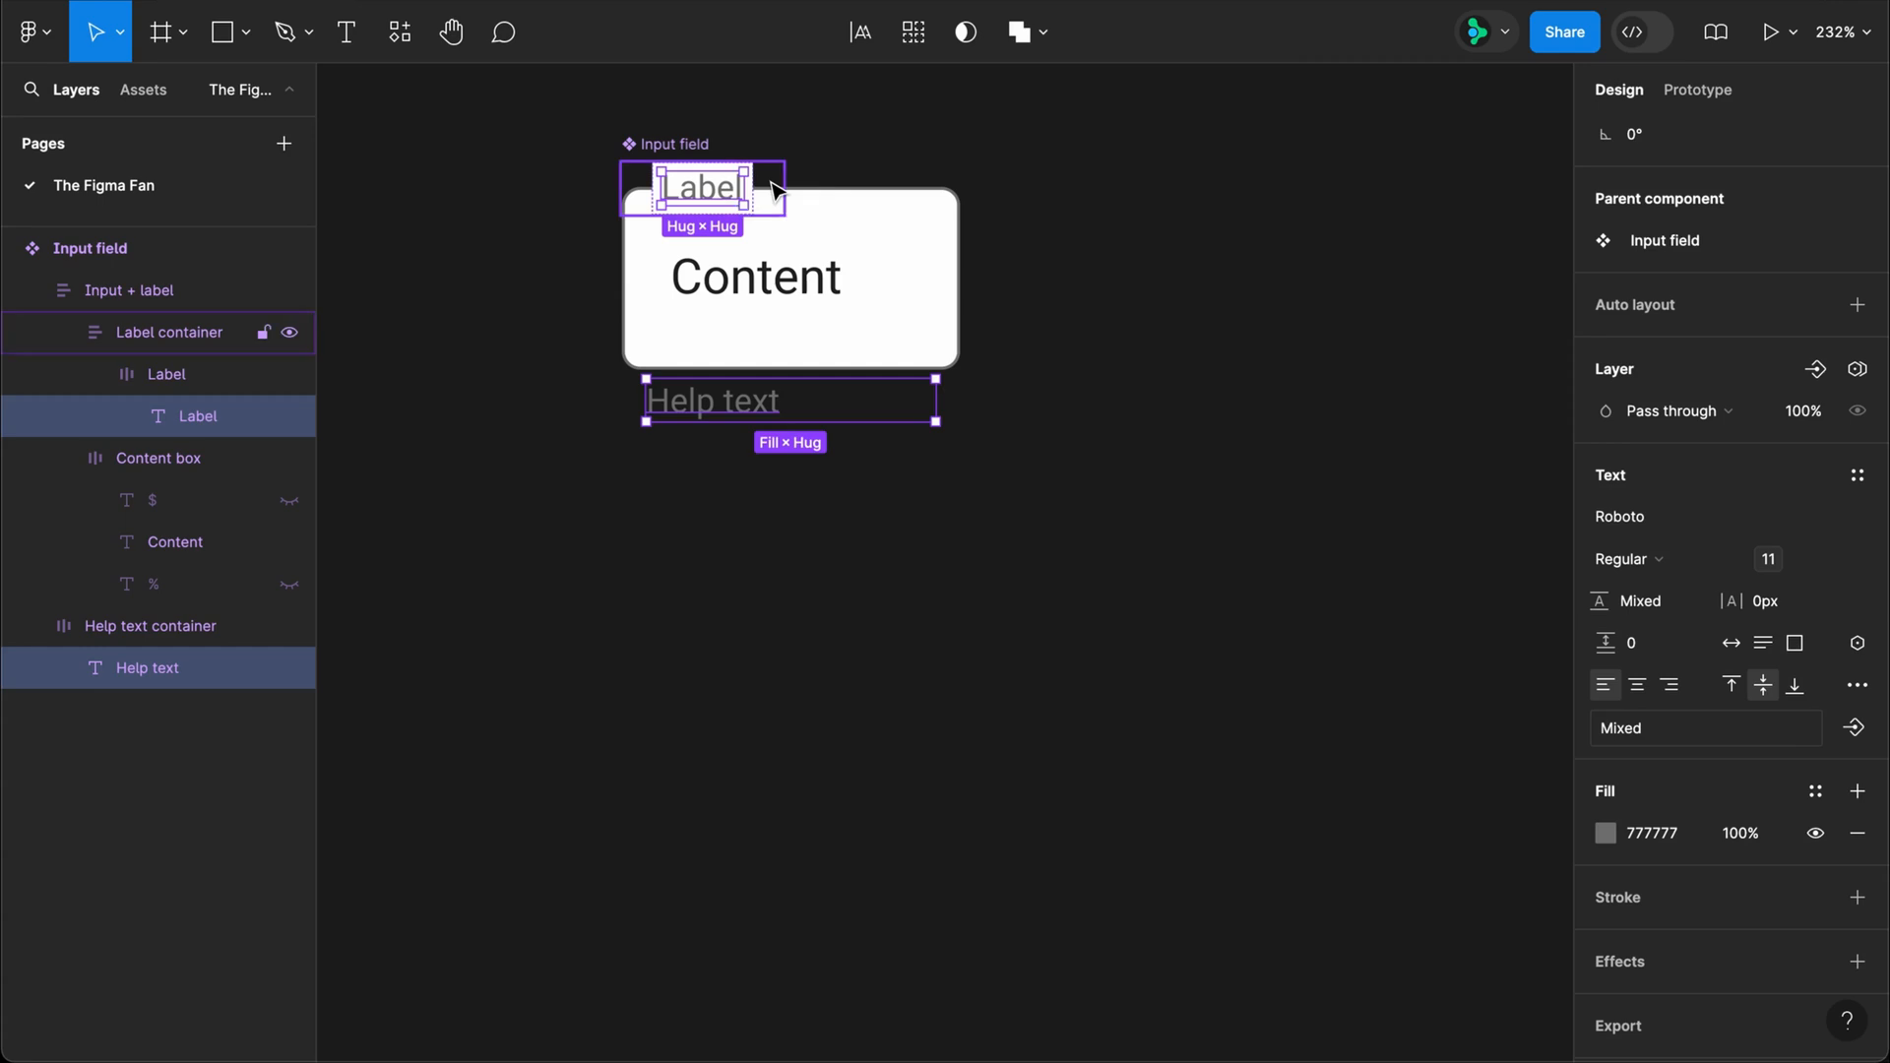
Step: Bind the Label container's horizontal padding to the label-padding variable
{"action": "left_click", "coordinate": [778, 193]}
{"action": "left_click", "coordinate": [1693, 525]}
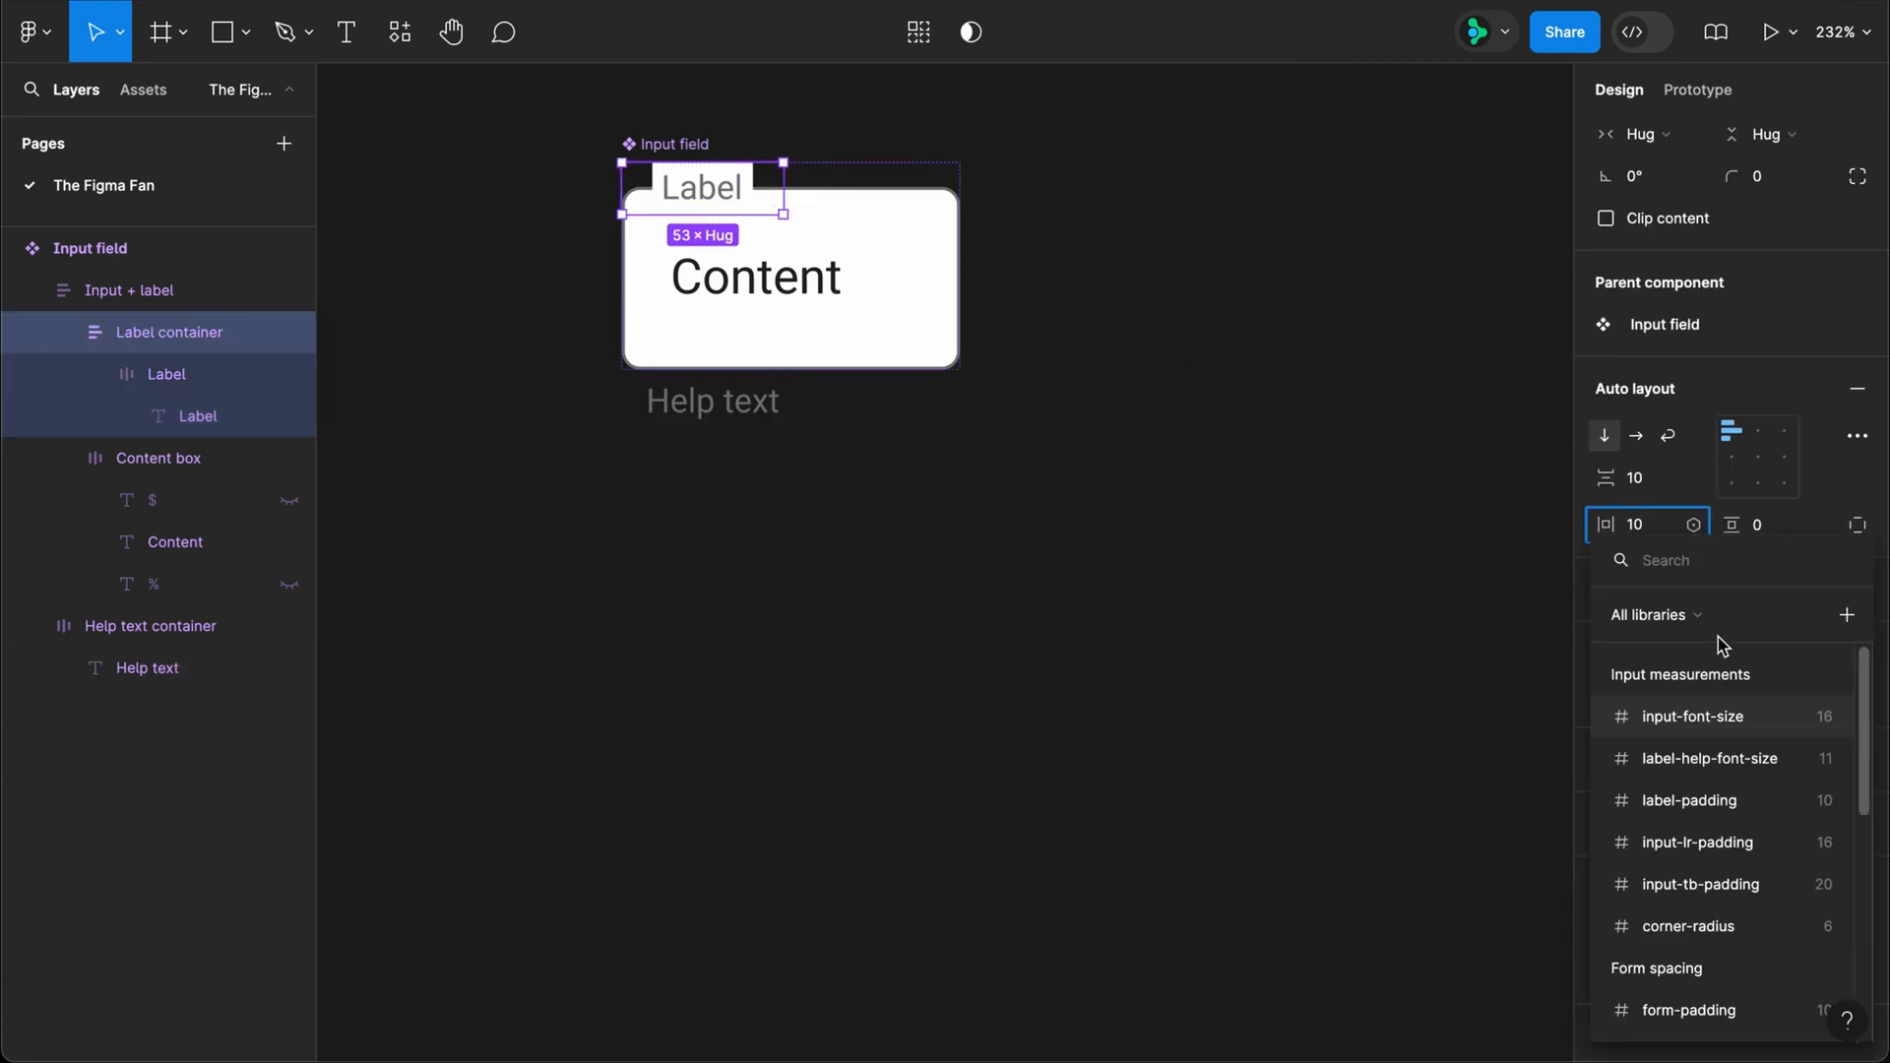
{"action": "left_click", "coordinate": [1719, 802]}
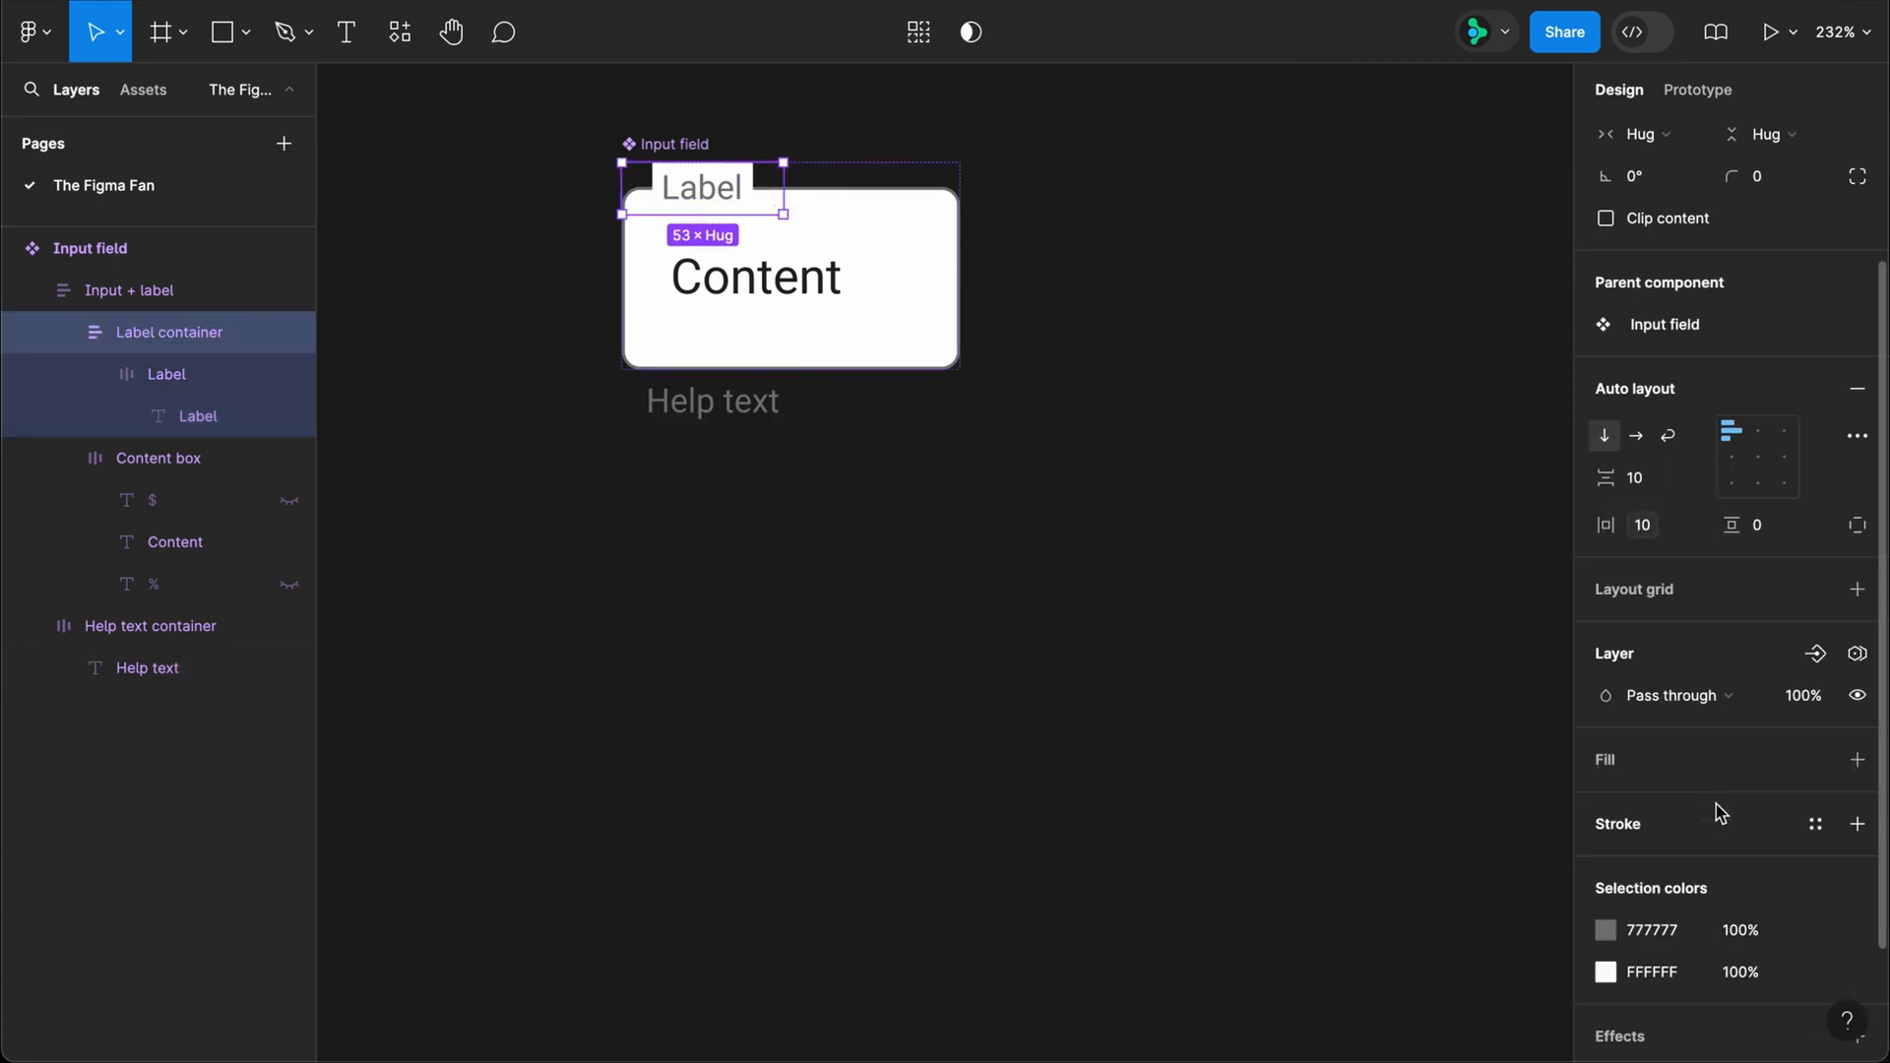
Step: Bind the Content box's horizontal padding to input-lr-padding and its vertical padding to input-tb-padding
{"action": "left_click", "coordinate": [936, 336]}
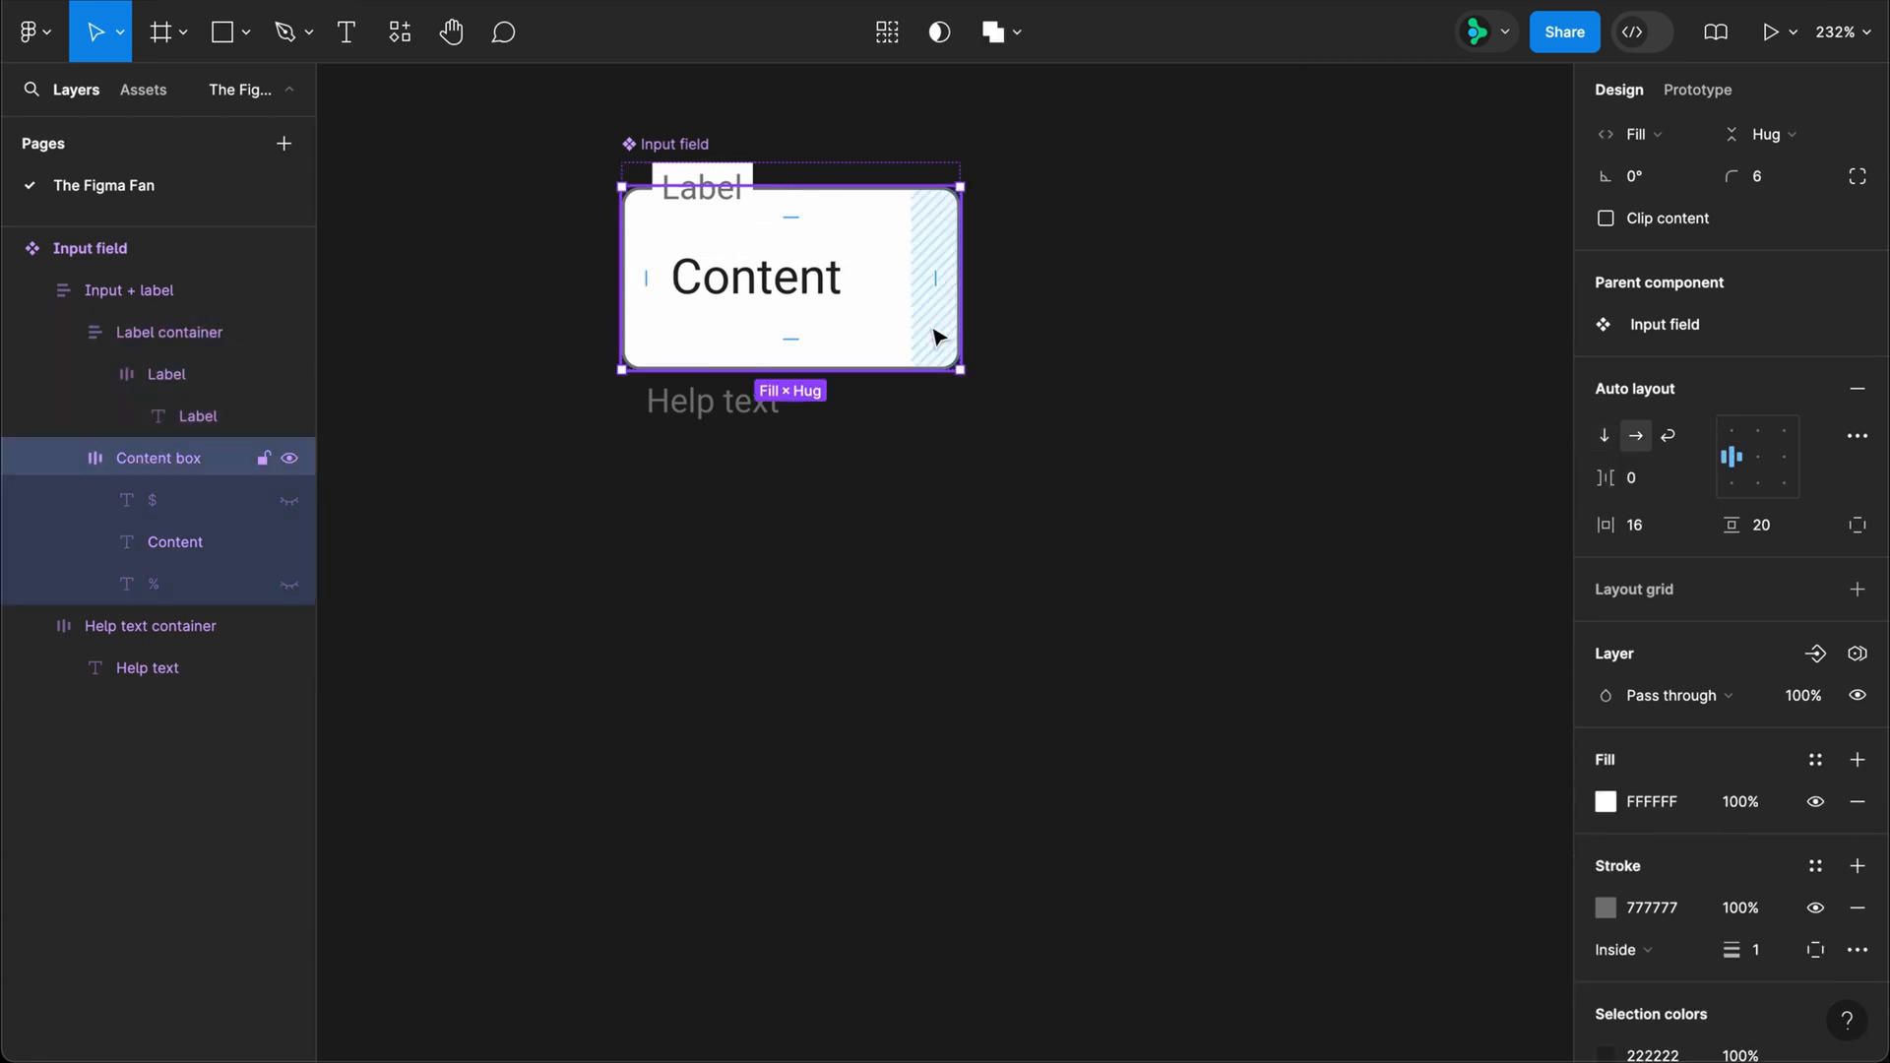
{"action": "left_click", "coordinate": [1693, 527]}
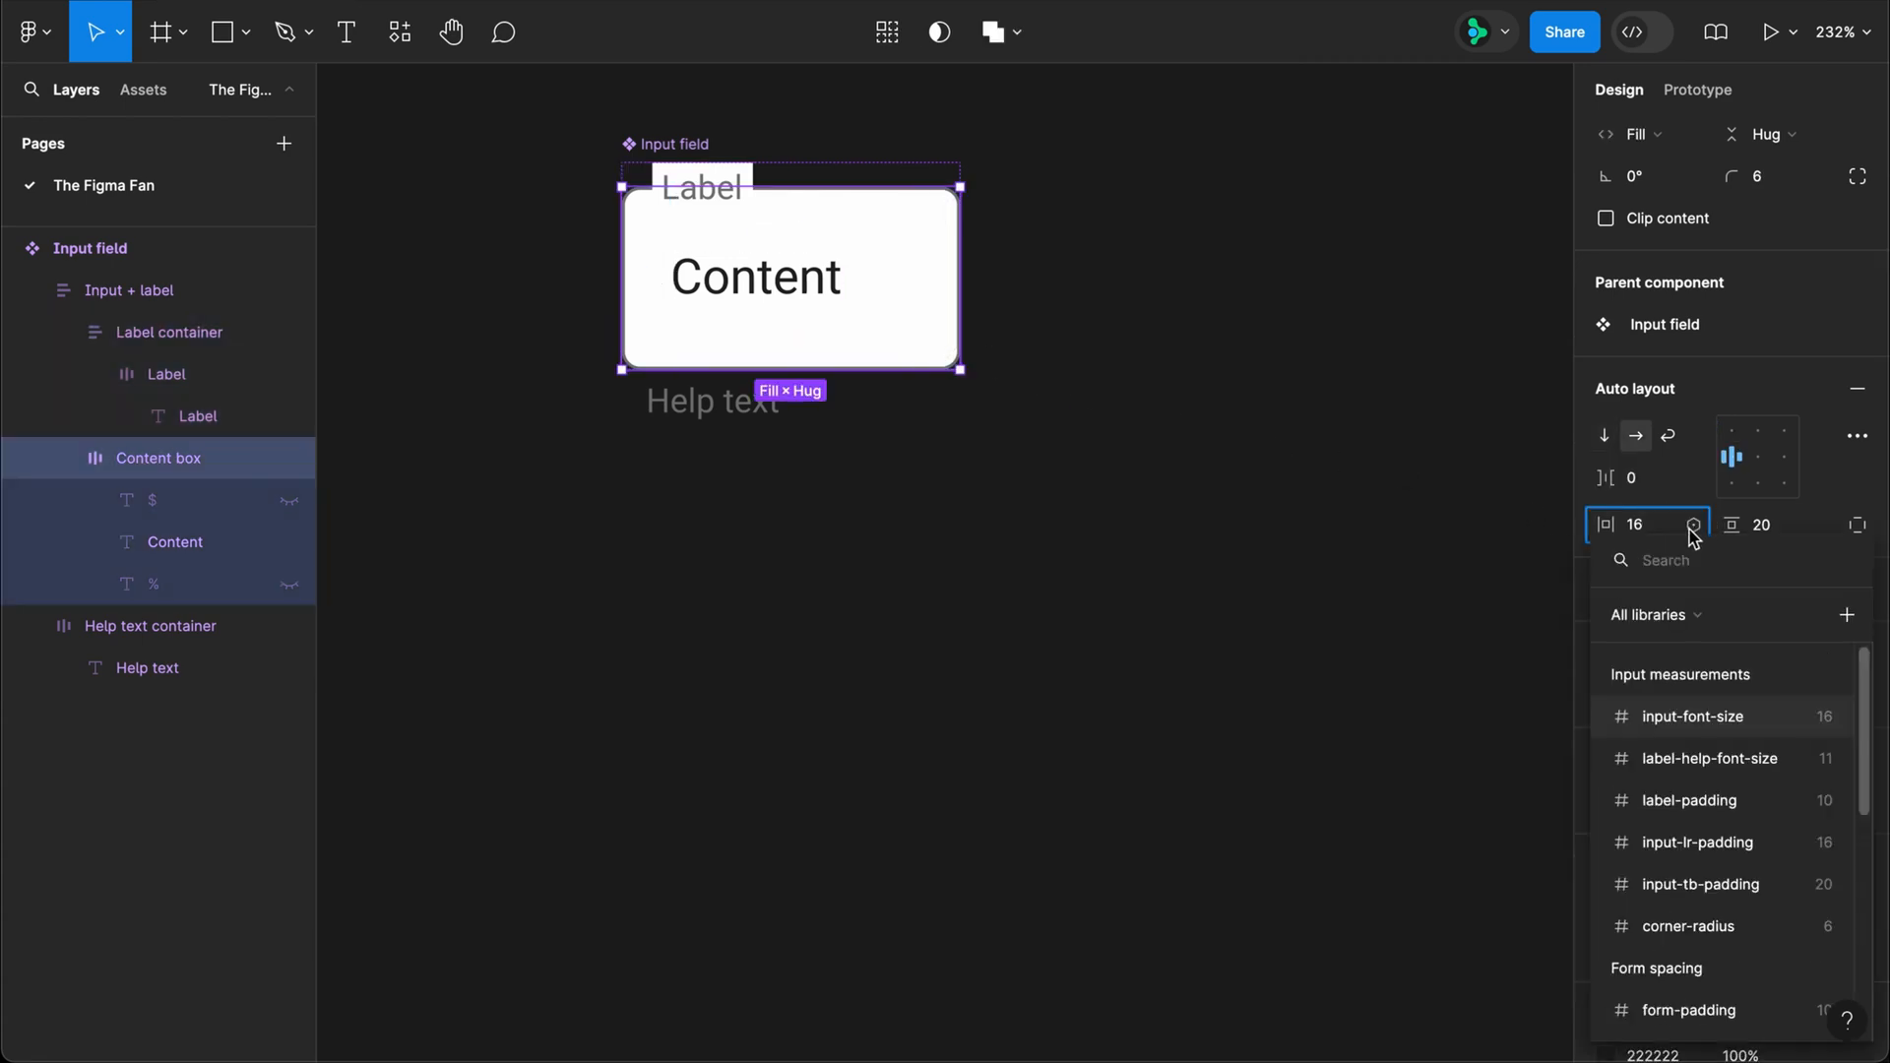
{"action": "left_click", "coordinate": [1717, 843]}
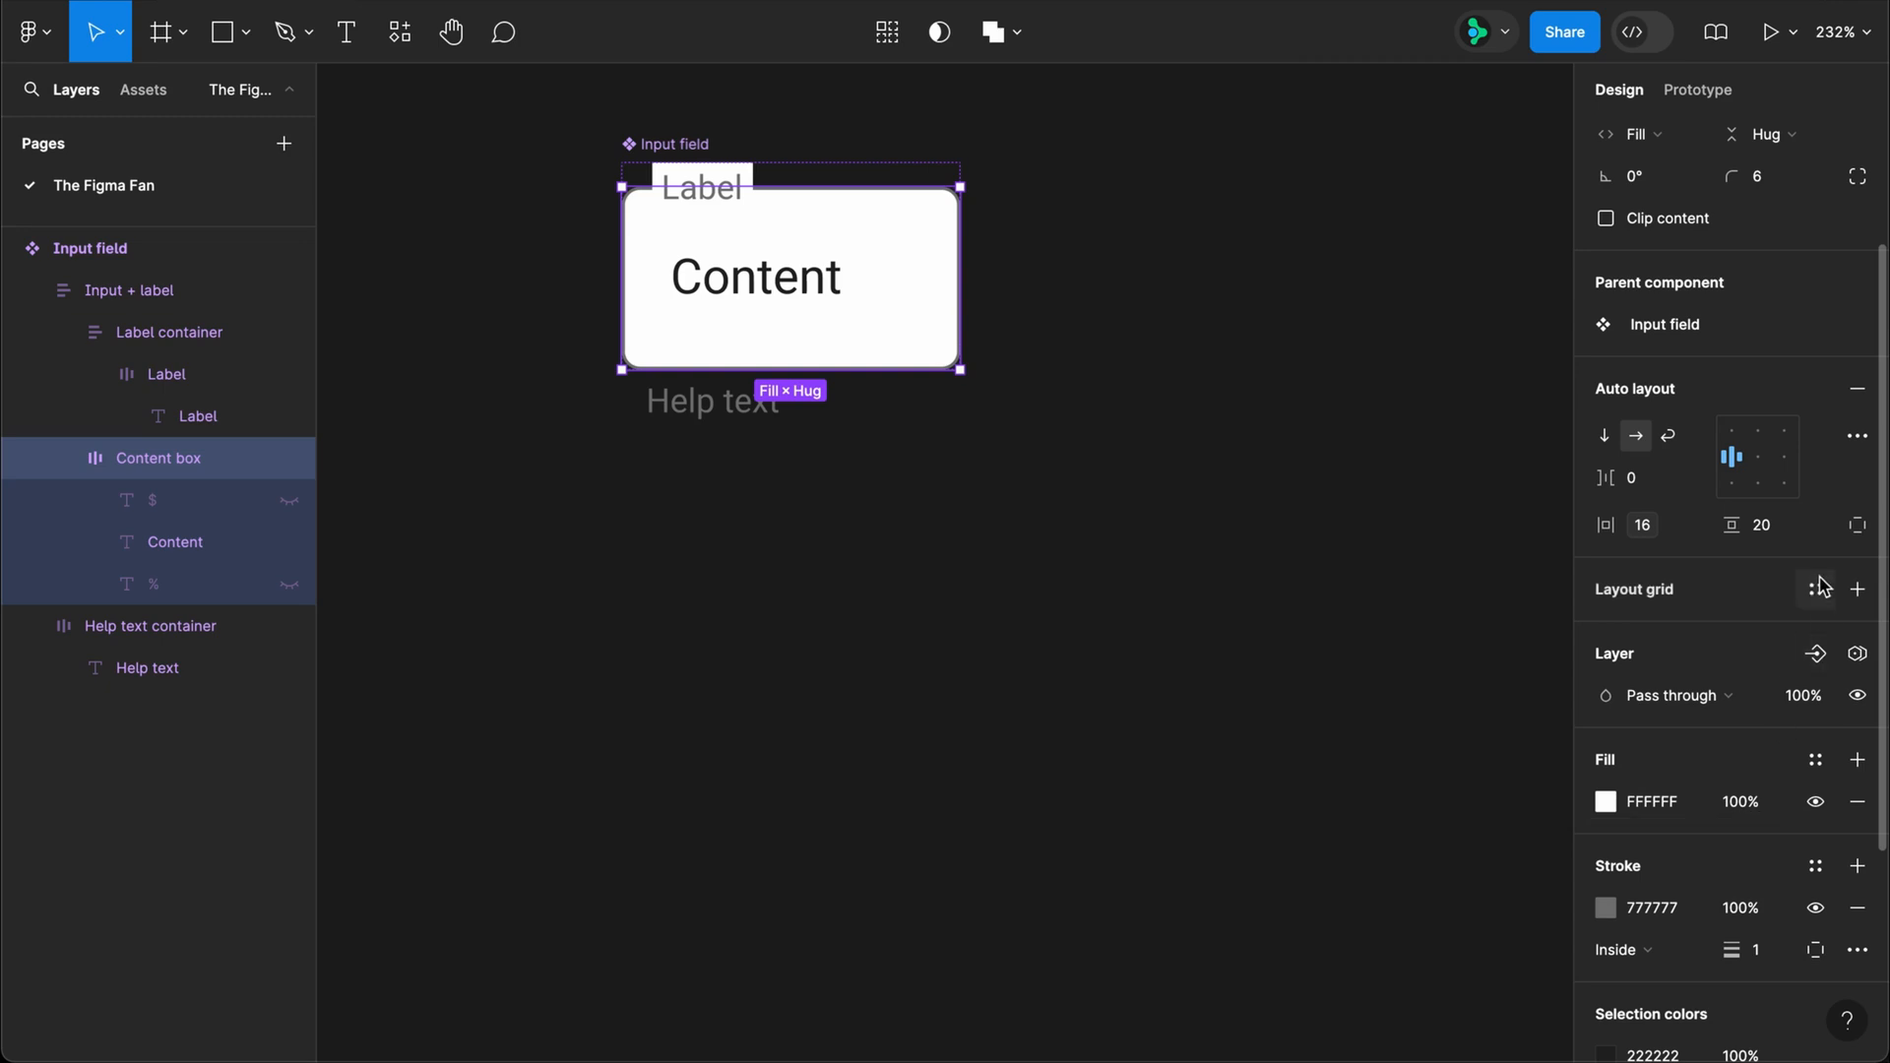
{"action": "left_click", "coordinate": [1819, 525]}
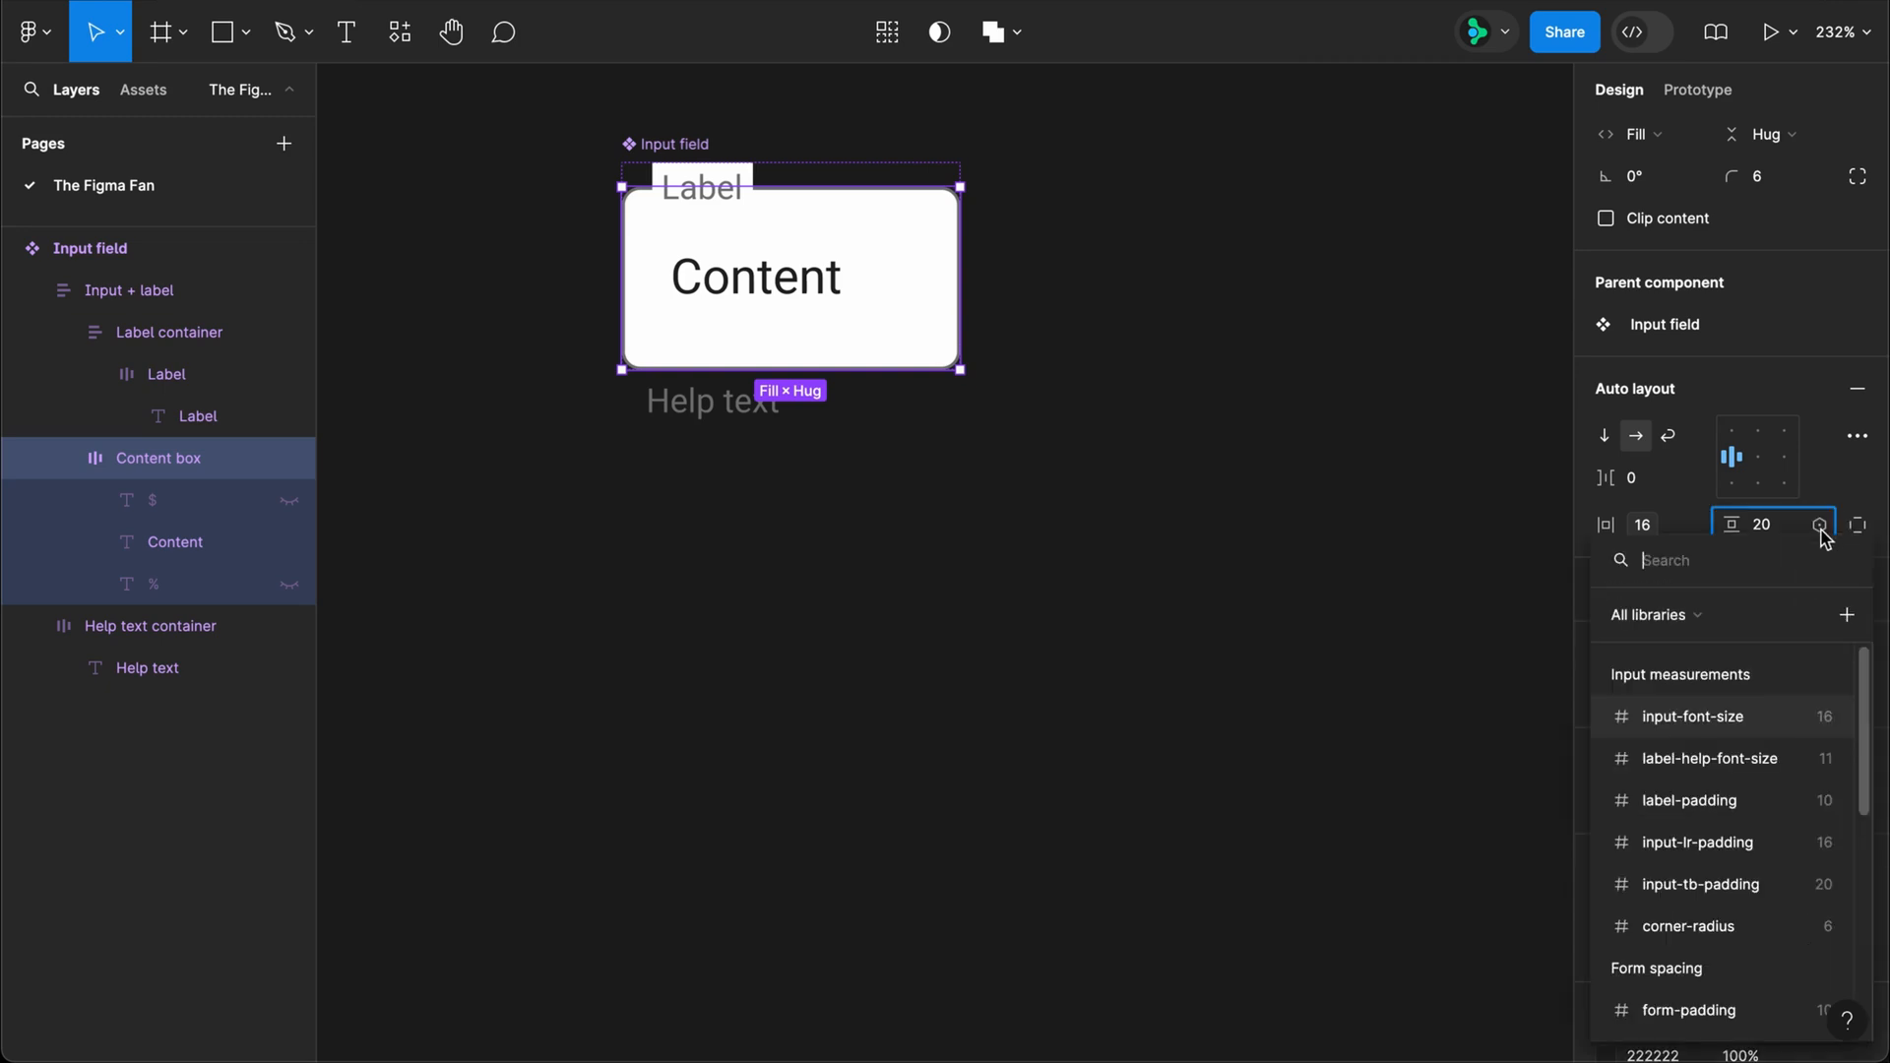
{"action": "left_click", "coordinate": [1770, 889]}
Step: Bind the Content box's corner radius to the corner-radius variable and deselect the frame
{"action": "scroll", "coordinate": [1805, 512], "scroll_direction": "up", "scroll_amount": 3}
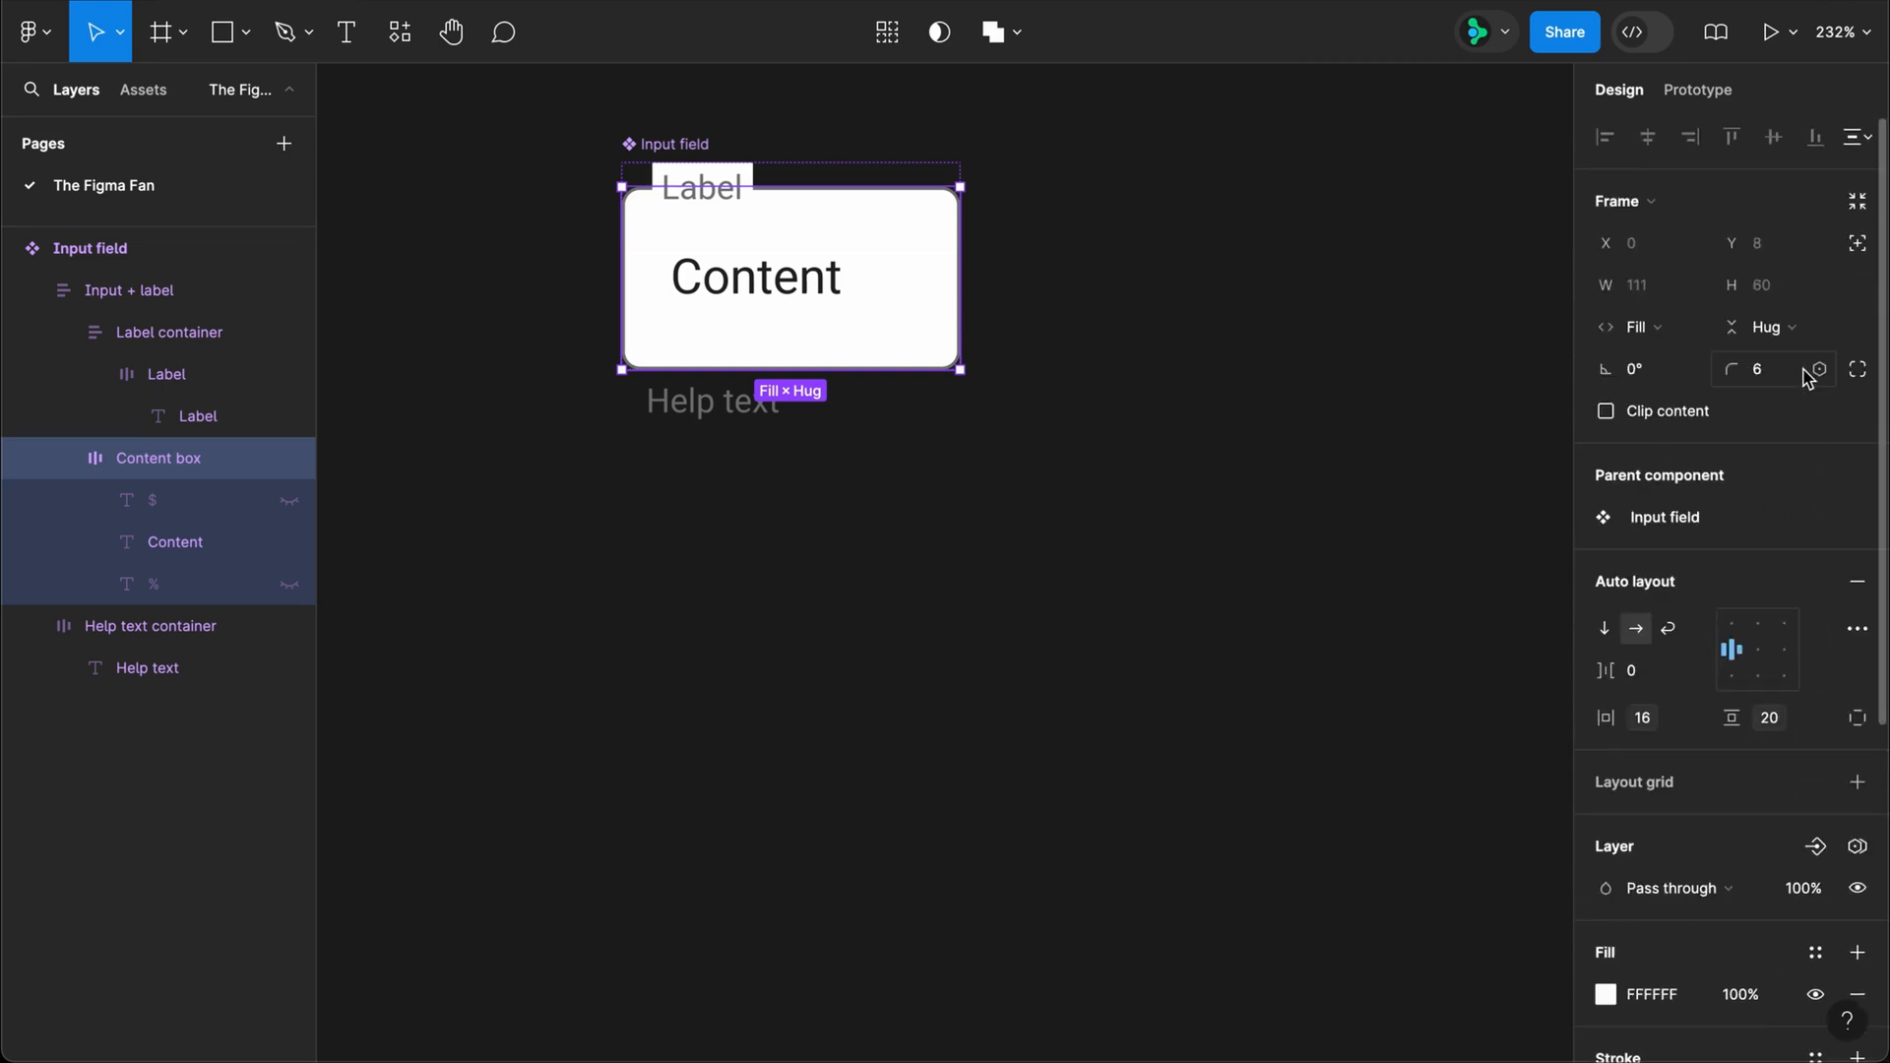
{"action": "left_click", "coordinate": [1817, 371]}
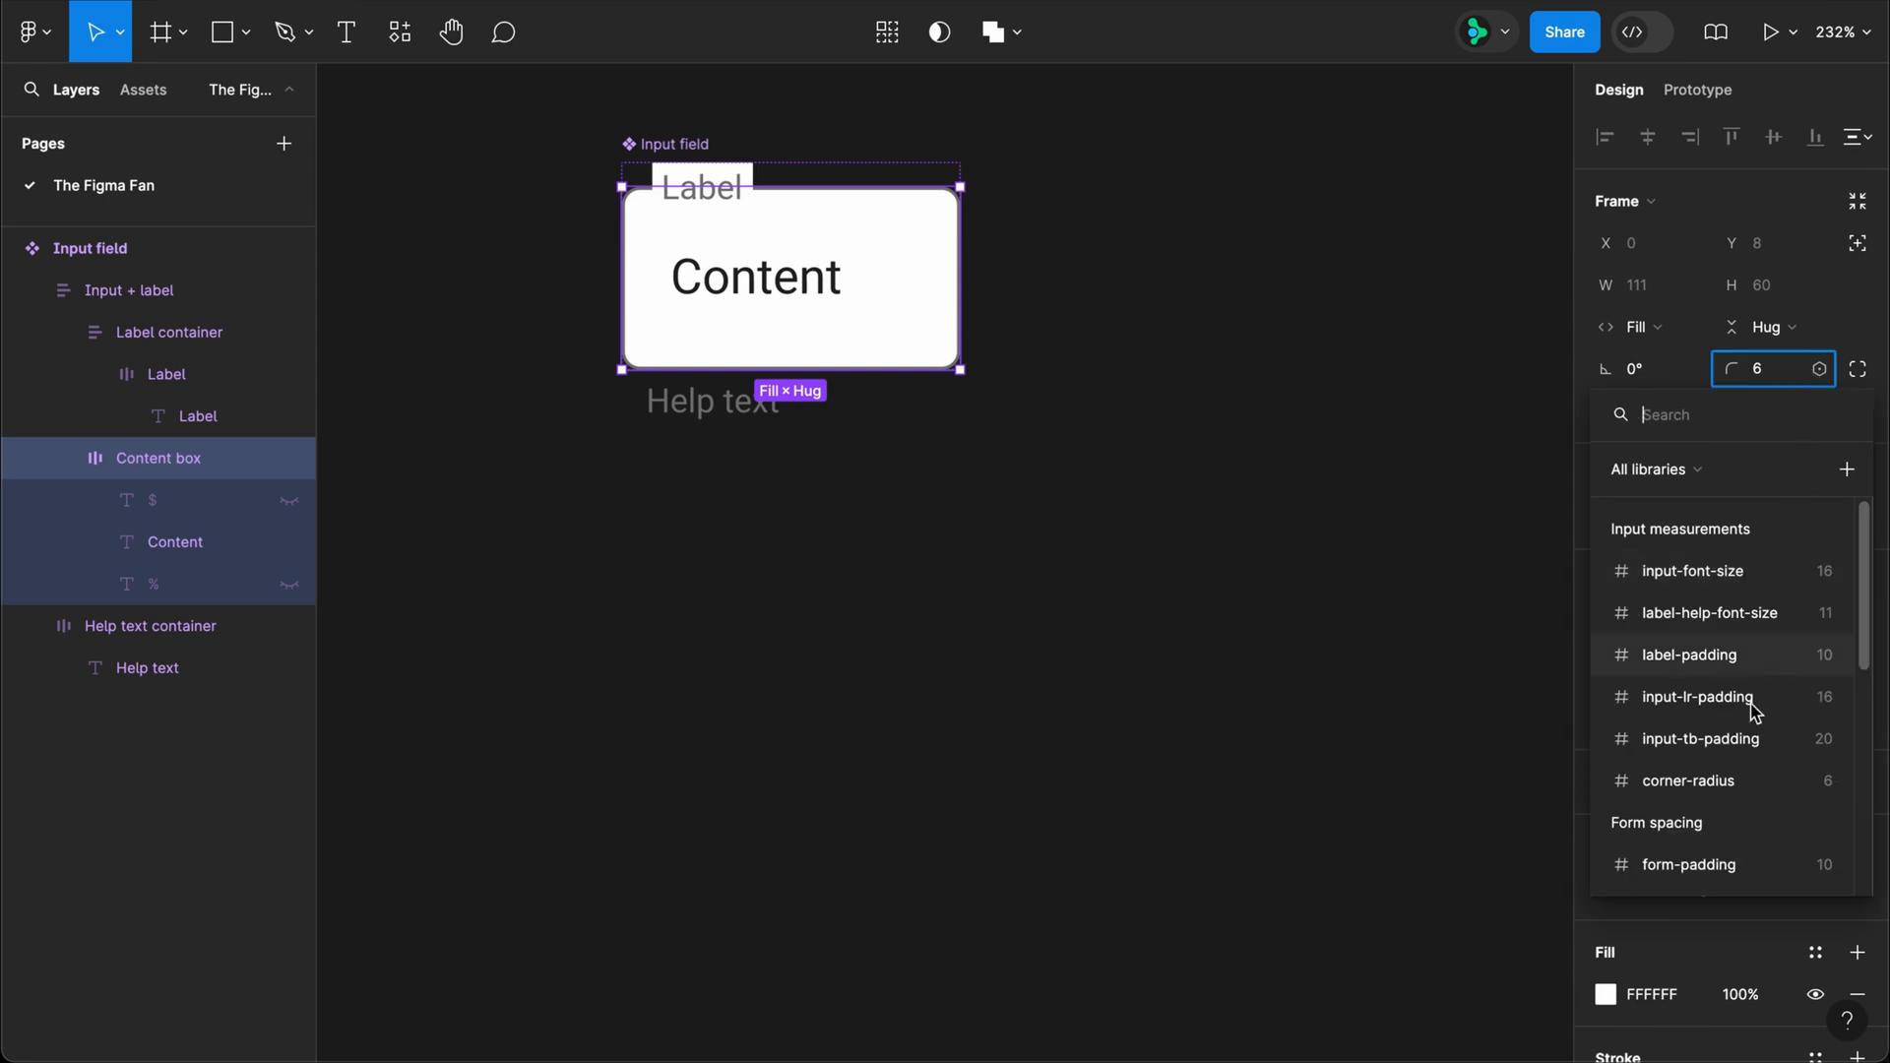
{"action": "left_click", "coordinate": [1713, 784]}
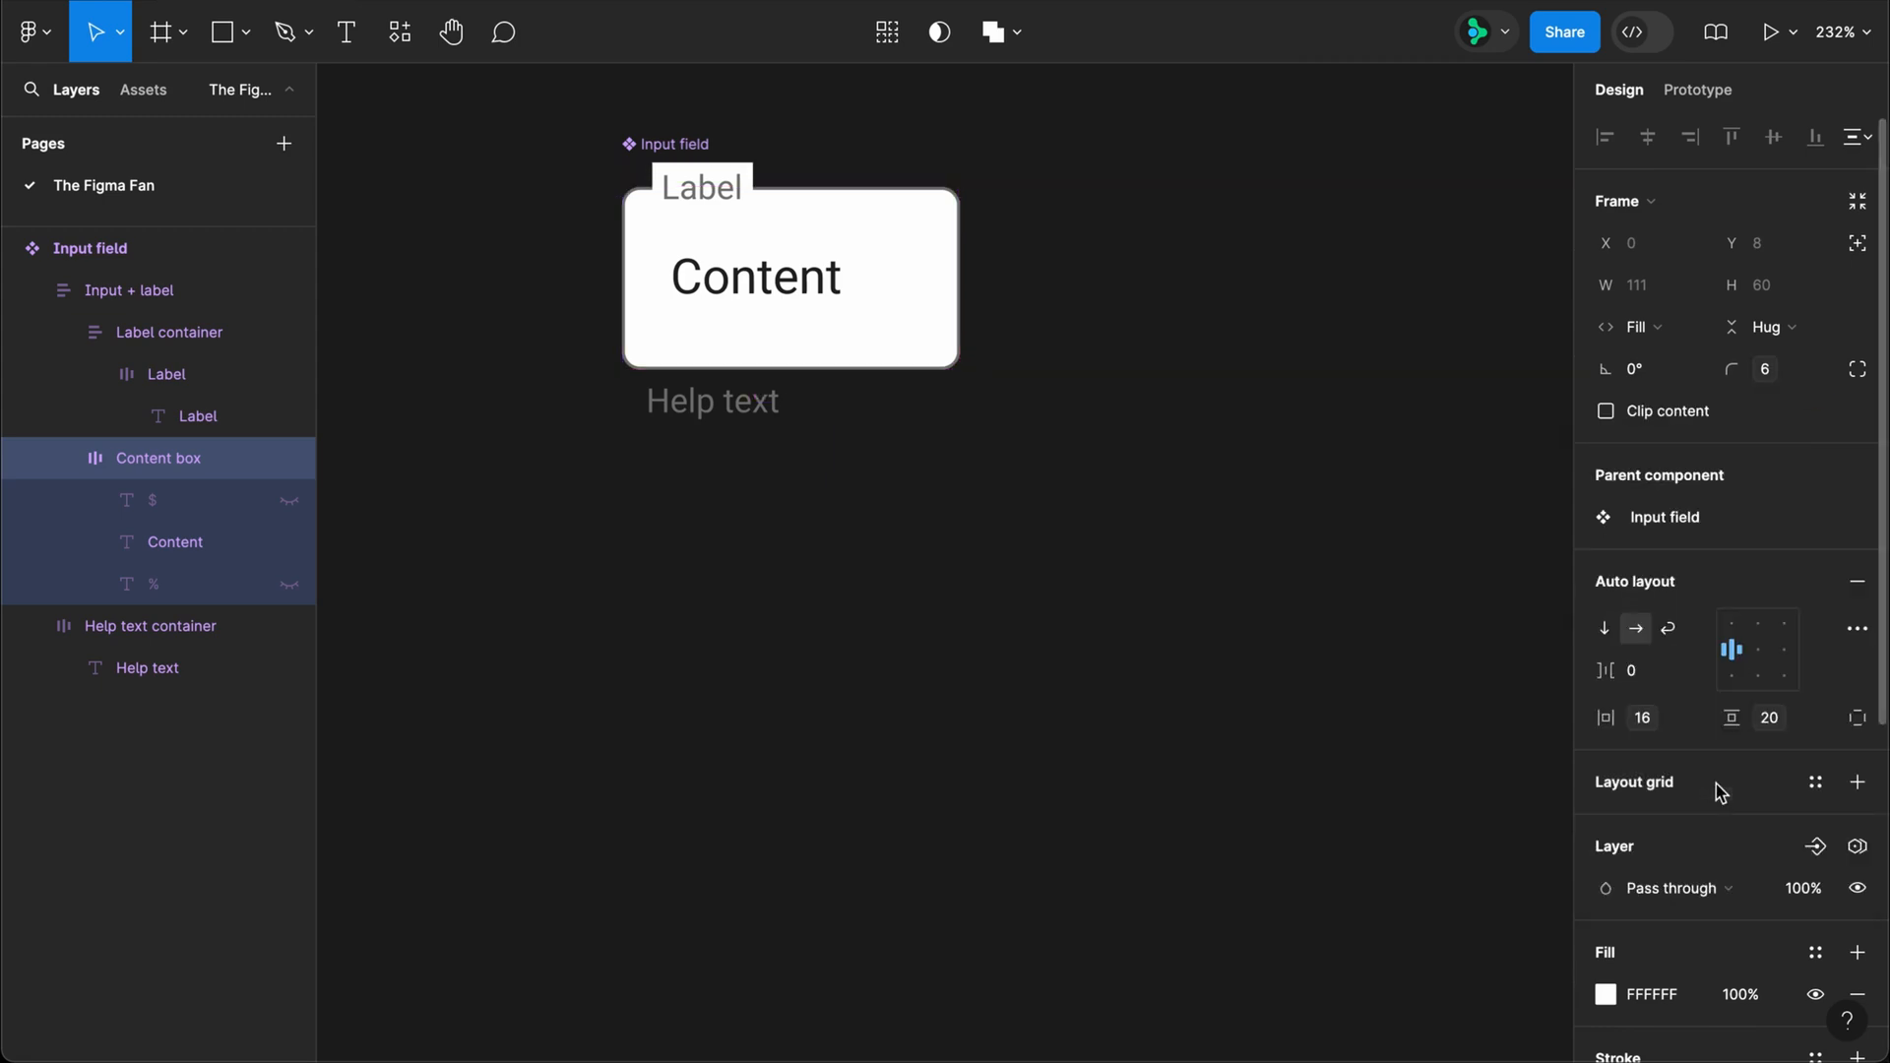
{"action": "left_click", "coordinate": [1047, 495]}
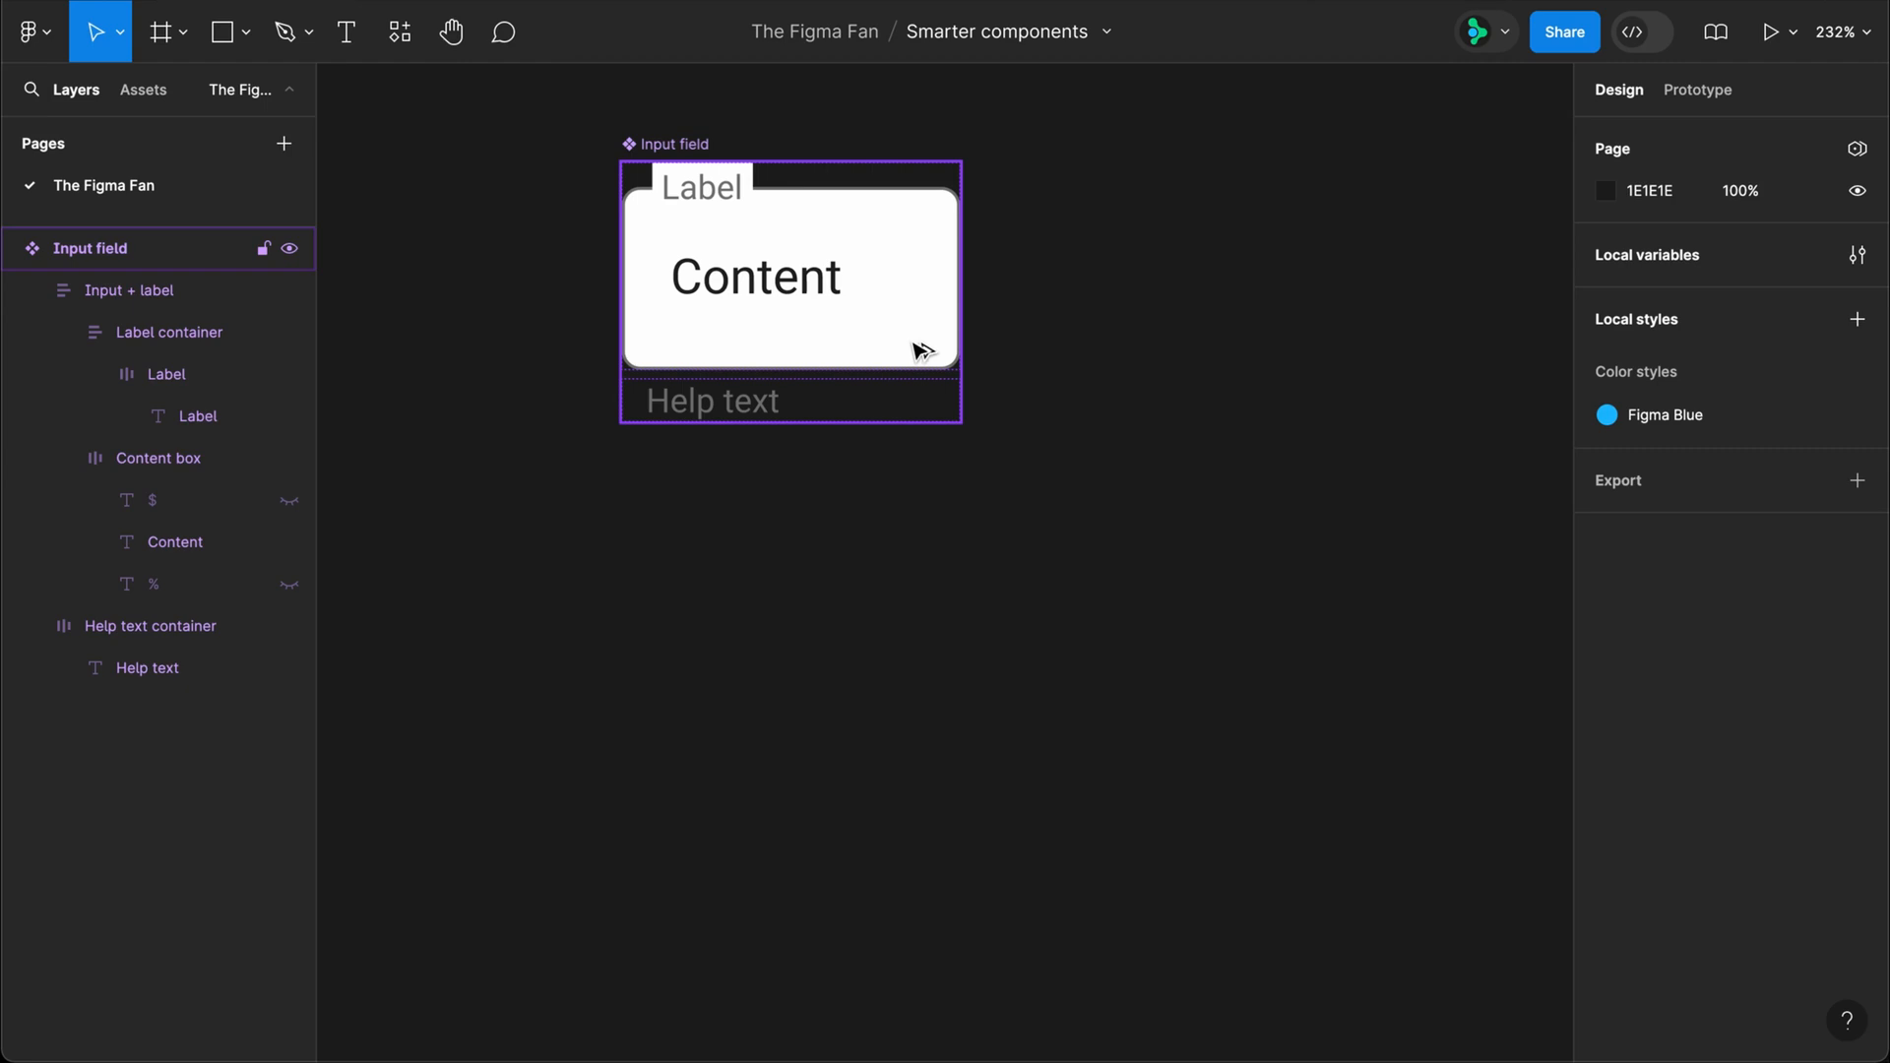
Step: Place an instance of the Input field component below the original and set its Input field variable mode to Small
{"action": "left_click_drag", "start_coordinate": [923, 351], "coordinate": [928, 701]}
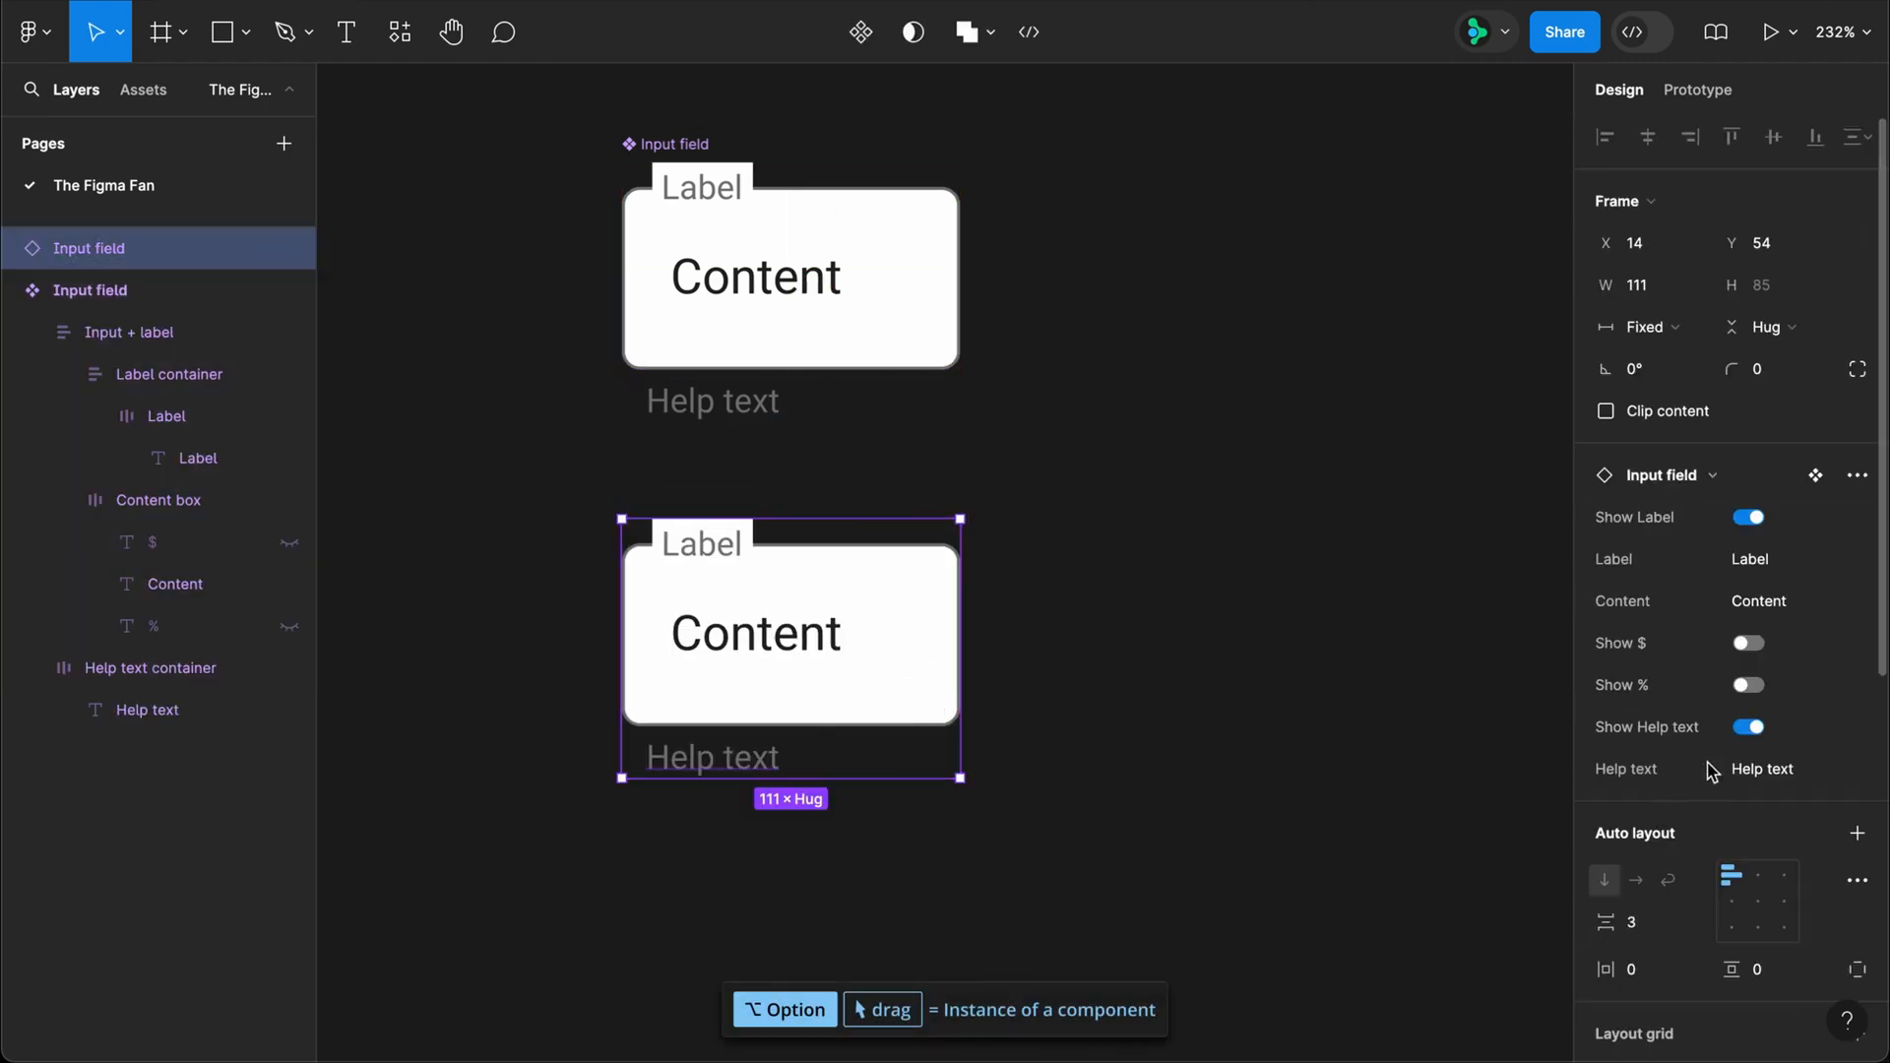
{"action": "scroll", "coordinate": [1673, 768], "scroll_direction": "down", "scroll_amount": 6}
{"action": "left_click", "coordinate": [1858, 476]}
{"action": "mouse_move", "coordinate": [1751, 574]}
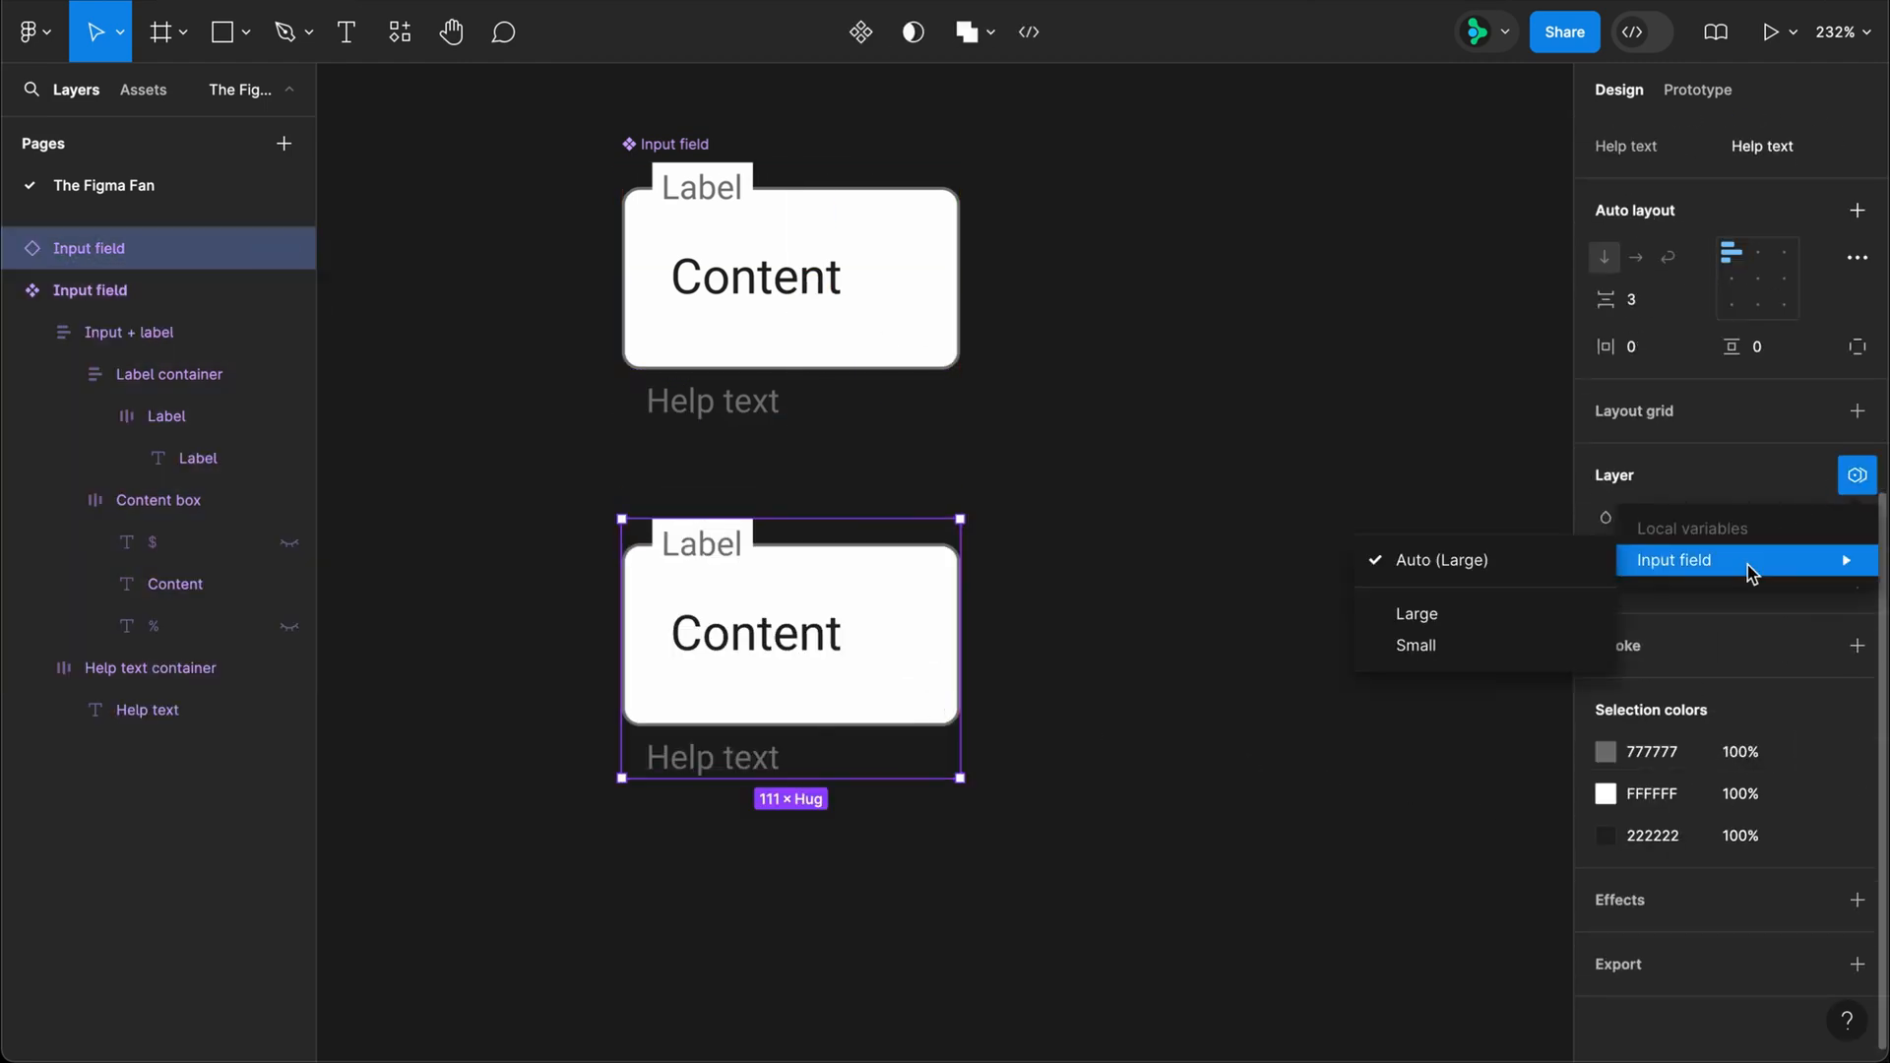
{"action": "left_click", "coordinate": [1519, 645]}
Step: Switch the instance's Input field variable mode to Large and back to Small to compare the sizes
{"action": "left_click", "coordinate": [1754, 555]}
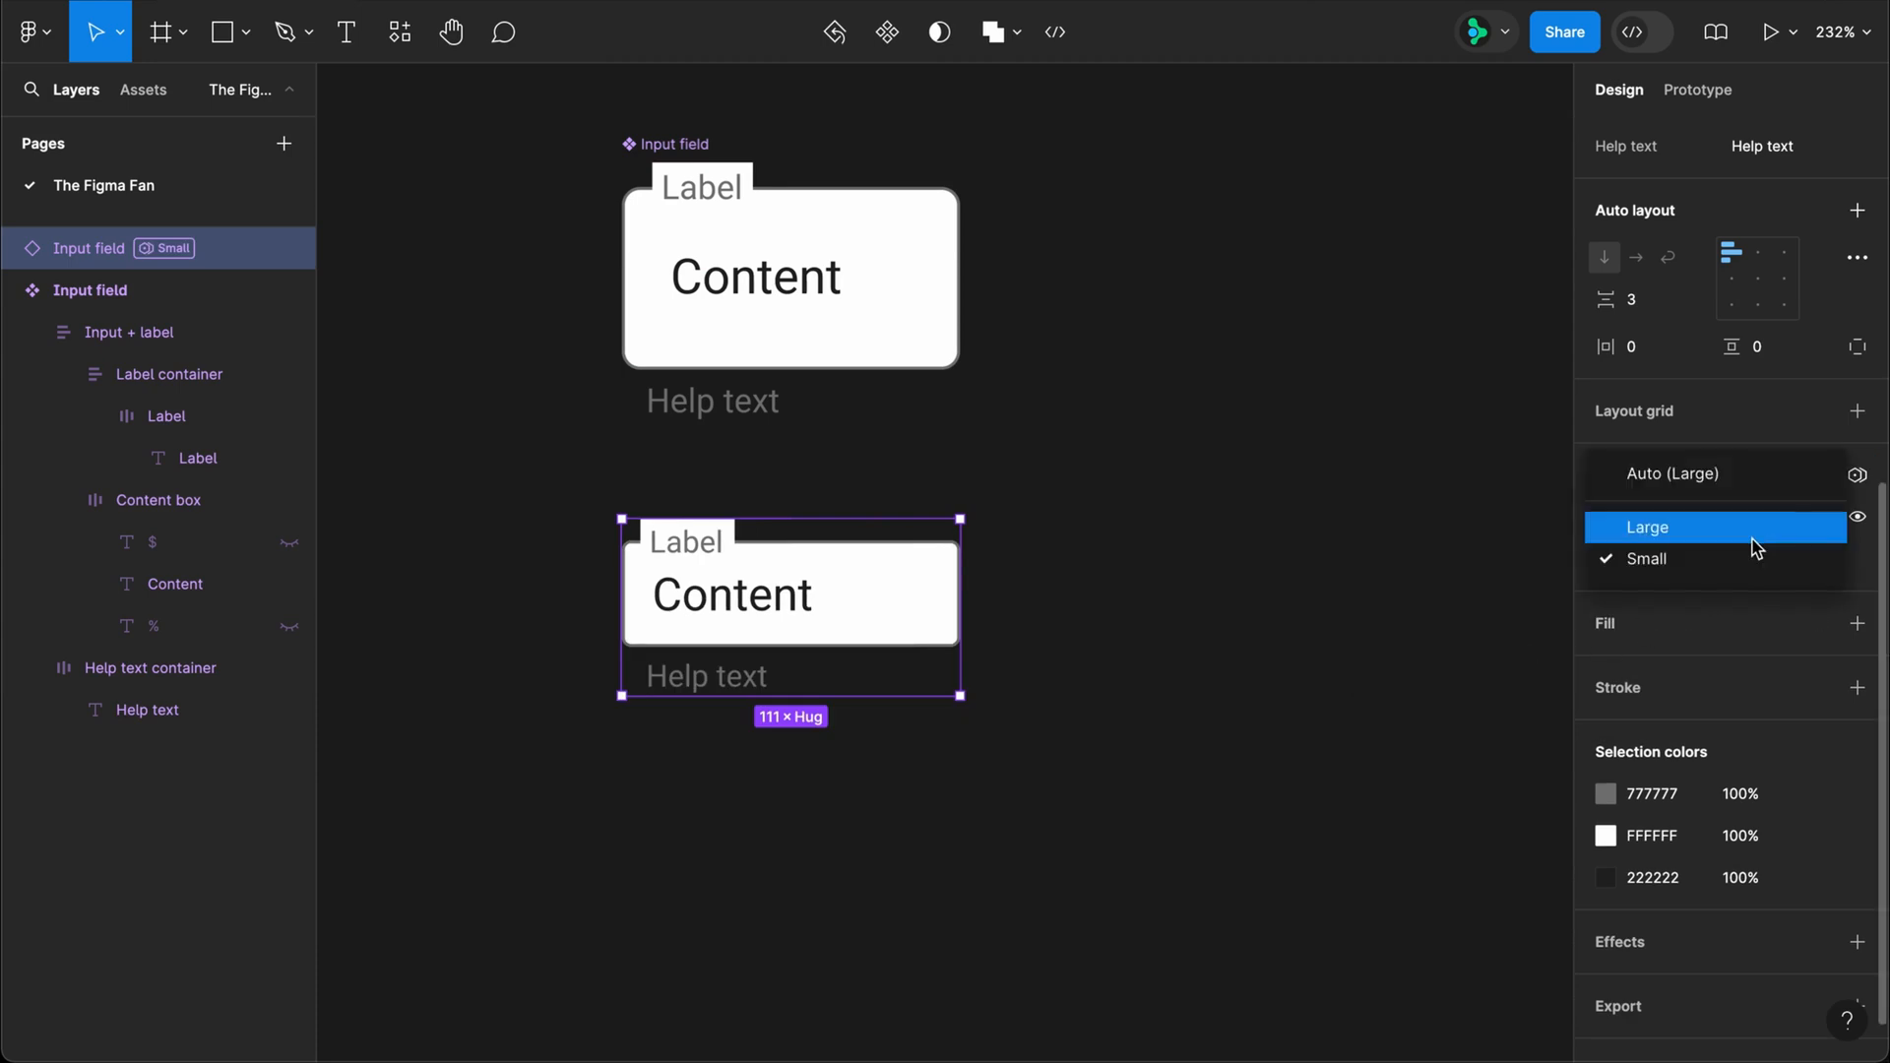
{"action": "left_click", "coordinate": [1755, 531]}
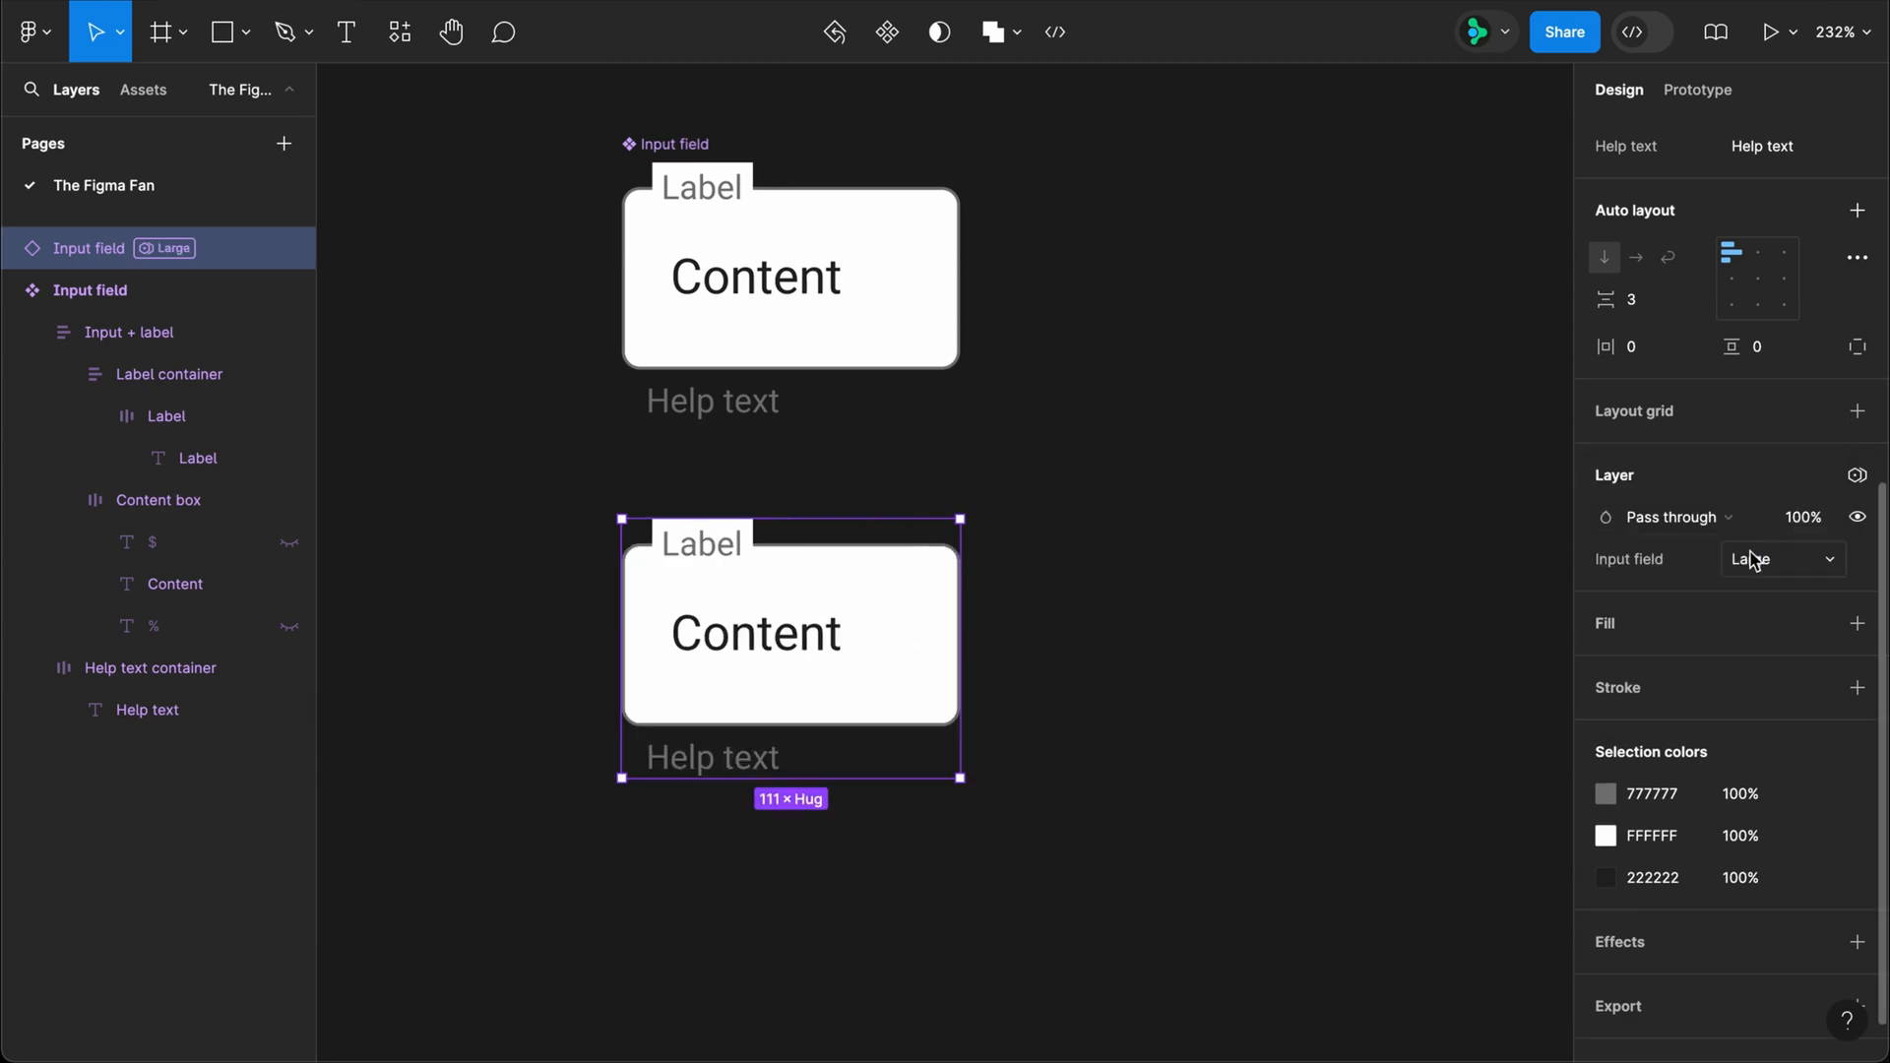
{"action": "left_click", "coordinate": [1752, 559]}
{"action": "left_click", "coordinate": [1757, 598]}
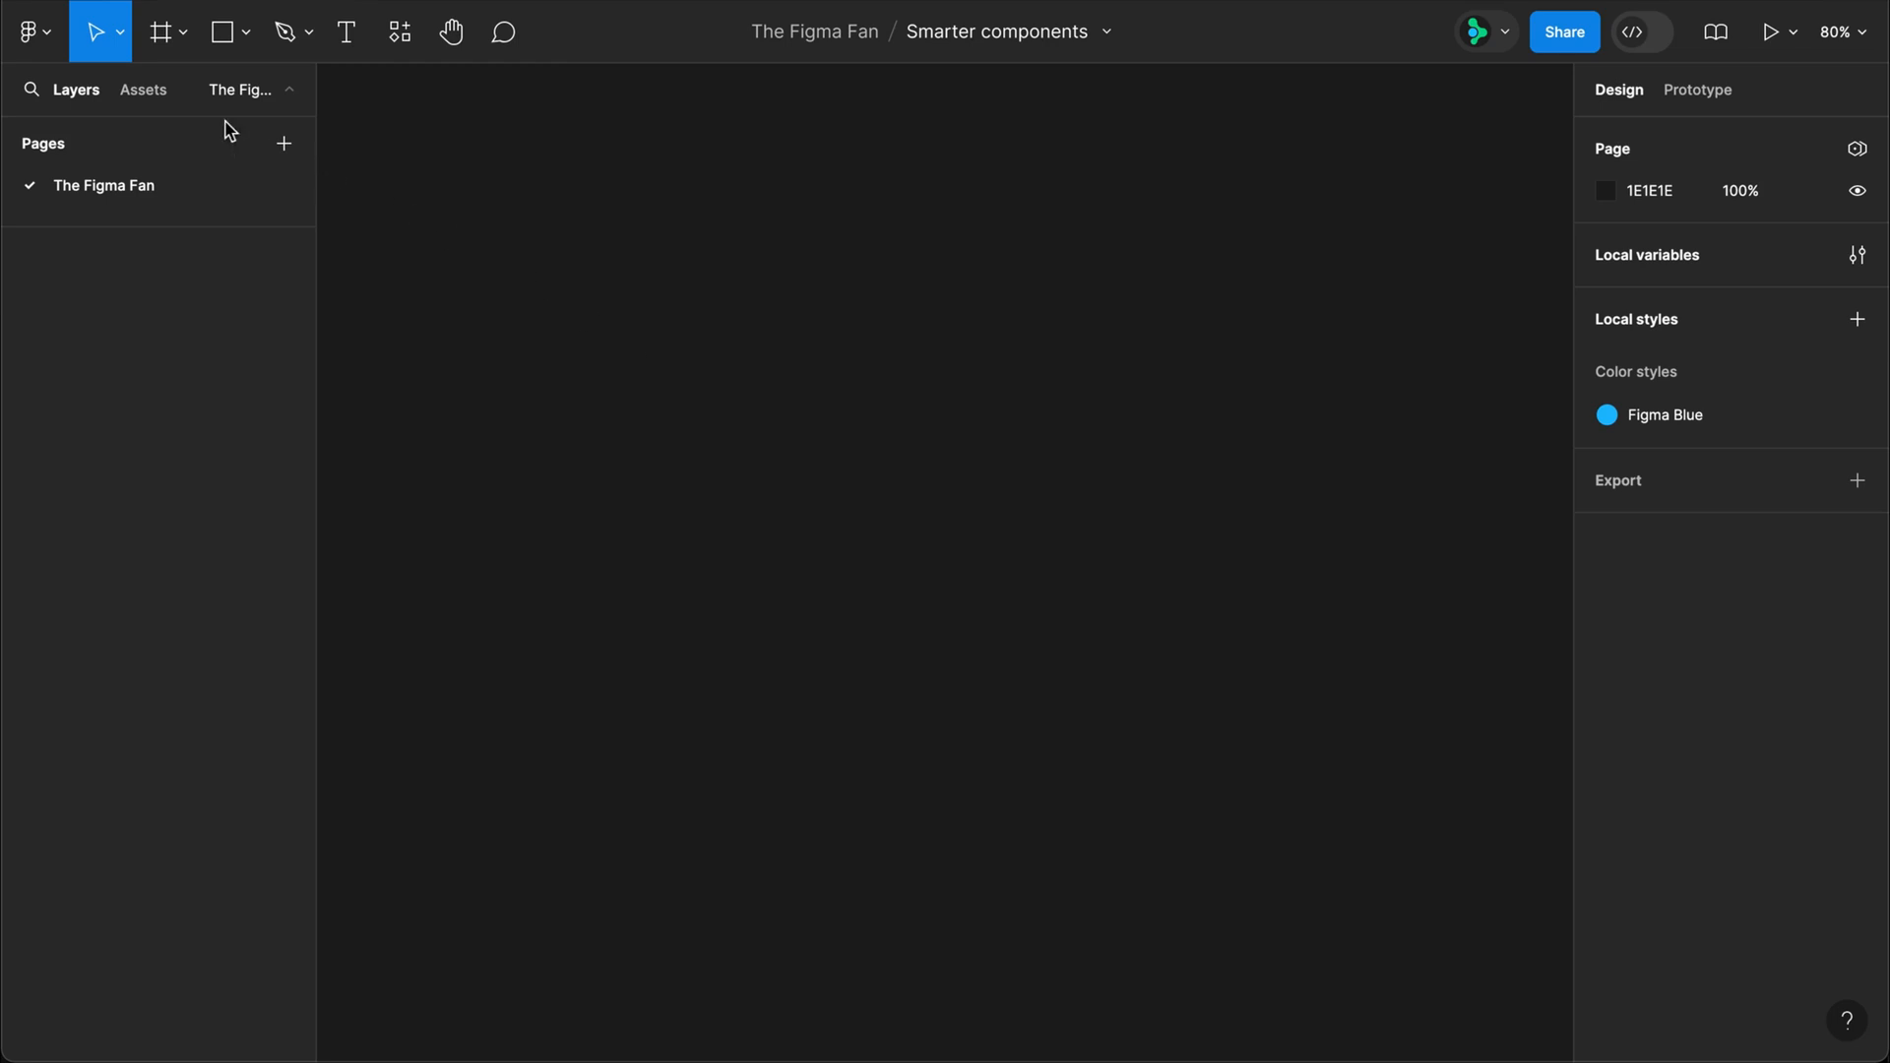
Step: Place the Icon and Title components from the local assets side by side on the empty canvas and wrap them in an auto layout frame
{"action": "left_click", "coordinate": [144, 91]}
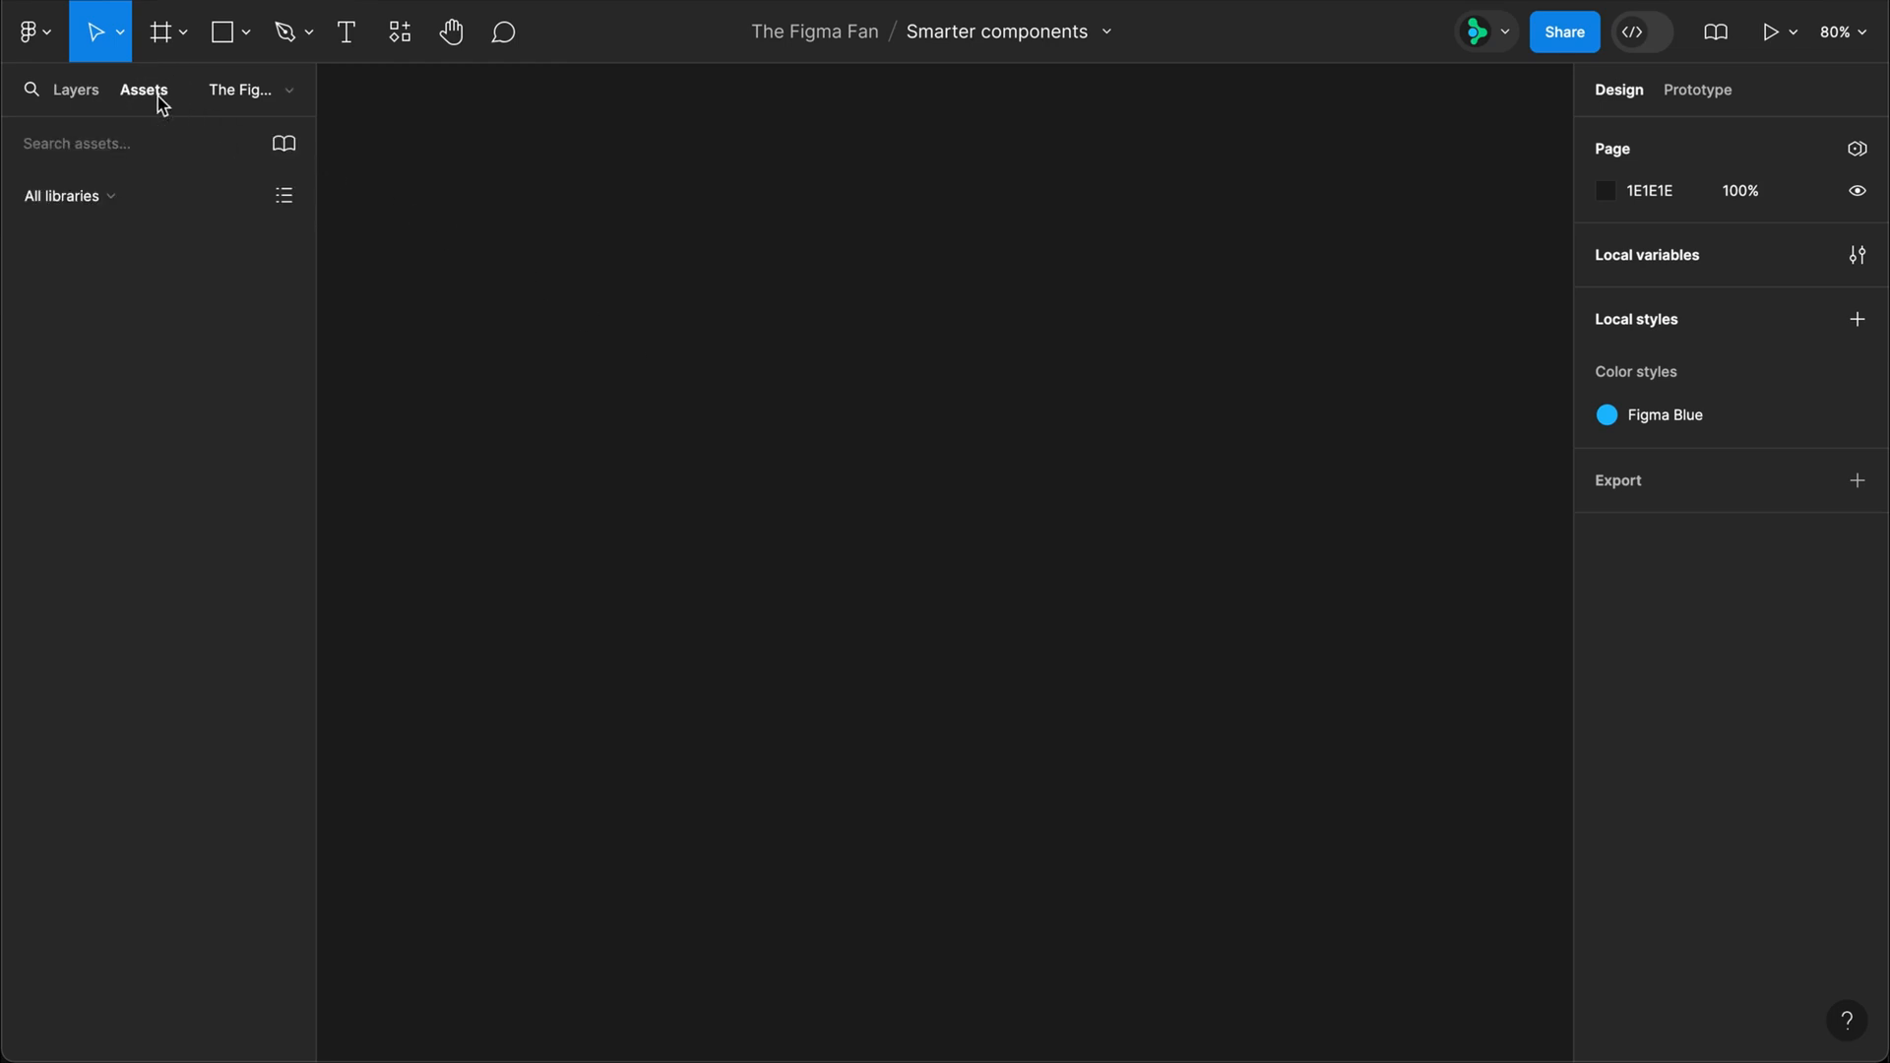
{"action": "left_click_drag", "start_coordinate": [93, 350], "coordinate": [638, 281]}
{"action": "left_click_drag", "start_coordinate": [118, 521], "coordinate": [864, 327]}
{"action": "key", "text": "super+a"}
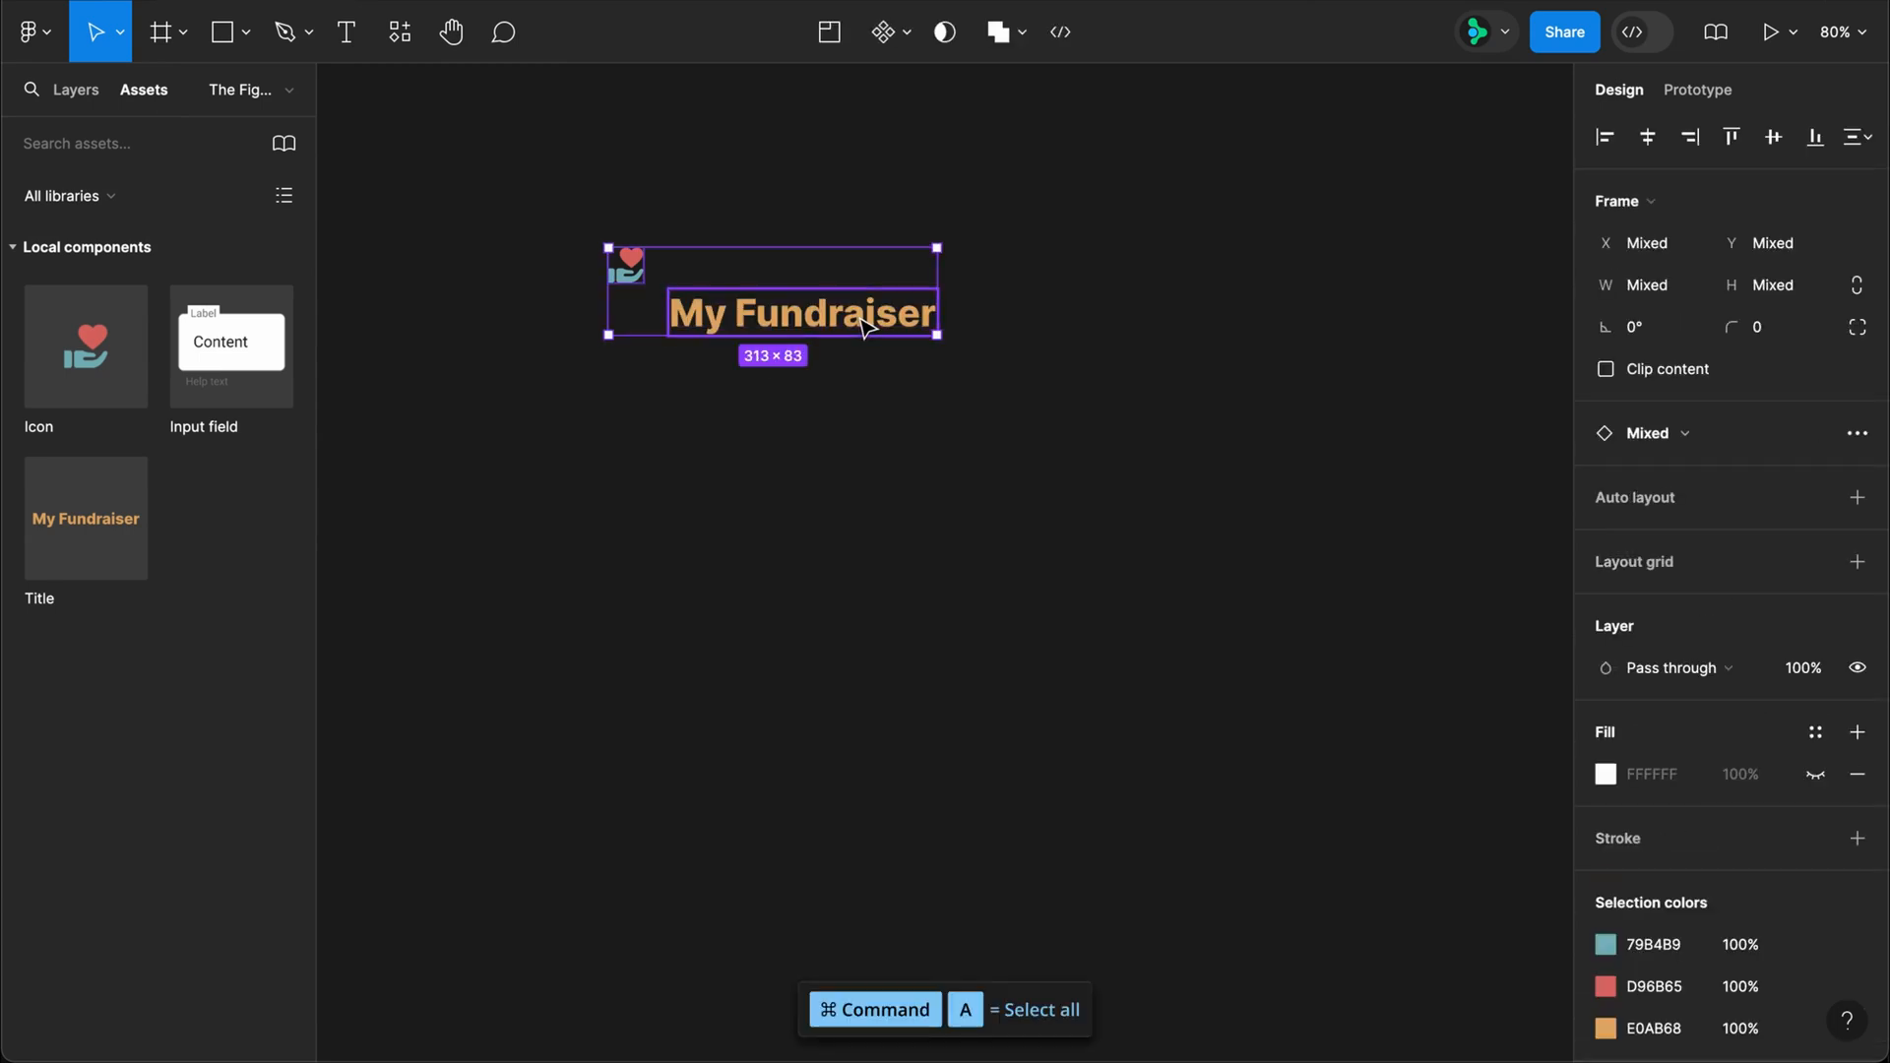
{"action": "key", "text": "shift+a"}
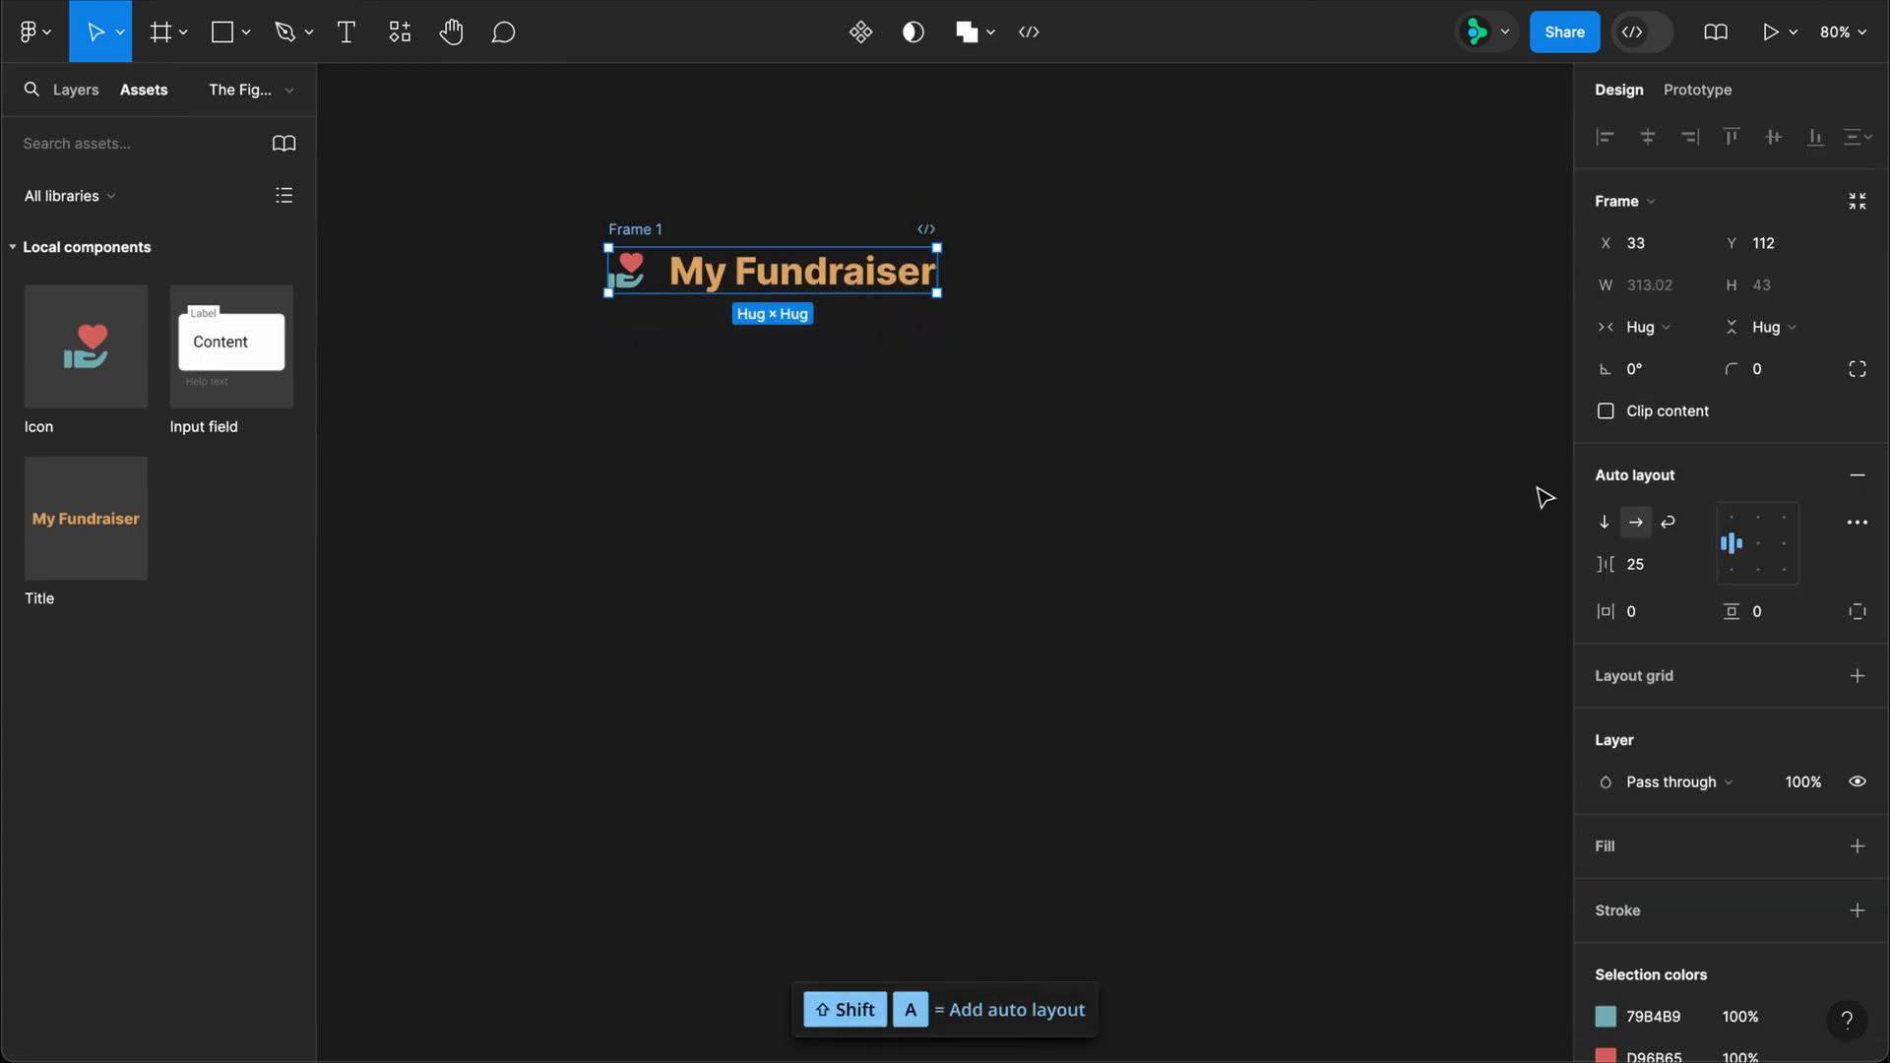
Step: Set the icon and title frame's auto layout to wrap, with top center alignment and a gap of 10
{"action": "left_click", "coordinate": [1668, 522]}
{"action": "left_click", "coordinate": [1758, 516]}
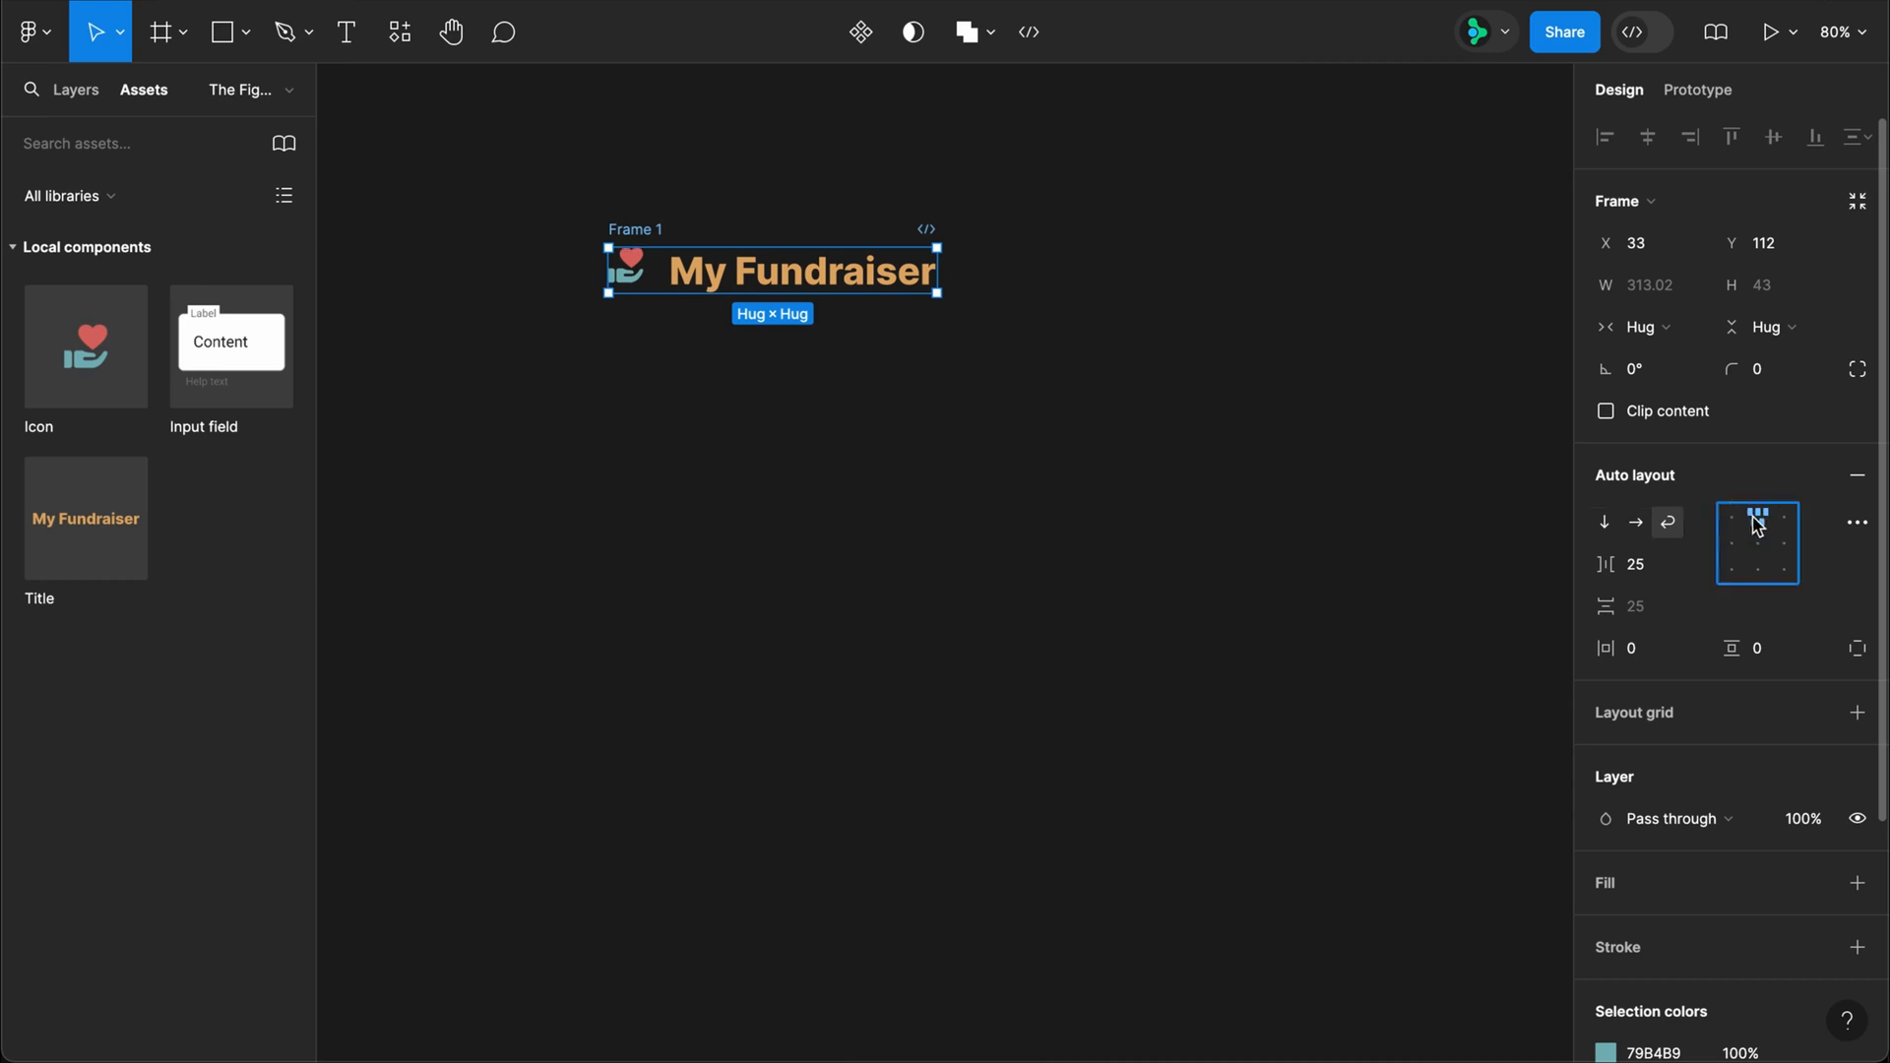
{"action": "left_click", "coordinate": [1663, 574]}
{"action": "type", "text": "10"}
{"action": "key", "text": "Return"}
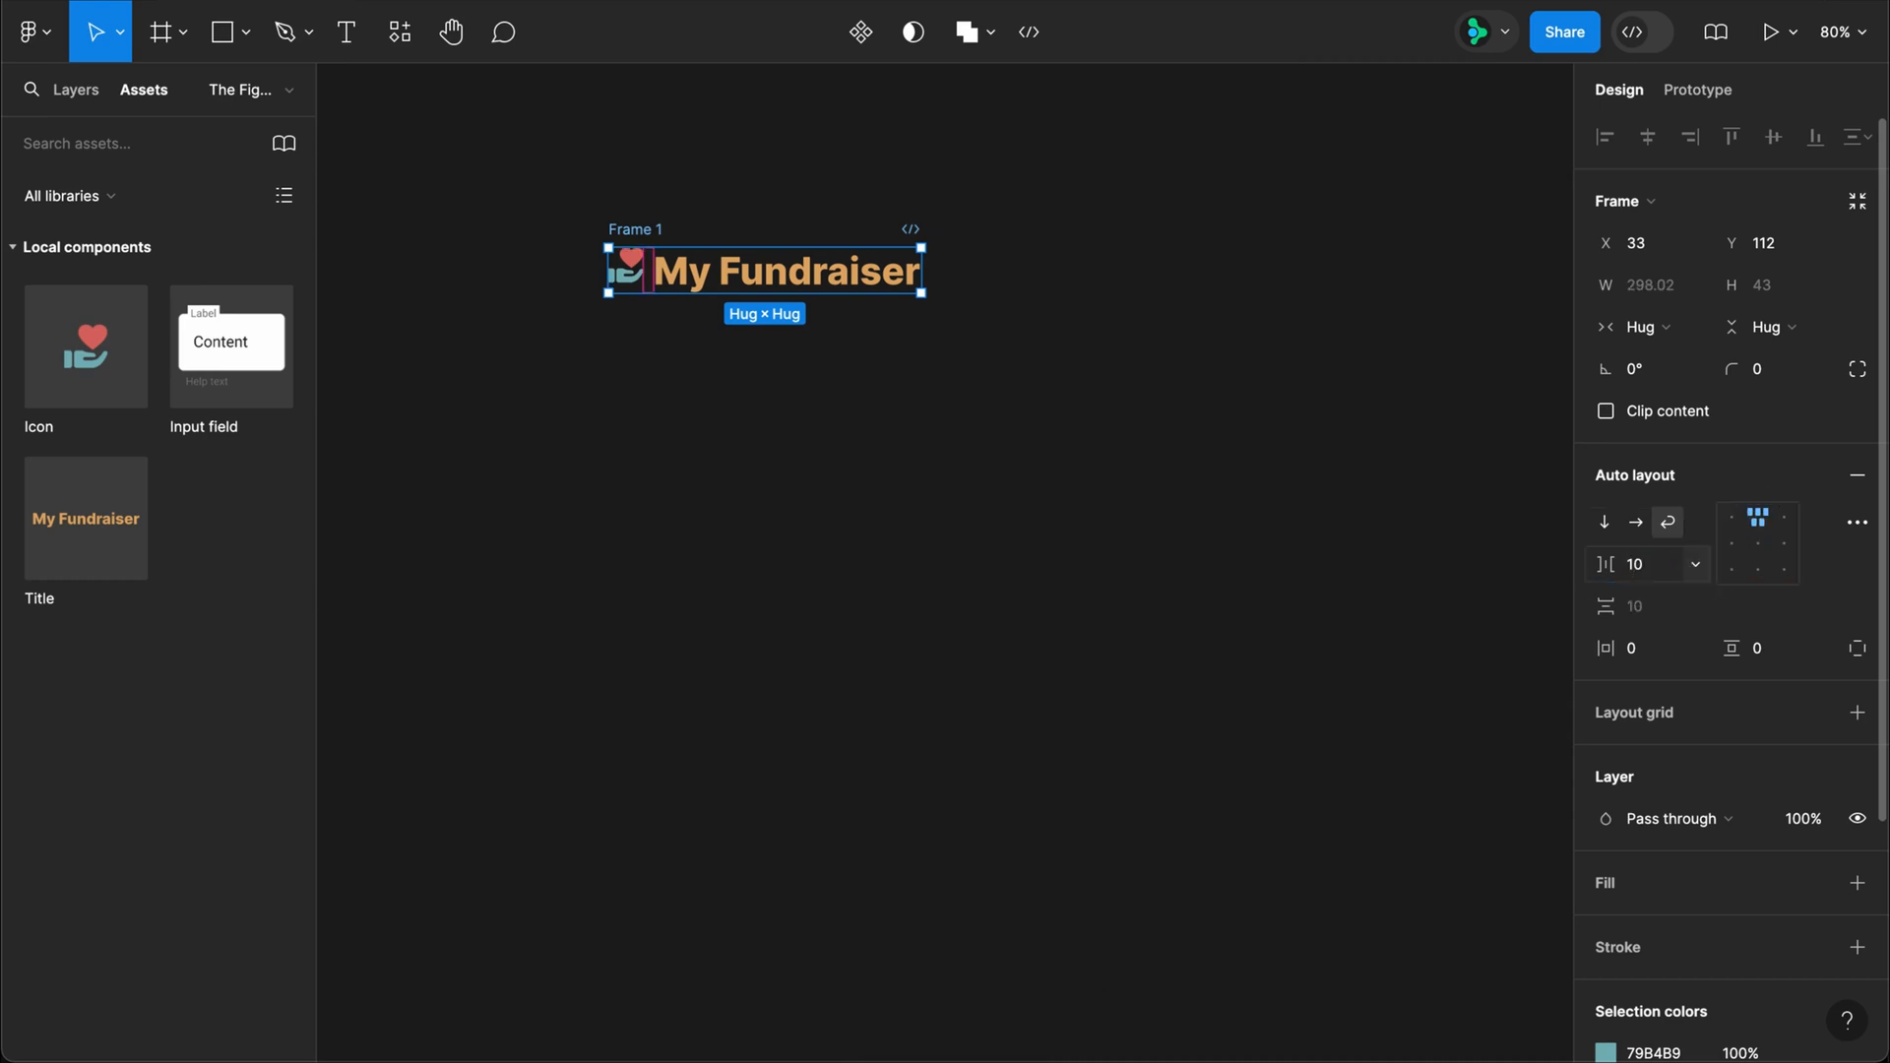
Step: Give the icon and title frame a top padding of 10 and a bottom padding of 20
{"action": "left_click", "coordinate": [1858, 647]}
{"action": "type", "text": "10"}
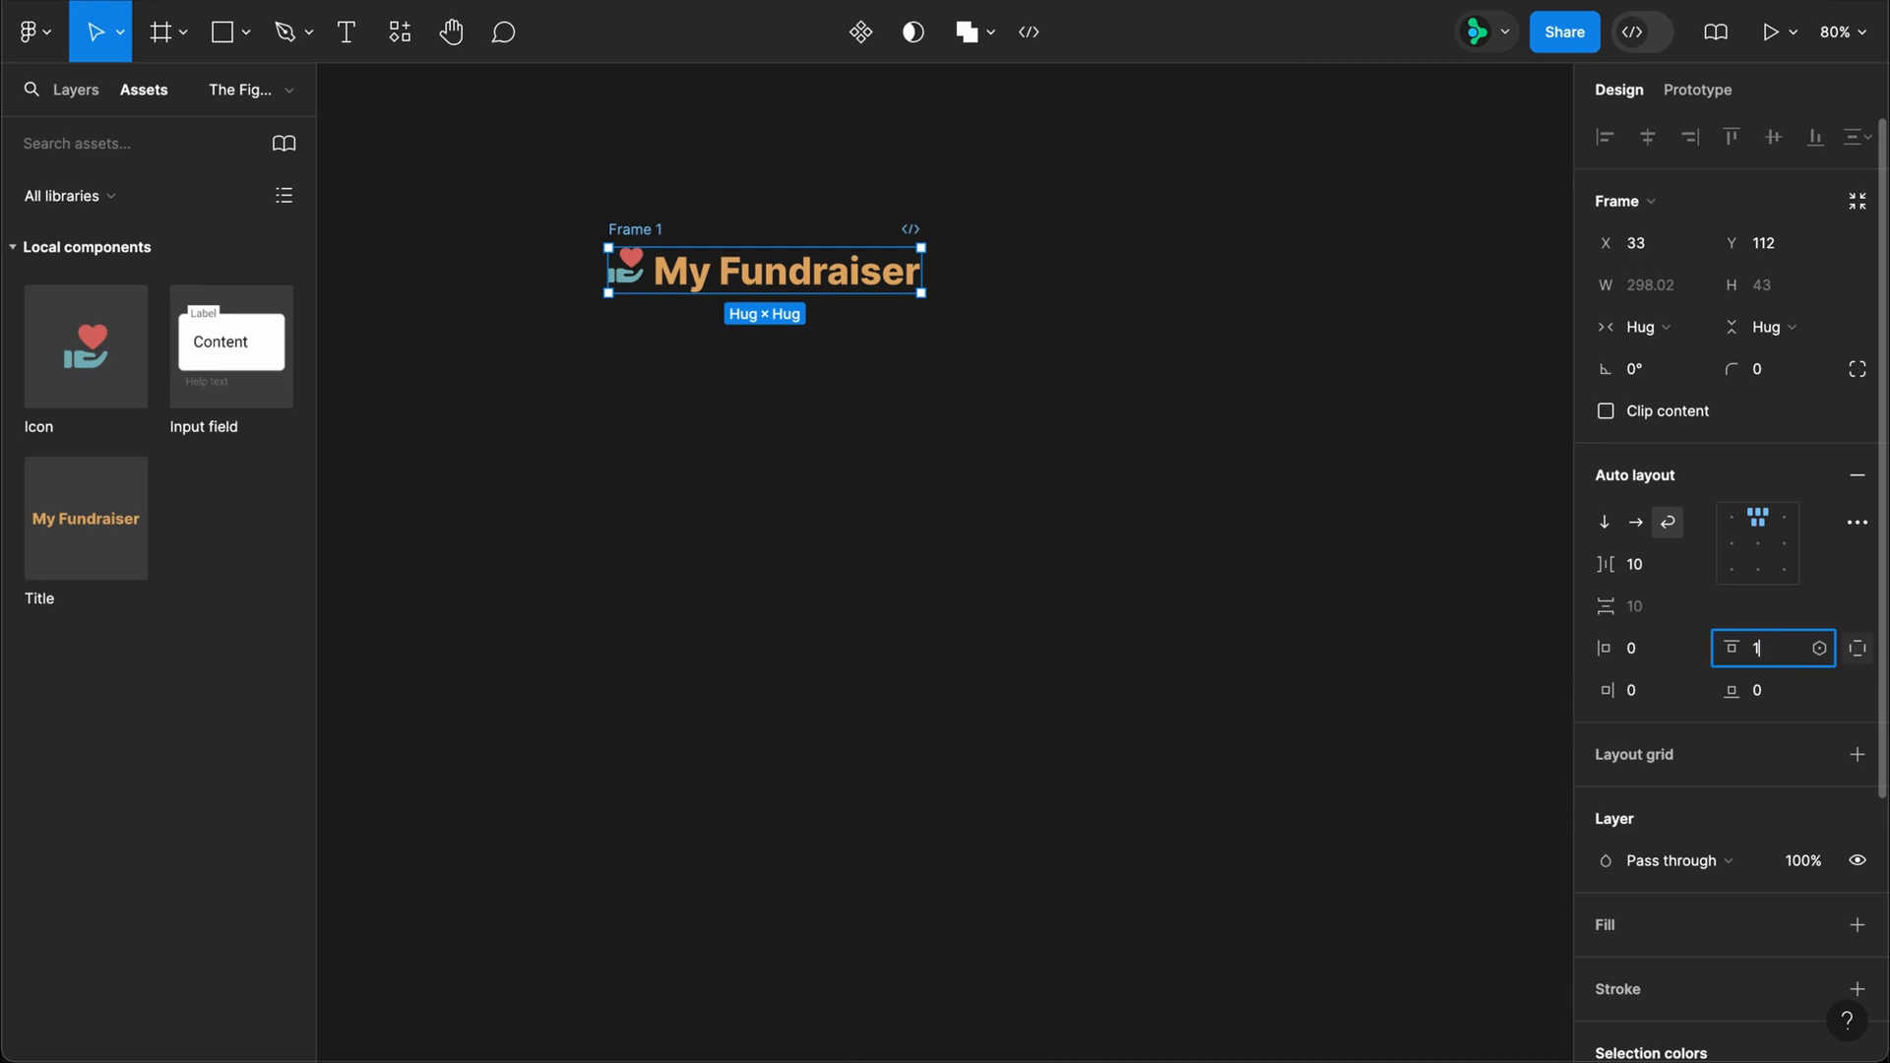
{"action": "left_click", "coordinate": [1776, 694]}
{"action": "type", "text": "20"}
{"action": "key", "text": "Return"}
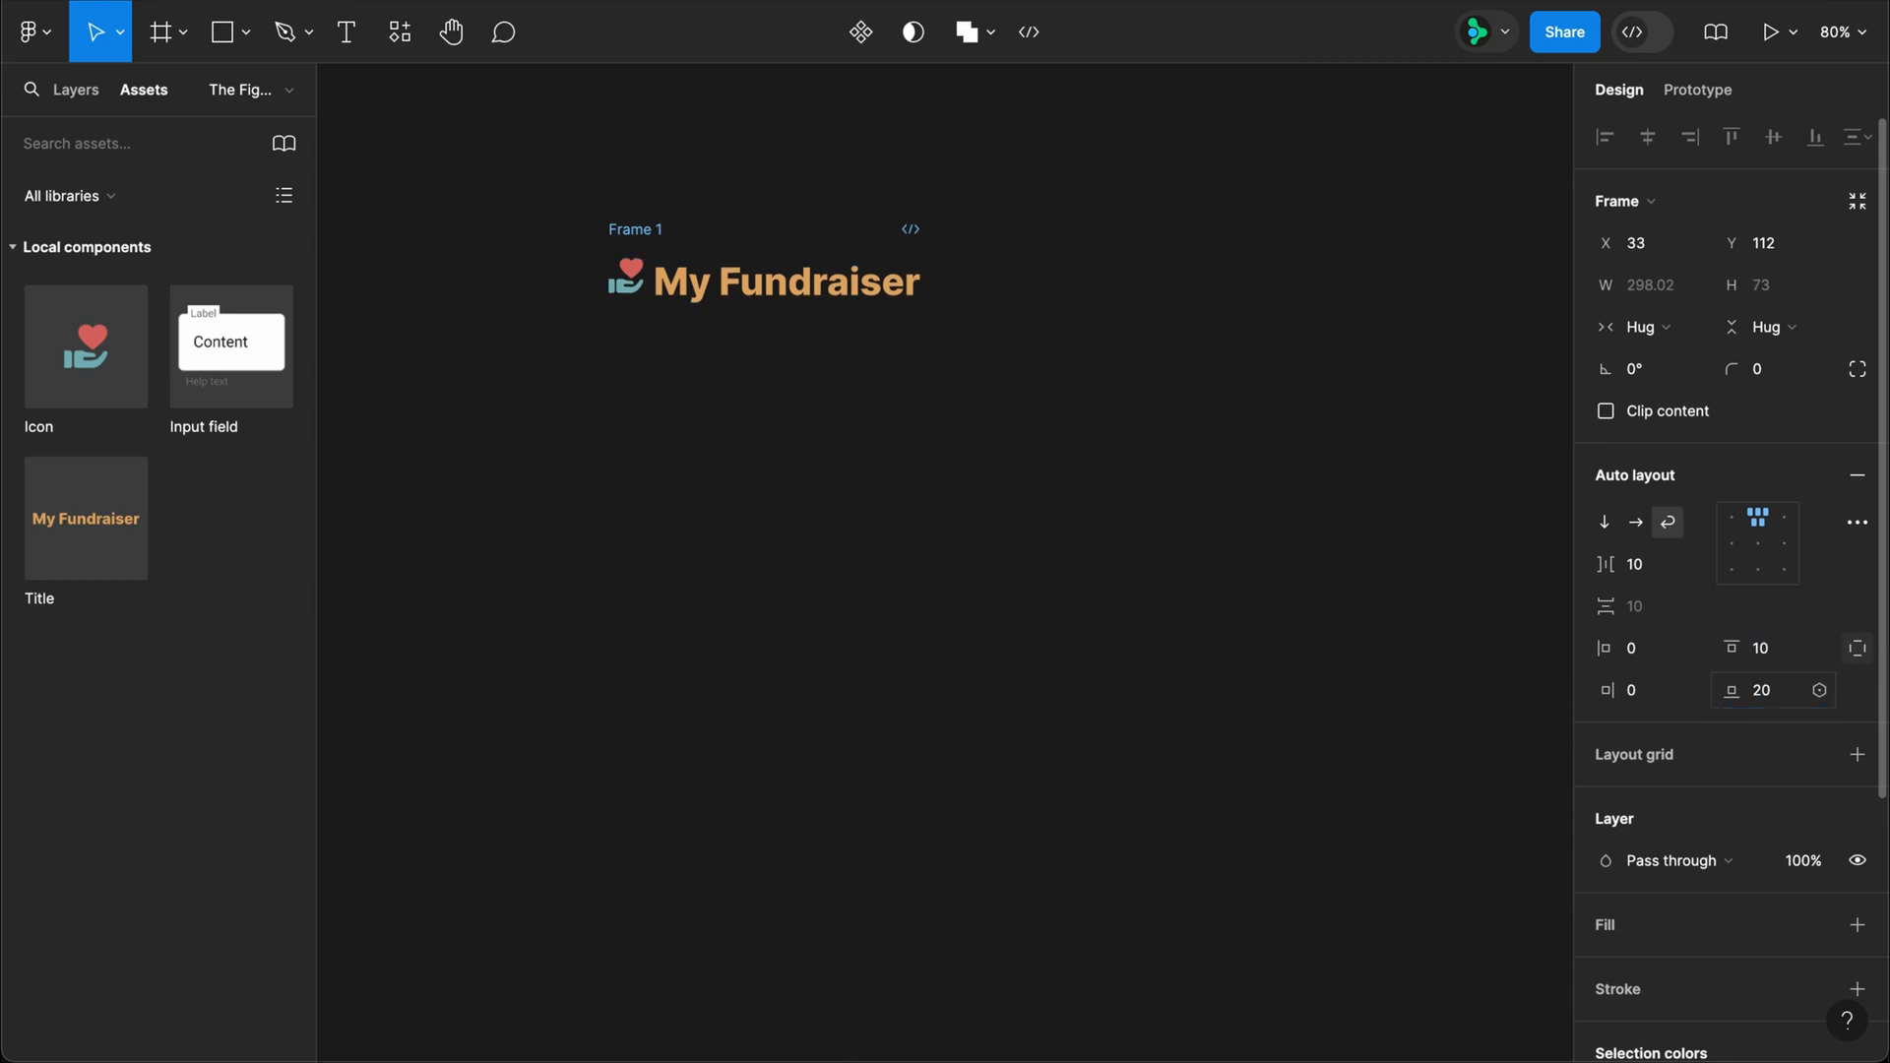
Step: Rename the icon and title frame to Header
{"action": "double_click", "coordinate": [649, 230]}
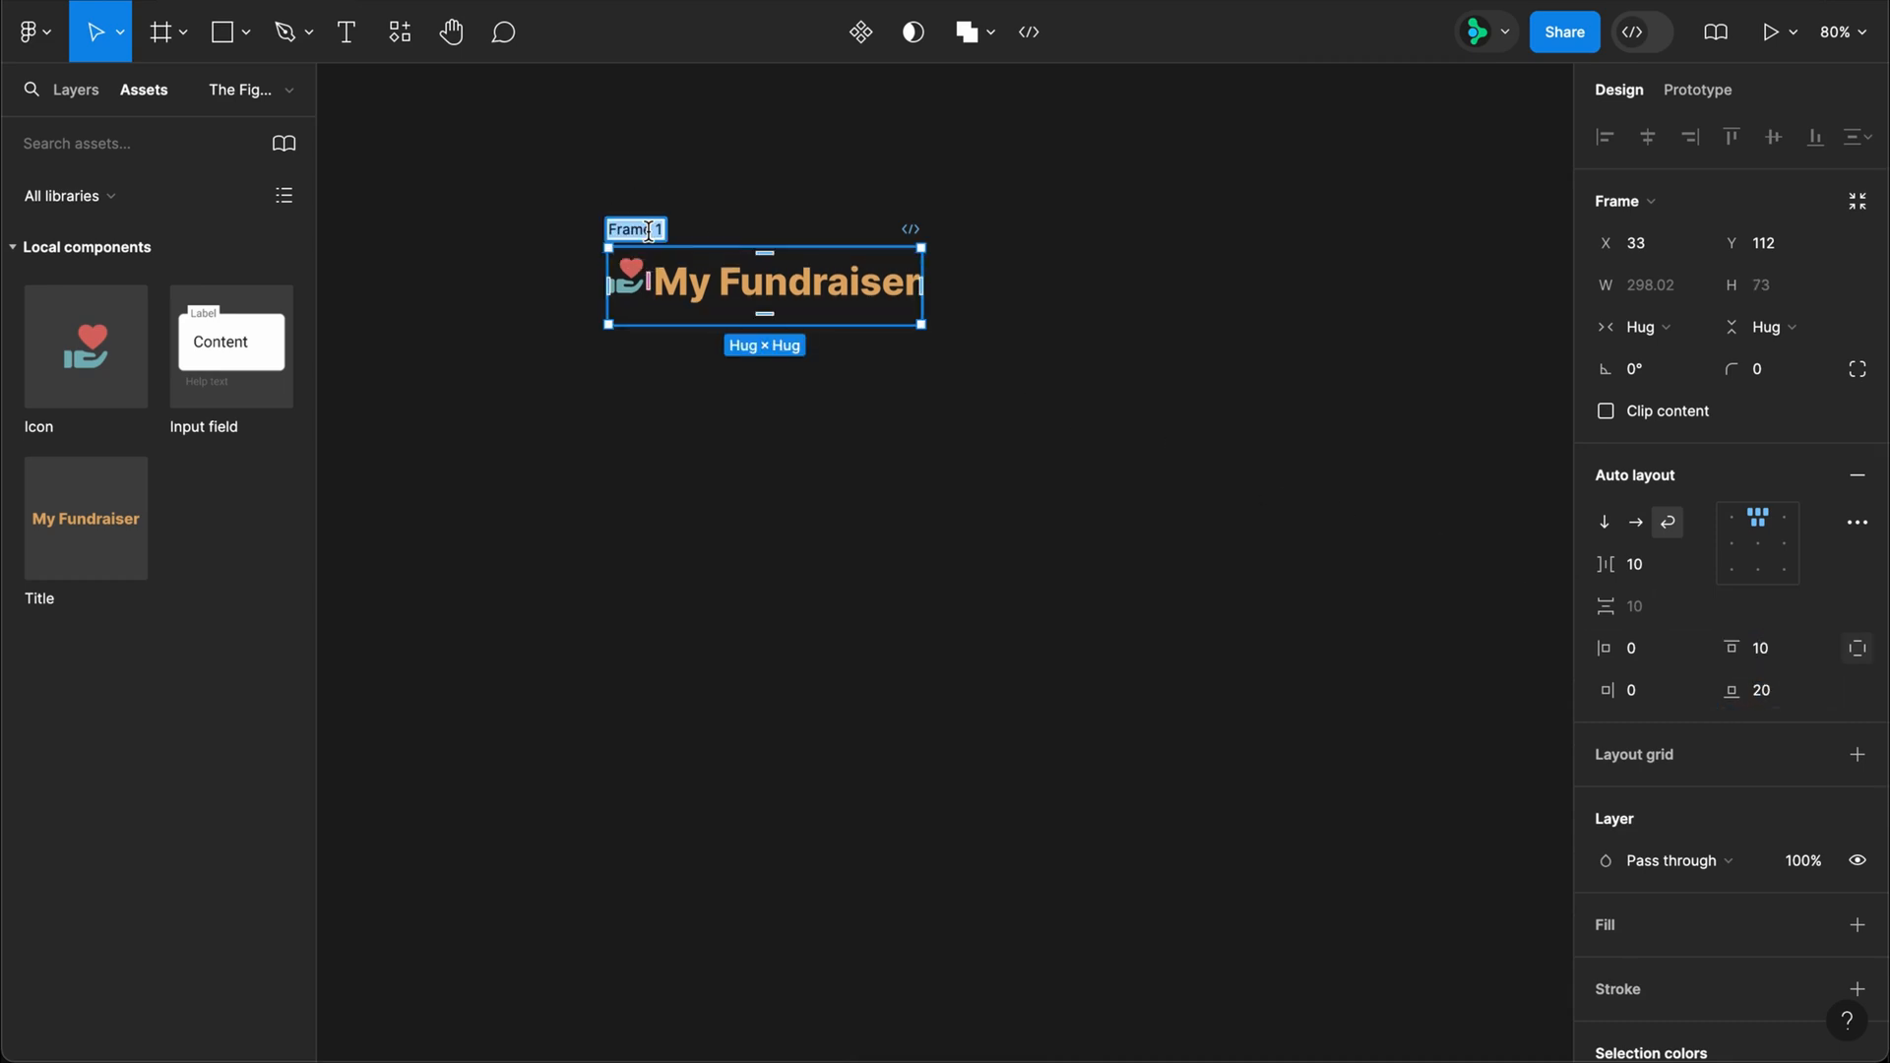
{"action": "type", "text": "Header"}
{"action": "key", "text": "Return"}
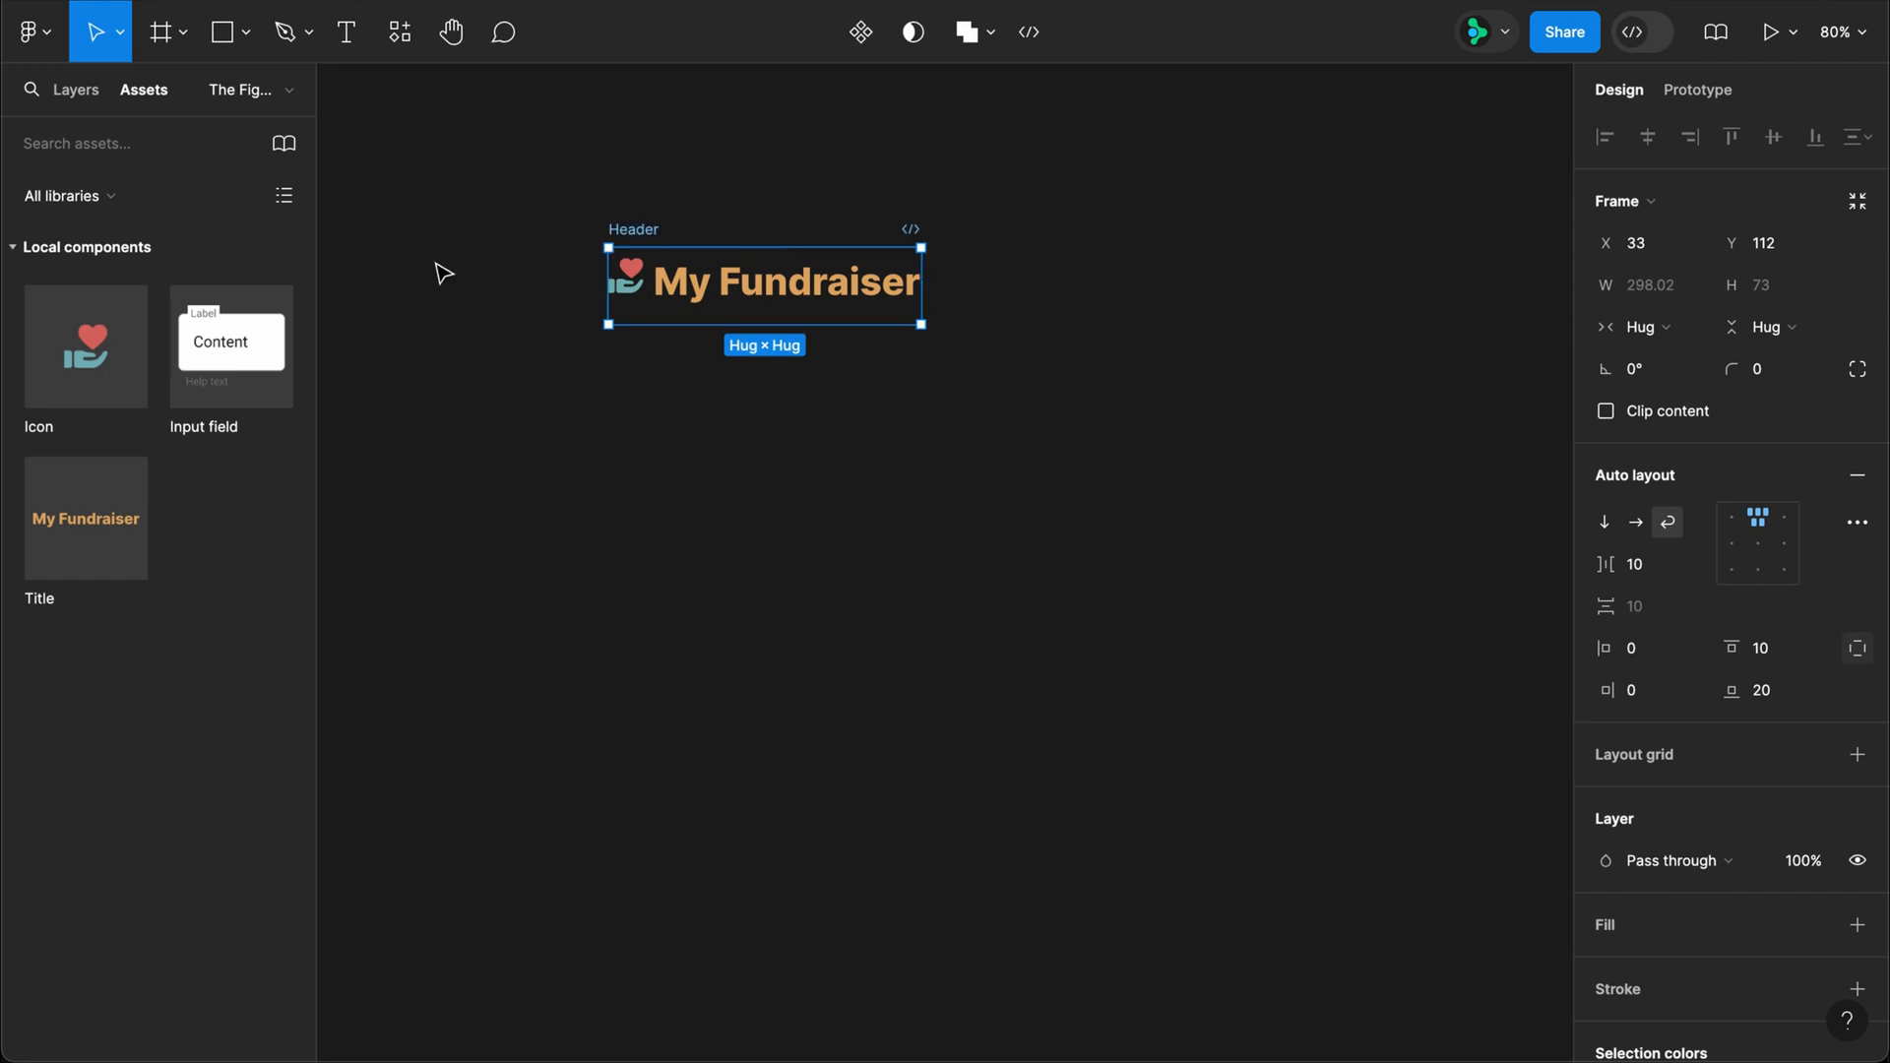
Step: Place an Input field instance below the Header and wrap both in a vertical auto layout frame
{"action": "left_click_drag", "start_coordinate": [237, 339], "coordinate": [694, 391]}
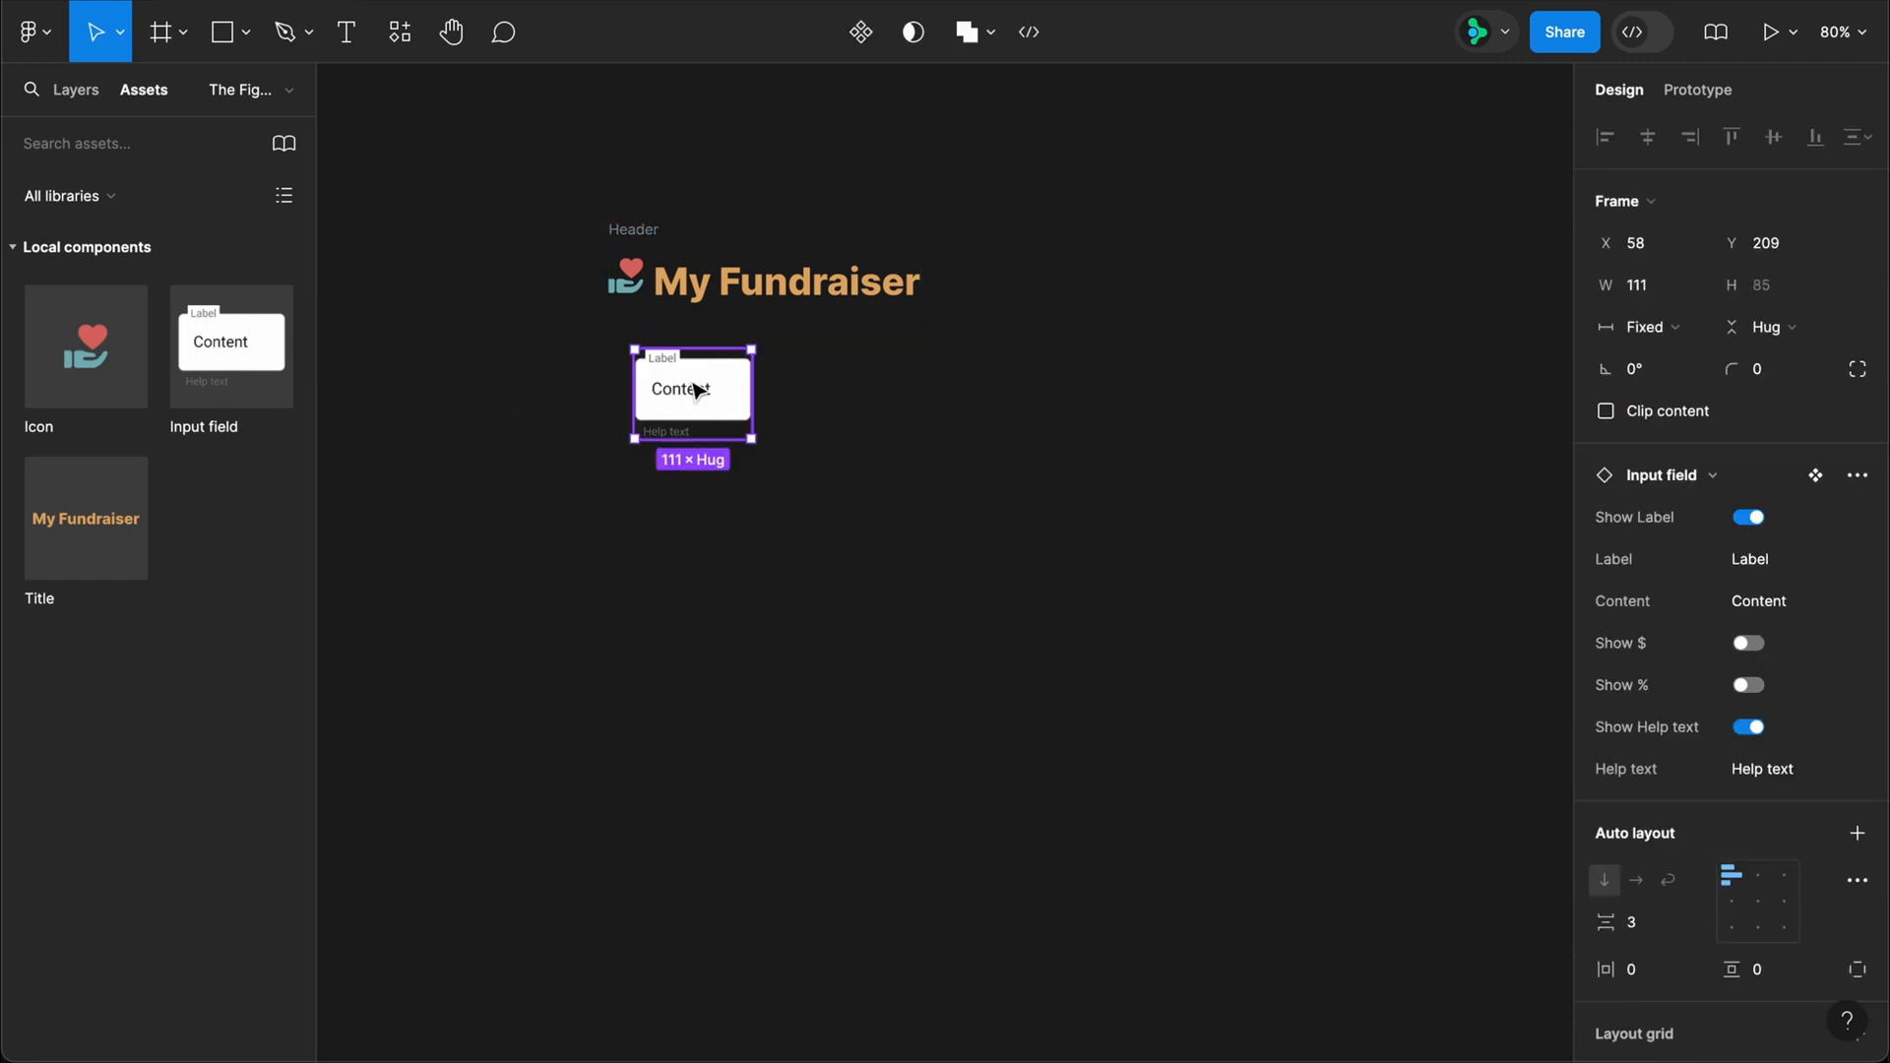
{"action": "key", "text": "super+a"}
{"action": "key", "text": "shift+a"}
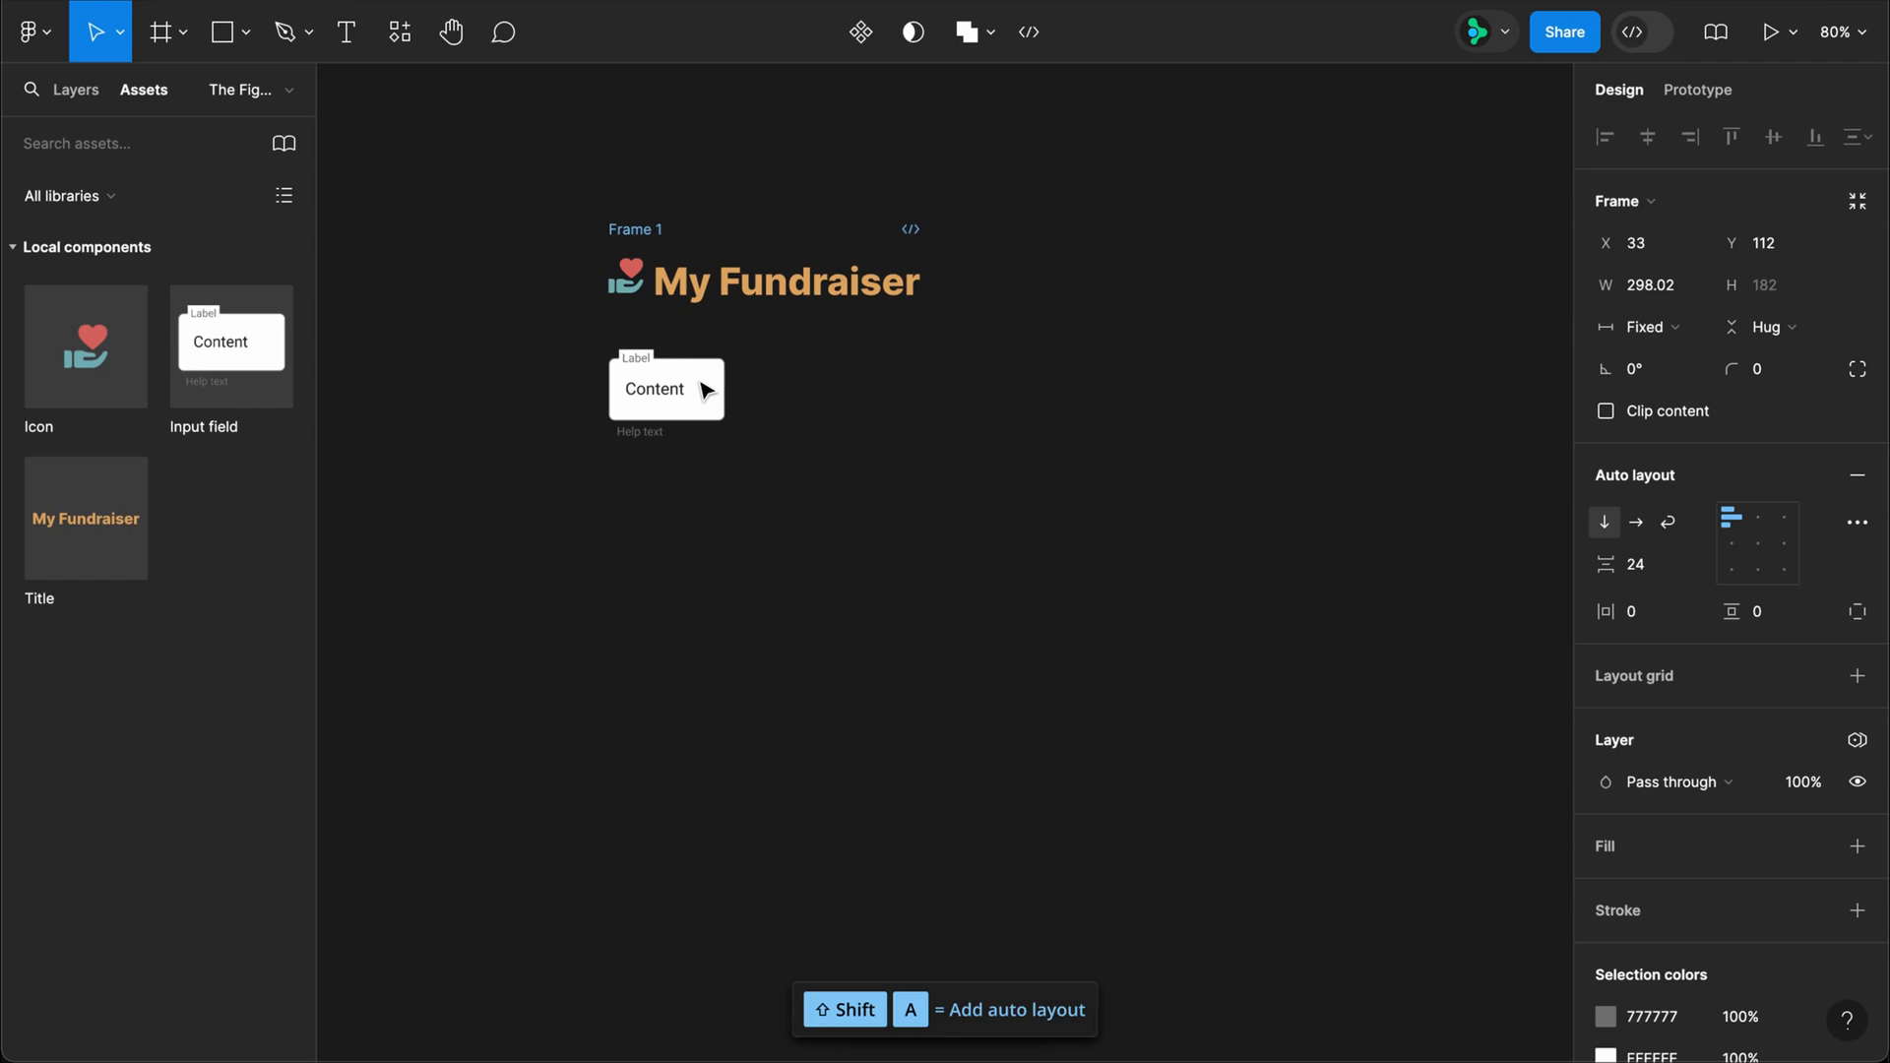
Step: Align the outer frame's contents to top center and bind its vertical gap to the form-padding variable
{"action": "left_click", "coordinate": [1758, 528]}
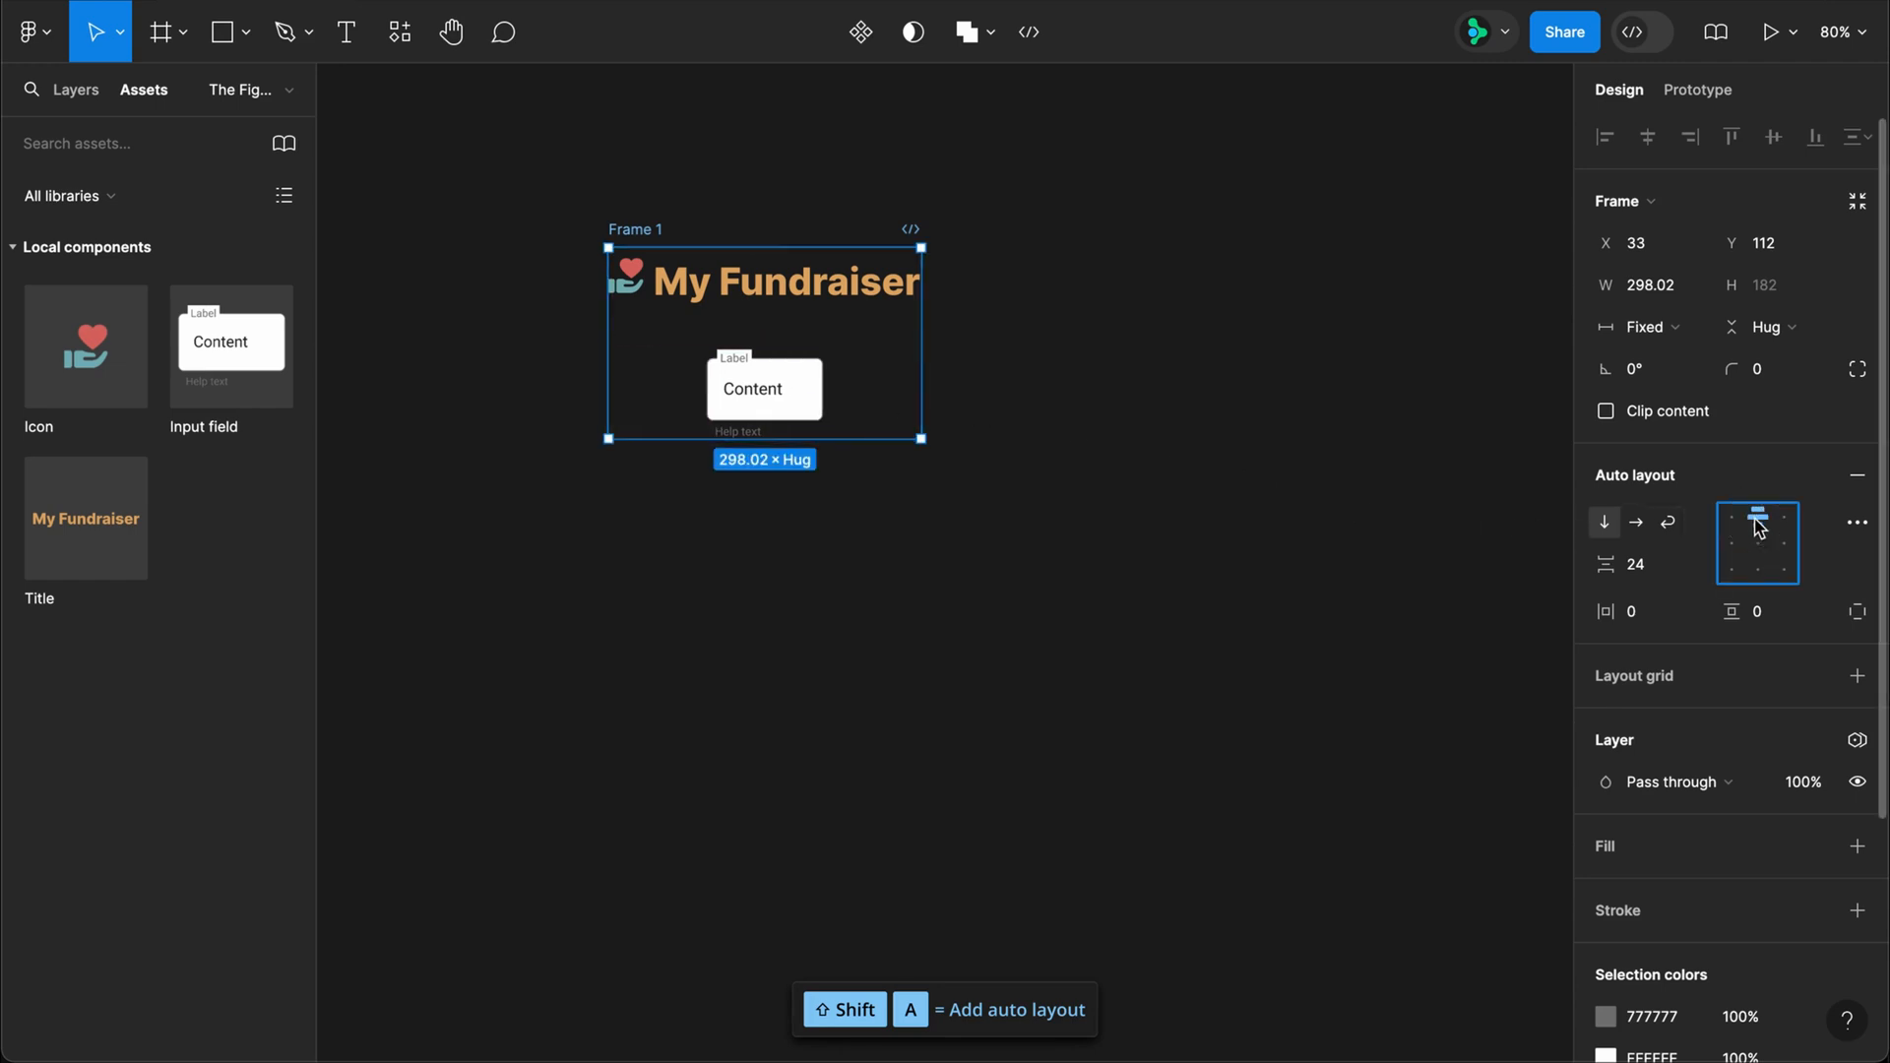
{"action": "left_click", "coordinate": [1695, 571]}
{"action": "left_click", "coordinate": [1695, 651]}
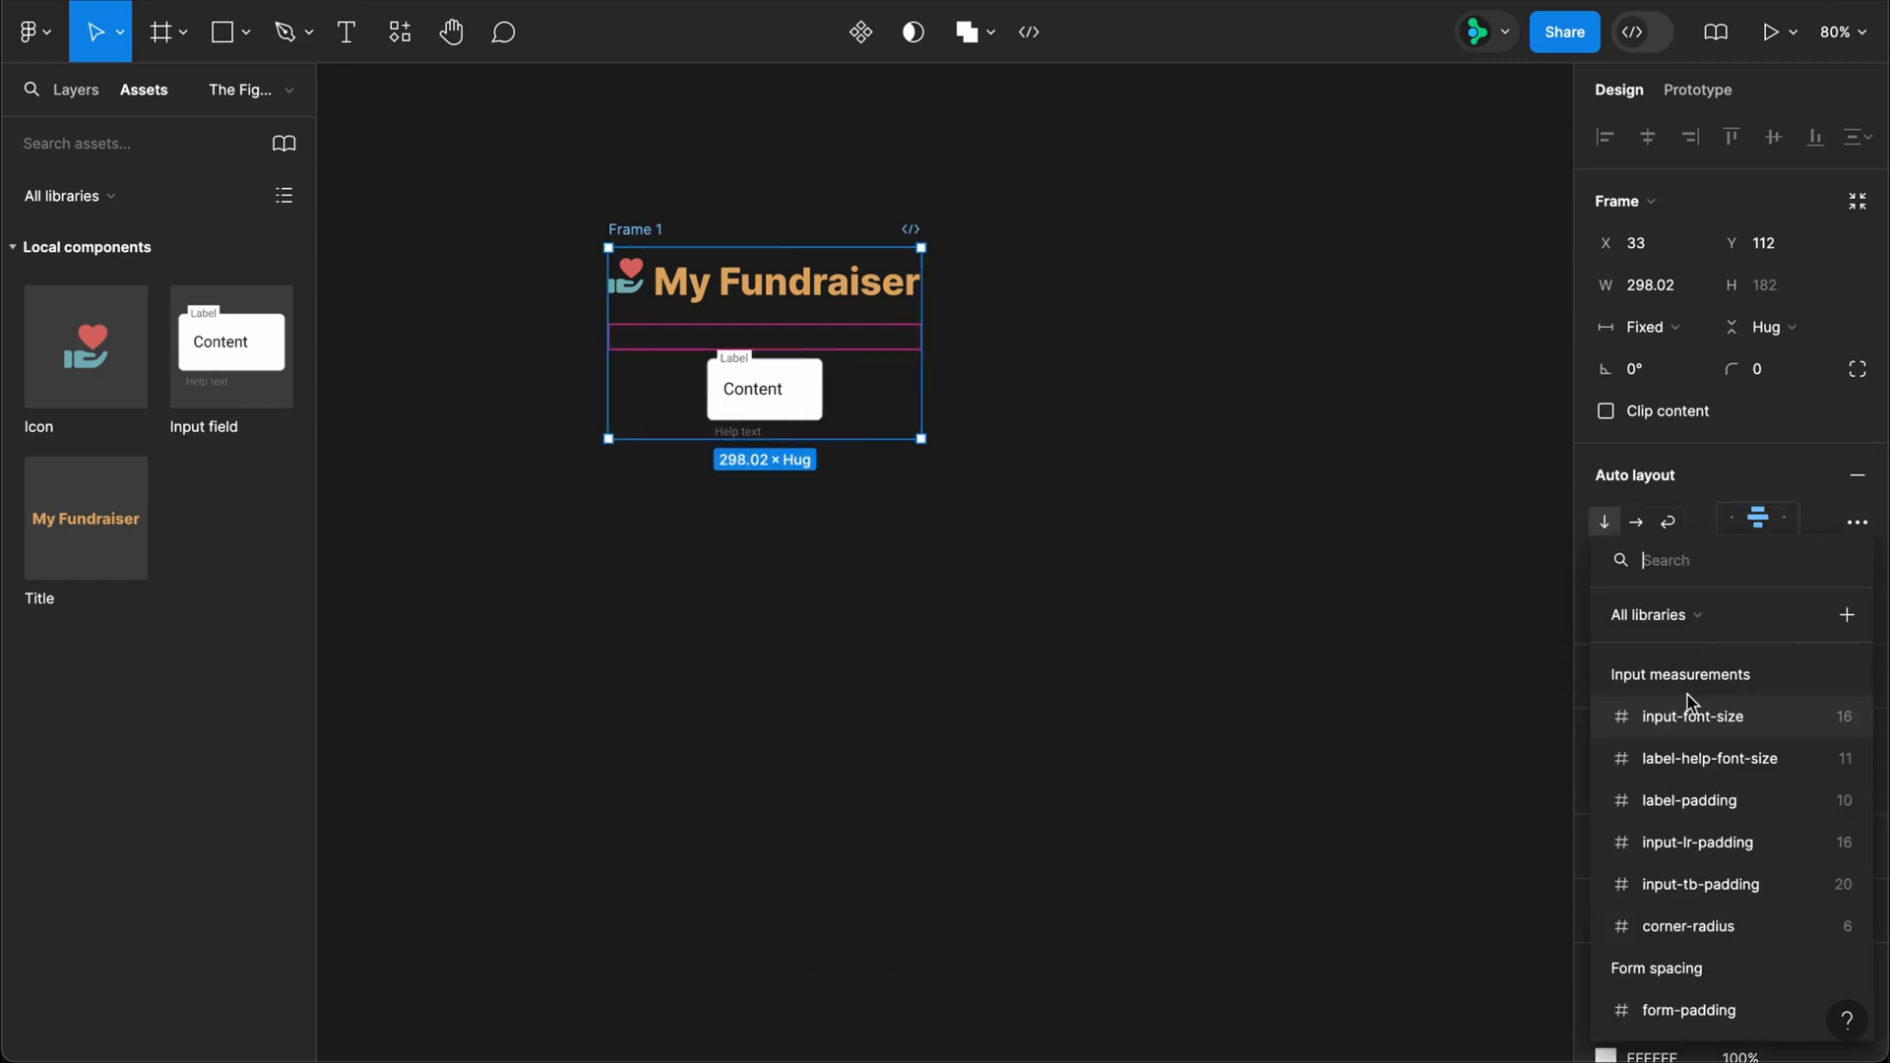
{"action": "left_click", "coordinate": [1697, 1007]}
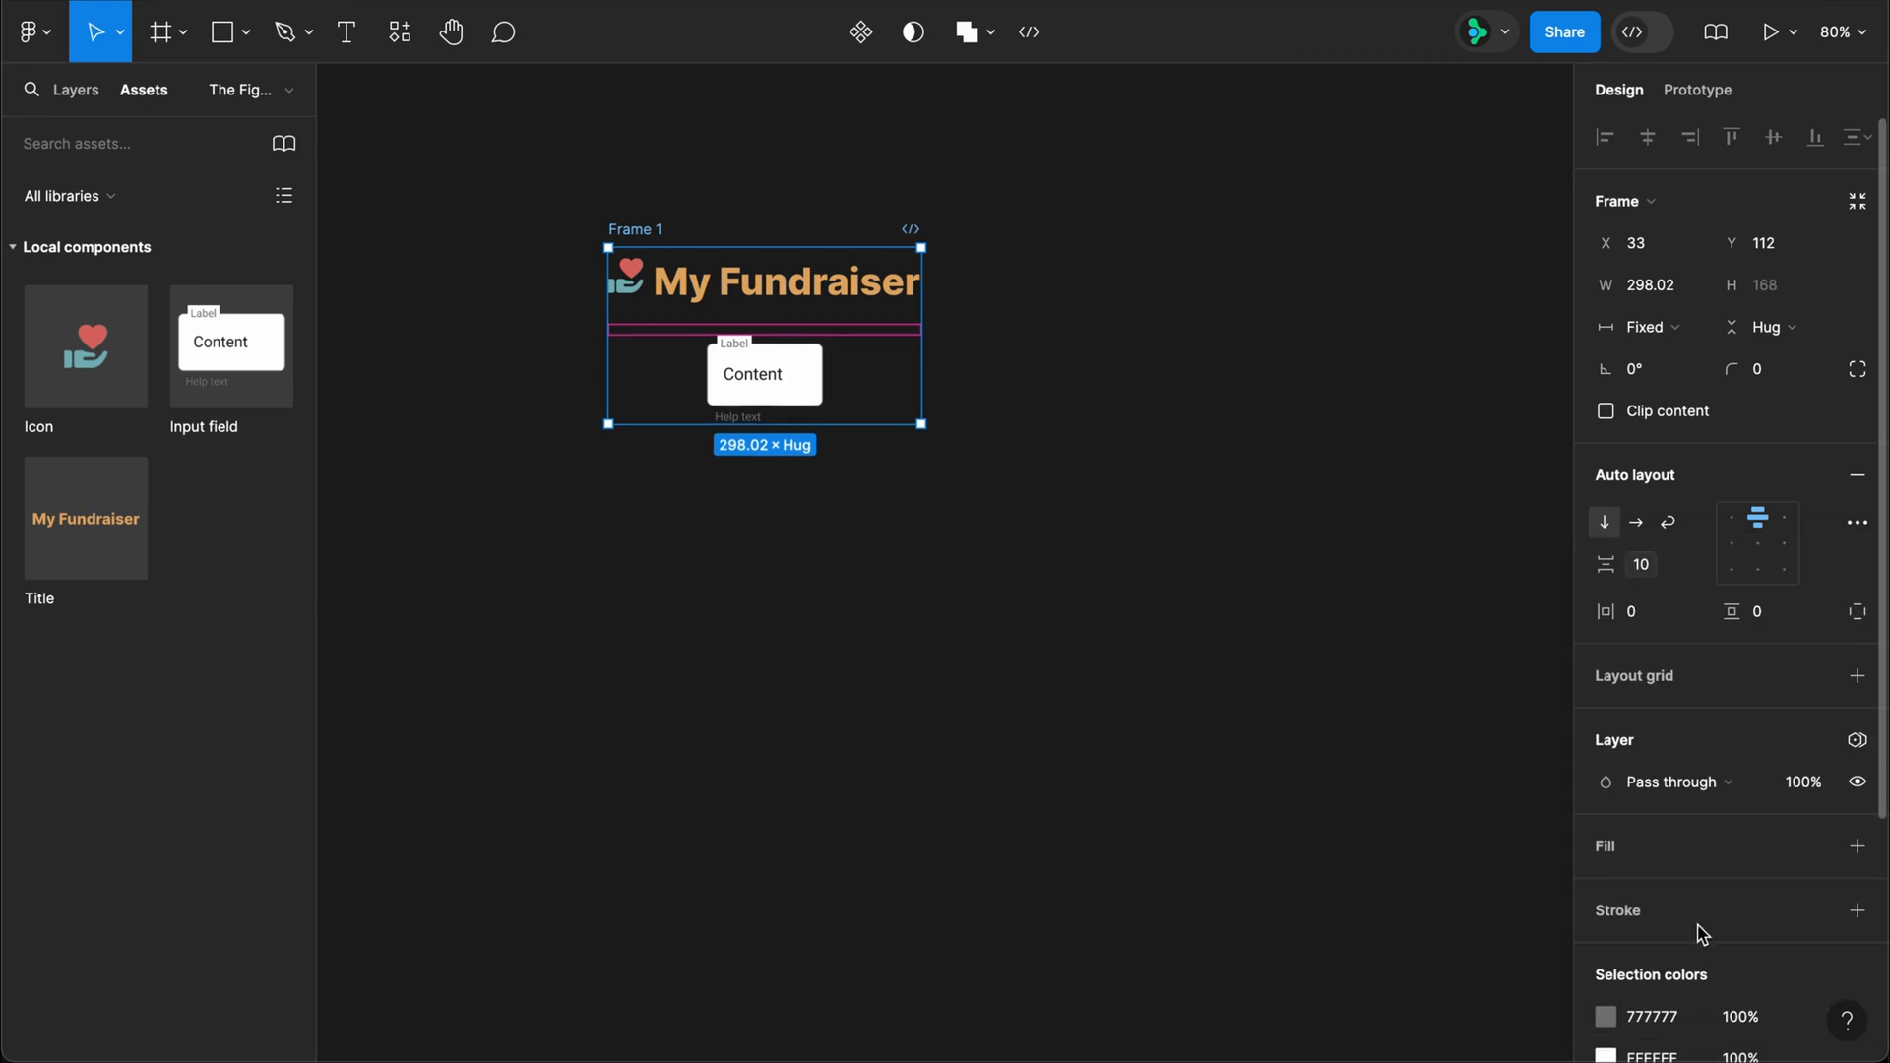
Step: Set the outer frame's horizontal and vertical padding to 20
{"action": "left_click", "coordinate": [1651, 618]}
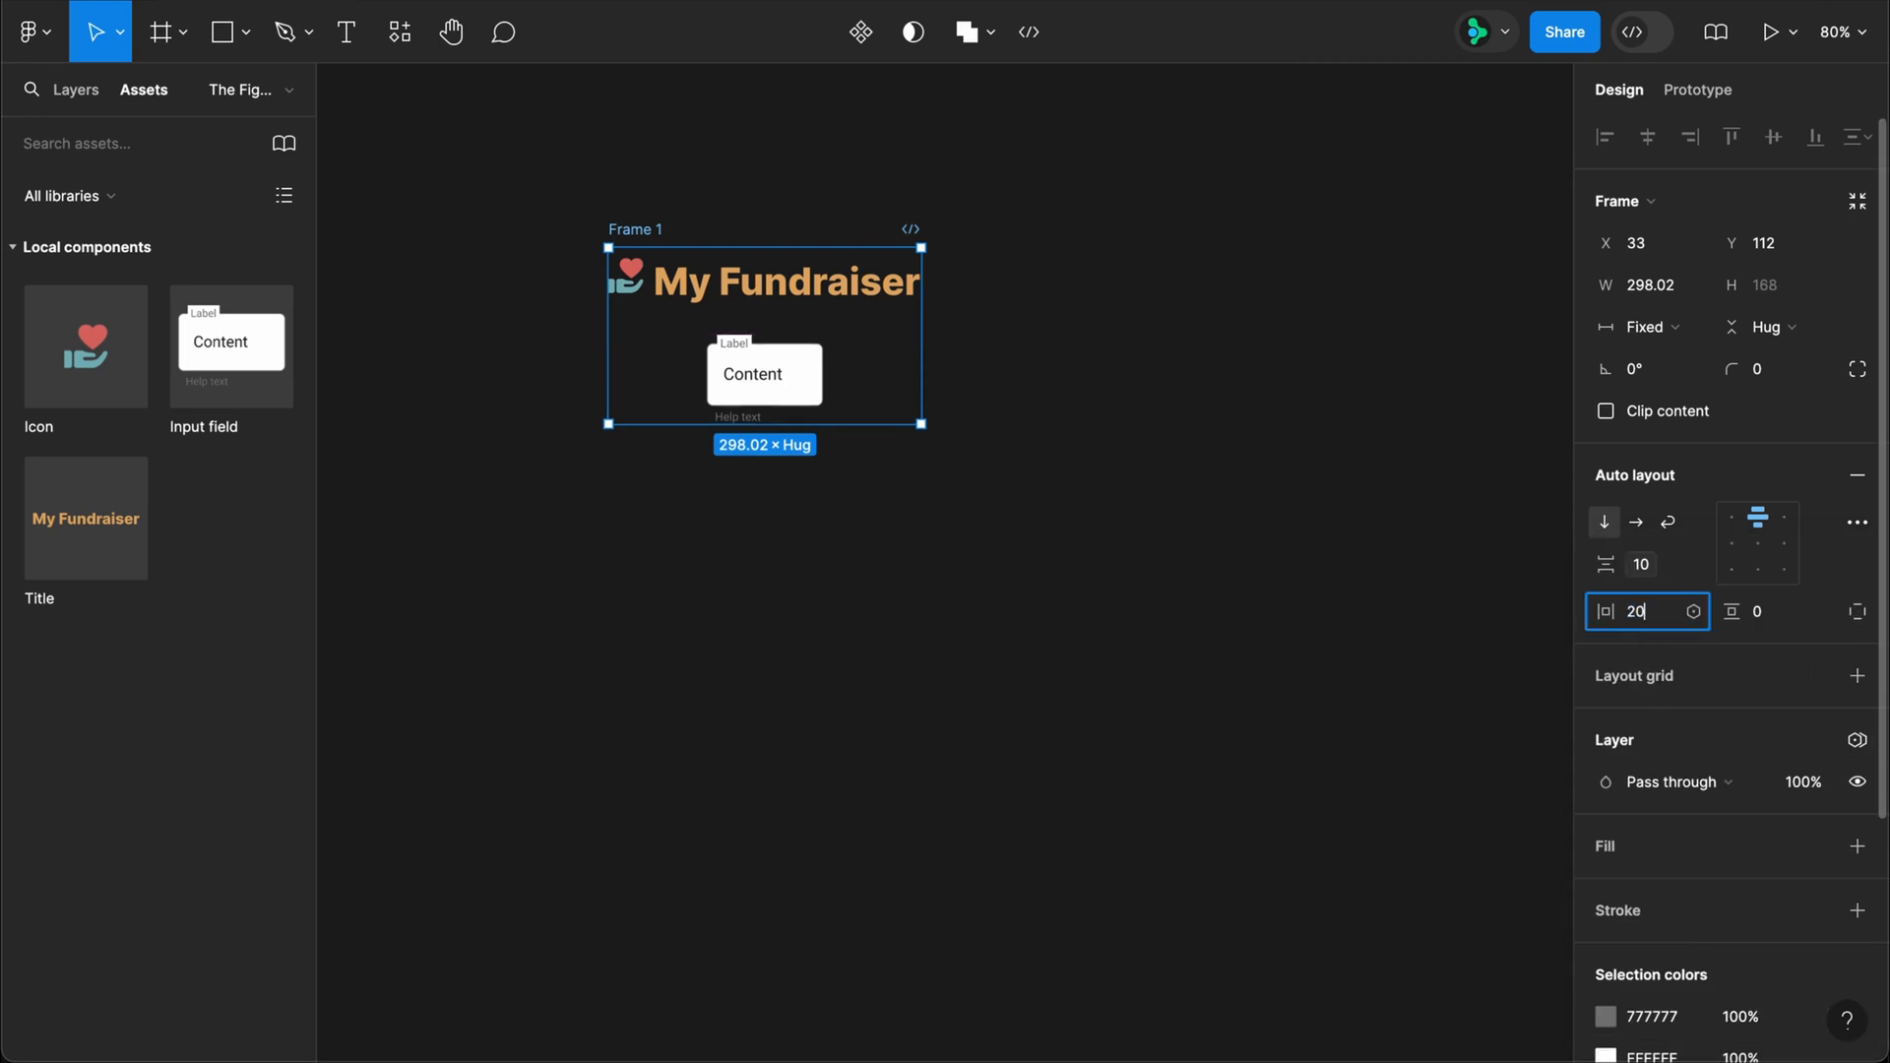
{"action": "key", "text": "Tab"}
{"action": "type", "text": "20"}
{"action": "key", "text": "Return"}
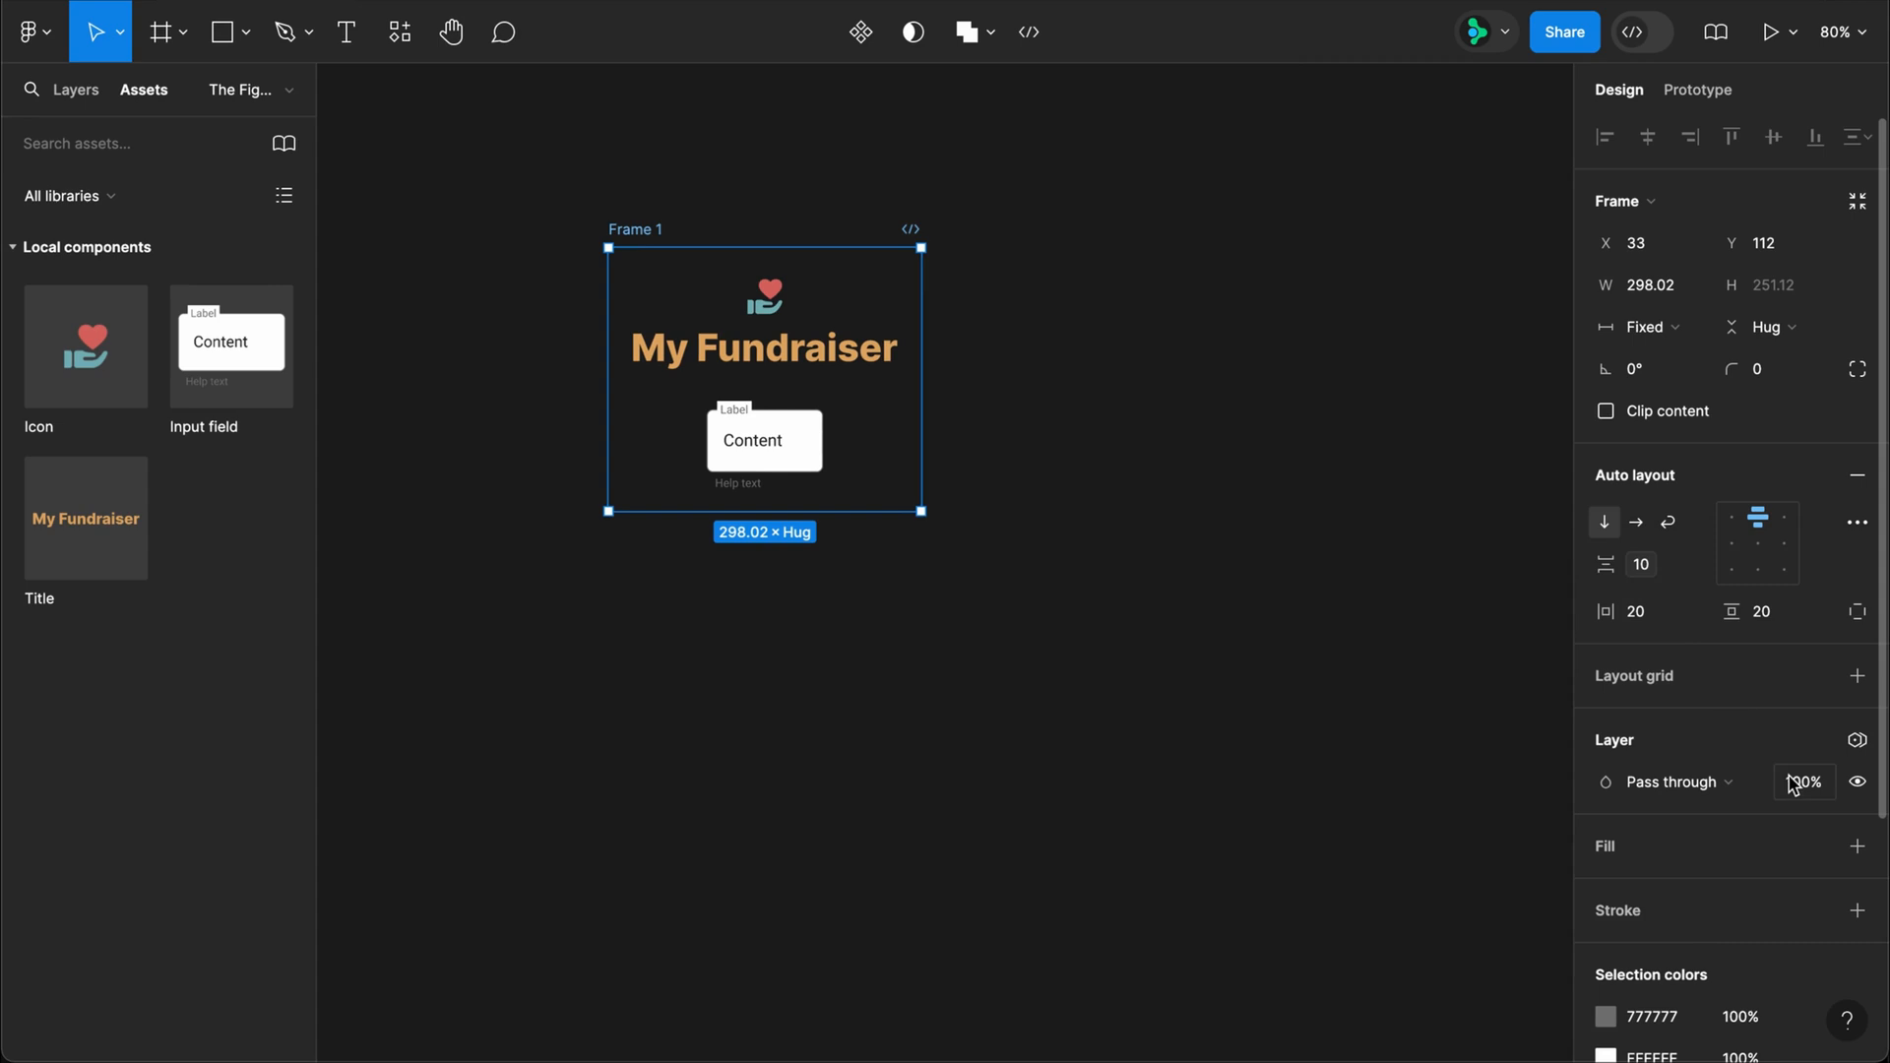
Step: Add a white FFFFFF fill to the outer frame and set its corner radius to 10
{"action": "left_click", "coordinate": [1858, 846]}
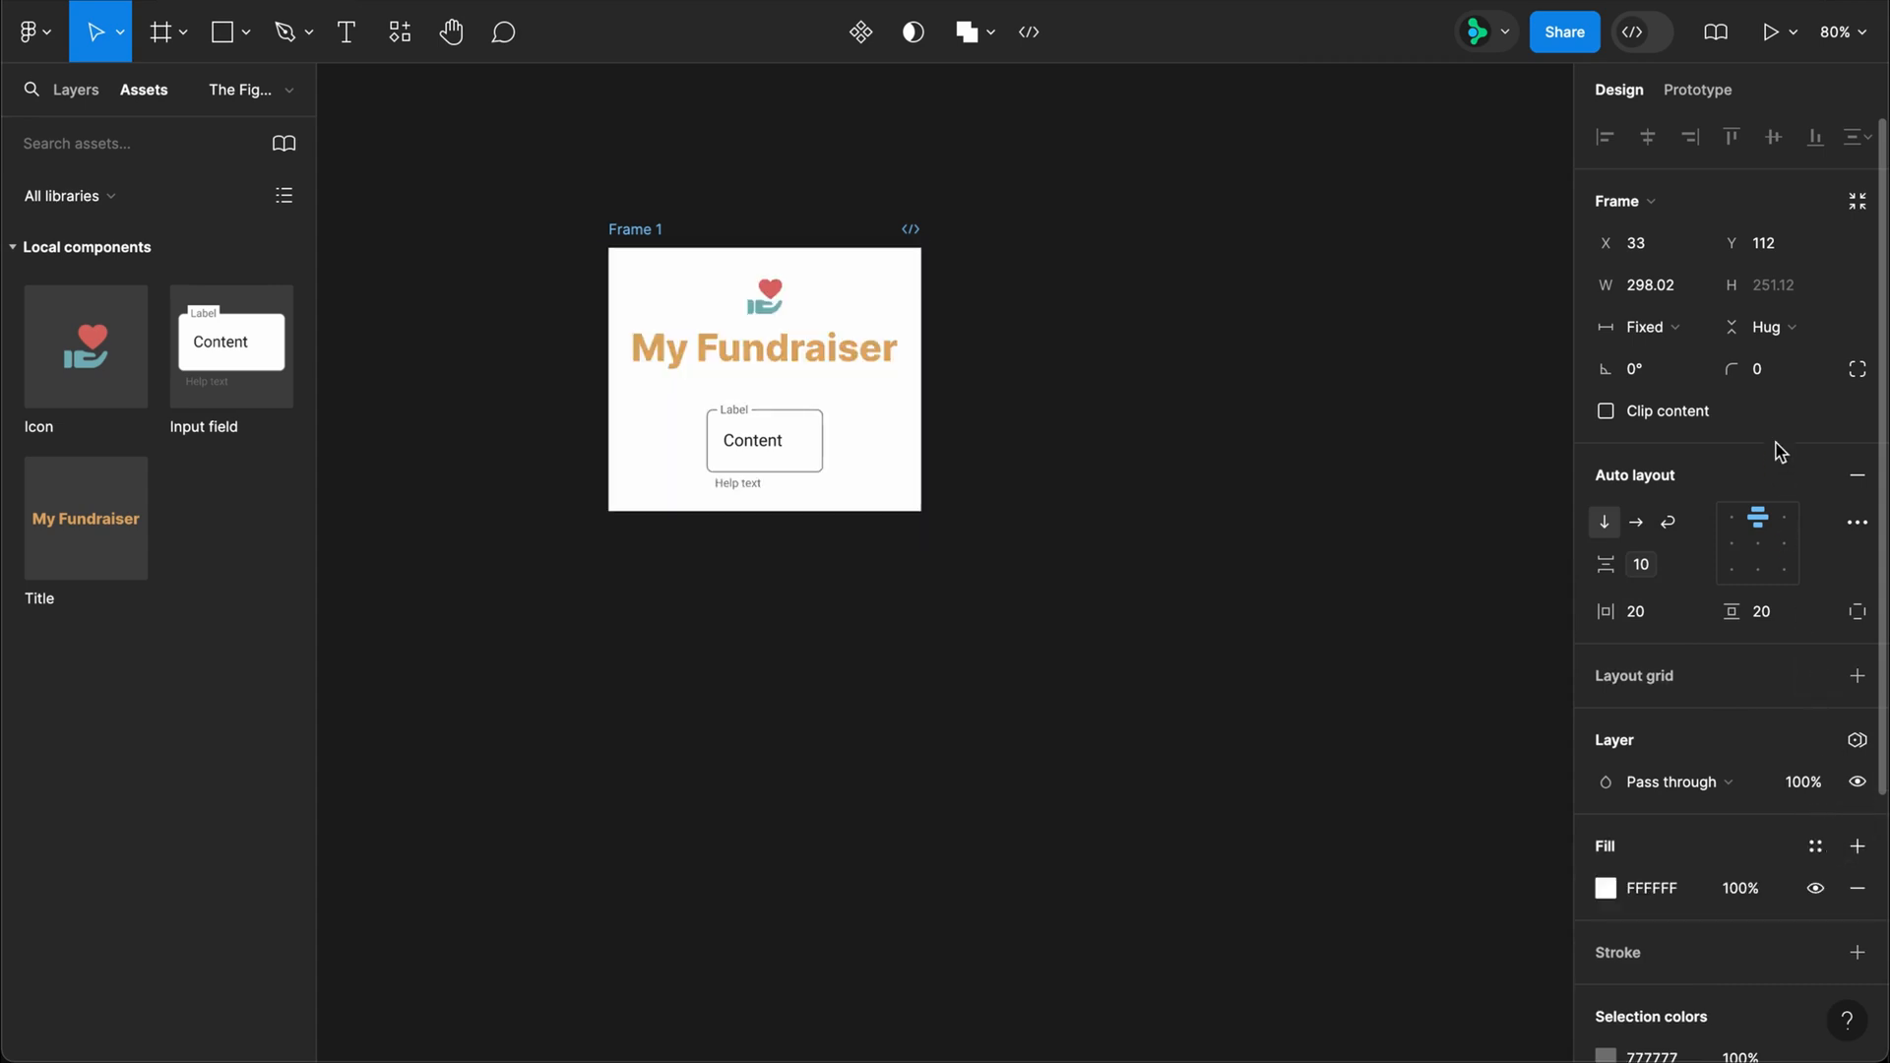
{"action": "left_click", "coordinate": [1759, 369]}
{"action": "type", "text": "10"}
{"action": "key", "text": "Return"}
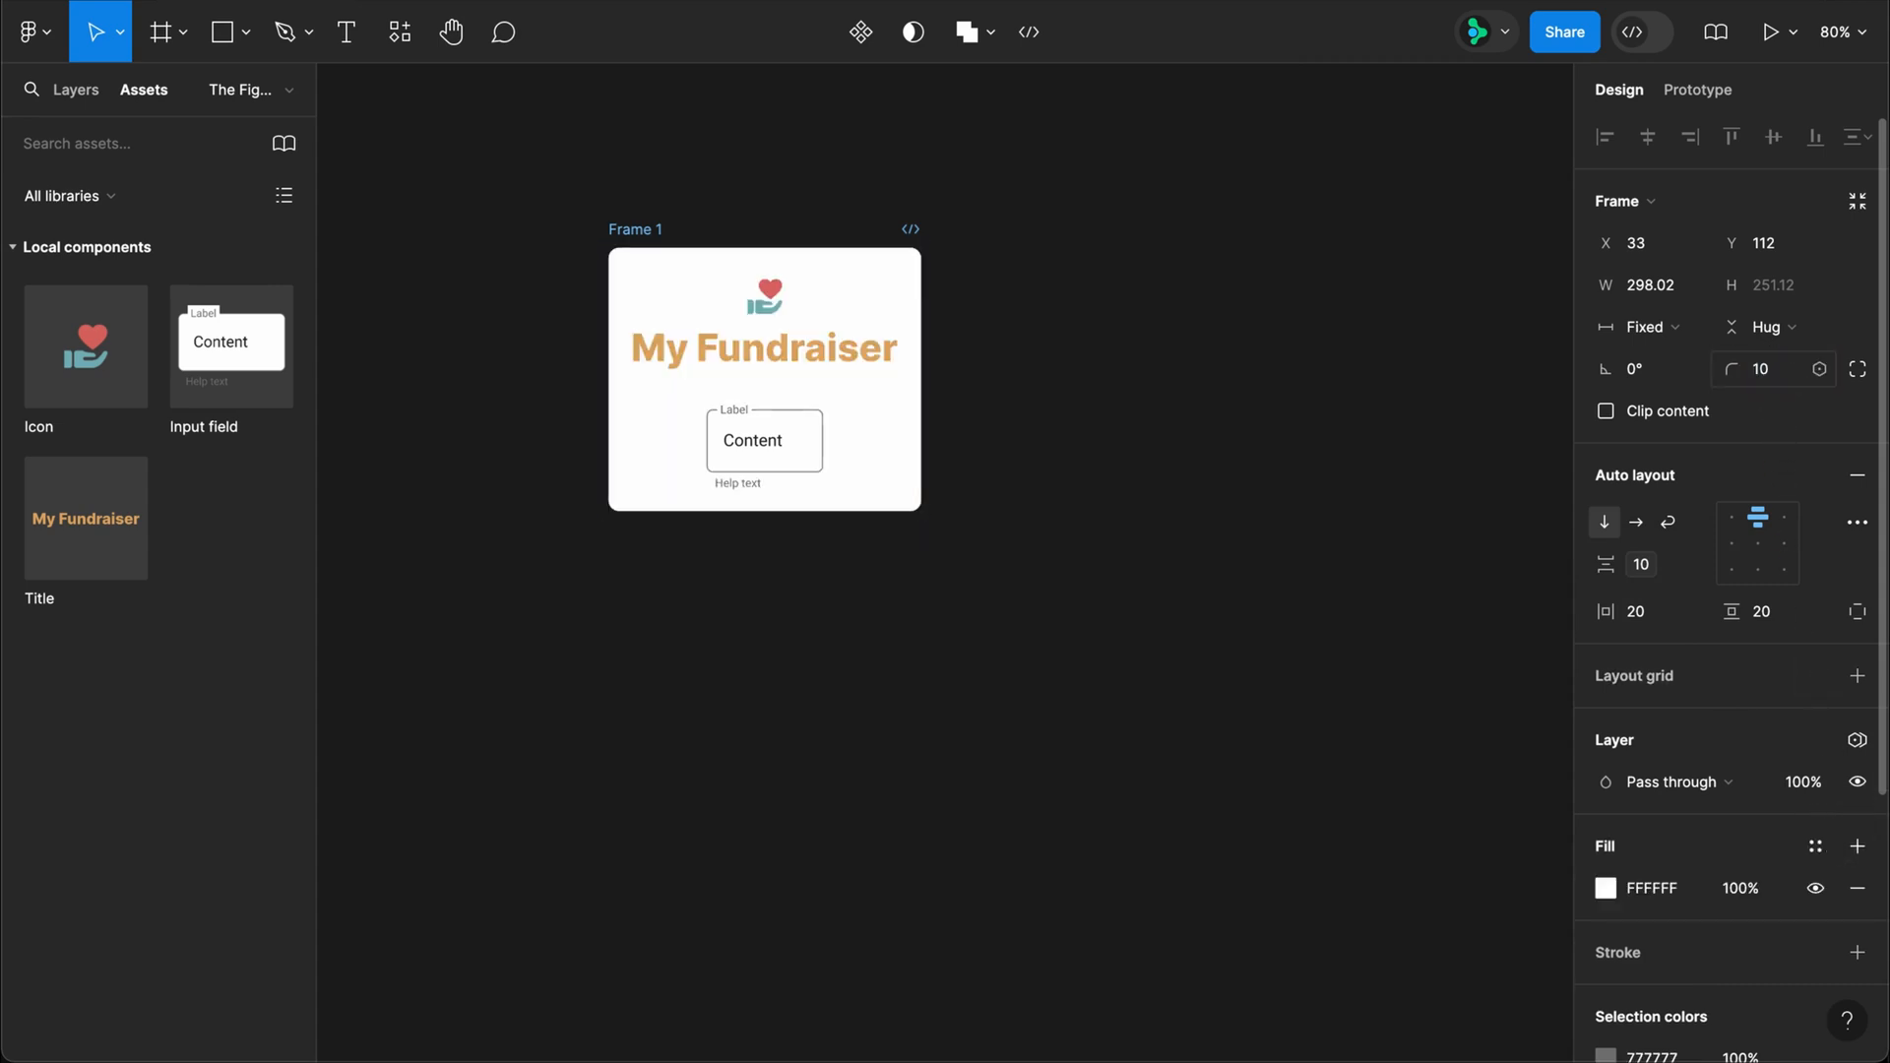
Step: Give the outer frame a minimum width of 320 and a maximum width of 640
{"action": "left_click", "coordinate": [1696, 285]}
{"action": "left_click", "coordinate": [1700, 332]}
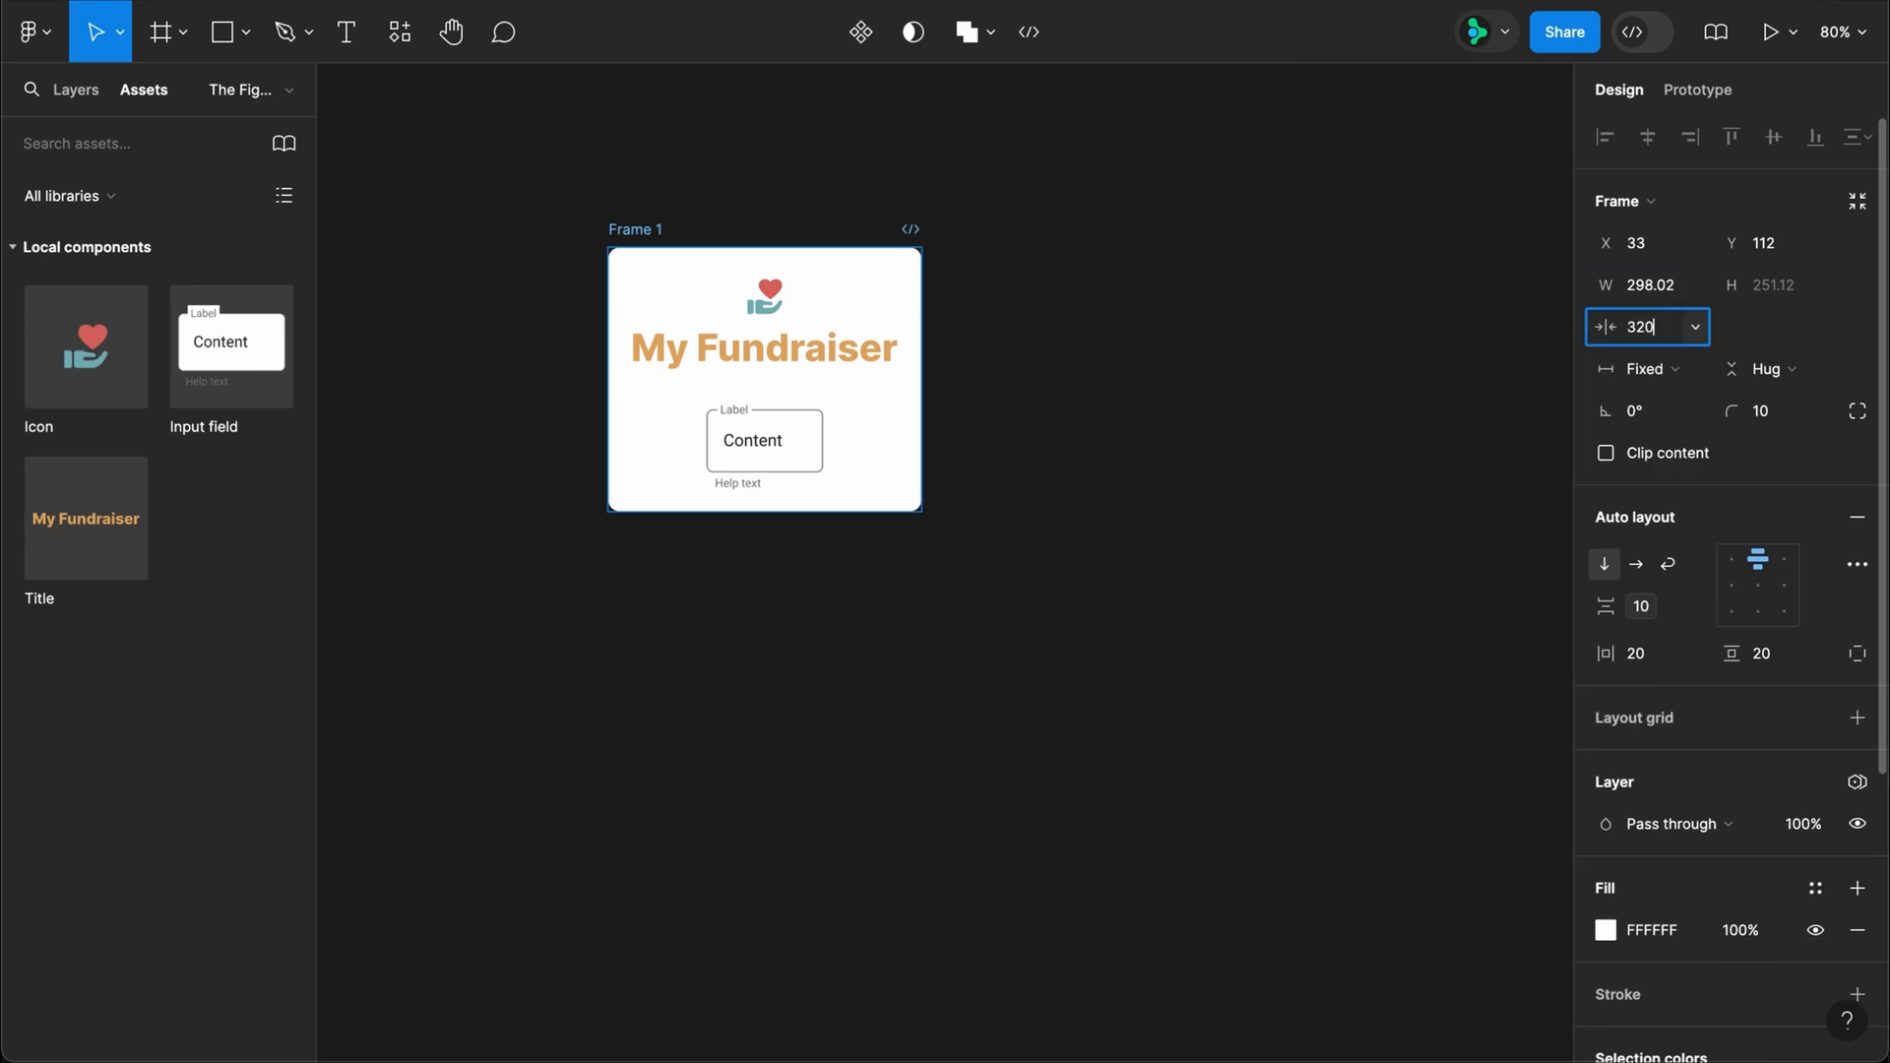
{"action": "key", "text": "Return"}
{"action": "left_click", "coordinate": [1695, 285]}
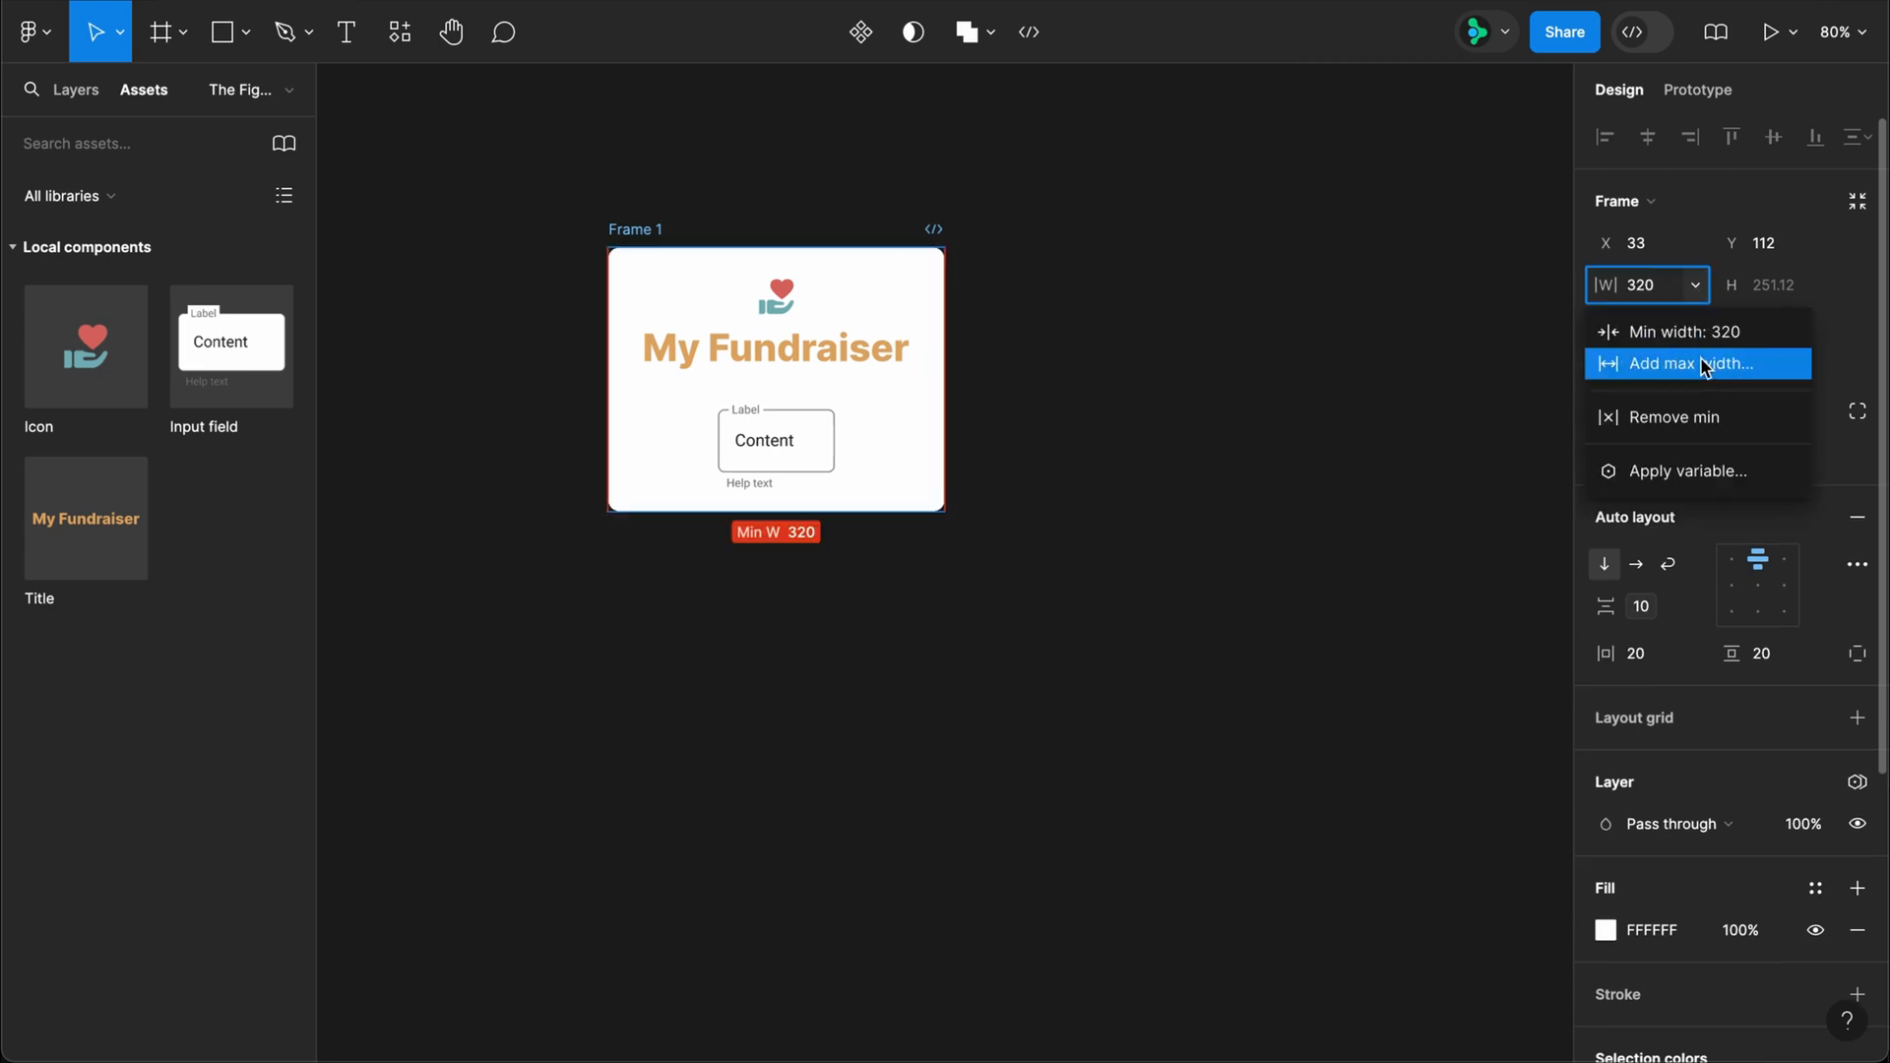
{"action": "left_click", "coordinate": [1706, 365]}
{"action": "key", "text": "Return"}
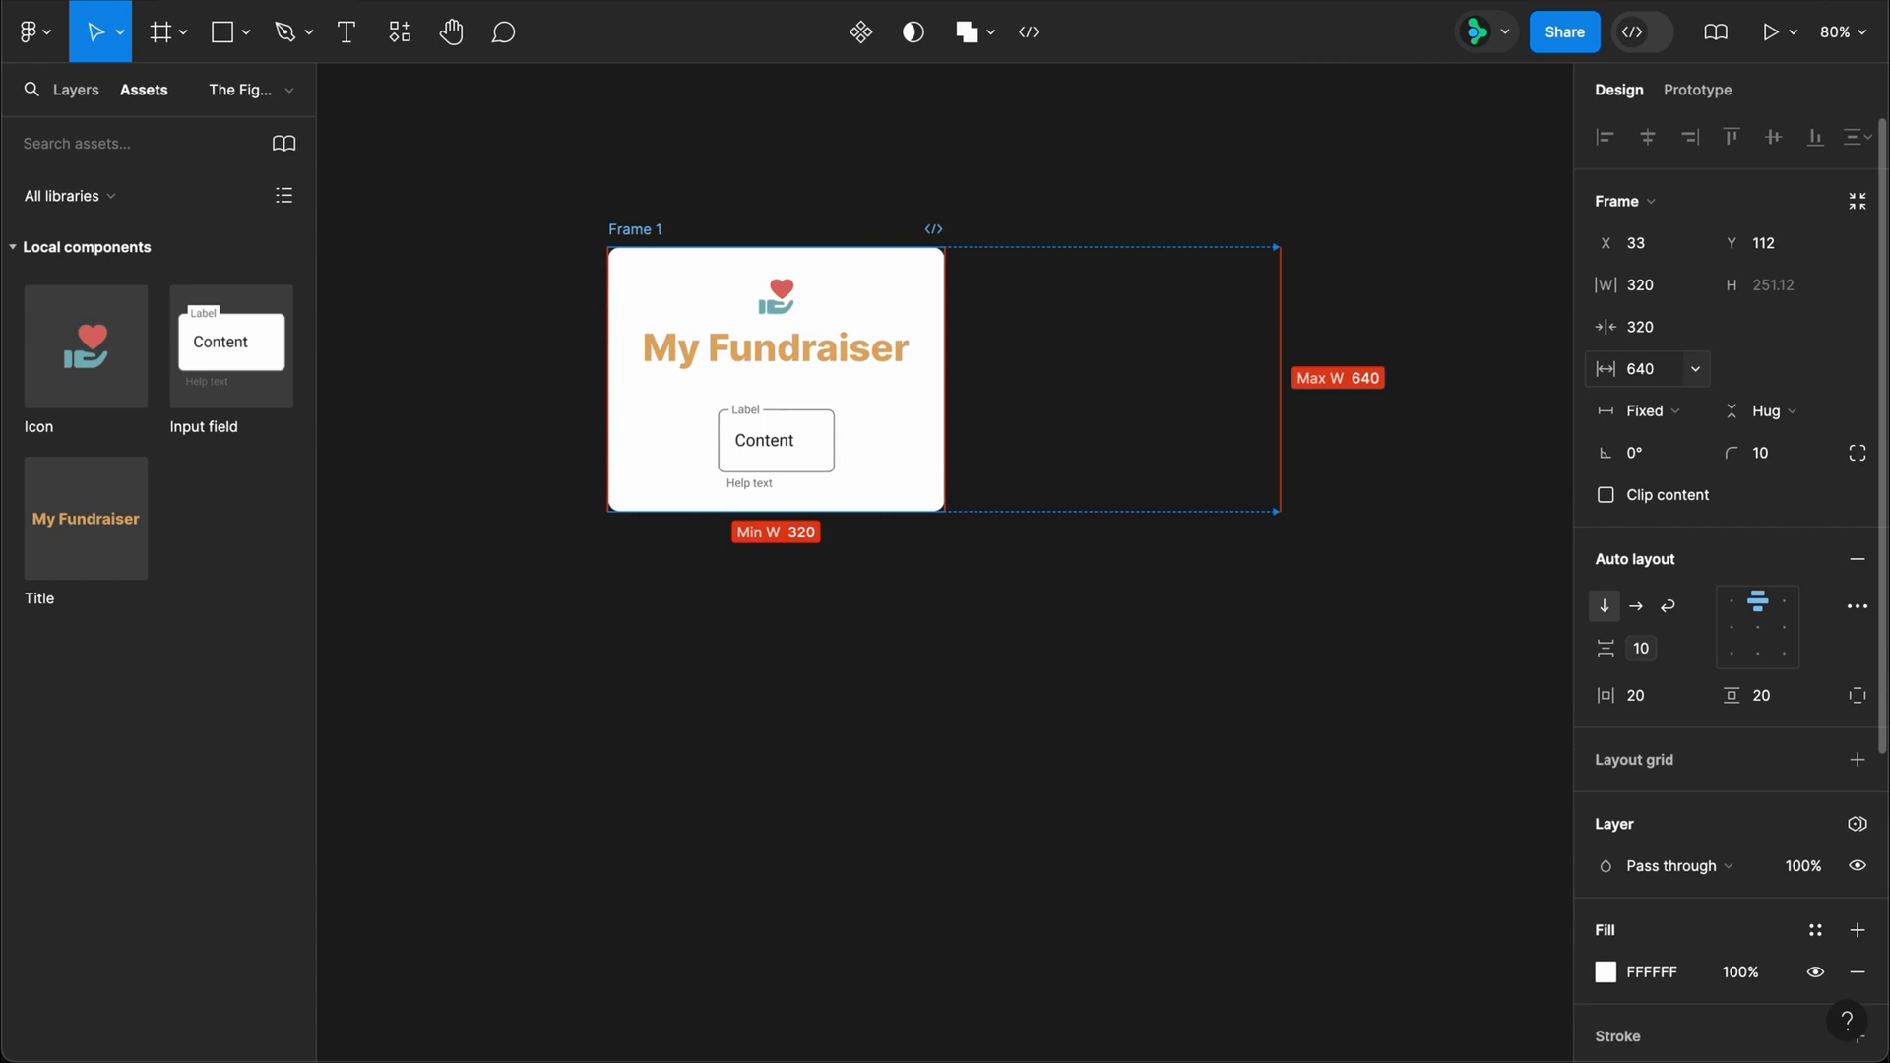
Step: Rename the outer frame to Form
{"action": "double_click", "coordinate": [632, 226]}
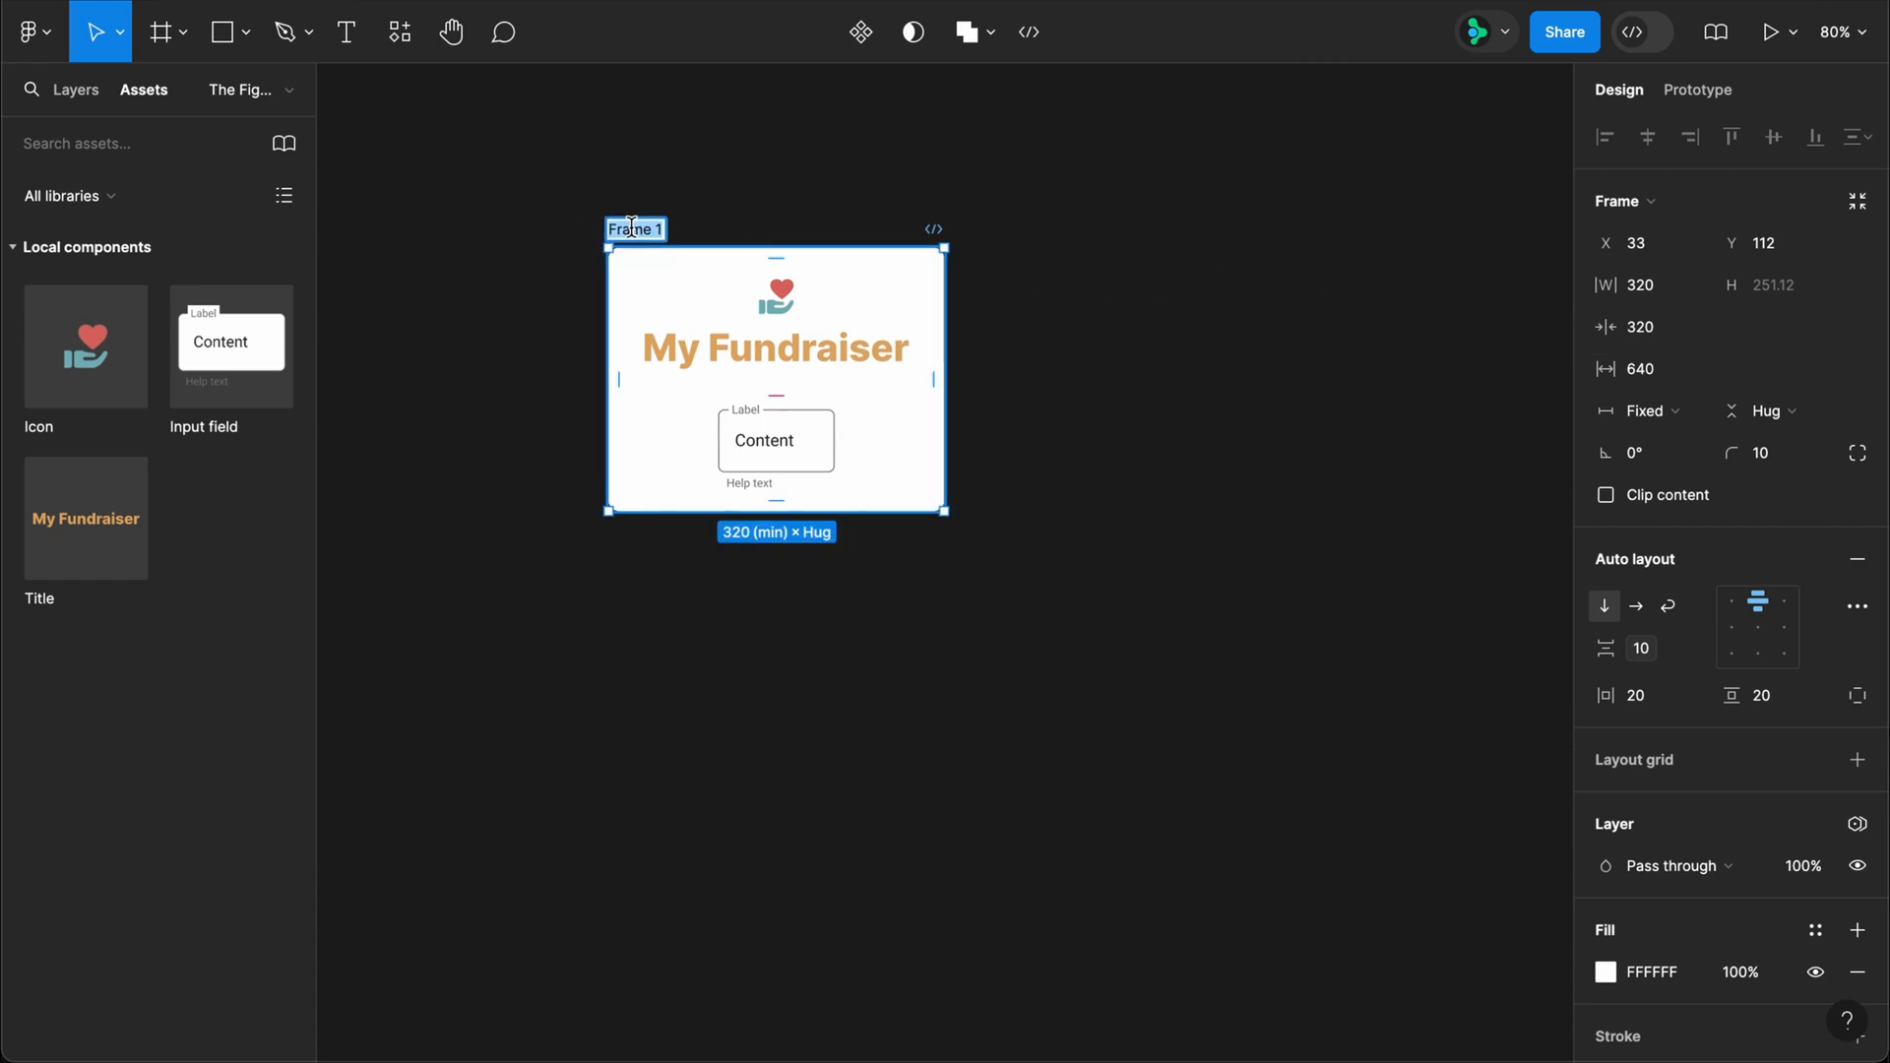
{"action": "type", "text": "Form"}
{"action": "key", "text": "Return"}
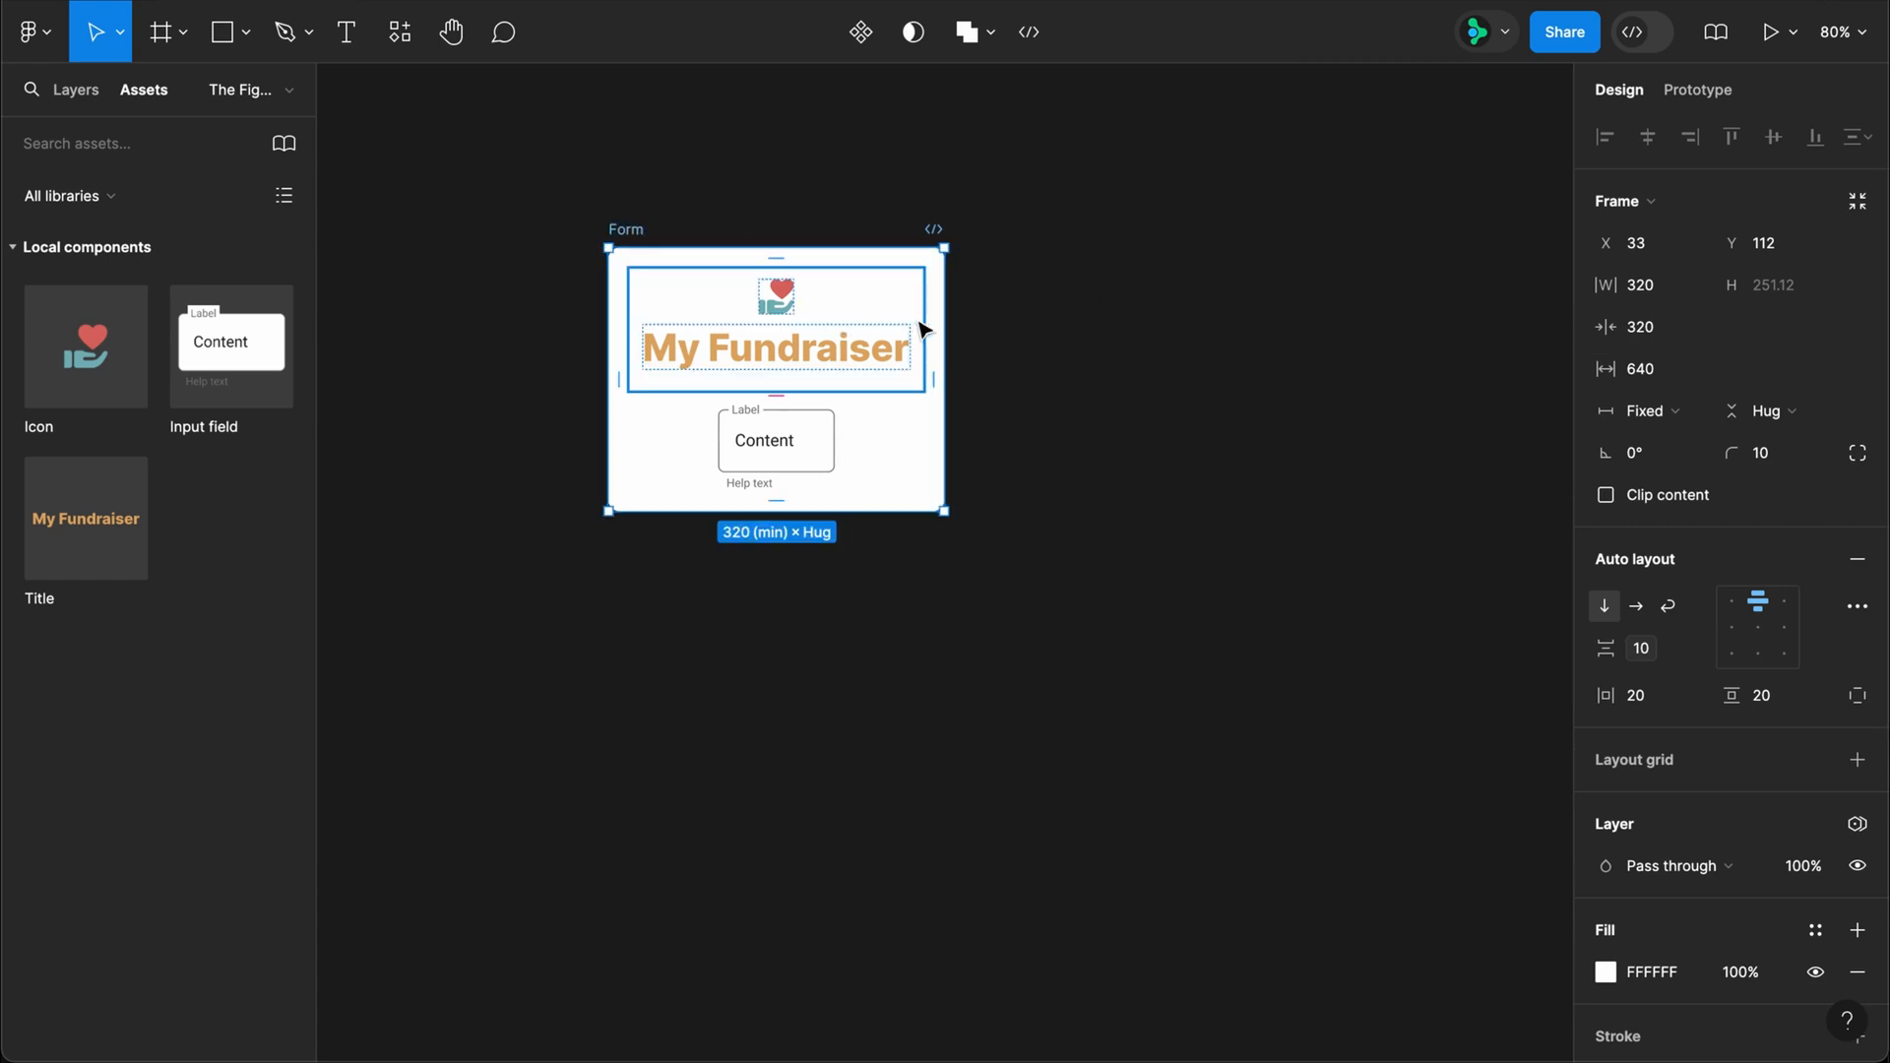
Step: Widen the Form frame to its 640 maximum and set the Input field instance's width to fill the container
{"action": "left_click_drag", "start_coordinate": [944, 323], "coordinate": [1396, 358]}
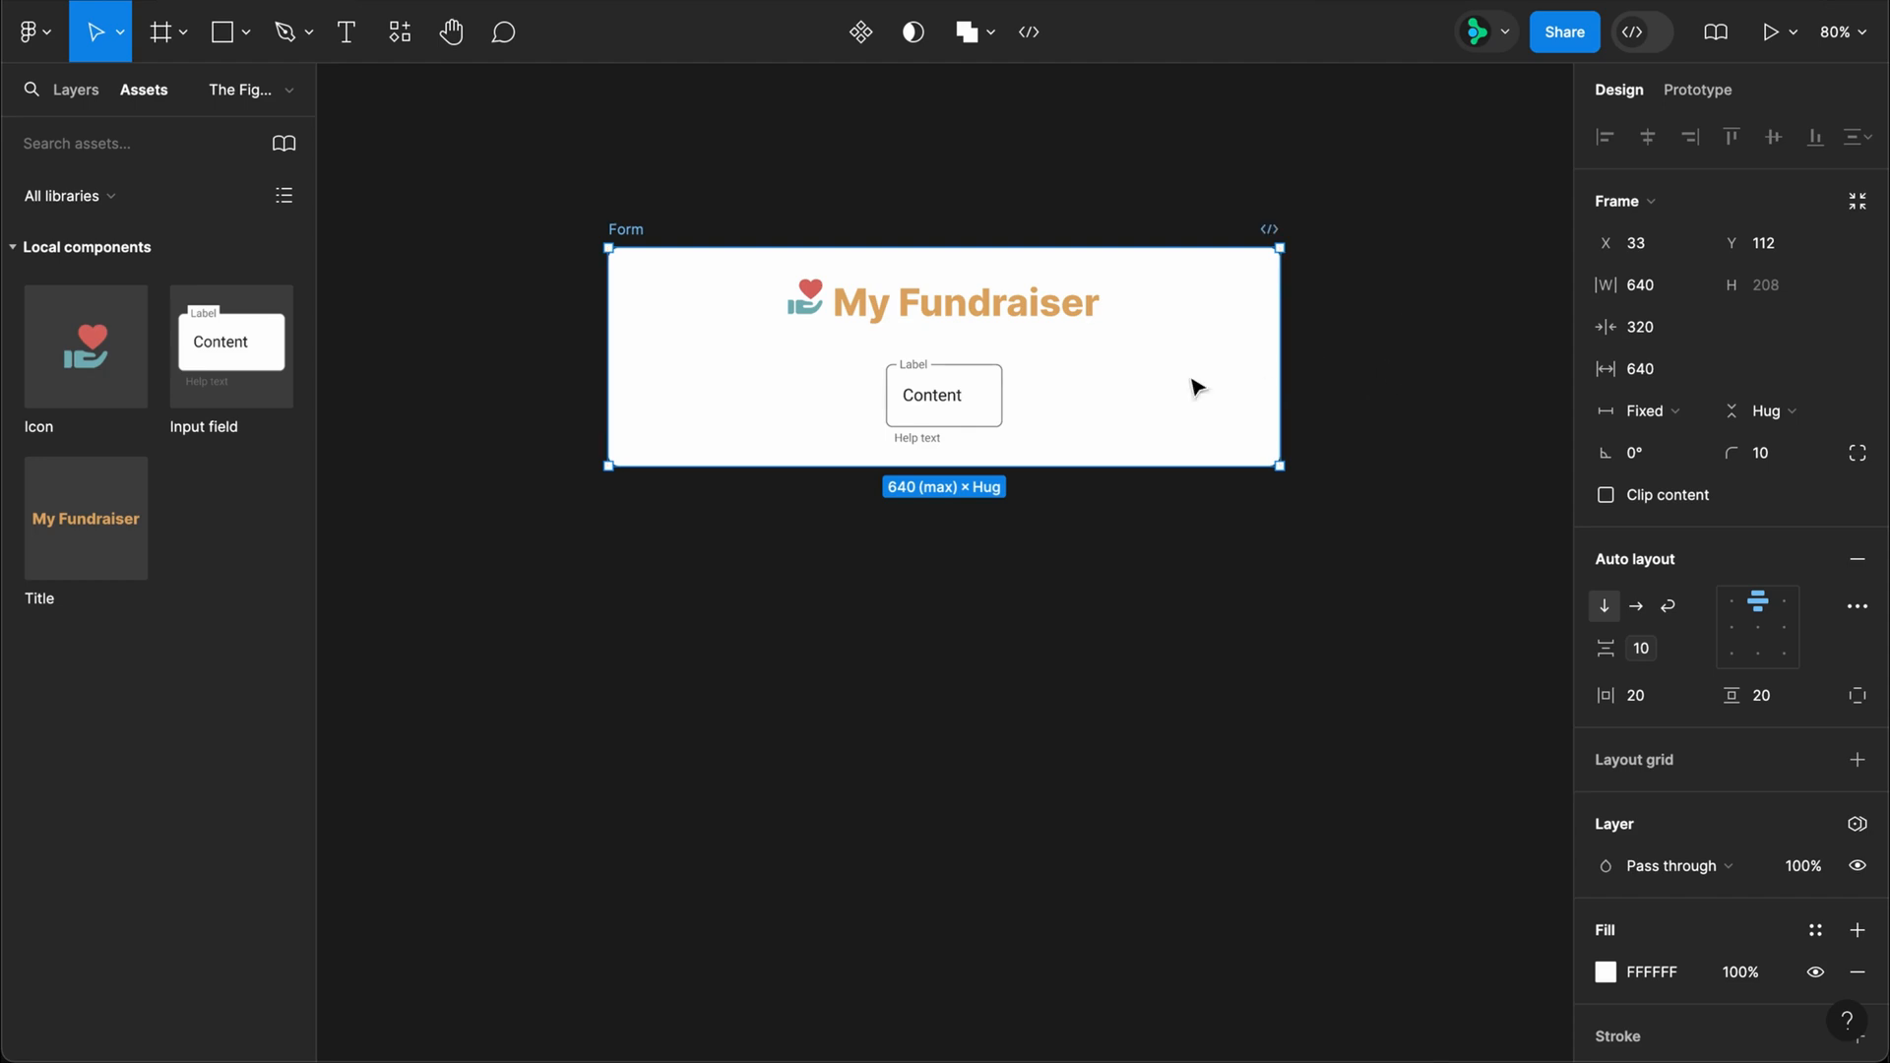
{"action": "left_click", "coordinate": [975, 399]}
{"action": "left_click", "coordinate": [1642, 335]}
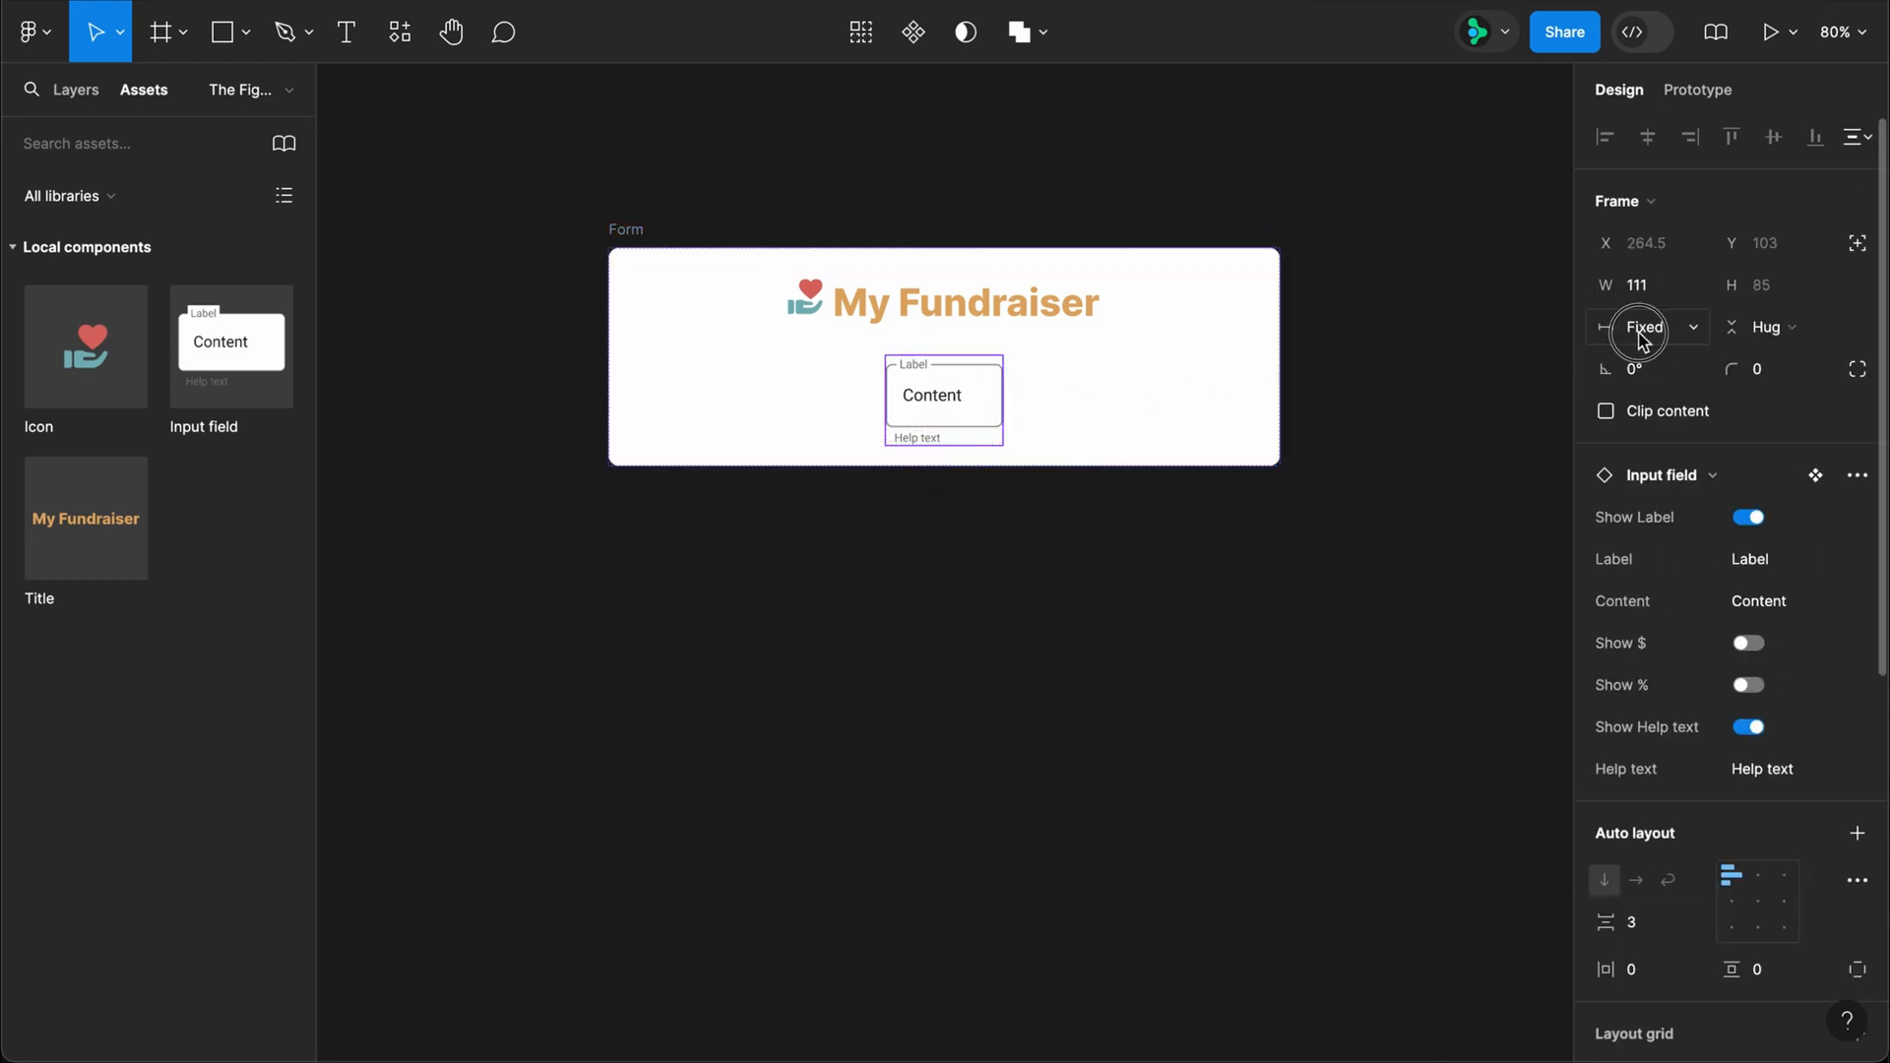
{"action": "left_click", "coordinate": [1689, 407]}
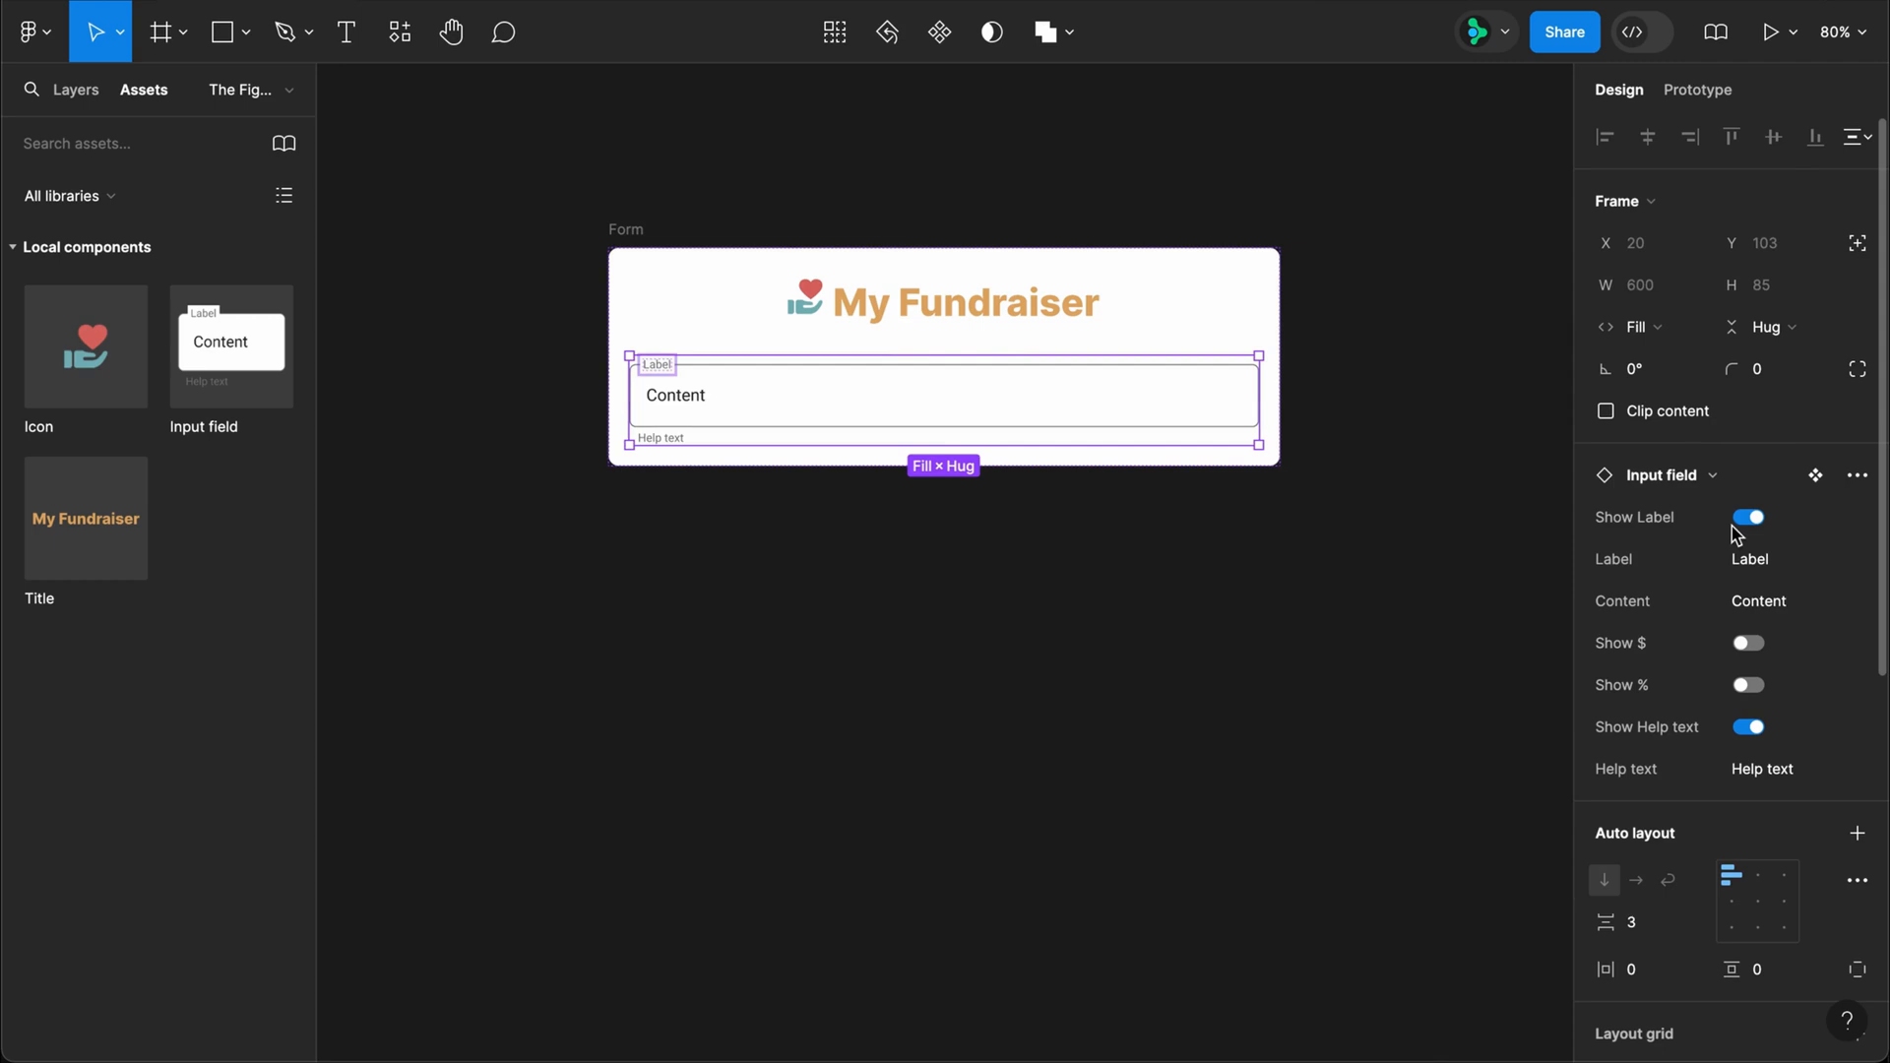
Step: Set the Input field's label to Name, enter a person's full name as its content, and turn off its help text
{"action": "left_click", "coordinate": [1748, 561]}
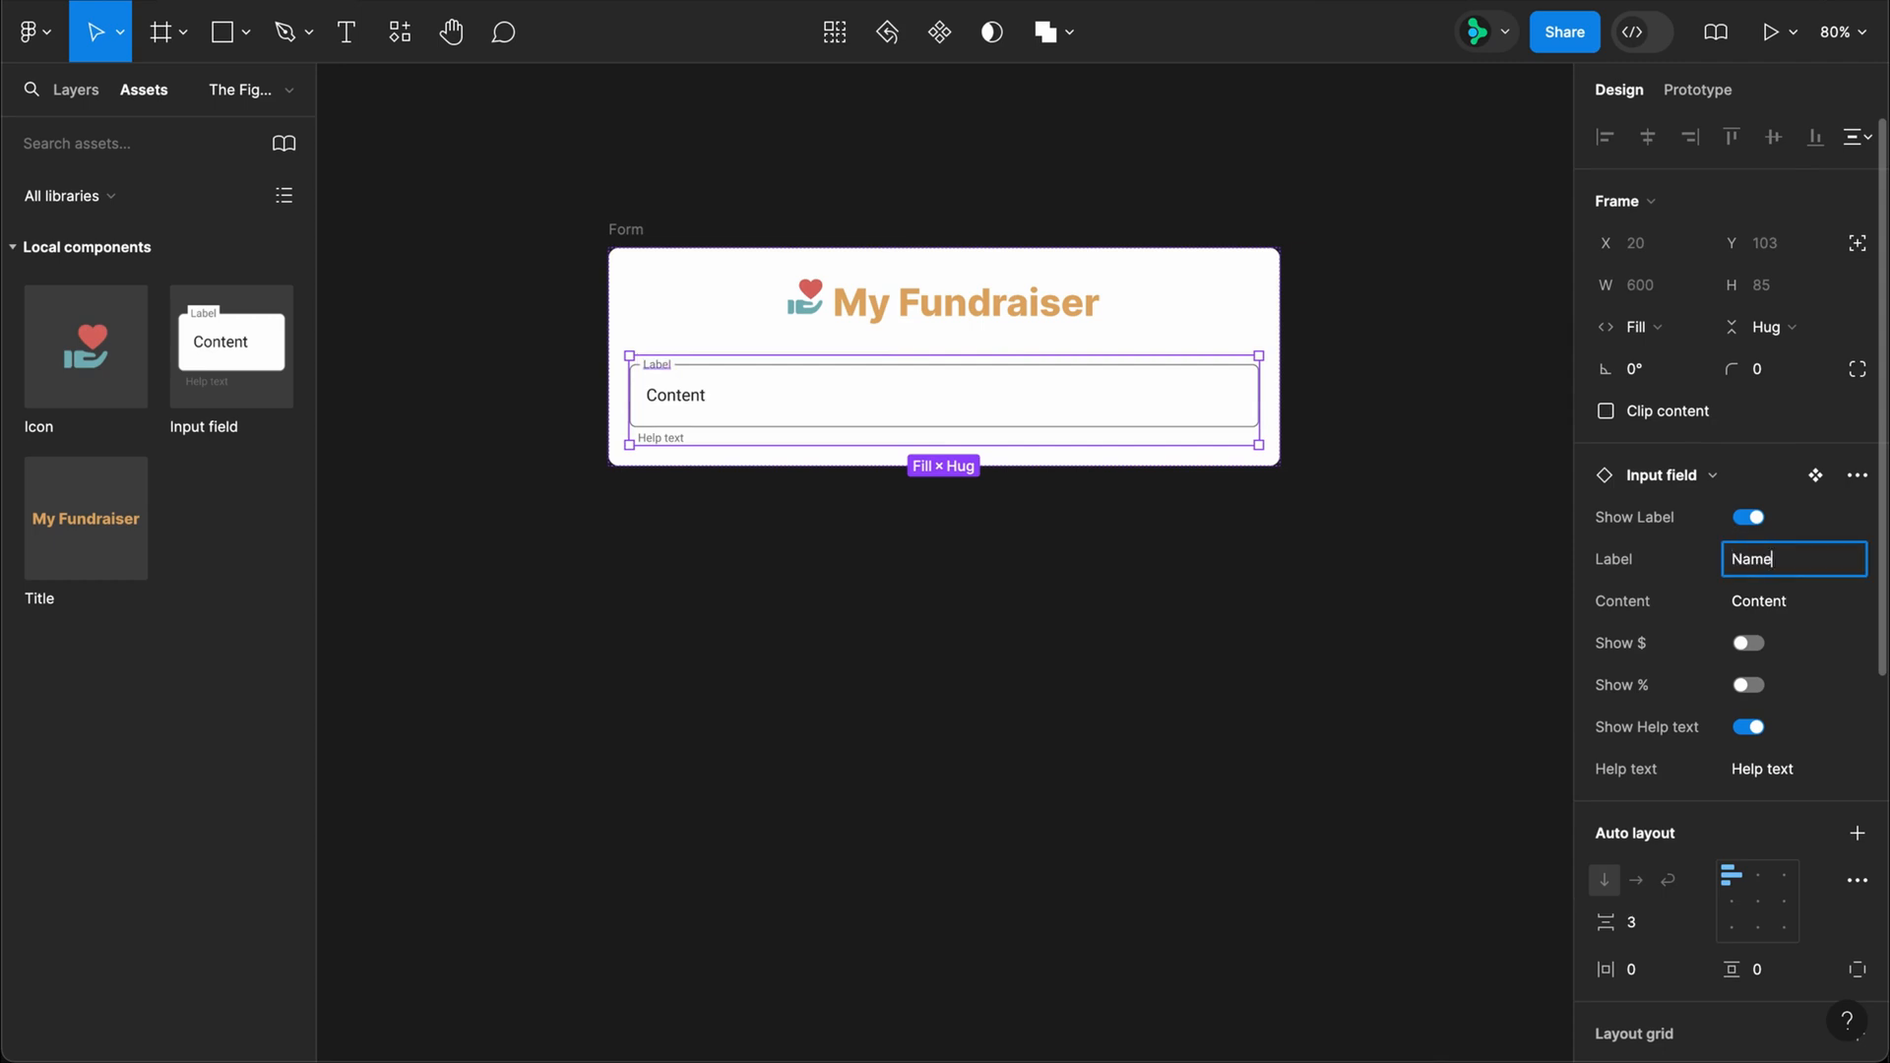
{"action": "key", "text": "Tab"}
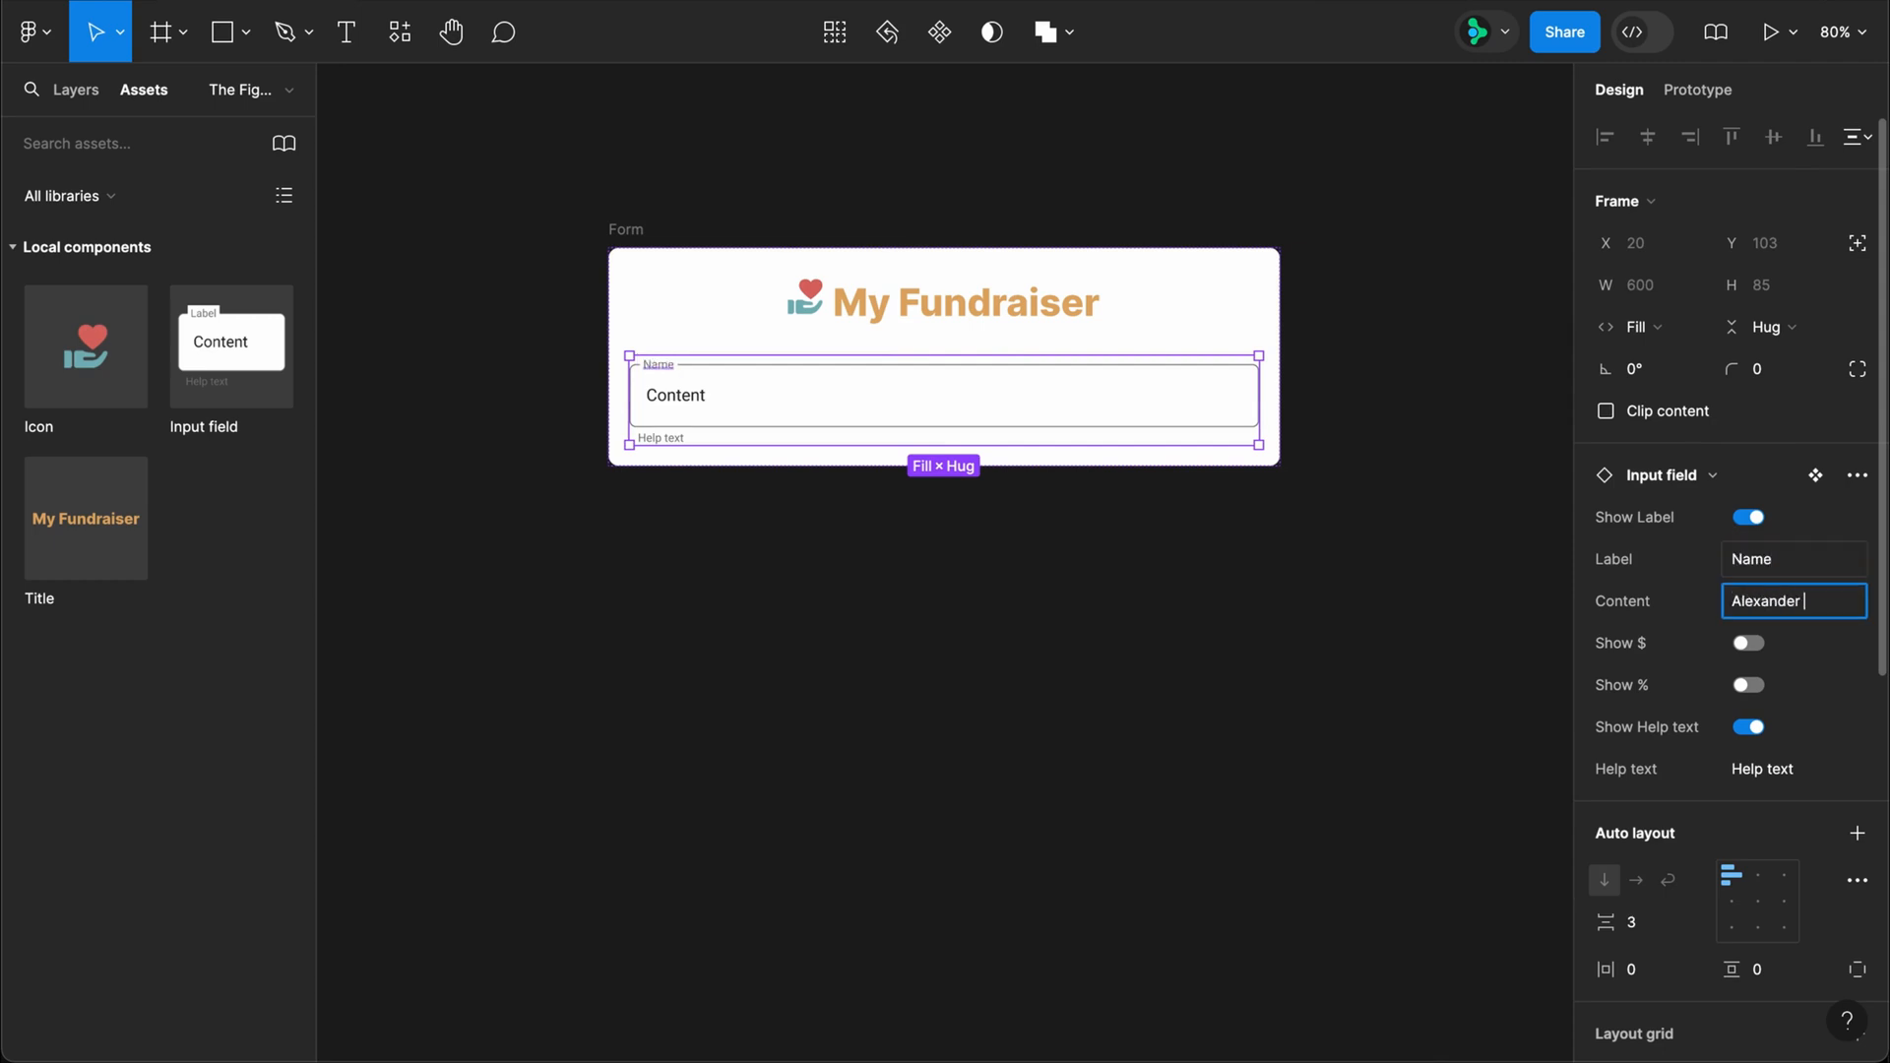
{"action": "type", "text": "Alexander Hamilton"}
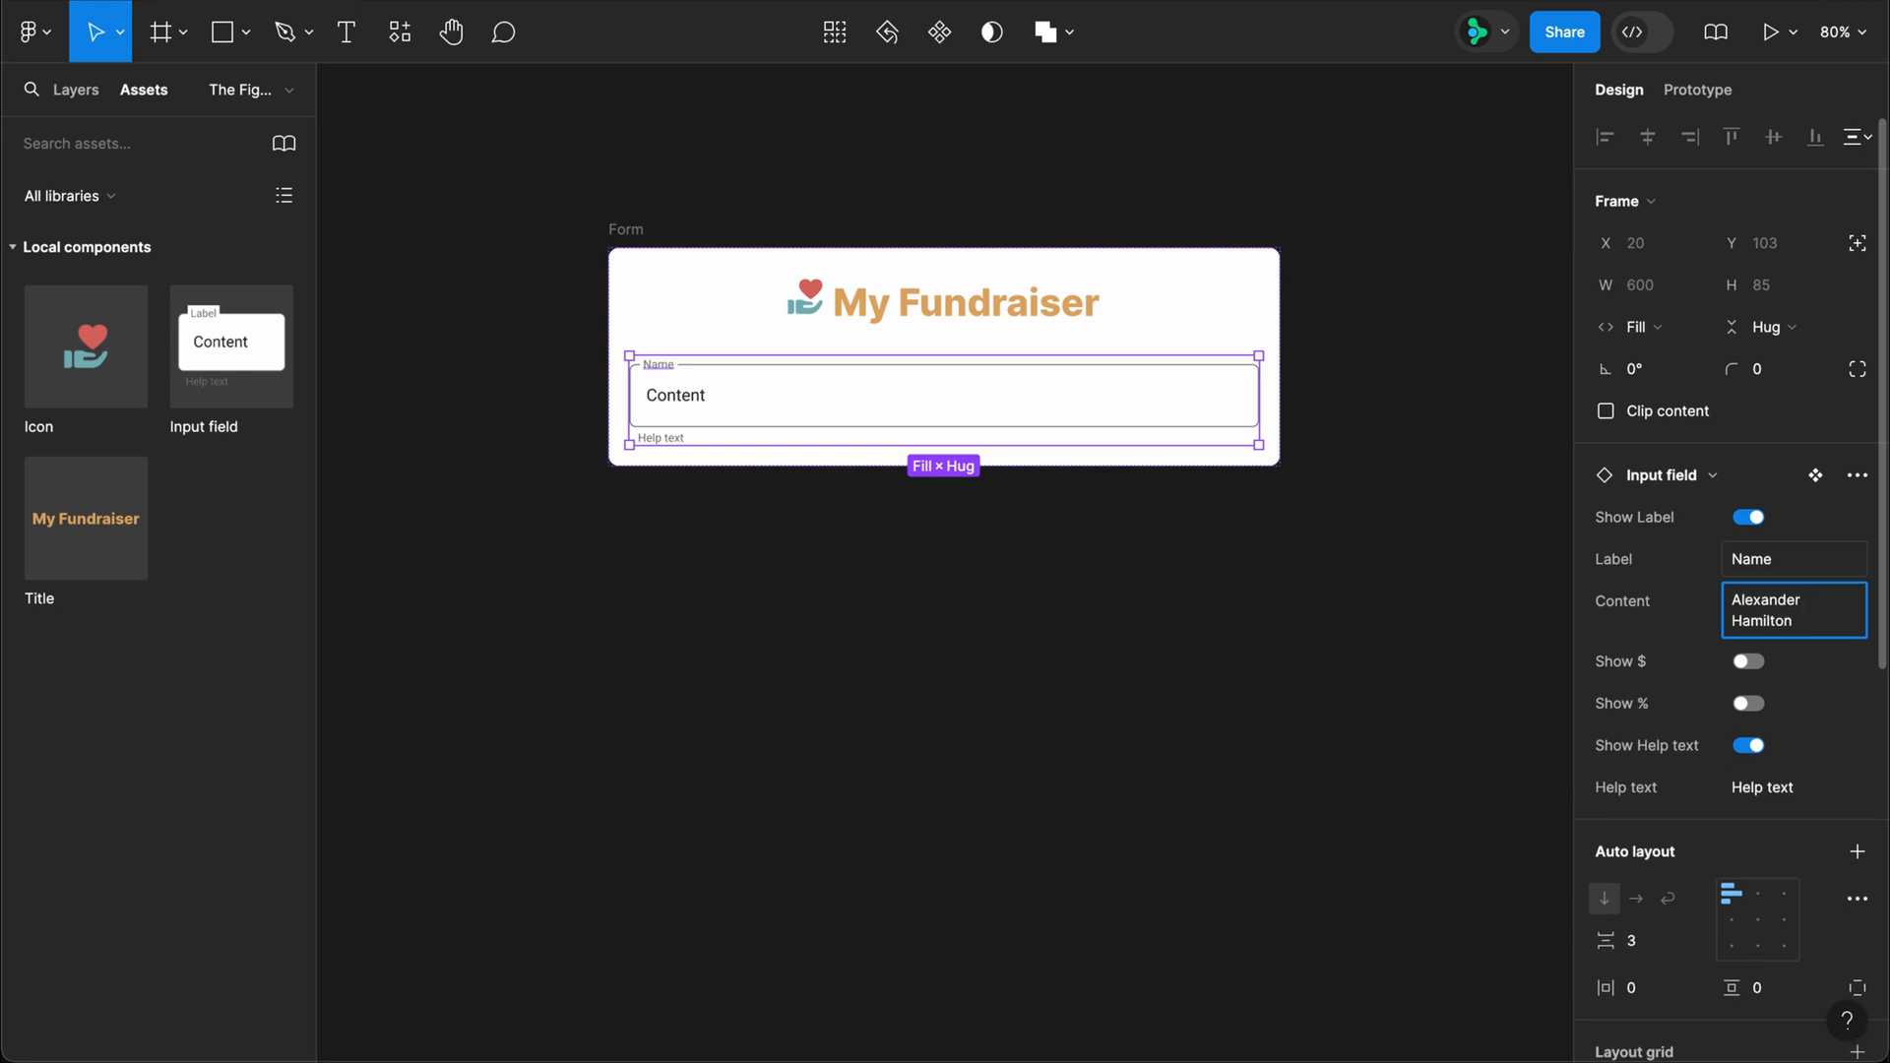
{"action": "key", "text": "Return"}
{"action": "left_click", "coordinate": [1748, 745]}
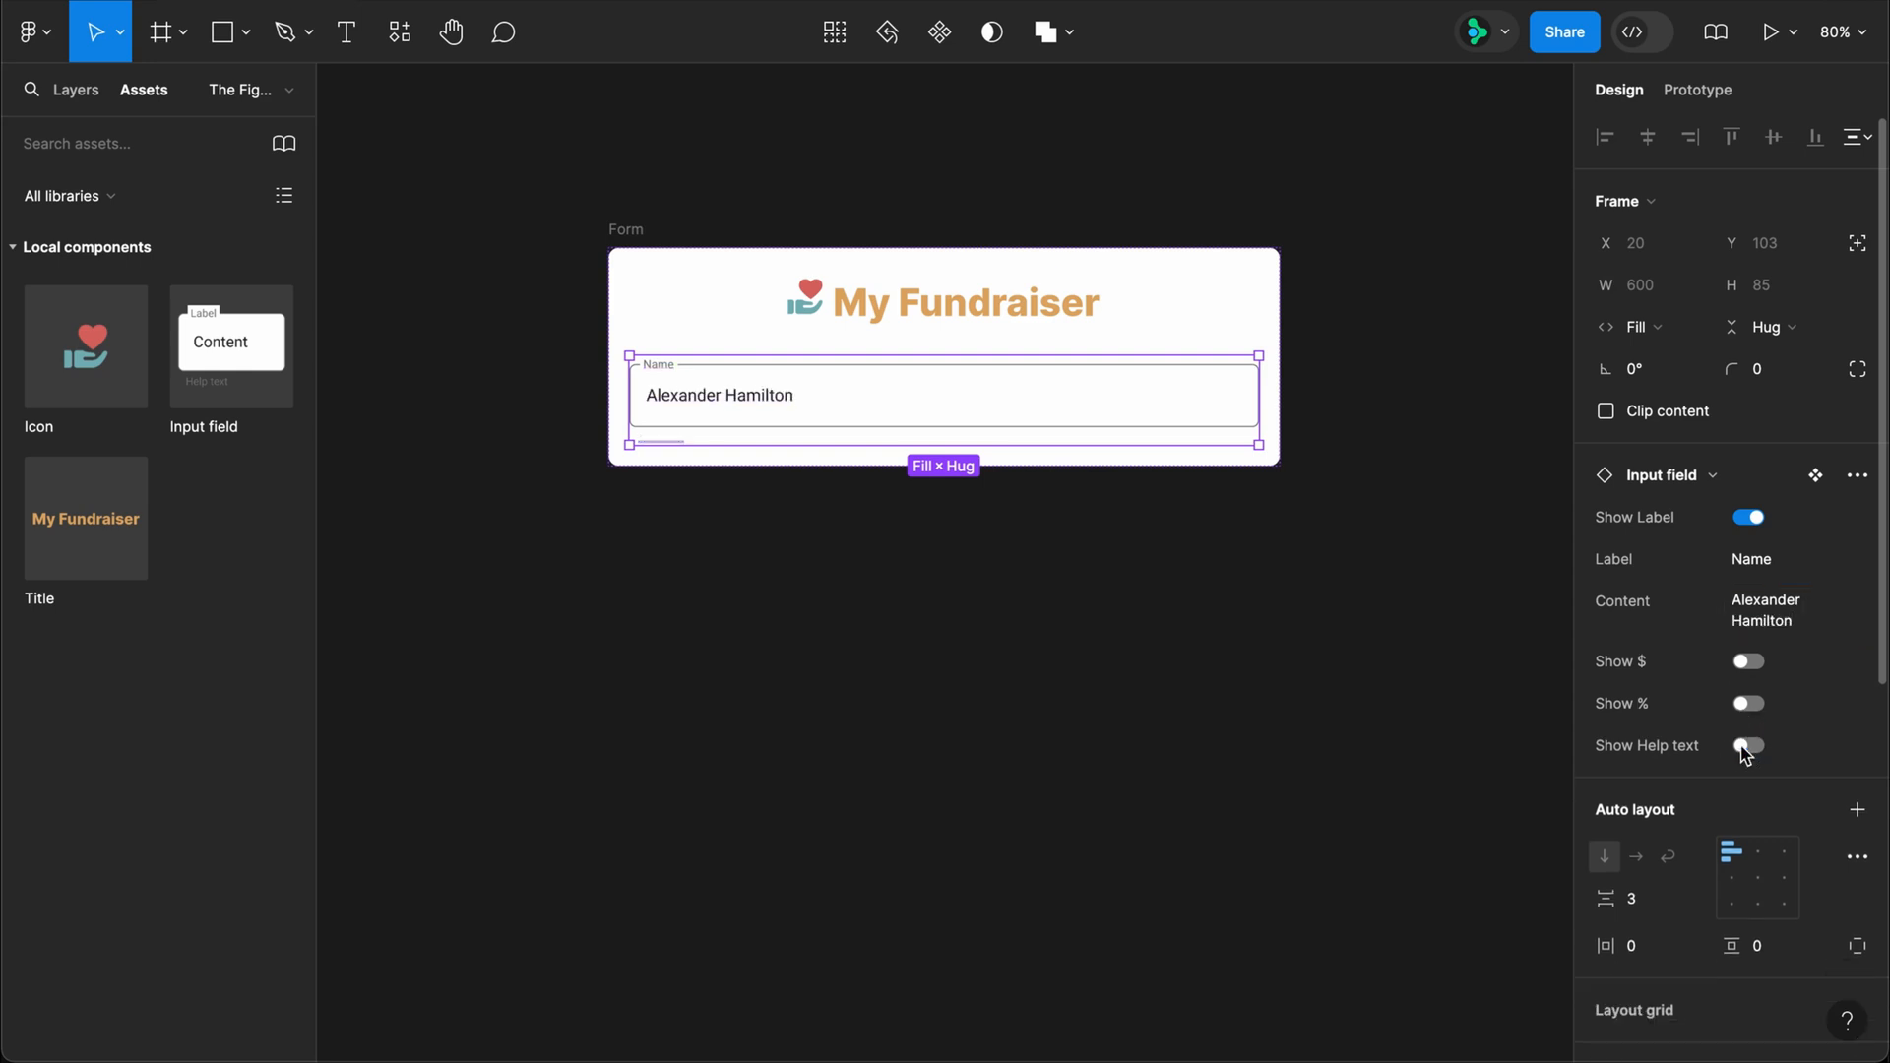
Step: Duplicate the Name field, set the copy's label to Address, and enter a street address as its content
{"action": "key", "text": "ctrl+d"}
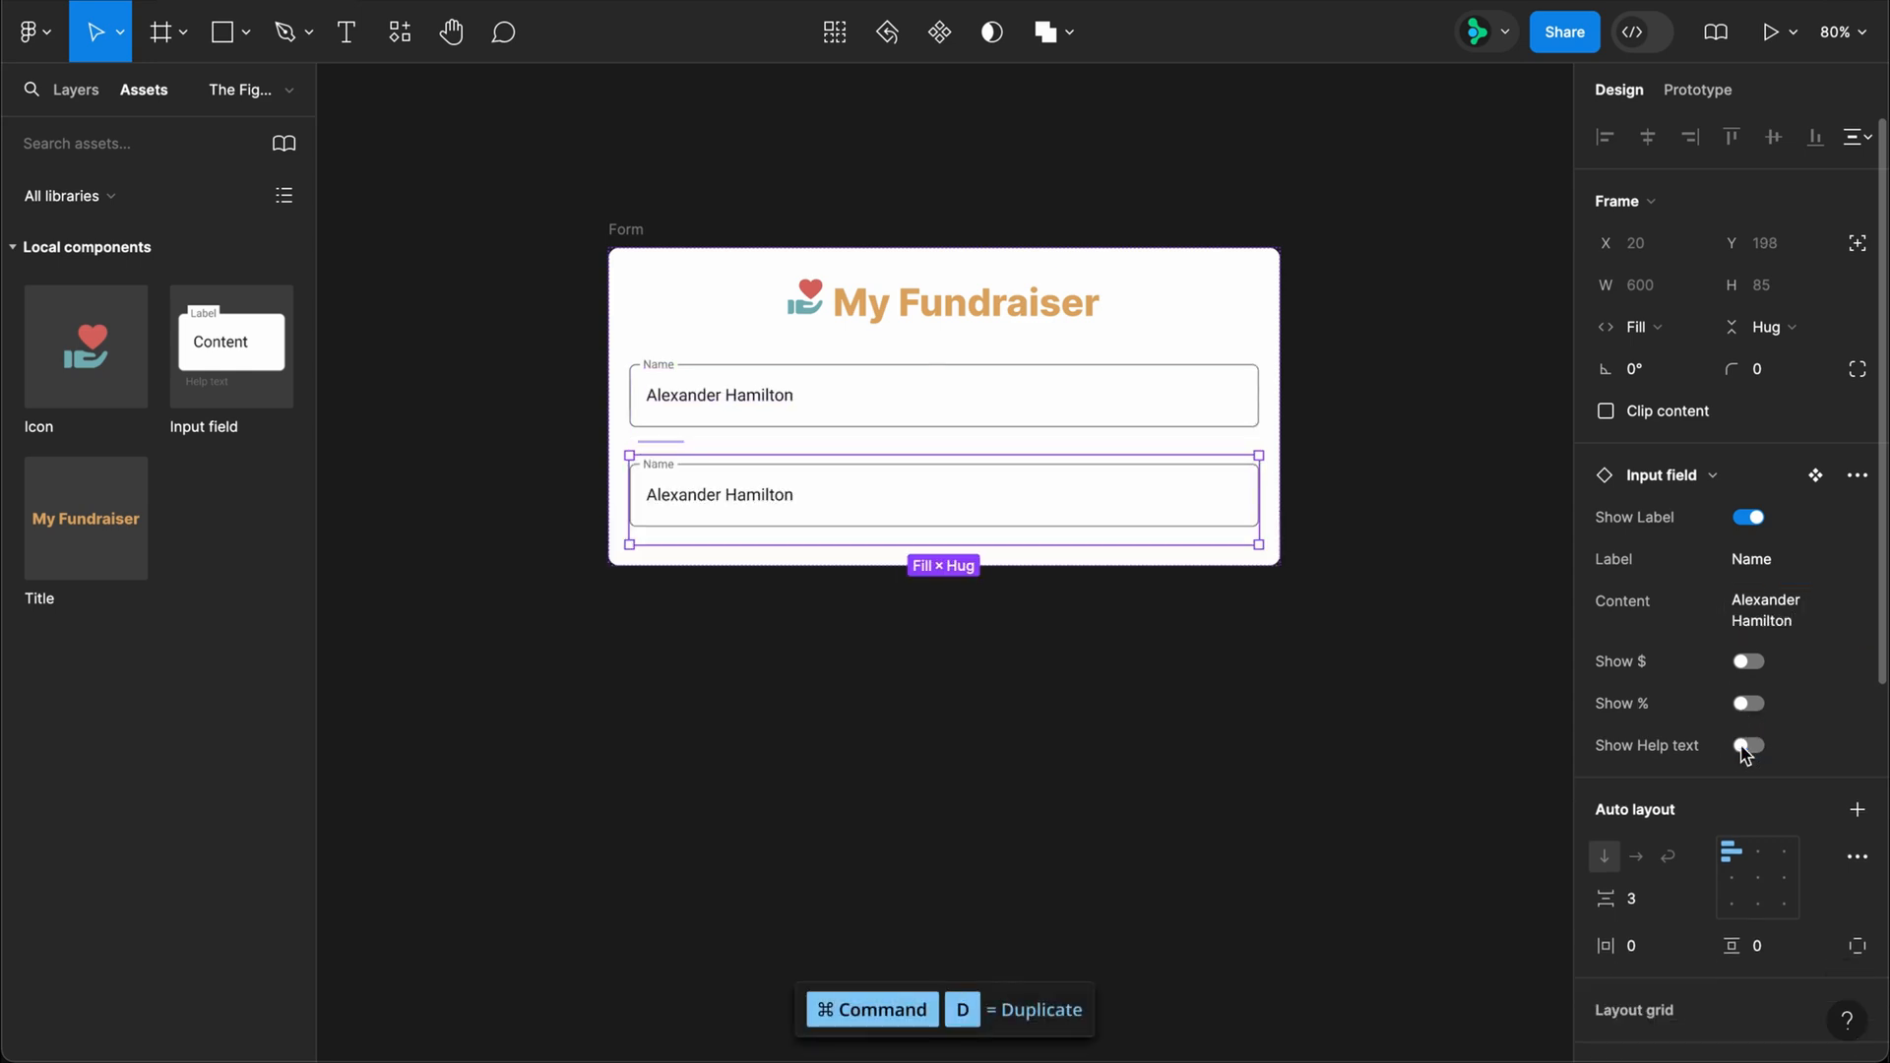
{"action": "left_click", "coordinate": [1751, 559]}
{"action": "type", "text": "Address"}
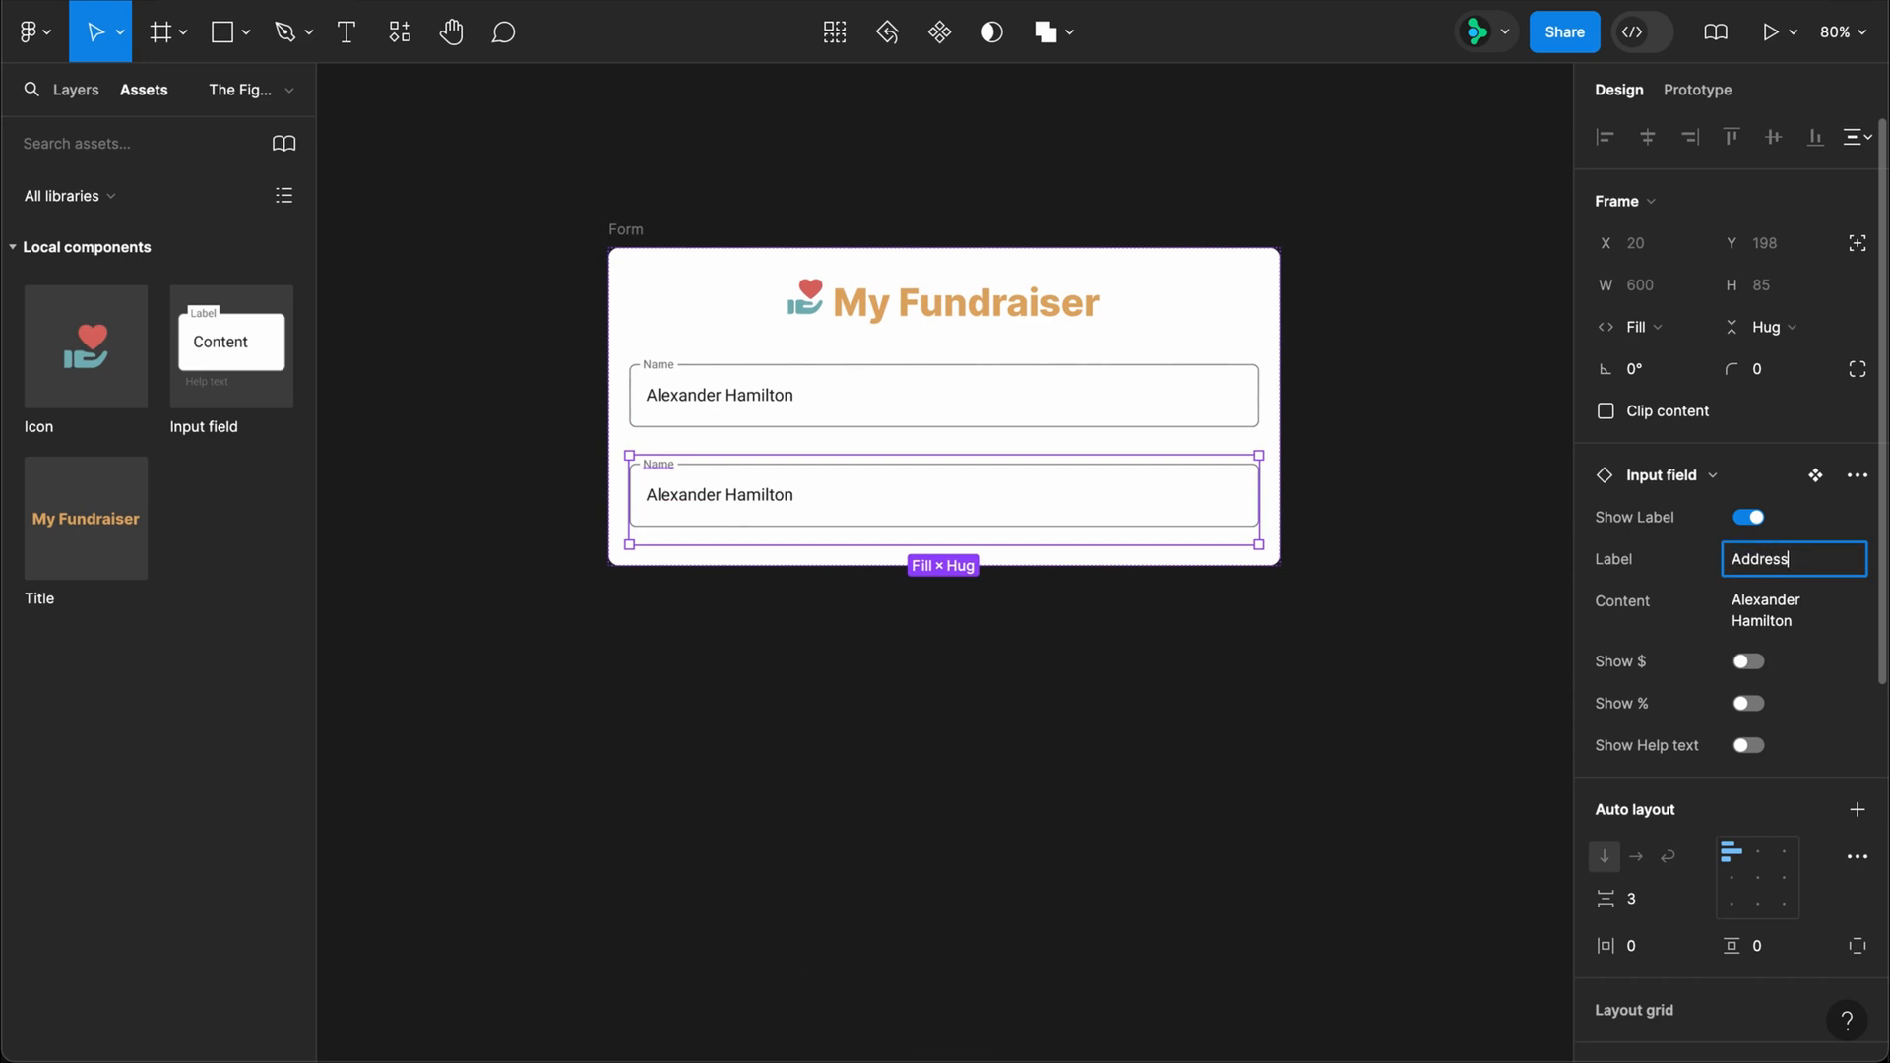
{"action": "key", "text": "Tab"}
{"action": "type", "text": "1"}
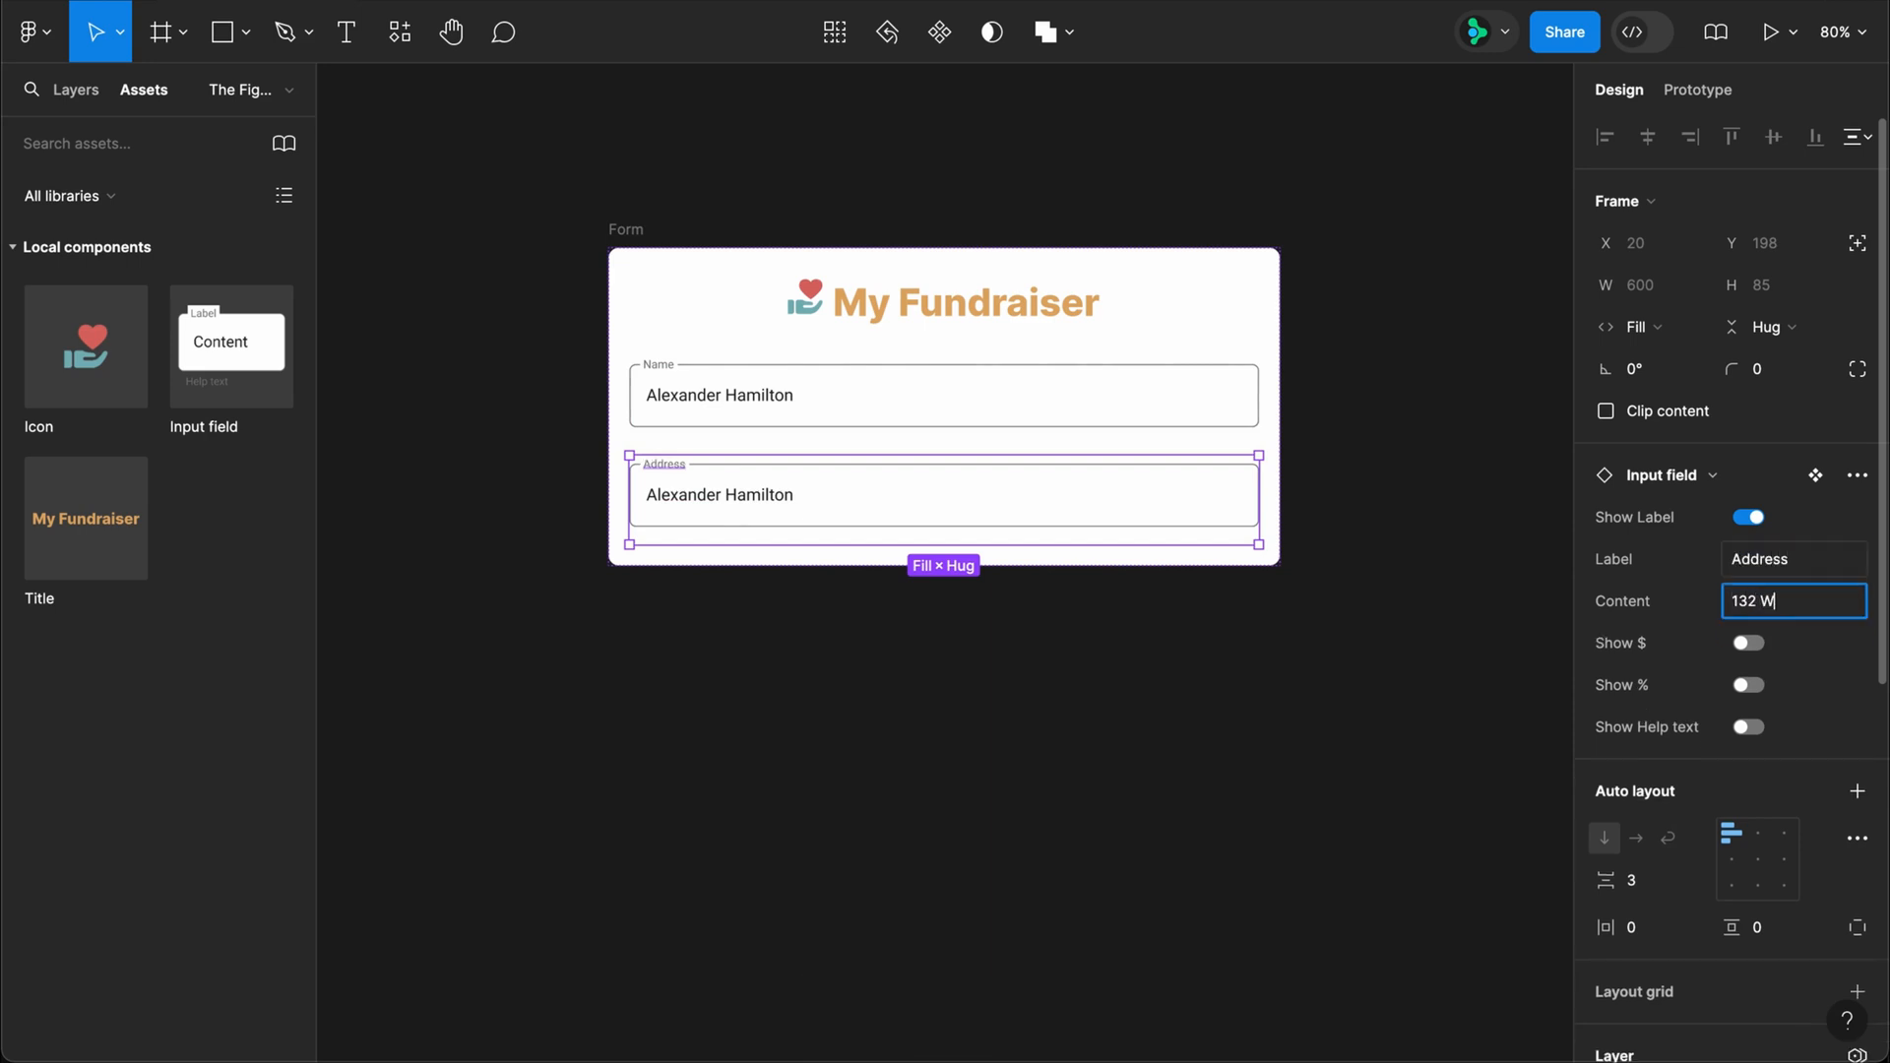
{"action": "type", "text": "32 W Main St"}
{"action": "key", "text": "Return"}
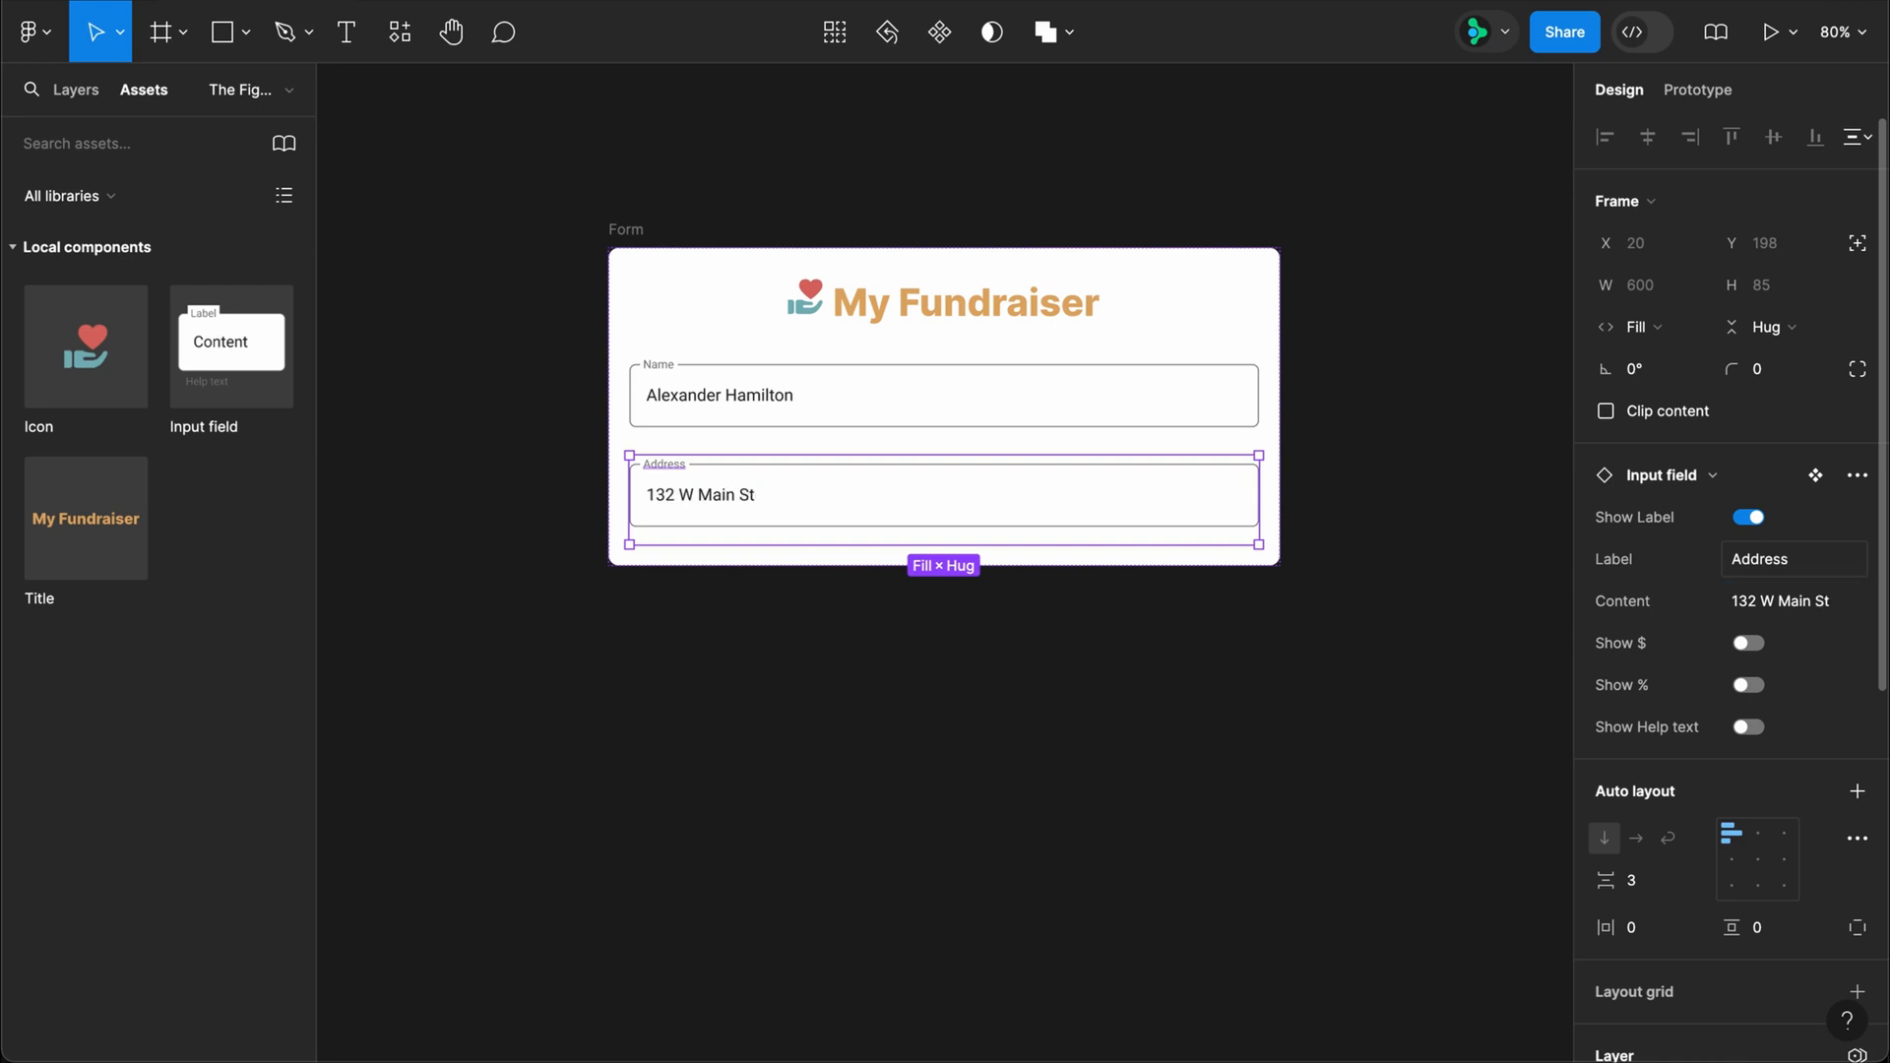
Step: Duplicate the Address field, set the copy's label to City, and change its content to San Francisco
{"action": "key", "text": "ctrl+d"}
{"action": "left_click", "coordinate": [1753, 559]}
{"action": "type", "text": "City"}
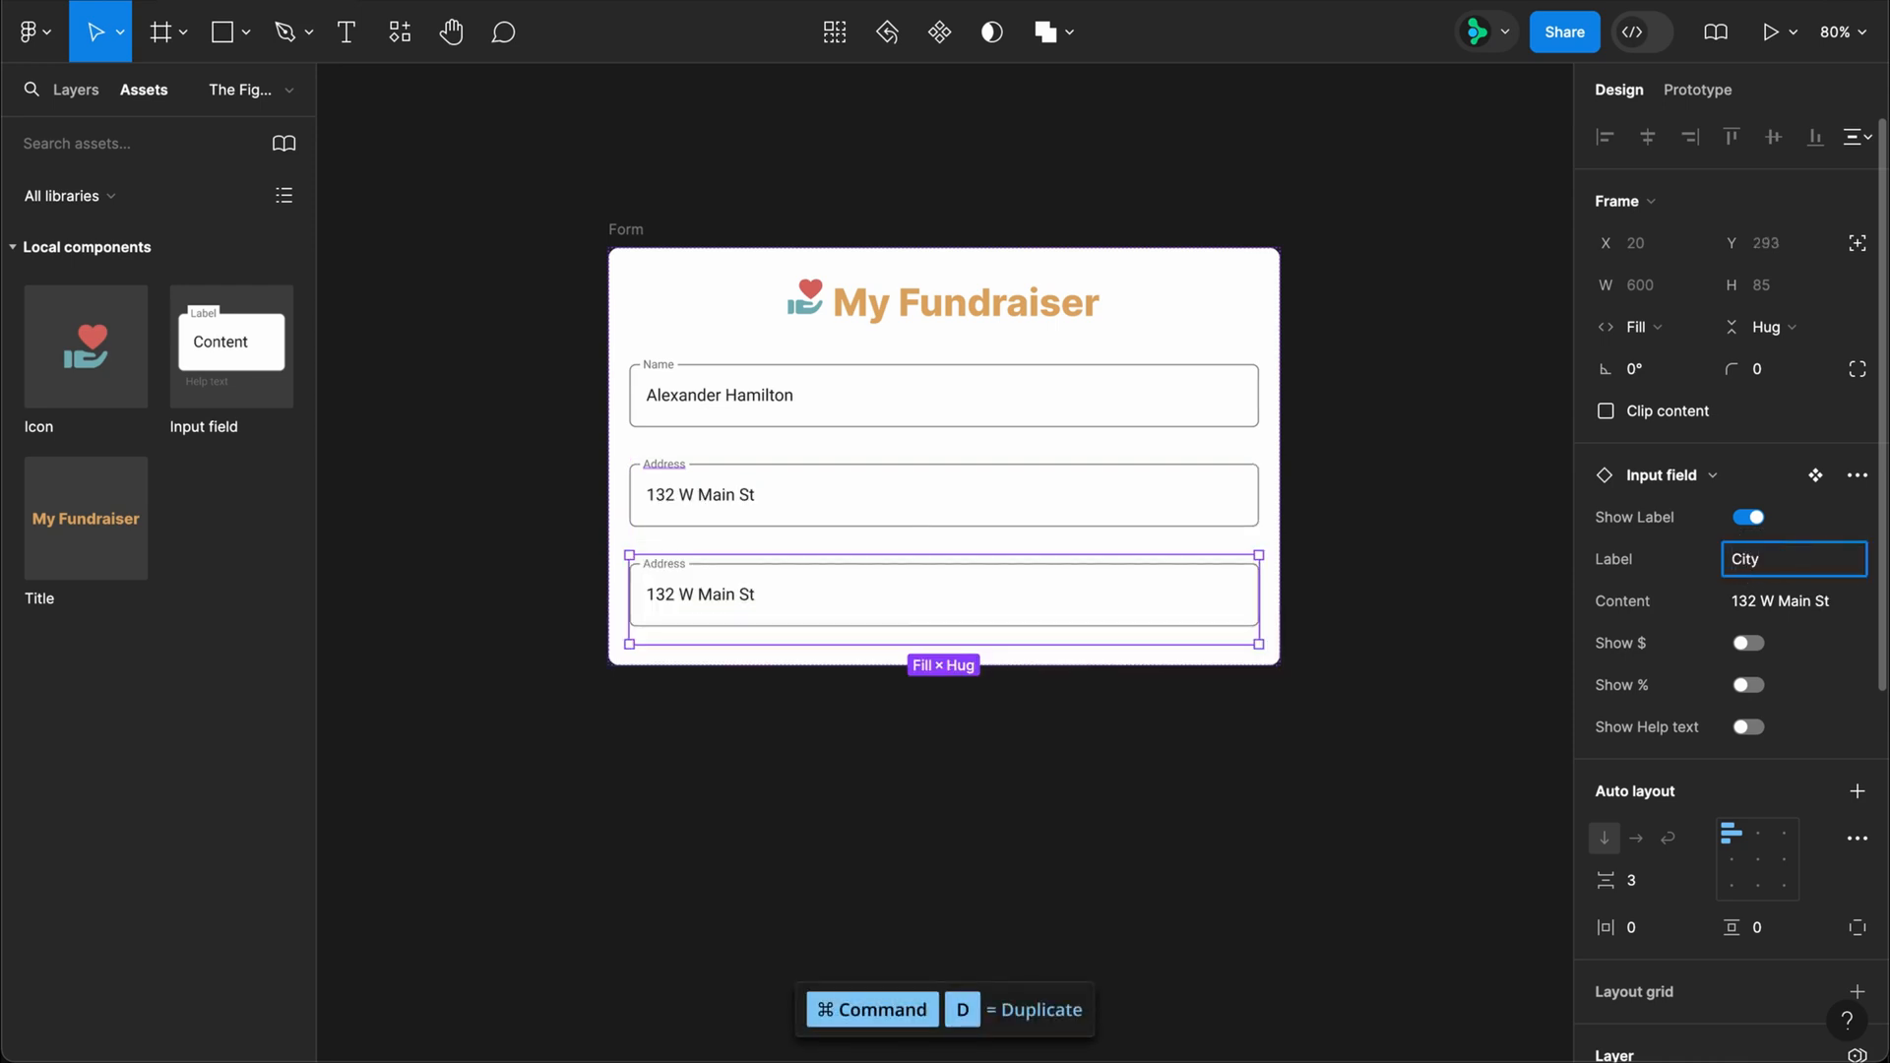
{"action": "key", "text": "Return"}
{"action": "left_click", "coordinate": [696, 595], "text": "ctrl"}
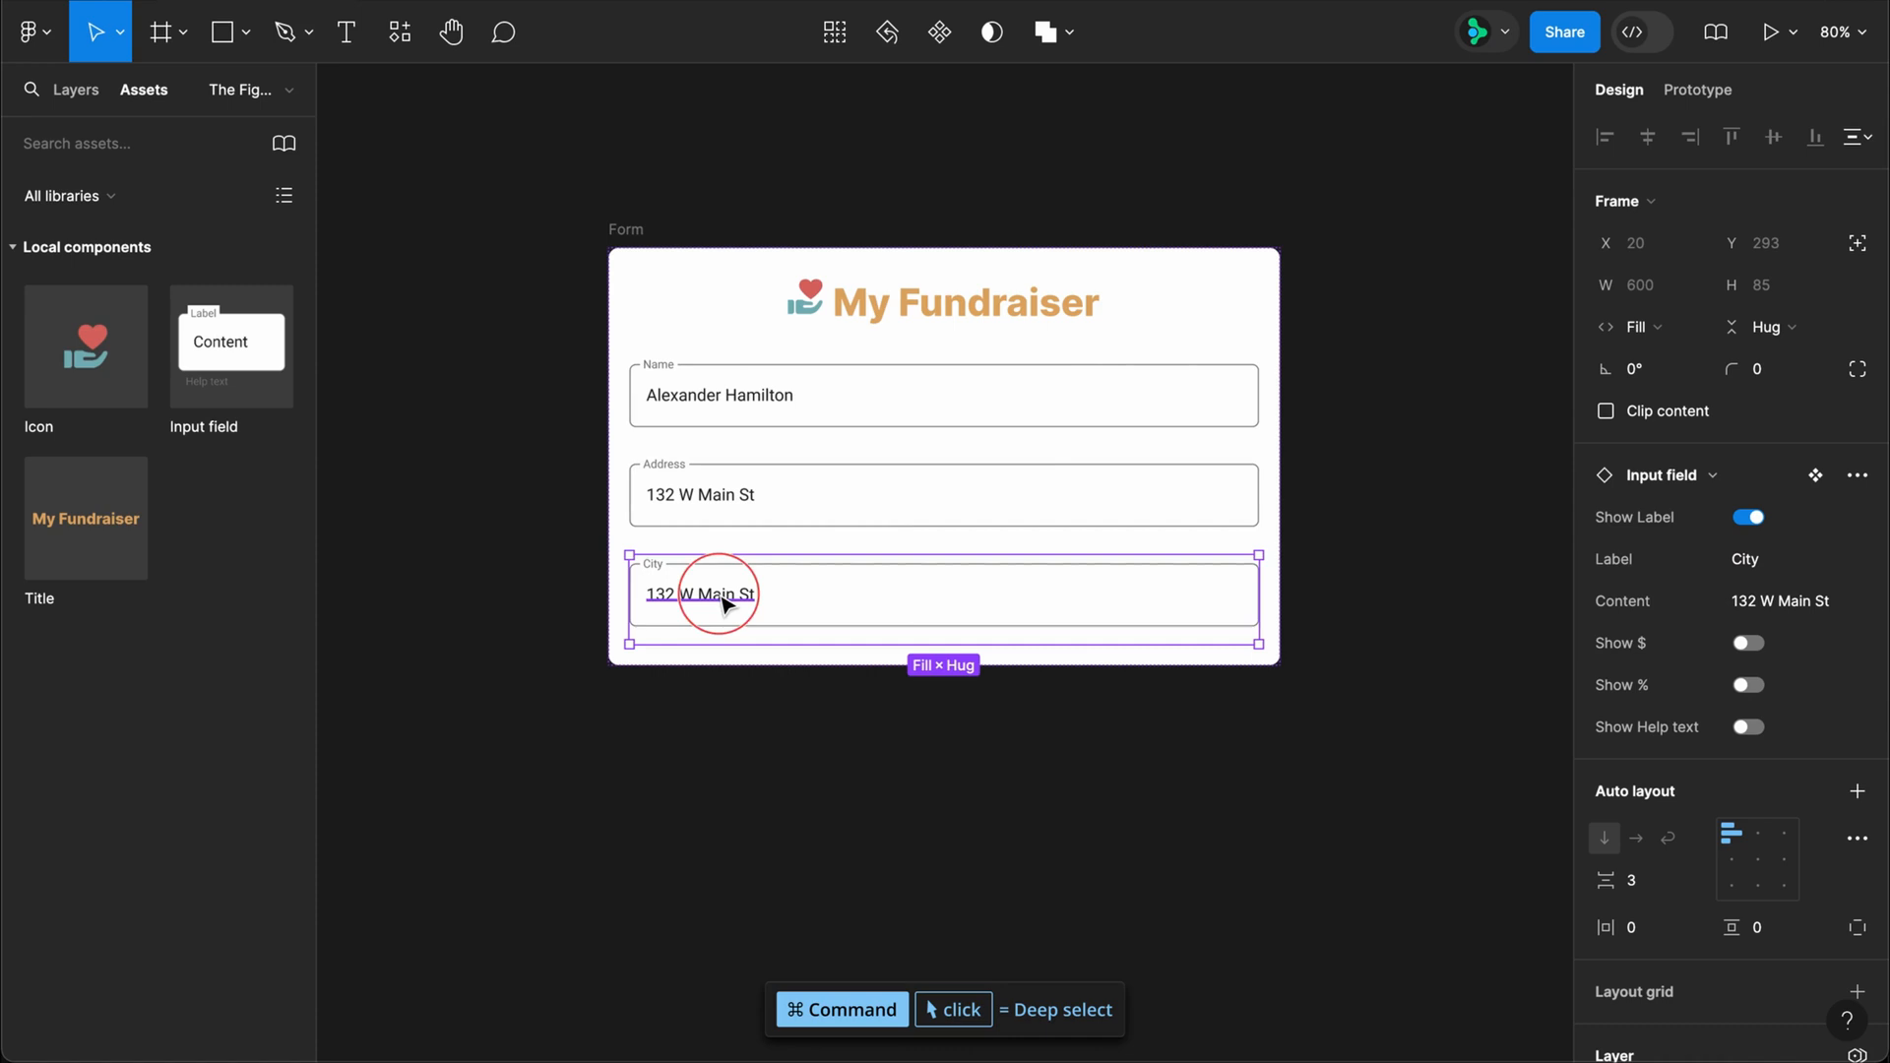
{"action": "double_click", "coordinate": [715, 593]}
{"action": "type", "text": "San Fra"}
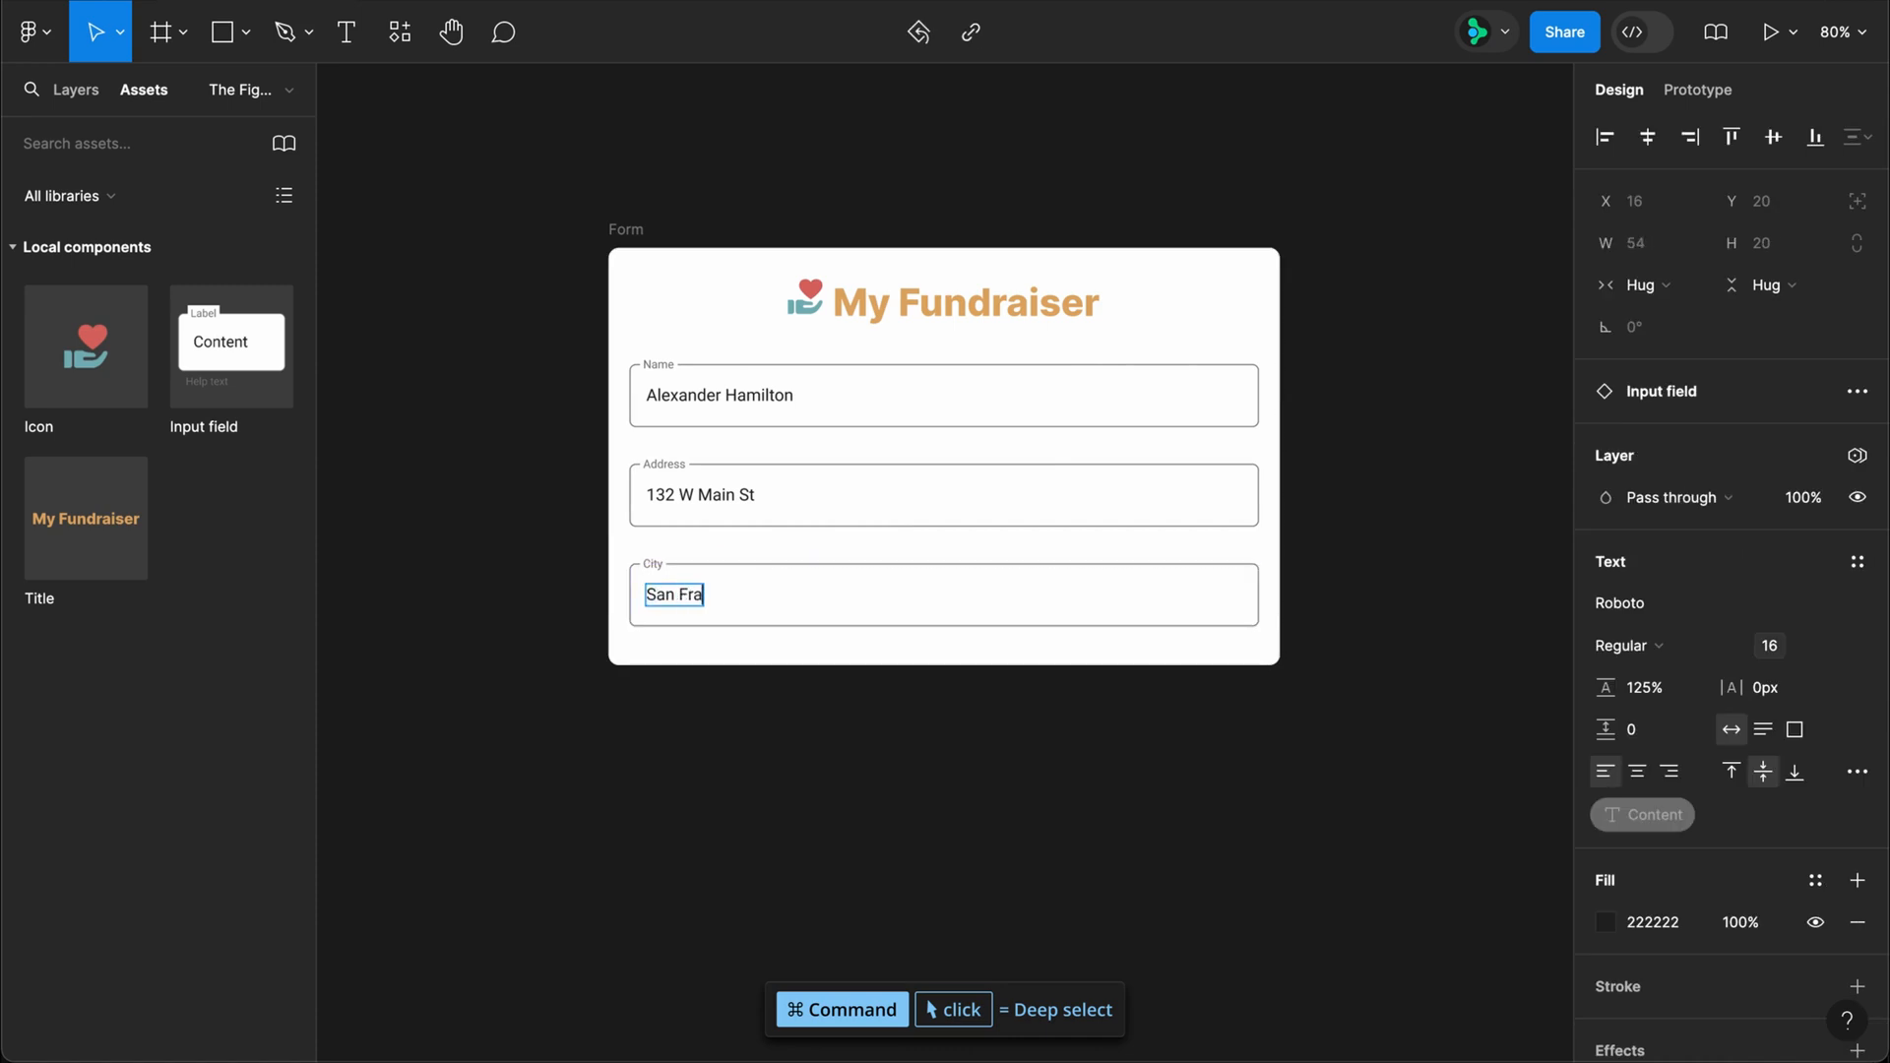
{"action": "type", "text": "ncisco"}
{"action": "left_click", "coordinate": [783, 729]}
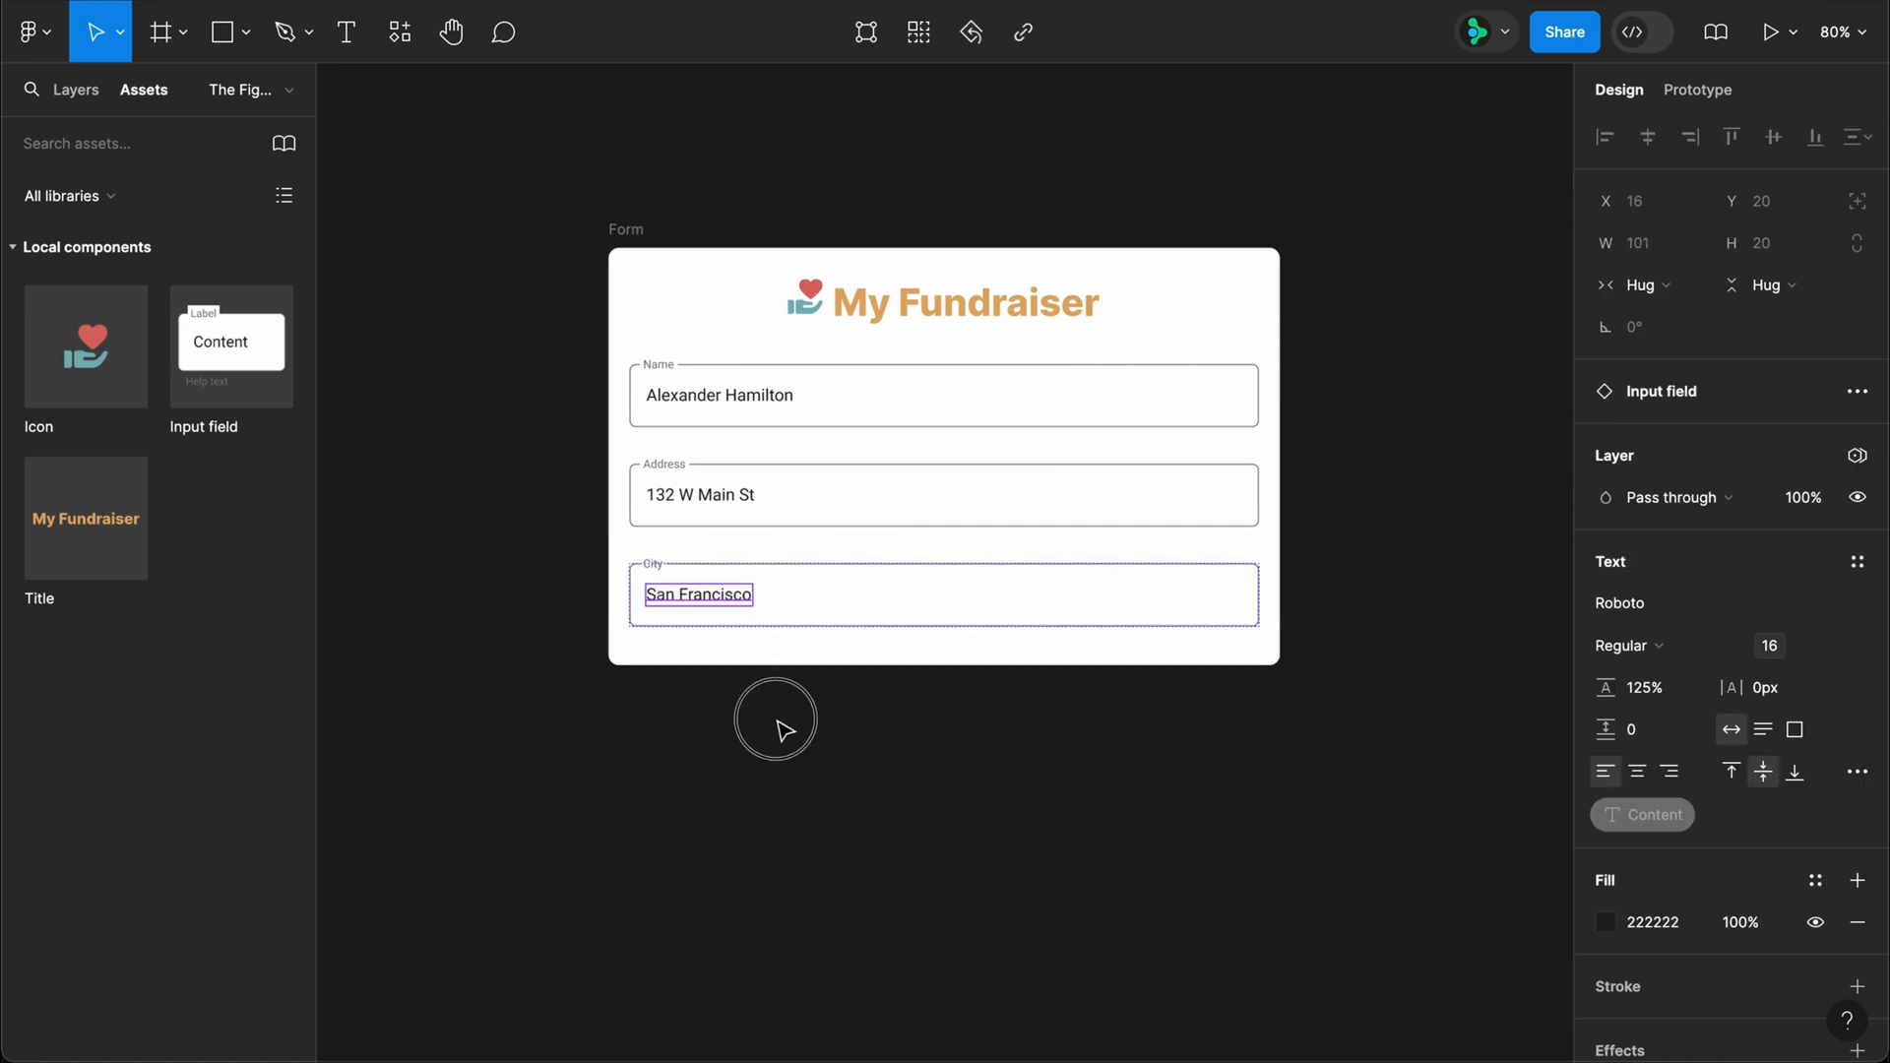
Step: Duplicate the City field and set the copy's label to State and its content to CA
{"action": "left_click", "coordinate": [806, 589]}
{"action": "key", "text": "super+d"}
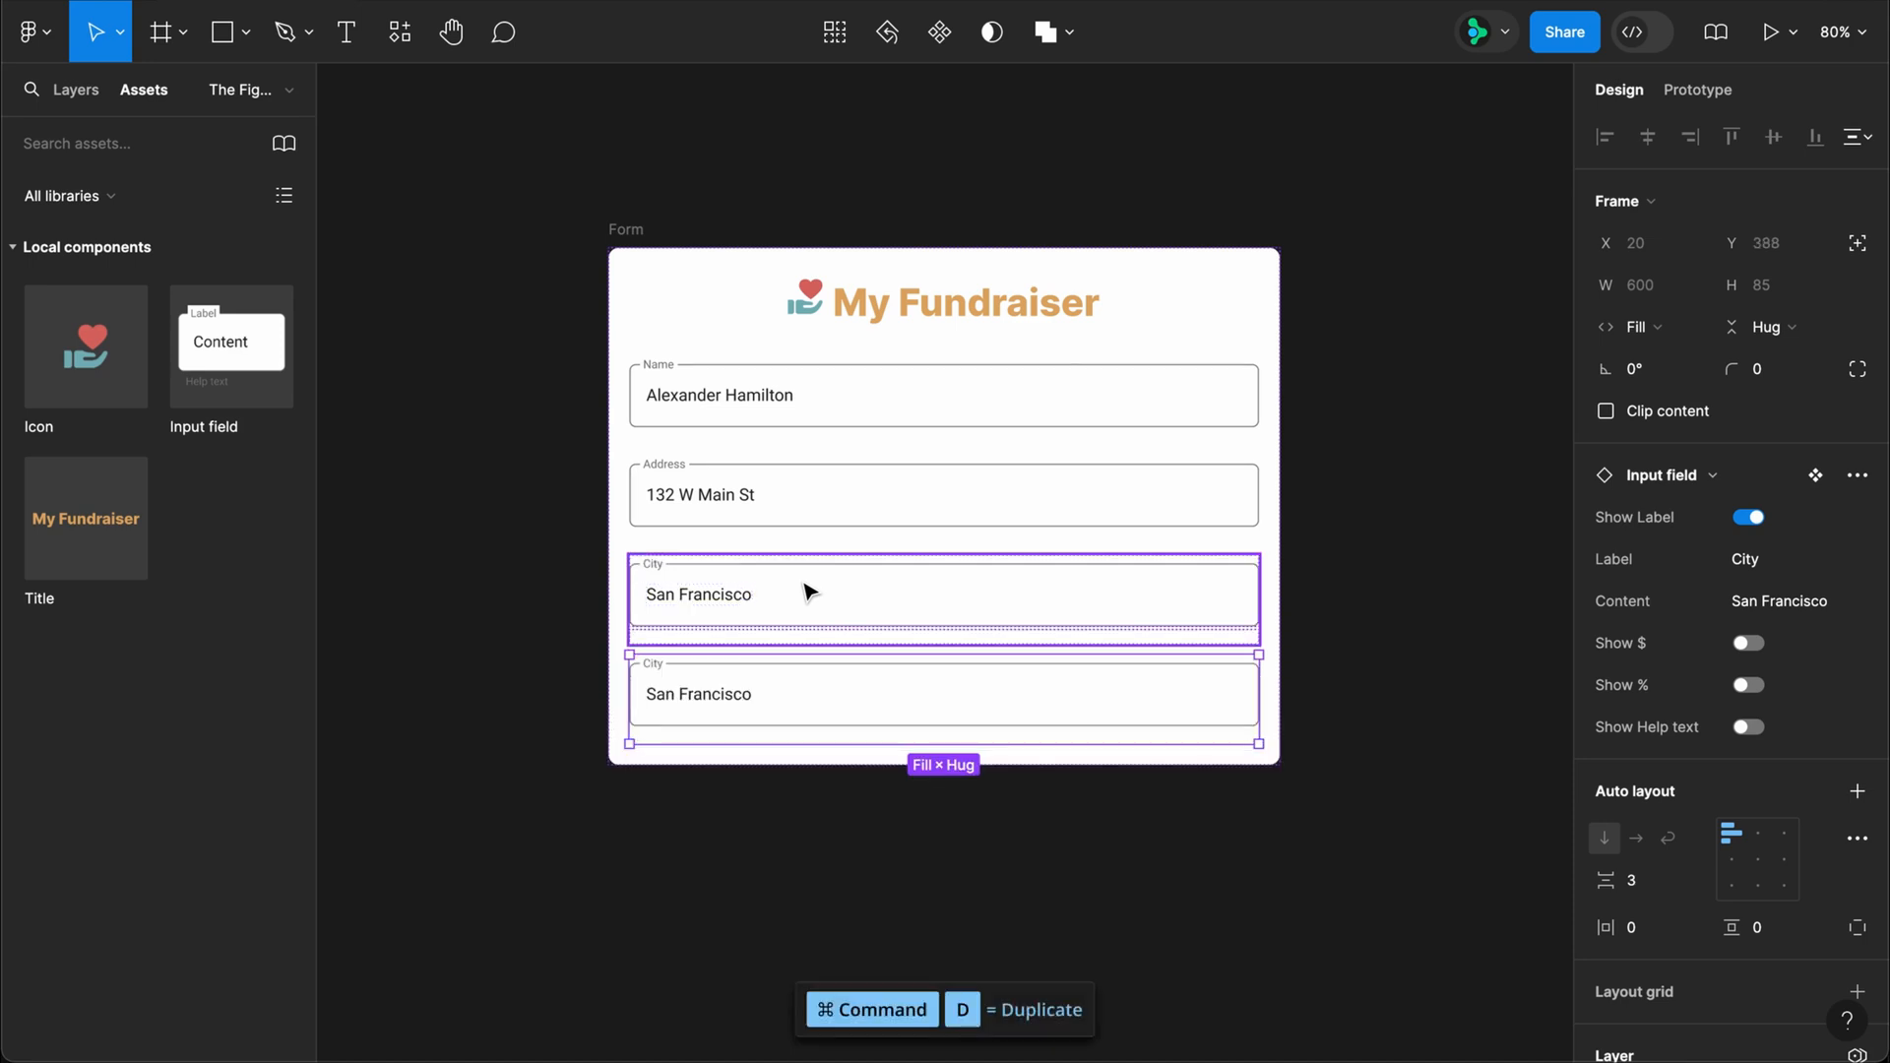
{"action": "left_click", "coordinate": [1748, 567]}
{"action": "type", "text": "Stat"}
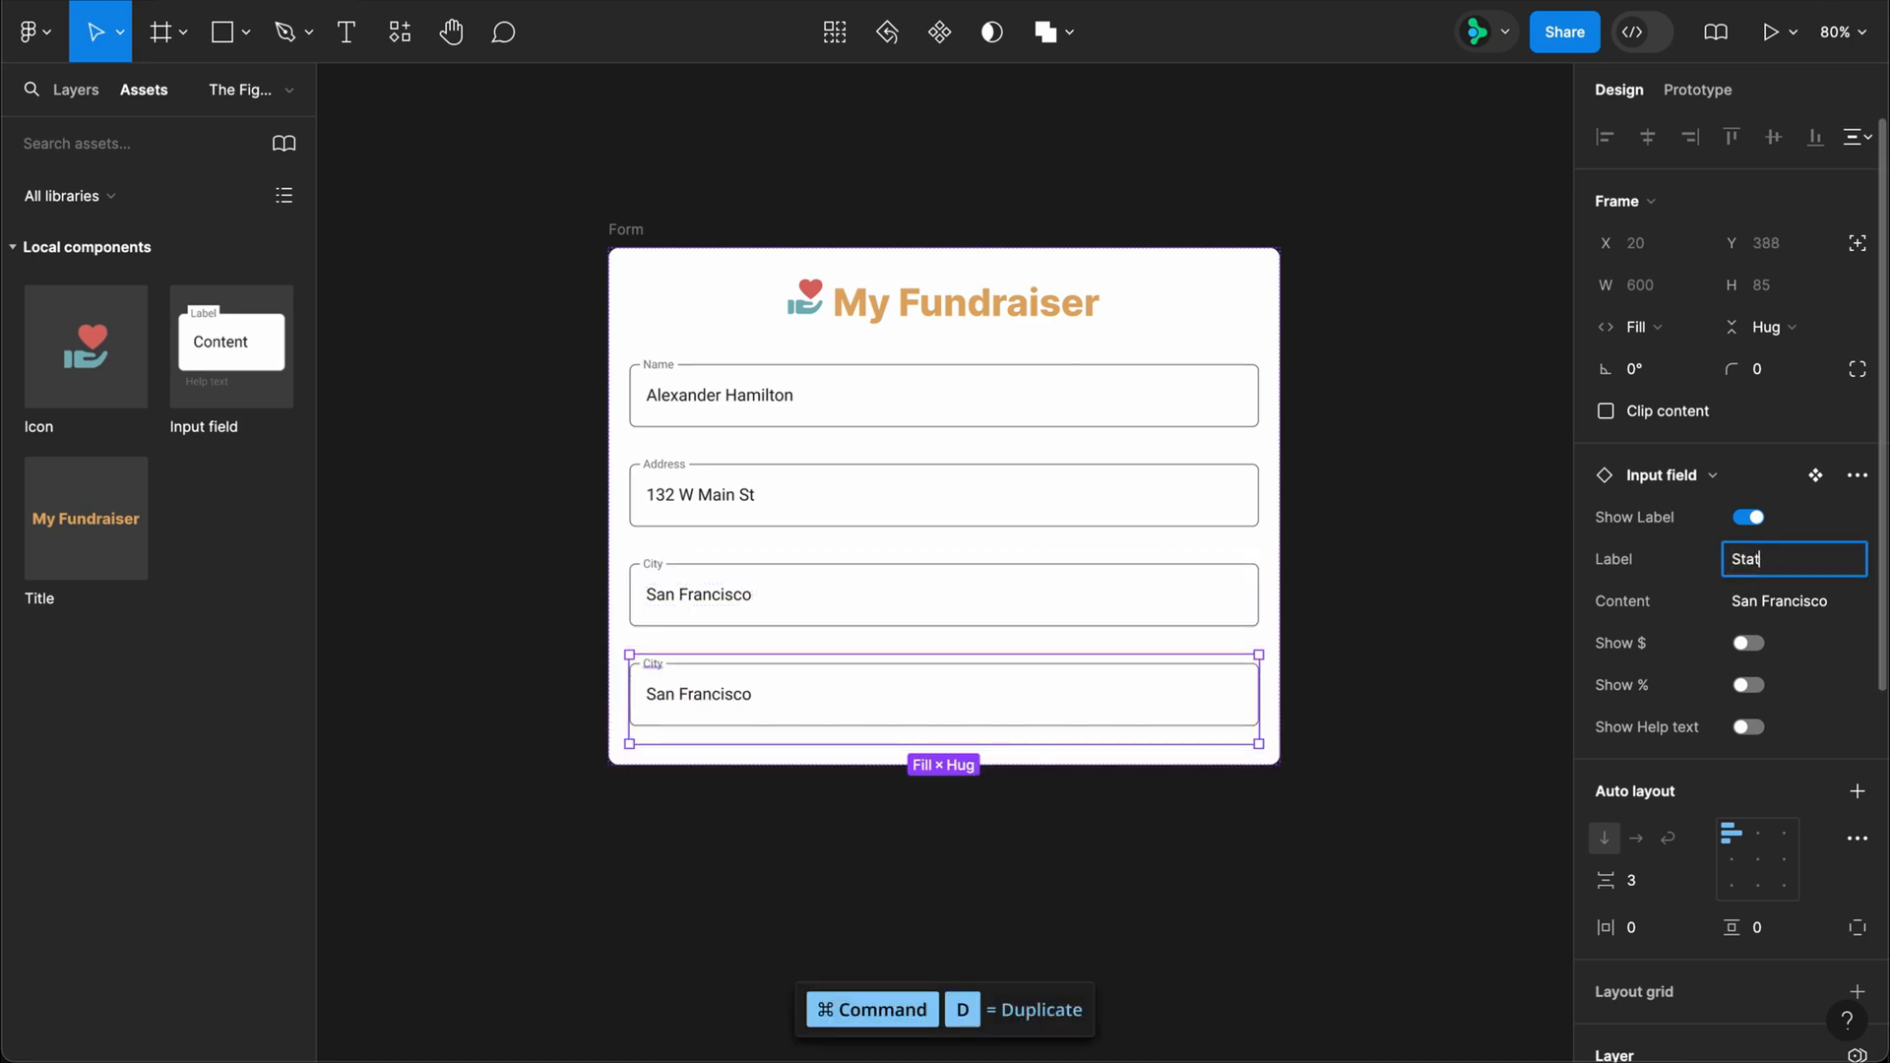
{"action": "type", "text": "e"}
{"action": "key", "text": "Tab"}
{"action": "type", "text": "CA"}
{"action": "key", "text": "Return"}
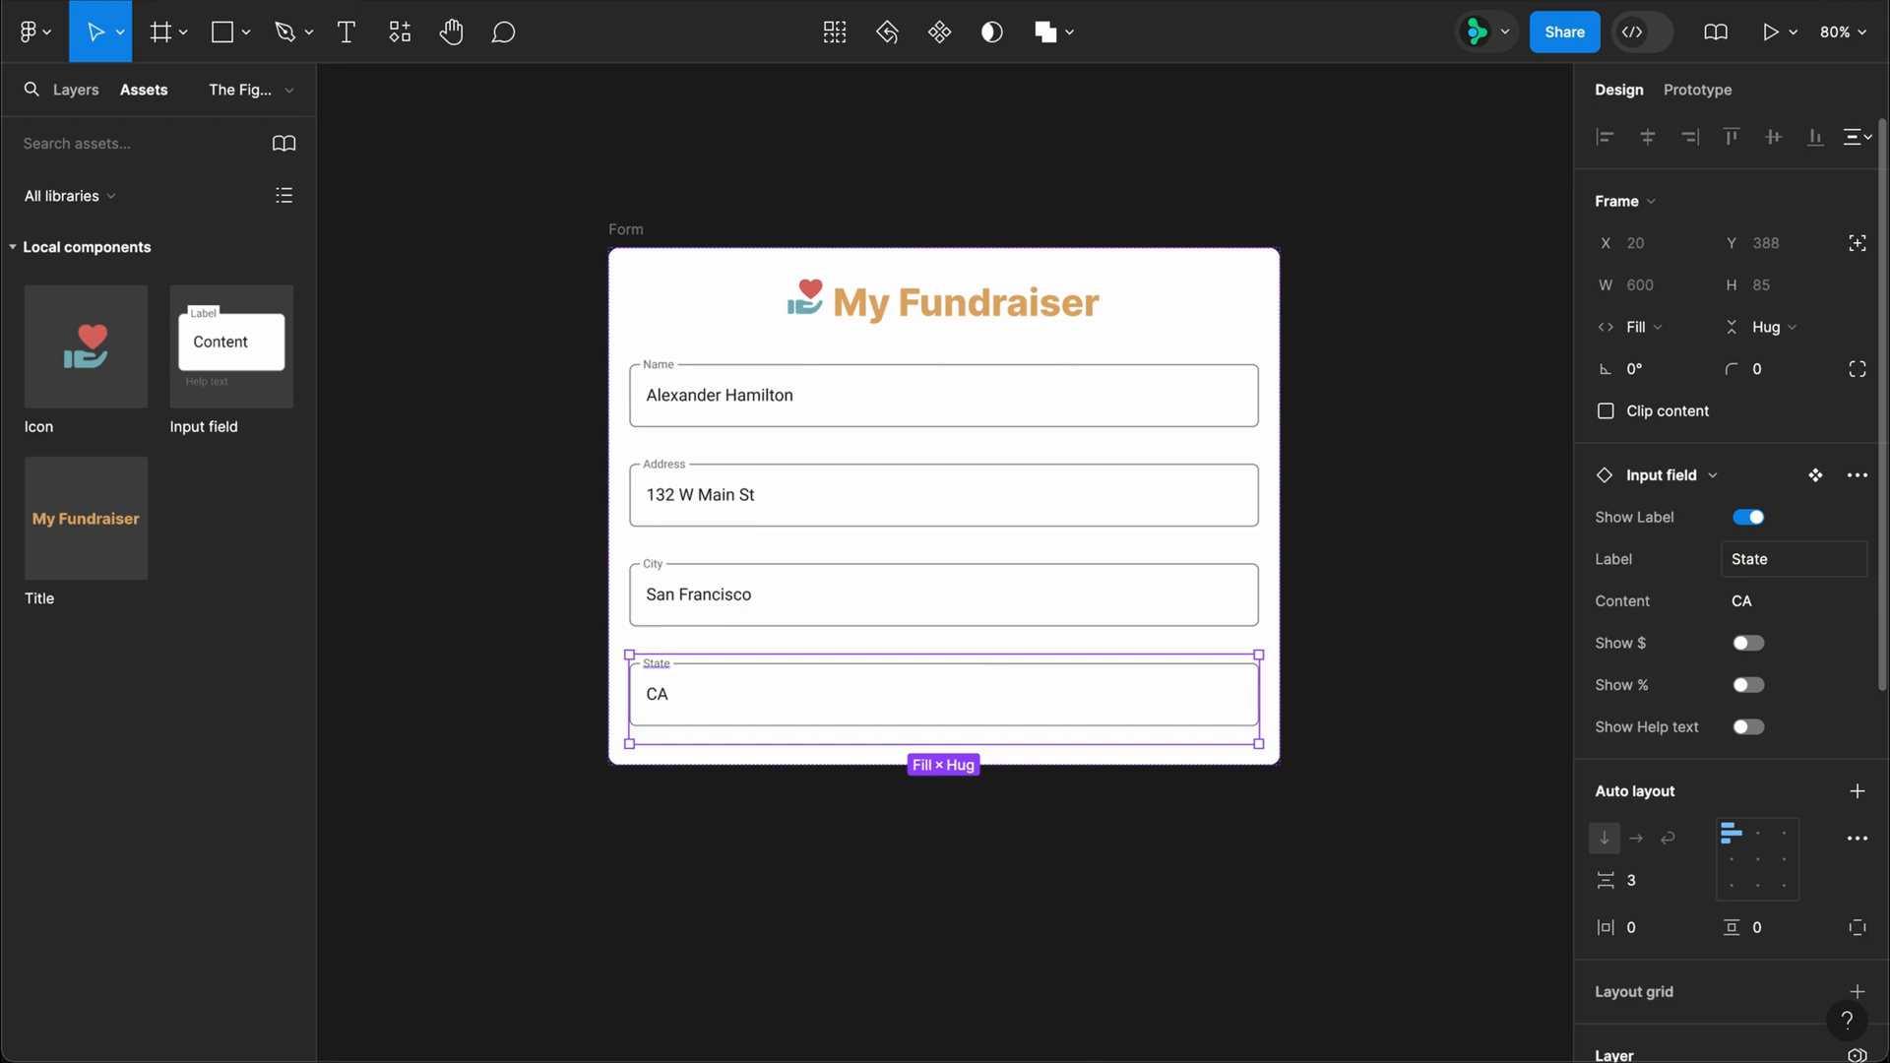
Step: Duplicate the State field, set the copy's label to ZIP, and enter a ZIP code as its content
{"action": "key", "text": "super+d"}
{"action": "left_click", "coordinate": [1748, 571]}
{"action": "type", "text": "ZI"}
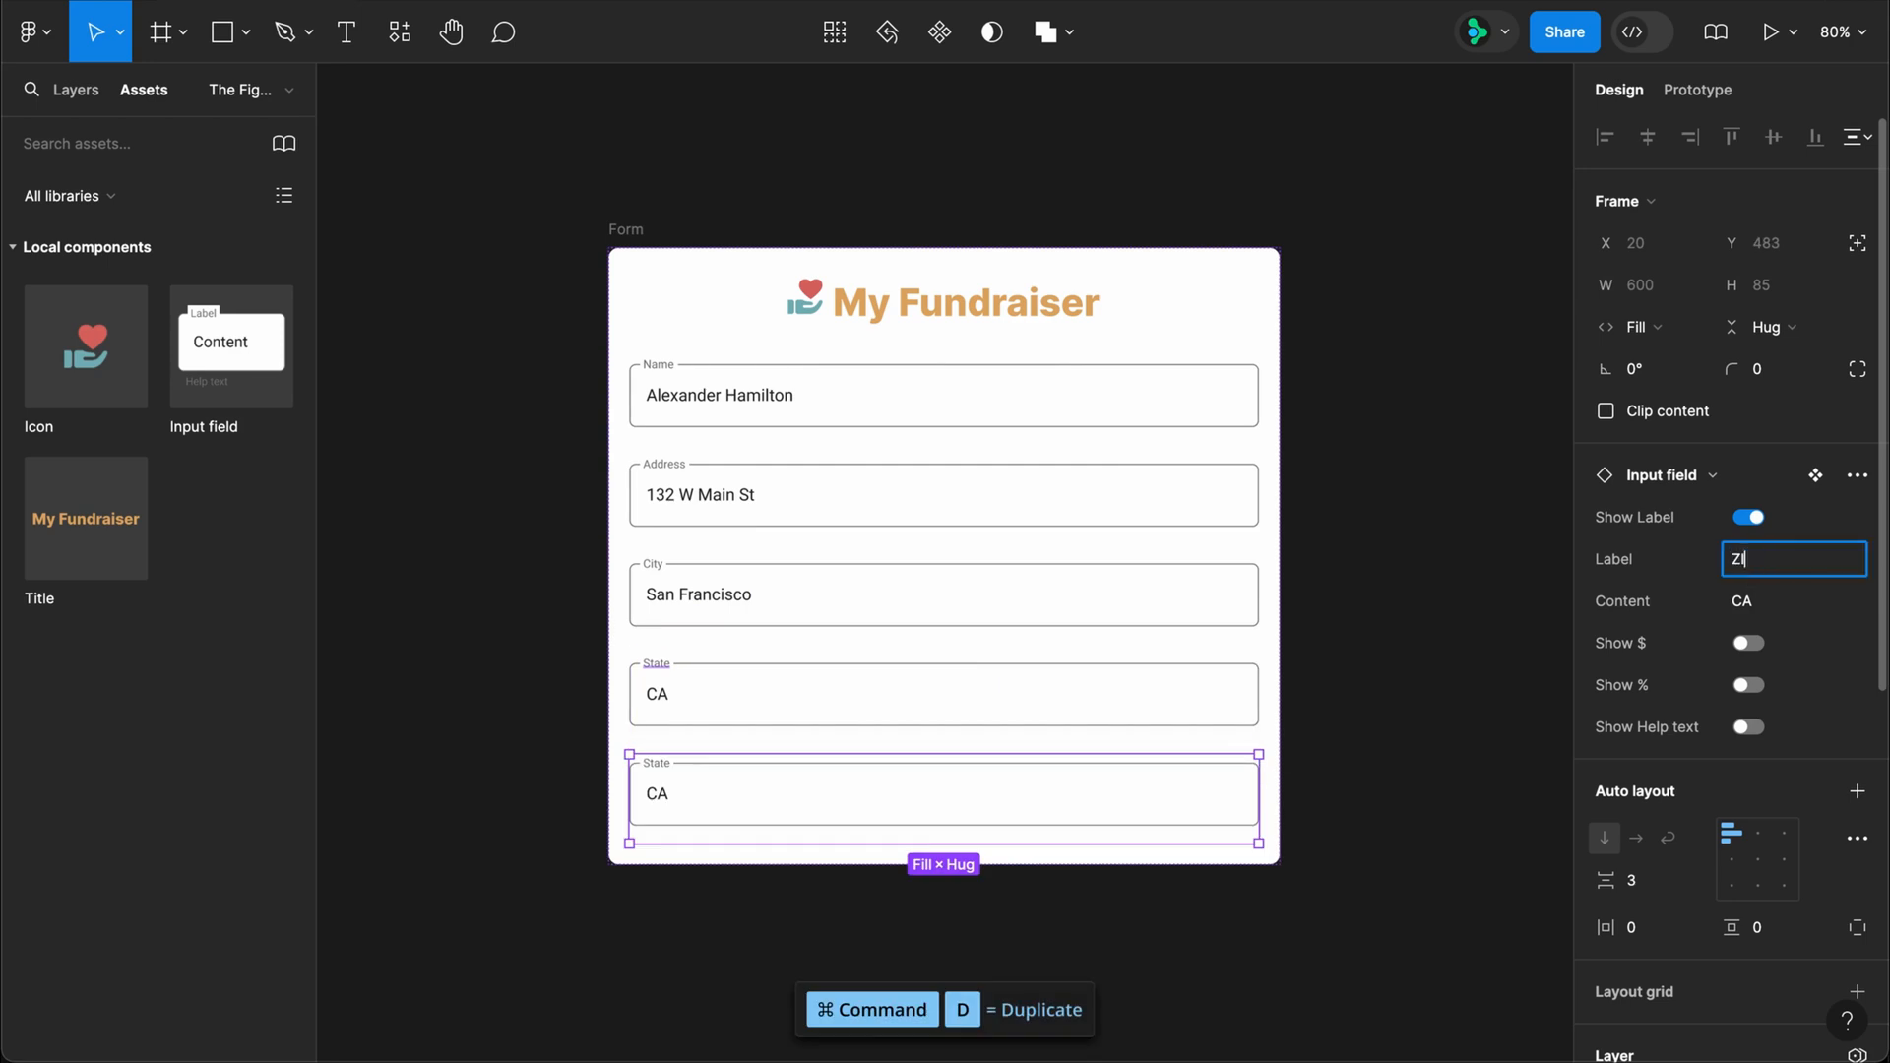
{"action": "type", "text": "P"}
{"action": "key", "text": "Tab"}
{"action": "type", "text": "9401"}
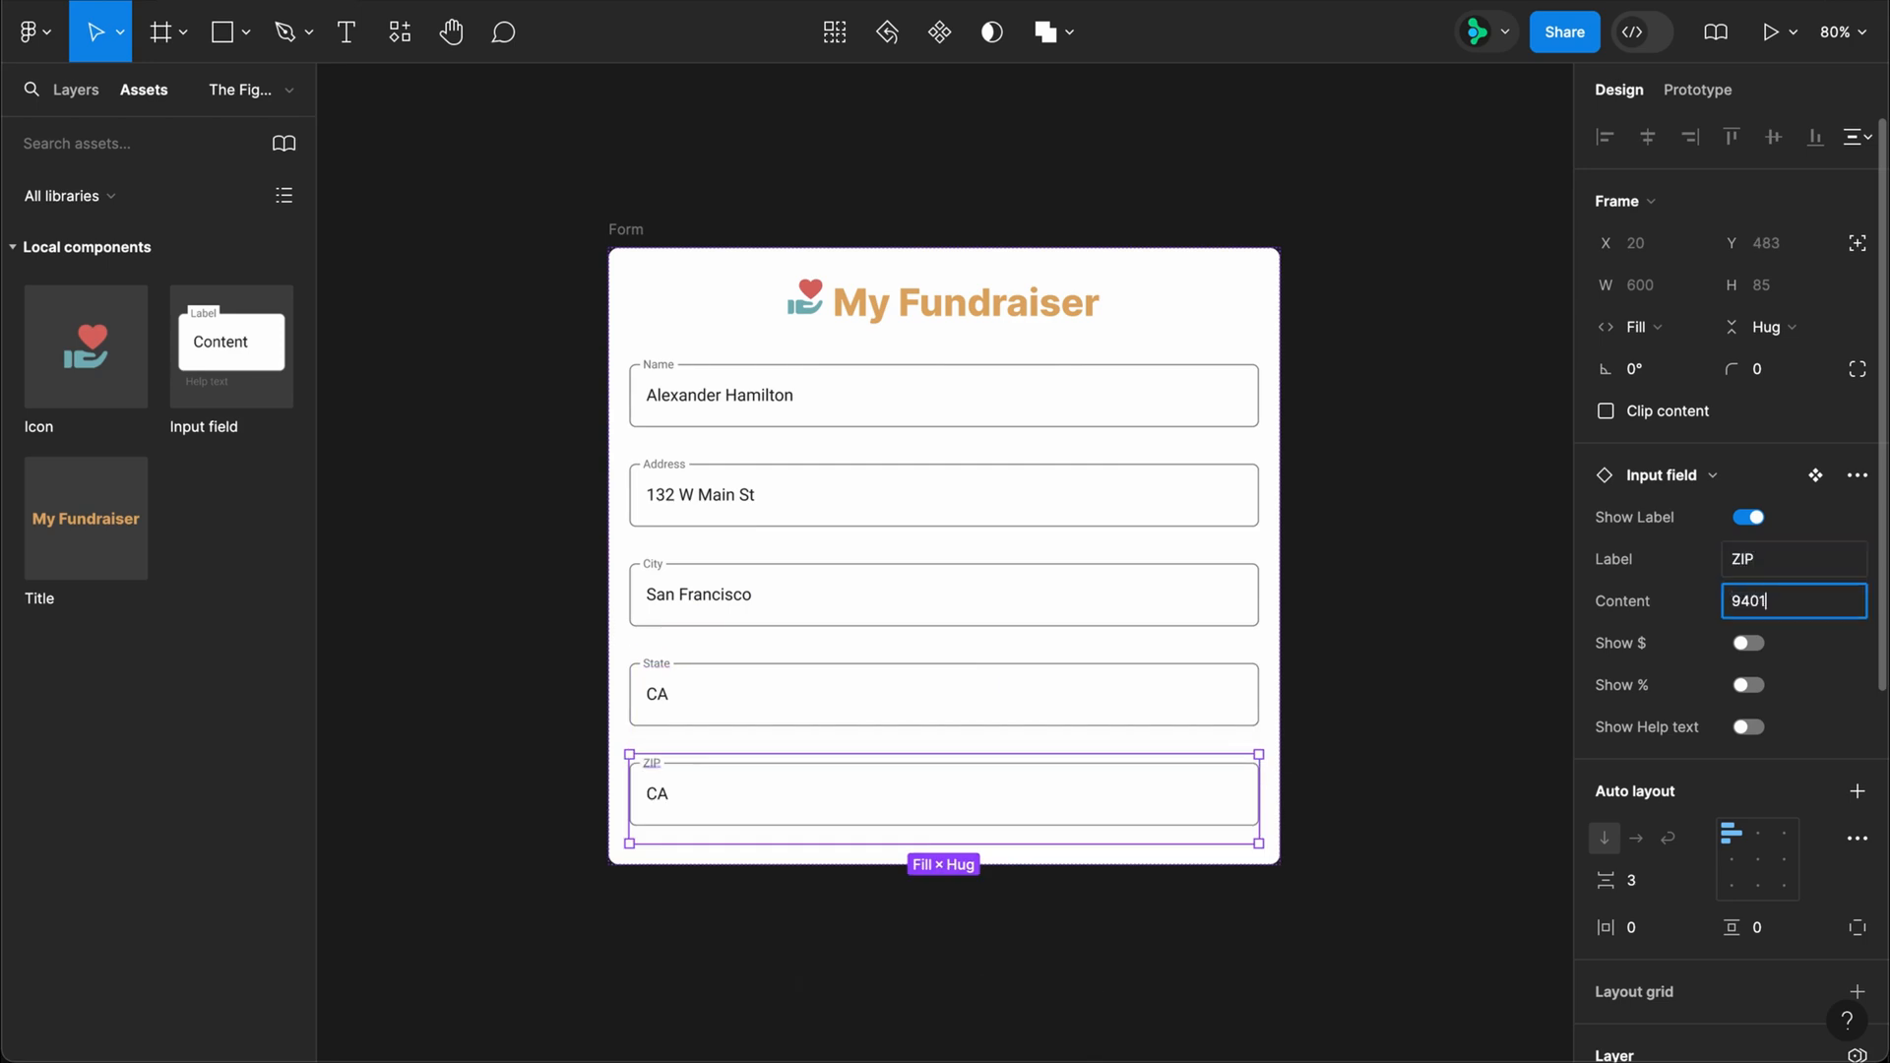
{"action": "type", "text": "6"}
Step: Wrap the State and ZIP fields together in an auto layout frame with horizontal direction
{"action": "left_click", "coordinate": [1165, 699], "text": "shift"}
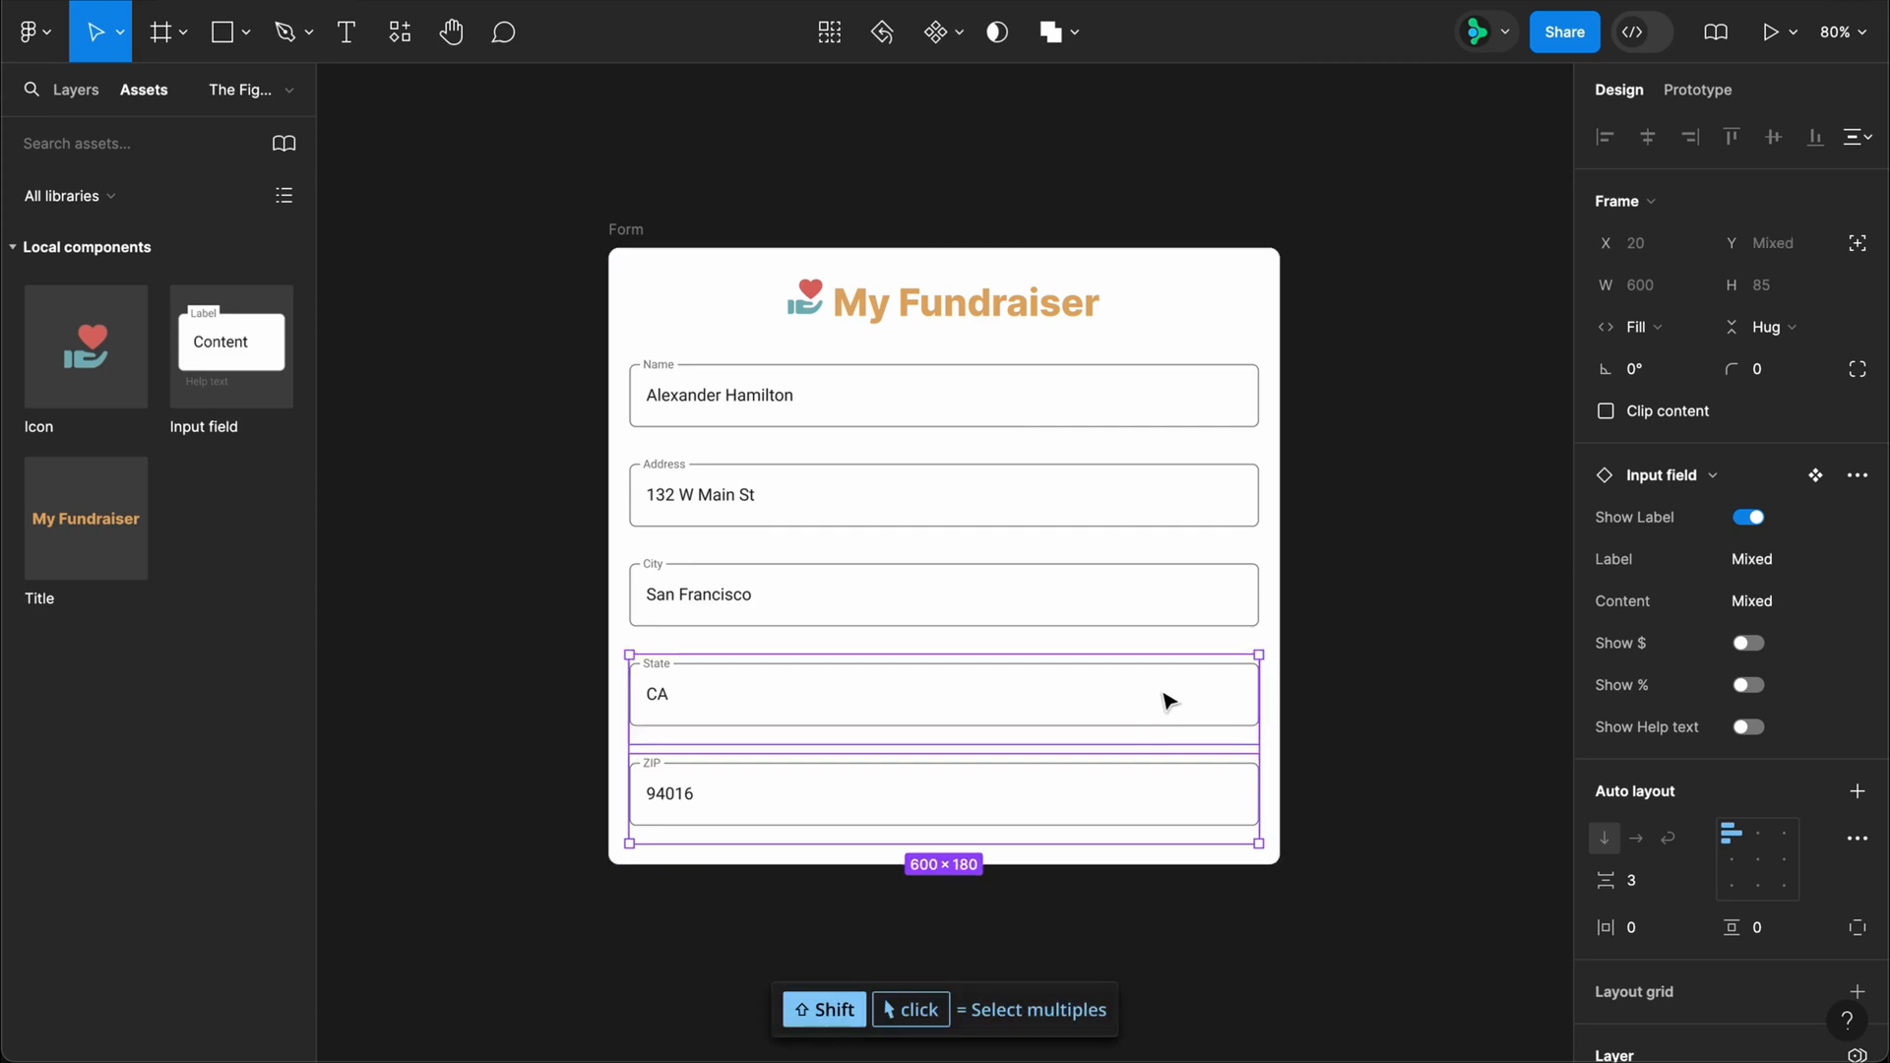
{"action": "key", "text": "shift+a"}
{"action": "left_click", "coordinate": [1642, 527]}
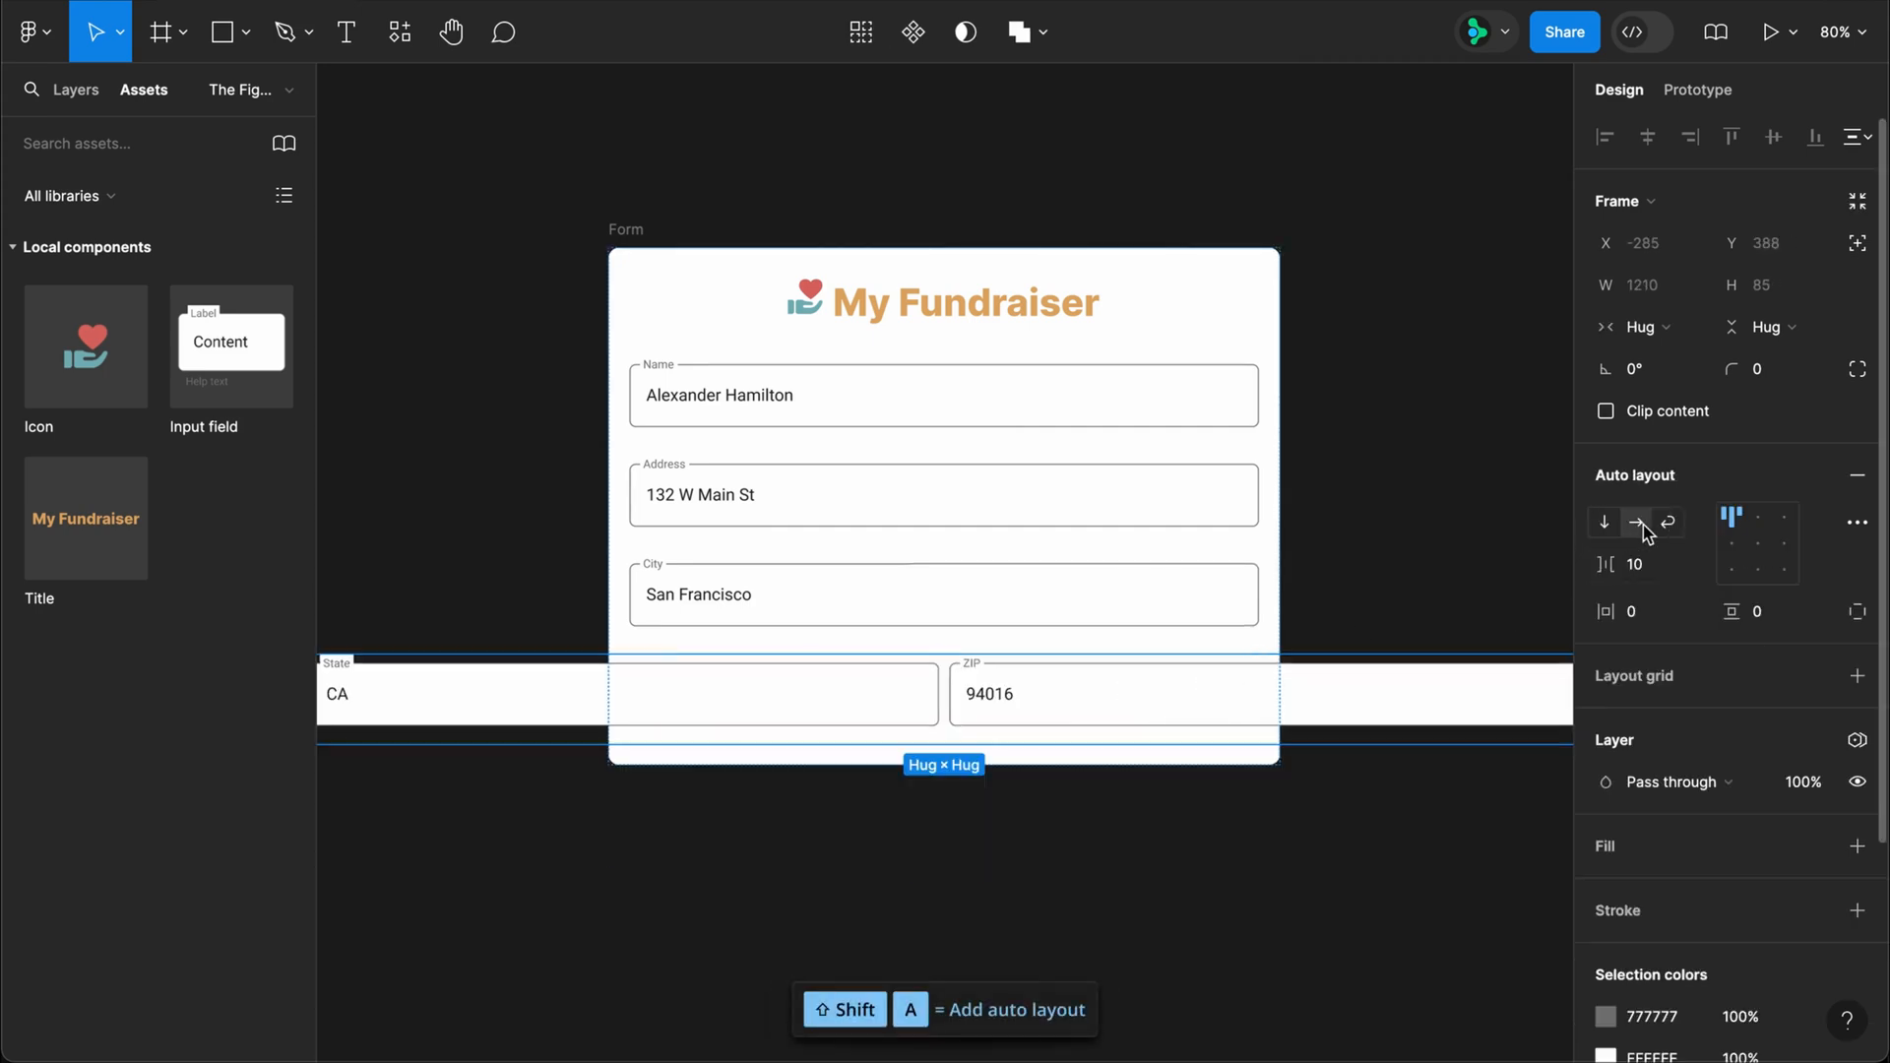
Step: Set the State field's width to 100
{"action": "double_click", "coordinate": [886, 709]}
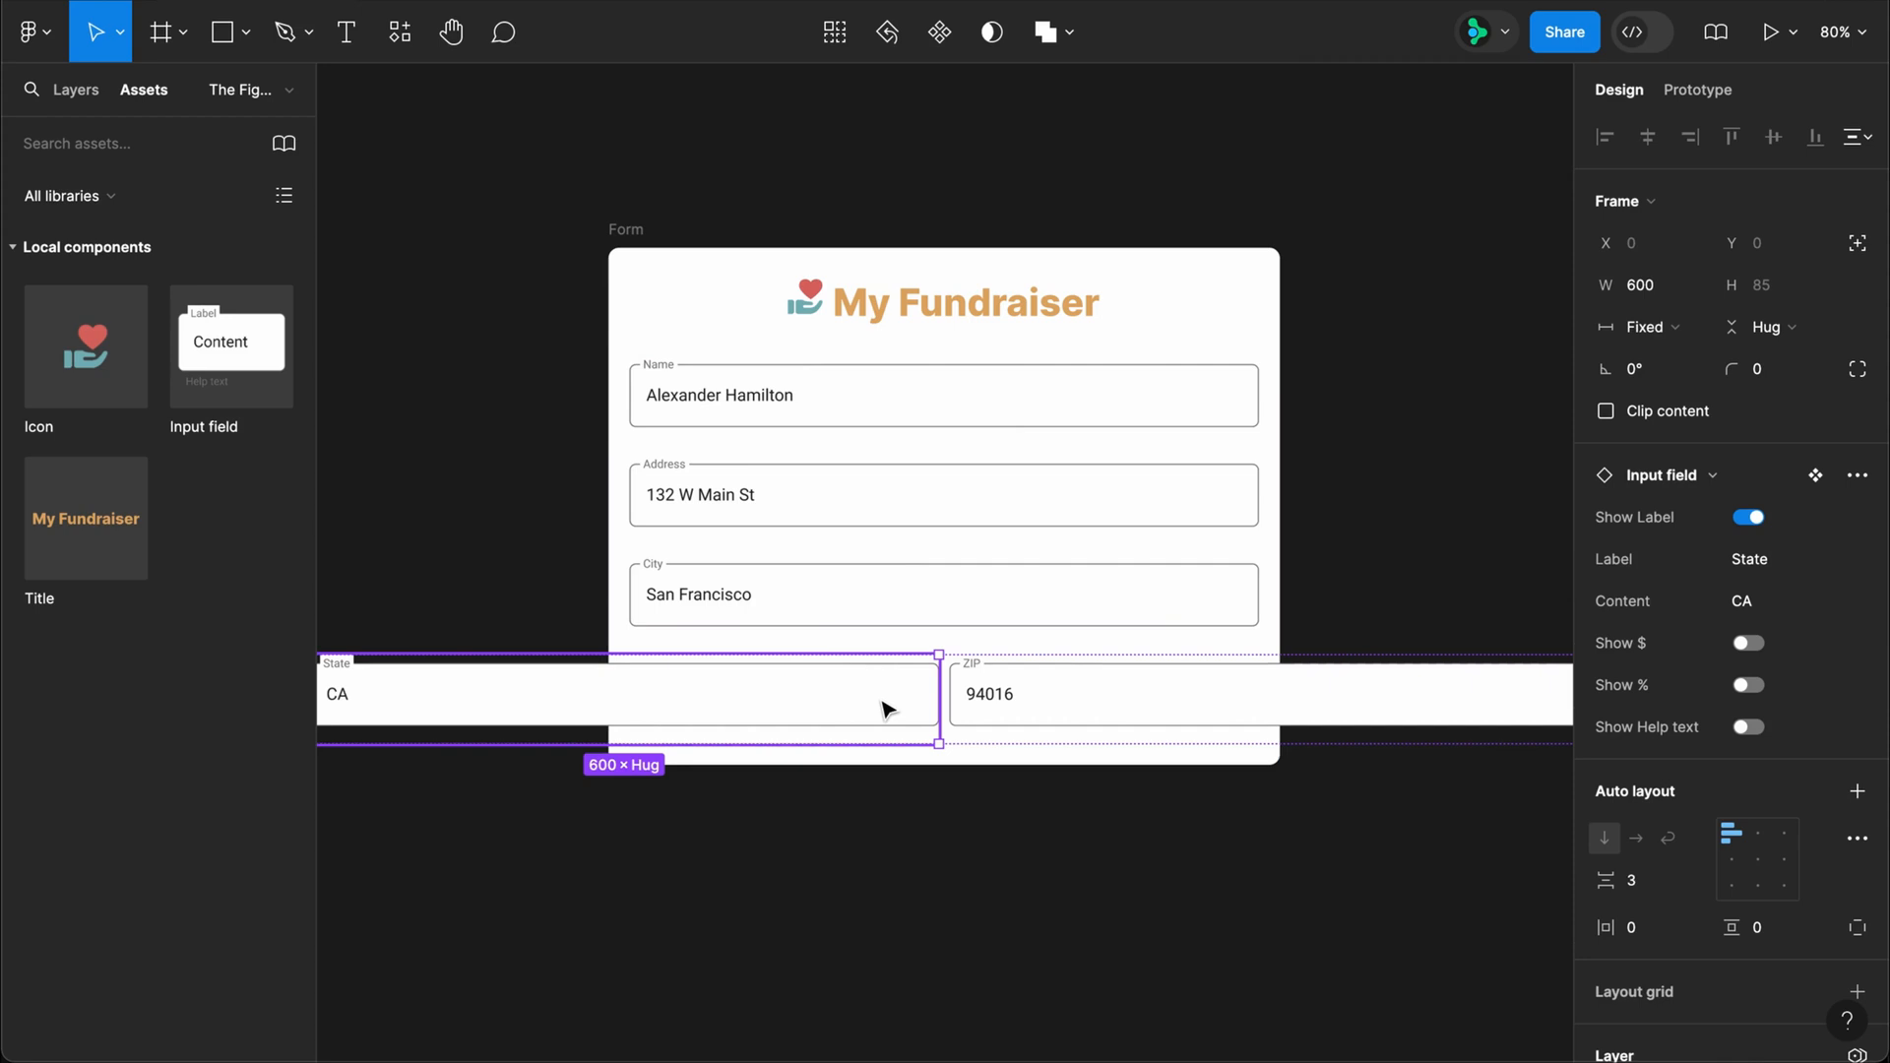
{"action": "left_click", "coordinate": [1639, 285]}
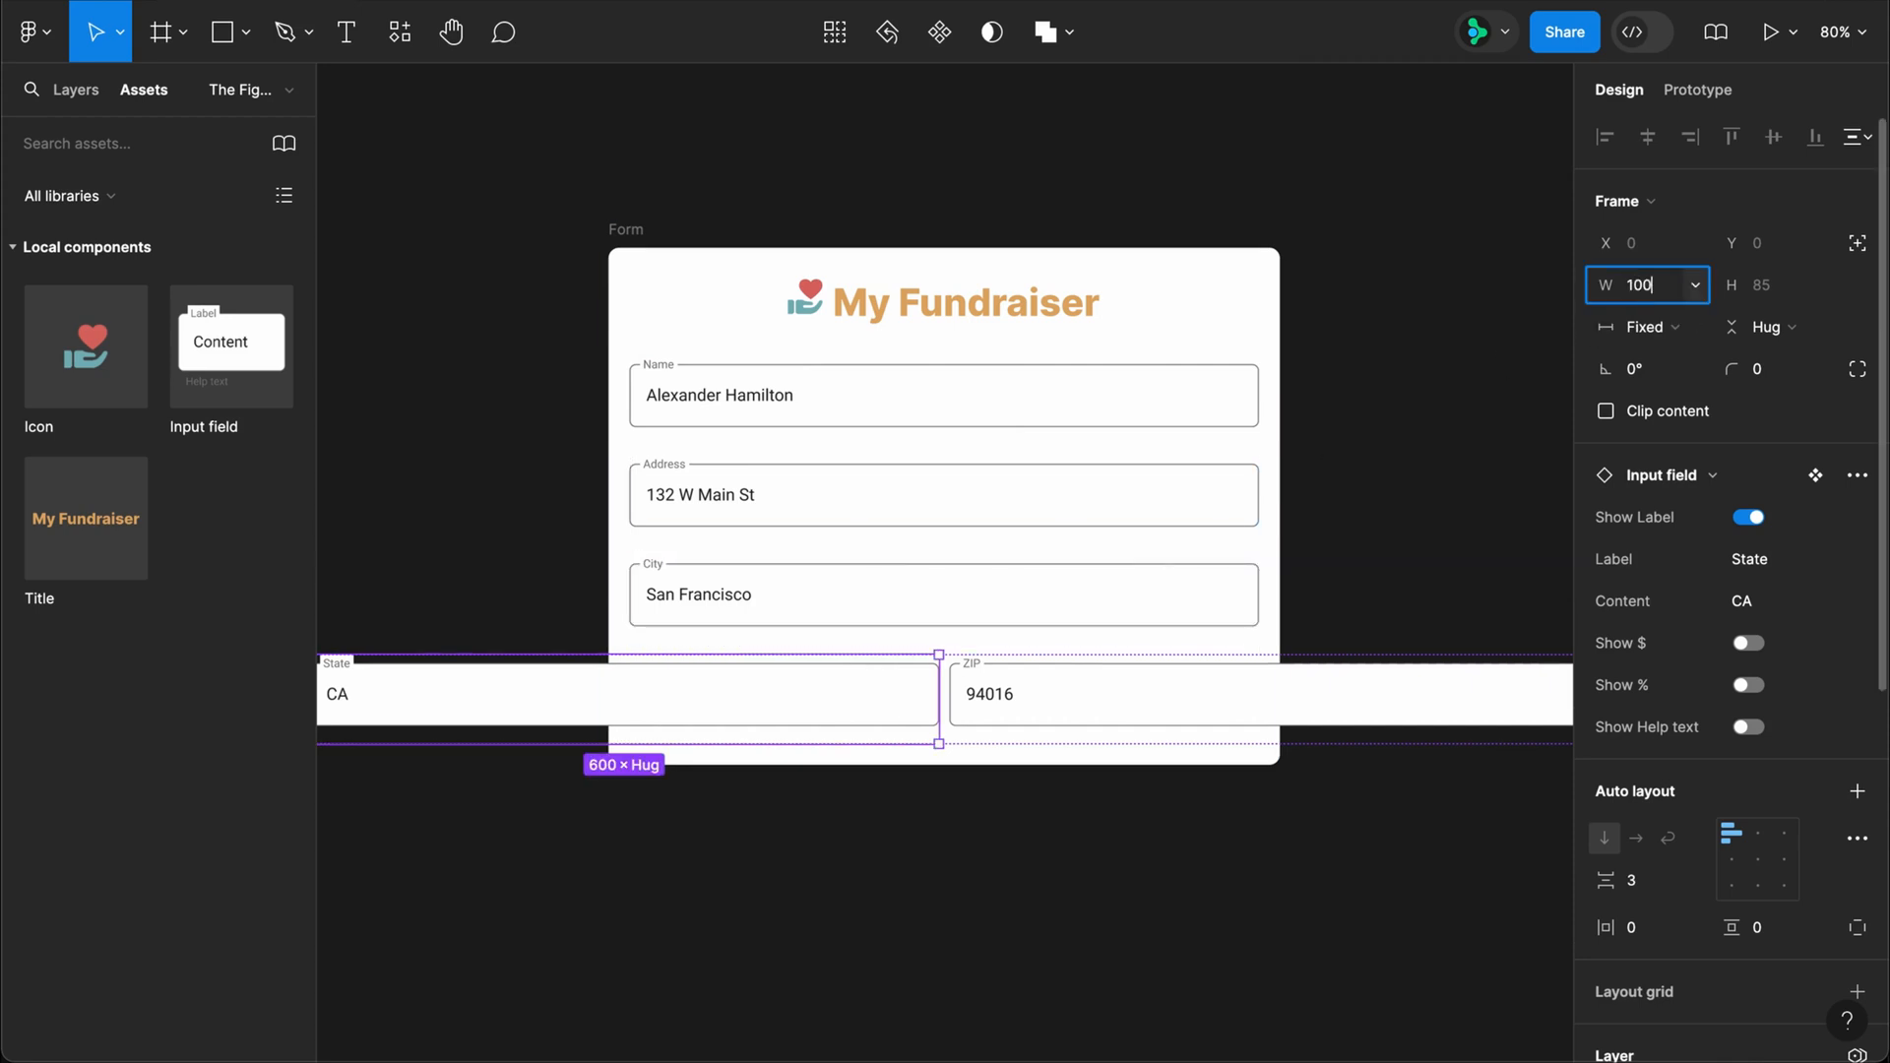
{"action": "type", "text": "100"}
{"action": "key", "text": "Return"}
Step: Set the widths of the ZIP field and the frame around State and ZIP to fill container
{"action": "left_click", "coordinate": [1241, 684]}
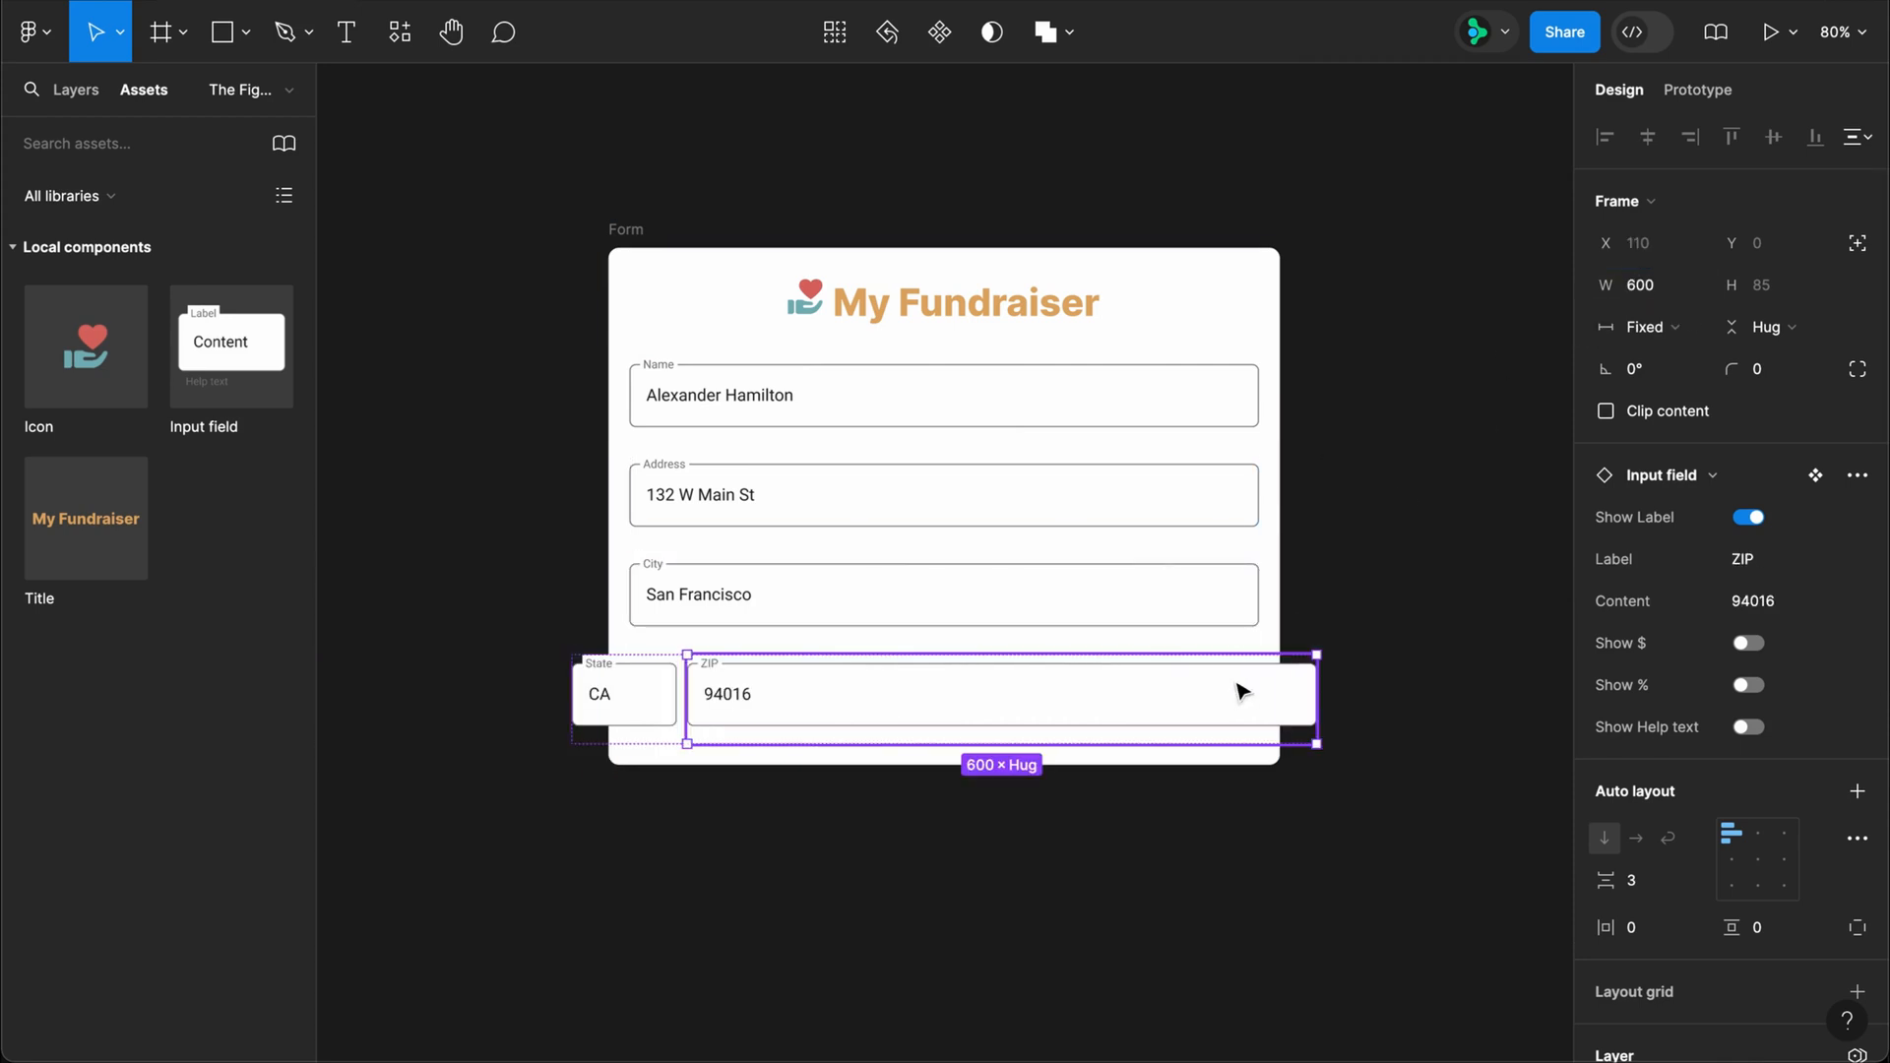
{"action": "left_click", "coordinate": [1639, 336]}
{"action": "left_click", "coordinate": [1660, 391]}
{"action": "left_click", "coordinate": [1402, 713]}
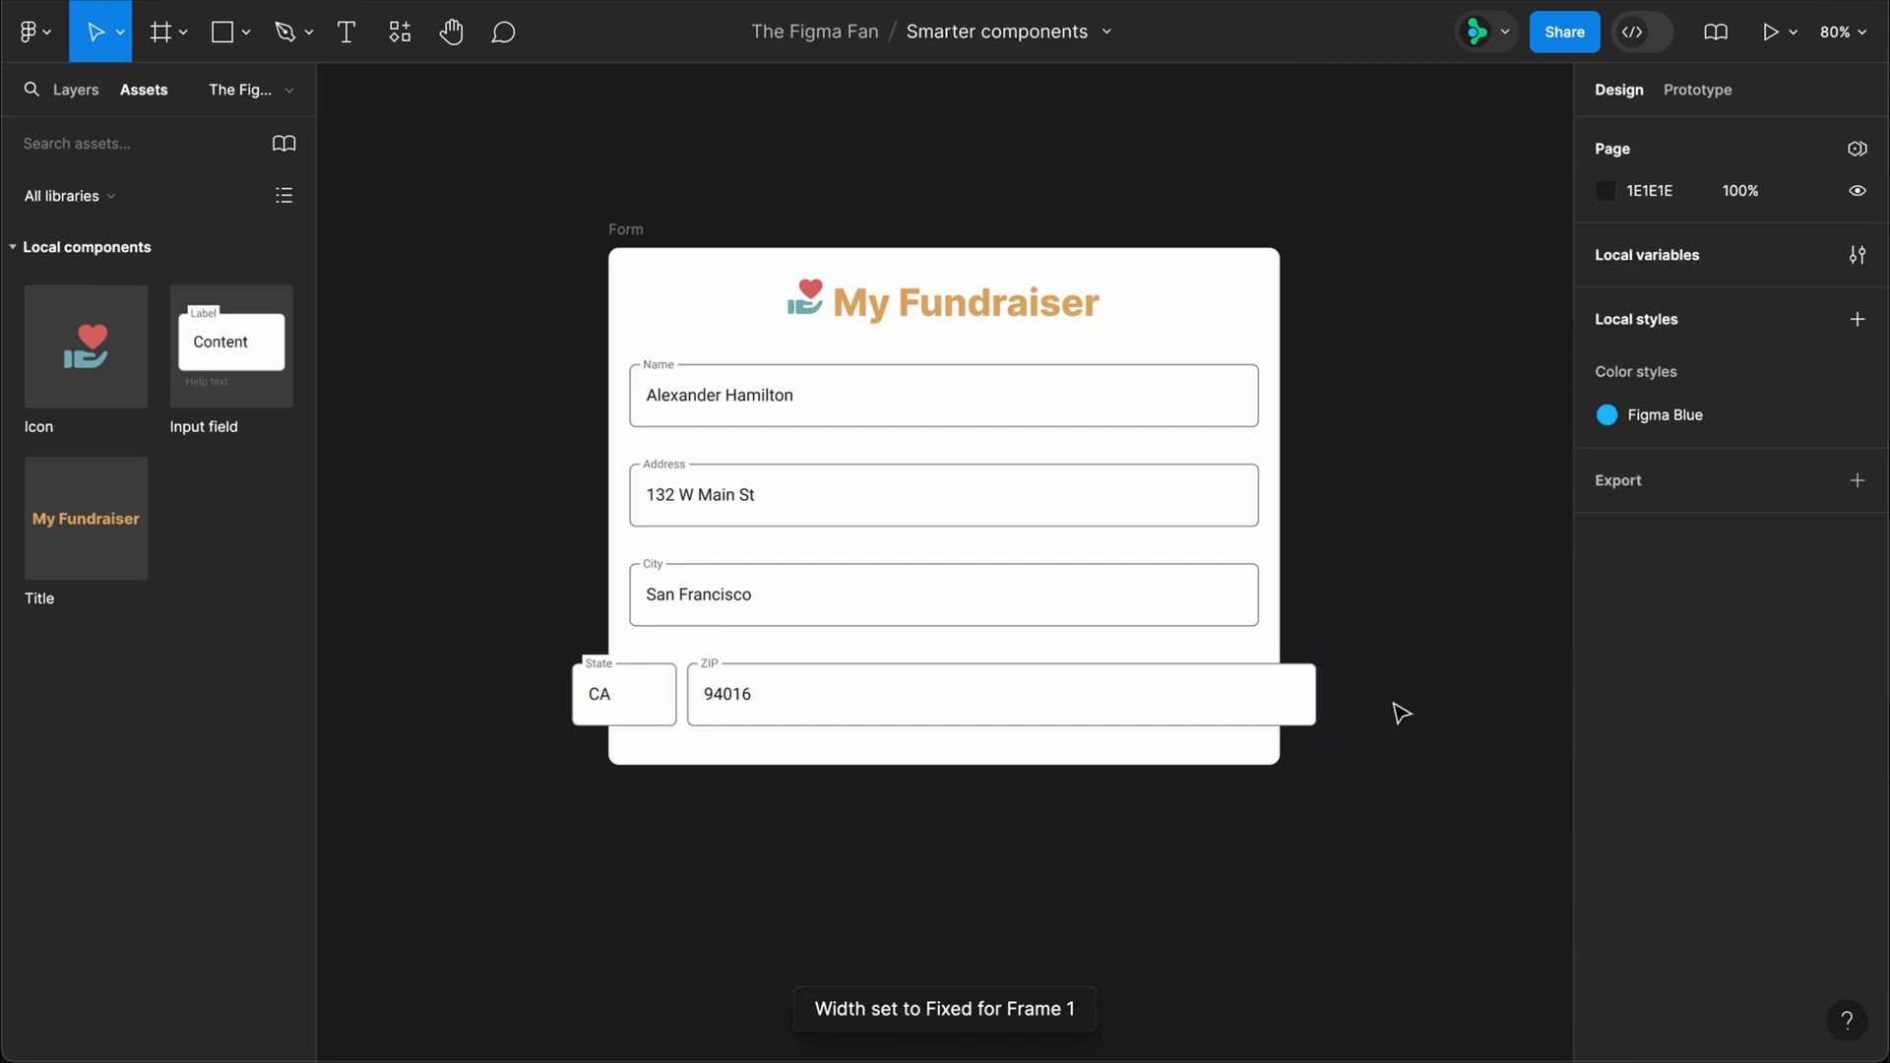
{"action": "left_click", "coordinate": [1296, 693]}
{"action": "left_click", "coordinate": [1638, 341]}
{"action": "left_click", "coordinate": [1661, 390]}
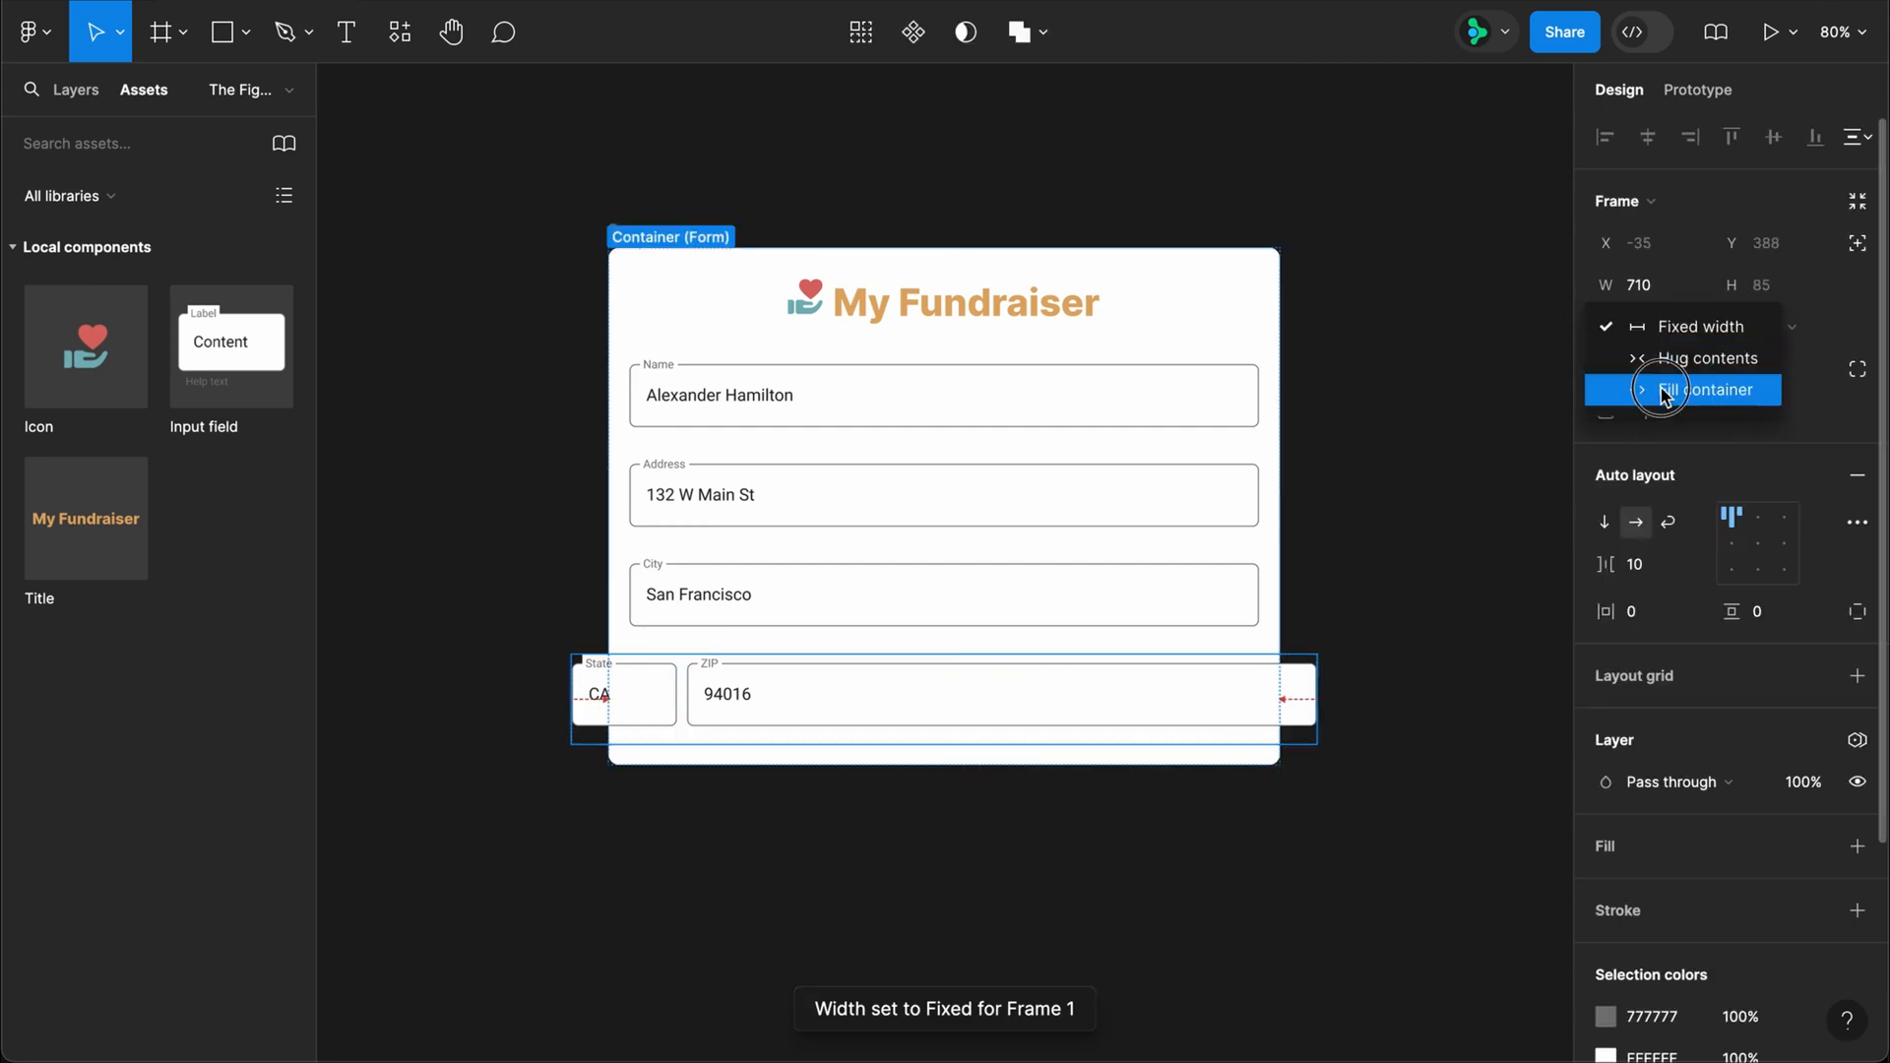
Step: Rename the frame holding the State and ZIP fields to 2 column
{"action": "left_click", "coordinate": [84, 99]}
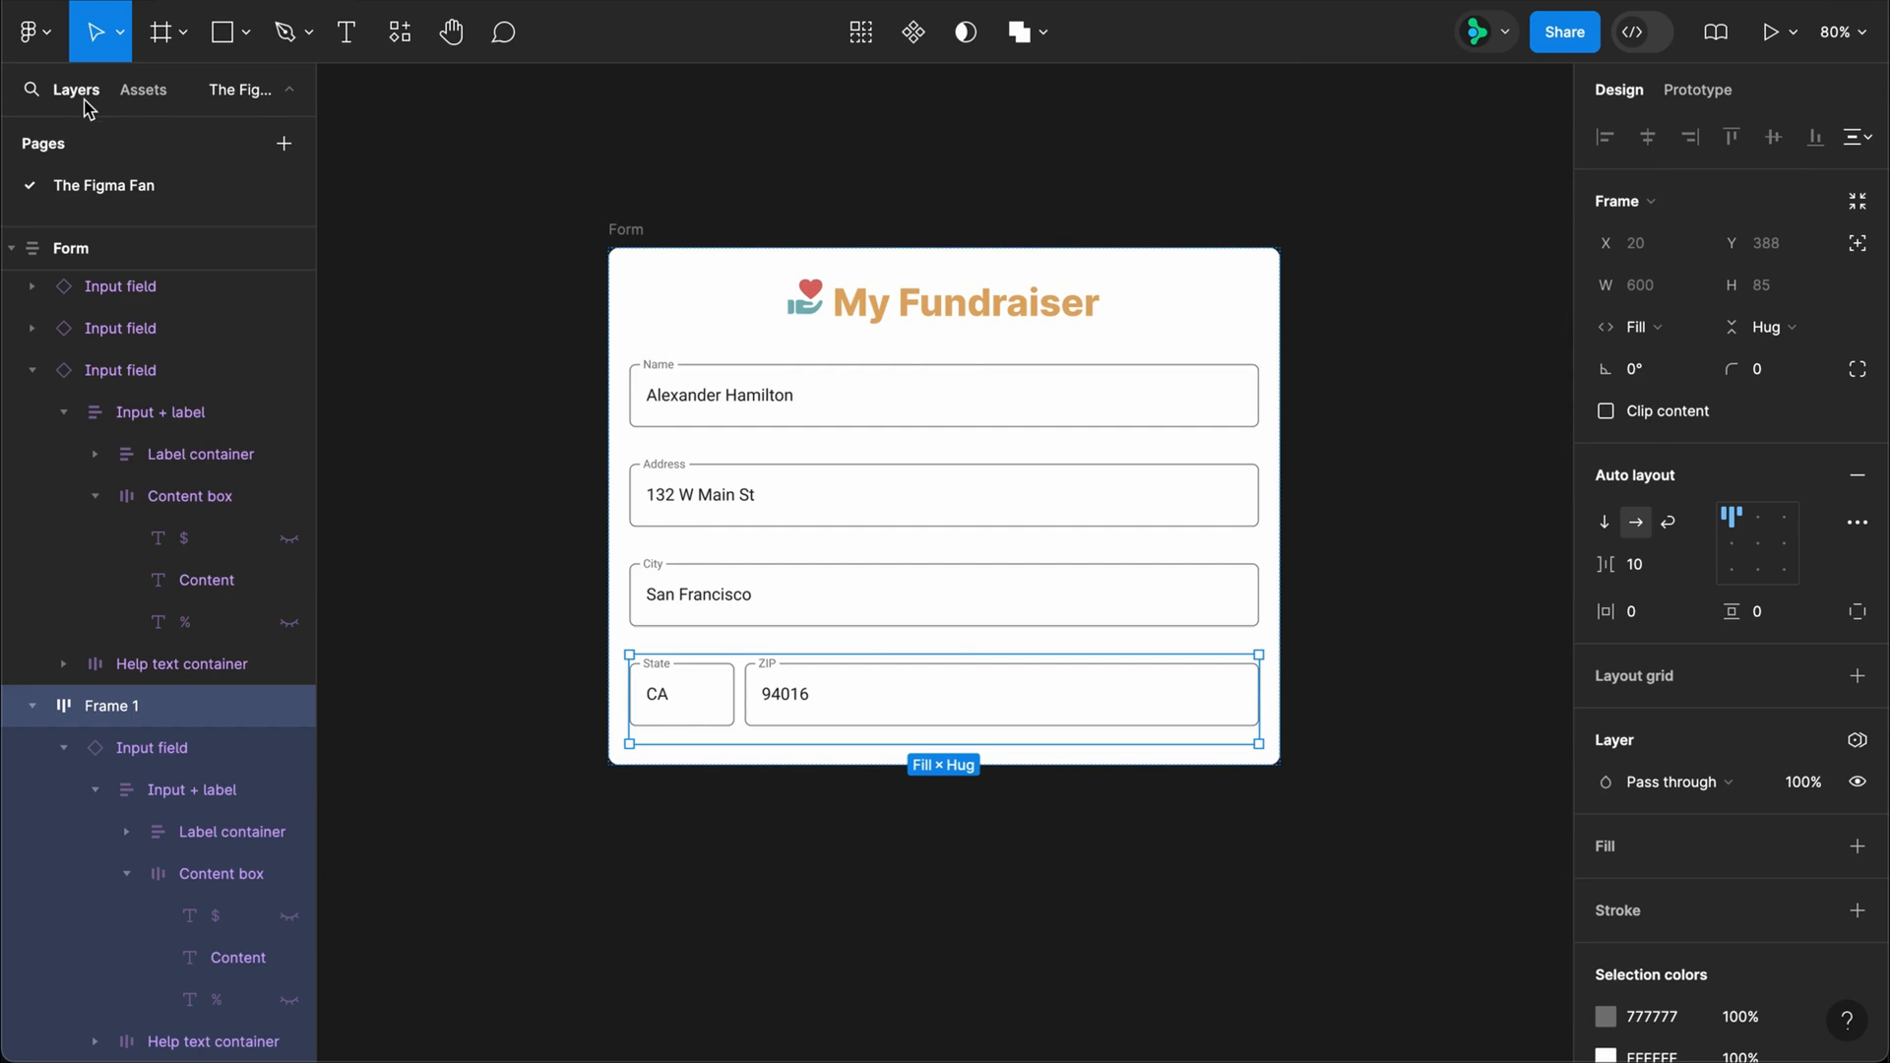
{"action": "double_click", "coordinate": [113, 718]}
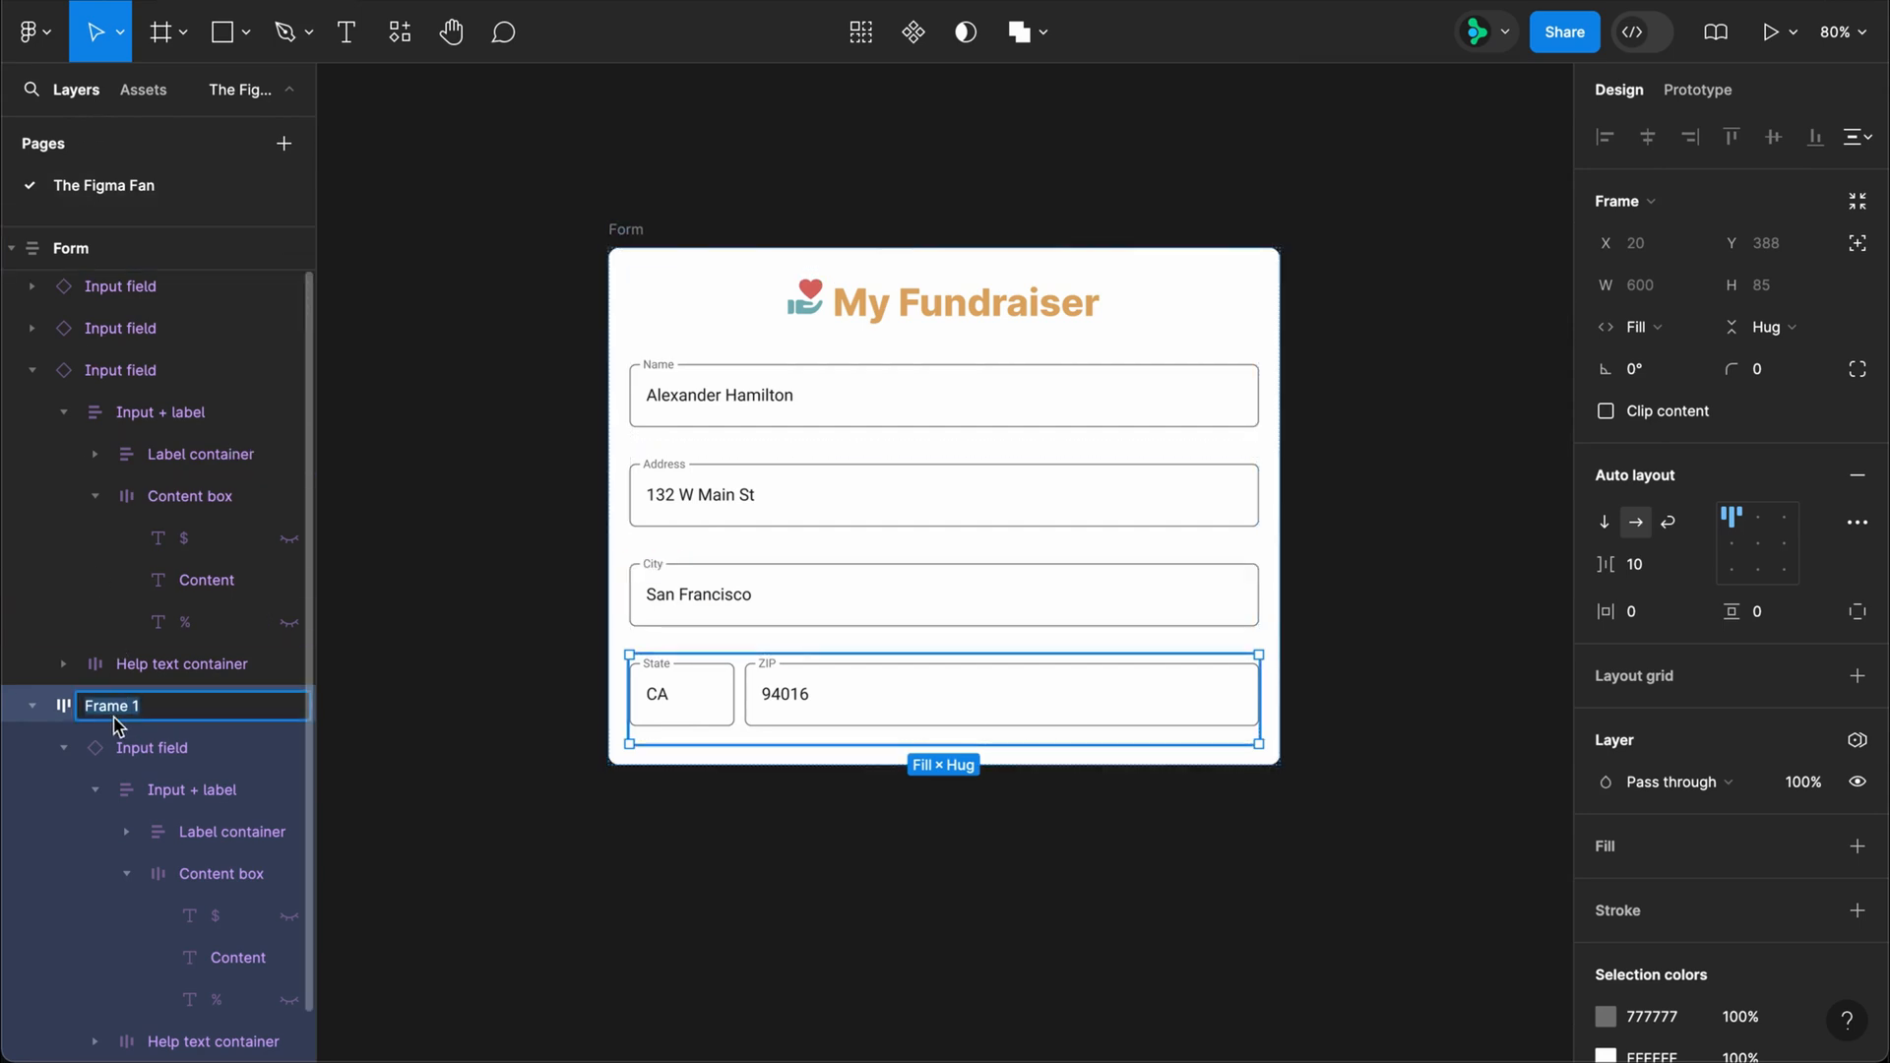
{"action": "type", "text": "2 column"}
{"action": "key", "text": "Return"}
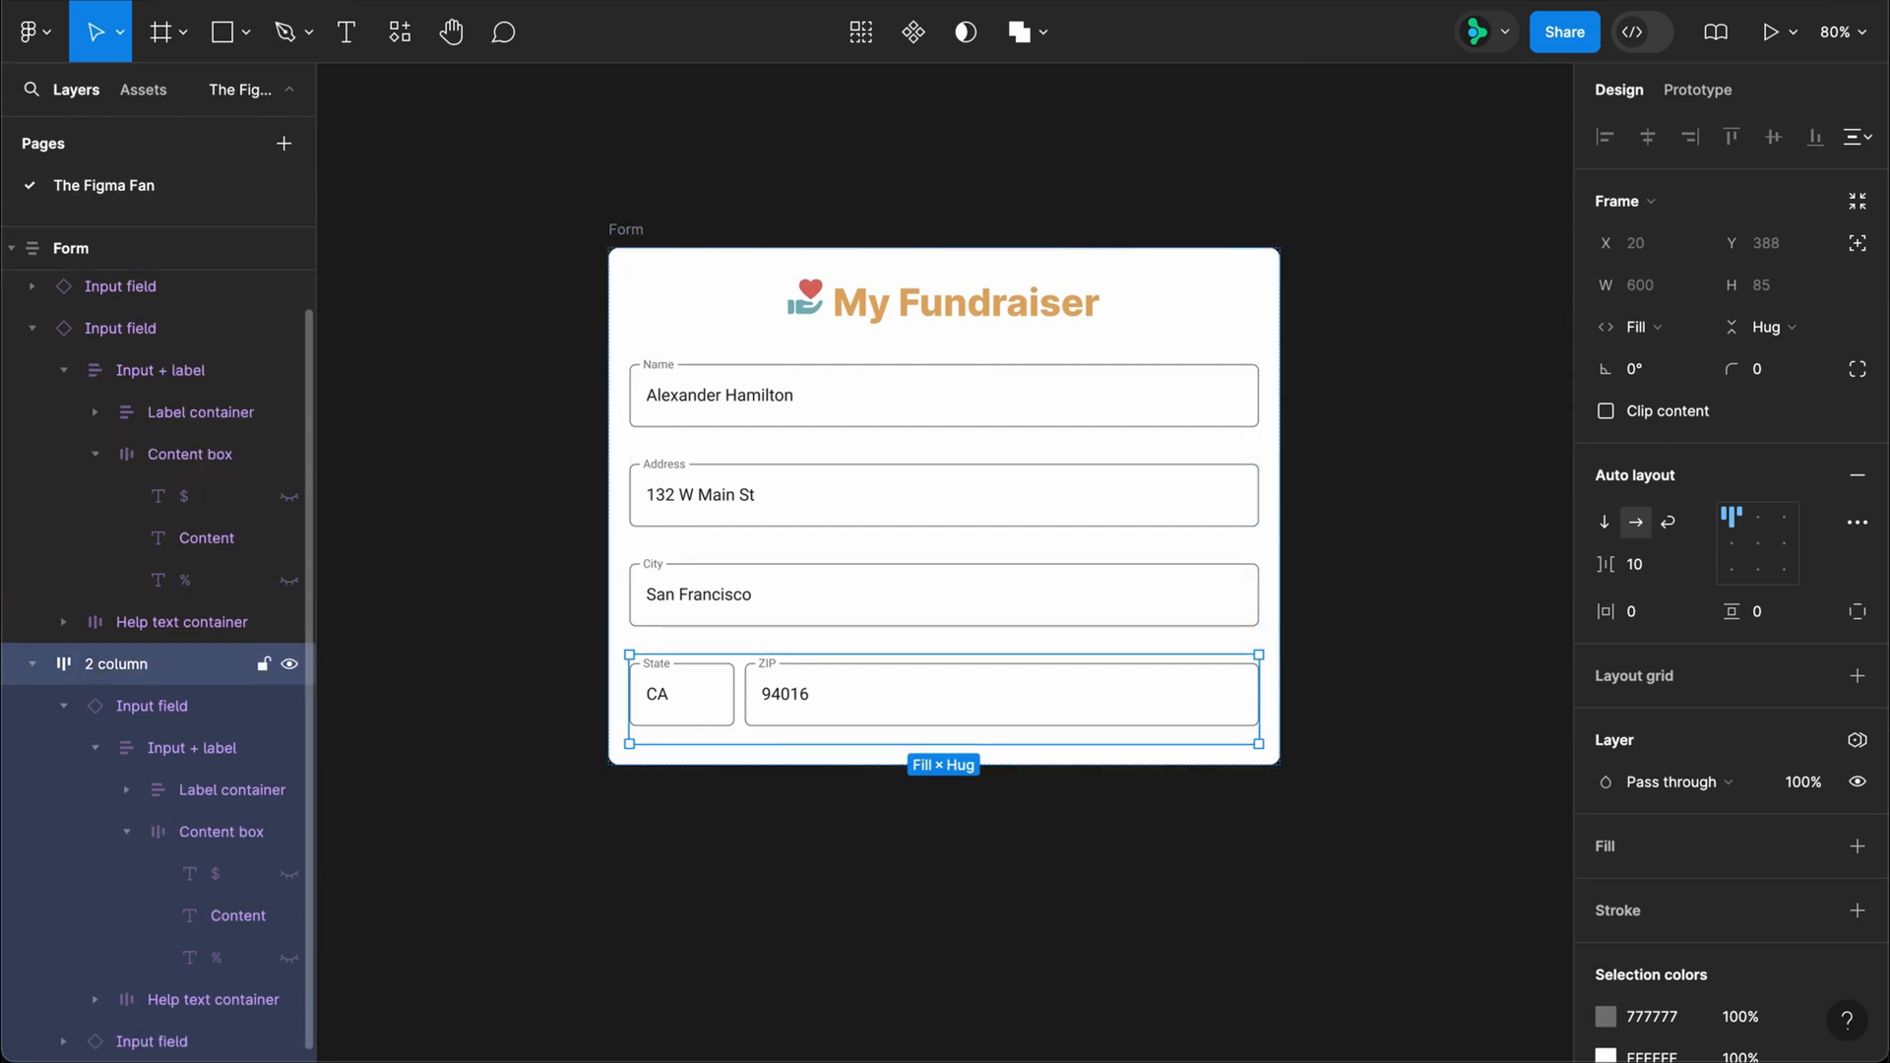
Step: Duplicate the 2 column frame, switch the copy's auto layout to wrap, and set its State field's width to fill container
{"action": "key", "text": "super+d"}
{"action": "left_click", "coordinate": [1667, 522]}
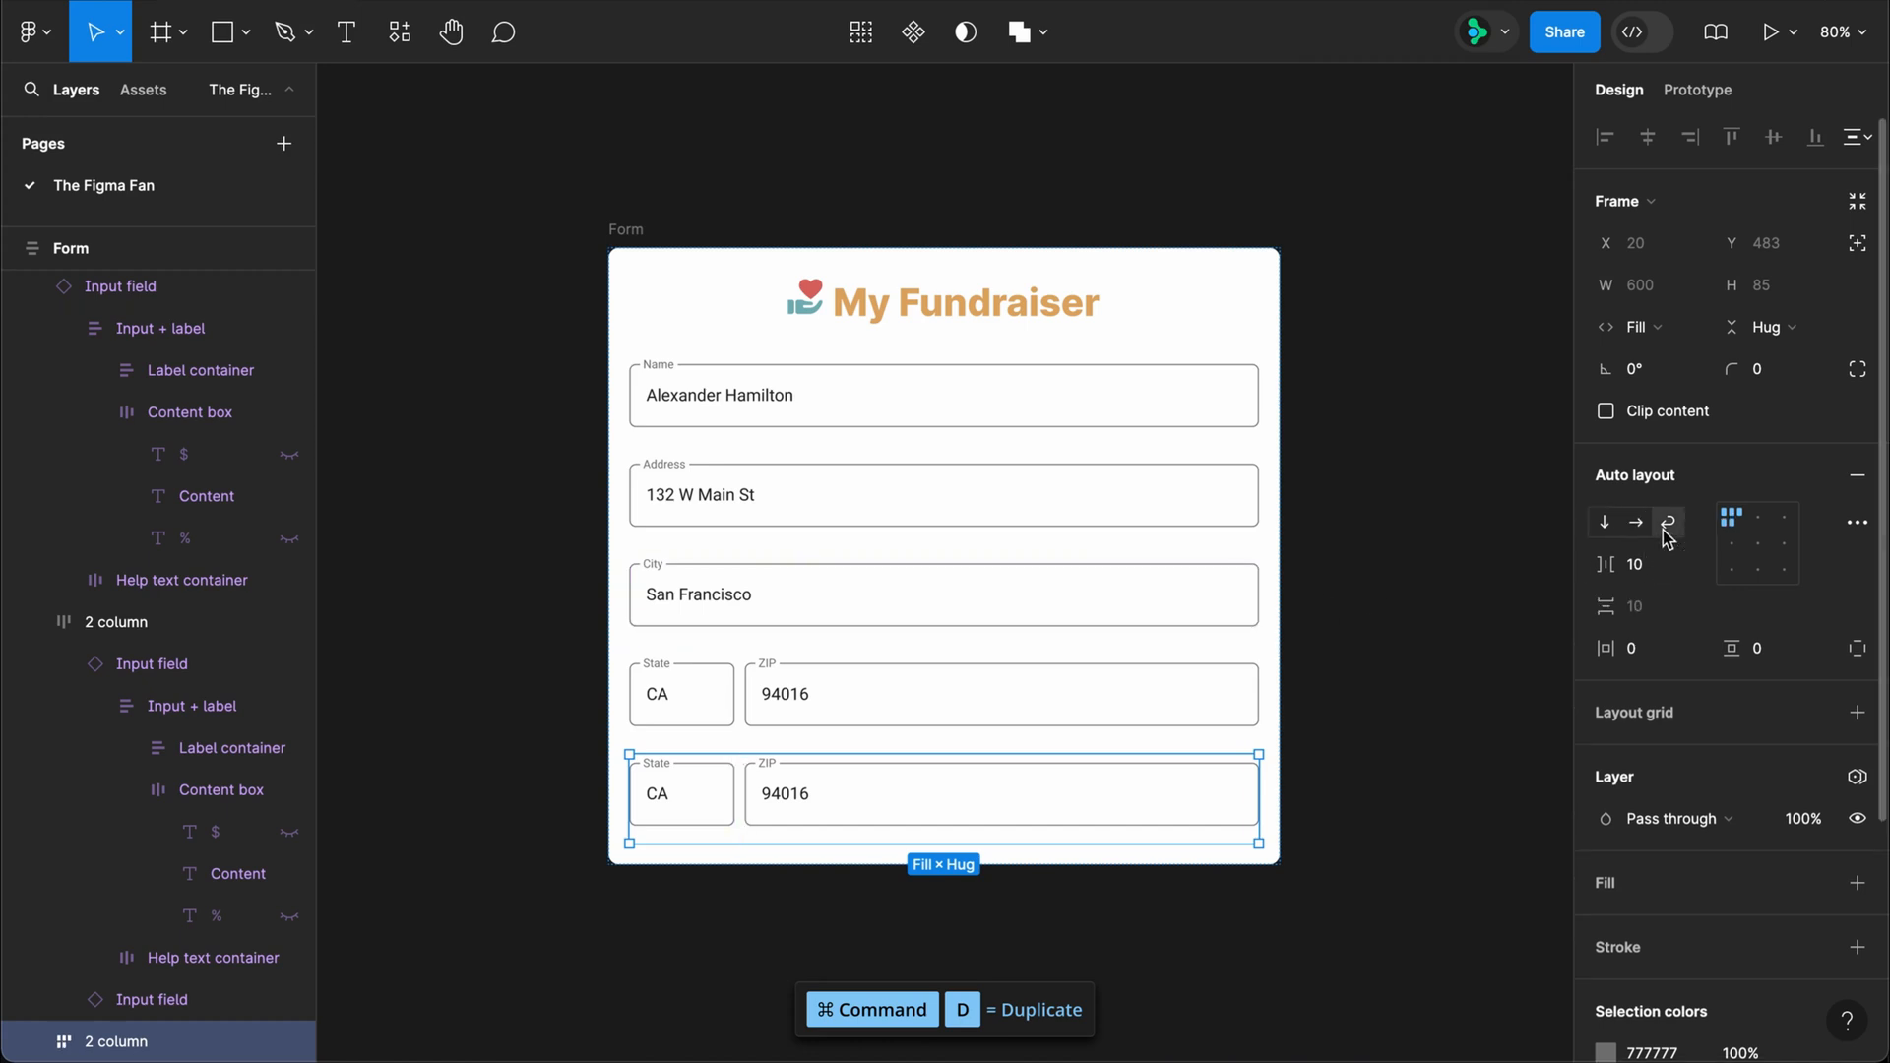
{"action": "left_click", "coordinate": [686, 815]}
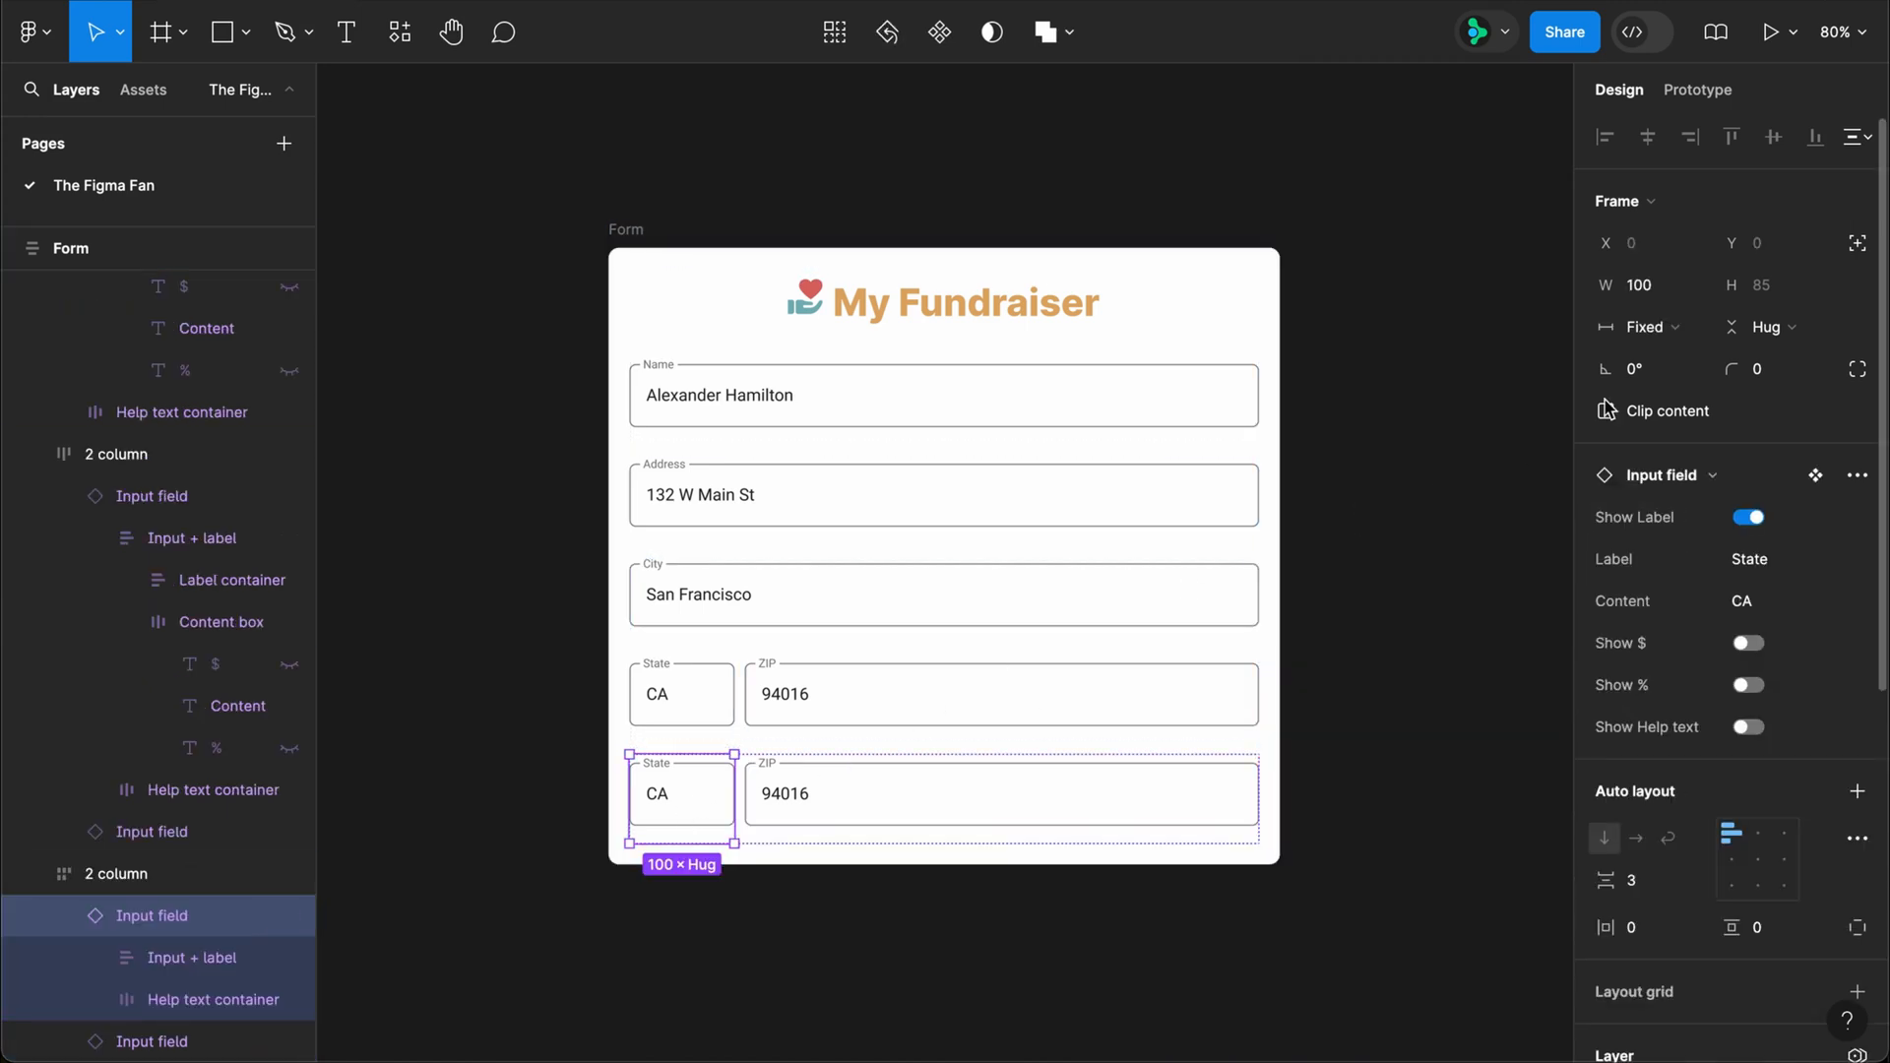
{"action": "left_click", "coordinate": [1645, 326]}
{"action": "left_click", "coordinate": [1666, 390]}
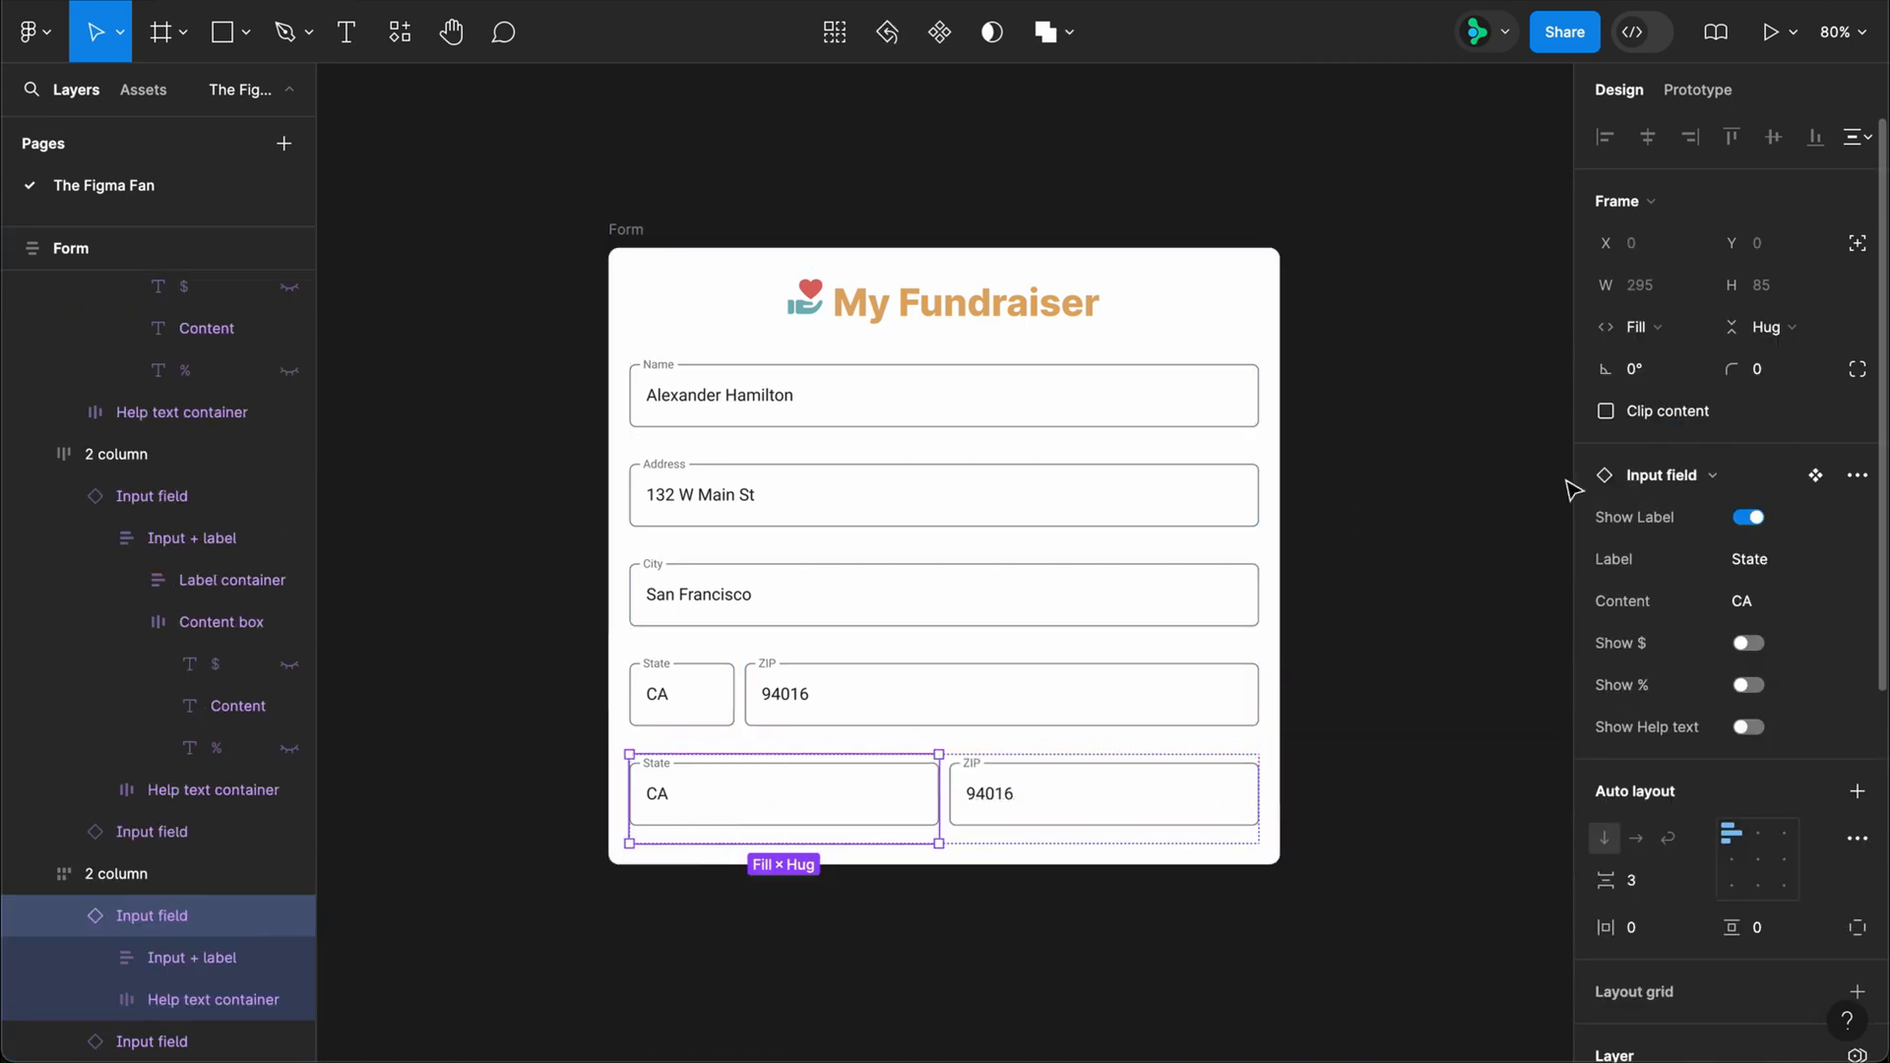
Step: Give both input fields in the duplicated 2 column frame a minimum width of 200
{"action": "left_click", "coordinate": [1172, 822], "text": "shift"}
{"action": "left_click", "coordinate": [1693, 285]}
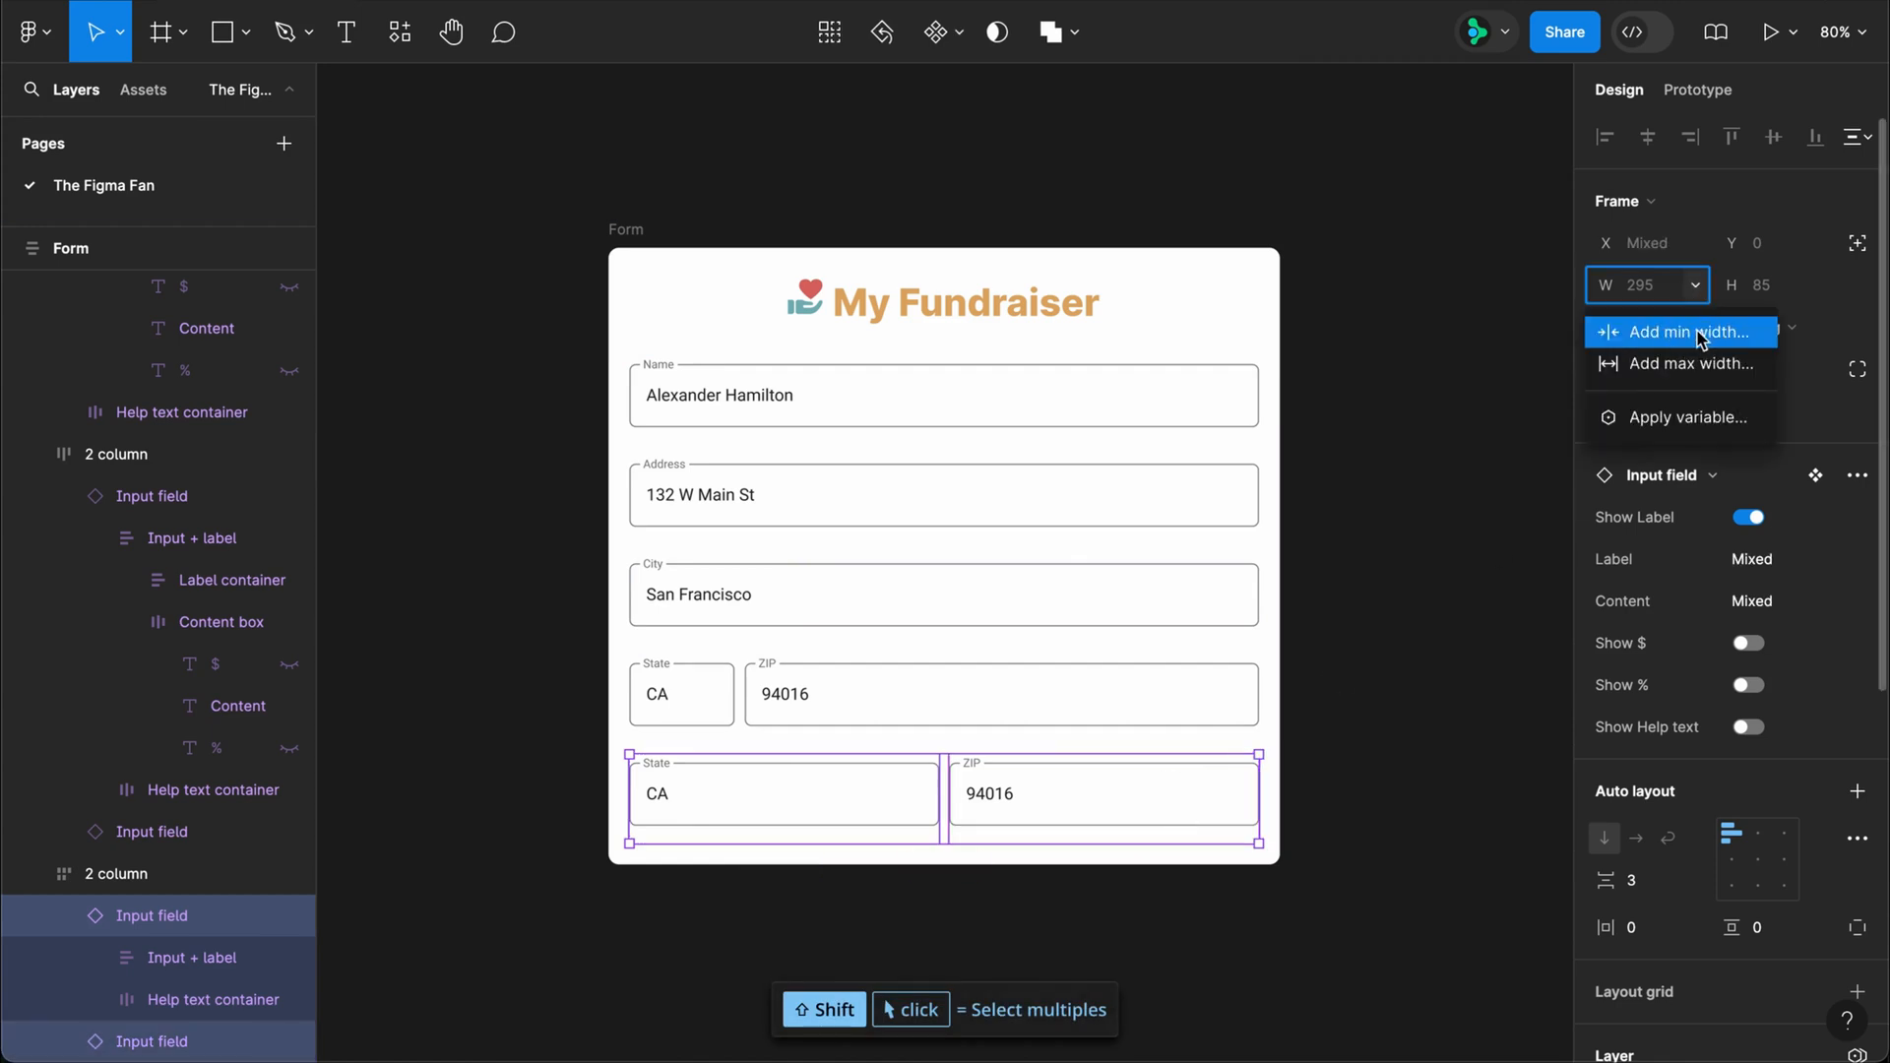
{"action": "left_click", "coordinate": [1673, 329]}
{"action": "type", "text": "200"}
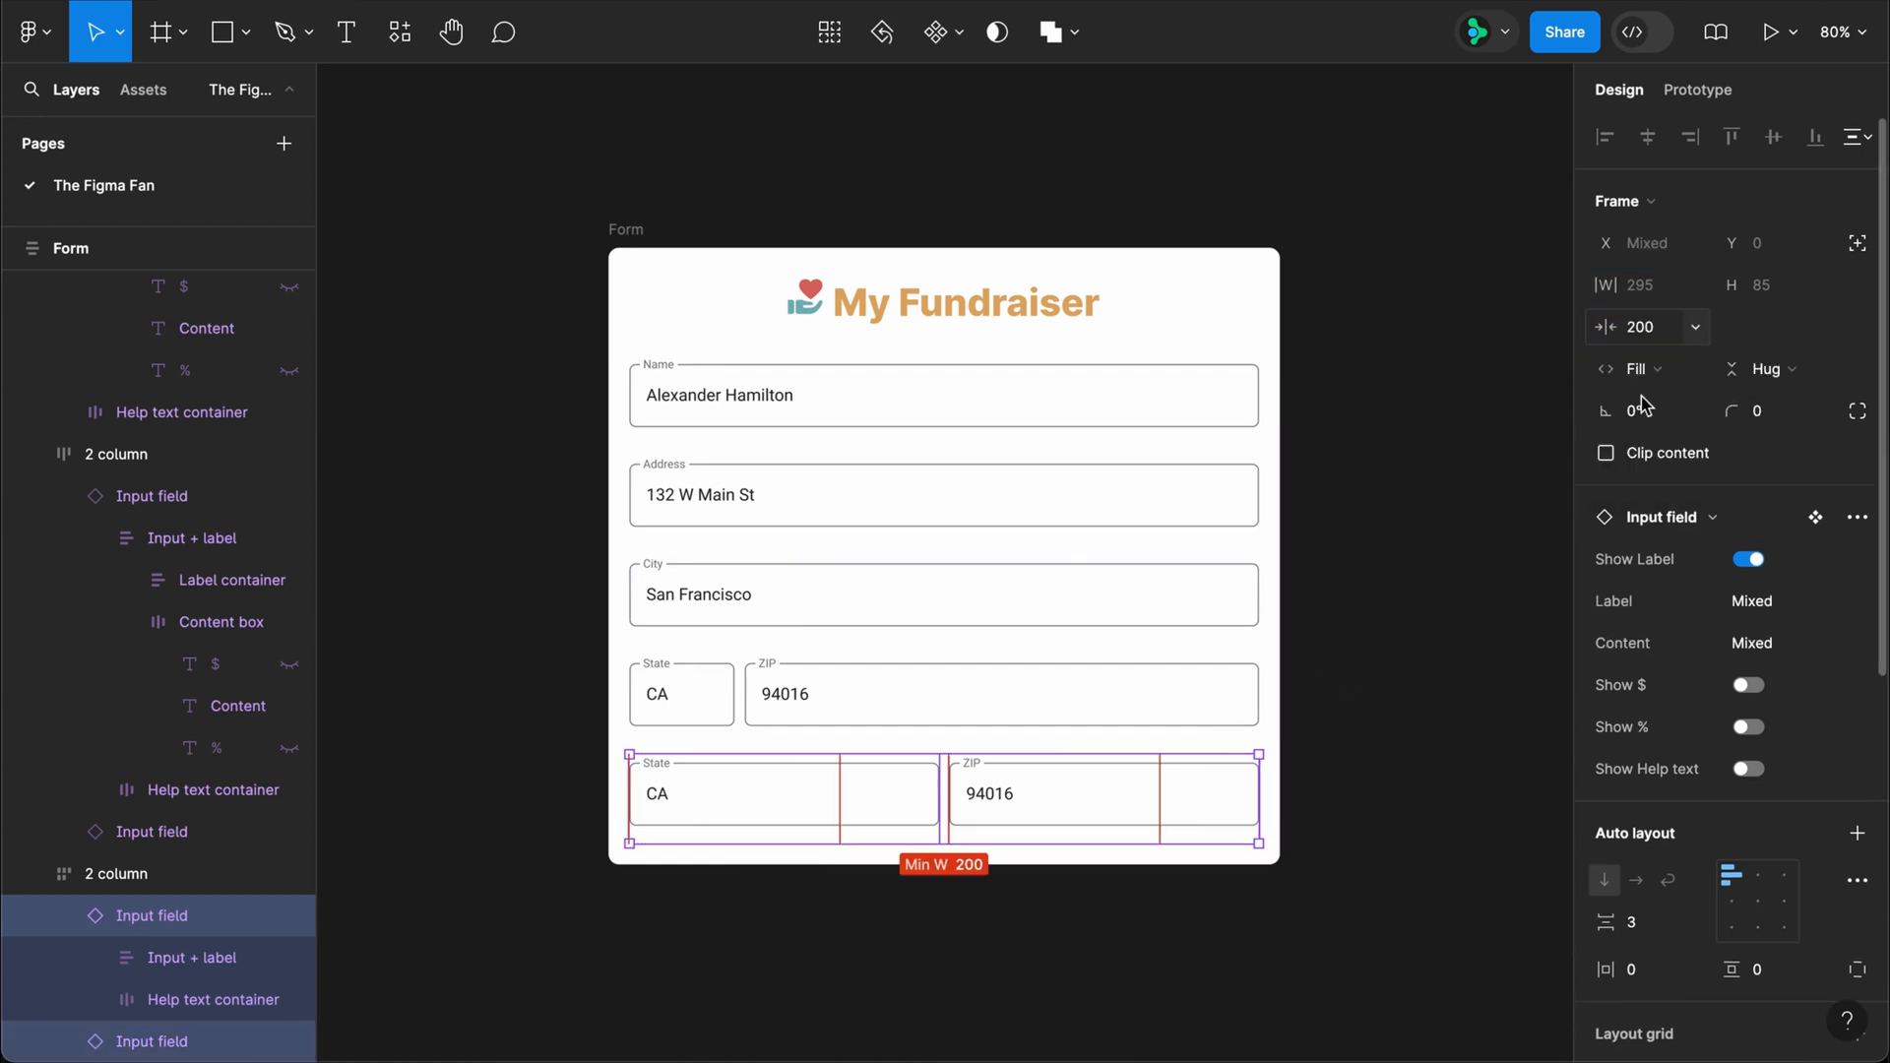
Step: Set the first field in the bottom row to label Donation Amount and content 100.00, and show its $ sign
{"action": "left_click", "coordinate": [886, 836]}
{"action": "left_click", "coordinate": [1748, 561]}
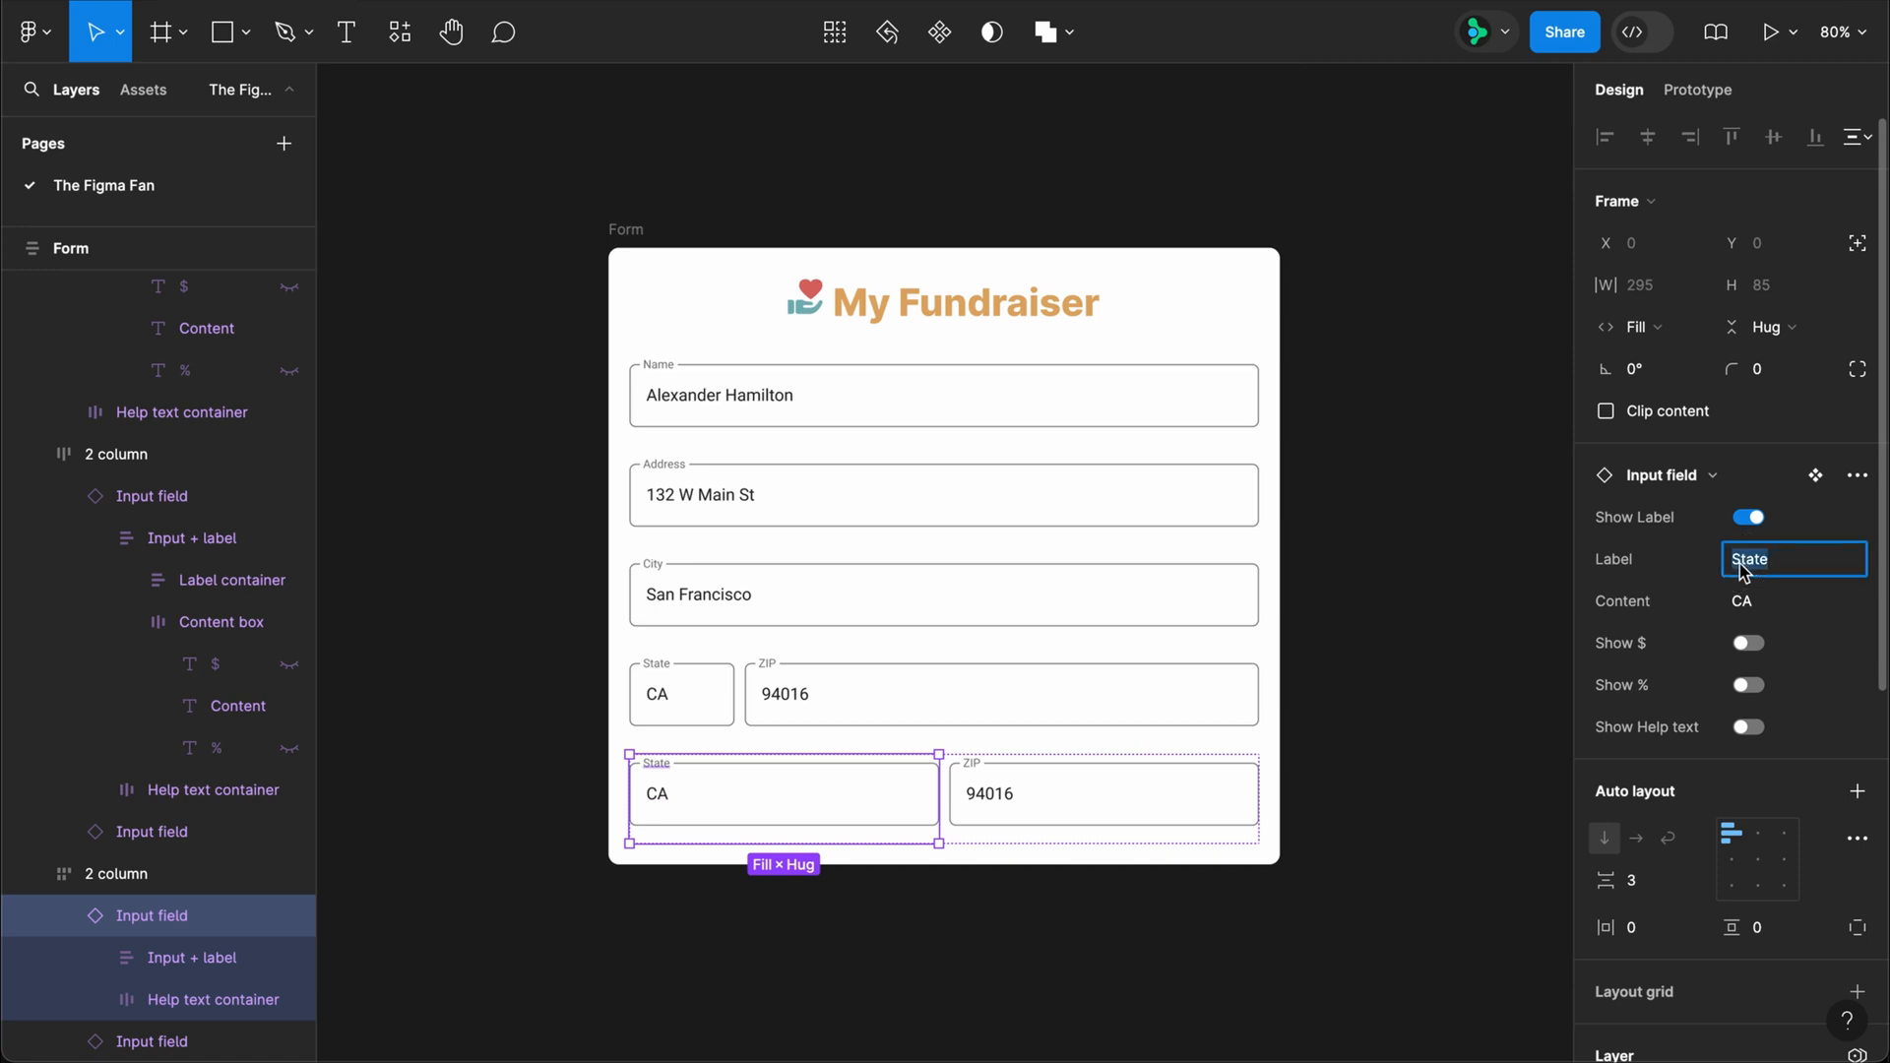
{"action": "type", "text": "Donation Amount"}
{"action": "key", "text": "Tab"}
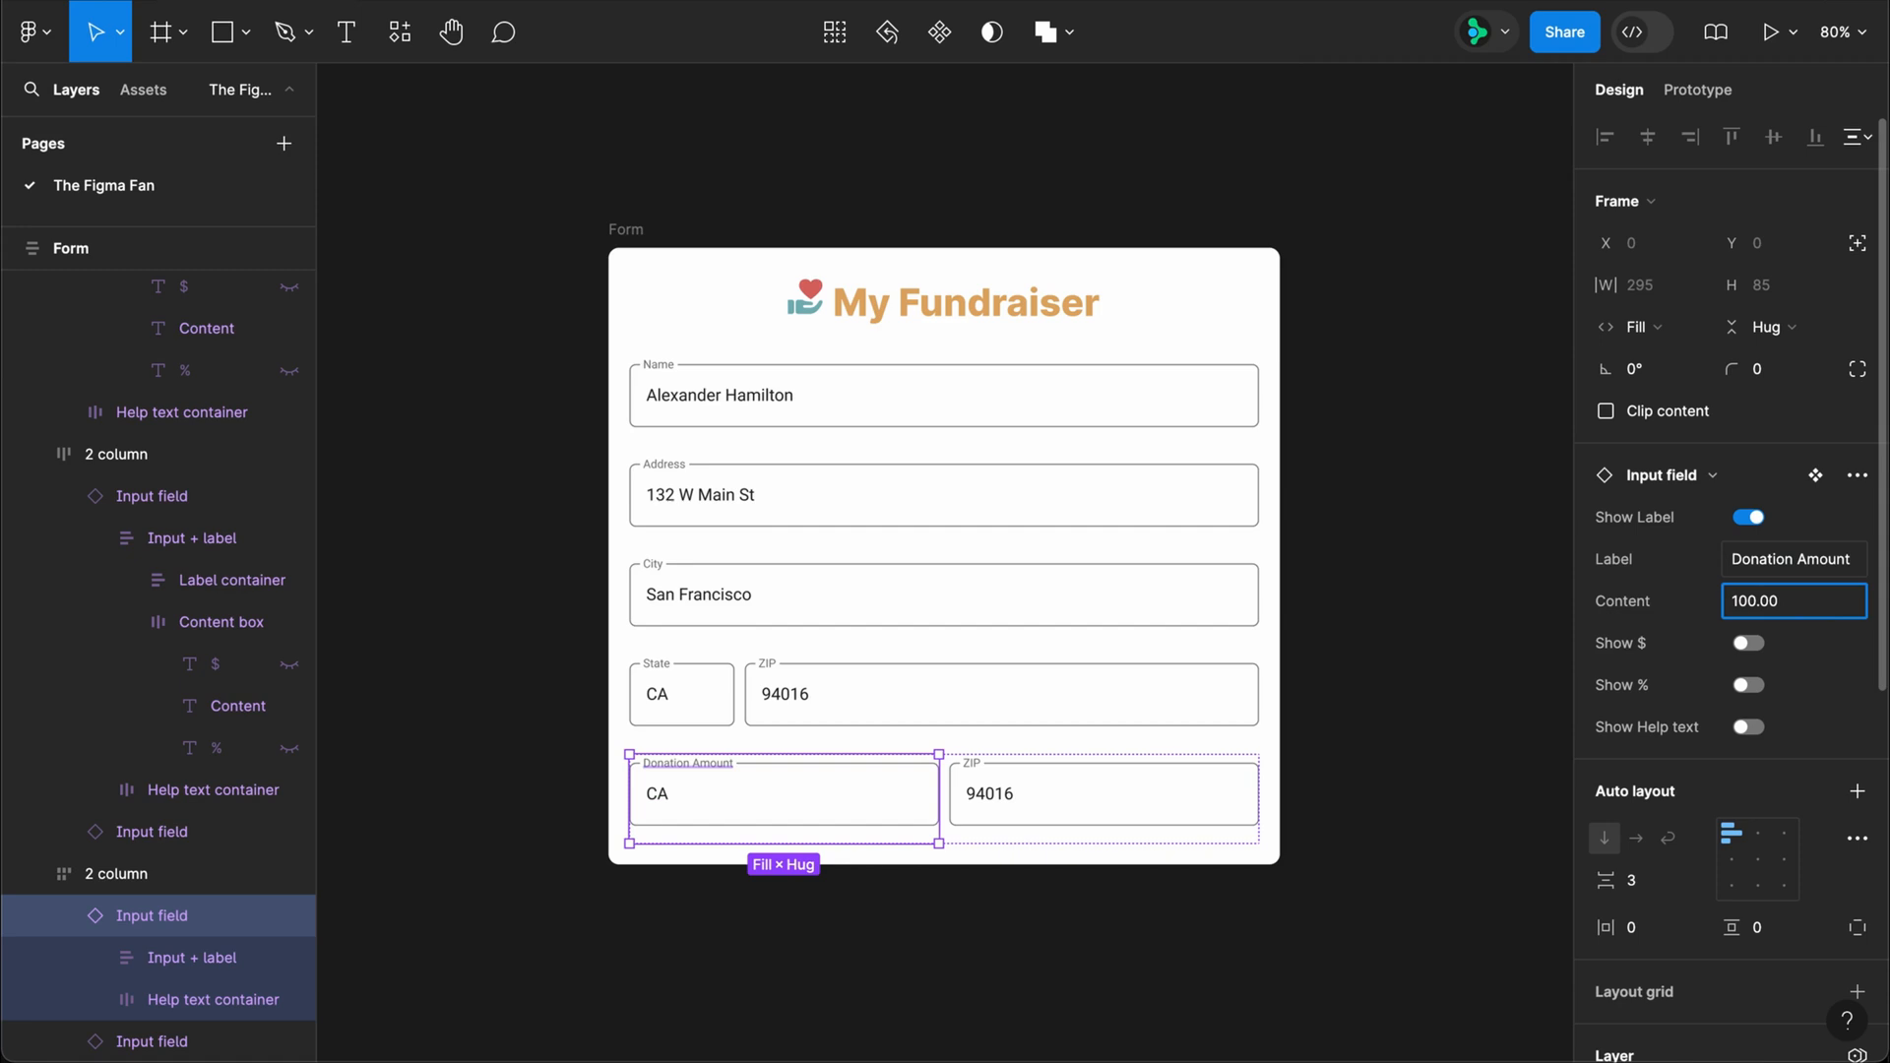
{"action": "key", "text": "Return"}
{"action": "left_click", "coordinate": [1748, 644]}
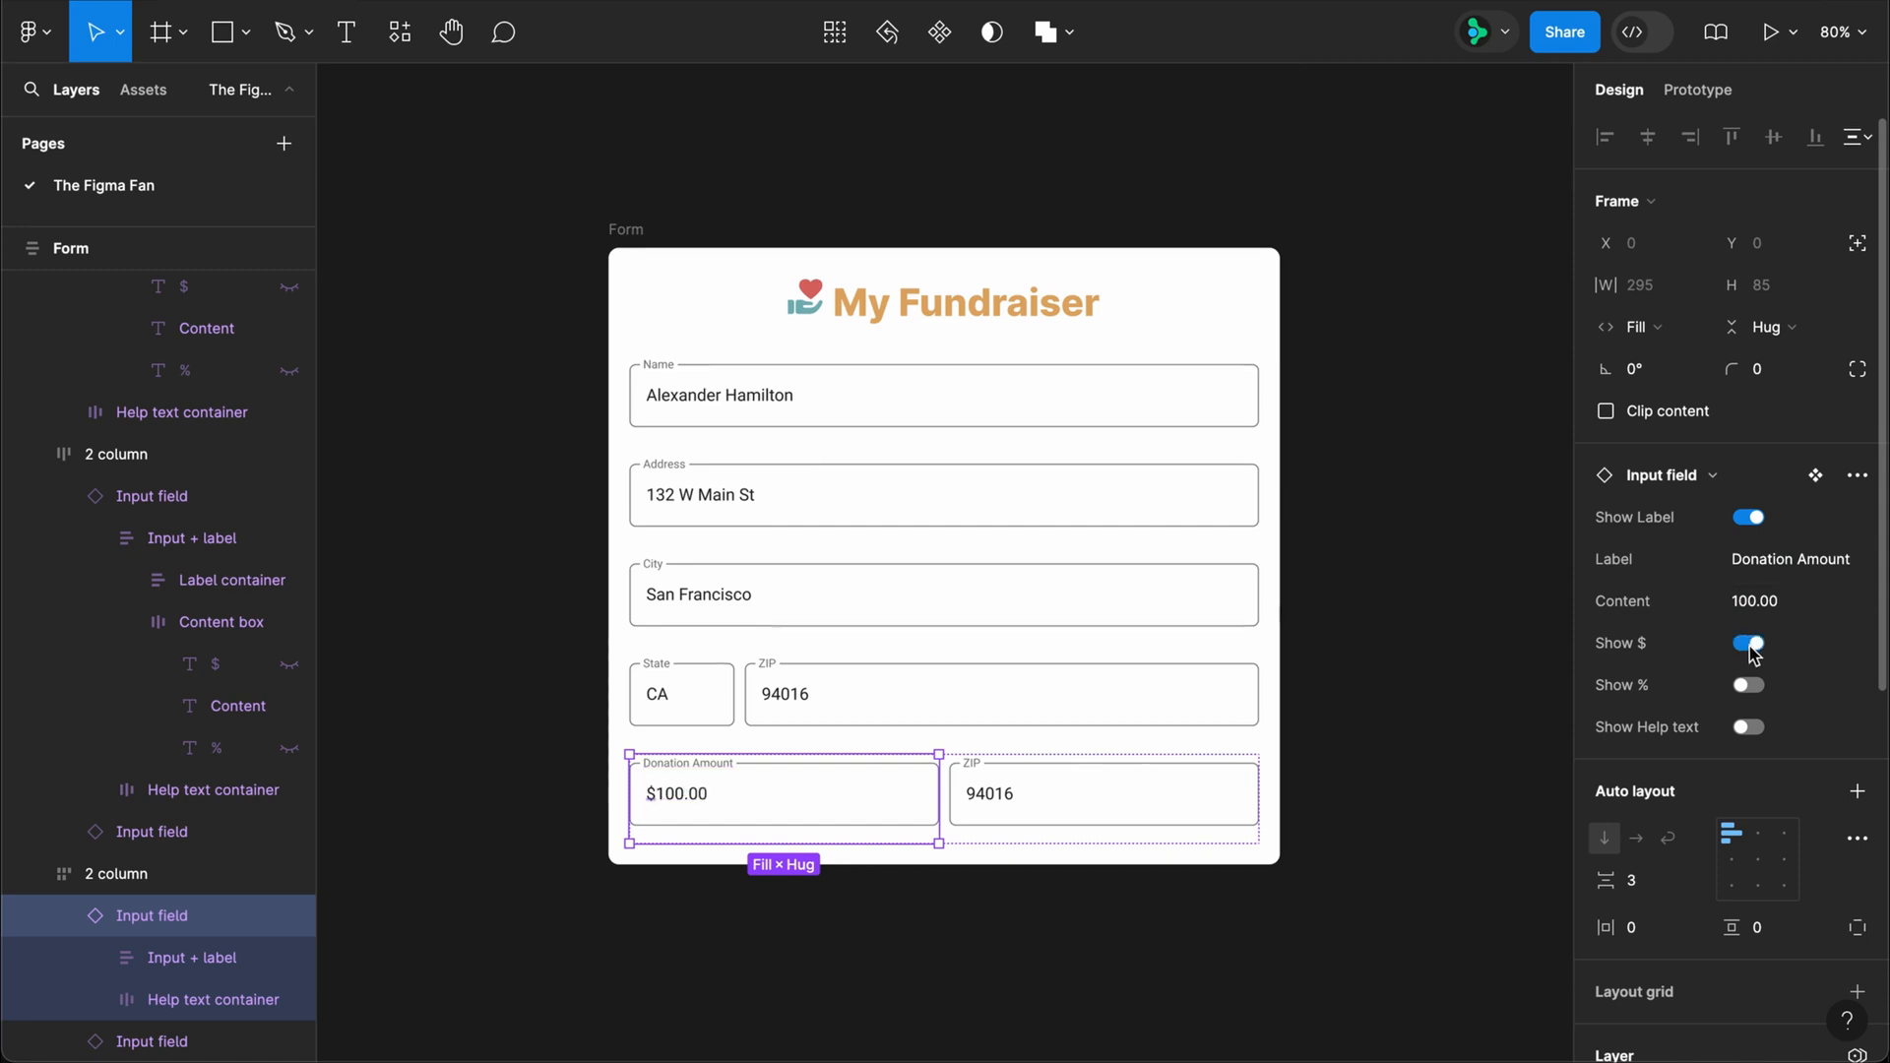
Step: Turn on the Donation Amount field's help text and set it to USD
{"action": "left_click", "coordinate": [1767, 730]}
{"action": "left_click", "coordinate": [1772, 768]}
{"action": "type", "text": "U"}
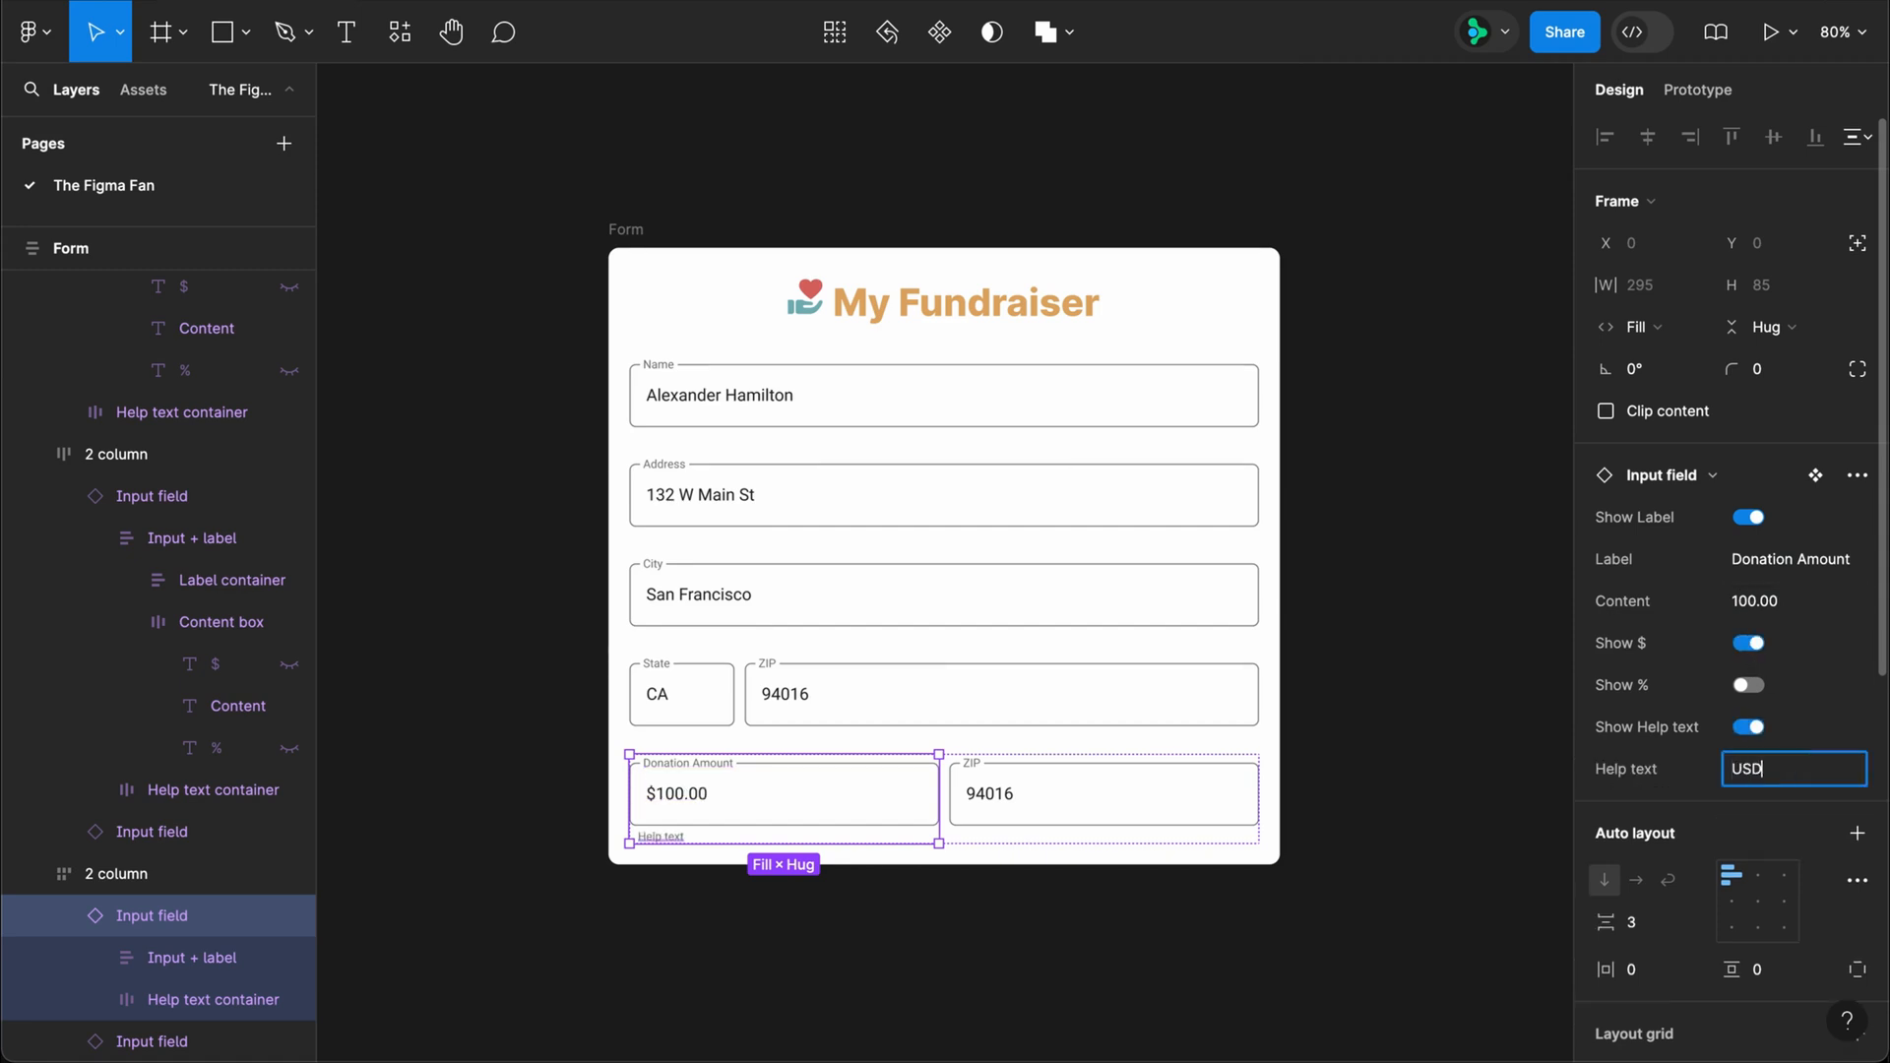
{"action": "type", "text": "SD"}
{"action": "key", "text": "Return"}
Step: Set the second bottom-row field to label Allocation and content 50, and turn on its % sign and help text
{"action": "left_click", "coordinate": [1164, 801]}
{"action": "left_click", "coordinate": [1778, 559]}
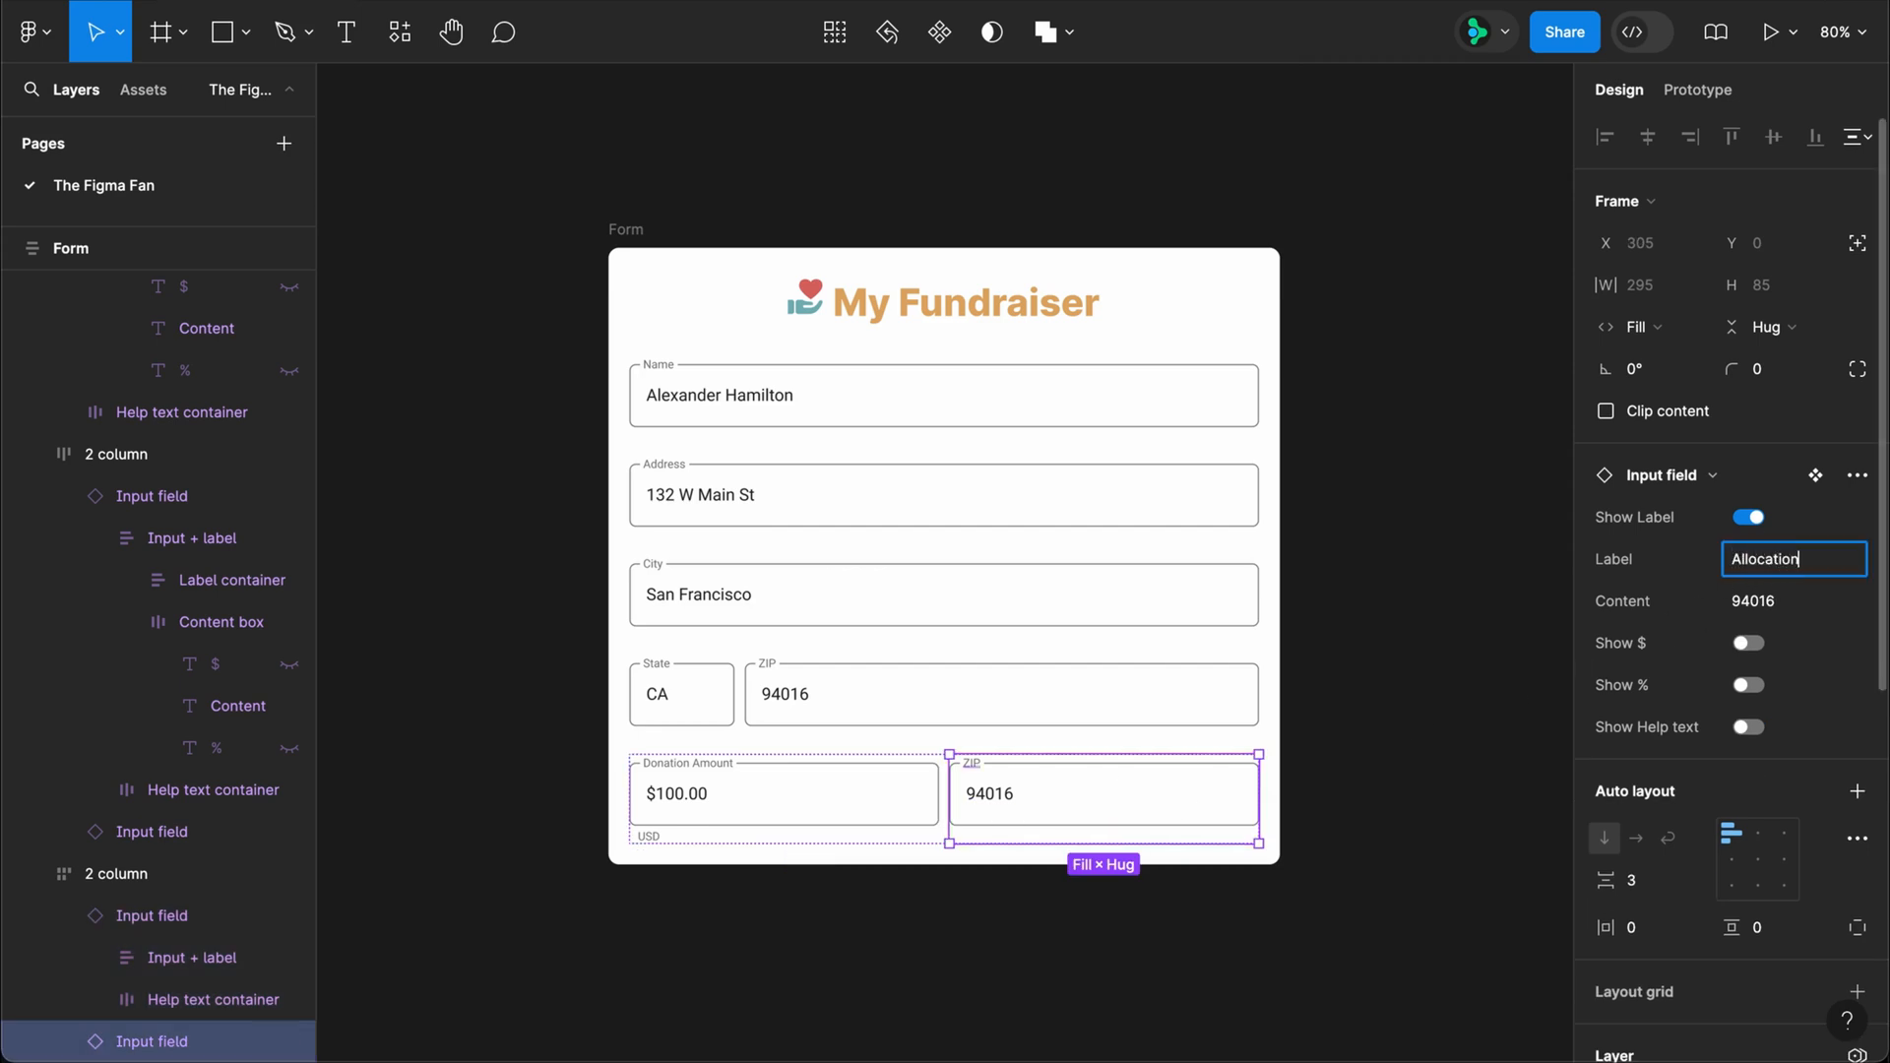
{"action": "key", "text": "Tab"}
{"action": "key", "text": "Return"}
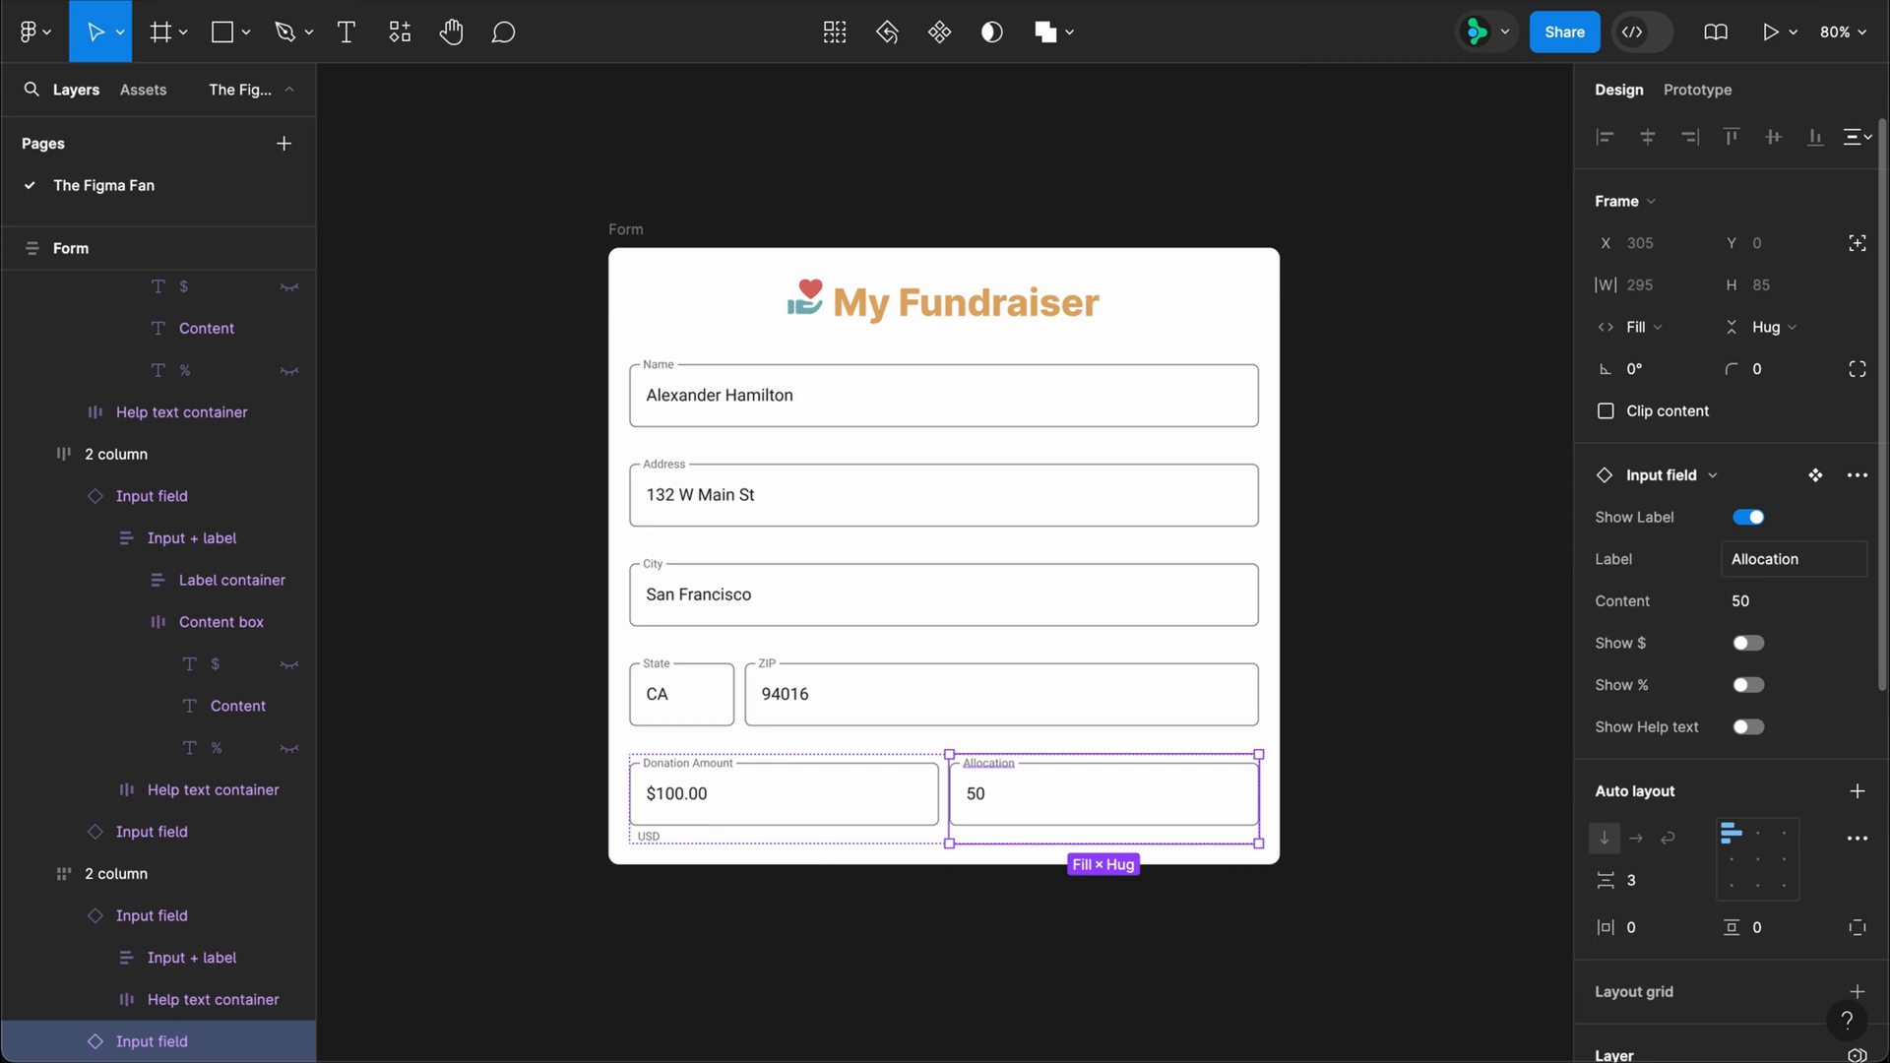
{"action": "left_click", "coordinate": [1751, 686]}
{"action": "left_click", "coordinate": [1749, 727]}
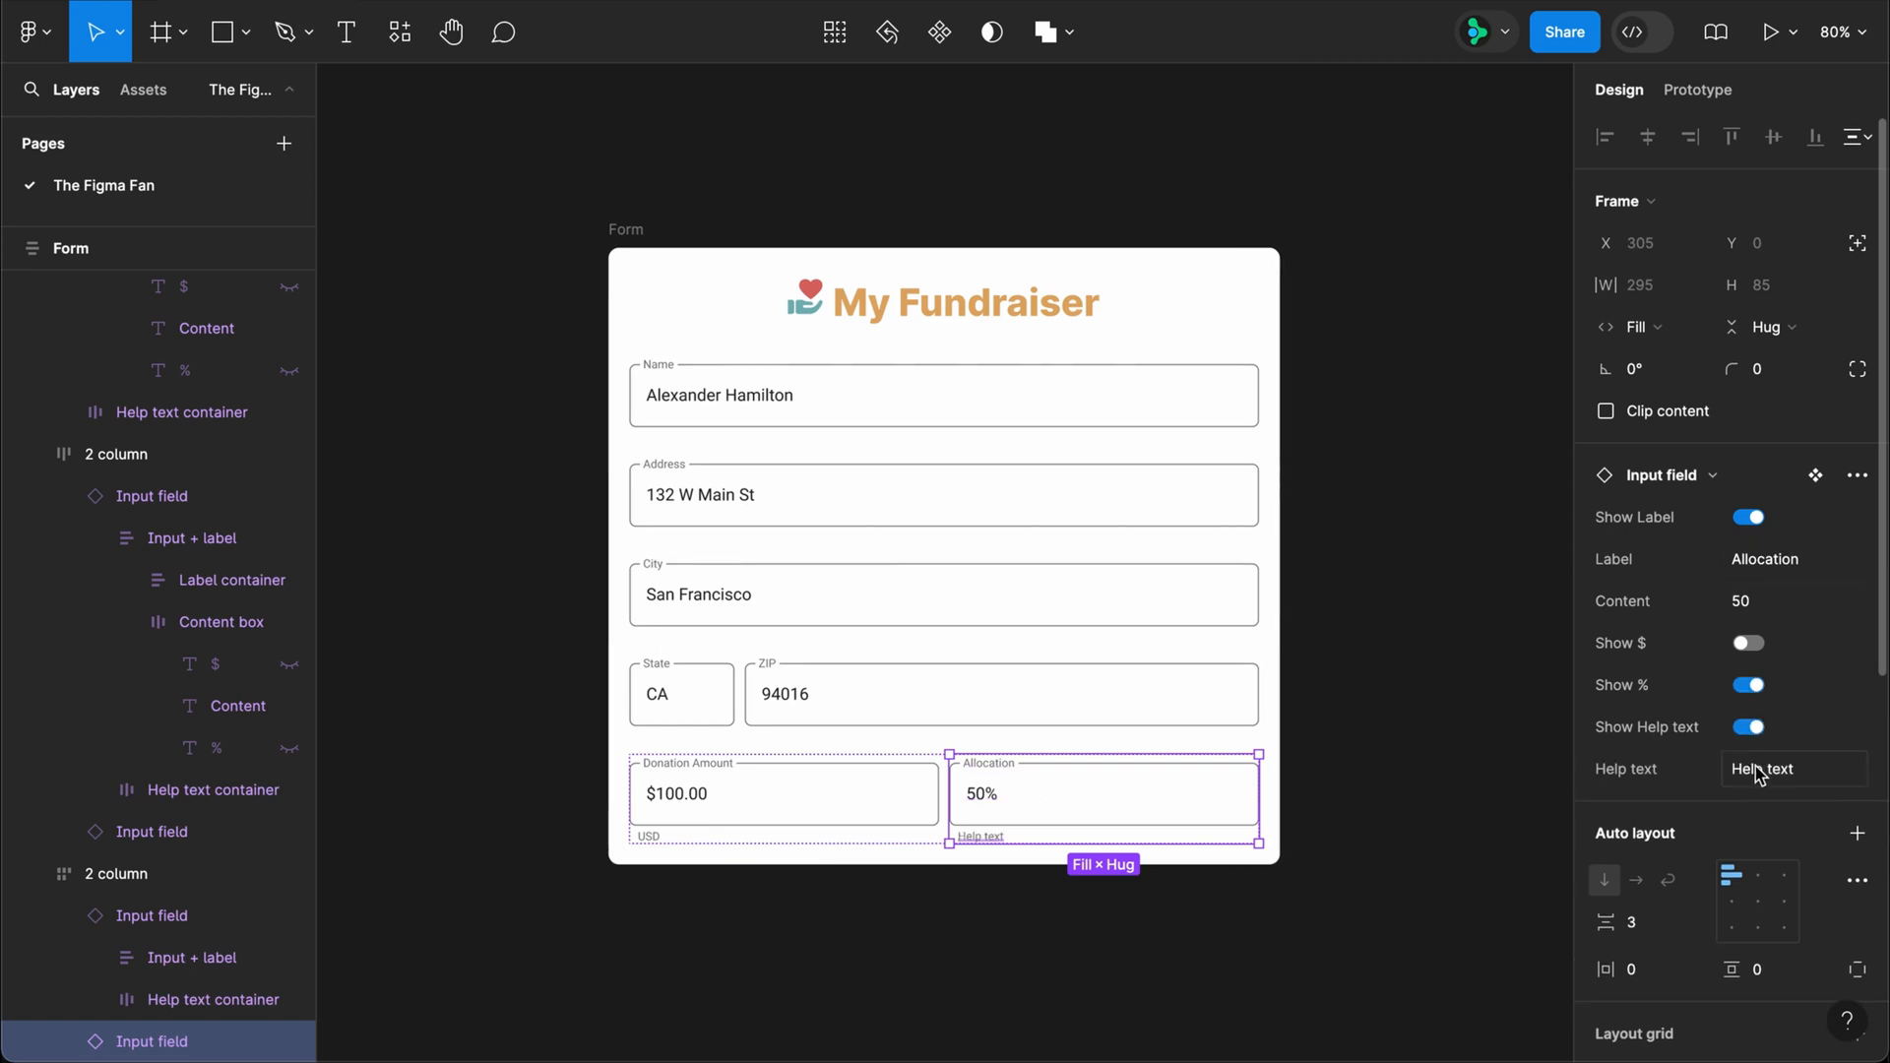
Step: Set the Allocation field's help text to "Percent you would like to go directly to Pet Rescue"
{"action": "left_click", "coordinate": [1772, 769]}
{"action": "type", "text": "Percent you would like to "}
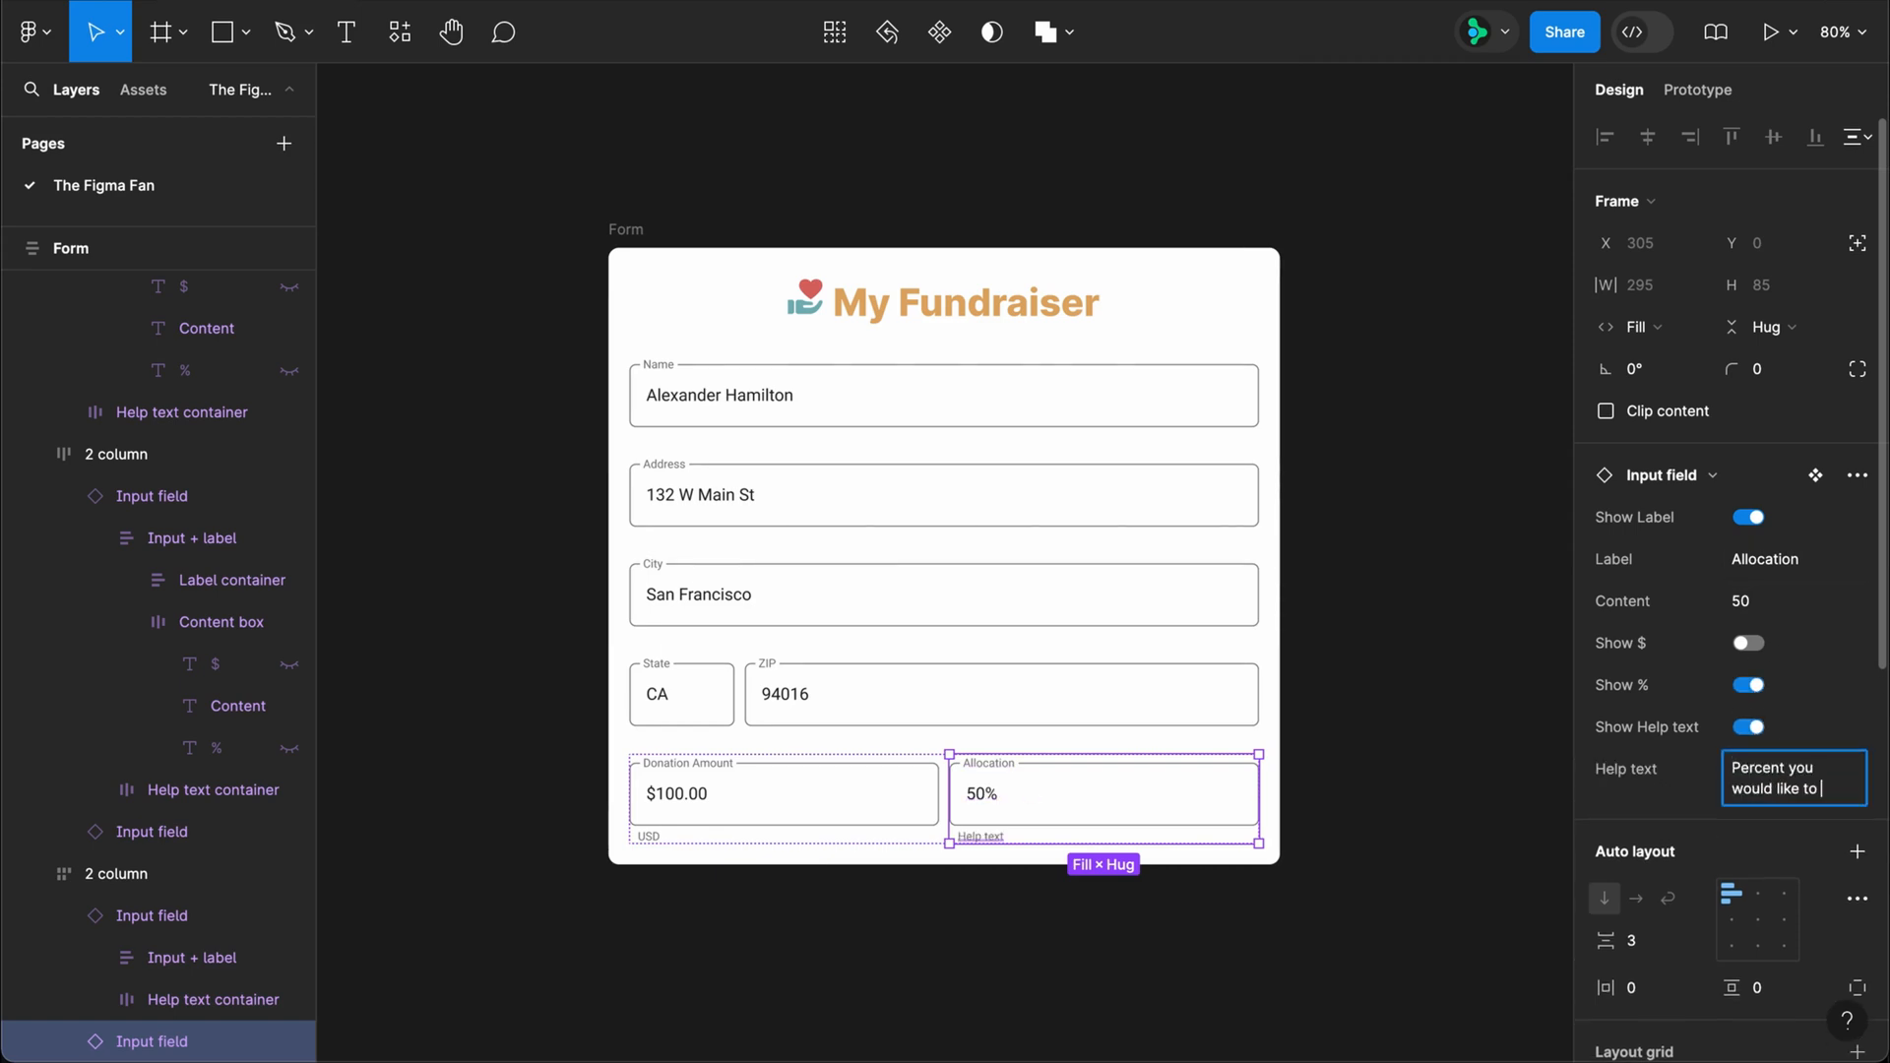
{"action": "type", "text": "go directly to Pet Rescue"}
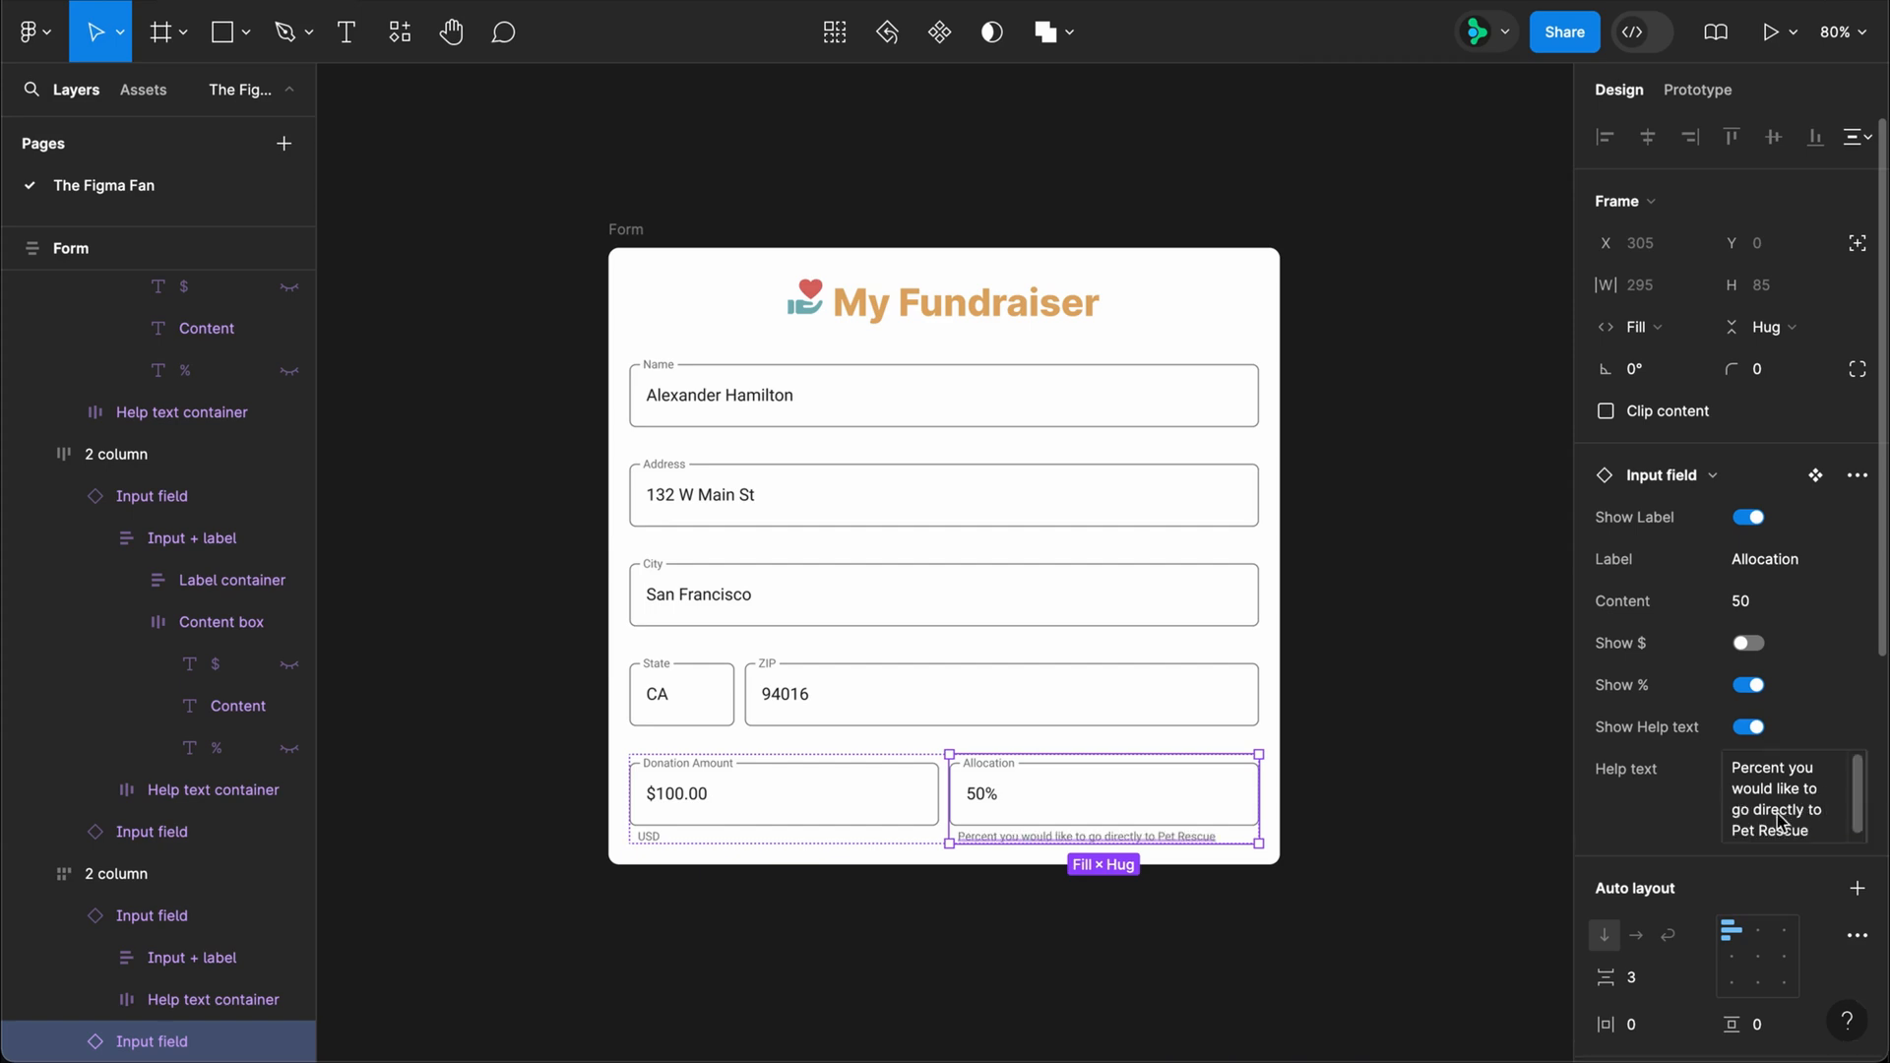
{"action": "key", "text": "Return"}
Step: Try resizing the form's width in both the Large and Small Input field modes, and return its mode to Auto (Large)
{"action": "left_click", "coordinate": [642, 239]}
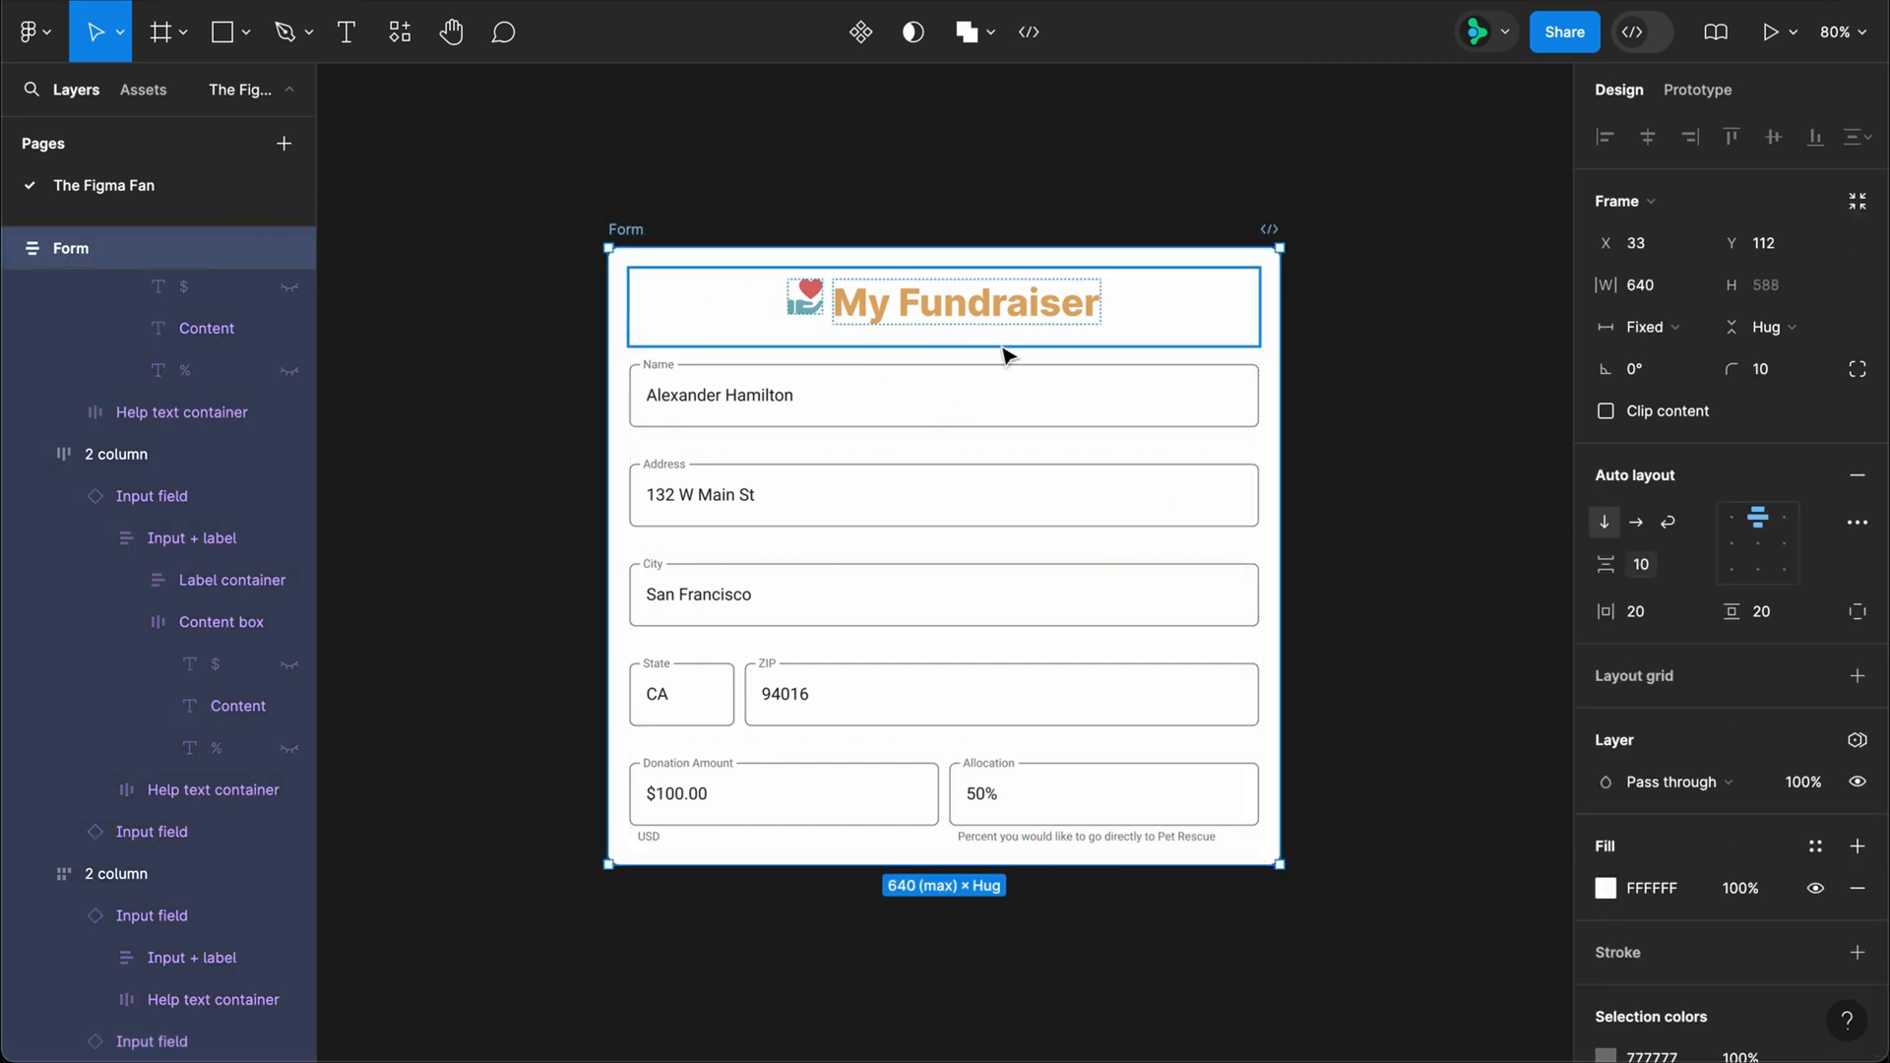
{"action": "left_click_drag", "start_coordinate": [1282, 421], "coordinate": [1371, 502]}
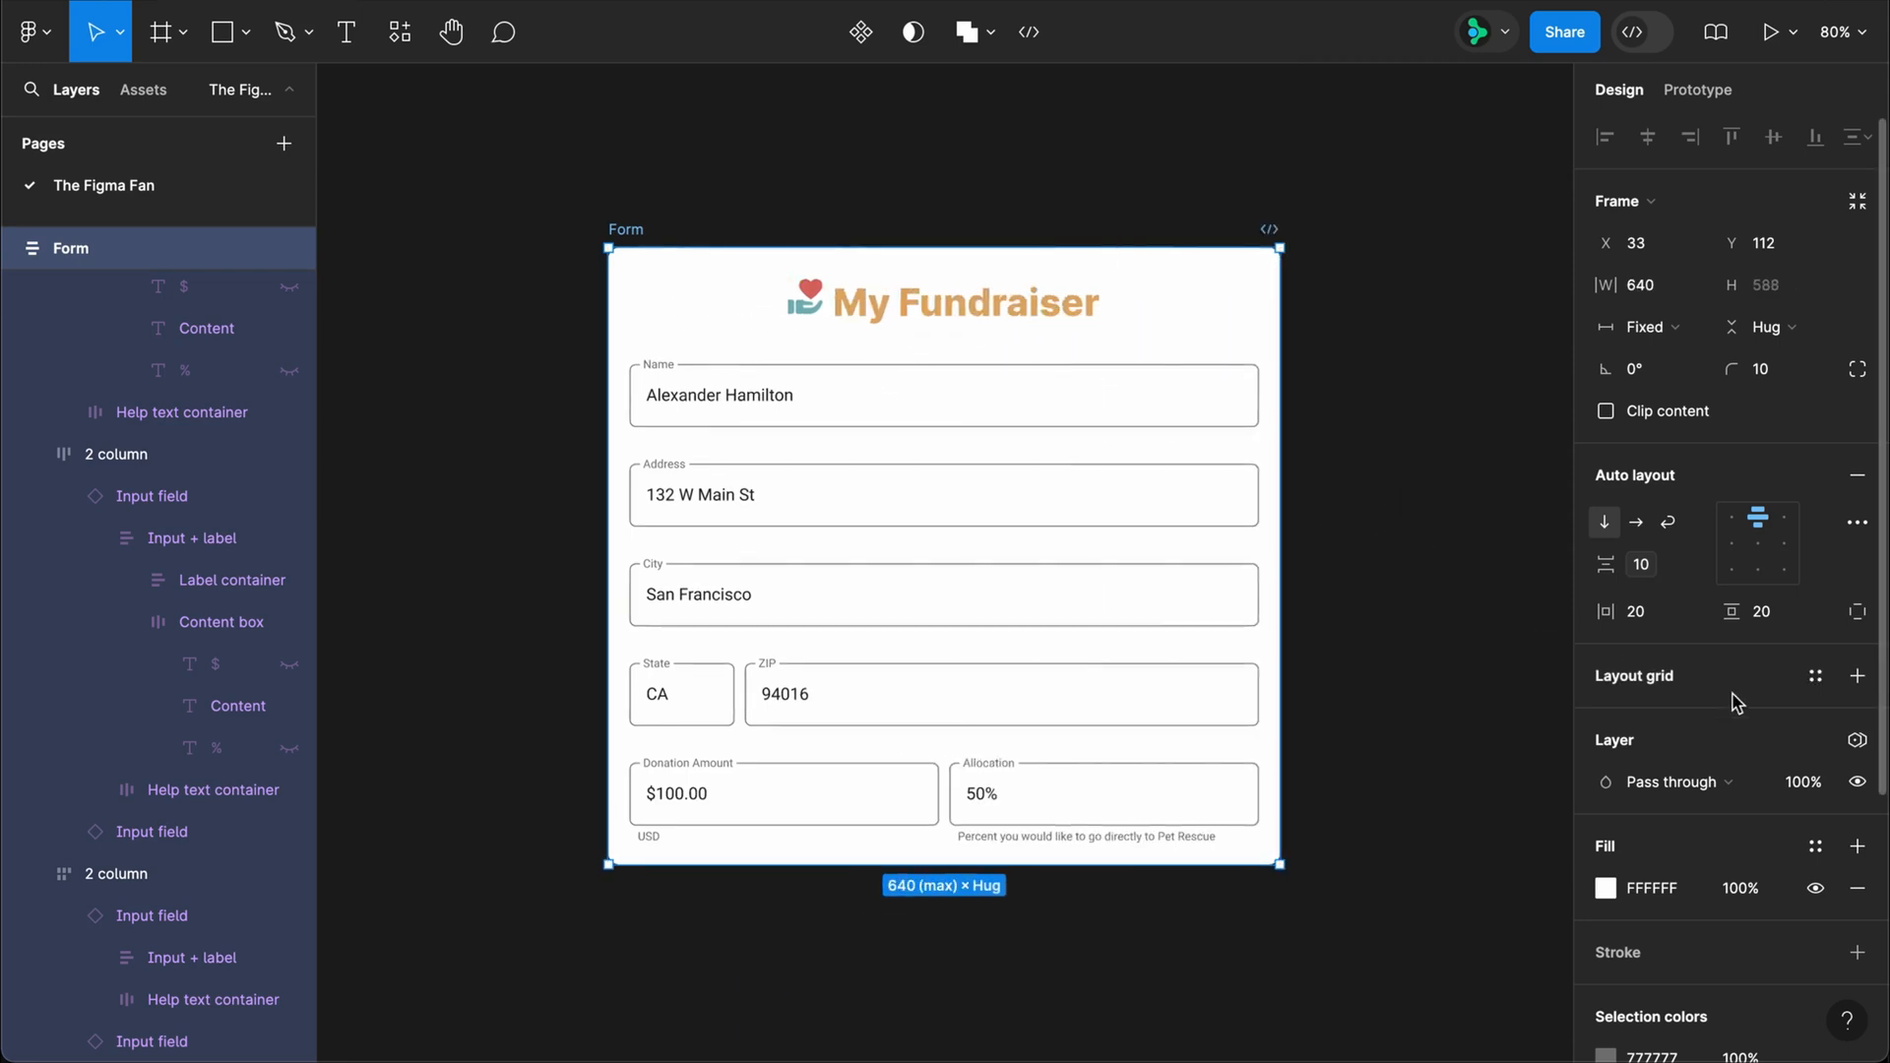
{"action": "left_click", "coordinate": [1857, 739]}
{"action": "mouse_move", "coordinate": [1750, 830]}
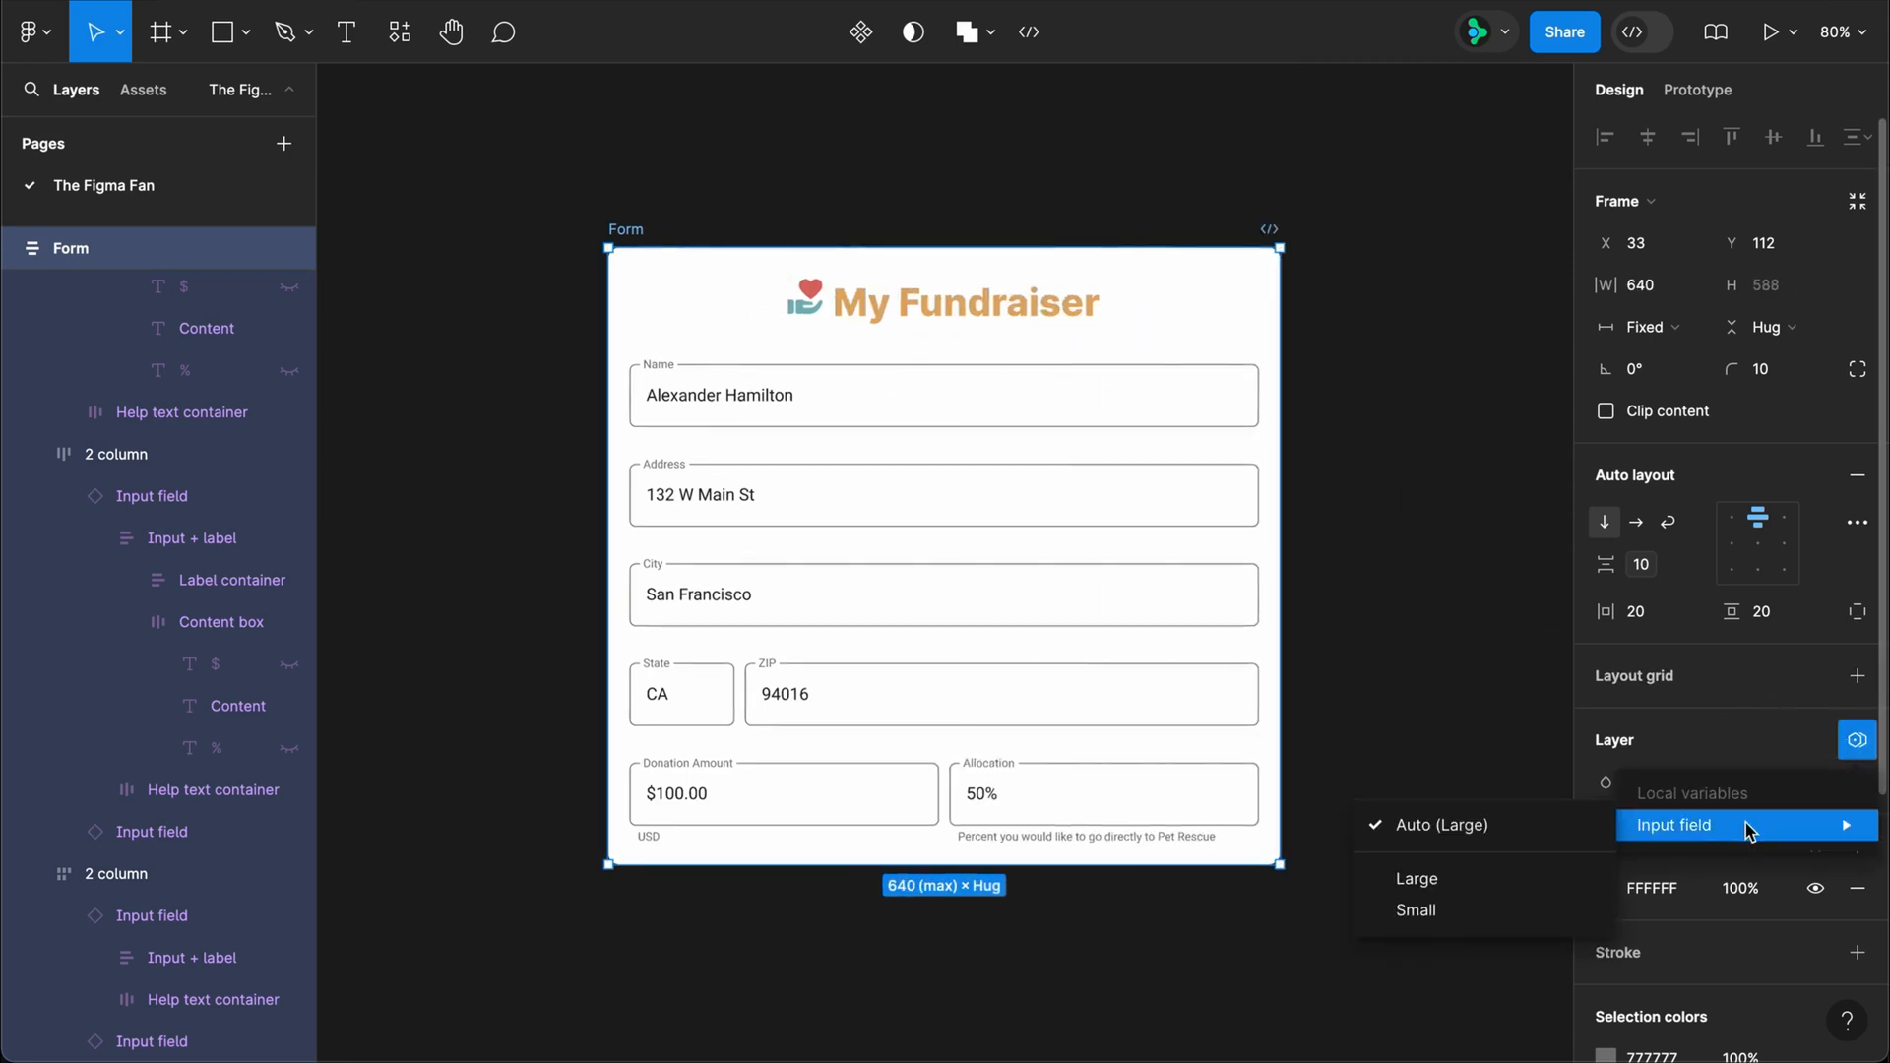
{"action": "left_click", "coordinate": [1521, 907]}
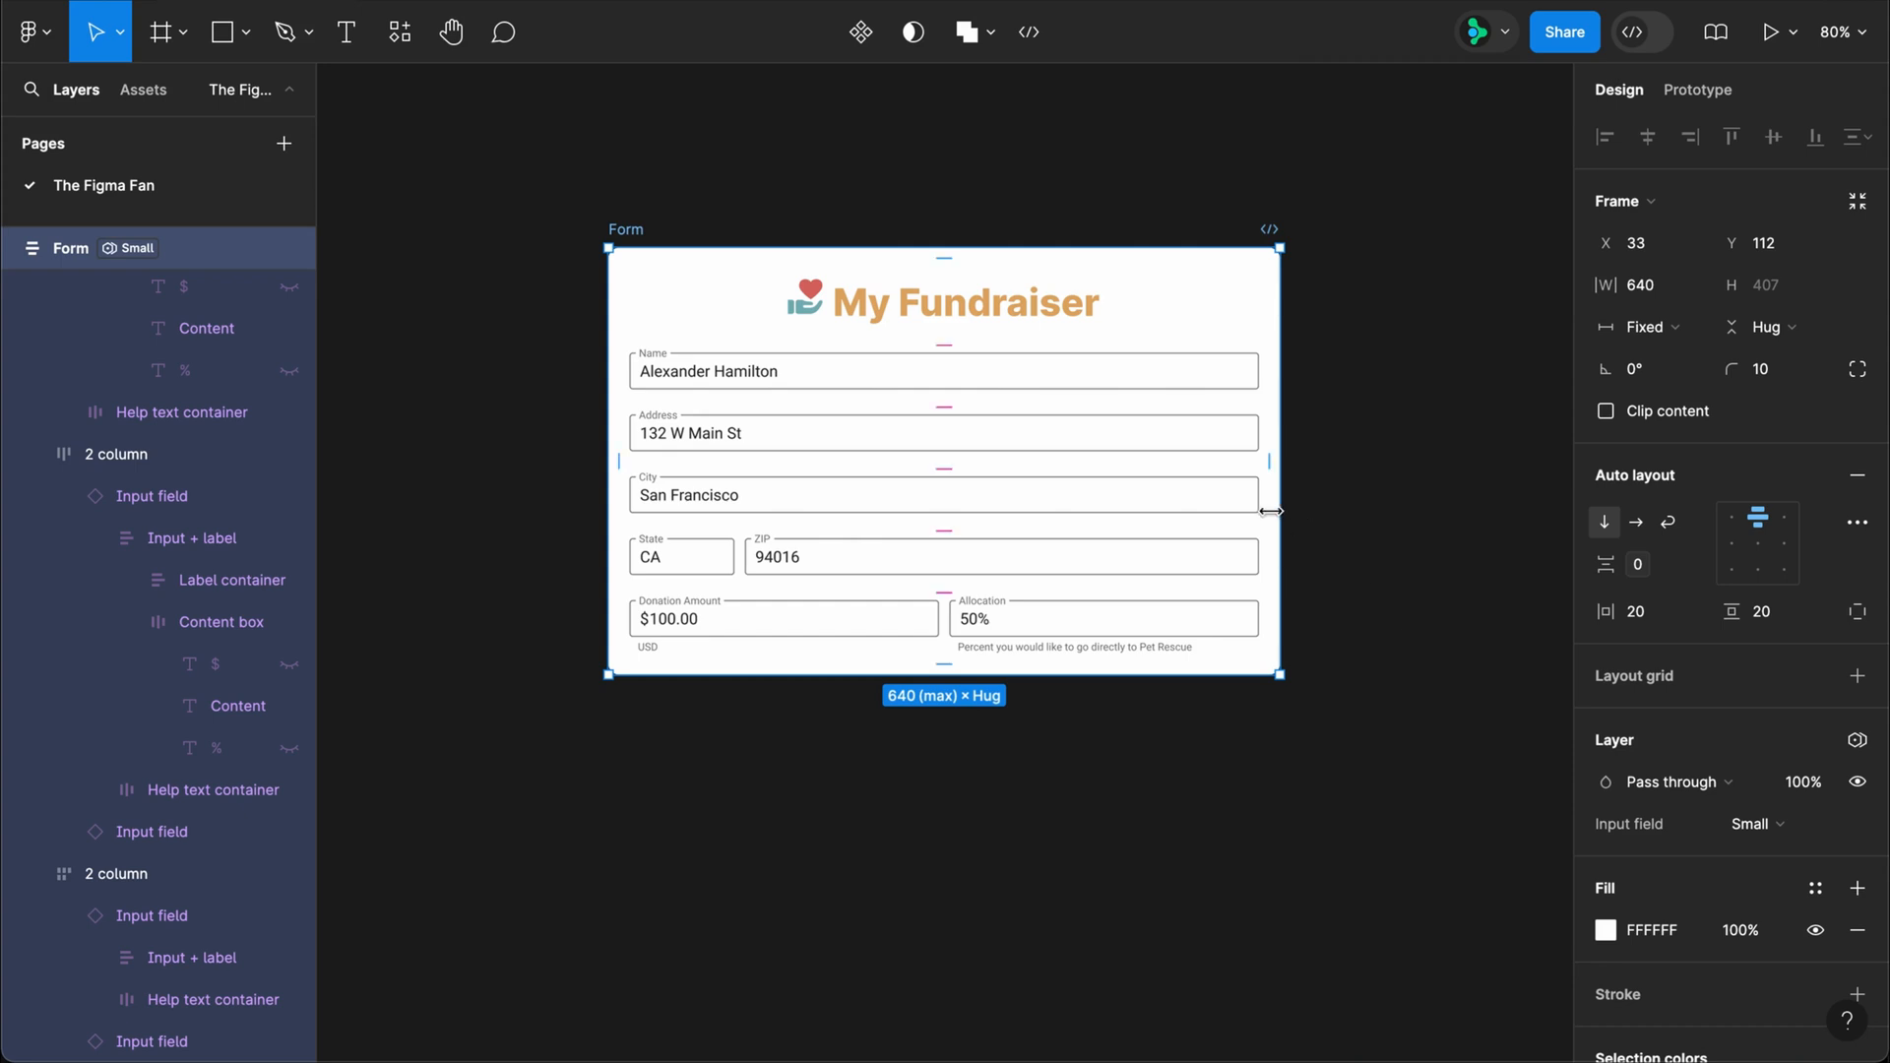
{"action": "left_click_drag", "start_coordinate": [1271, 511], "coordinate": [1445, 541]}
{"action": "left_click", "coordinate": [1753, 824]}
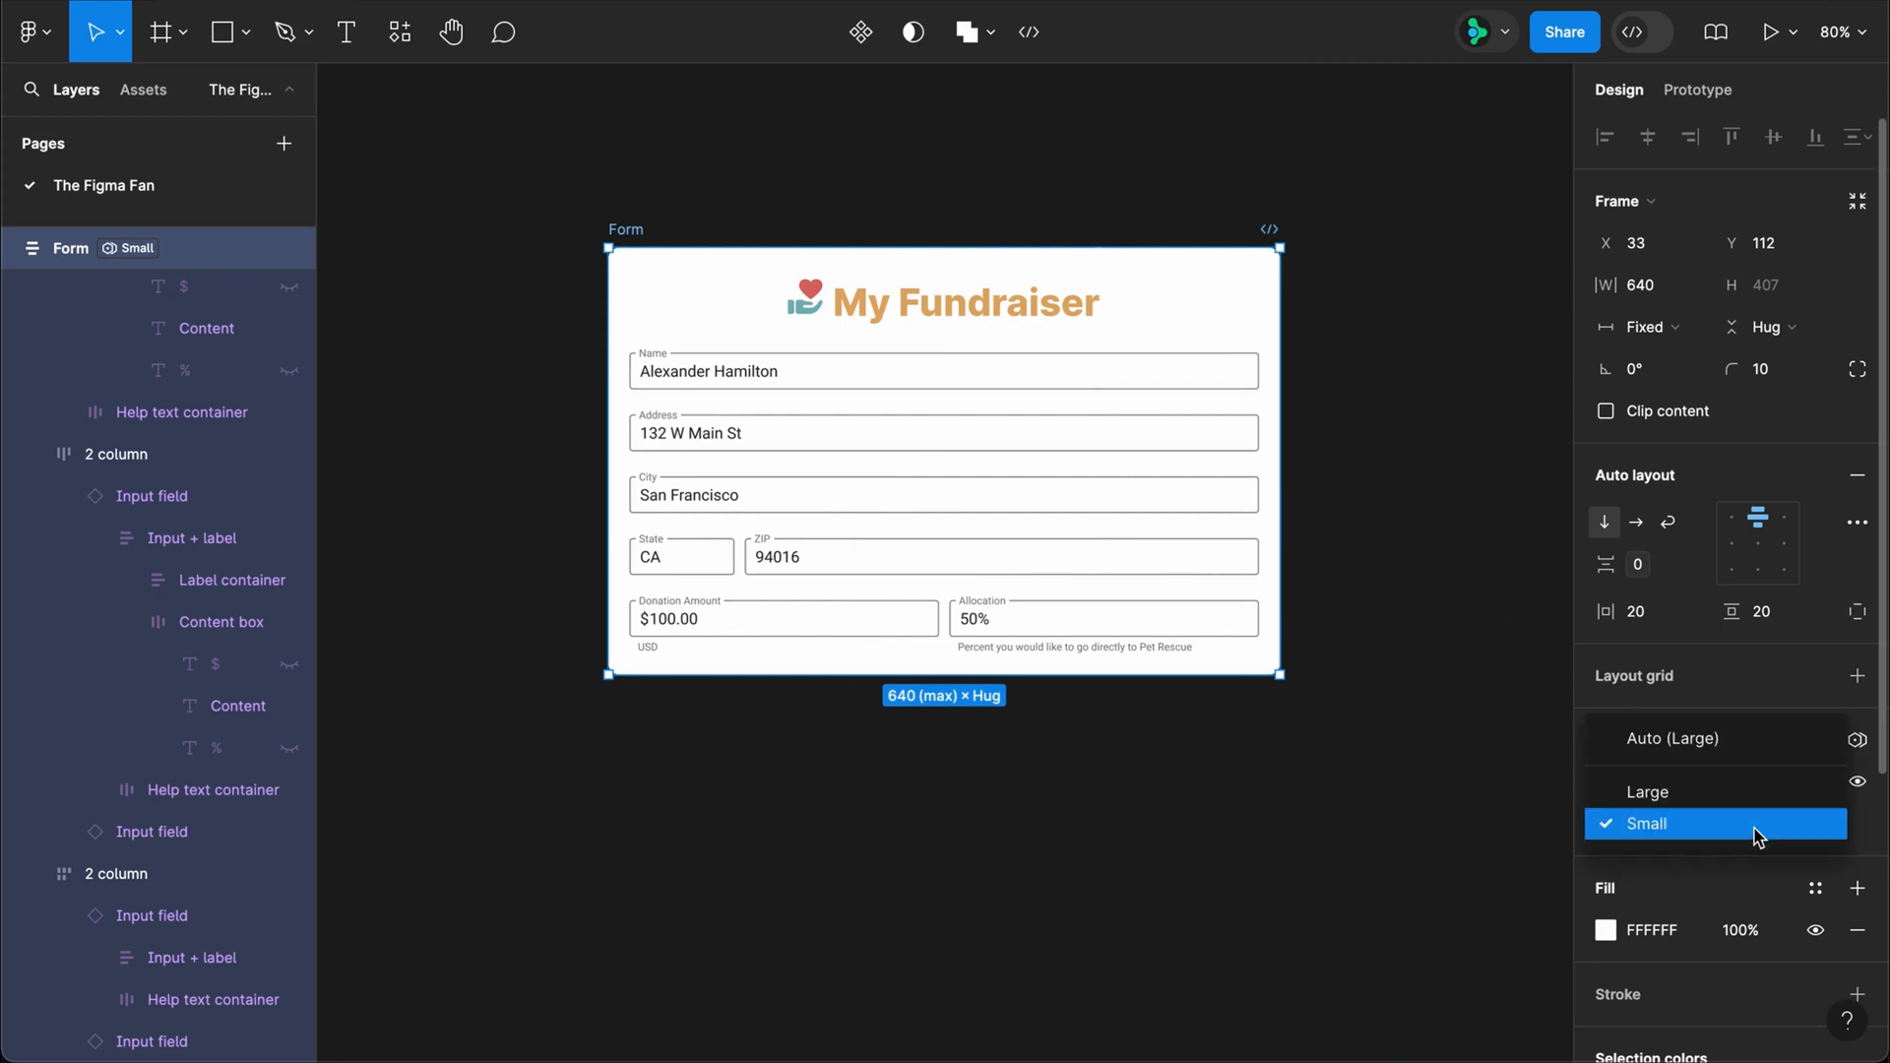
{"action": "left_click", "coordinate": [1735, 746]}
Step: Draw a section of about 798 × 725 around the form and name it Large
{"action": "key", "text": "f"}
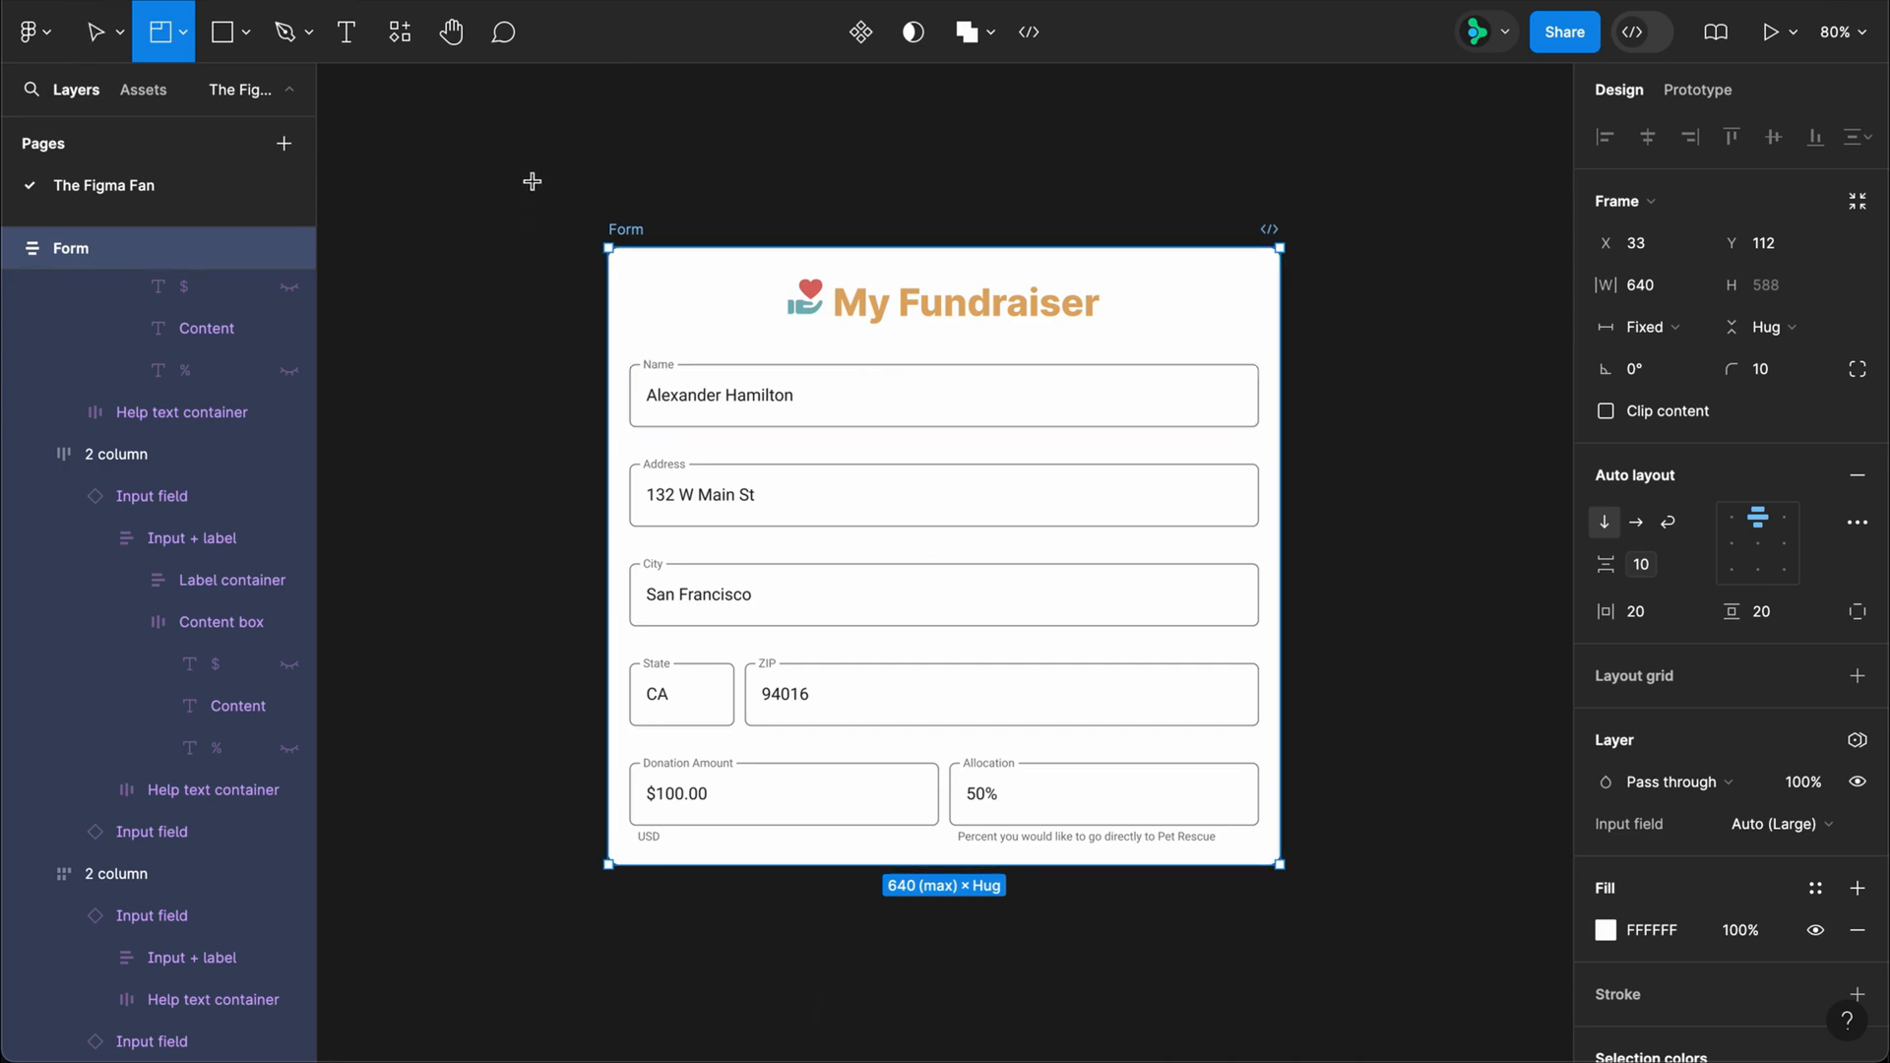
{"action": "key", "text": "shift+s"}
{"action": "left_click_drag", "start_coordinate": [532, 179], "coordinate": [1371, 938]}
{"action": "double_click", "coordinate": [588, 155]}
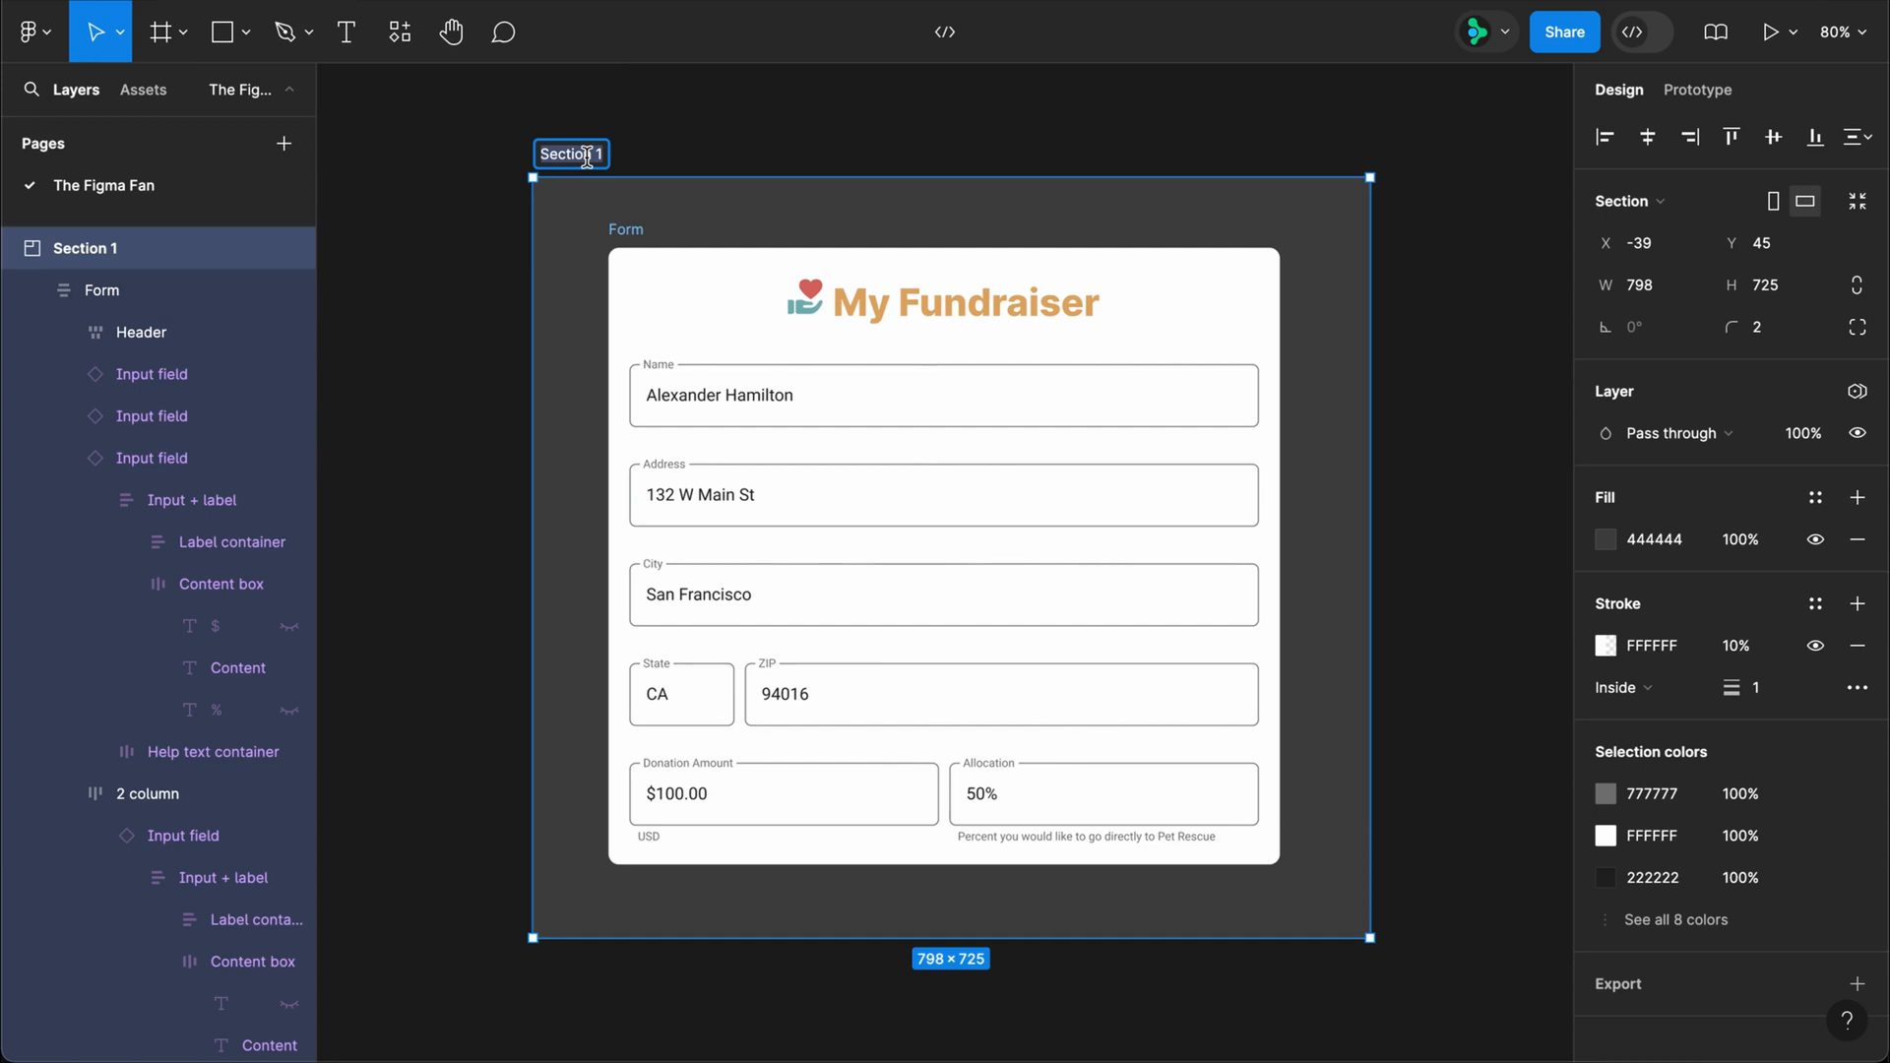
{"action": "type", "text": "Large"}
{"action": "key", "text": "Return"}
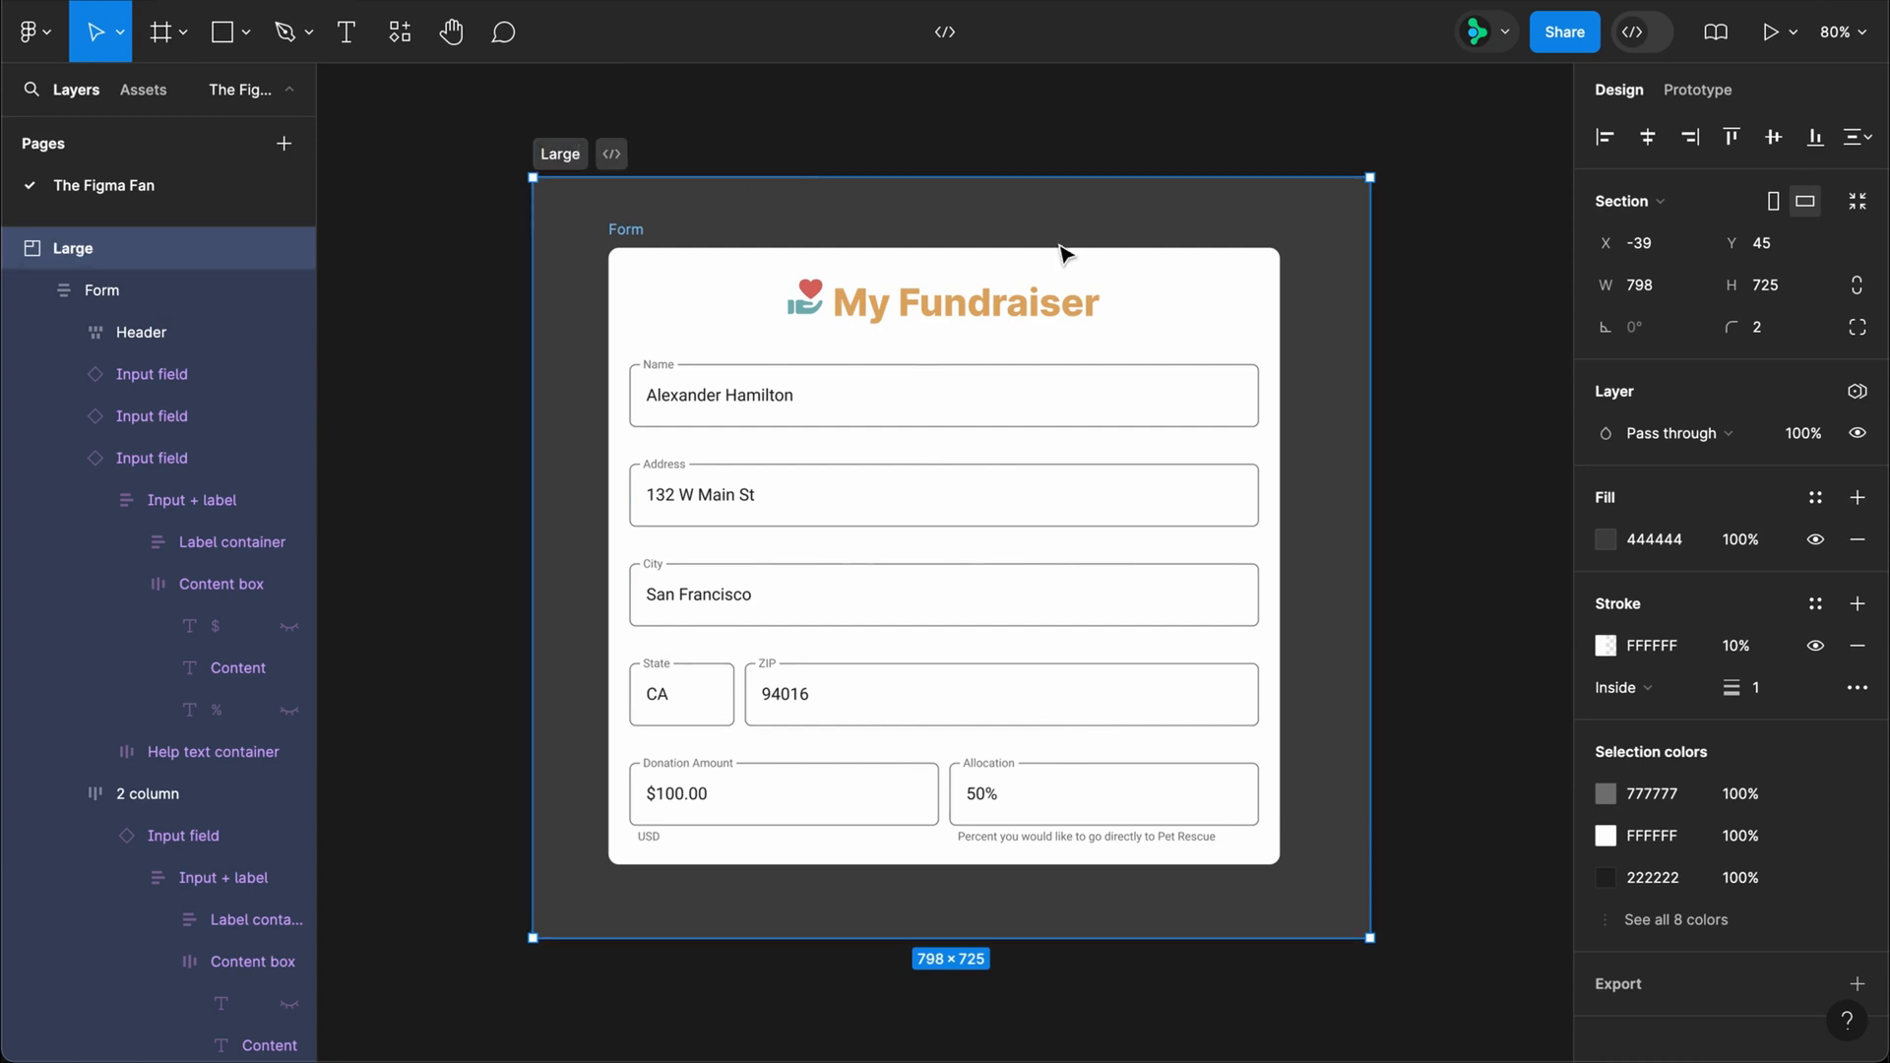
Step: Set the Large section's Input field variable mode to Large
{"action": "left_click", "coordinate": [1857, 391]}
{"action": "mouse_move", "coordinate": [1772, 480]}
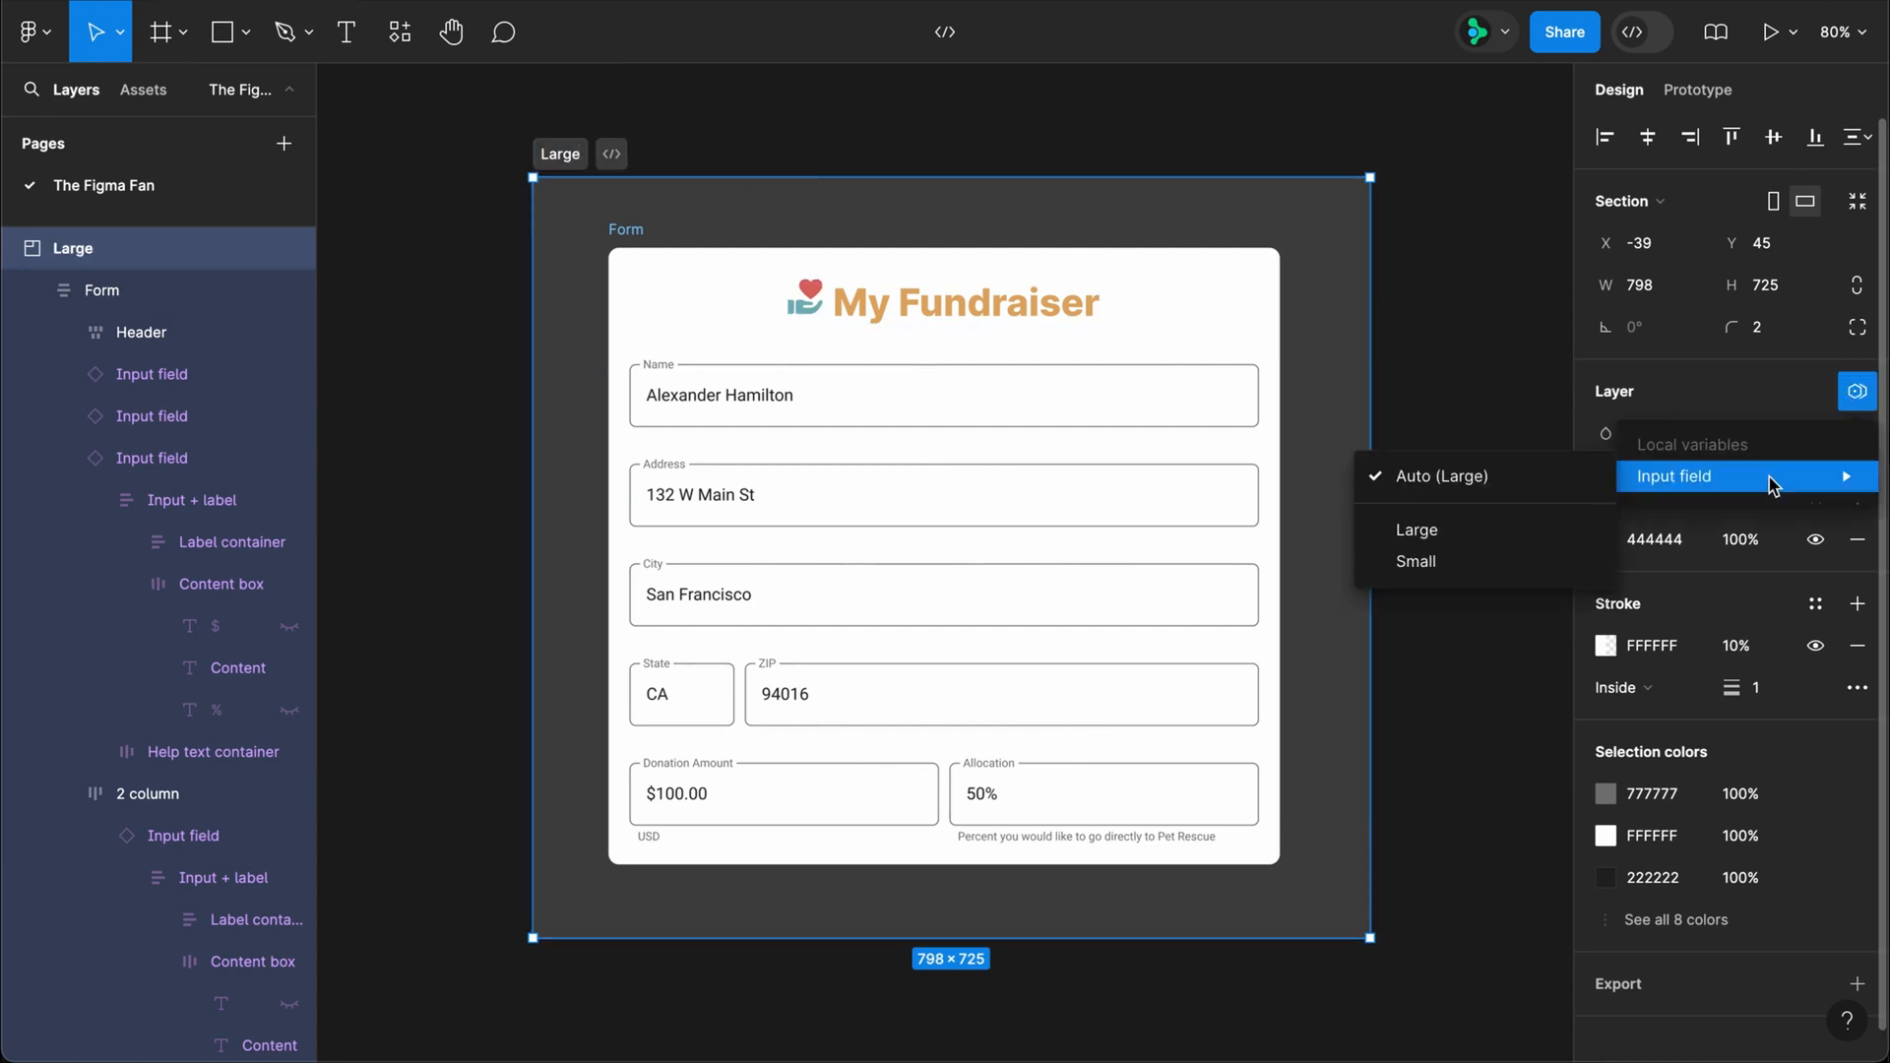
{"action": "left_click", "coordinate": [1508, 546]}
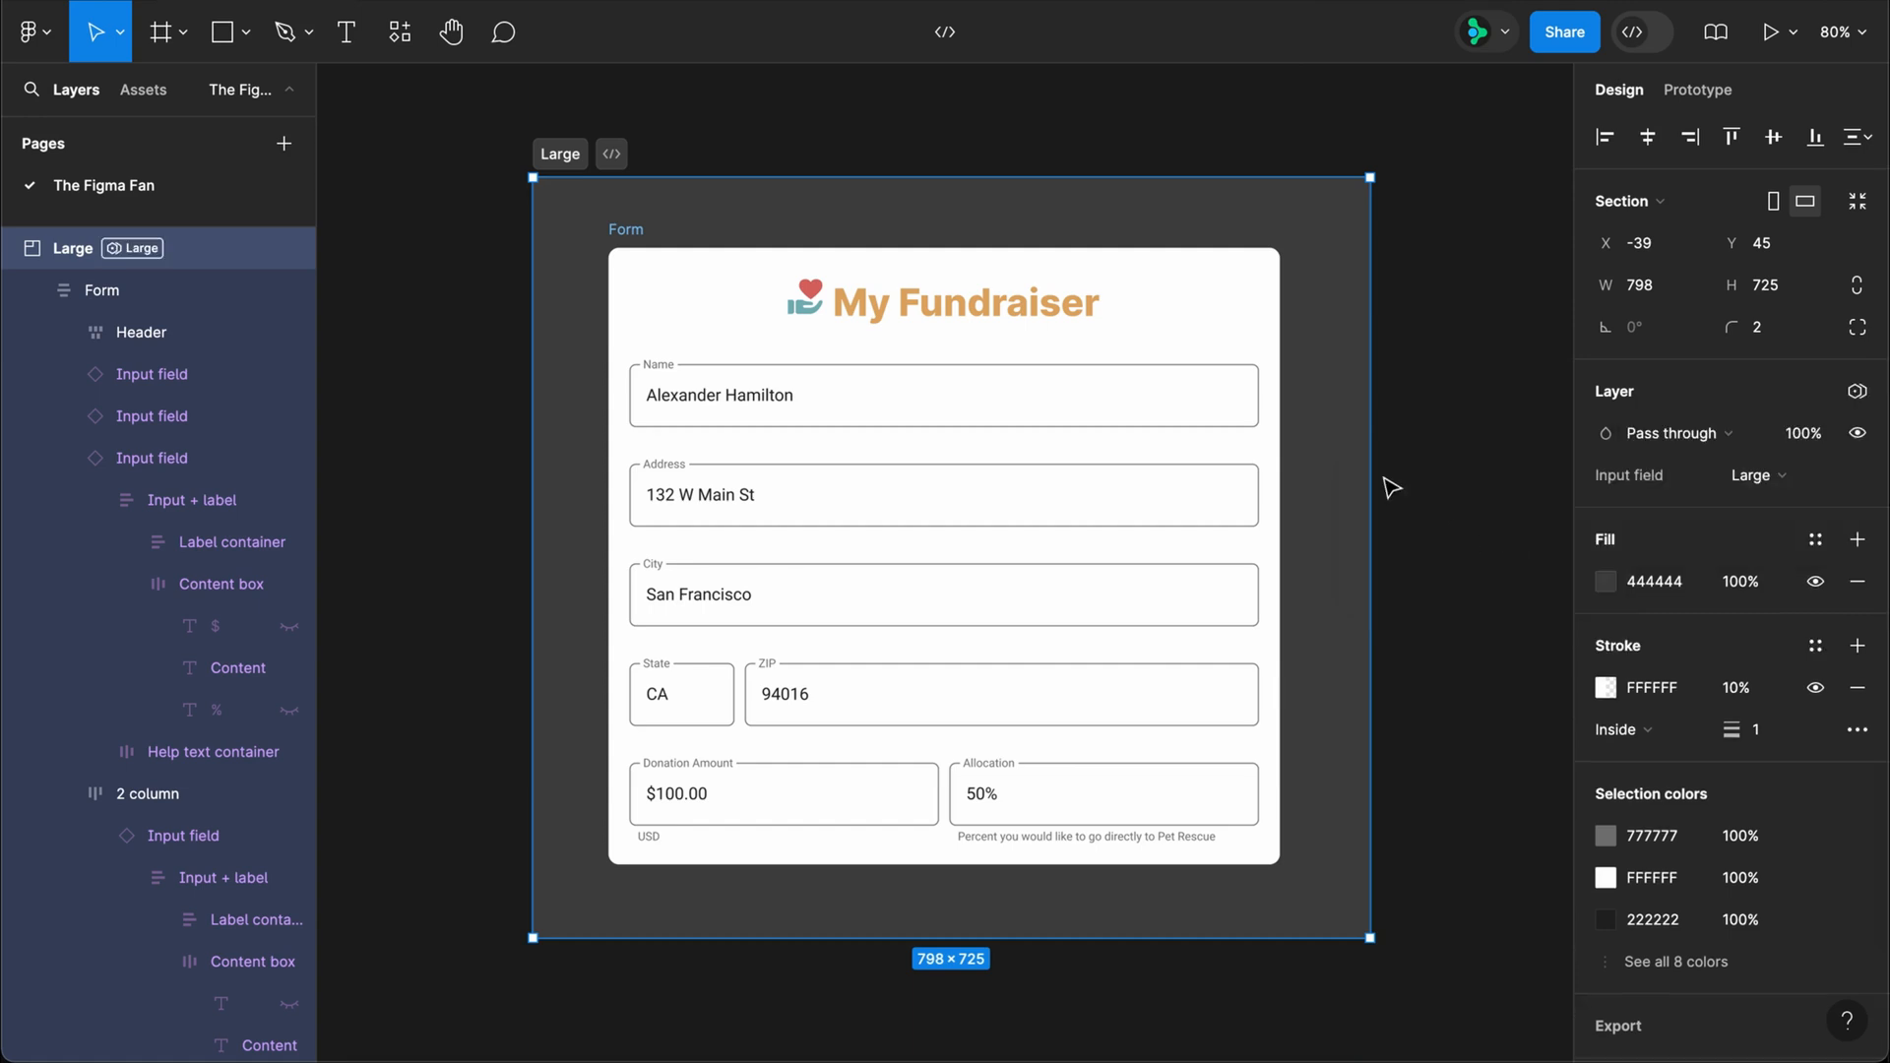
Step: Duplicate the Large section directly beside the original and rename the copy Small
{"action": "scroll", "coordinate": [469, 157], "scroll_direction": "down", "scroll_amount": 5}
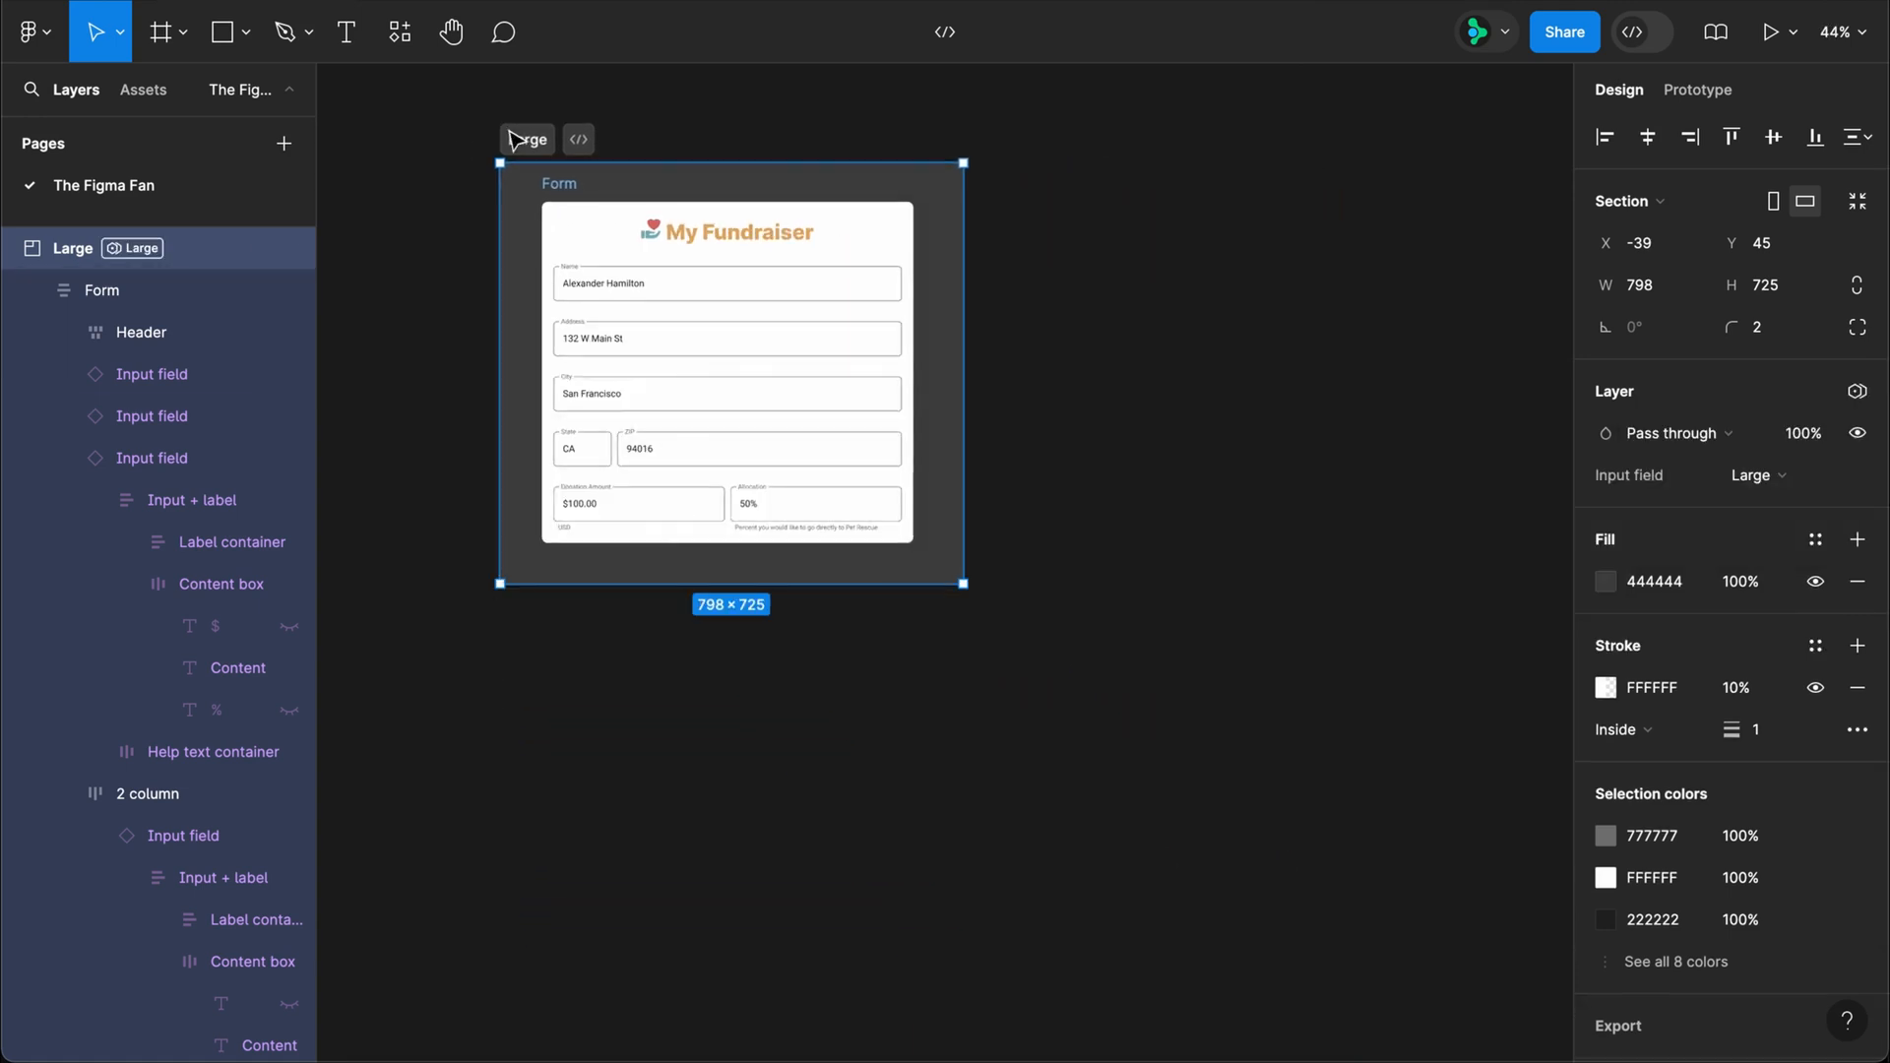
{"action": "left_click_drag", "start_coordinate": [586, 156], "coordinate": [995, 162]}
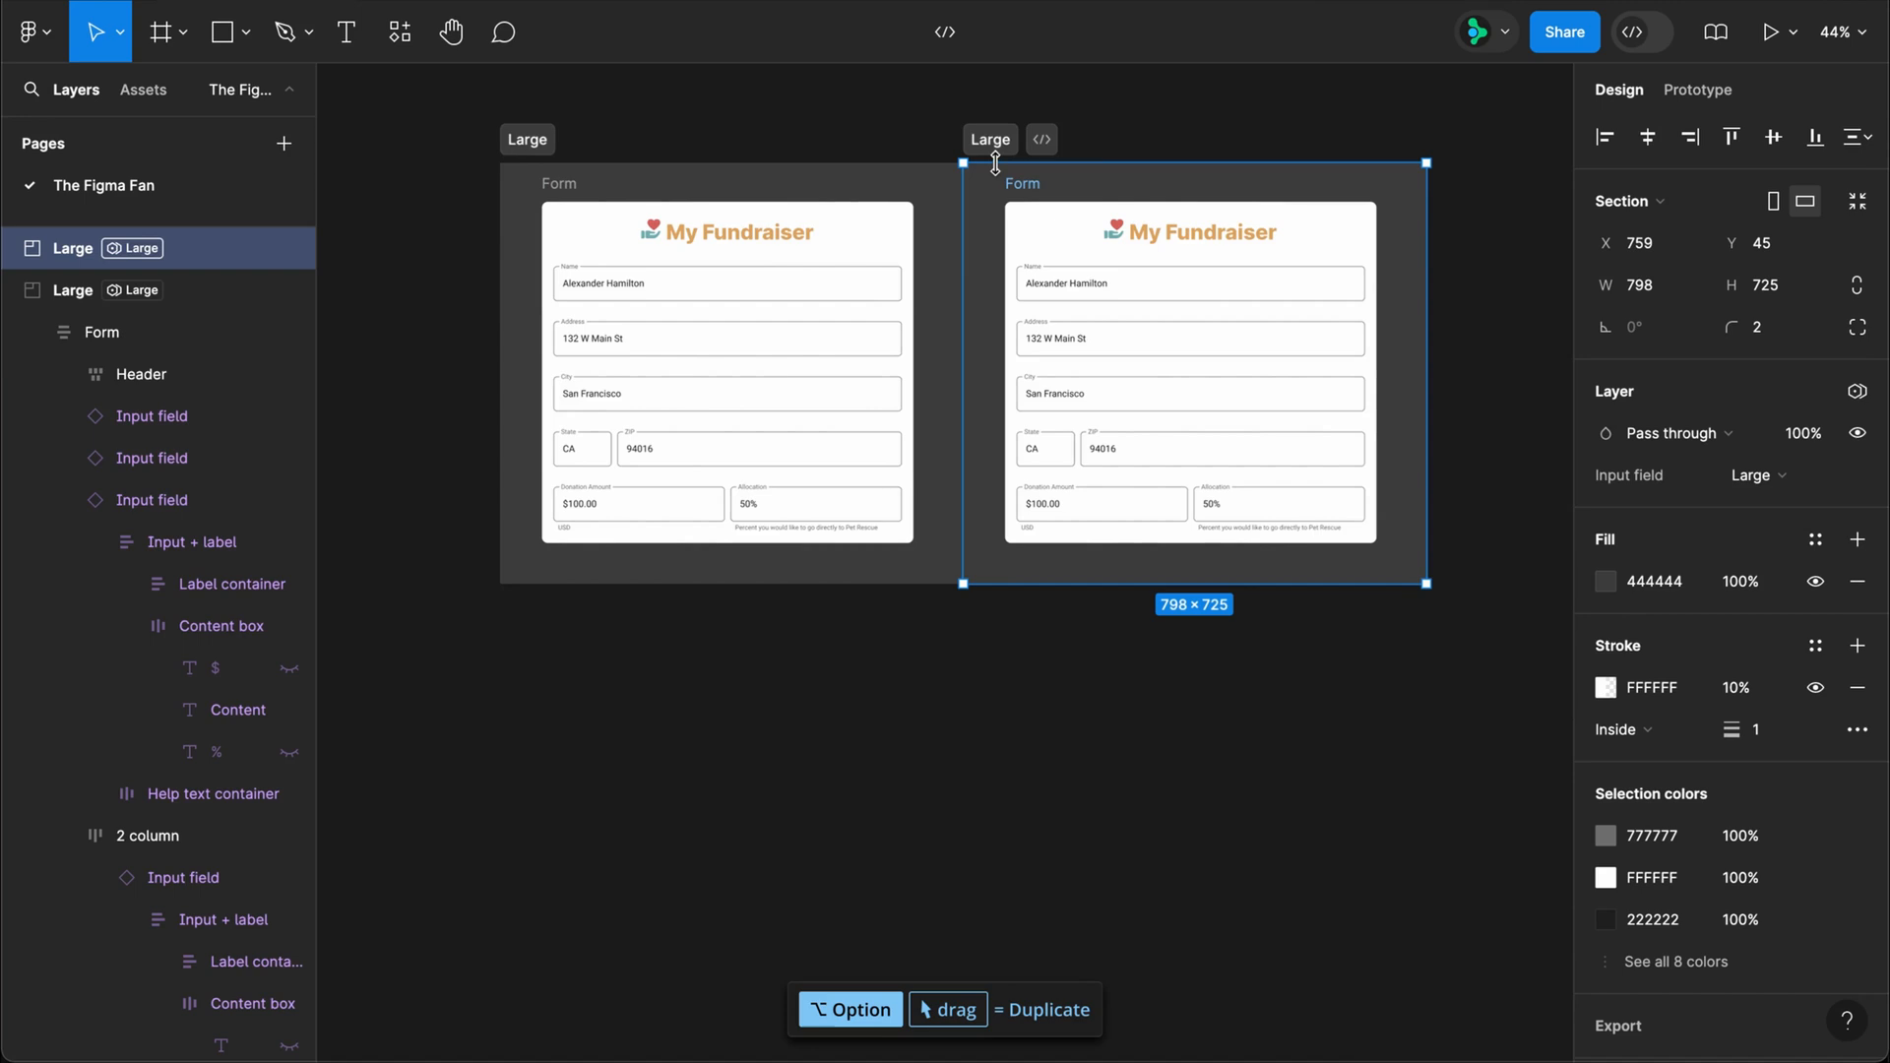
{"action": "double_click", "coordinate": [987, 138]}
{"action": "type", "text": "Small"}
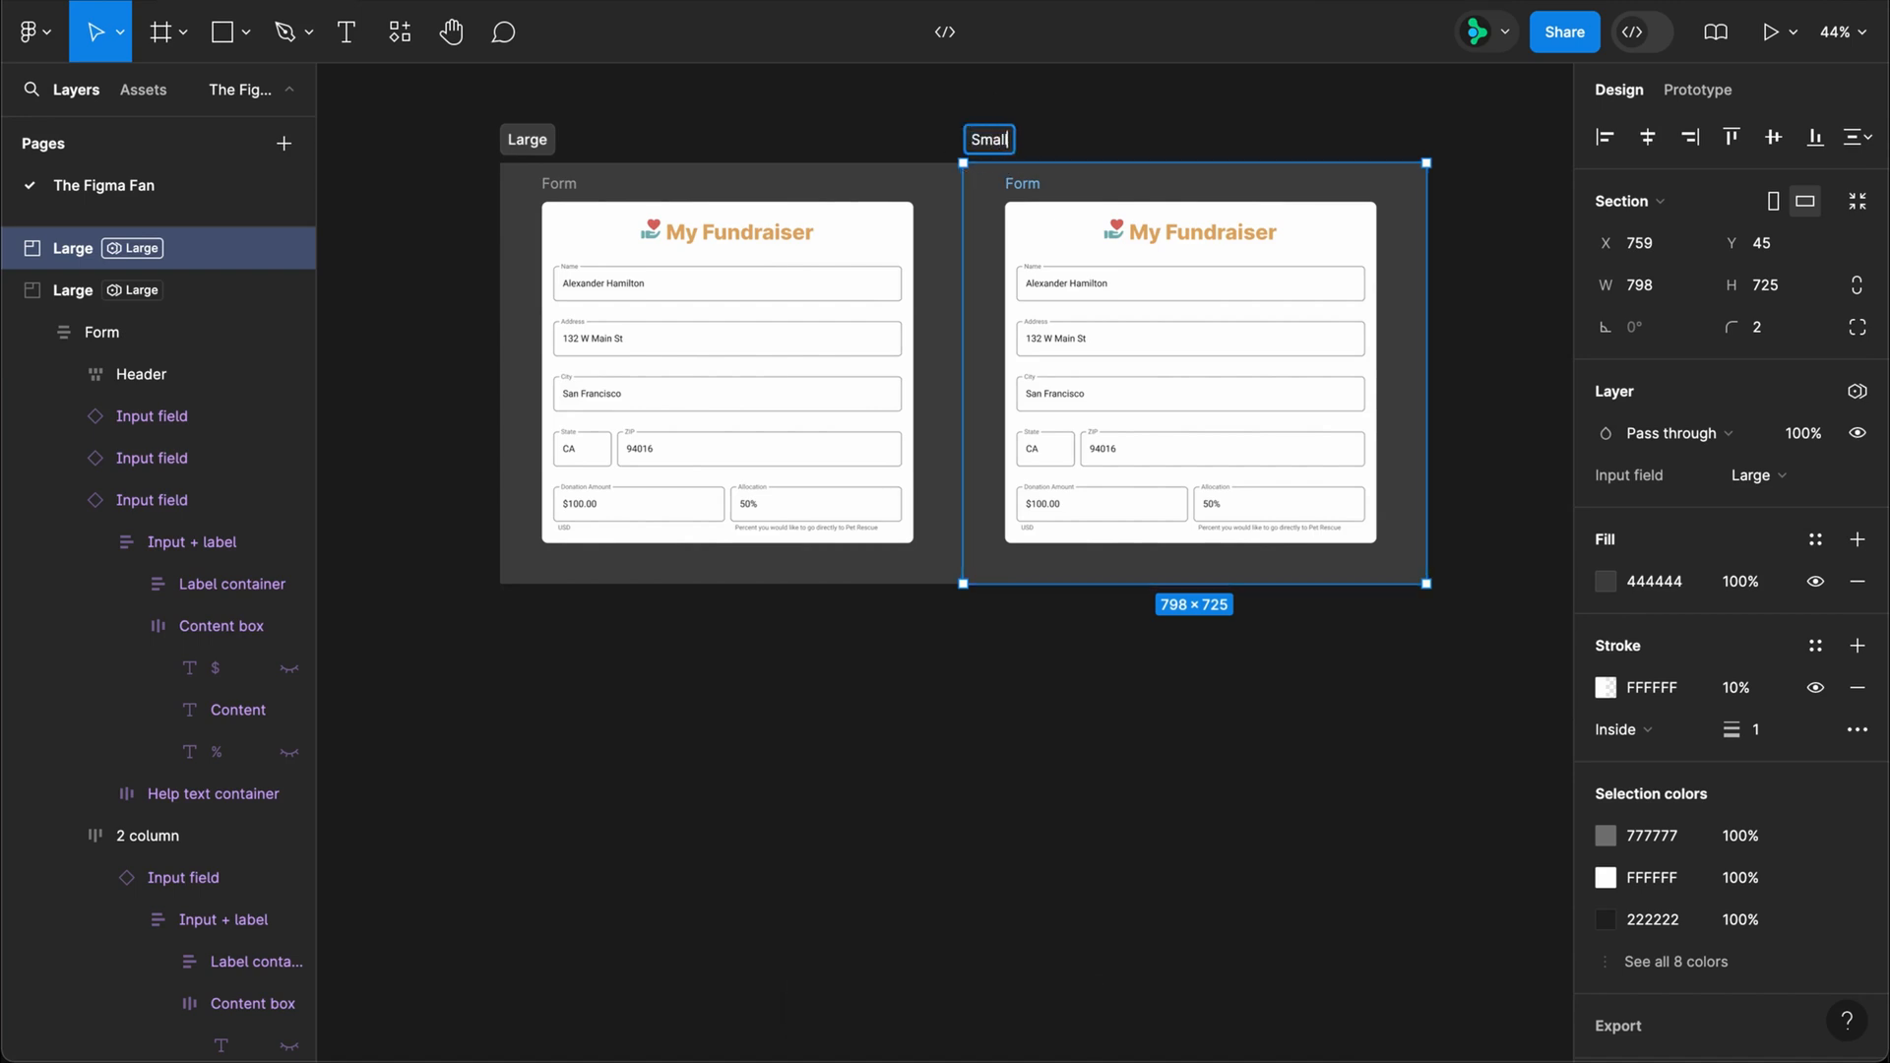
{"action": "key", "text": "Return"}
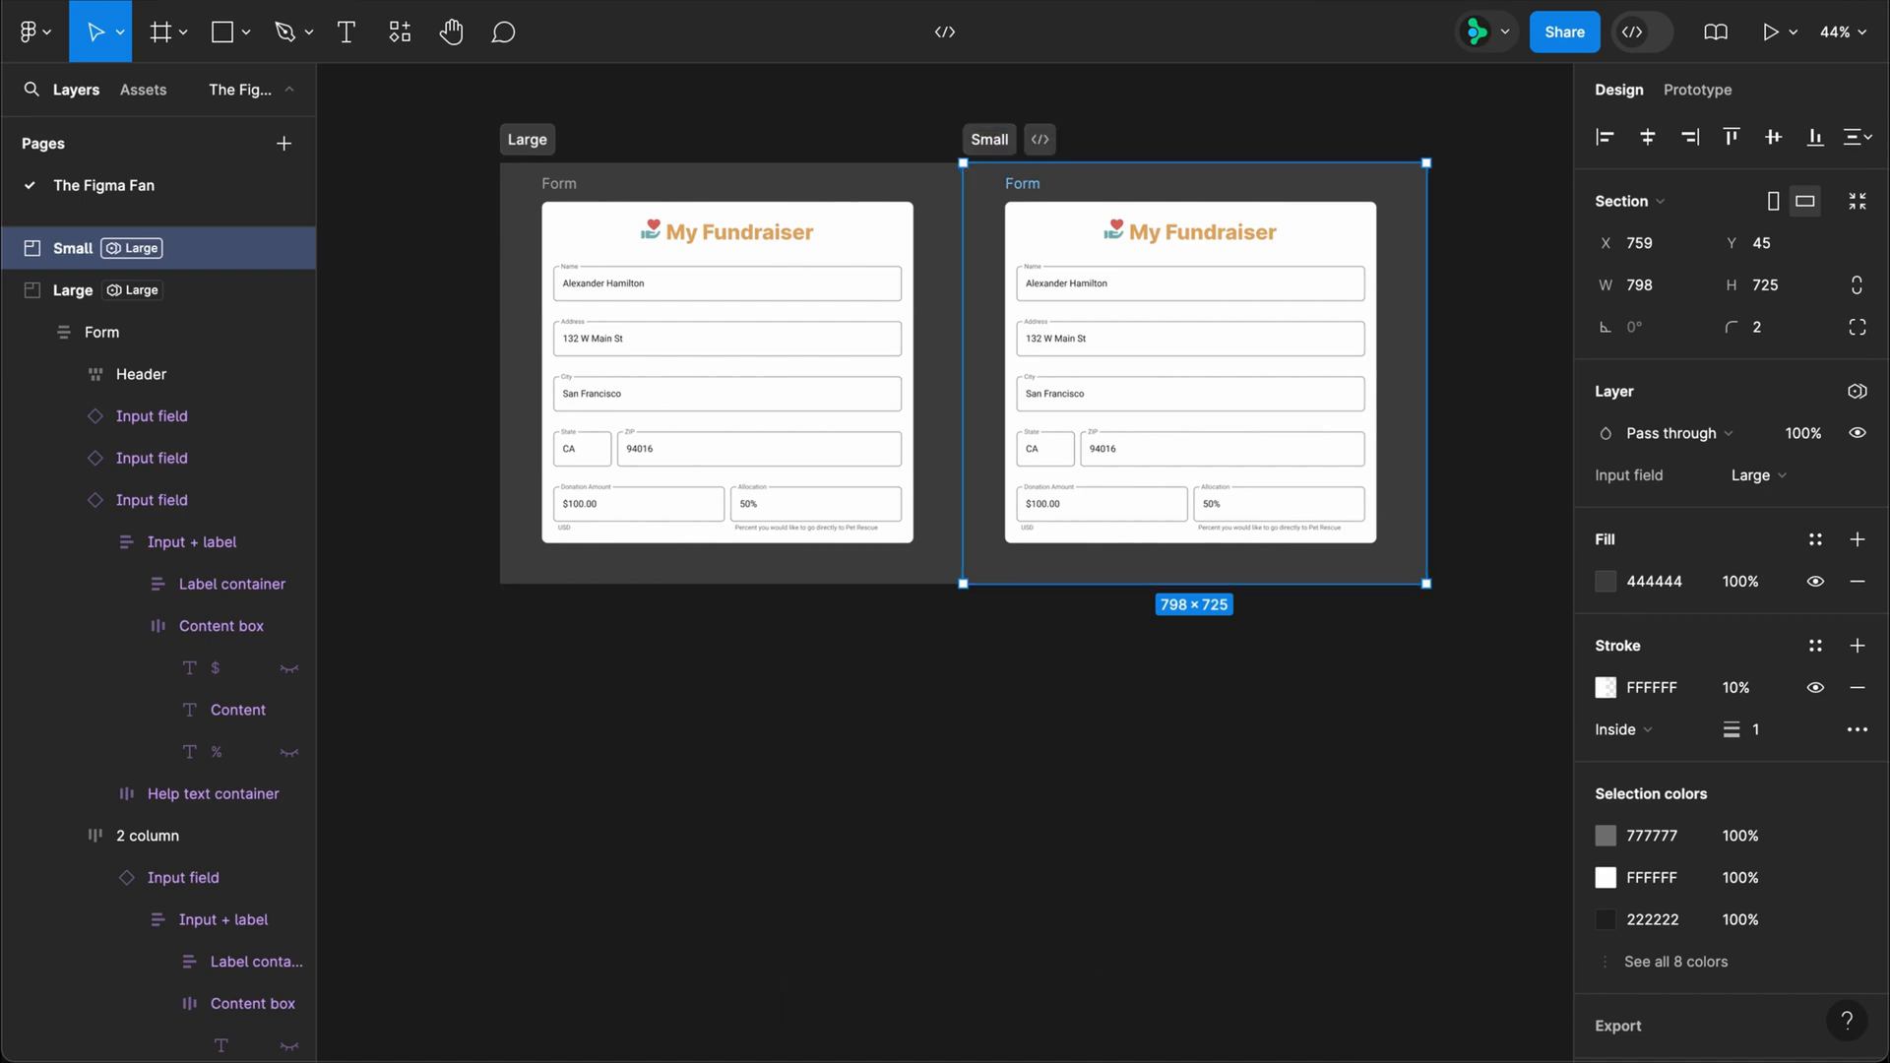
Step: Set the Small section's Input field variable mode to Small and delete the form inside it
{"action": "left_click", "coordinate": [1858, 391]}
{"action": "mouse_move", "coordinate": [1755, 477]}
{"action": "left_click", "coordinate": [1494, 577]}
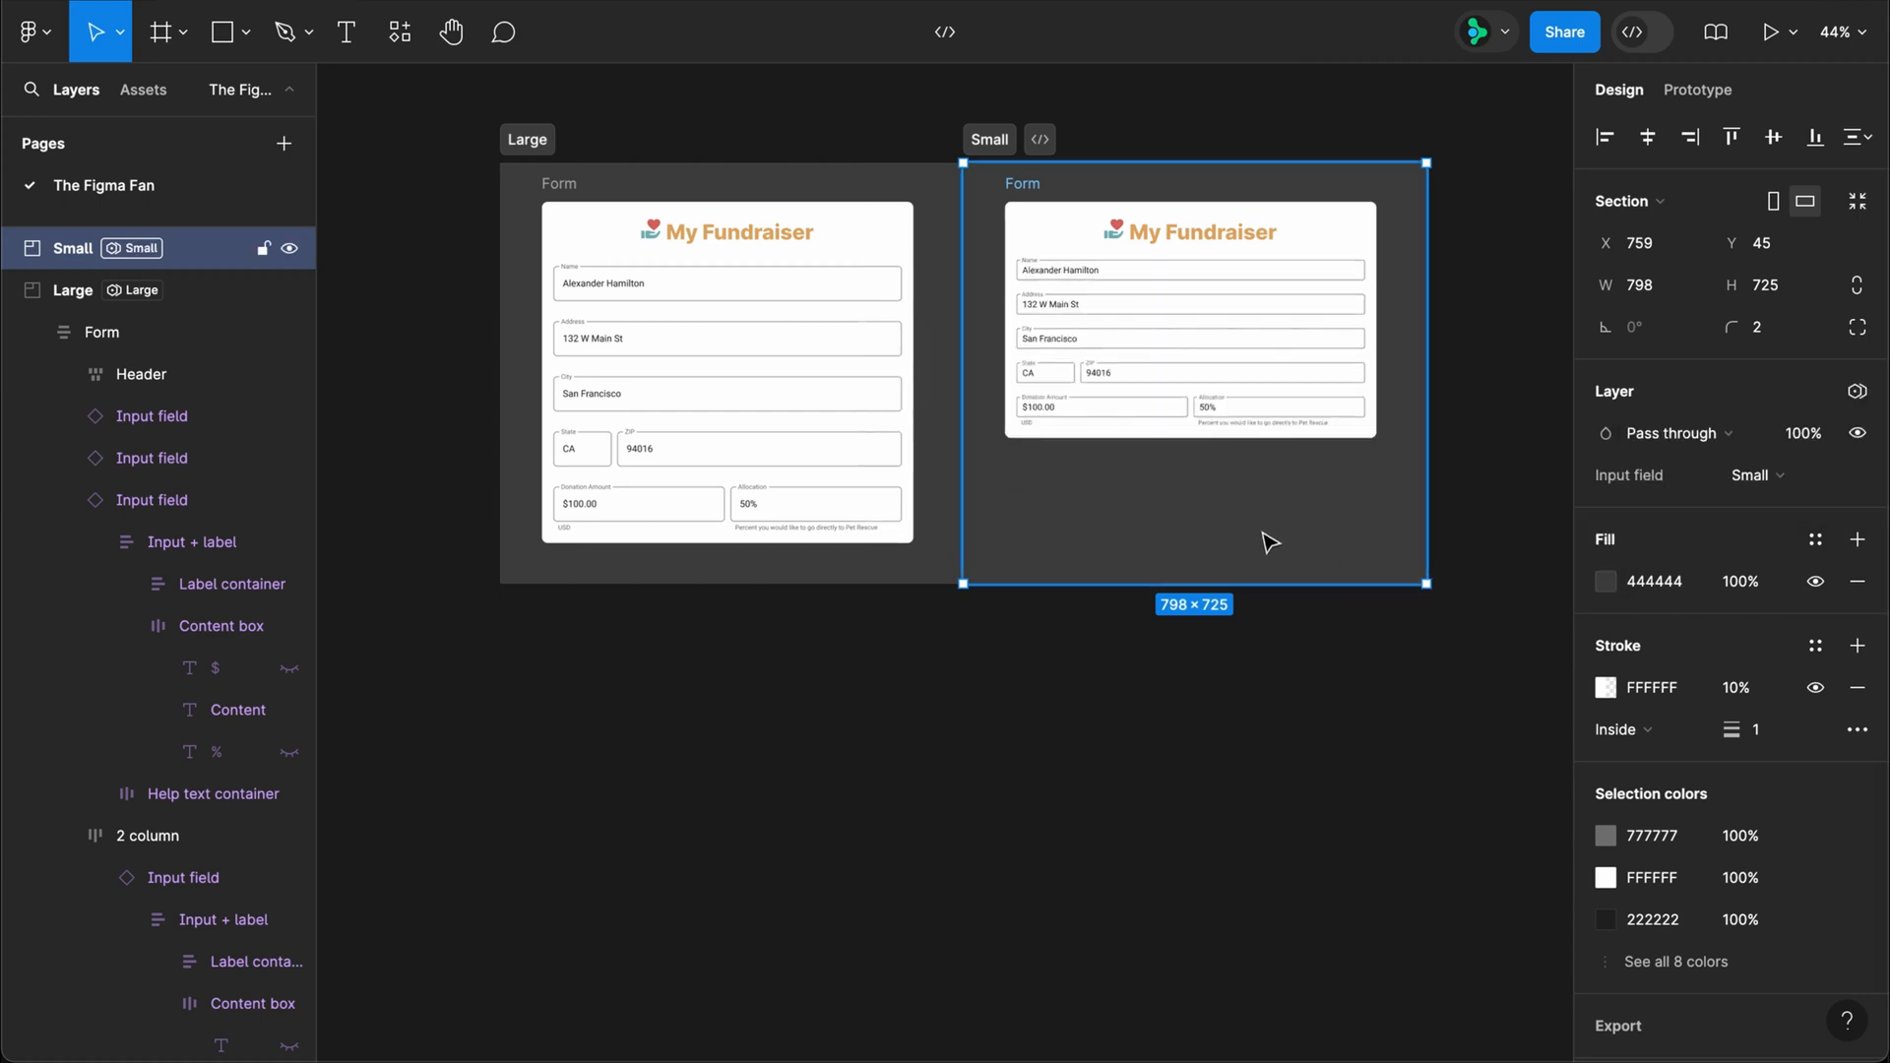
{"action": "left_click", "coordinate": [1022, 184]}
{"action": "key", "text": "Delete"}
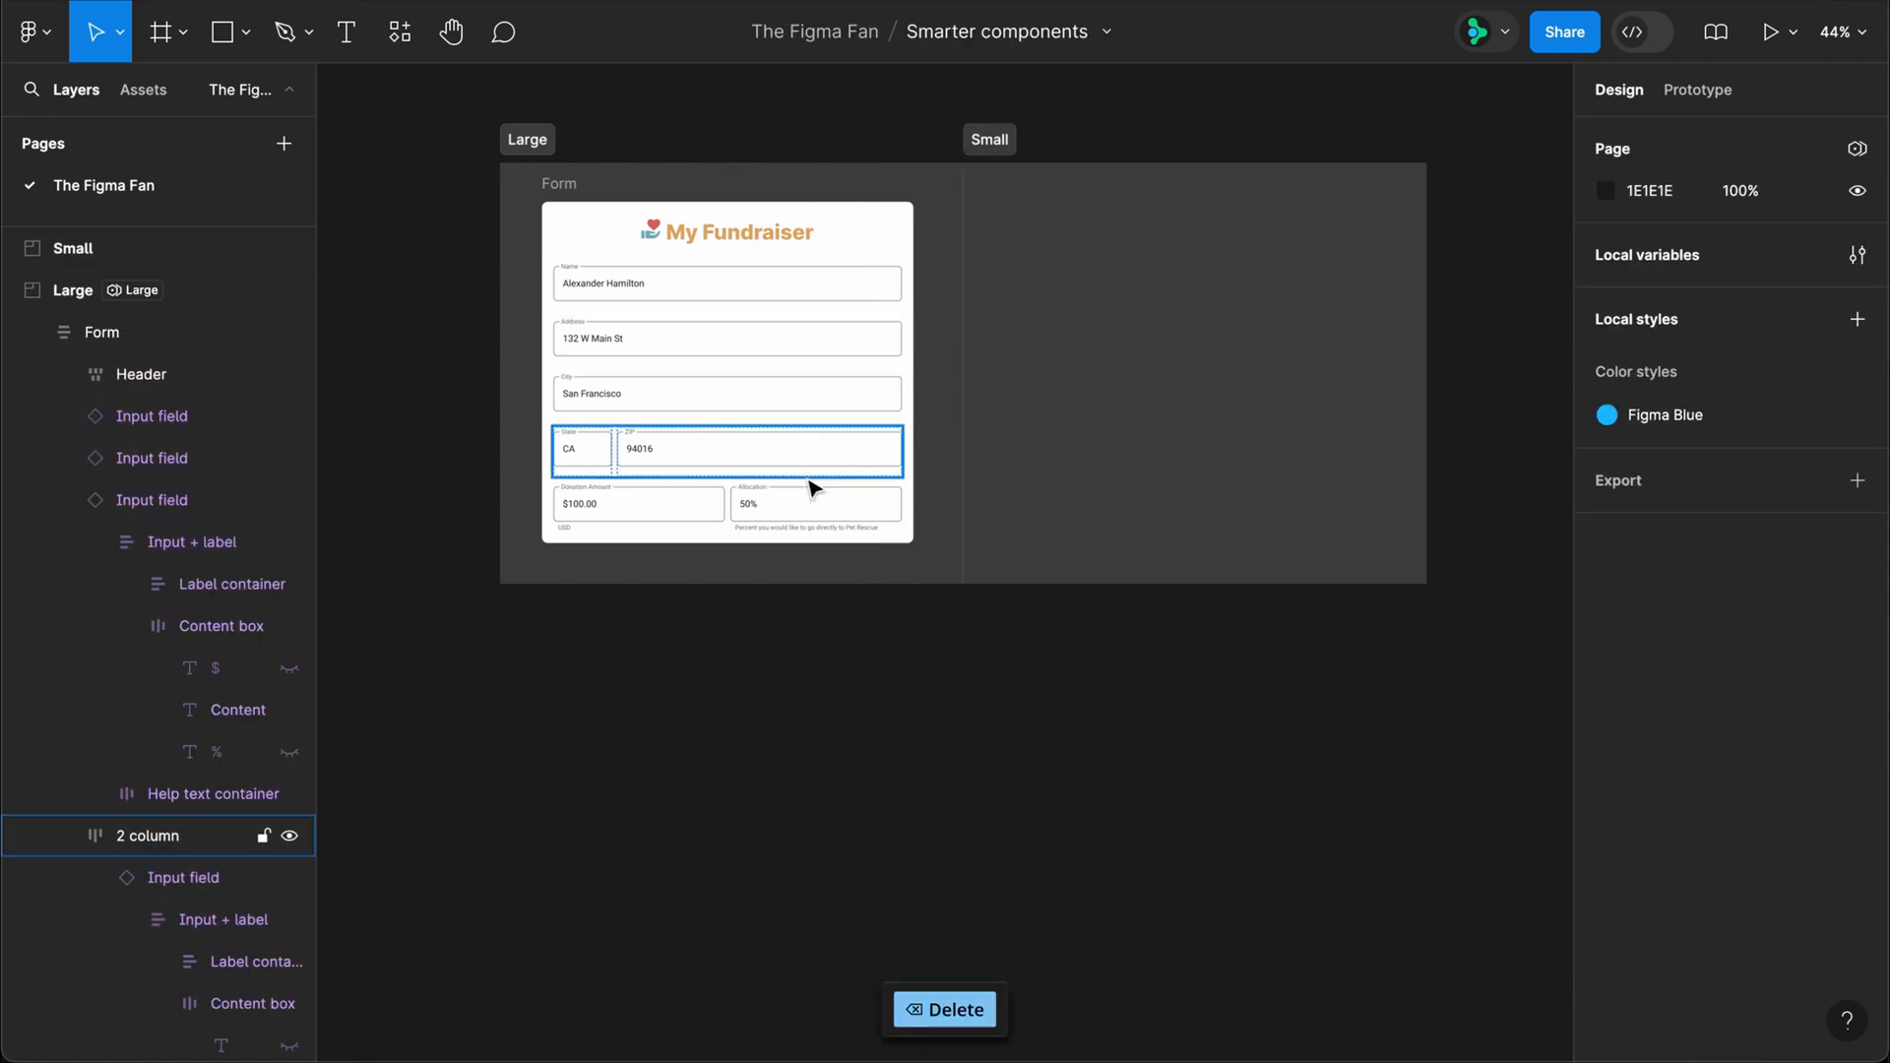
Step: Move the Donation Amount and Allocation row up to directly below the header in the Large section's form
{"action": "left_click", "coordinate": [810, 517]}
{"action": "key", "text": "Up"}
{"action": "key", "text": "Up"}
{"action": "key", "text": "Up"}
{"action": "key", "text": "Up"}
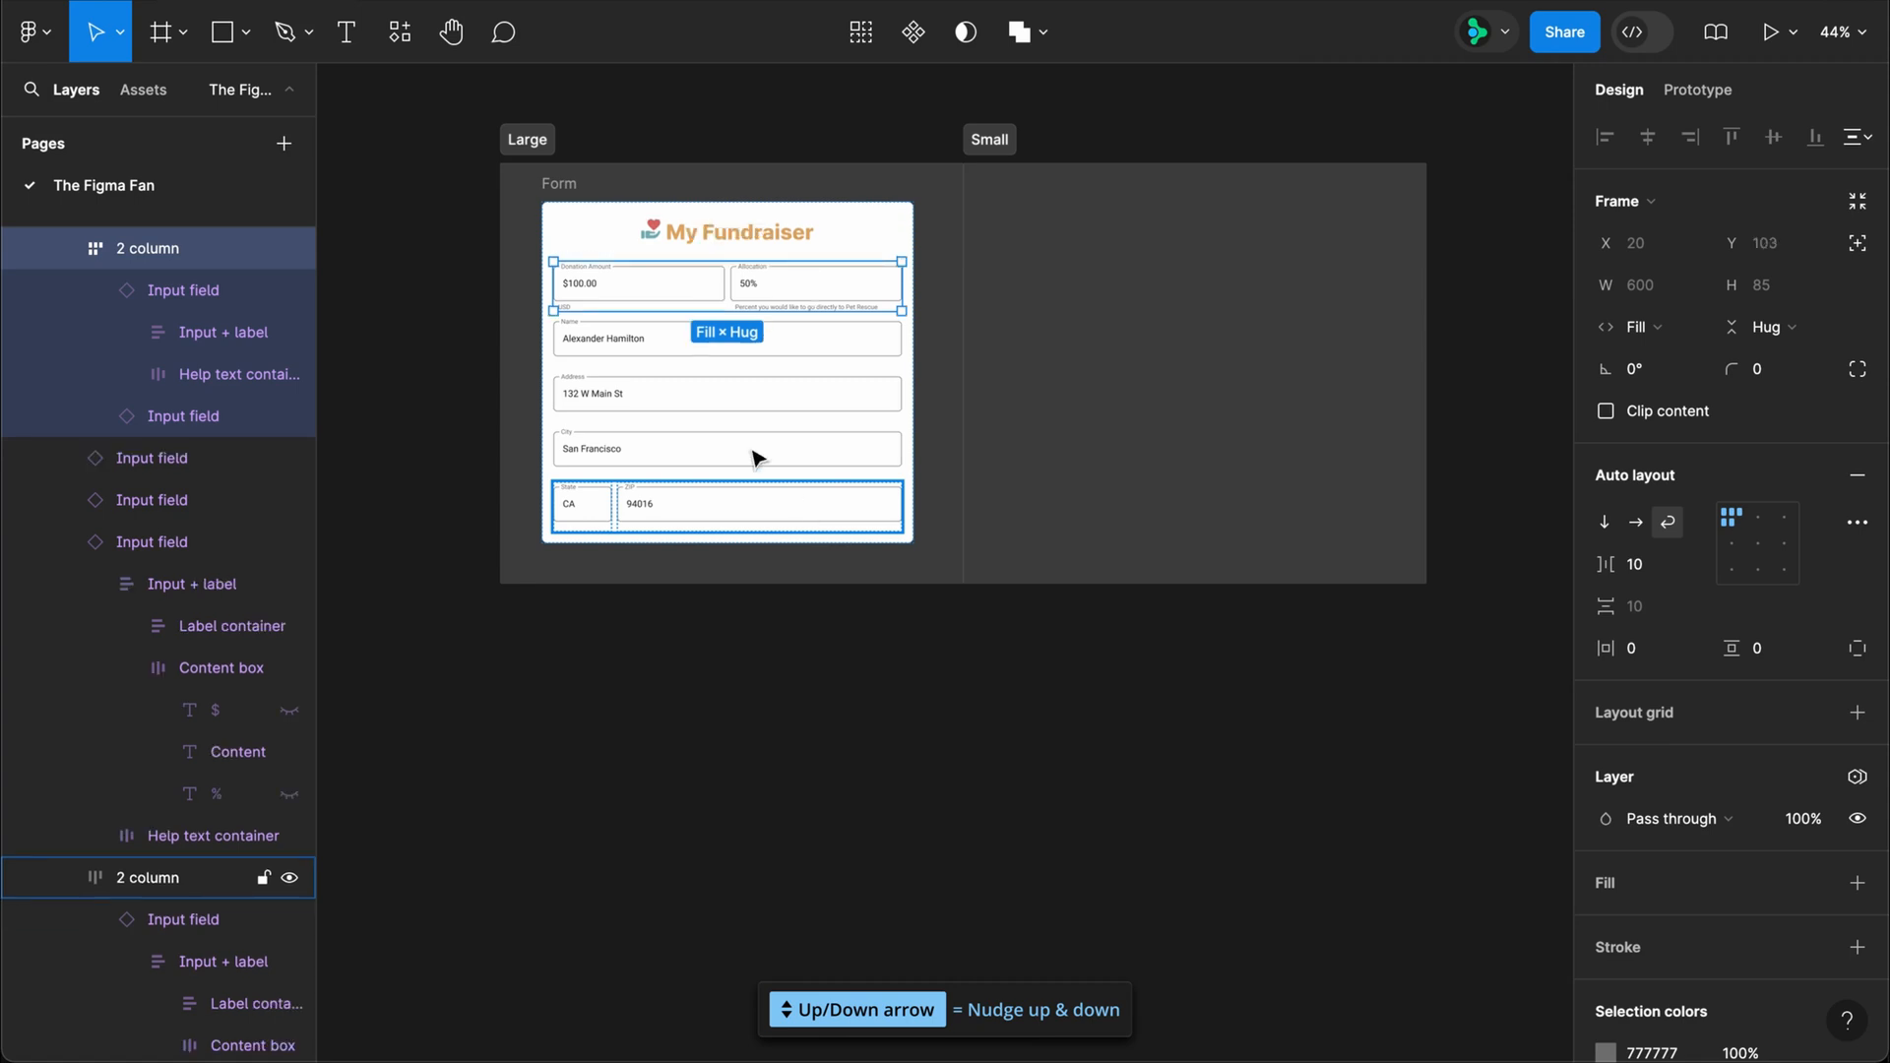
Step: Set the Donation Amount field's content to 200.00
{"action": "left_click", "coordinate": [591, 286]}
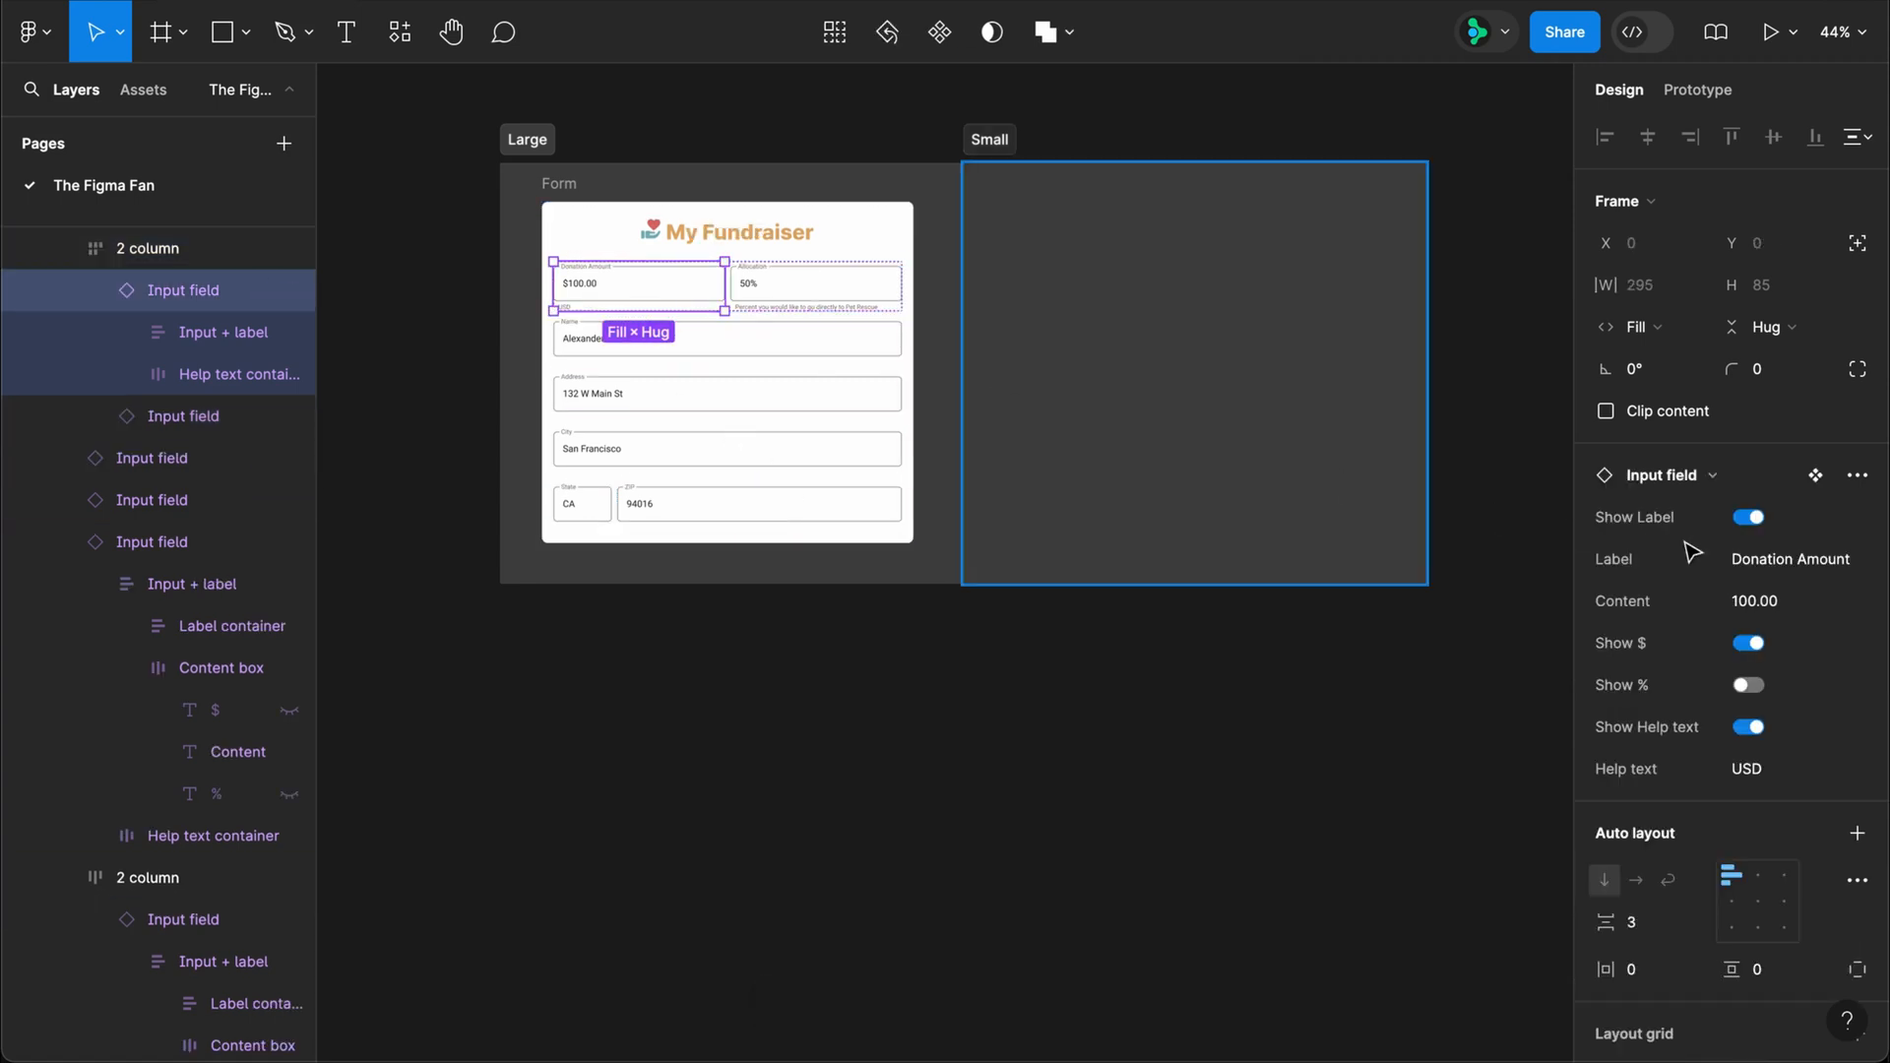
{"action": "left_click", "coordinate": [1787, 603]}
{"action": "type", "text": "200.0"}
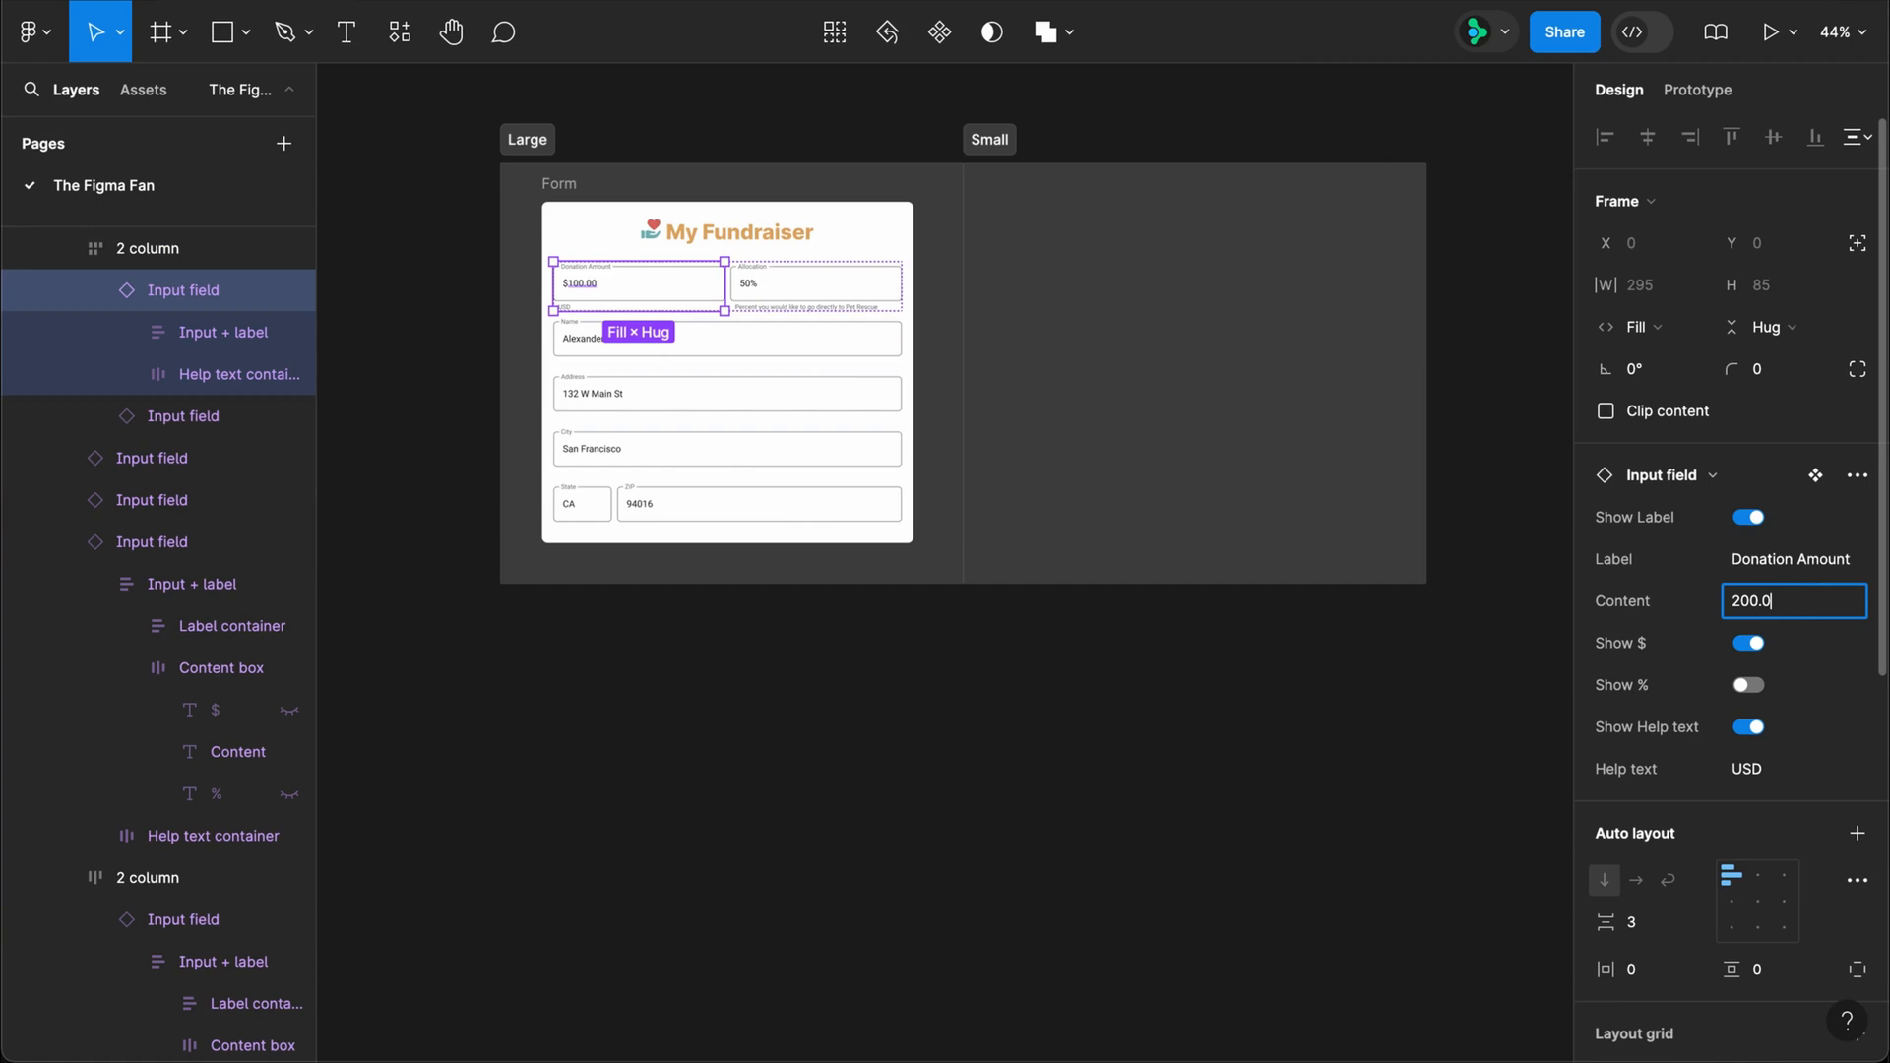
{"action": "type", "text": "0"}
{"action": "key", "text": "Return"}
Step: Set the Allocation field's content to 75
{"action": "left_click", "coordinate": [875, 296]}
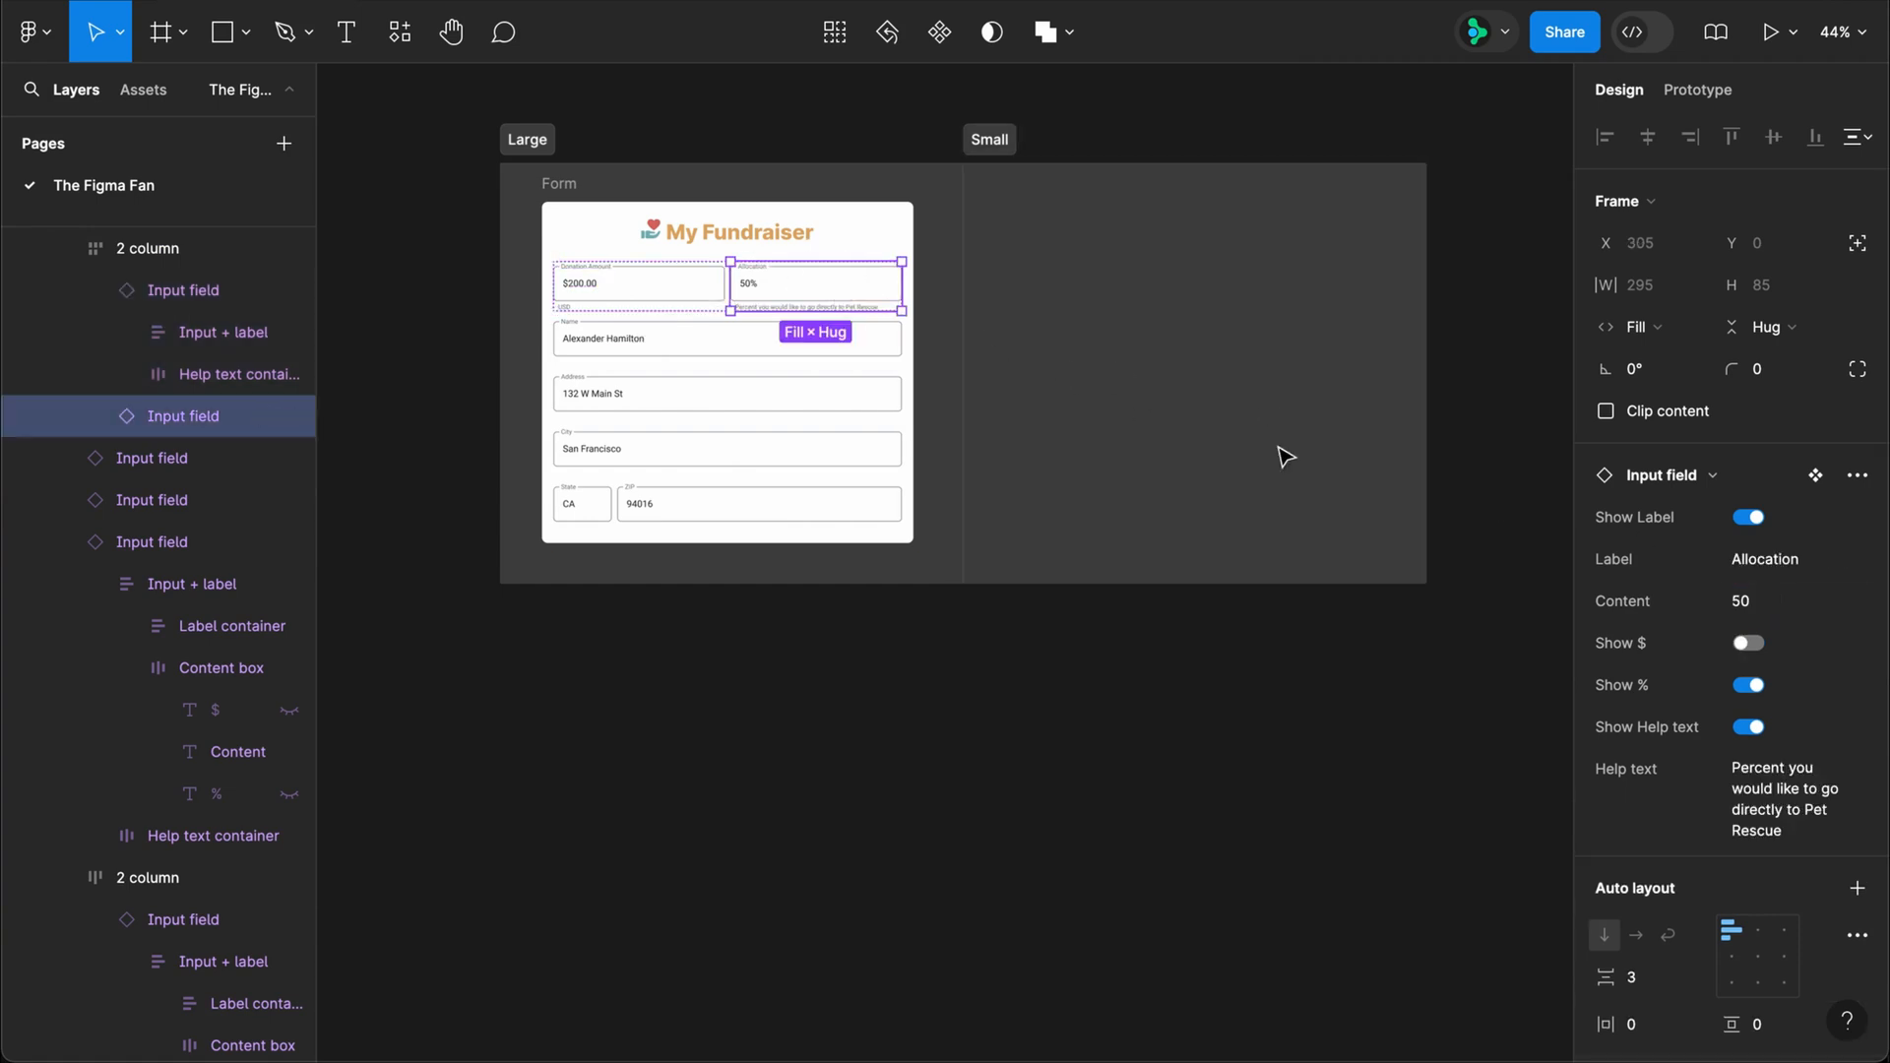
{"action": "left_click", "coordinate": [1748, 608]}
{"action": "key", "text": "Return"}
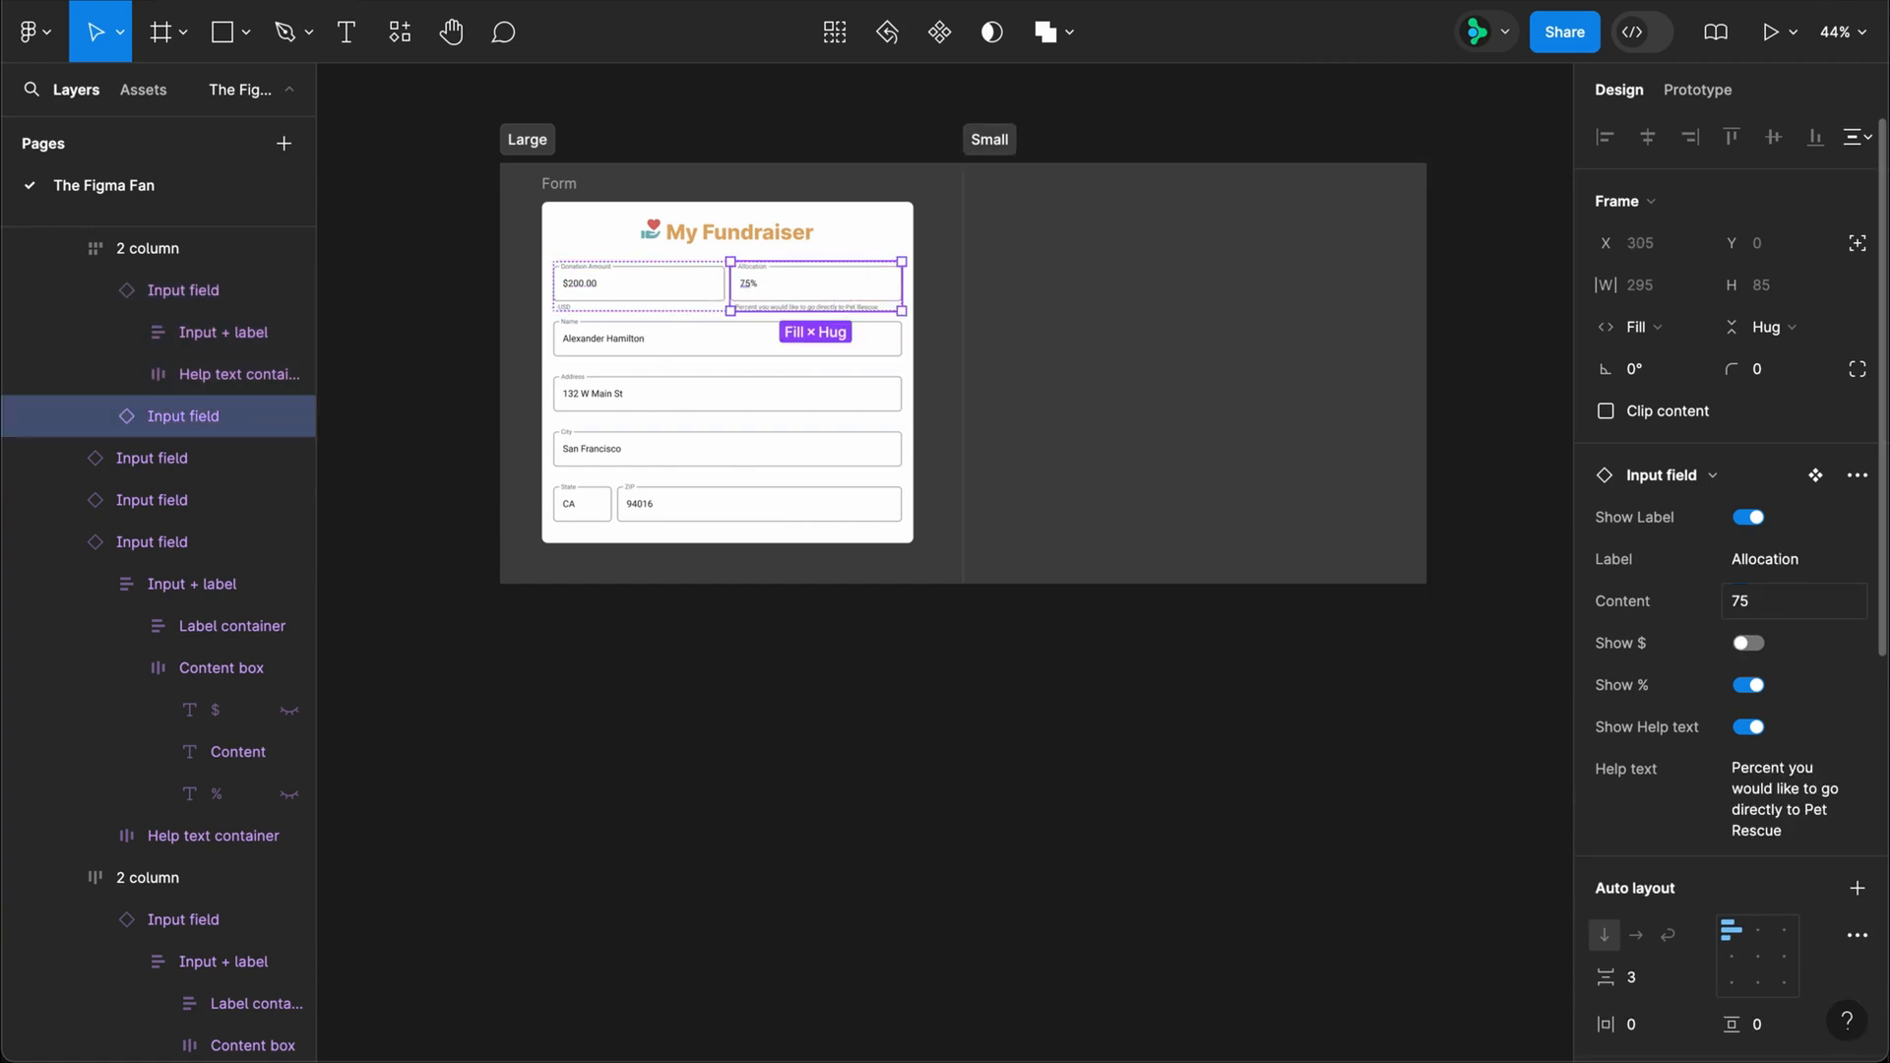
Step: Duplicate the form from the Large section into the empty Small section, then deselect it
{"action": "scroll", "coordinate": [158, 639], "scroll_direction": "up", "scroll_amount": 2}
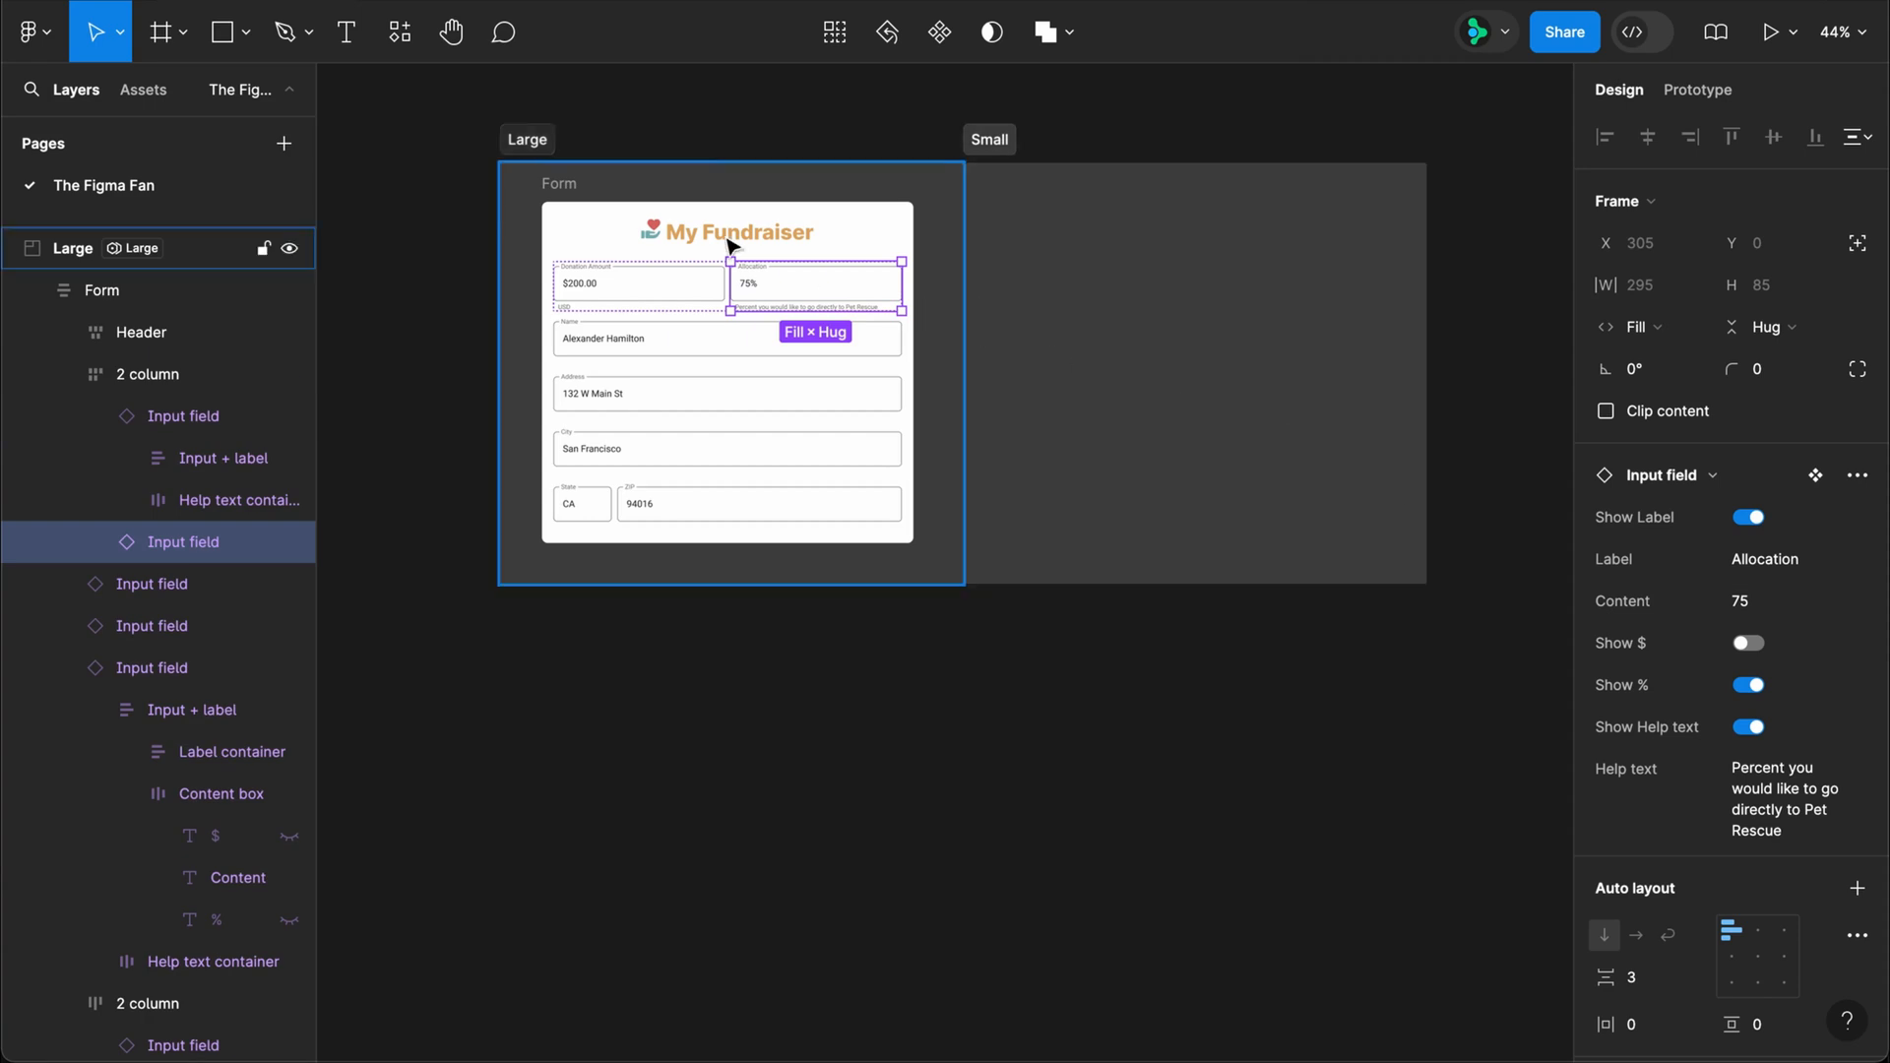
{"action": "left_click", "coordinate": [566, 186]}
{"action": "left_click_drag", "start_coordinate": [571, 189], "coordinate": [1025, 210]}
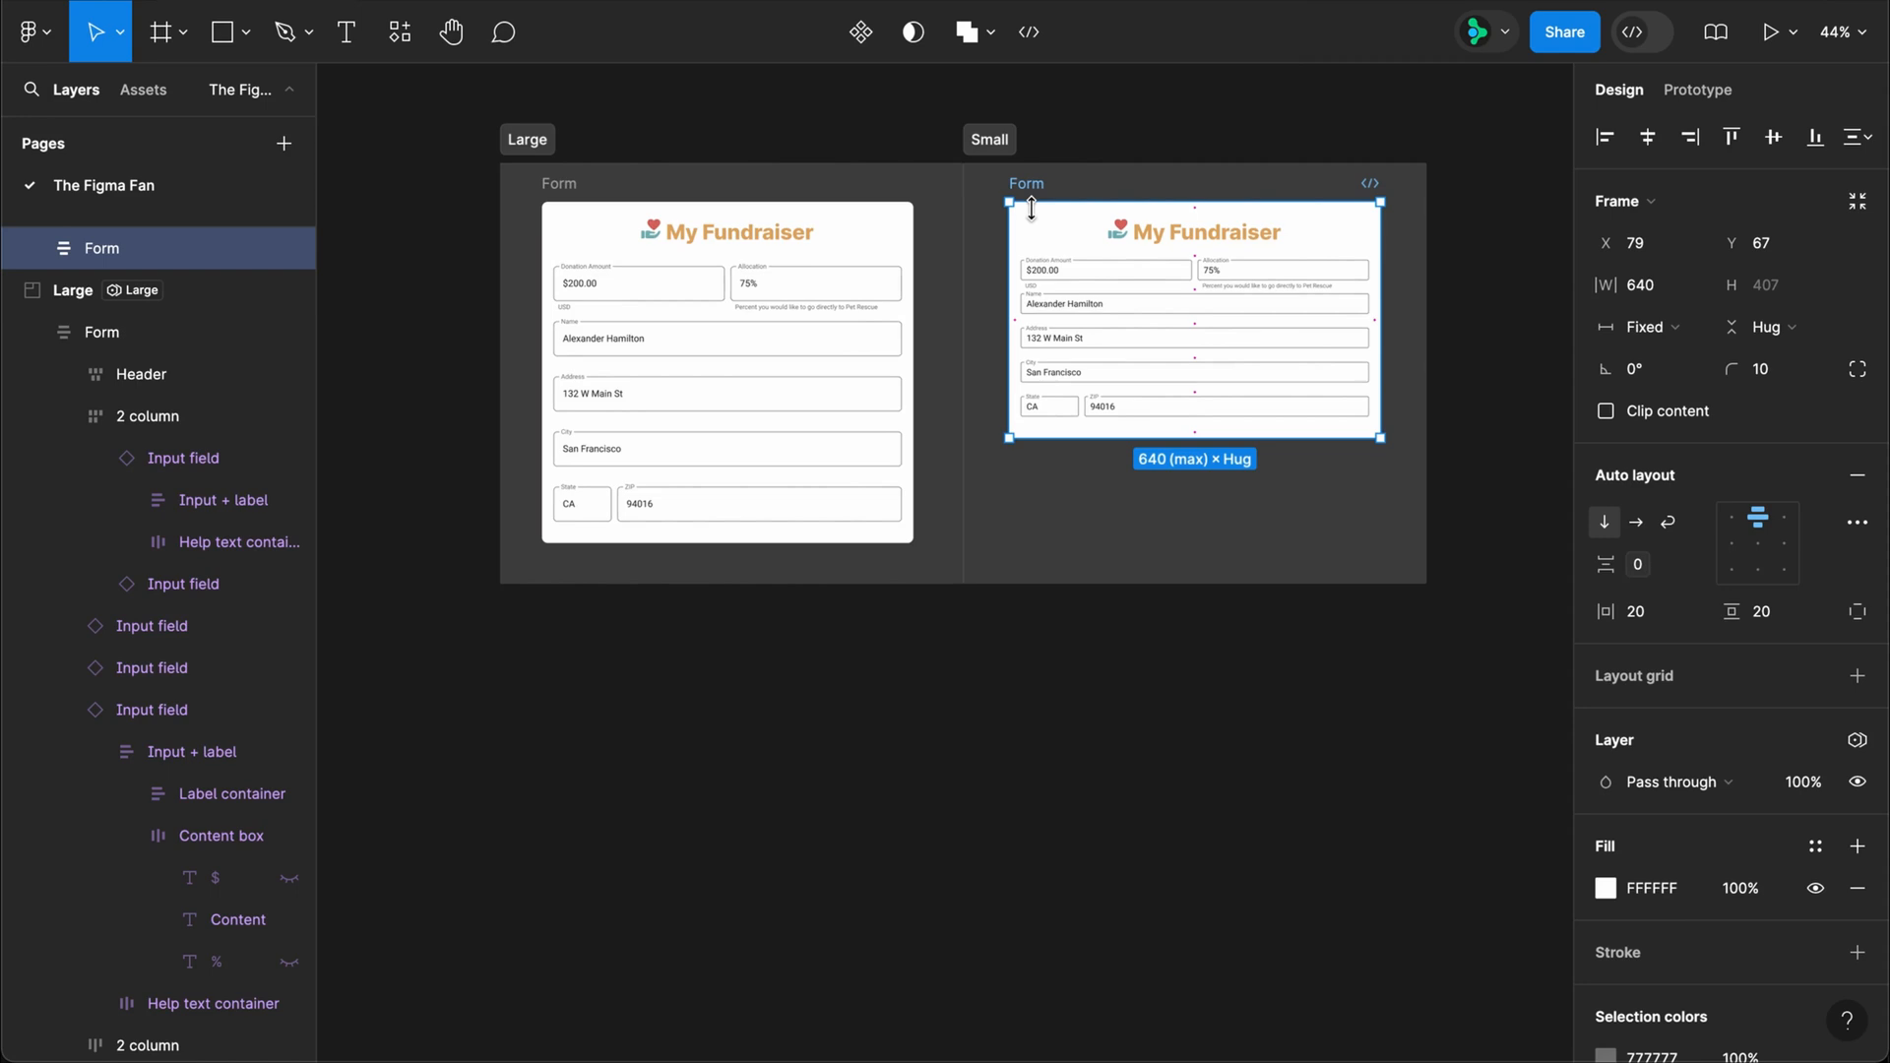
{"action": "left_click", "coordinate": [964, 649]}
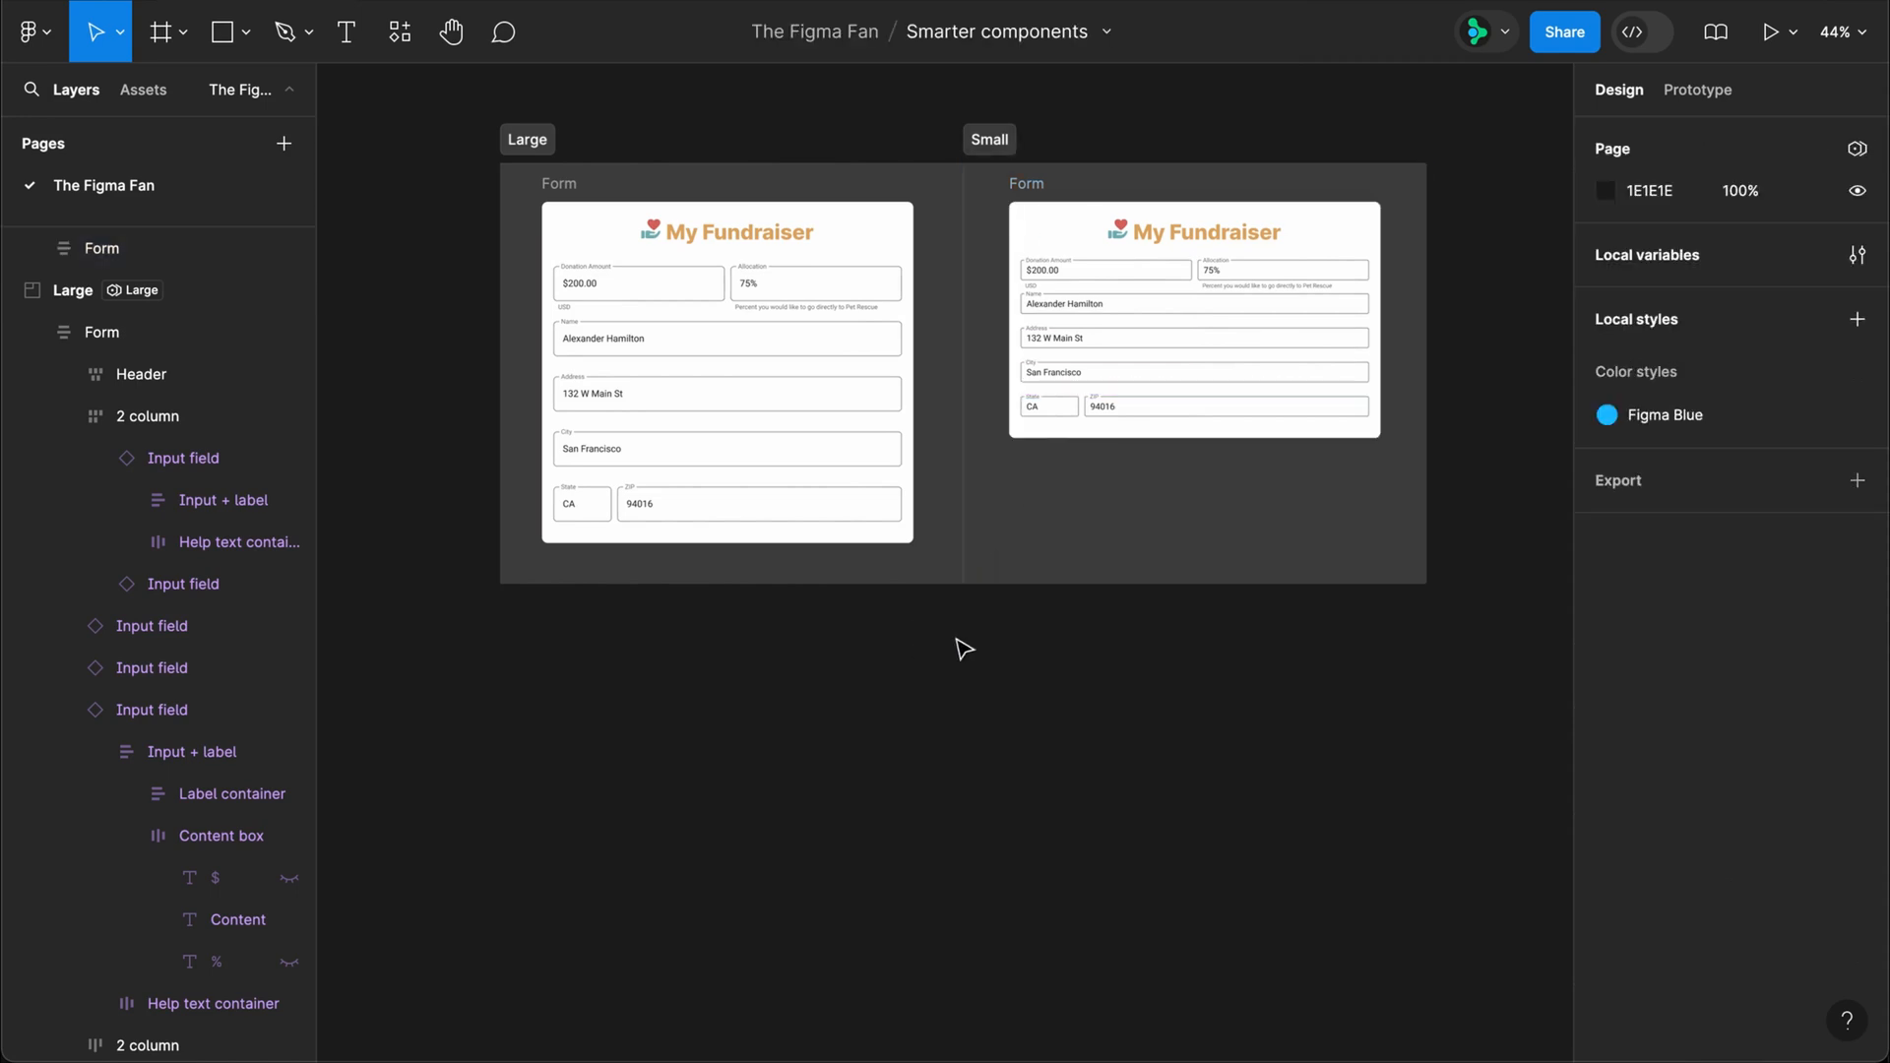